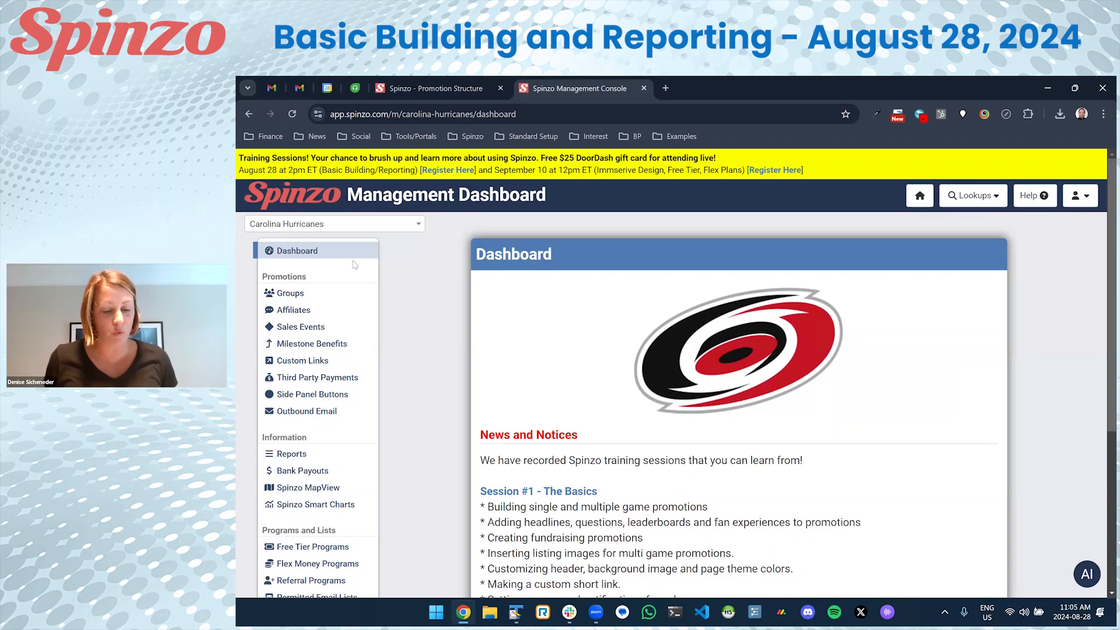
Open the team's Groups list, try a 'fed' search, then clear it to show every group.
{"action": "left_click", "coordinate": [289, 296]}
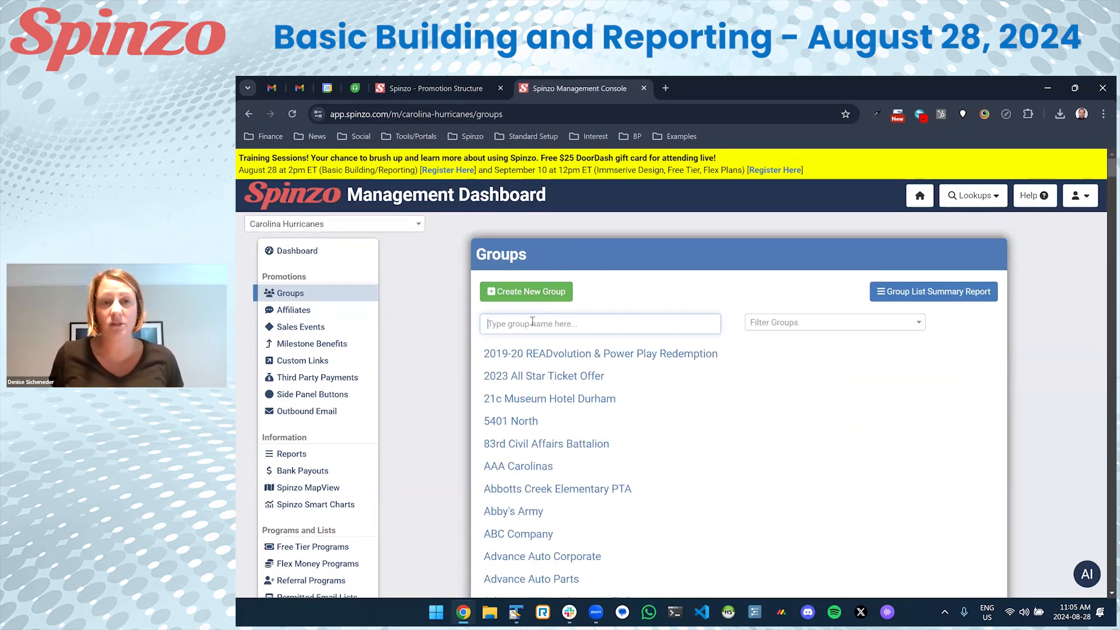
{"action": "type", "text": "fedex"}
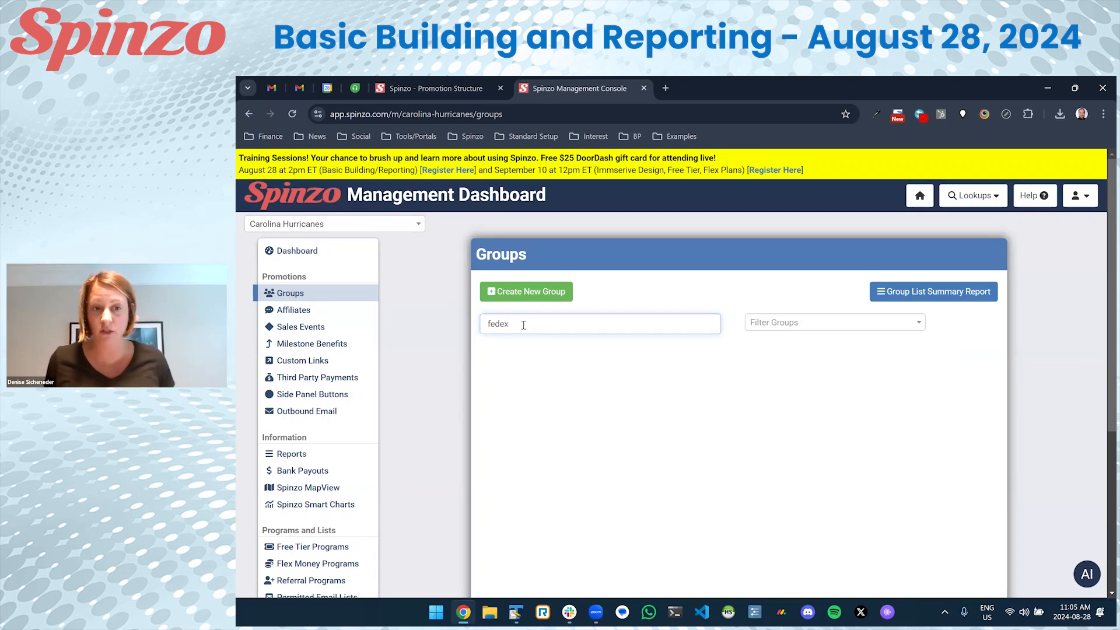
{"action": "key", "text": "BackSpace"}
{"action": "key", "text": "BackSpace"}
{"action": "key", "text": "BackSpace"}
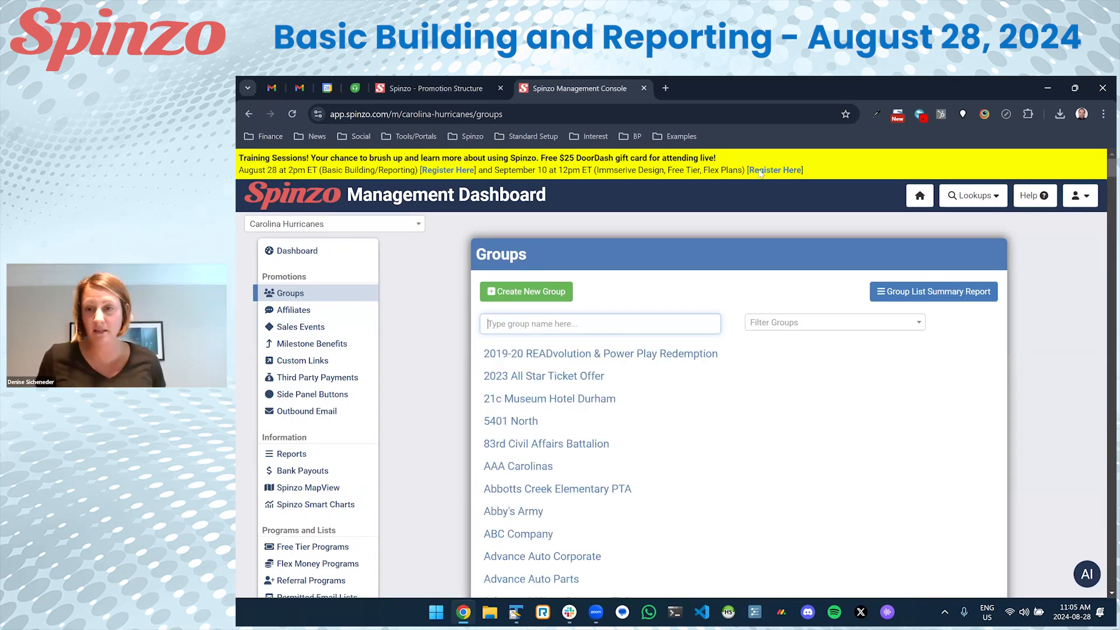
{"action": "left_click", "coordinate": [559, 327]}
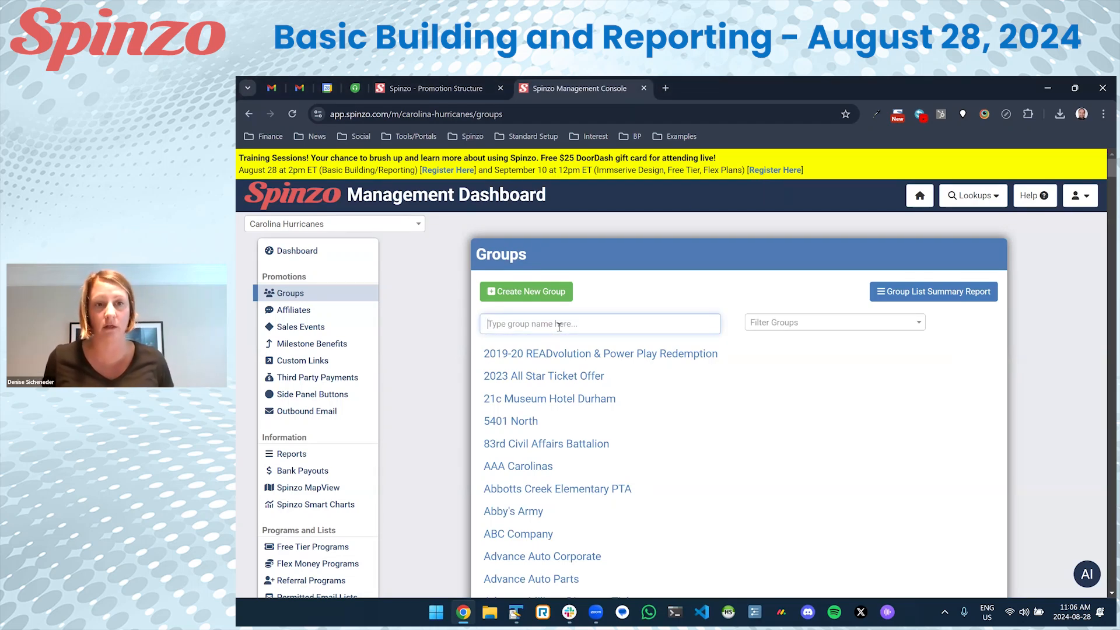
{"action": "type", "text": "fede"}
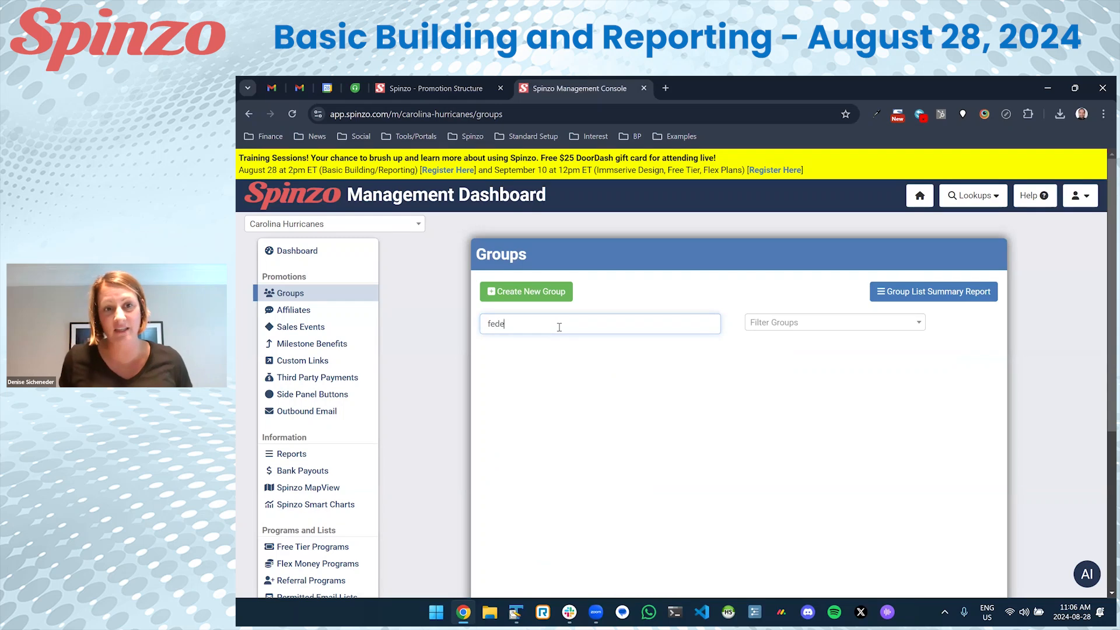
{"action": "key", "text": "BackSpace"}
{"action": "key", "text": "BackSpace"}
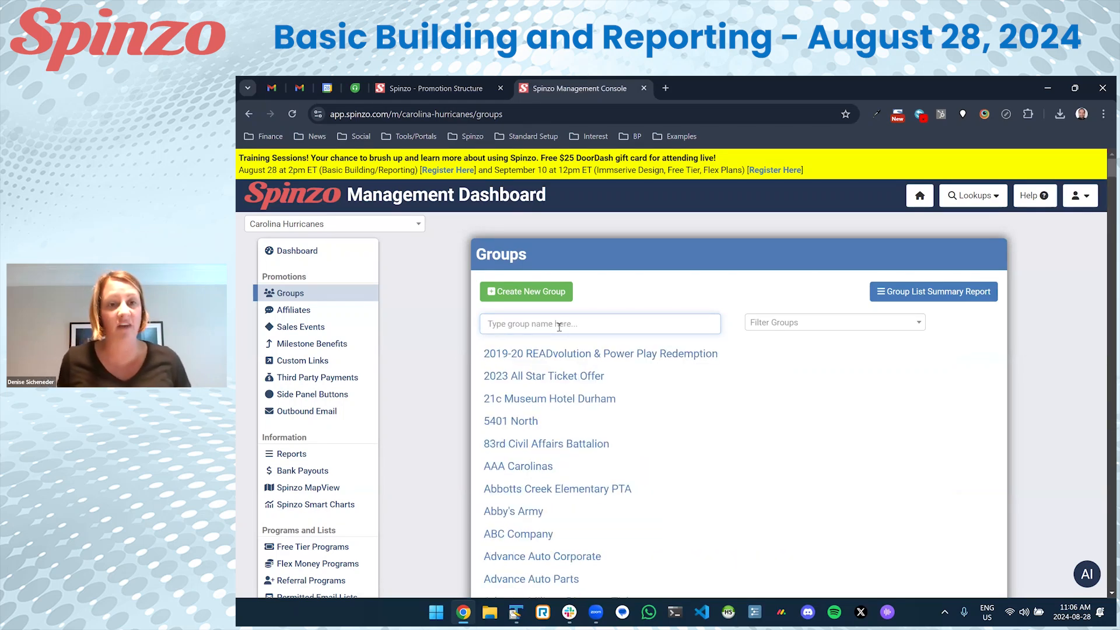
Create a new group named FedEx, generating the URL string fedex-b7xx.
{"action": "left_click", "coordinate": [548, 297]}
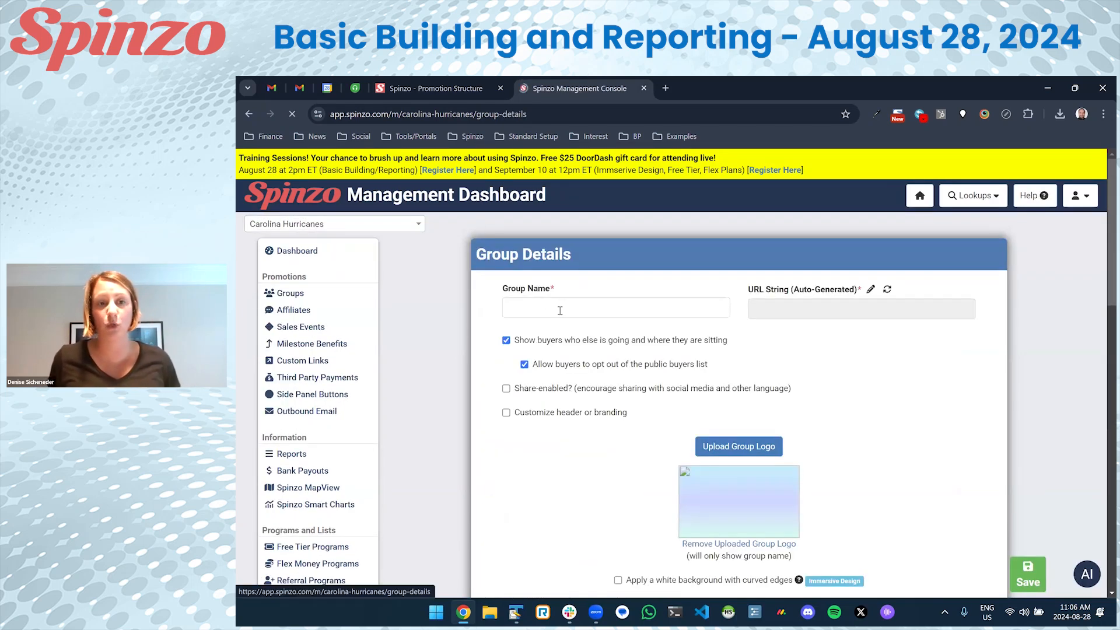
{"action": "left_click", "coordinate": [561, 312]}
{"action": "type", "text": "FedE"}
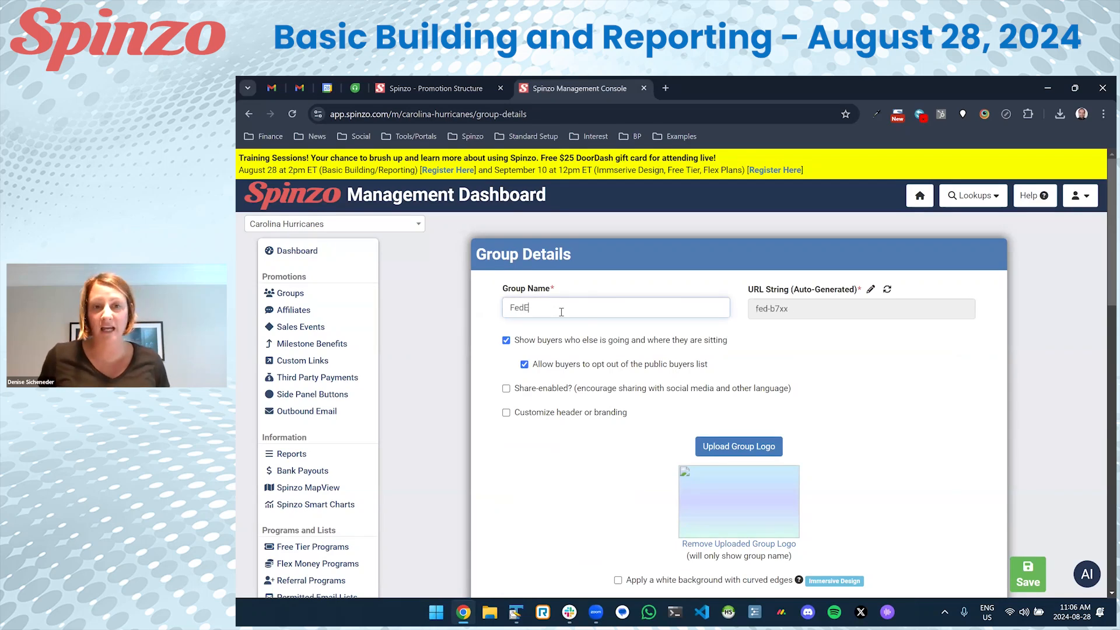
{"action": "type", "text": "x"}
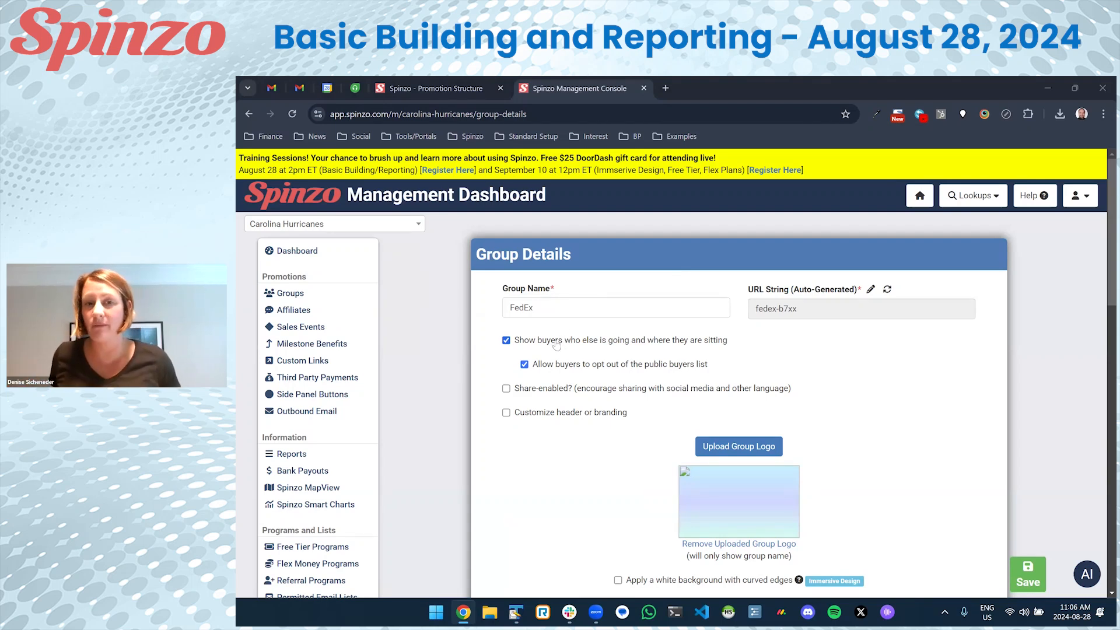
{"action": "left_click", "coordinate": [769, 314]}
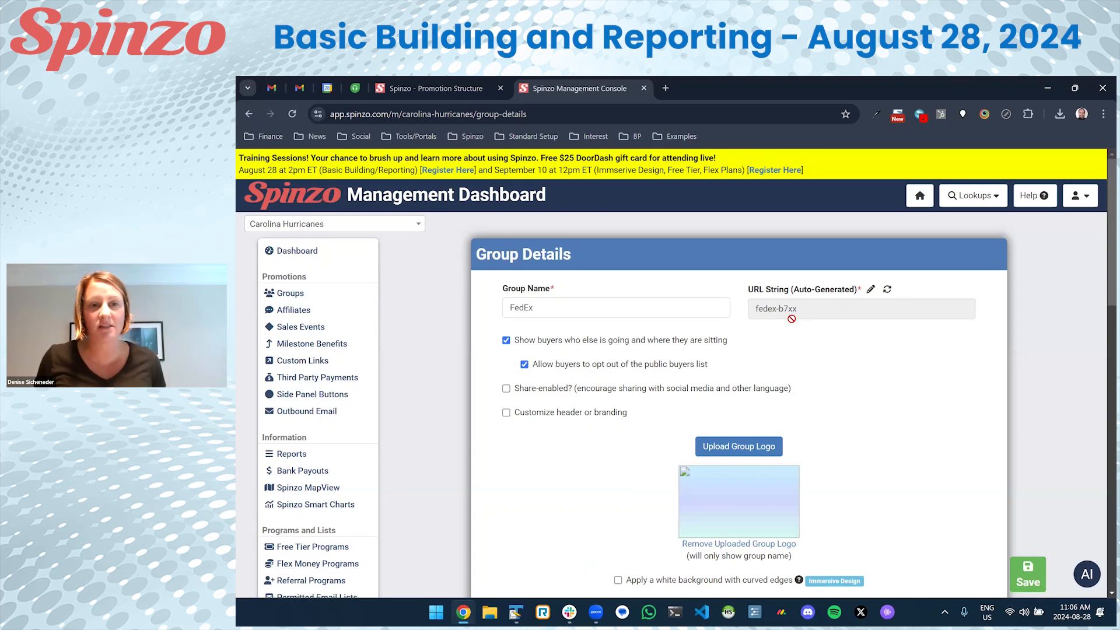
{"action": "scroll", "coordinate": [791, 317], "scroll_direction": "down", "scroll_amount": 2}
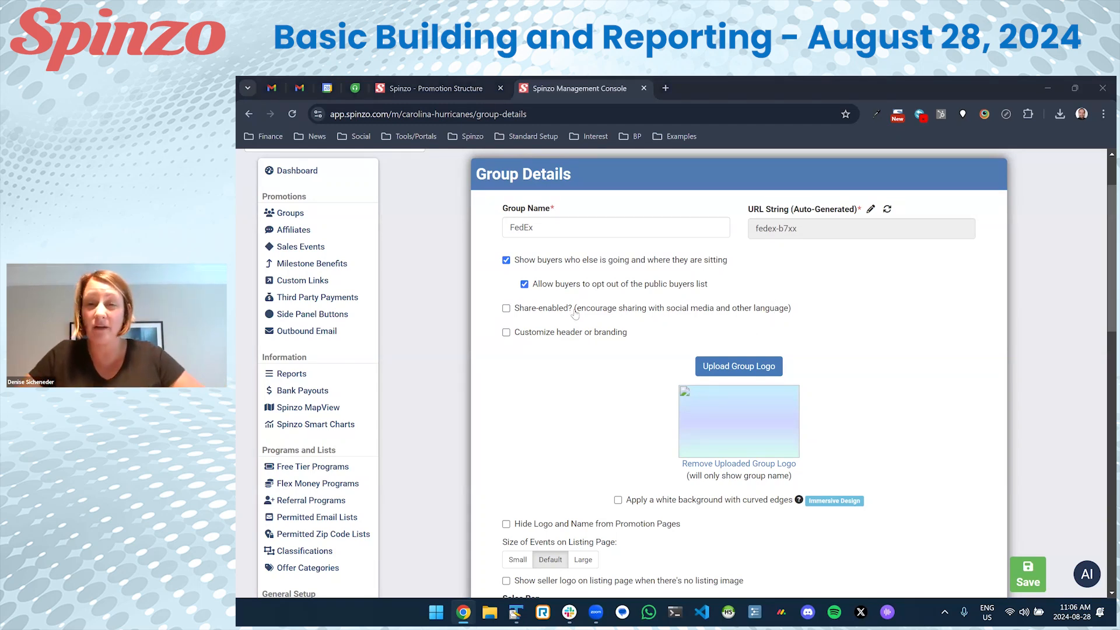
{"action": "left_click", "coordinate": [548, 265]}
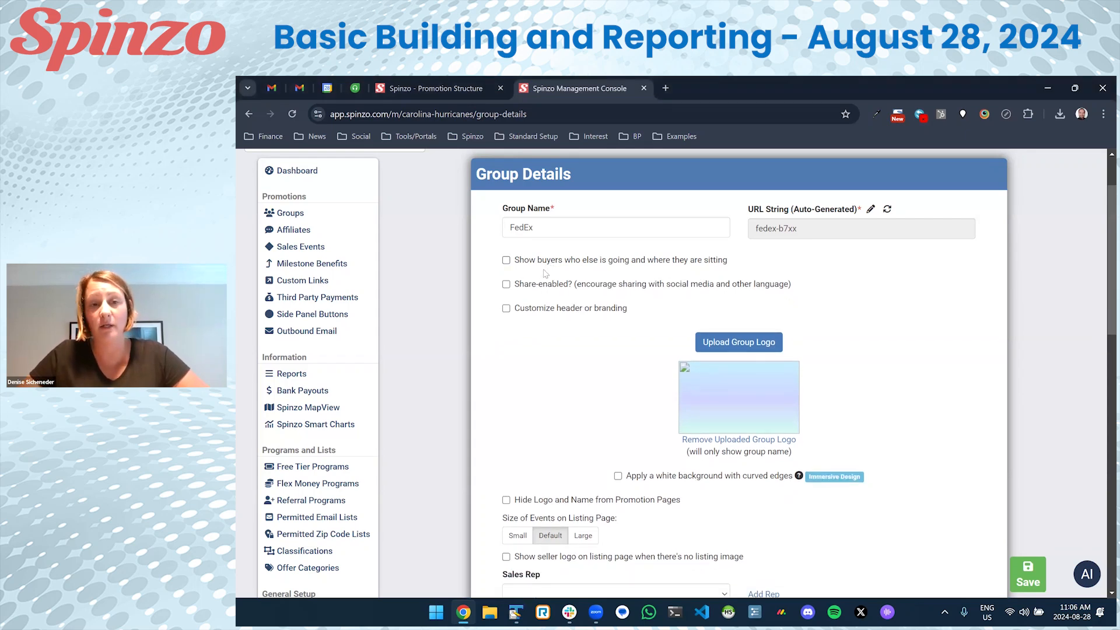
{"action": "left_click", "coordinate": [549, 267]}
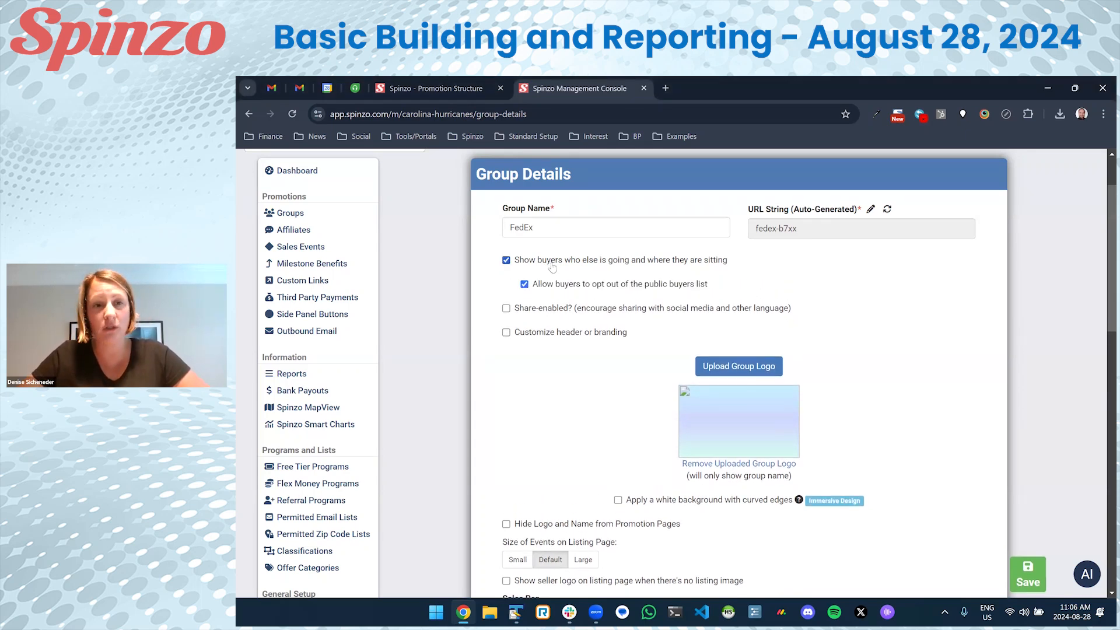
{"action": "left_click", "coordinate": [595, 288]}
{"action": "left_click", "coordinate": [592, 288]}
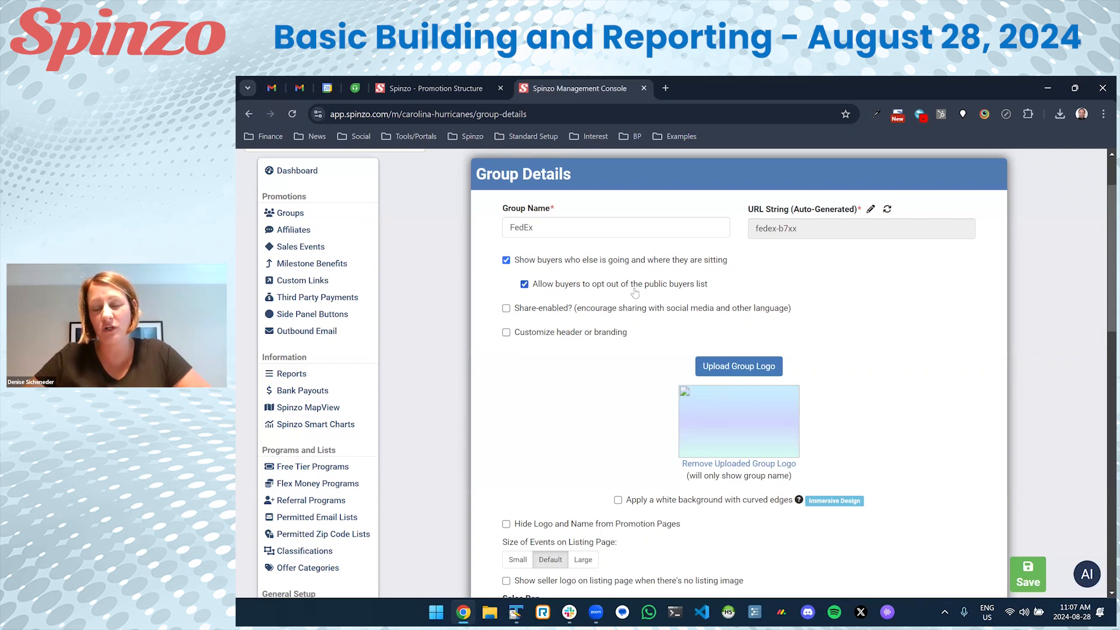
{"action": "left_click", "coordinate": [572, 310]}
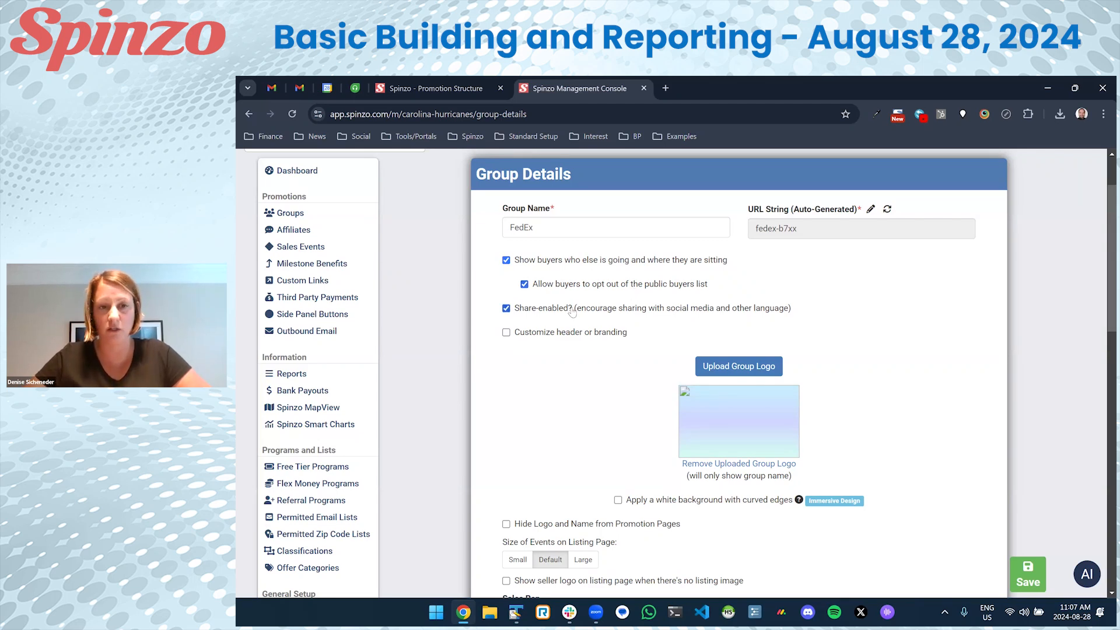
{"action": "left_click", "coordinate": [573, 312]}
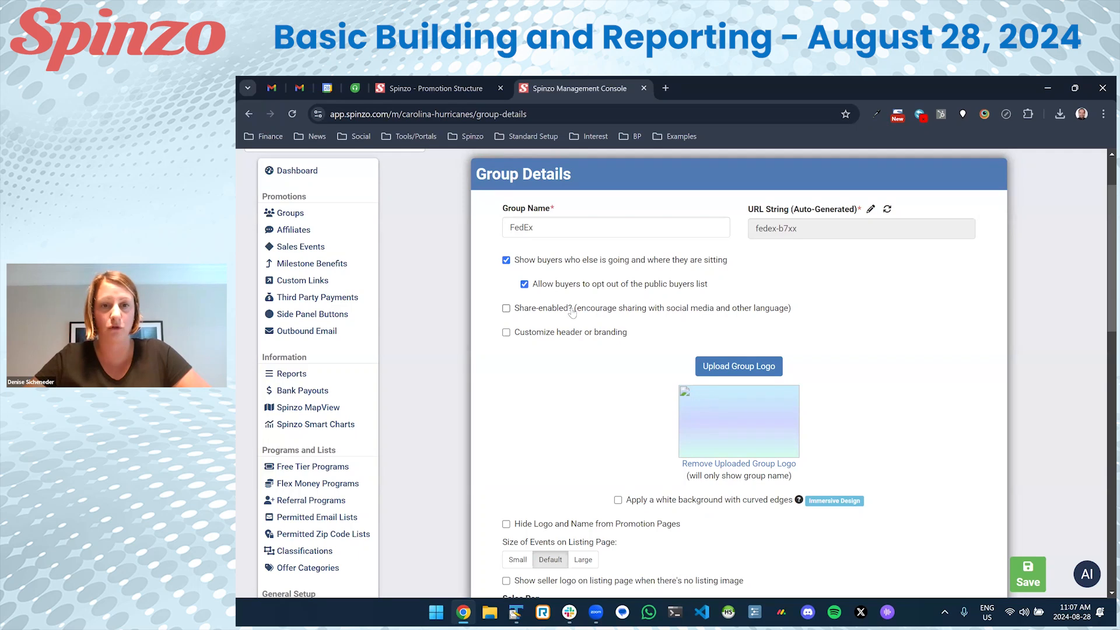
Upload fedex from Desktop > Temporary > Assets as the group logo, cropped to the wordmark.
{"action": "left_click", "coordinate": [726, 374]}
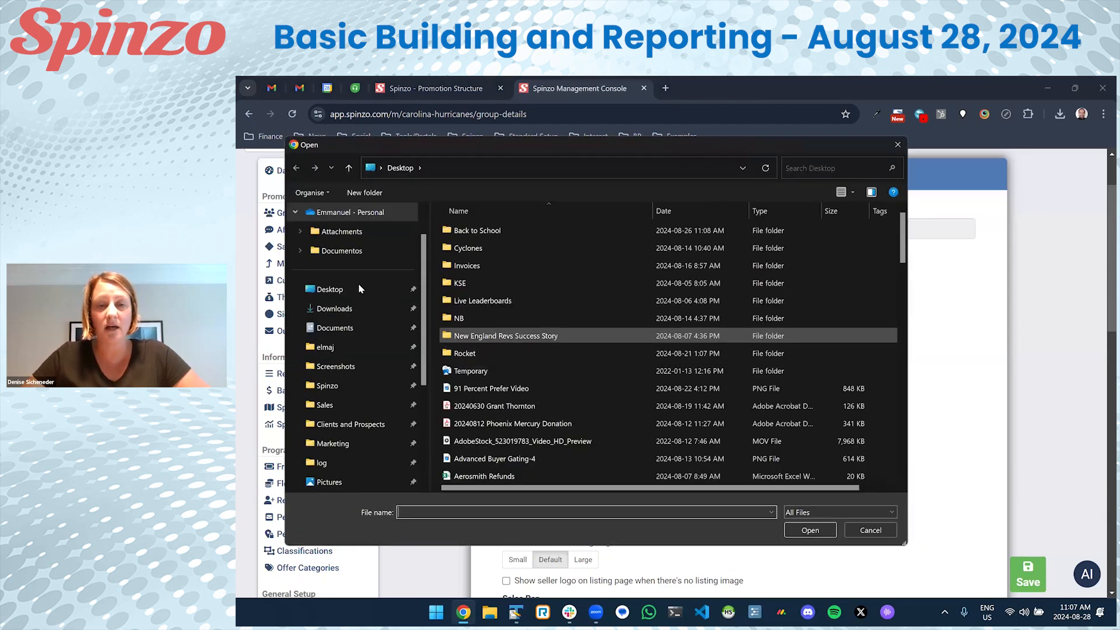
{"action": "double_click", "coordinate": [475, 372]}
{"action": "double_click", "coordinate": [464, 231]}
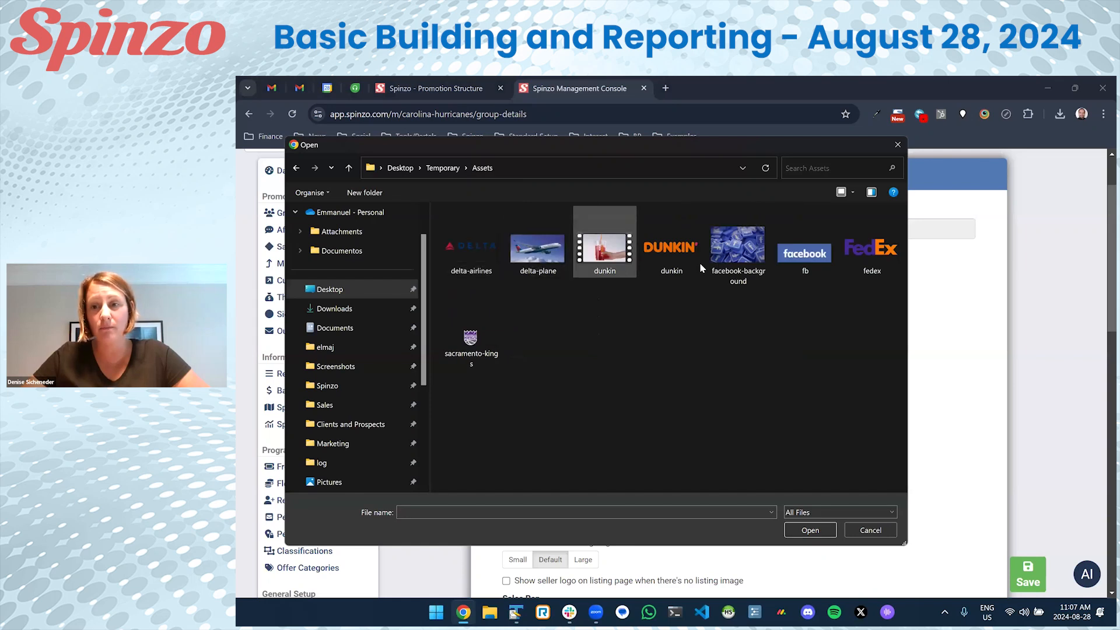
{"action": "left_click", "coordinate": [846, 269]}
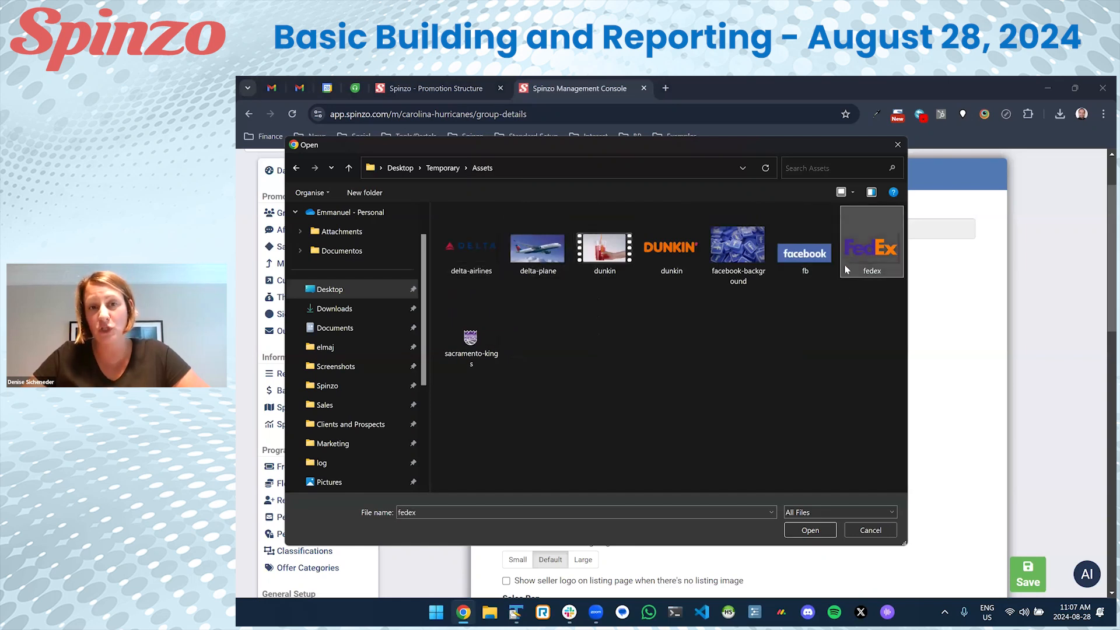
{"action": "left_click", "coordinate": [810, 530]}
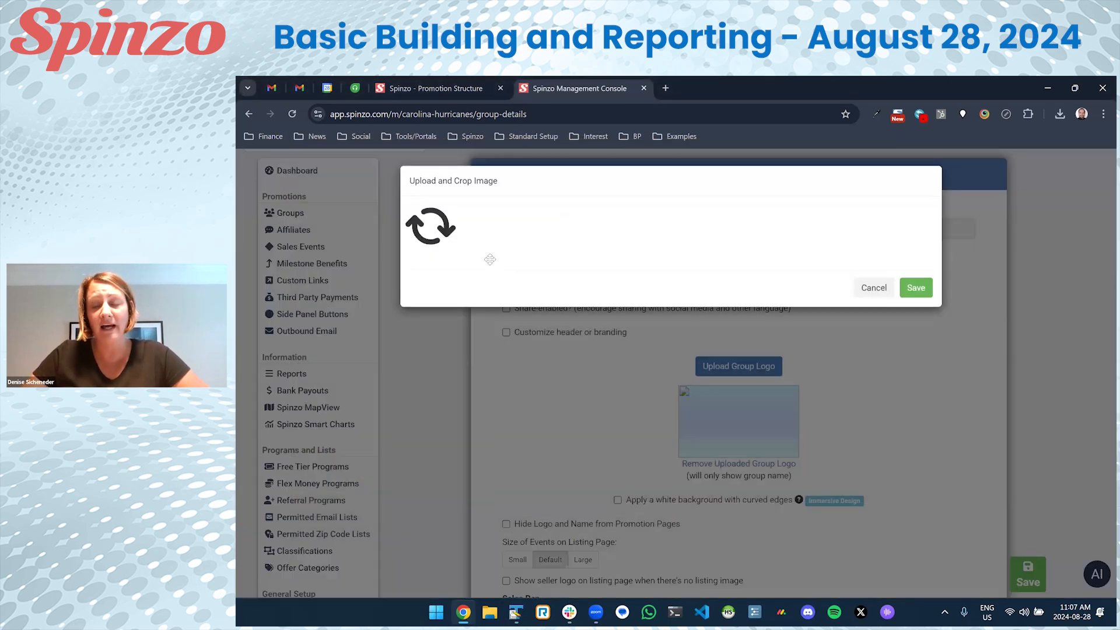
{"action": "left_click_drag", "start_coordinate": [528, 327], "coordinate": [844, 392]}
{"action": "left_click_drag", "start_coordinate": [620, 207], "coordinate": [625, 263]}
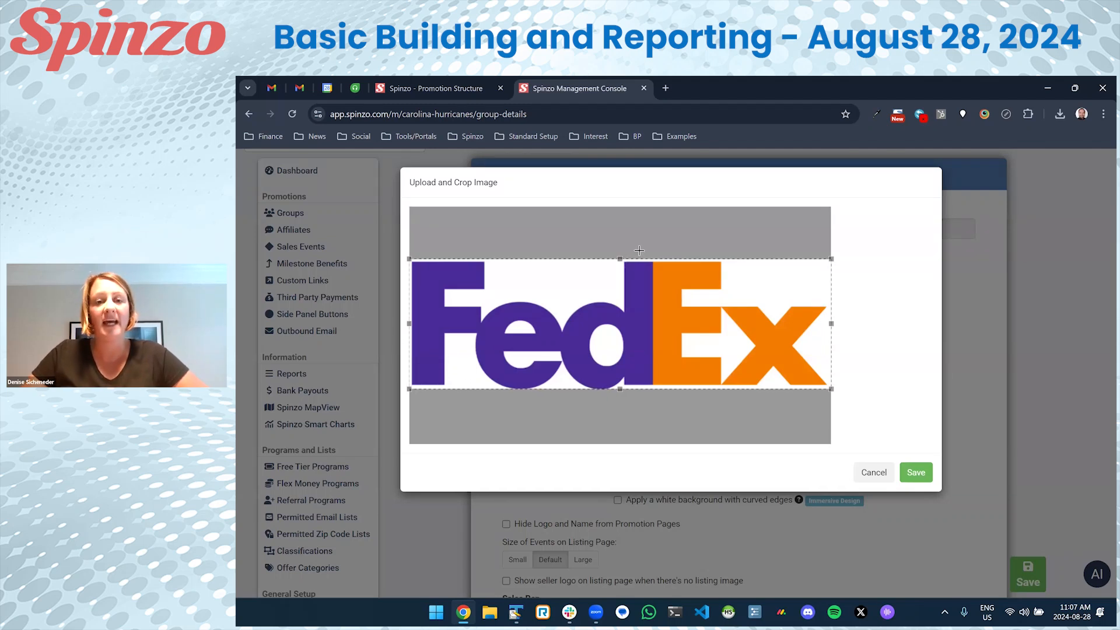
{"action": "left_click", "coordinate": [916, 474]}
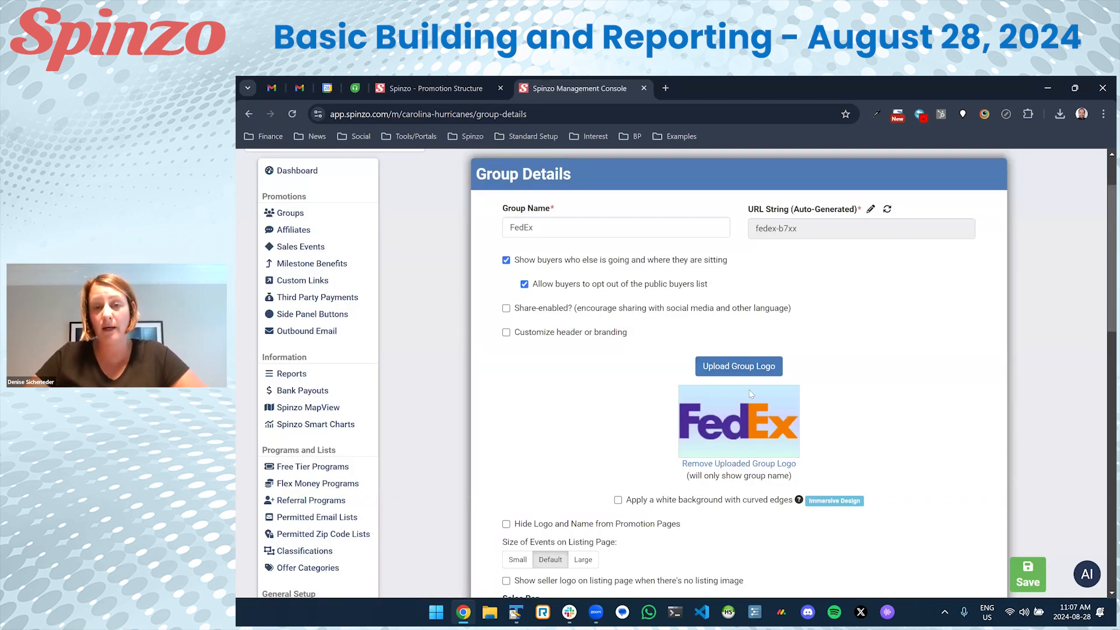
Try the logo's white curved-edge background, ending with it removed.
{"action": "left_click", "coordinate": [662, 500]}
{"action": "scroll", "coordinate": [665, 478], "scroll_direction": "down", "scroll_amount": 1}
{"action": "scroll", "coordinate": [665, 478], "scroll_direction": "down", "scroll_amount": 1}
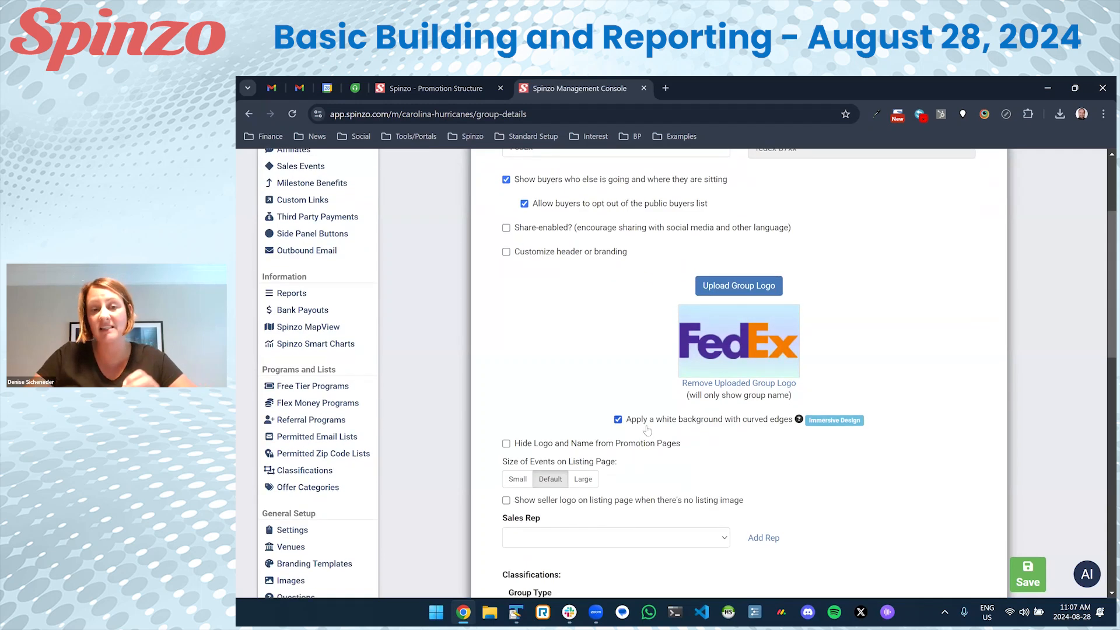
{"action": "left_click", "coordinate": [638, 421]}
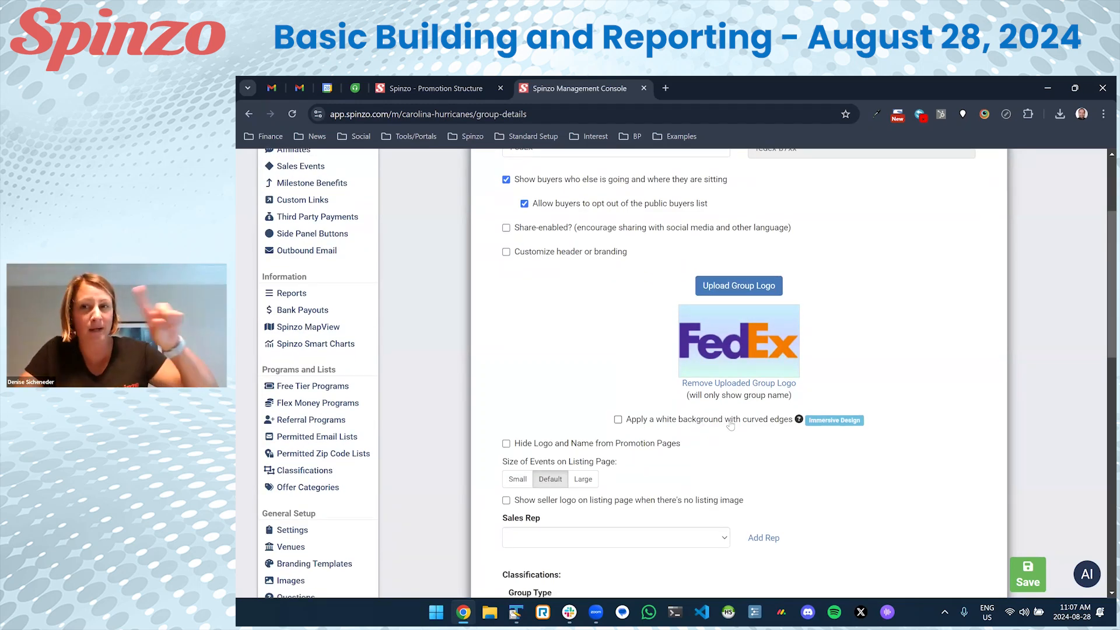
{"action": "left_click", "coordinate": [738, 424]}
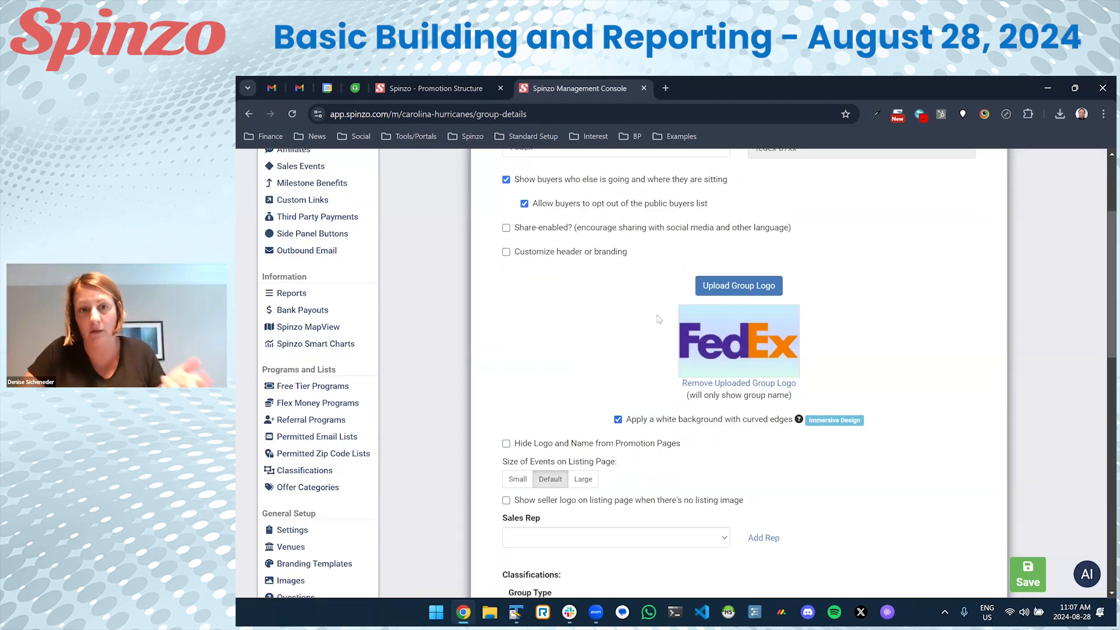
{"action": "left_click", "coordinate": [688, 425]}
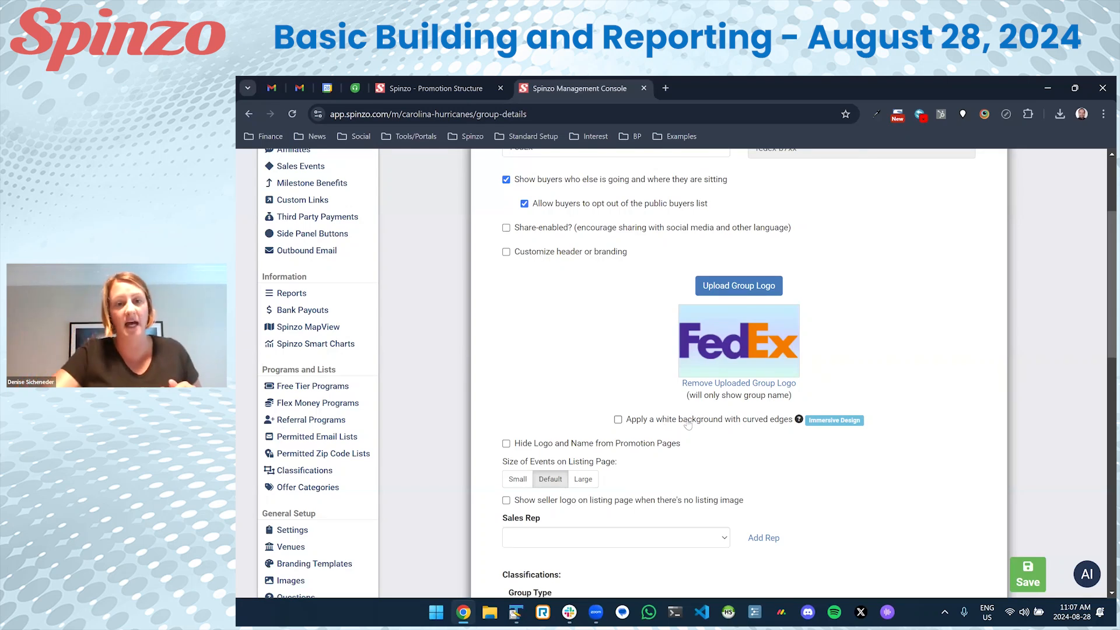
Assign a sales rep to the FedEx group from the Sales Rep list.
{"action": "scroll", "coordinate": [688, 425], "scroll_direction": "down", "scroll_amount": 3}
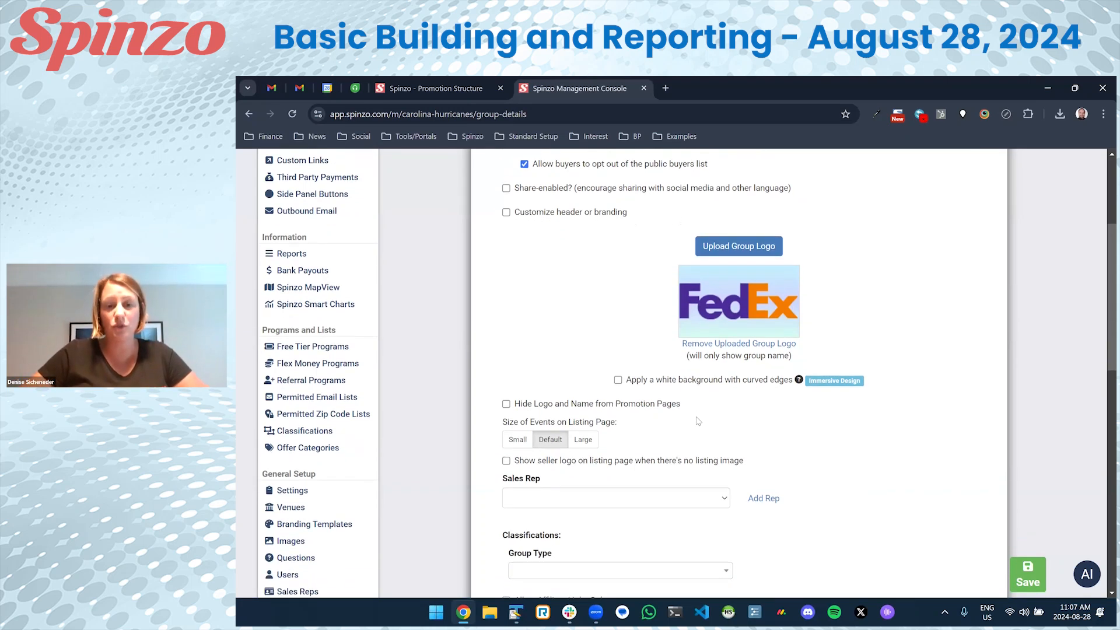
{"action": "scroll", "coordinate": [668, 385], "scroll_direction": "down", "scroll_amount": 1}
{"action": "left_click", "coordinate": [628, 297]}
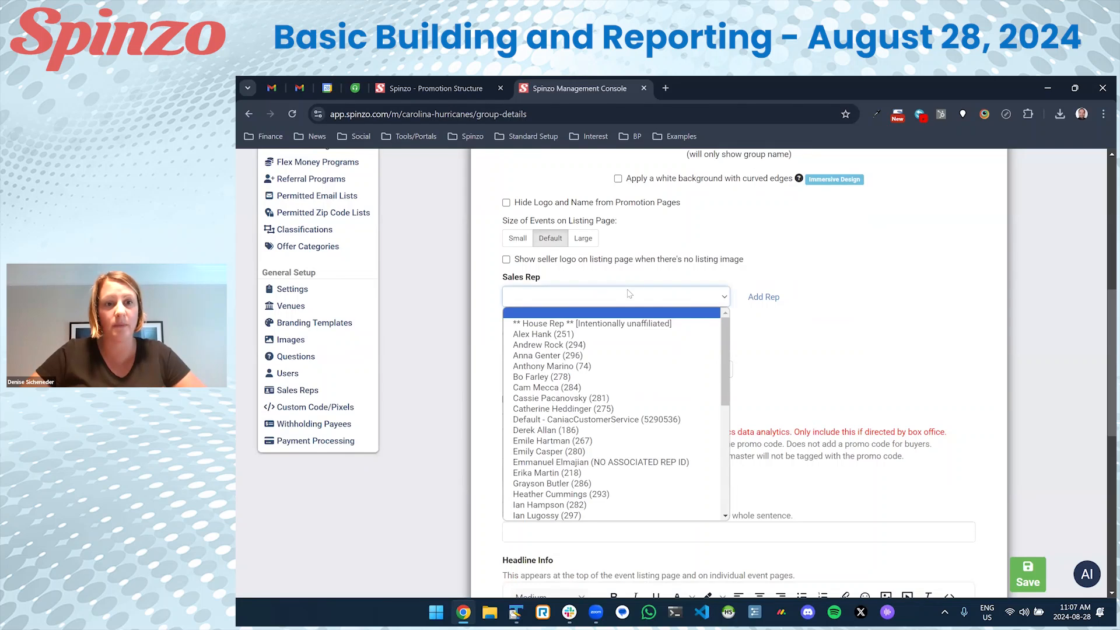
{"action": "scroll", "coordinate": [623, 364], "scroll_direction": "down", "scroll_amount": 5}
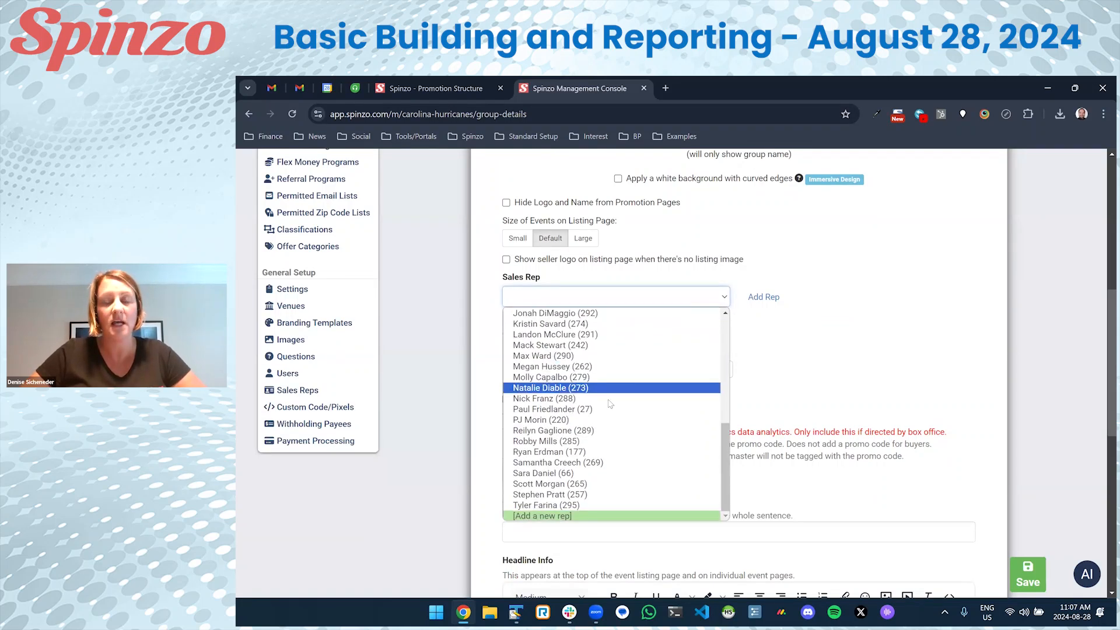
{"action": "left_click", "coordinate": [589, 409]}
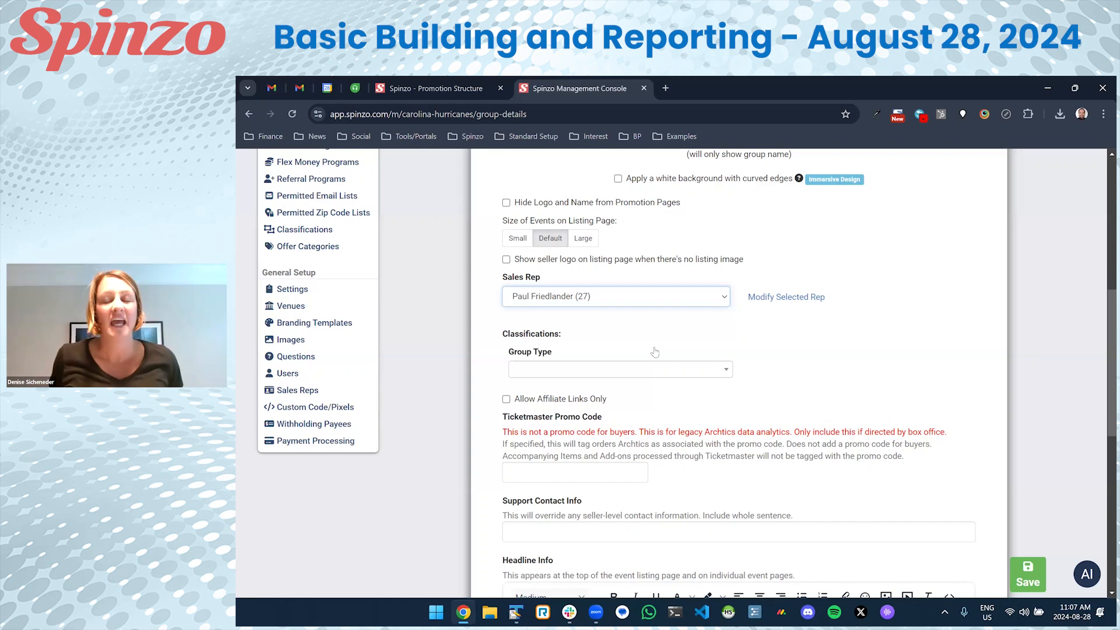
{"action": "scroll", "coordinate": [654, 352], "scroll_direction": "down", "scroll_amount": 1}
{"action": "scroll", "coordinate": [656, 350], "scroll_direction": "down", "scroll_amount": 1}
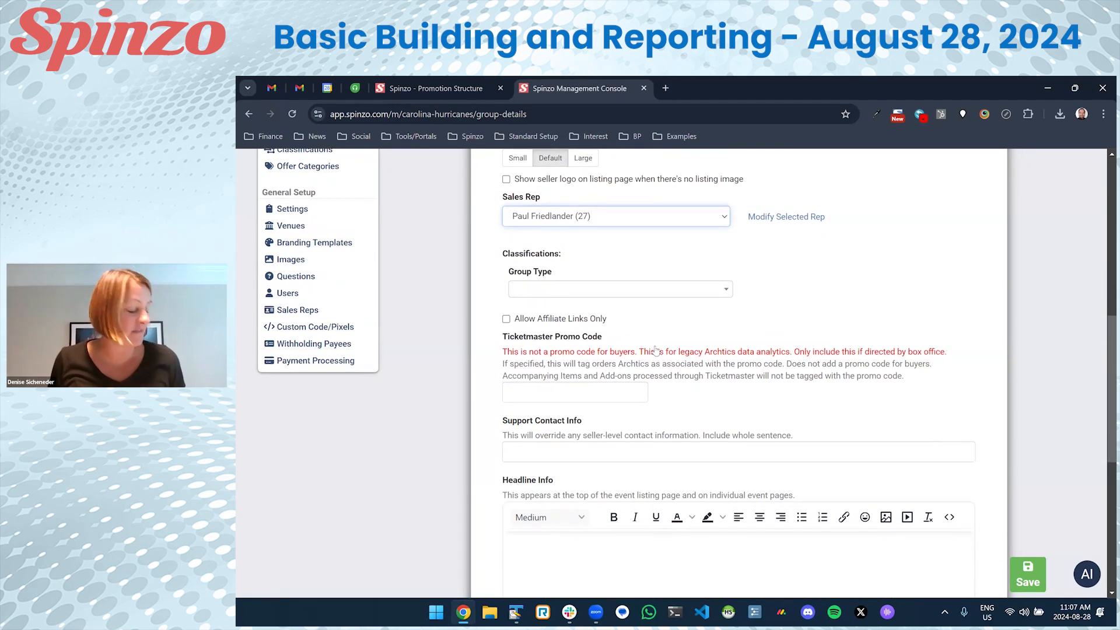
Leave Group Type blank and write a Support Contact sentence giving the rep's phone and e-mail.
{"action": "left_click", "coordinate": [659, 292]}
{"action": "left_click", "coordinate": [659, 294]}
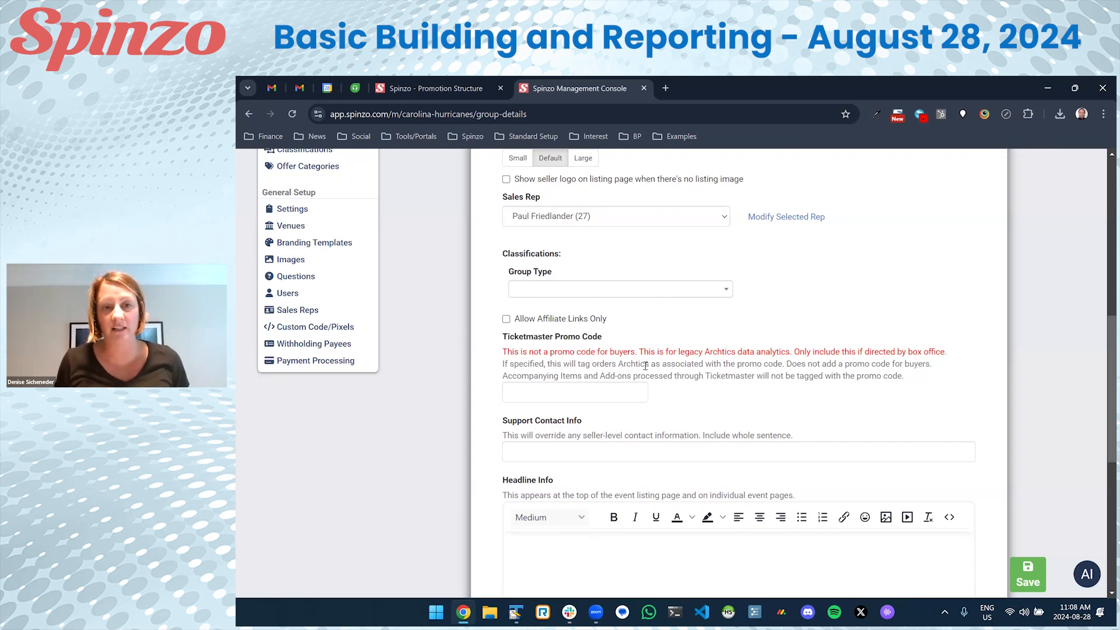
{"action": "scroll", "coordinate": [645, 365], "scroll_direction": "down", "scroll_amount": 2}
{"action": "left_click", "coordinate": [582, 367]}
{"action": "scroll", "coordinate": [583, 366], "scroll_direction": "down", "scroll_amount": 1}
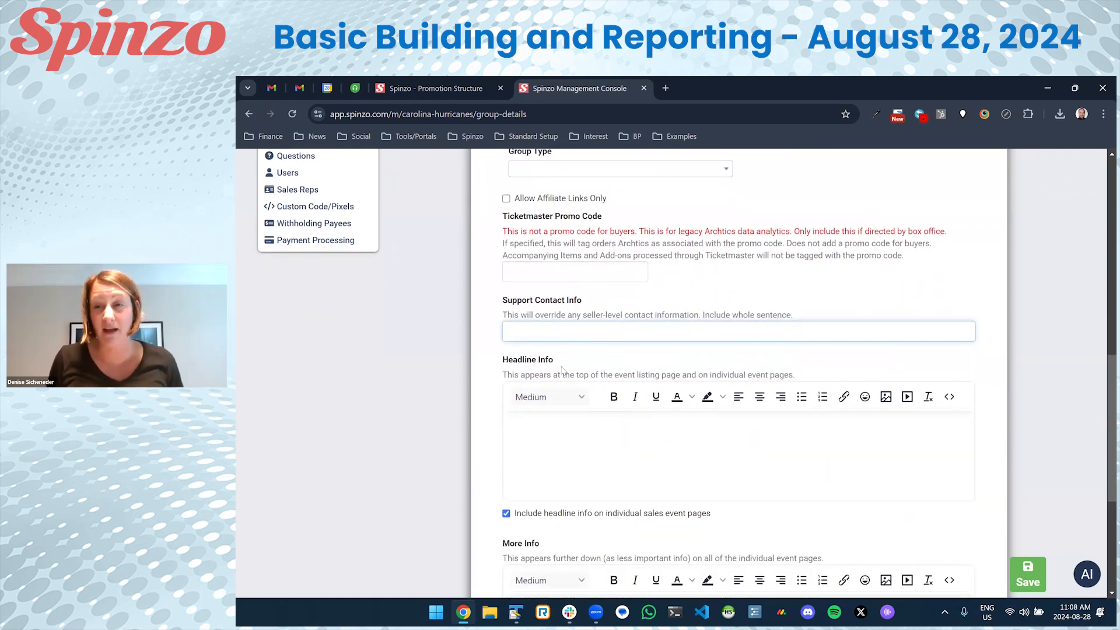
{"action": "left_click_drag", "start_coordinate": [501, 300], "coordinate": [608, 302]}
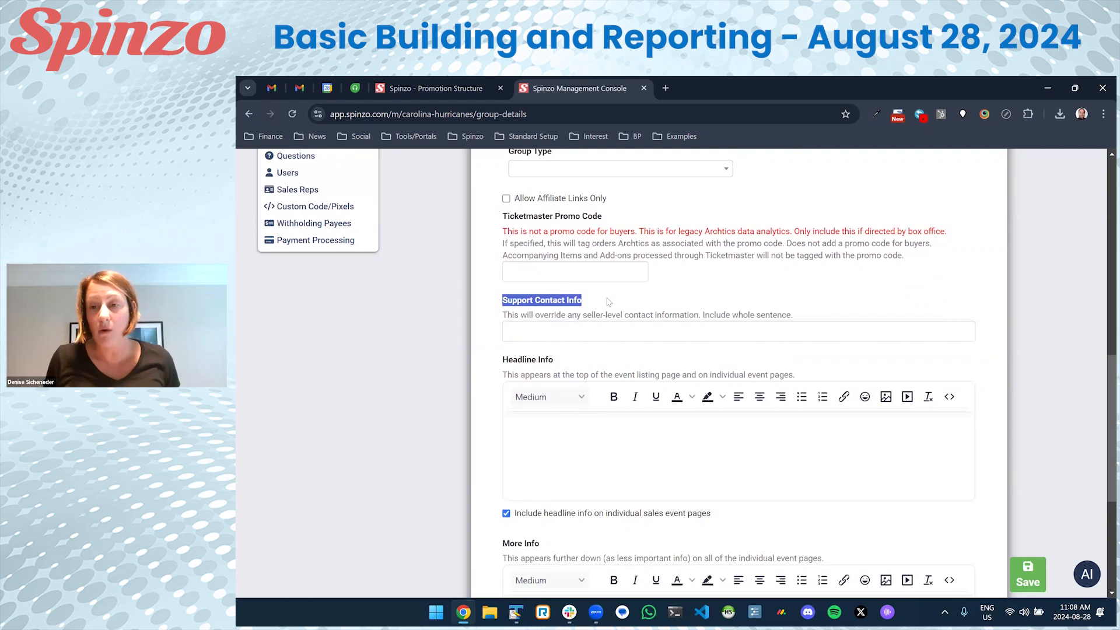
{"action": "left_click", "coordinate": [608, 302]}
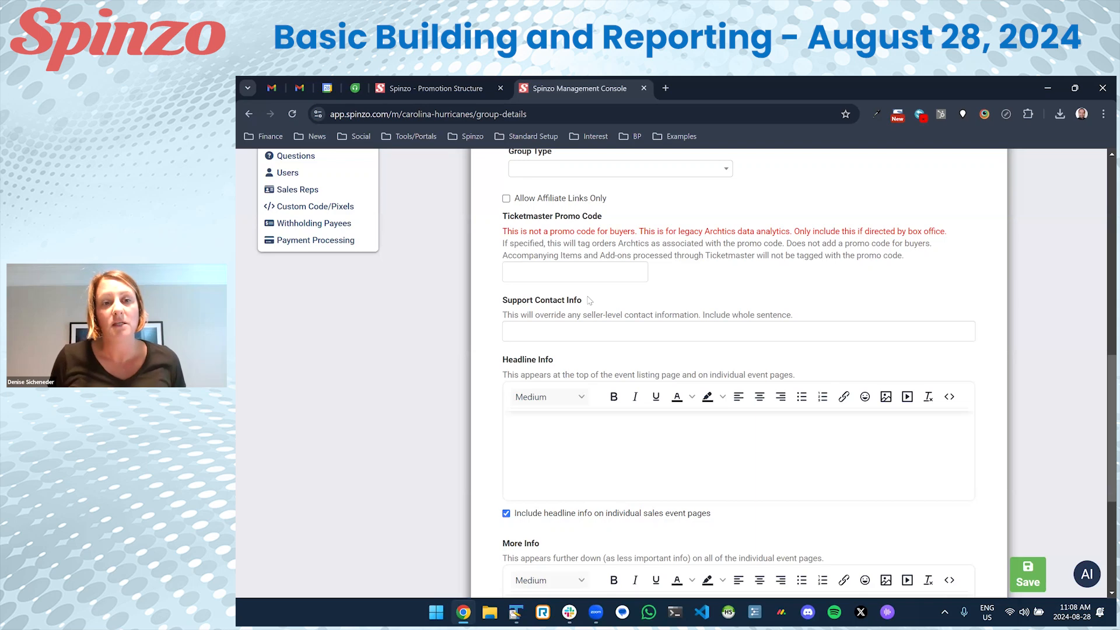
{"action": "left_click", "coordinate": [524, 329]}
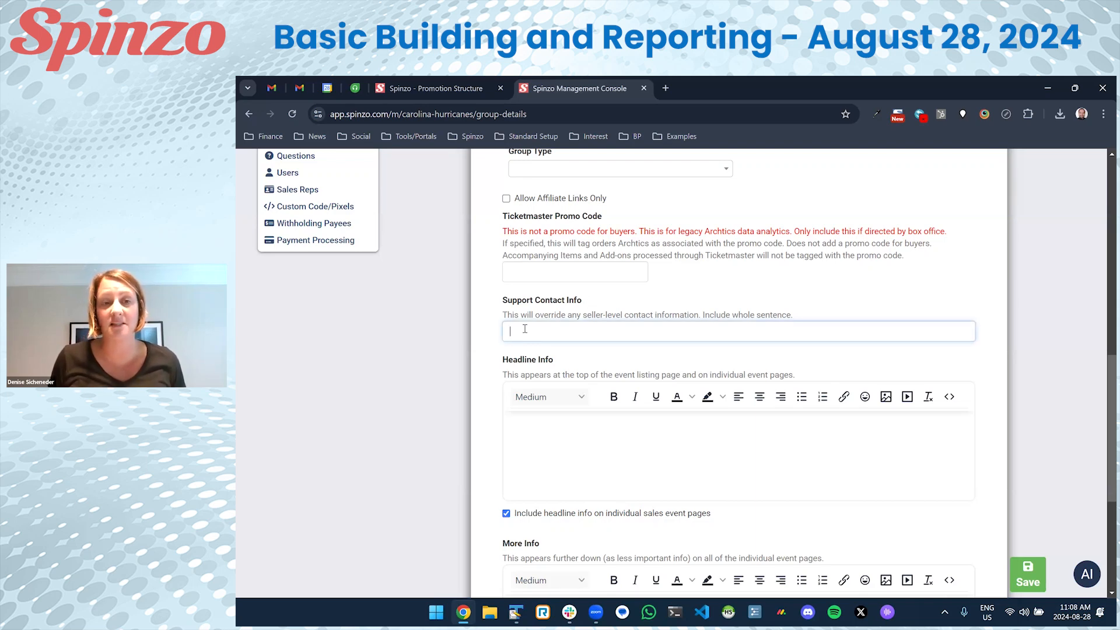
{"action": "type", "text": "If you have an"}
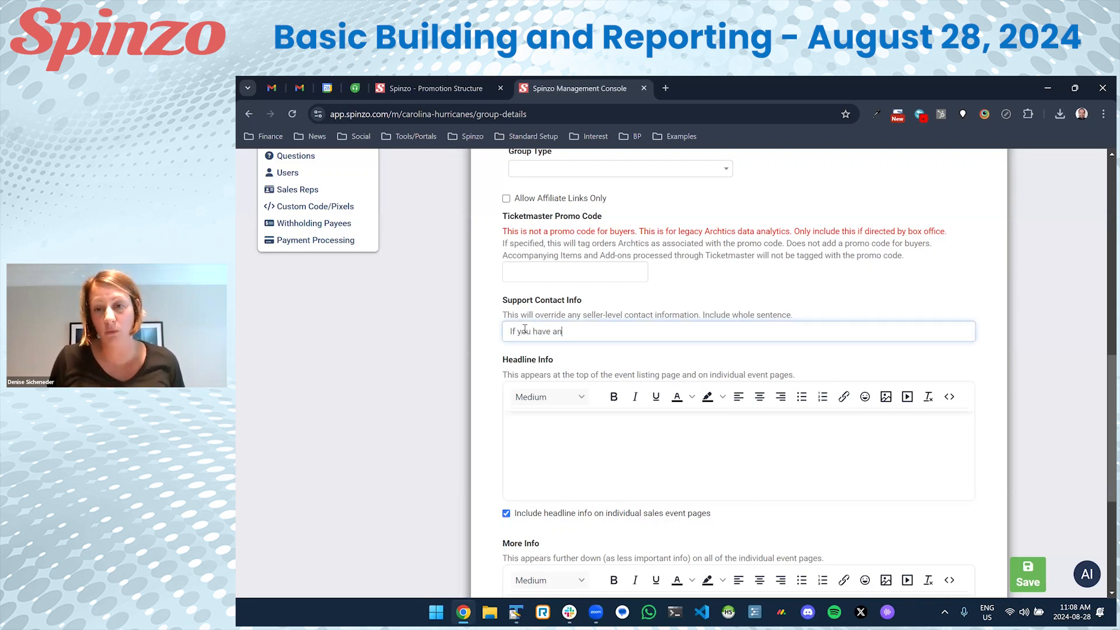
{"action": "type", "text": "y questions"}
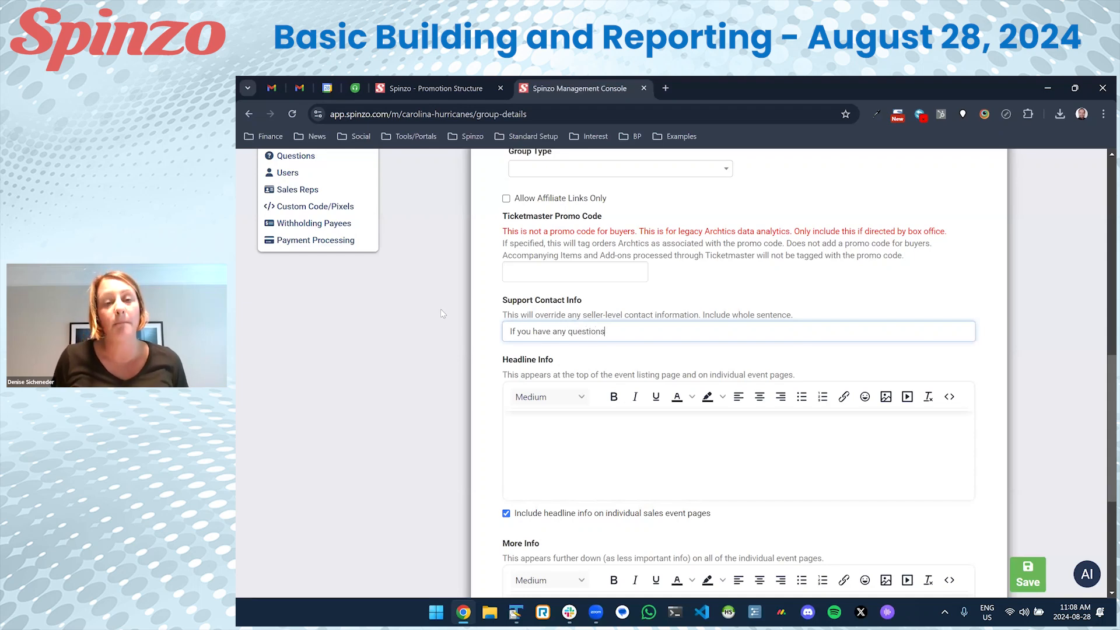
{"action": "type", "text": ", call Paul"}
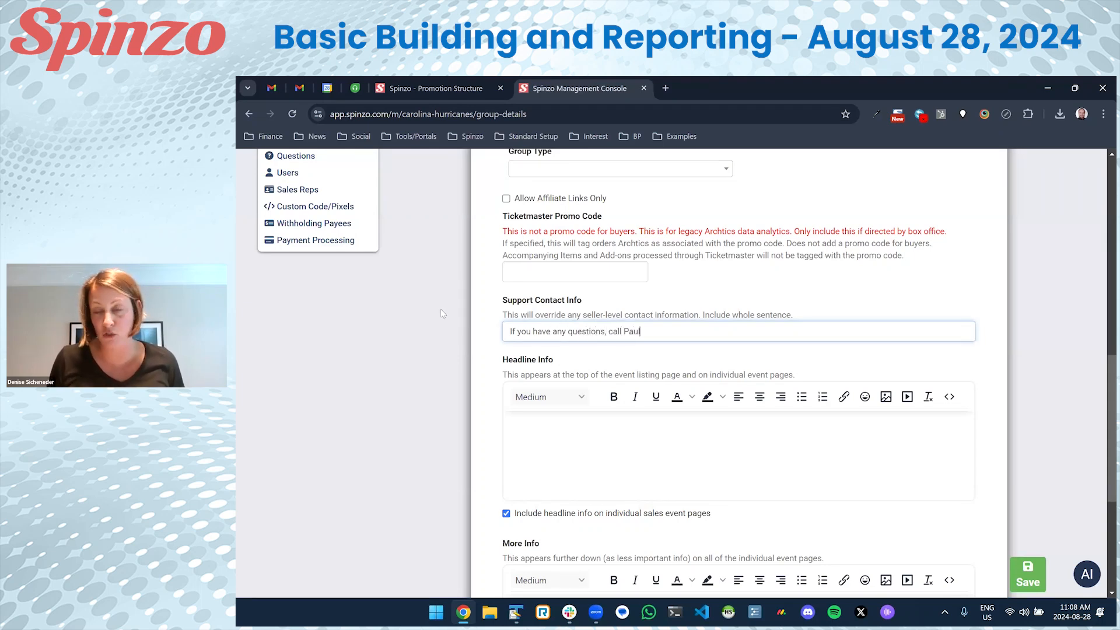
{"action": "type", "text": " at 555-555-1212"}
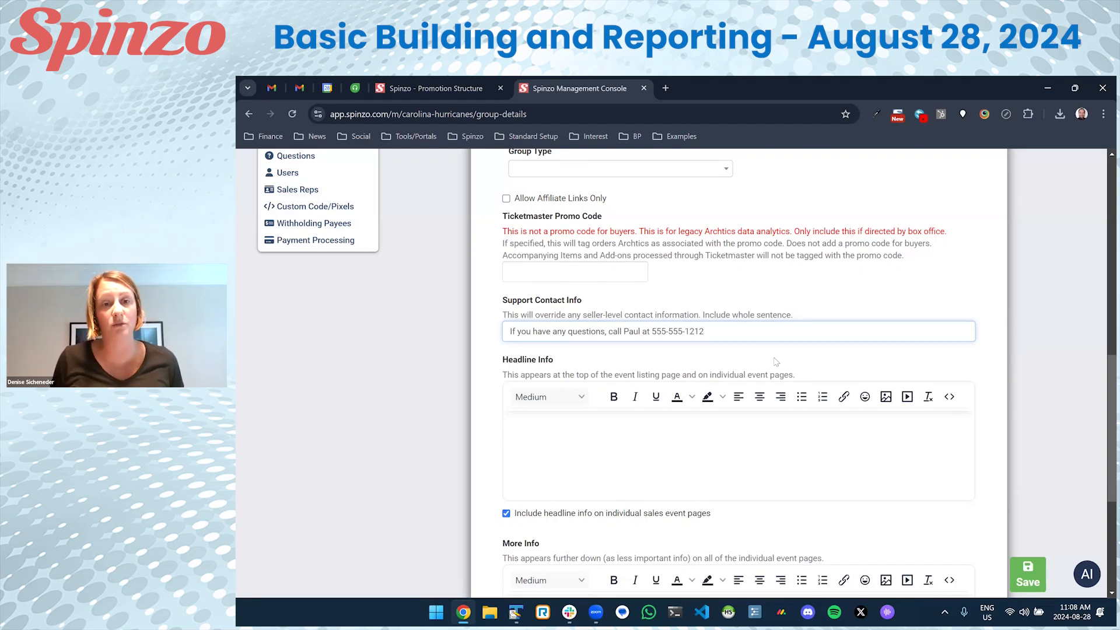
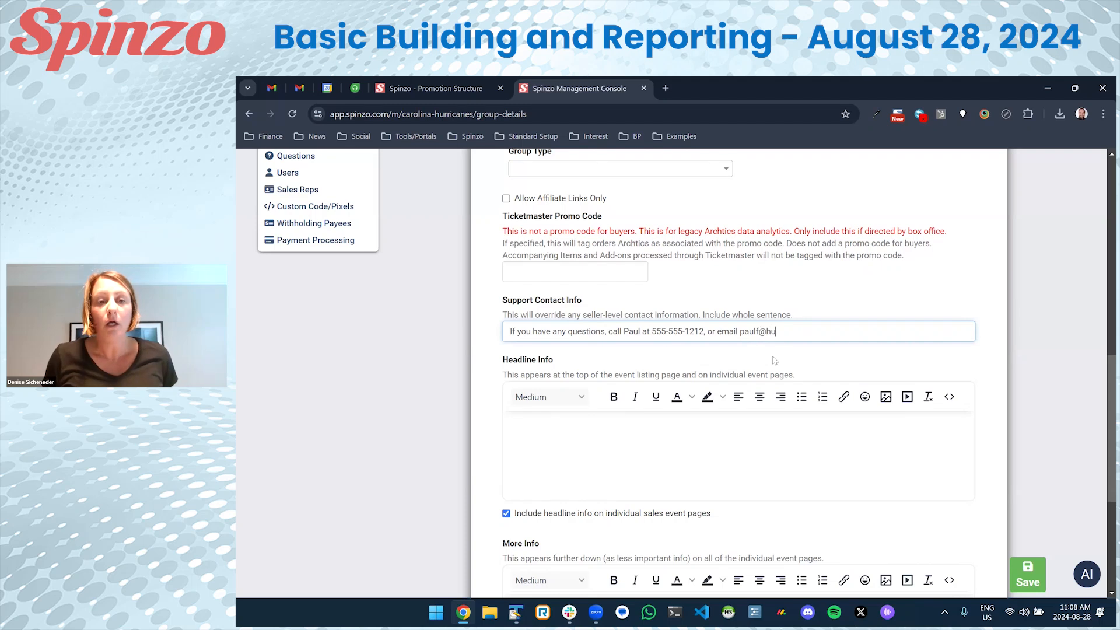
Review the Headline Info field, leaving its text empty.
{"action": "left_click", "coordinate": [663, 458]}
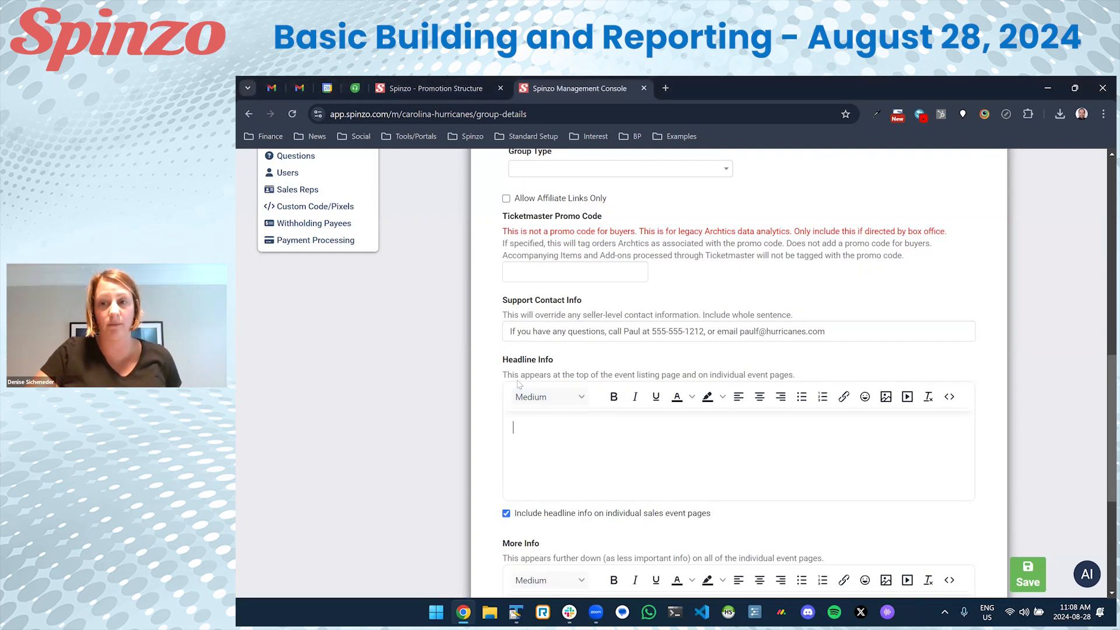
{"action": "scroll", "coordinate": [519, 380], "scroll_direction": "down", "scroll_amount": 3}
{"action": "scroll", "coordinate": [527, 379], "scroll_direction": "up", "scroll_amount": 1}
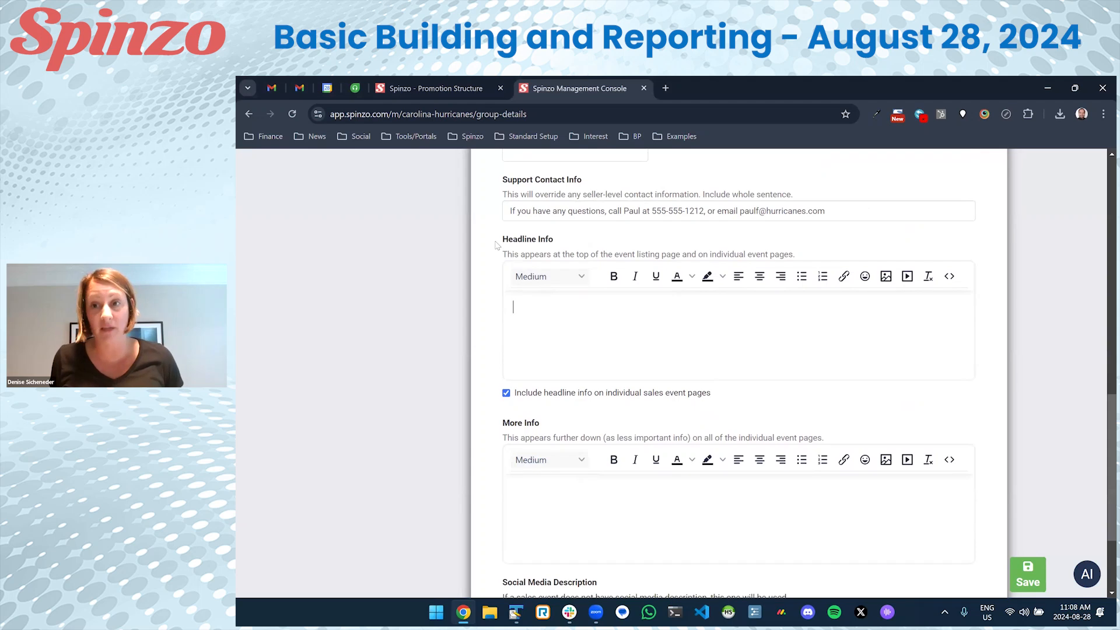
{"action": "left_click_drag", "start_coordinate": [498, 240], "coordinate": [565, 240]}
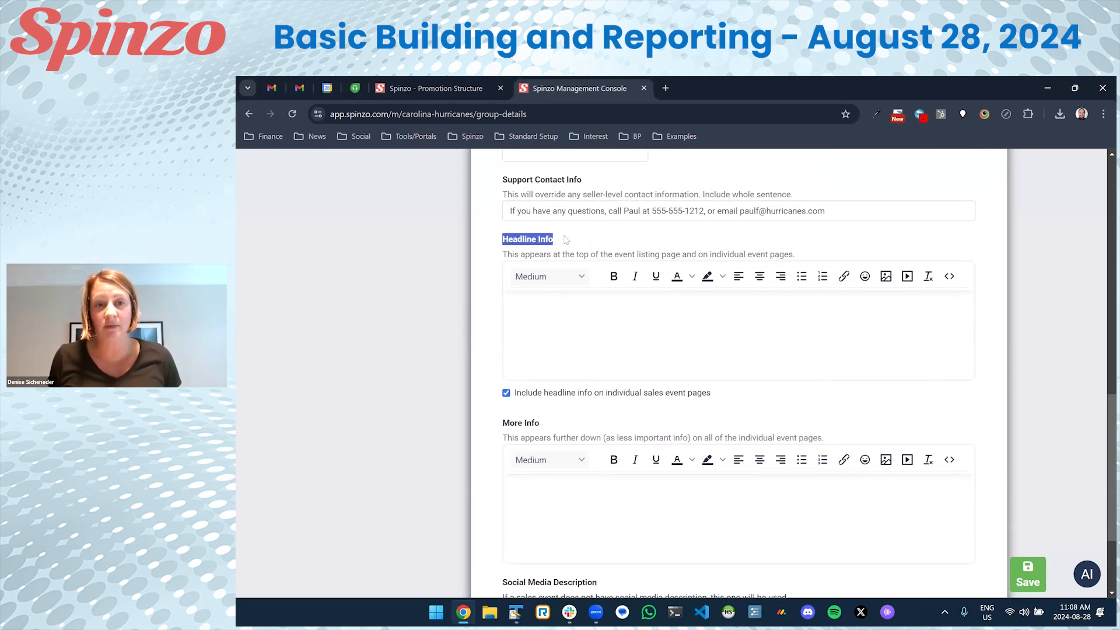
{"action": "left_click", "coordinate": [566, 305]}
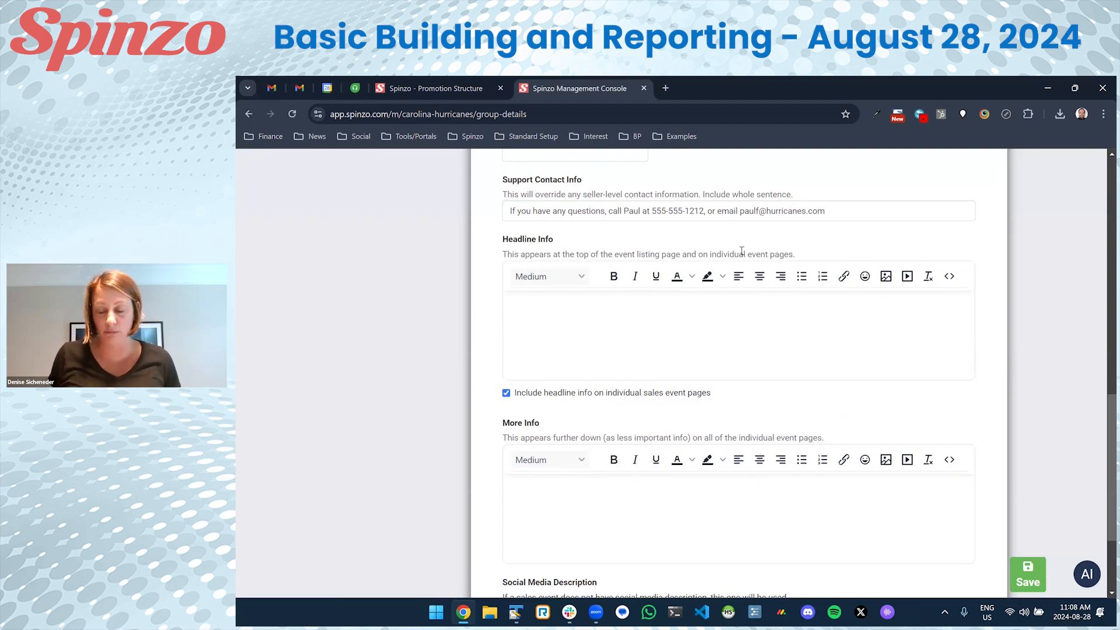
{"action": "left_click_drag", "start_coordinate": [797, 257], "coordinate": [506, 254]}
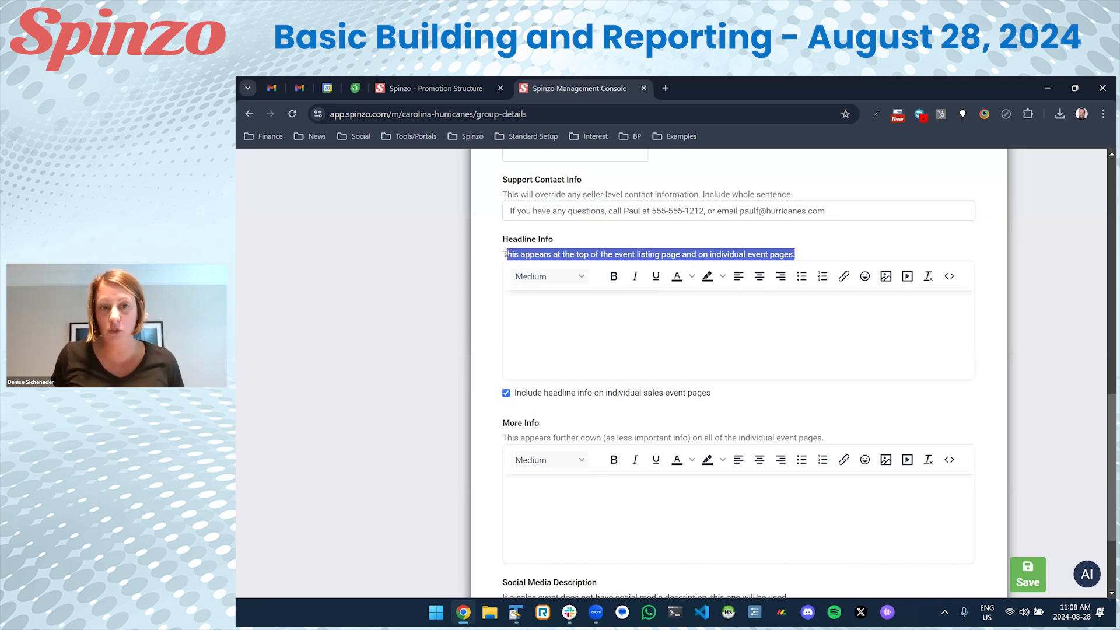
{"action": "left_click", "coordinate": [507, 255]}
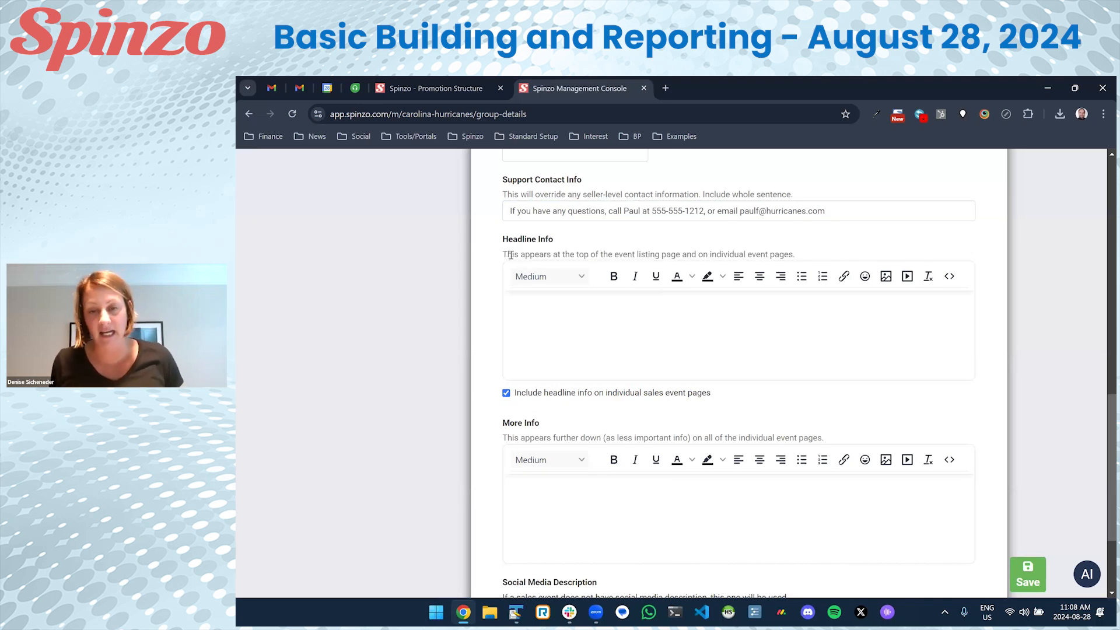
Keep headline info shown on event pages and save the new FedEx group.
{"action": "left_click", "coordinate": [561, 396]}
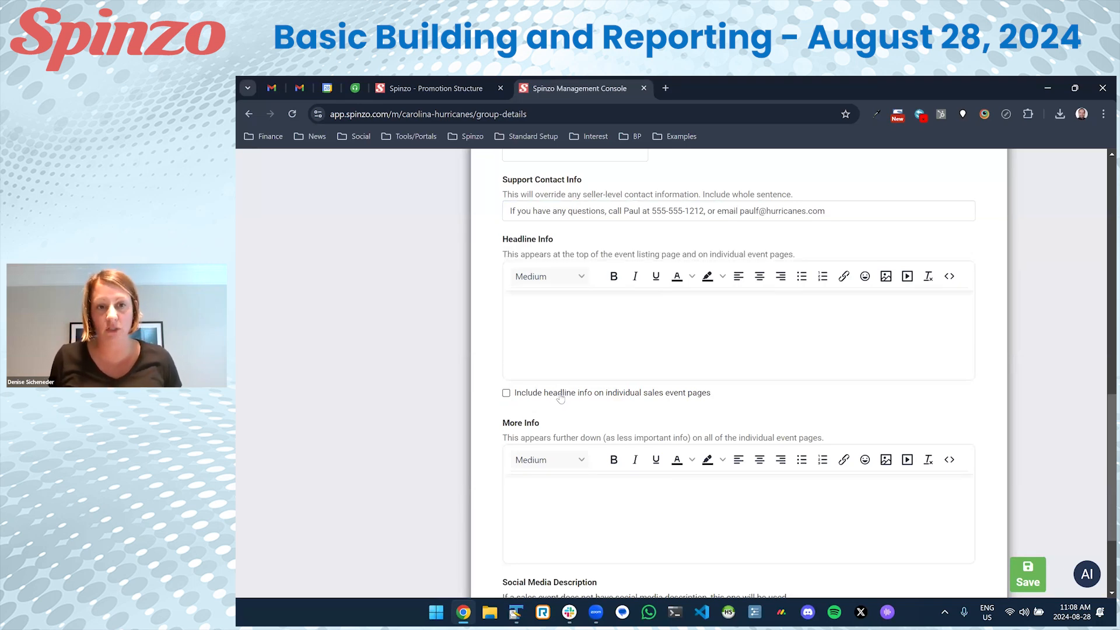
{"action": "left_click", "coordinate": [561, 401]}
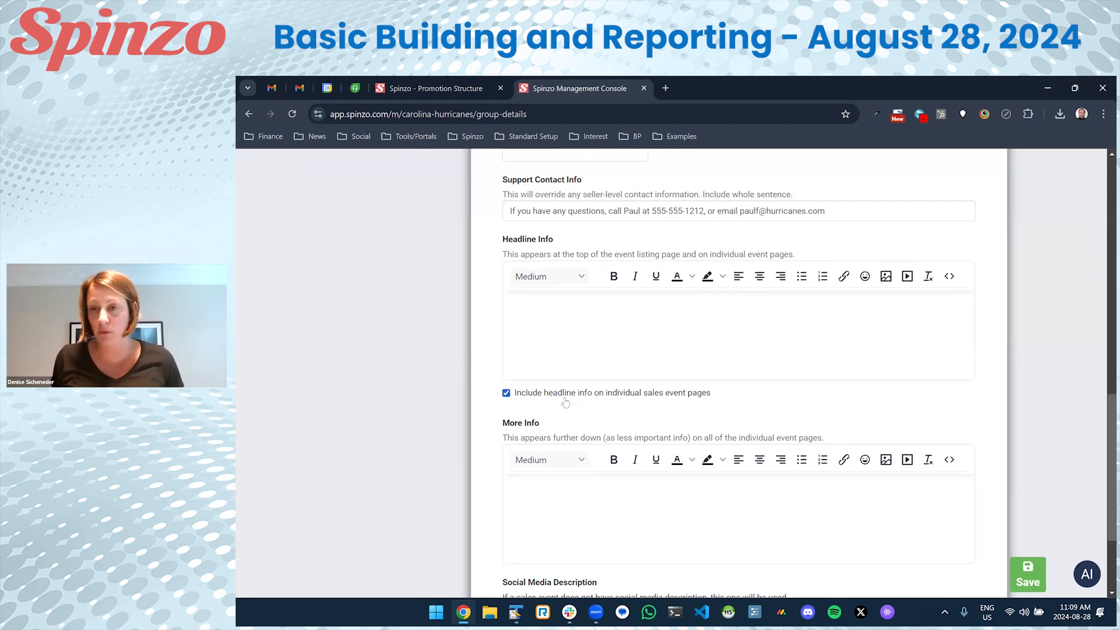
{"action": "scroll", "coordinate": [564, 402], "scroll_direction": "down", "scroll_amount": 1}
{"action": "scroll", "coordinate": [568, 398], "scroll_direction": "up", "scroll_amount": 1}
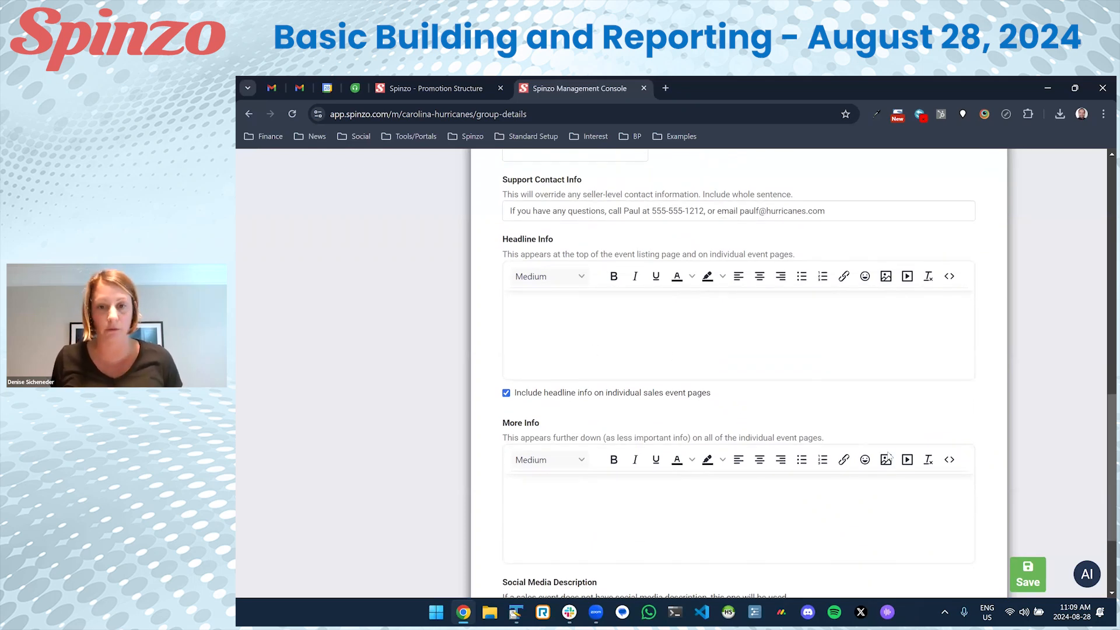
{"action": "left_click", "coordinate": [1019, 568]}
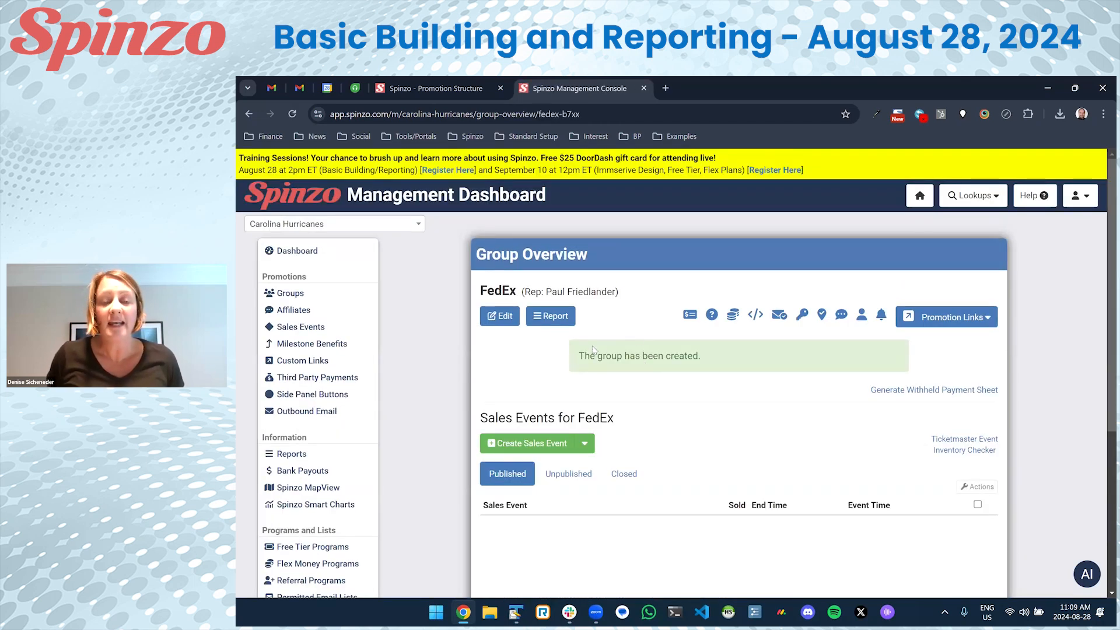
Start a FedEx sales event with venue PNC Arena (2024-25).
{"action": "scroll", "coordinate": [592, 356], "scroll_direction": "down", "scroll_amount": 2}
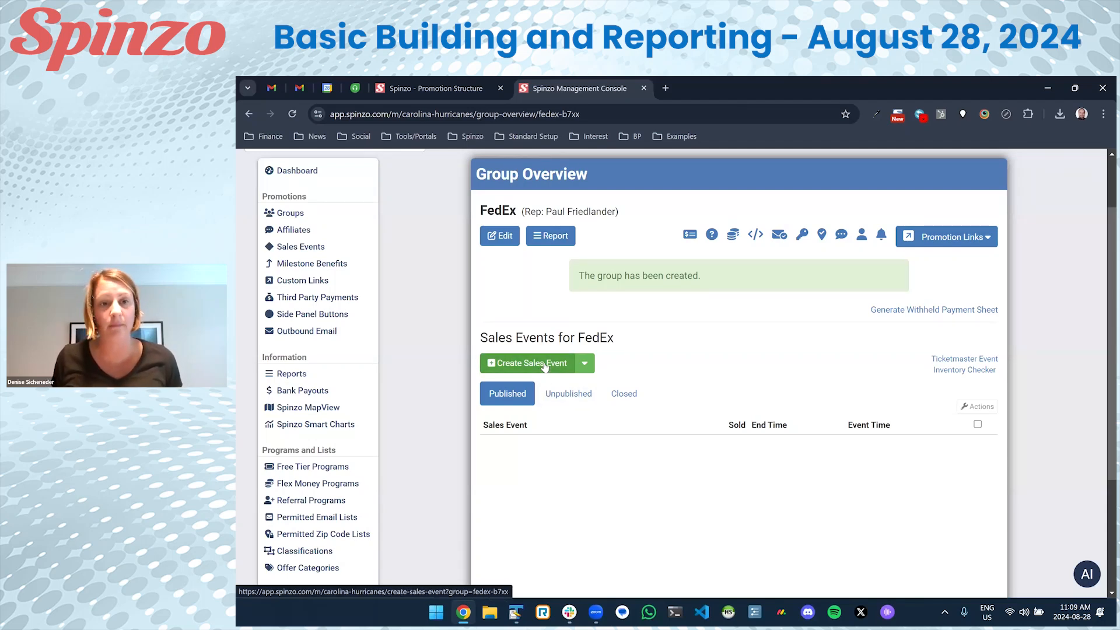
{"action": "left_click", "coordinate": [543, 363]}
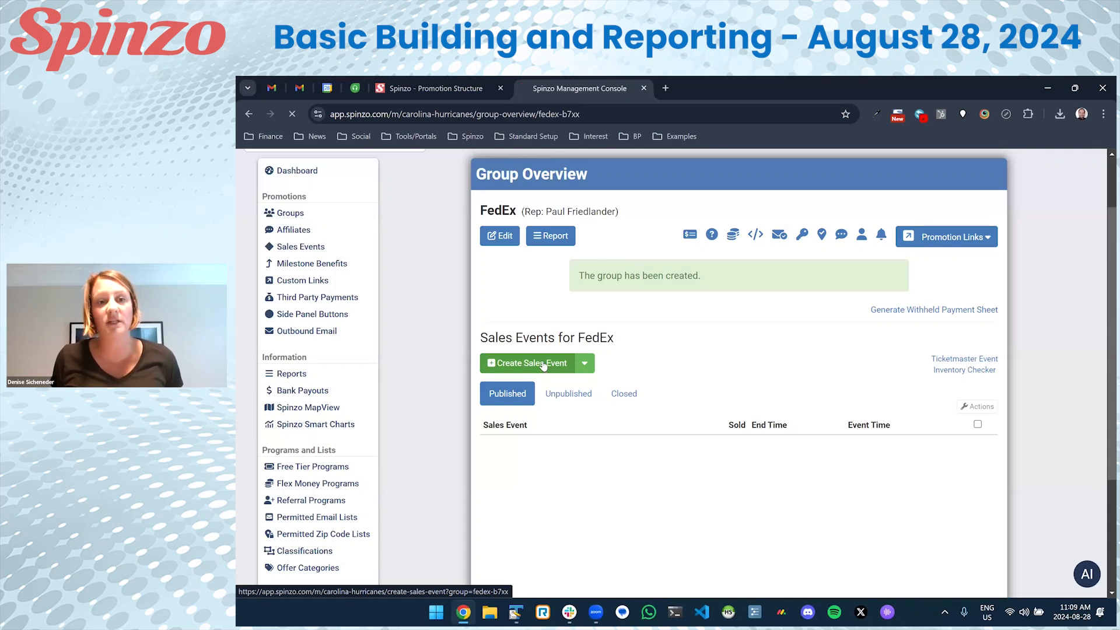
{"action": "scroll", "coordinate": [518, 343], "scroll_direction": "down", "scroll_amount": 1}
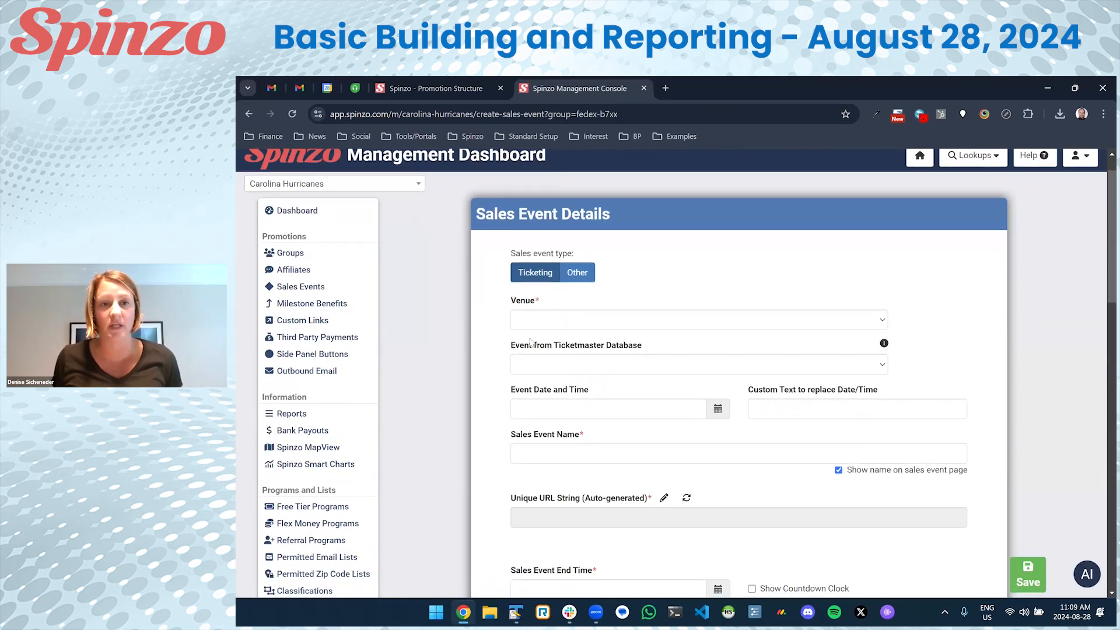
{"action": "scroll", "coordinate": [543, 336], "scroll_direction": "down", "scroll_amount": 1}
{"action": "left_click", "coordinate": [553, 285]}
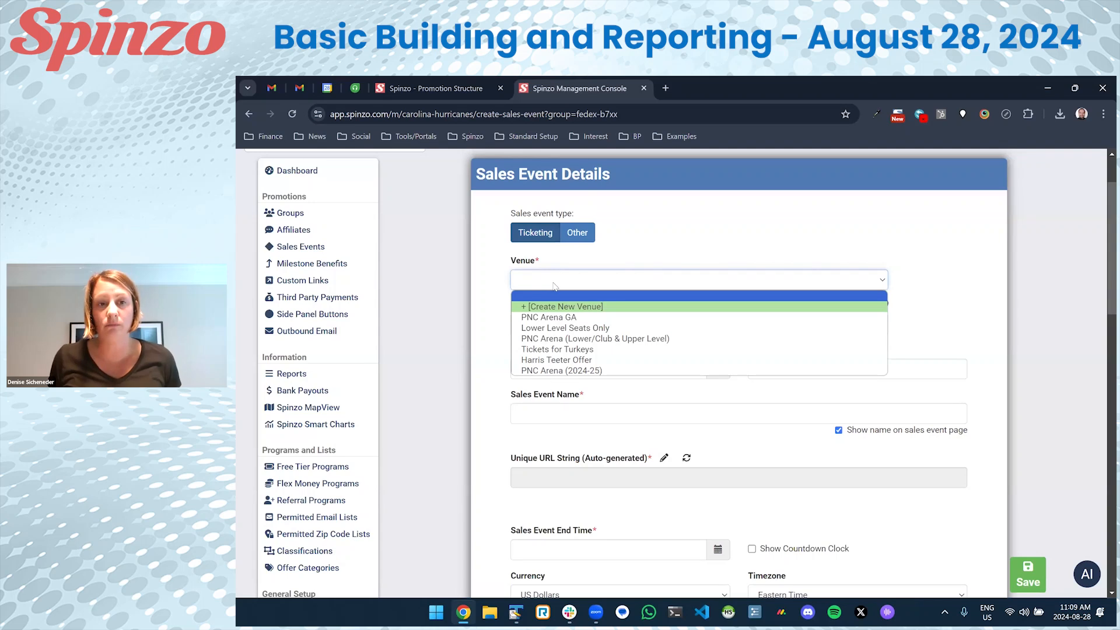
{"action": "left_click", "coordinate": [566, 370]}
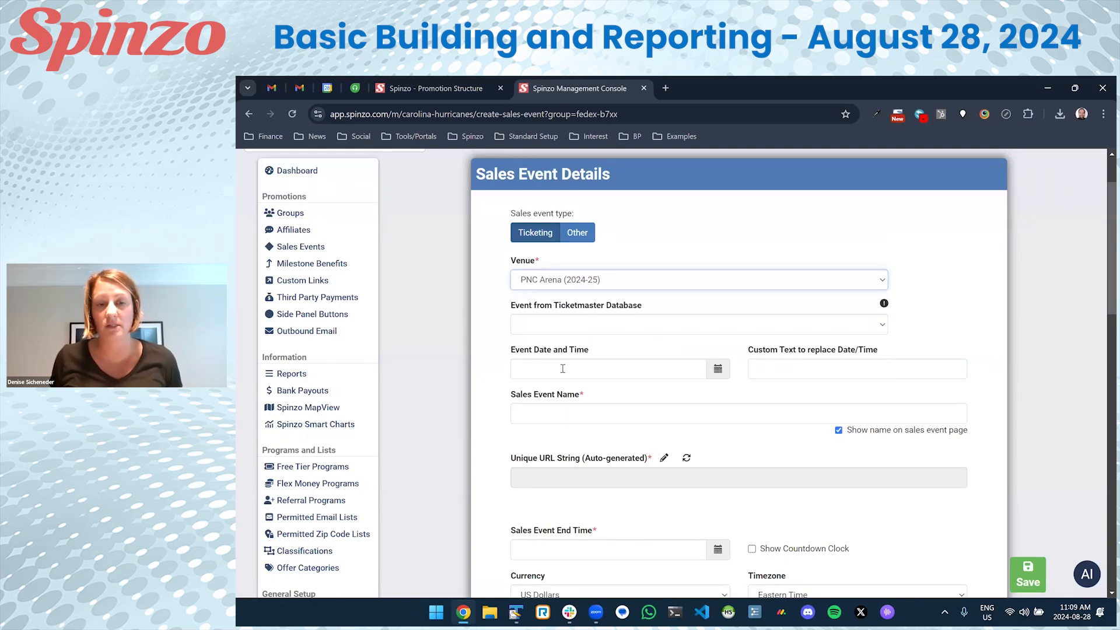
Pick Ticketmaster event Game 1 - Tampa Bay Lightning, auto-filling 10/11/2024 7:00 PM.
{"action": "left_click", "coordinate": [636, 316]}
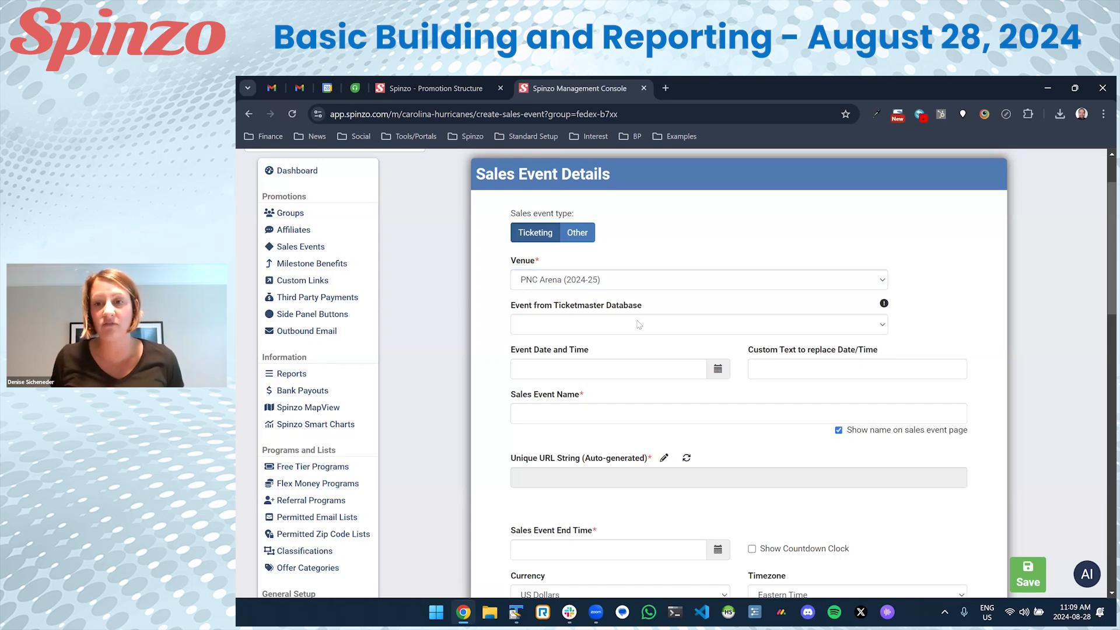
{"action": "left_click", "coordinate": [637, 324]}
{"action": "scroll", "coordinate": [636, 348], "scroll_direction": "down", "scroll_amount": 5}
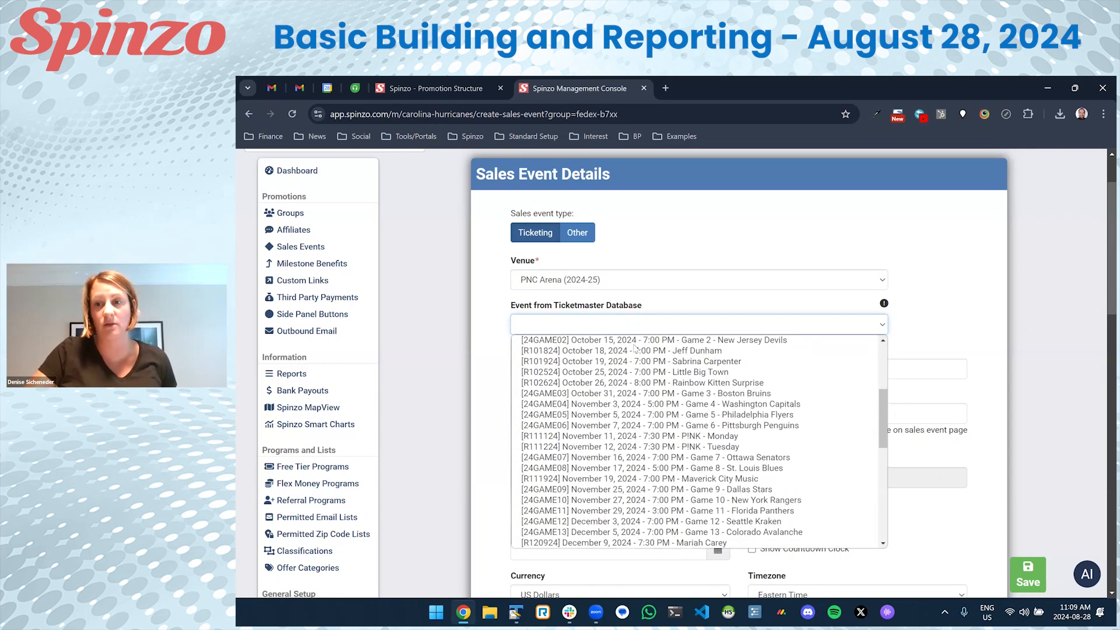
{"action": "left_click_drag", "start_coordinate": [884, 435], "coordinate": [873, 403]}
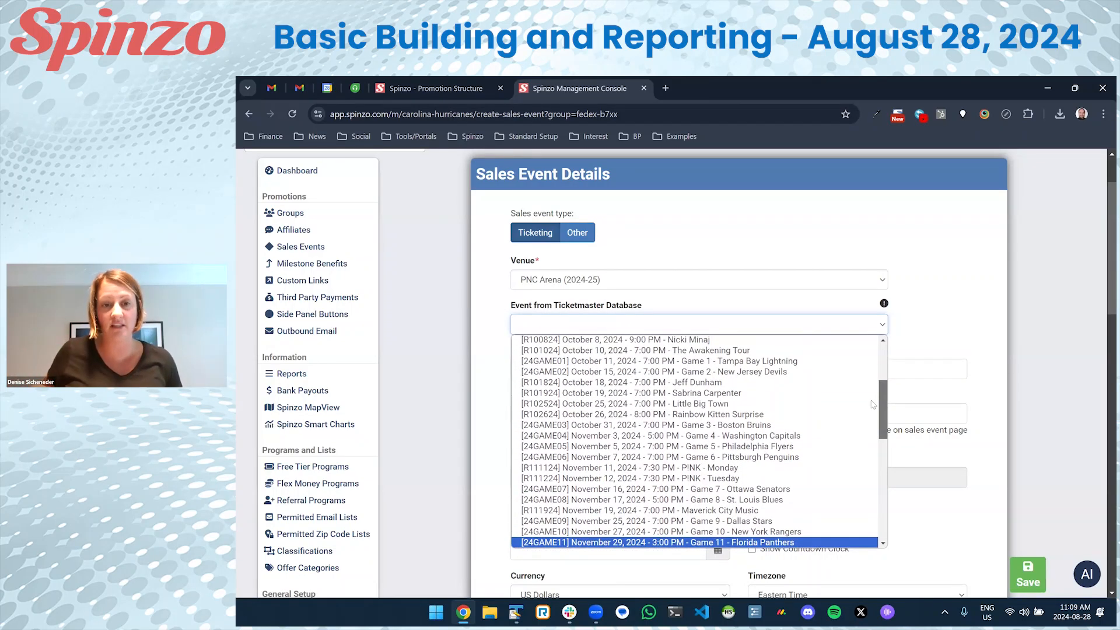
{"action": "left_click", "coordinate": [716, 364]}
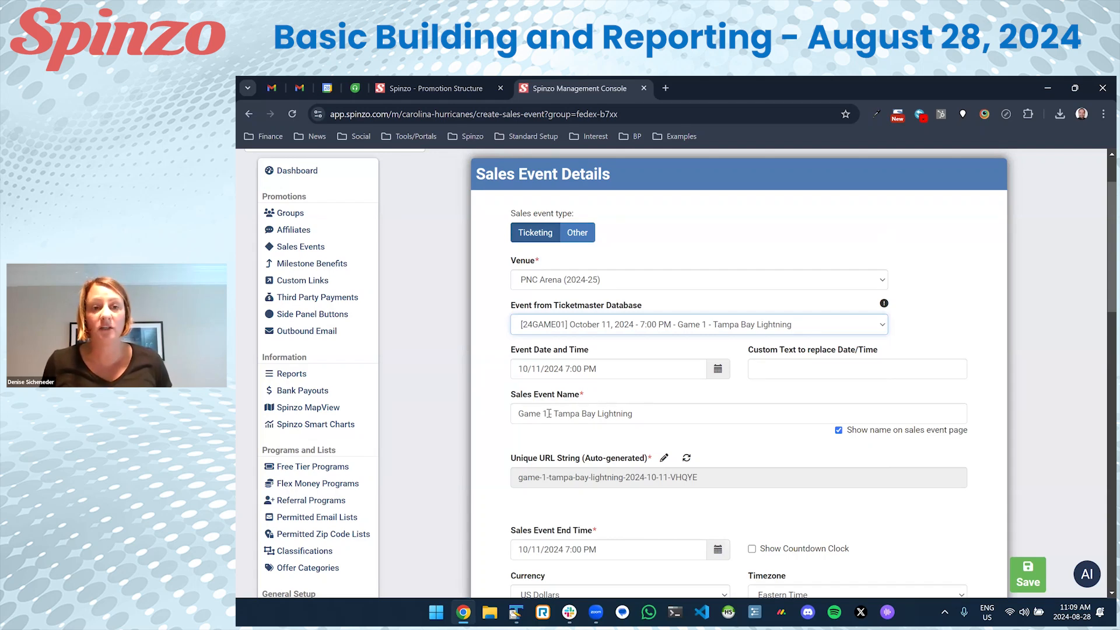
Rename the event 'Carolina Hurricanes vs Tampa Bay Lightning' and leave the countdown clock off.
{"action": "left_click_drag", "start_coordinate": [554, 414], "coordinate": [501, 415]}
{"action": "type", "text": "Carolina "}
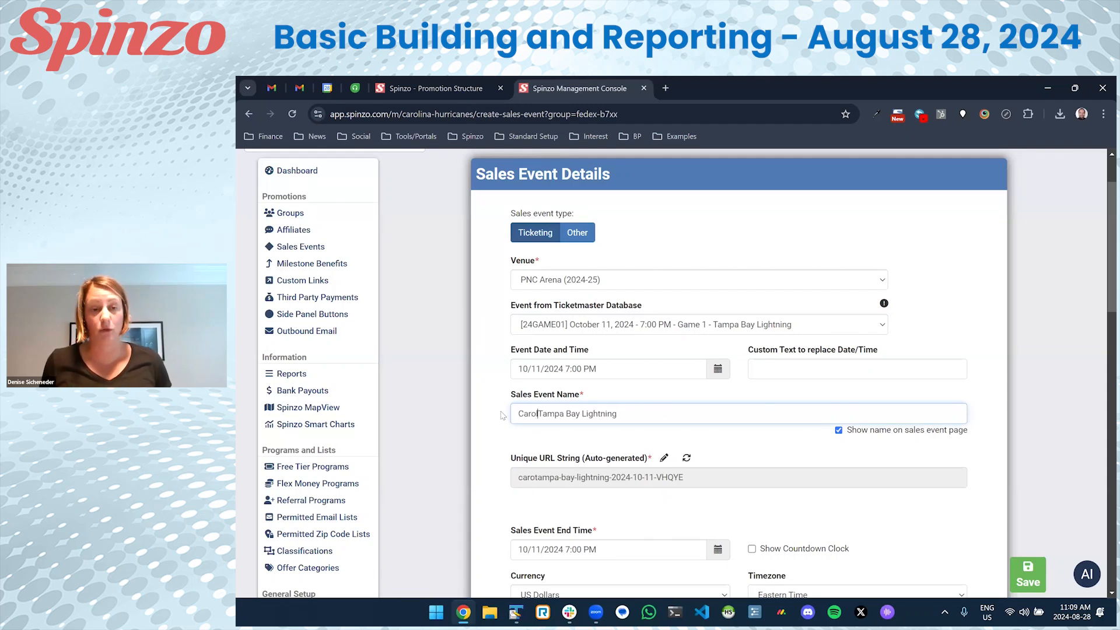
{"action": "type", "text": "Hurricanes "}
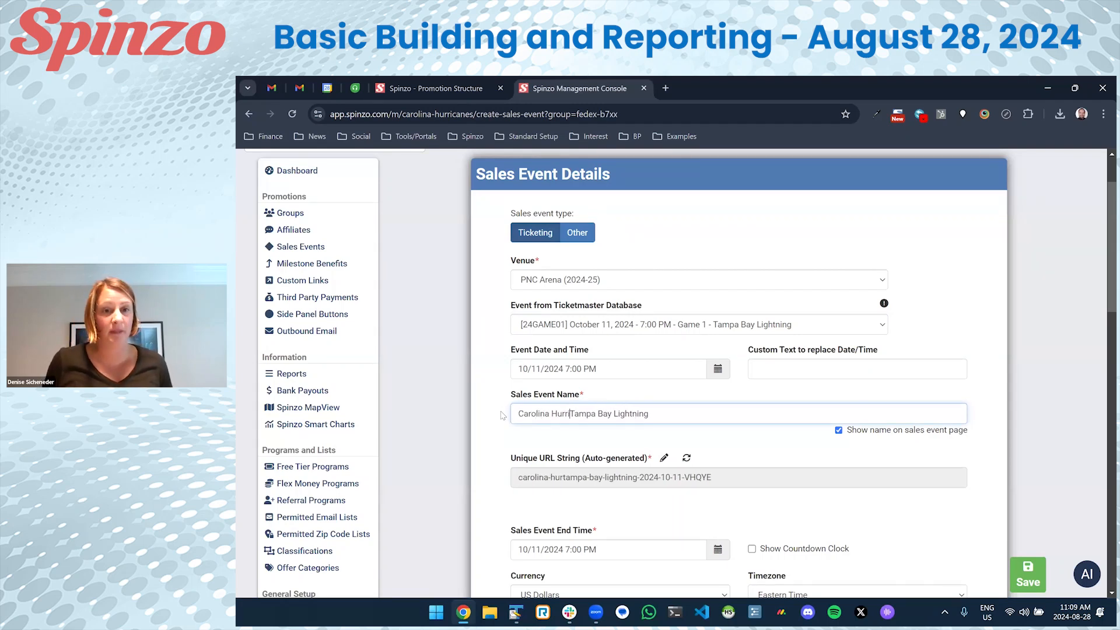
{"action": "type", "text": "vs"}
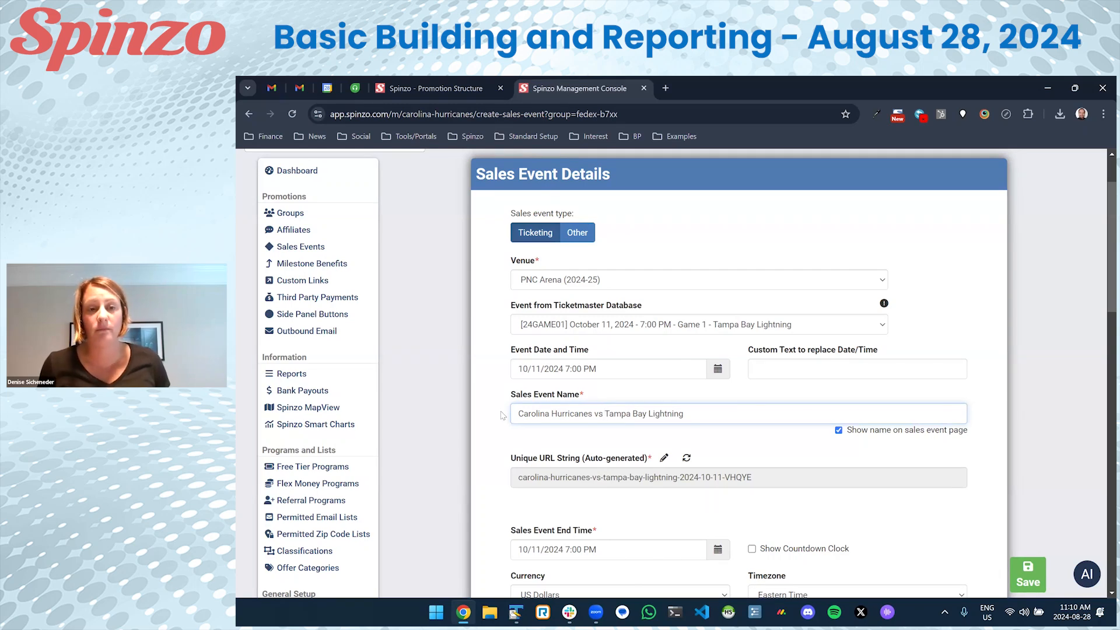
{"action": "scroll", "coordinate": [500, 415], "scroll_direction": "down", "scroll_amount": 3}
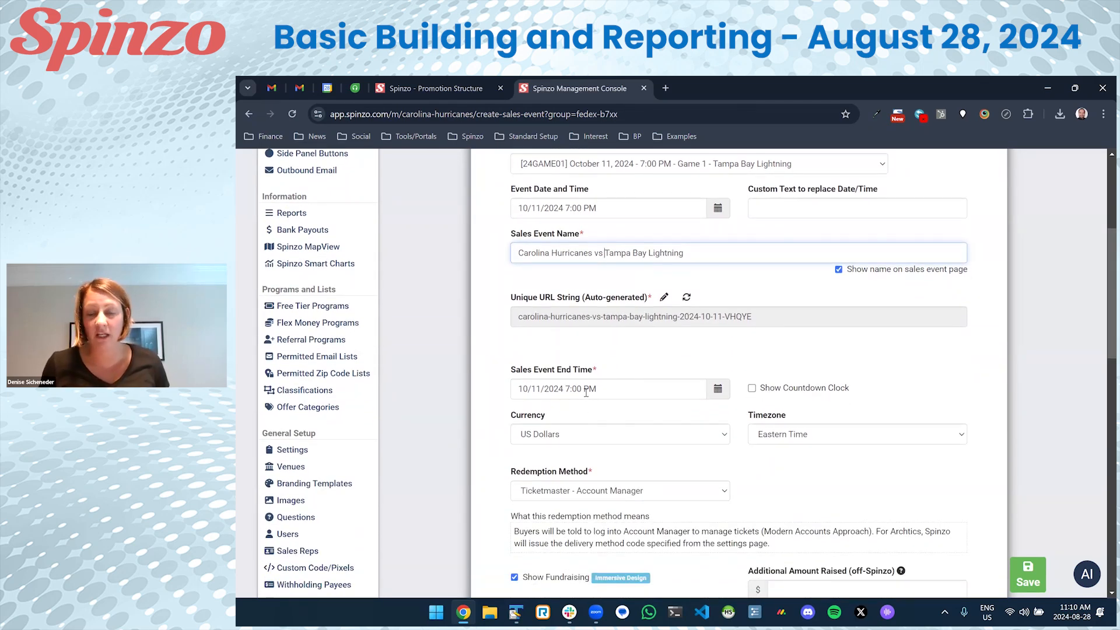
{"action": "left_click", "coordinate": [764, 395]}
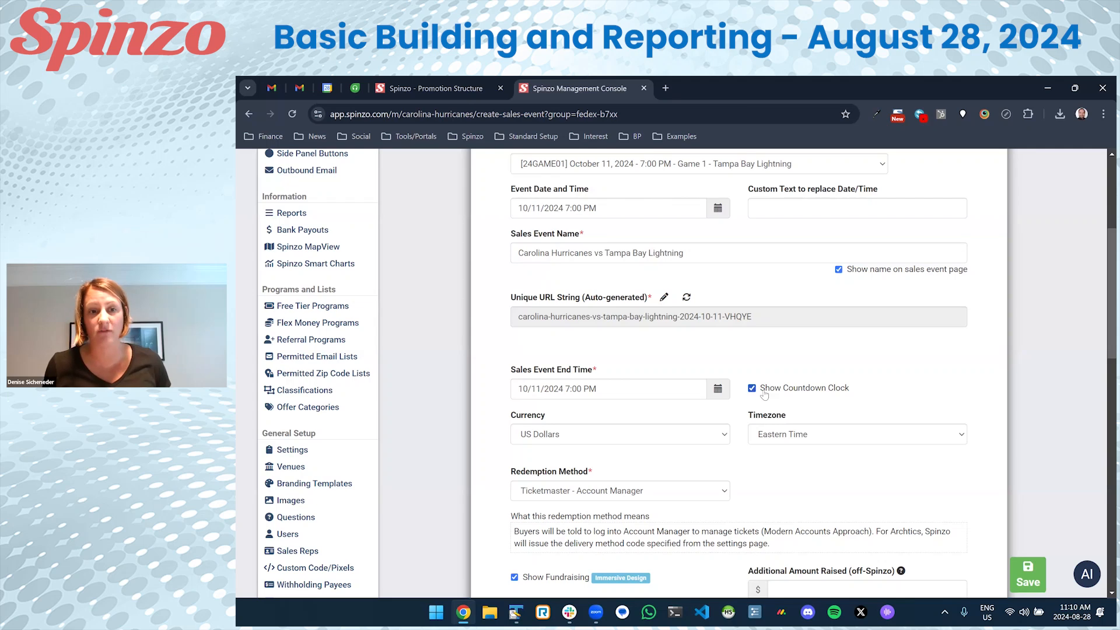
{"action": "double_click", "coordinate": [766, 395]}
{"action": "left_click", "coordinate": [767, 394]}
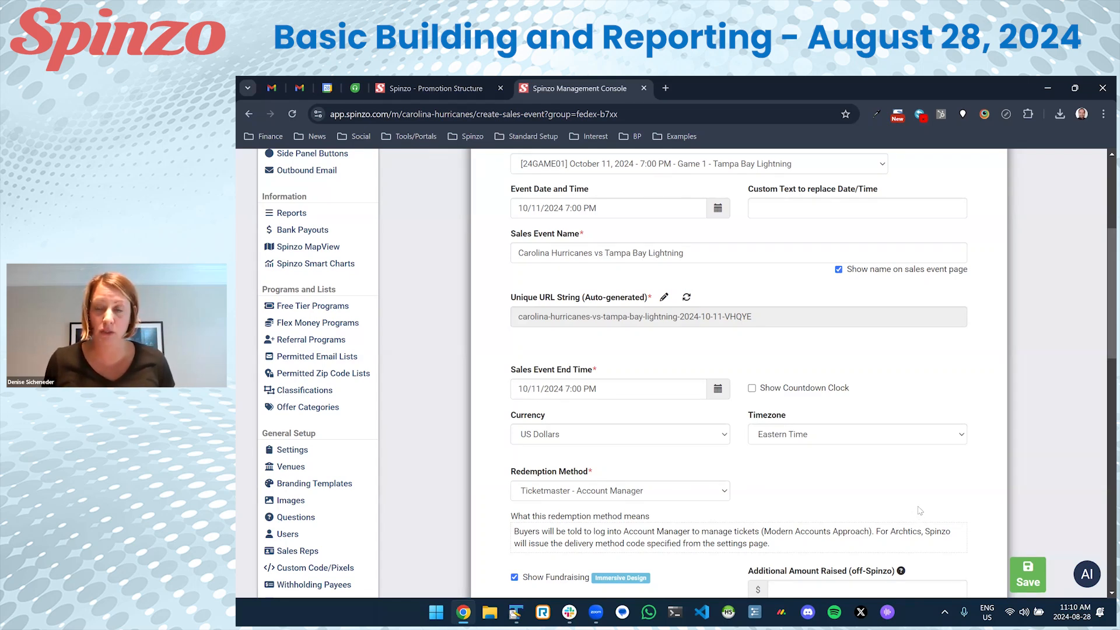
Write a trial Purchase Details note about picking up hats by section 112.
{"action": "scroll", "coordinate": [920, 510], "scroll_direction": "down", "scroll_amount": 7}
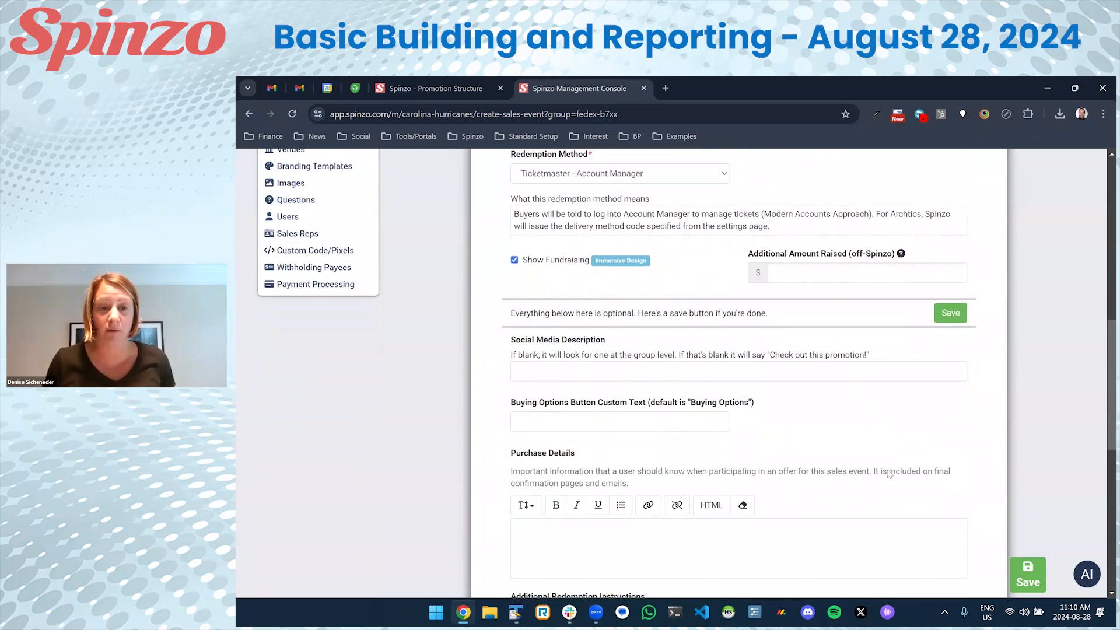
{"action": "left_click", "coordinate": [798, 421]}
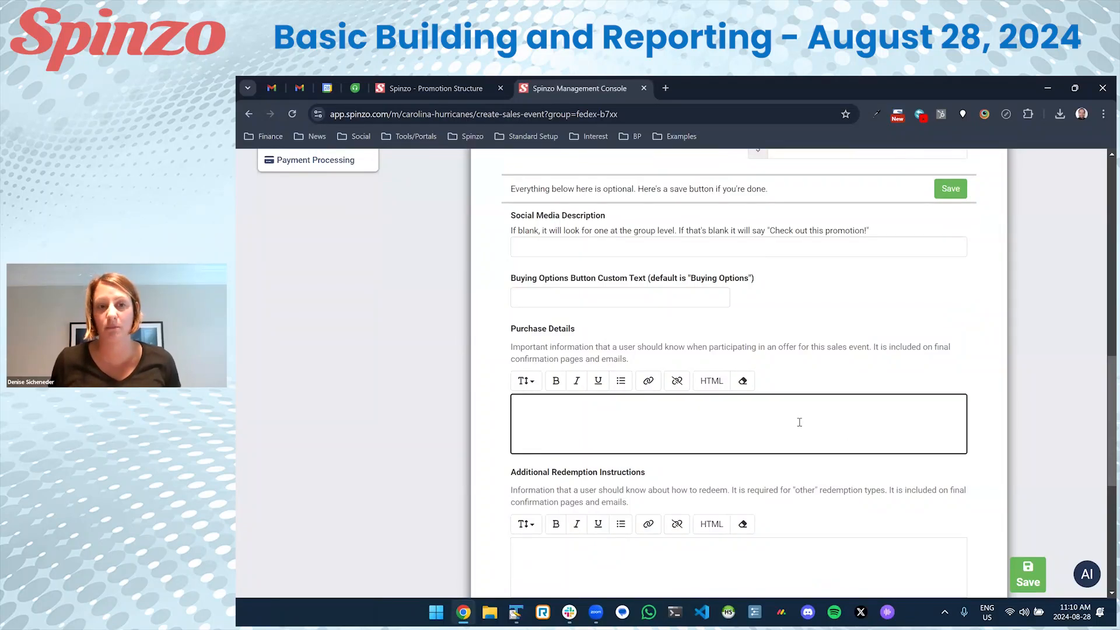
{"action": "type", "text": "Hats can me"}
{"action": "key", "text": "BackSpace"}
{"action": "type", "text": "be picked up "}
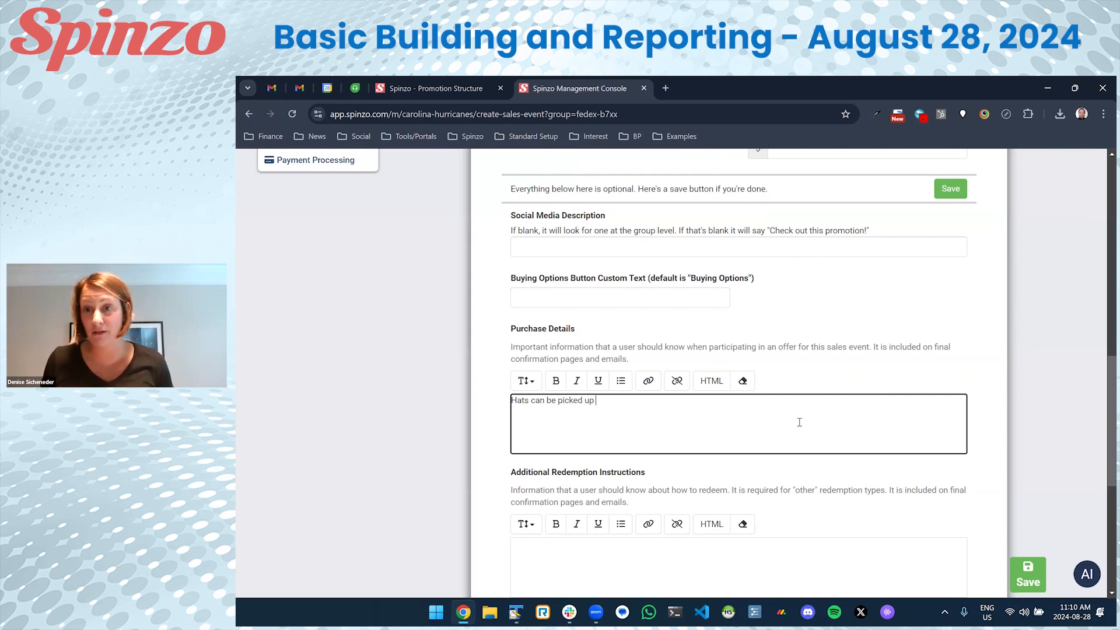
{"action": "type", "text": "at the con"}
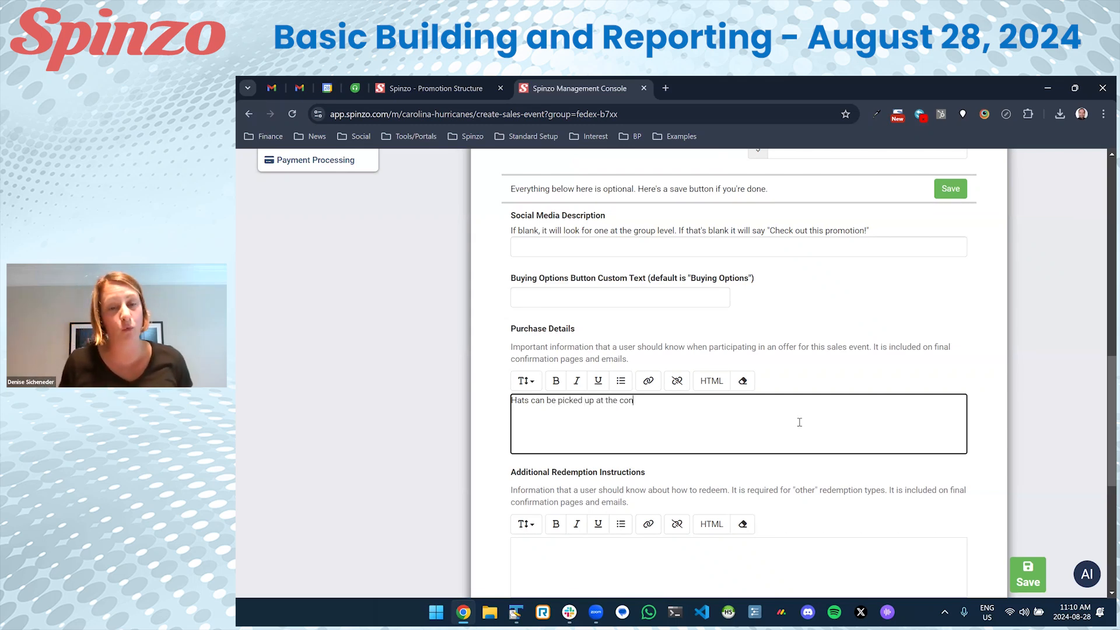
{"action": "type", "text": "course"}
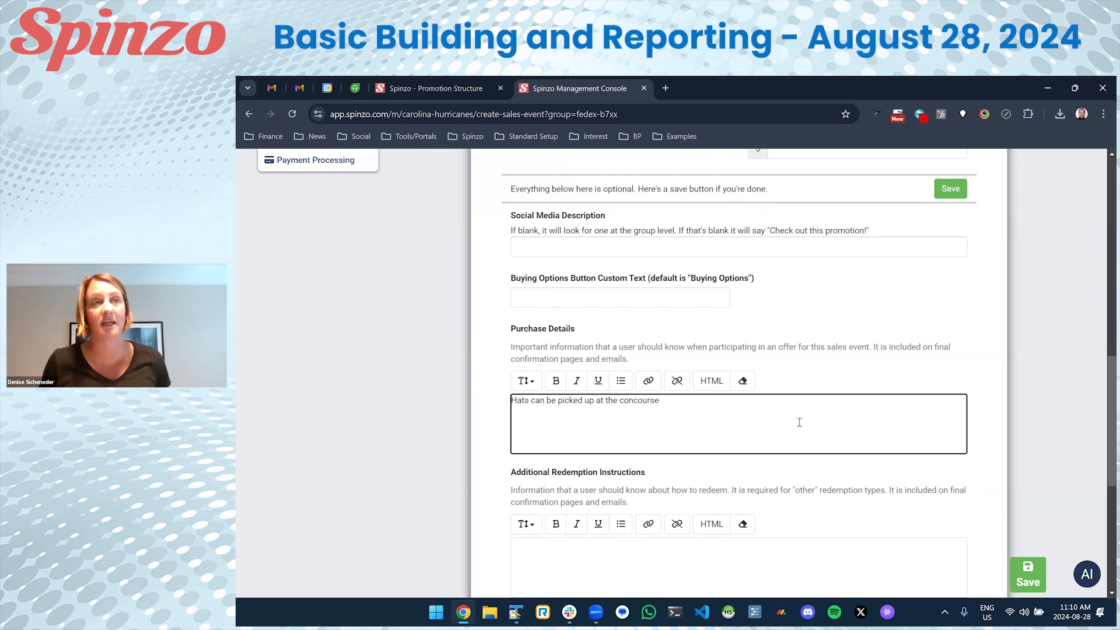
{"action": "type", "text": " by section 112"}
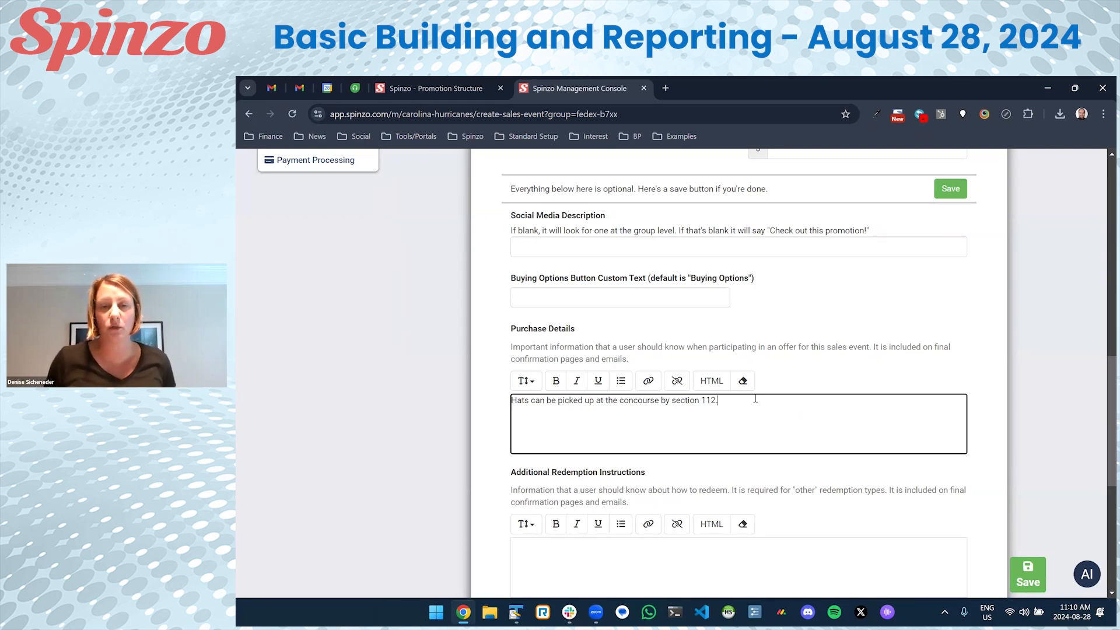
{"action": "type", "text": "."}
{"action": "scroll", "coordinate": [755, 398], "scroll_direction": "down", "scroll_amount": 2}
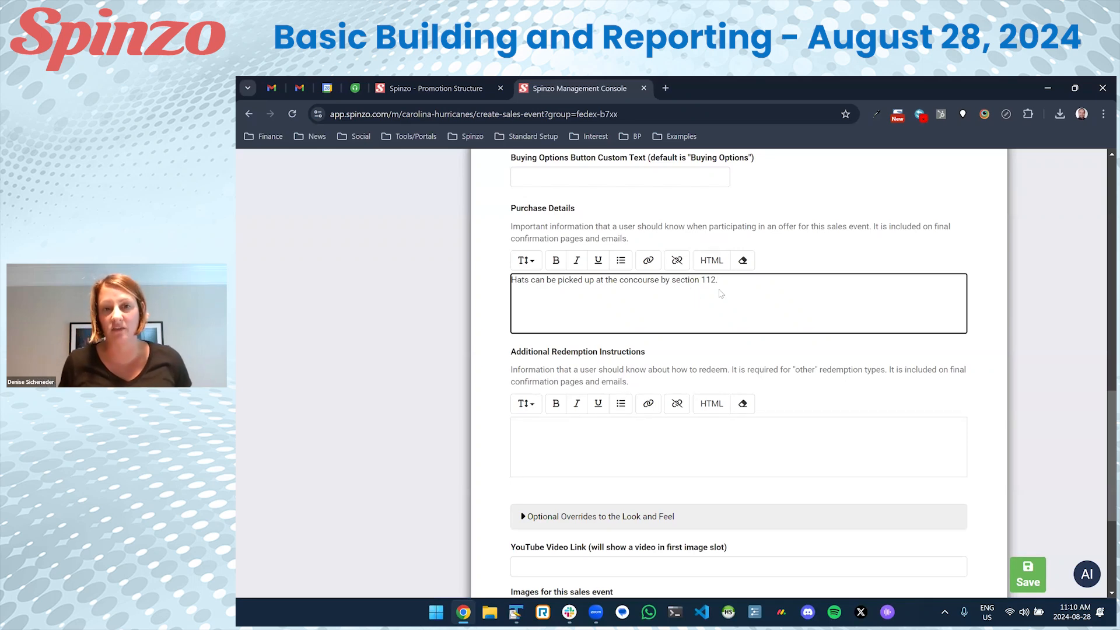
Delete the note and save the sales event, which gets code 24GAME01.
{"action": "left_click_drag", "start_coordinate": [721, 286], "coordinate": [478, 287]}
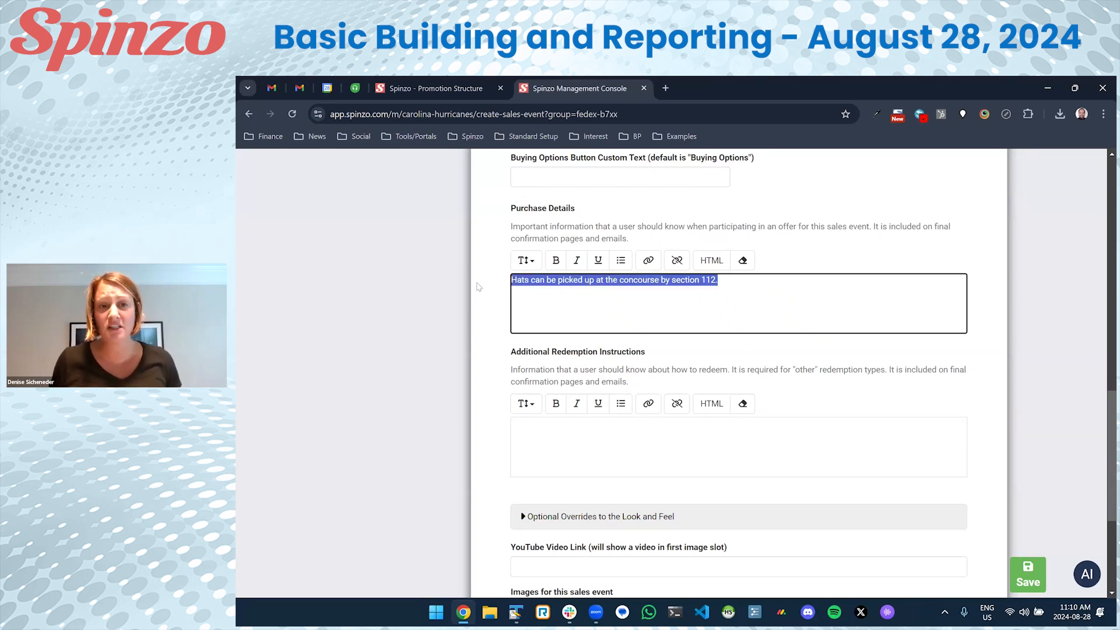
{"action": "key", "text": "Delete"}
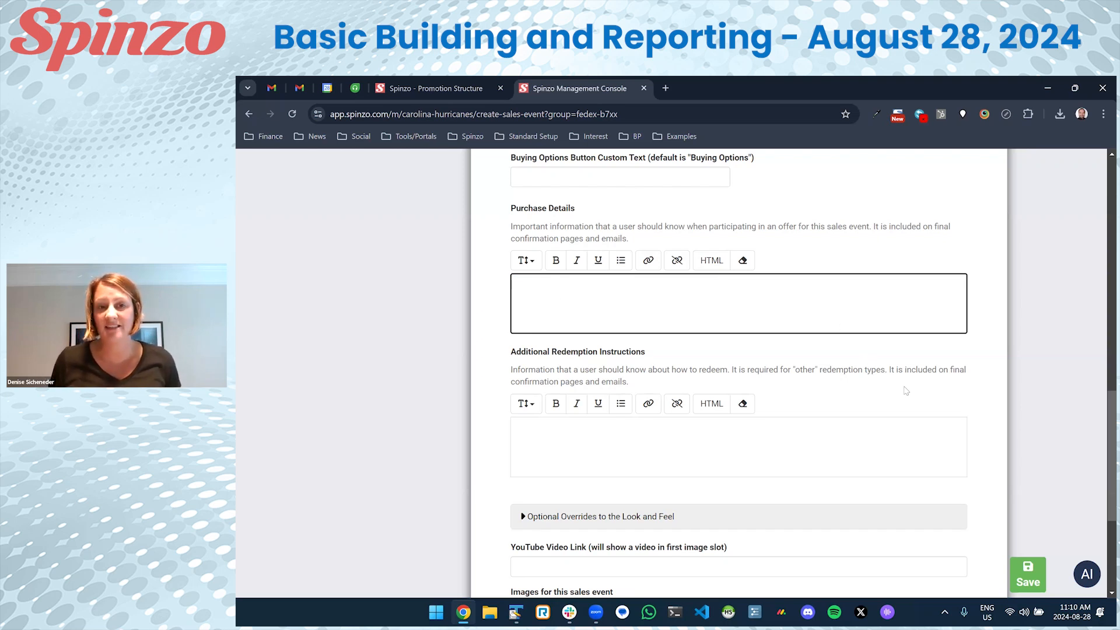
{"action": "scroll", "coordinate": [906, 390], "scroll_direction": "up", "scroll_amount": 3}
{"action": "left_click", "coordinate": [1020, 574]}
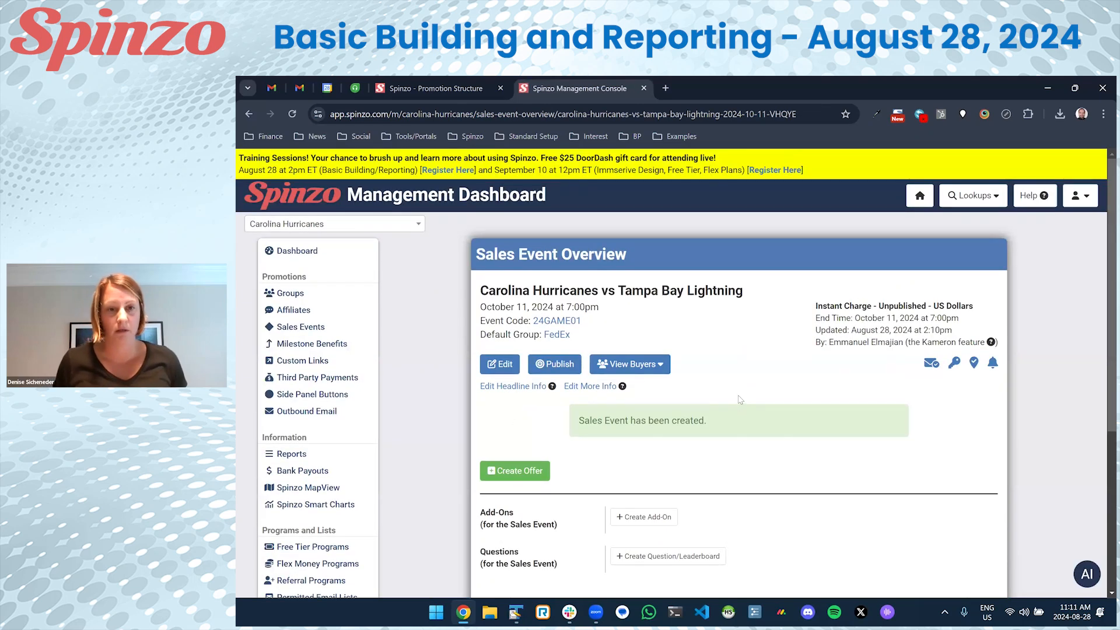
Open a Create Offer form for the event and load 24GAME01's inventory in a new tab.
{"action": "scroll", "coordinate": [739, 399], "scroll_direction": "down", "scroll_amount": 2}
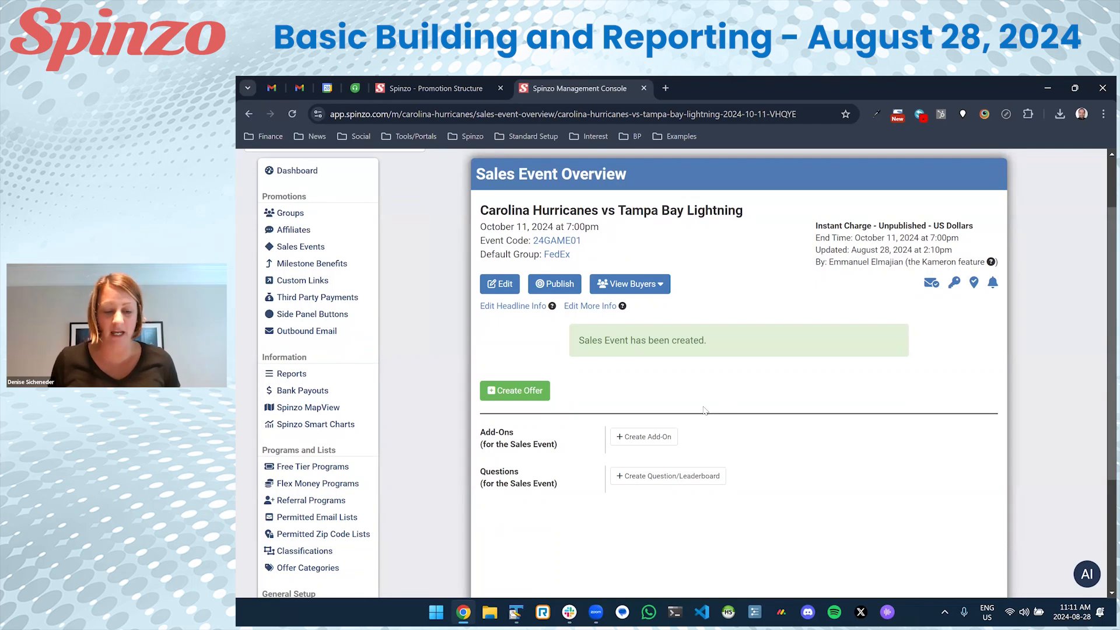
{"action": "left_click", "coordinate": [498, 401]}
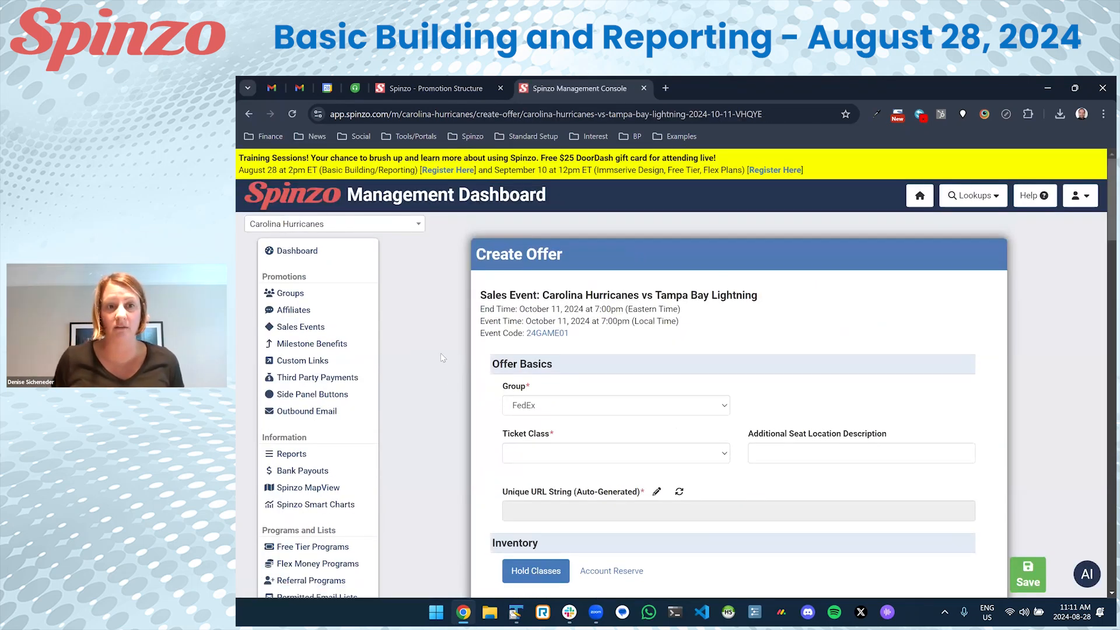
{"action": "scroll", "coordinate": [440, 352], "scroll_direction": "down", "scroll_amount": 4}
{"action": "scroll", "coordinate": [446, 356], "scroll_direction": "down", "scroll_amount": 1}
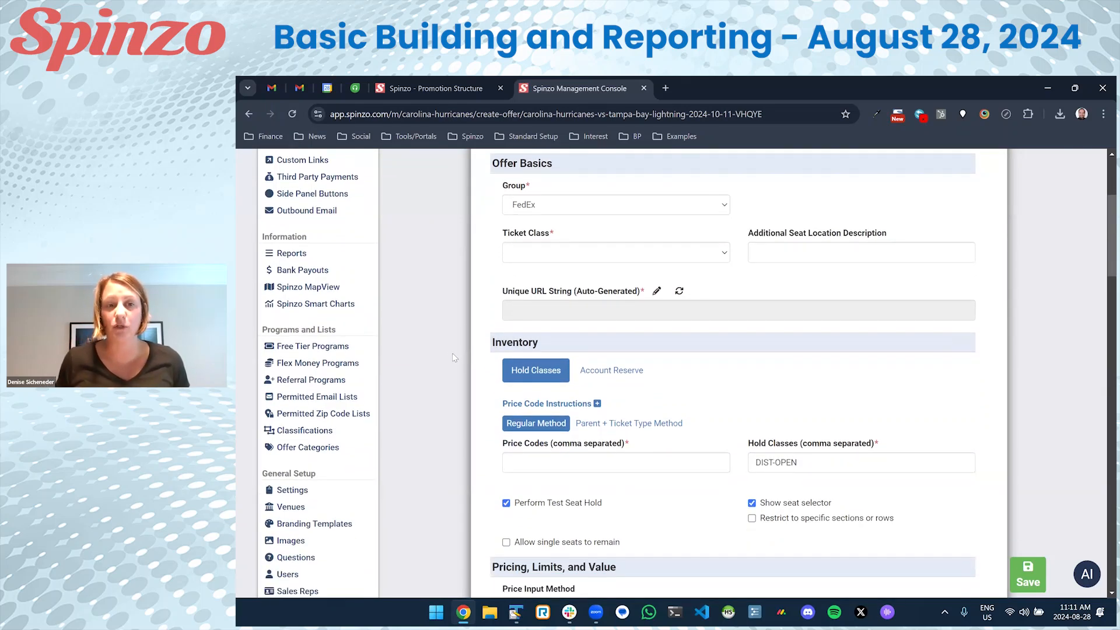
{"action": "scroll", "coordinate": [502, 309], "scroll_direction": "up", "scroll_amount": 4}
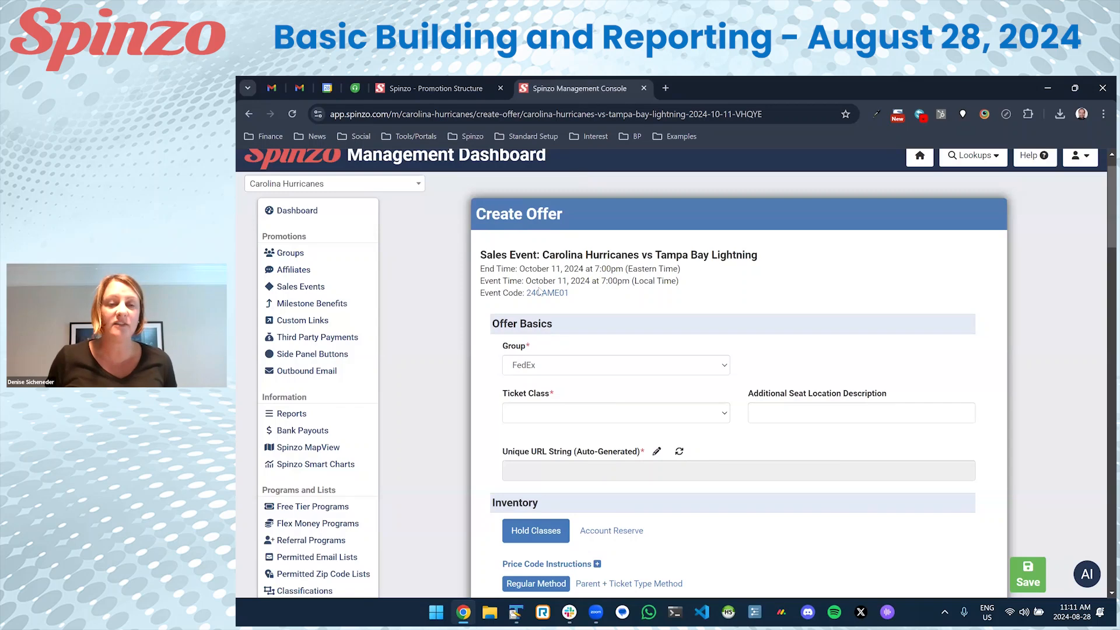
{"action": "right_click", "coordinate": [539, 295]}
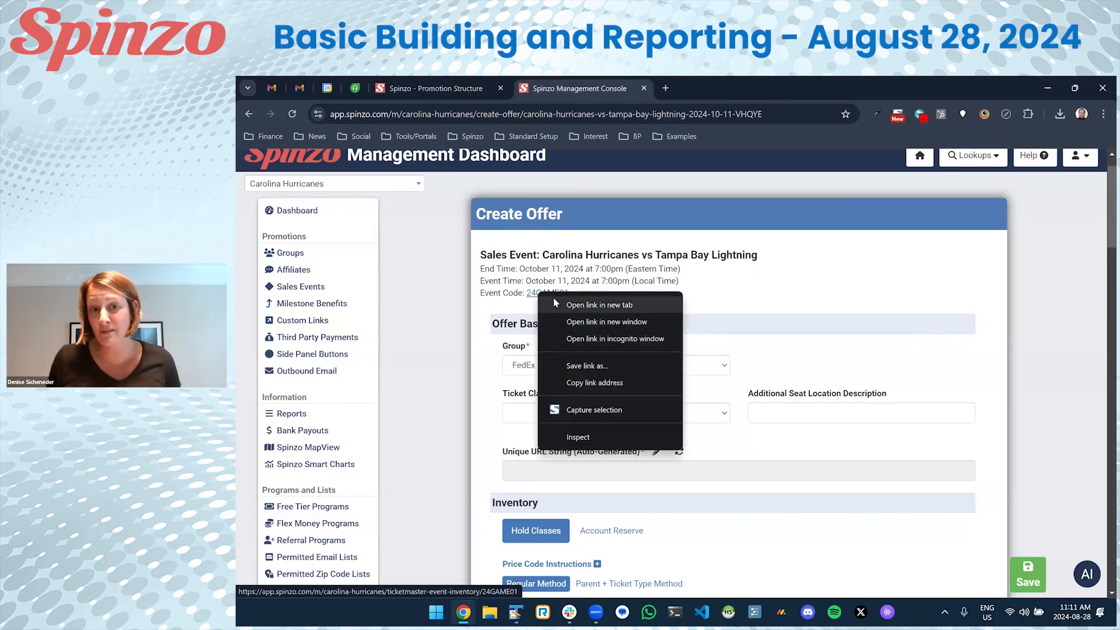
{"action": "left_click", "coordinate": [594, 304]}
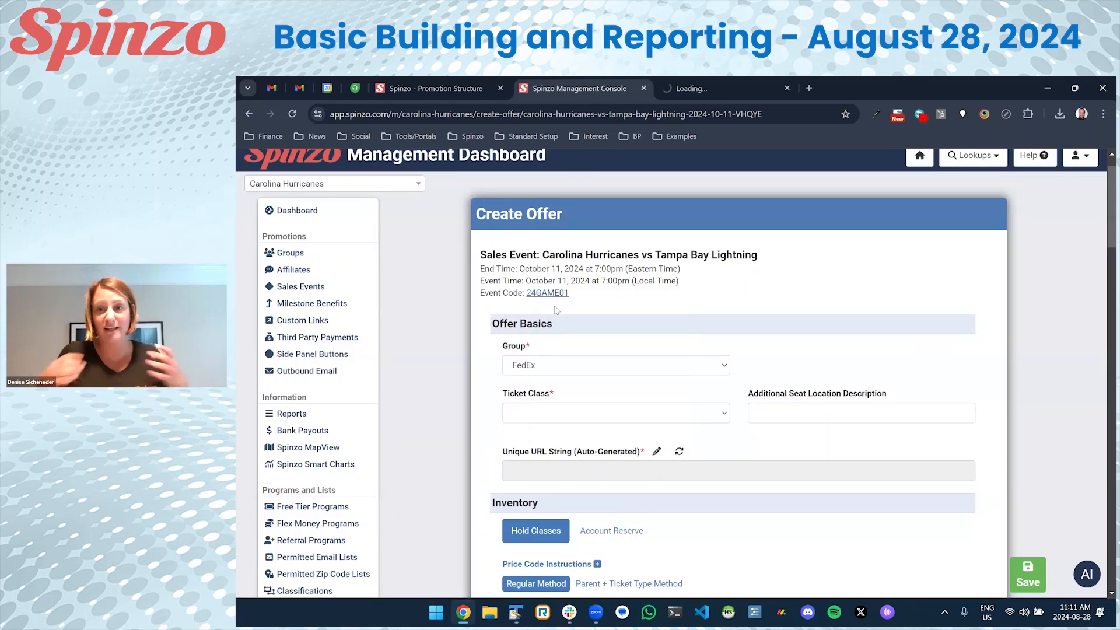
Review the 24GAME01 Ticketmaster inventory's DIST-OPEN sections, seat totals and price codes.
{"action": "left_click", "coordinate": [693, 92]}
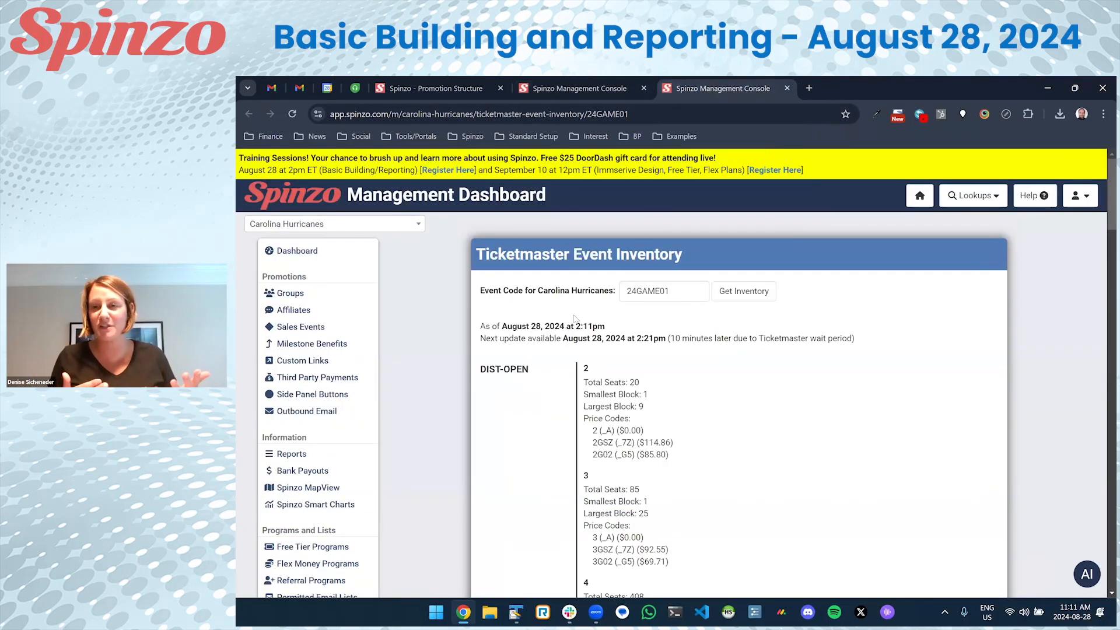
{"action": "scroll", "coordinate": [574, 317], "scroll_direction": "down", "scroll_amount": 3}
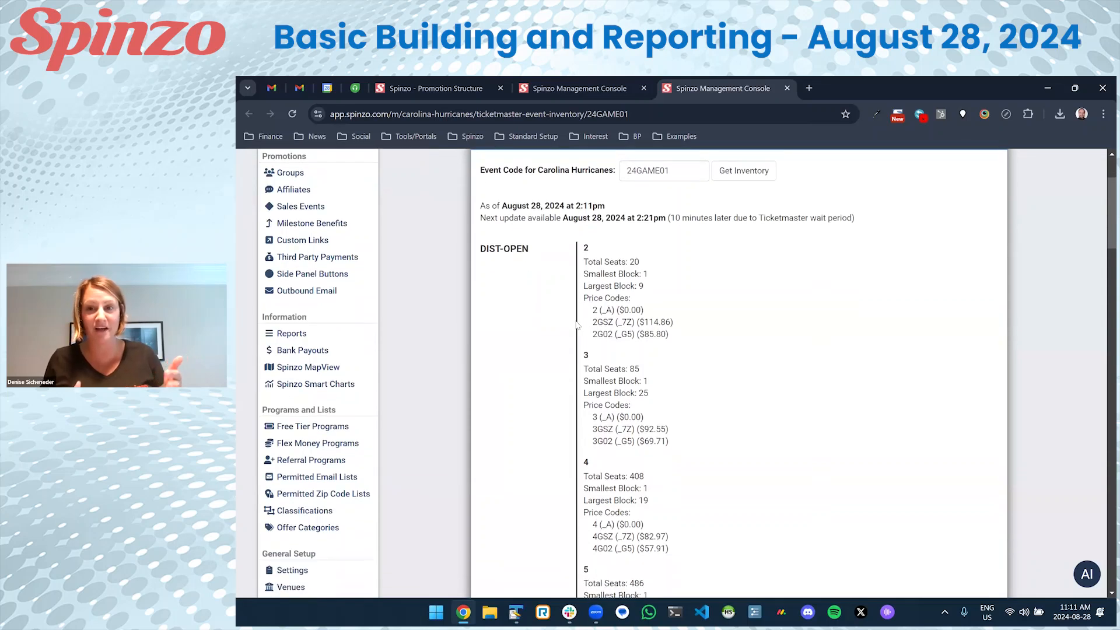
{"action": "scroll", "coordinate": [577, 324], "scroll_direction": "down", "scroll_amount": 5}
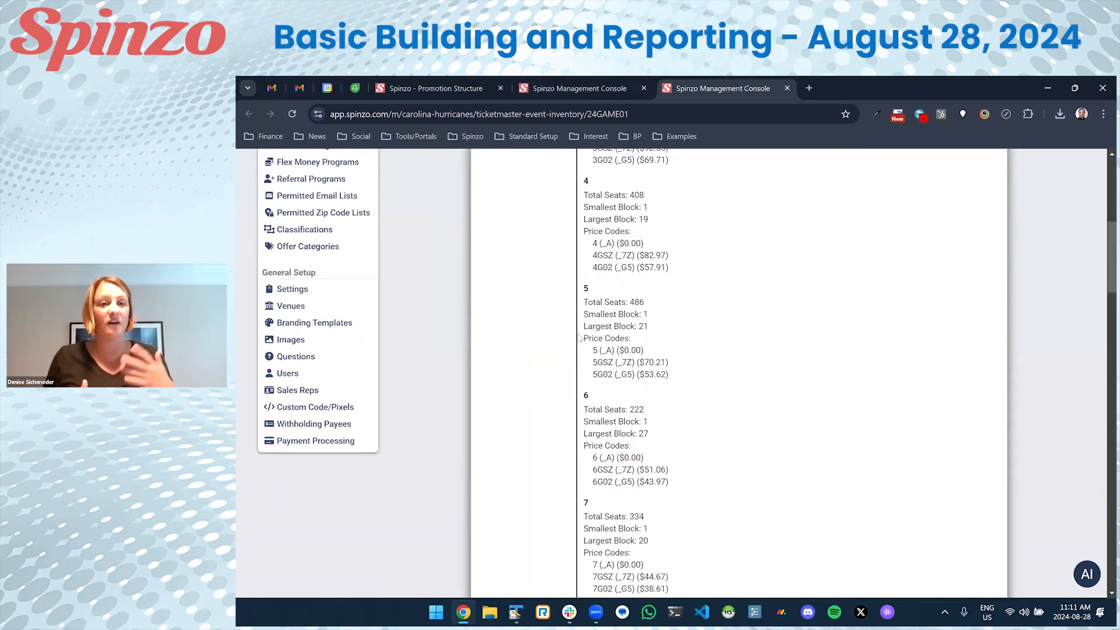
{"action": "scroll", "coordinate": [579, 337], "scroll_direction": "down", "scroll_amount": 6}
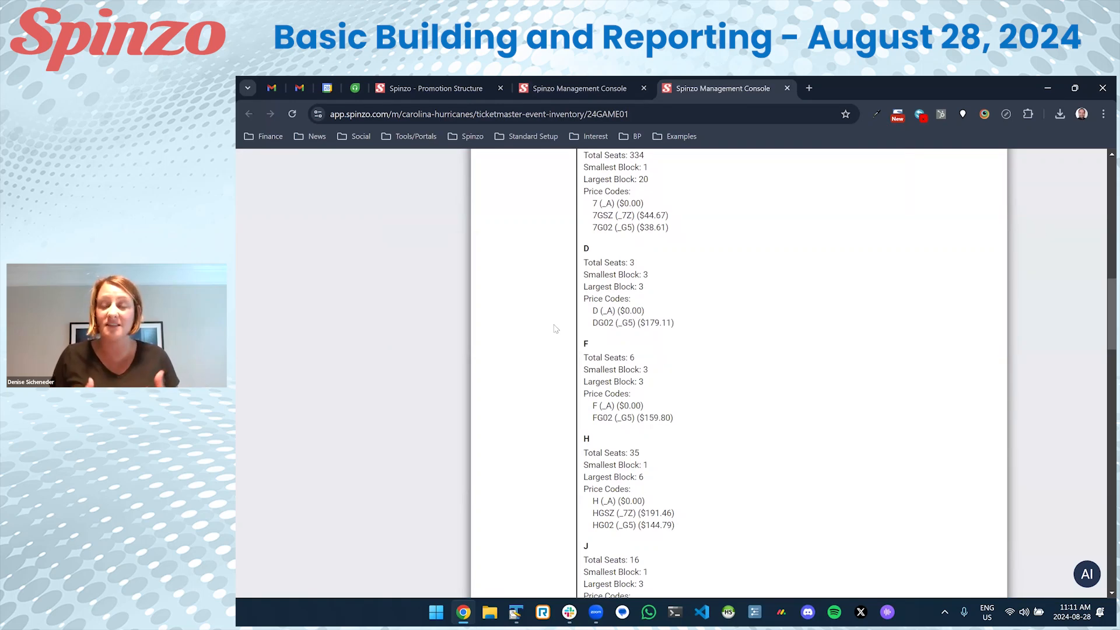
{"action": "scroll", "coordinate": [555, 329], "scroll_direction": "down", "scroll_amount": 5}
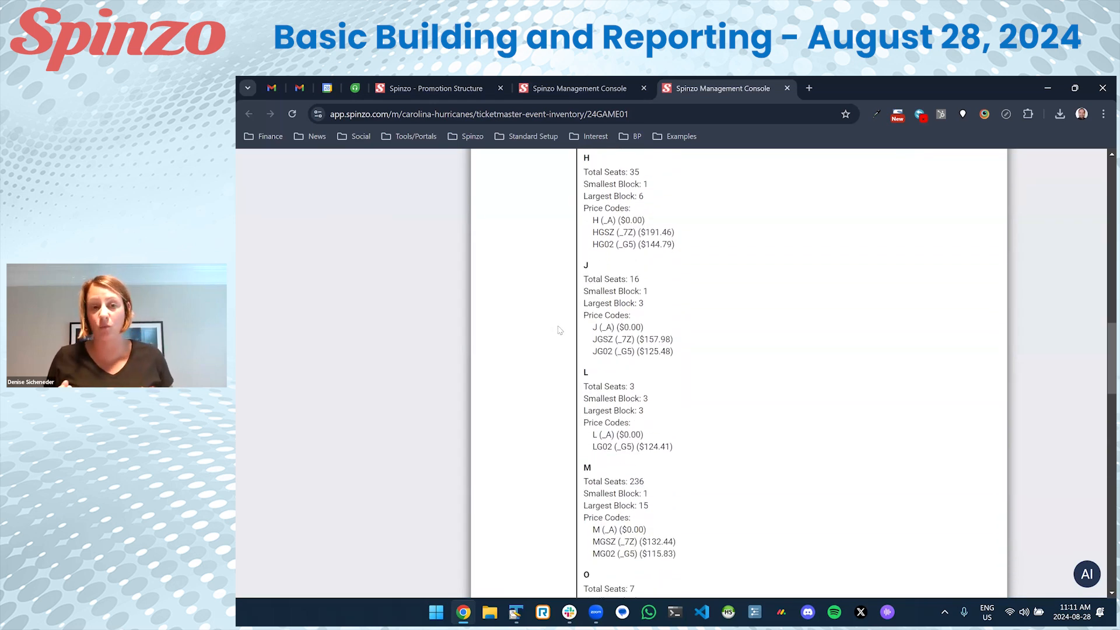
{"action": "scroll", "coordinate": [557, 329], "scroll_direction": "down", "scroll_amount": 5}
{"action": "scroll", "coordinate": [559, 328], "scroll_direction": "down", "scroll_amount": 4}
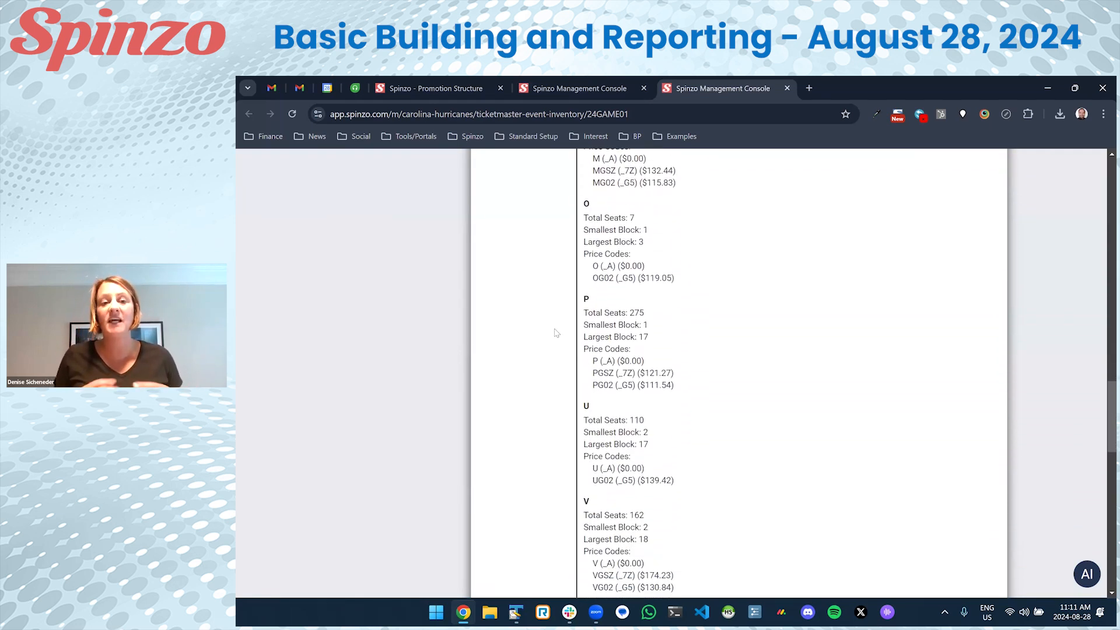
{"action": "scroll", "coordinate": [557, 331], "scroll_direction": "up", "scroll_amount": 20}
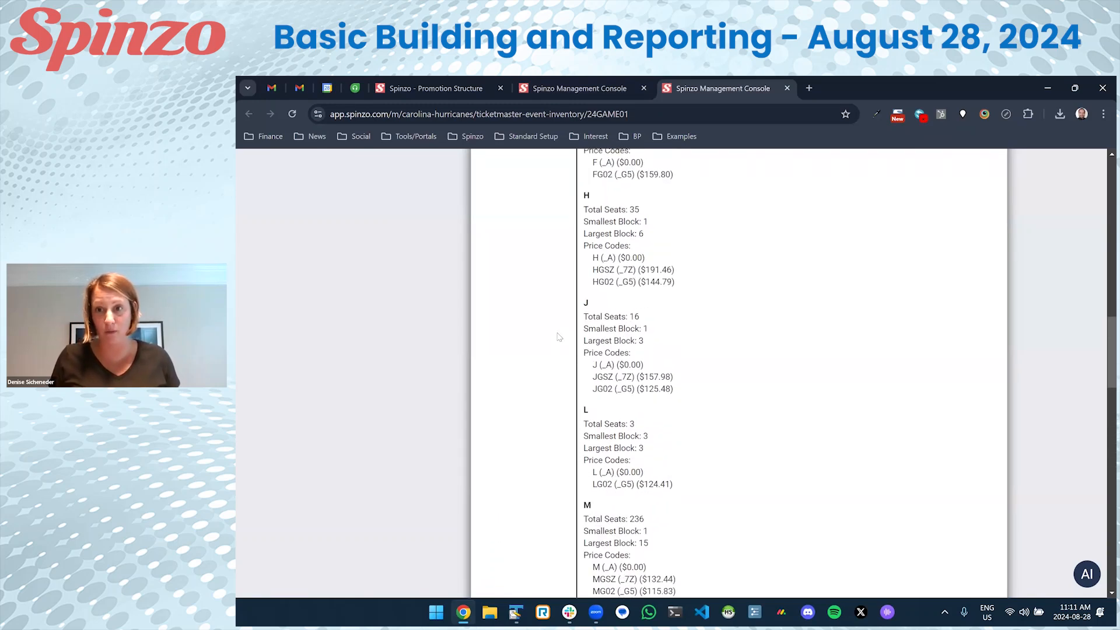
{"action": "scroll", "coordinate": [557, 327], "scroll_direction": "up", "scroll_amount": 5}
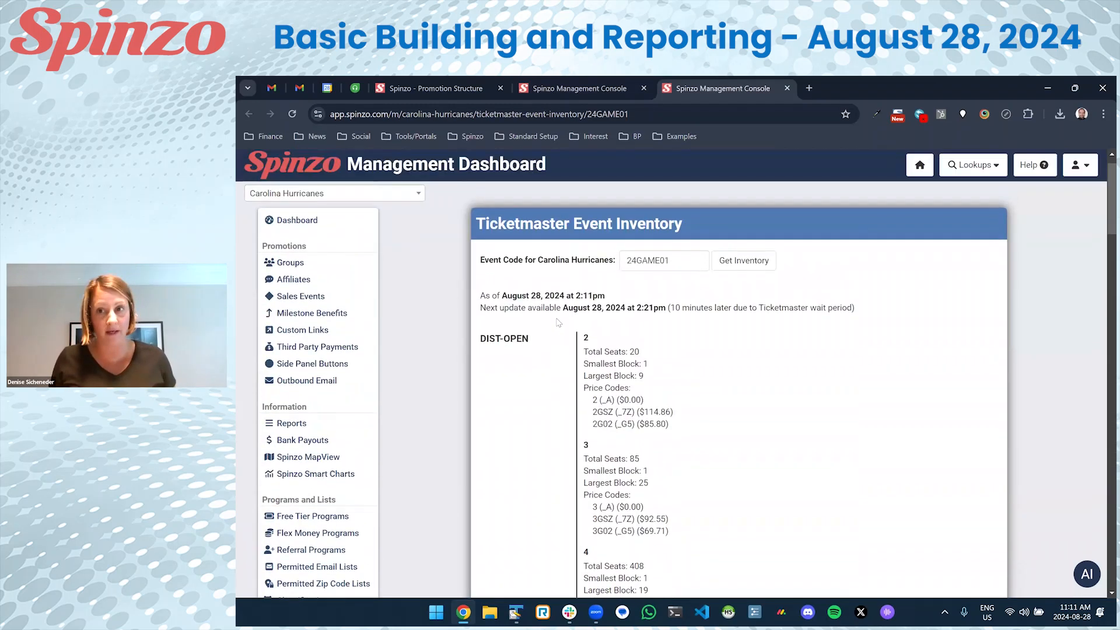
On the Create Offer form, choose ticket class Lower Level South (N-YY) (M) and enter price code MGSZ.
{"action": "left_click", "coordinate": [571, 89]}
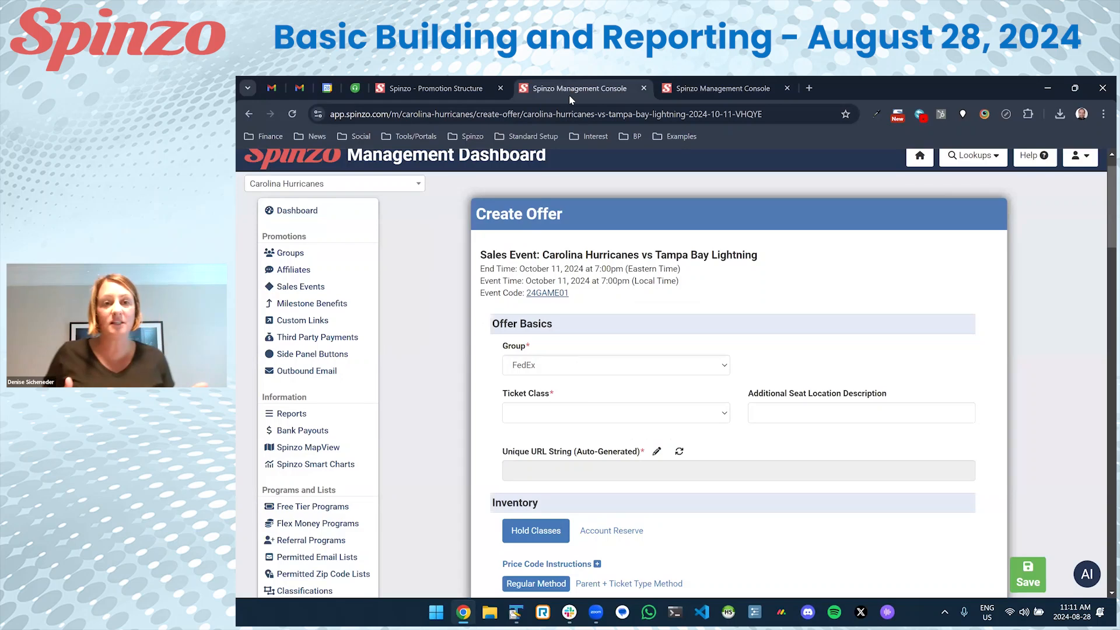
{"action": "scroll", "coordinate": [627, 338], "scroll_direction": "down", "scroll_amount": 1}
{"action": "left_click", "coordinate": [628, 335]}
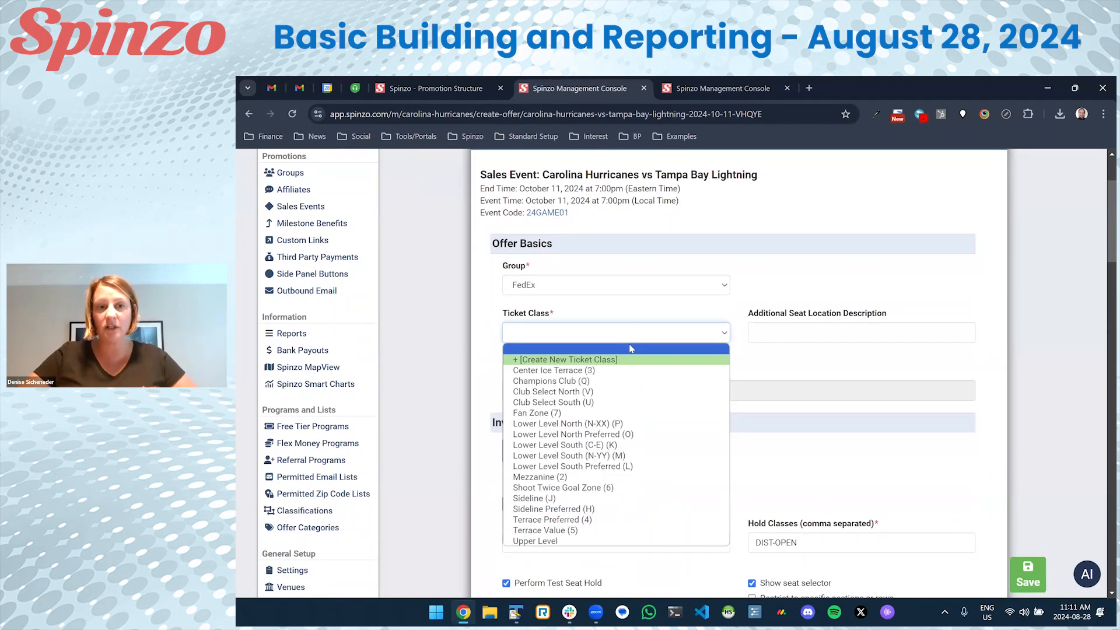
{"action": "left_click", "coordinate": [627, 455]}
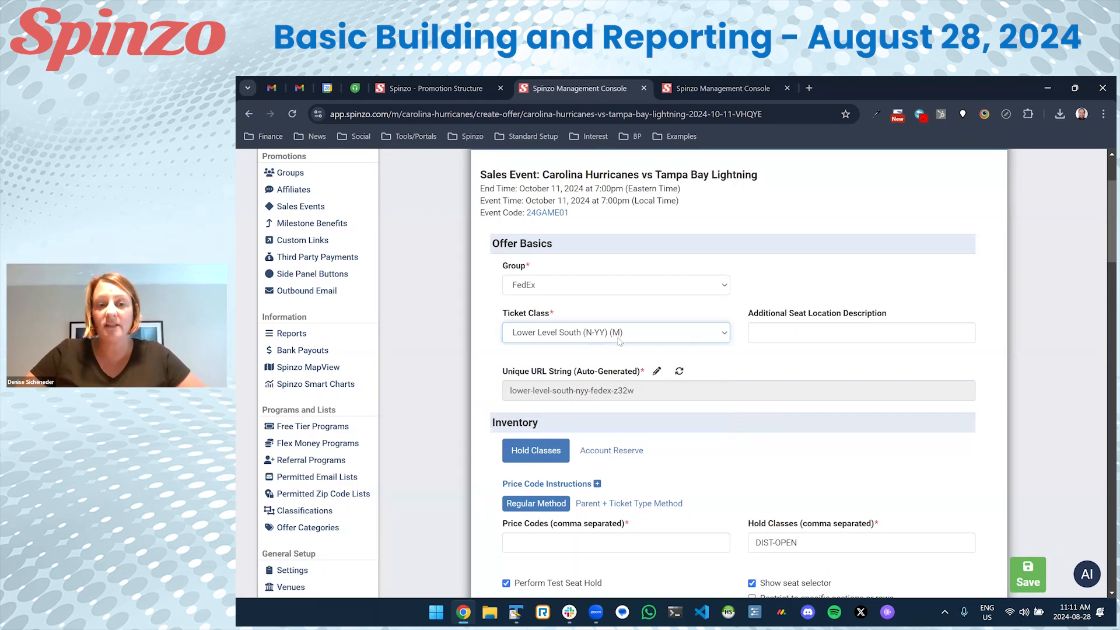
{"action": "scroll", "coordinate": [619, 342], "scroll_direction": "down", "scroll_amount": 3}
{"action": "left_click", "coordinate": [614, 373]}
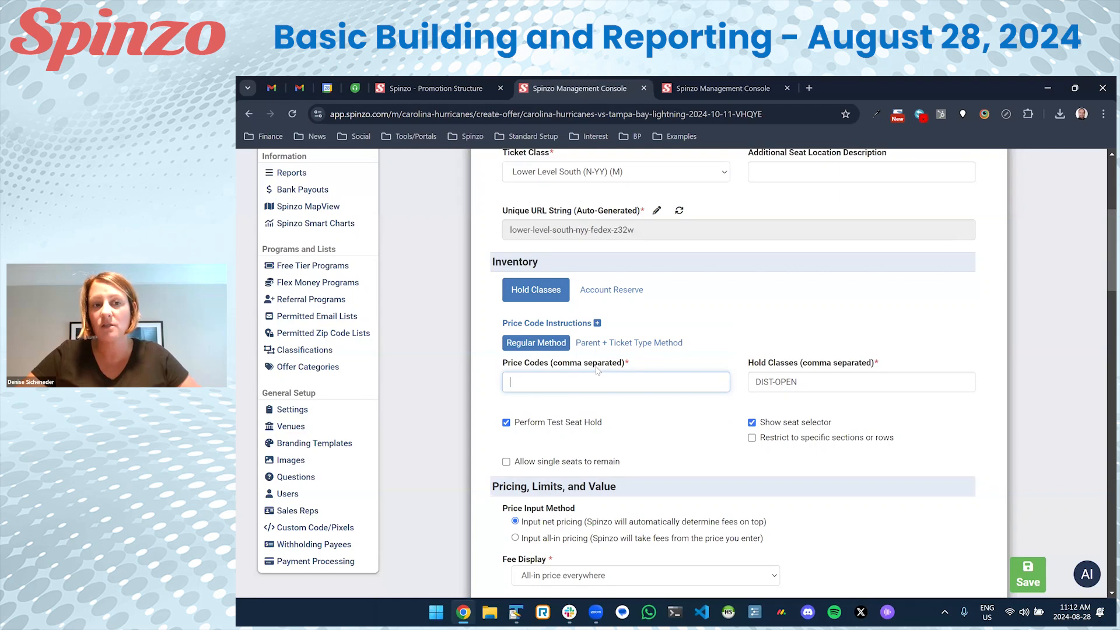
{"action": "type", "text": "MGSZ"}
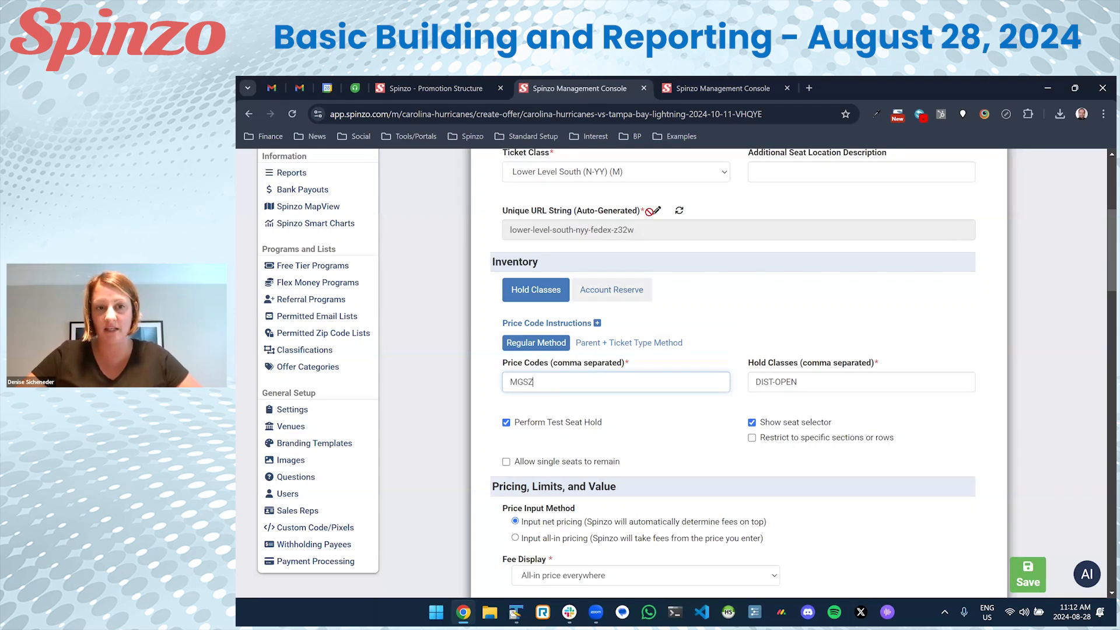
{"action": "left_click", "coordinate": [691, 94]}
{"action": "scroll", "coordinate": [657, 316], "scroll_direction": "down", "scroll_amount": 10}
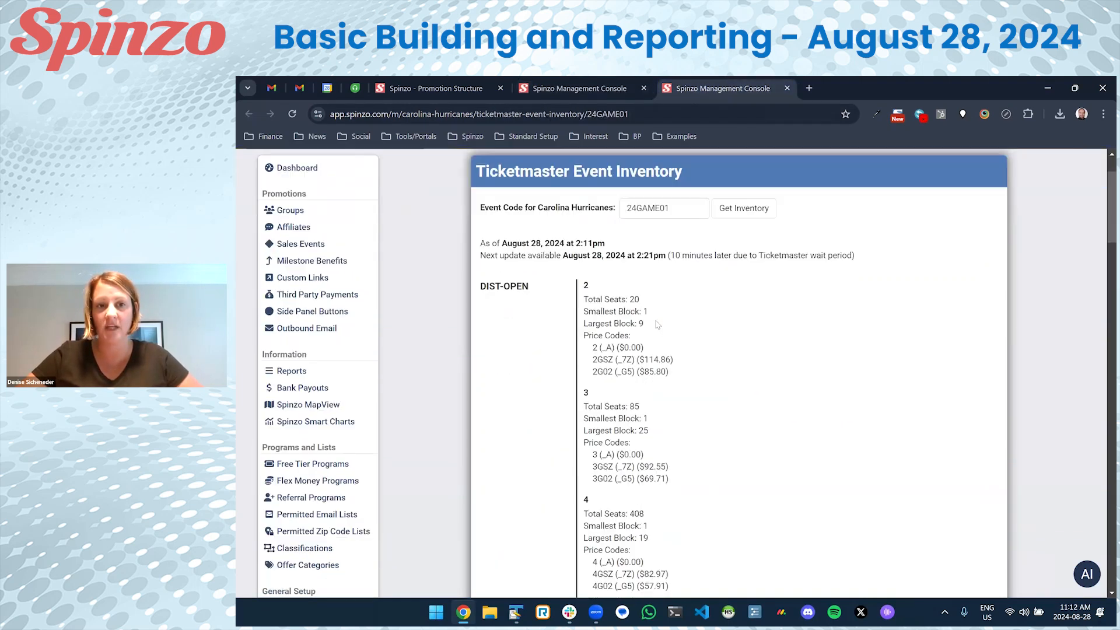
{"action": "scroll", "coordinate": [657, 315], "scroll_direction": "down", "scroll_amount": 7}
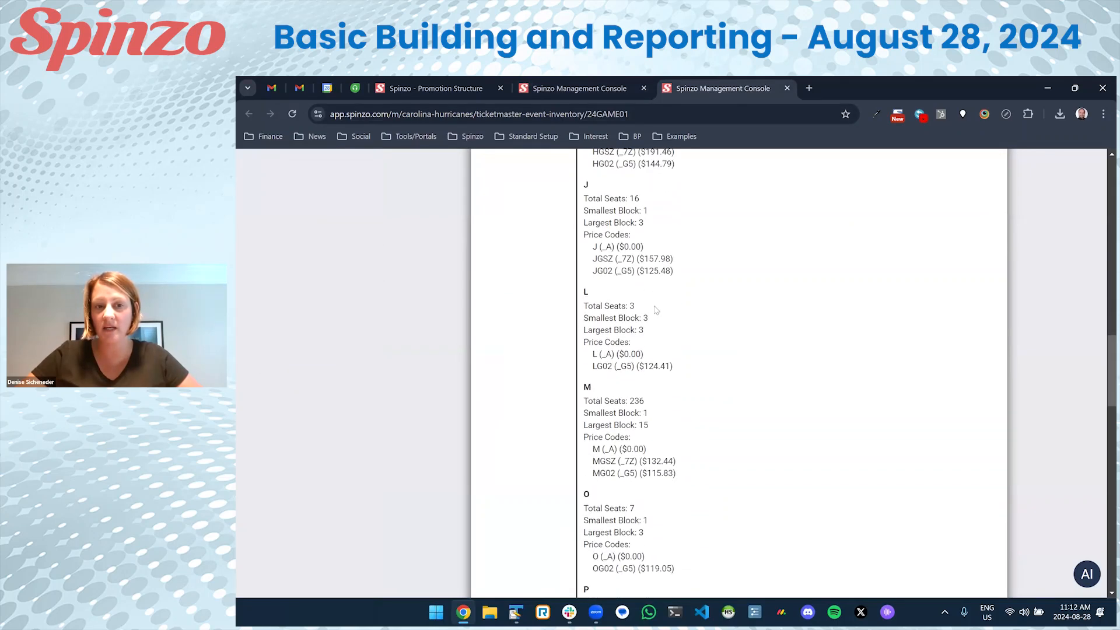
{"action": "left_click_drag", "start_coordinate": [593, 381], "coordinate": [616, 381]}
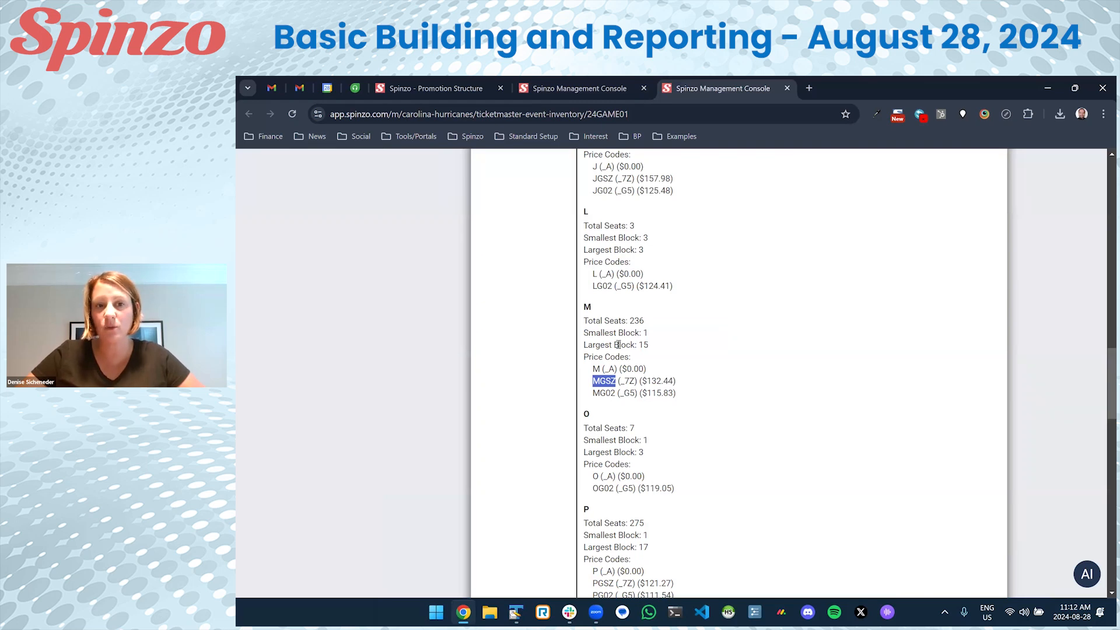
{"action": "left_click_drag", "start_coordinate": [641, 381], "coordinate": [672, 380]}
{"action": "left_click", "coordinate": [578, 88]}
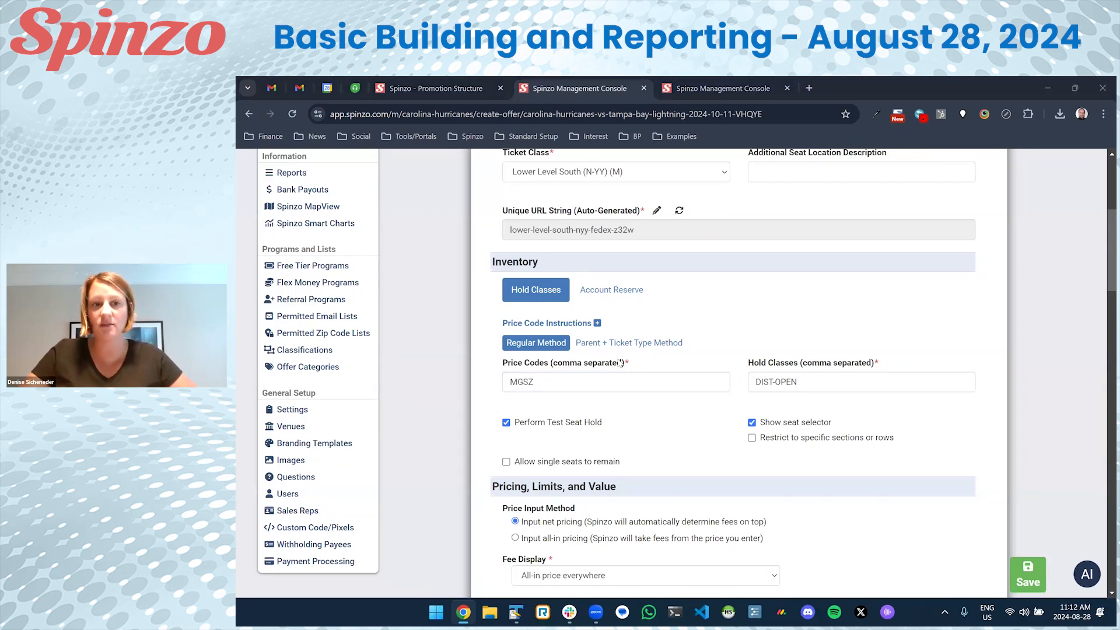
Append GROUPS and OPEN to the hold classes after DIST-OPEN.
{"action": "scroll", "coordinate": [627, 363], "scroll_direction": "down", "scroll_amount": 1}
{"action": "left_click", "coordinate": [828, 343]}
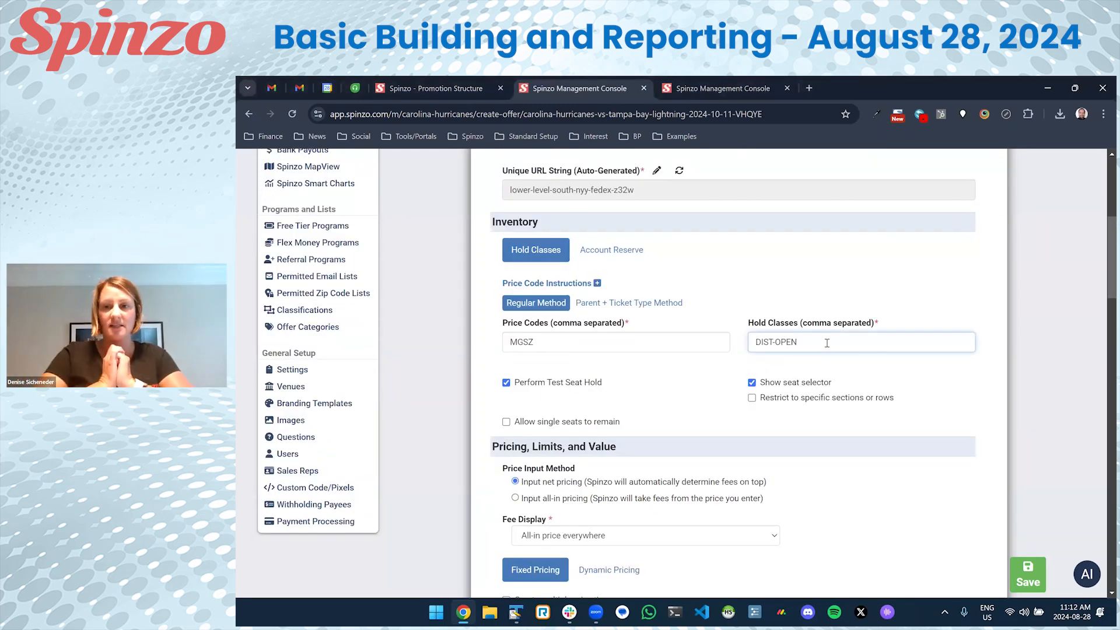
{"action": "type", "text": ", GROUPS"}
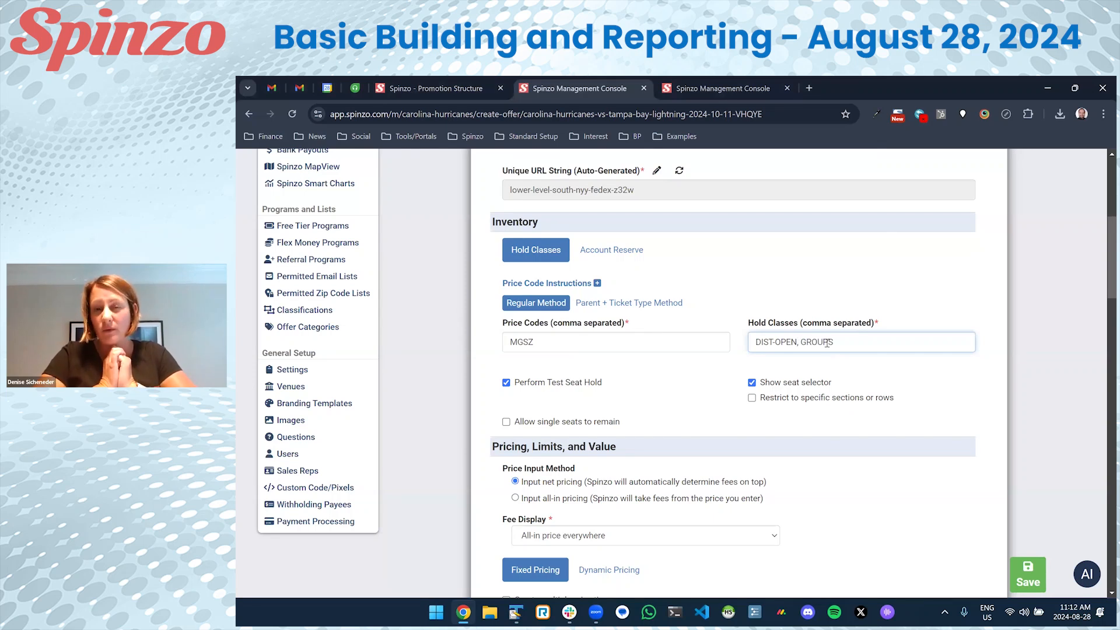
{"action": "type", "text": ", OPEN"}
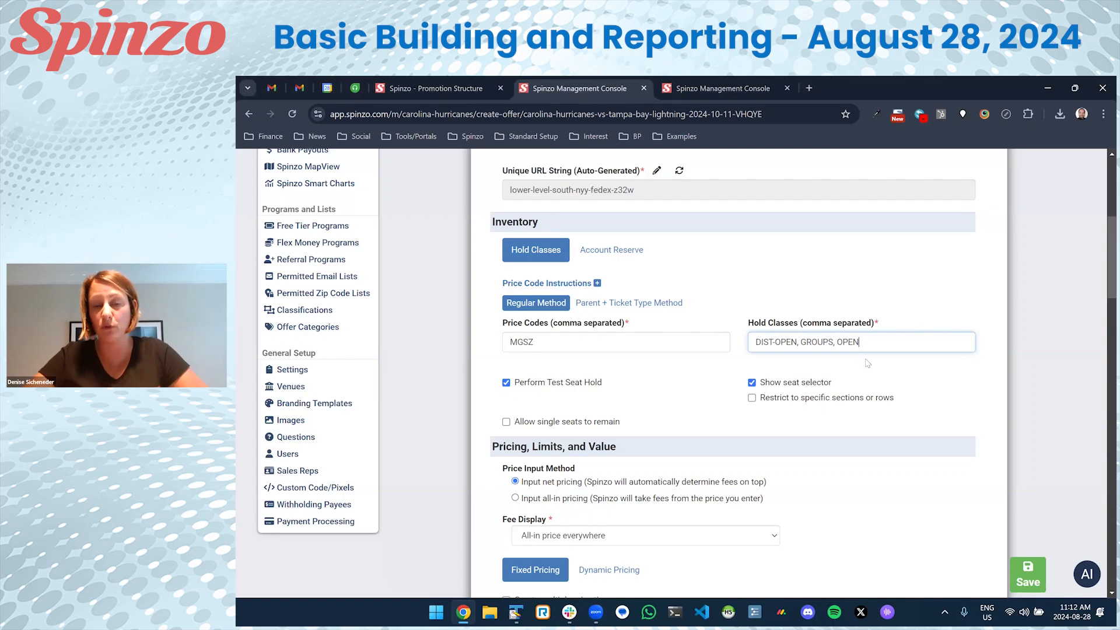
{"action": "left_click_drag", "start_coordinate": [860, 342], "coordinate": [754, 342]}
{"action": "left_click", "coordinate": [875, 342]}
{"action": "left_click_drag", "start_coordinate": [862, 342], "coordinate": [753, 342]}
{"action": "left_click_drag", "start_coordinate": [860, 342], "coordinate": [705, 332]}
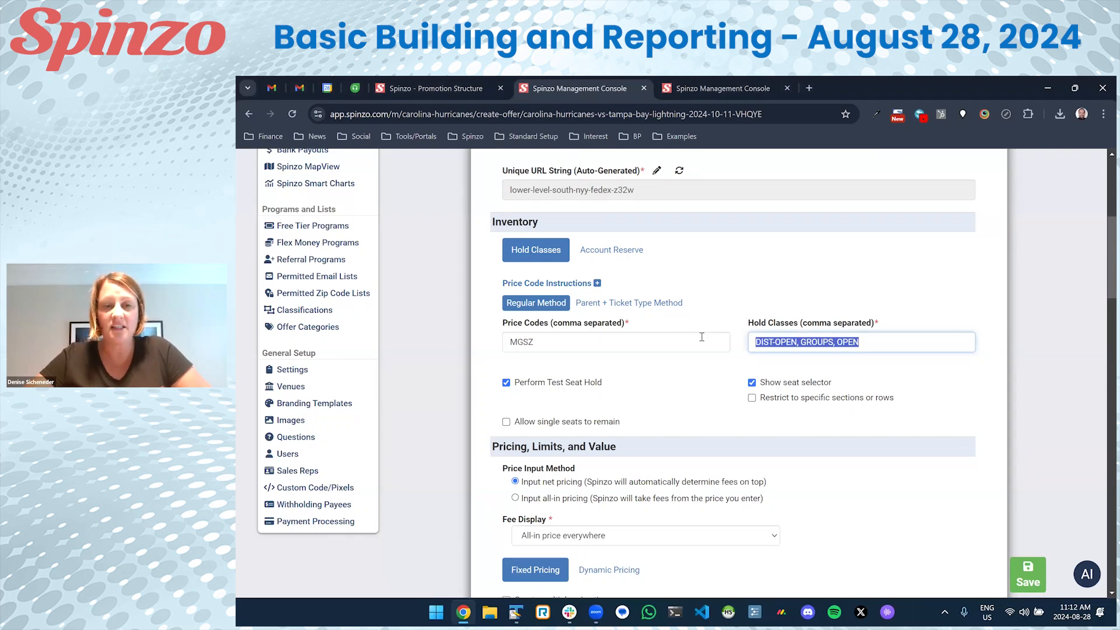
{"action": "left_click", "coordinate": [699, 364]}
{"action": "scroll", "coordinate": [694, 363], "scroll_direction": "down", "scroll_amount": 3}
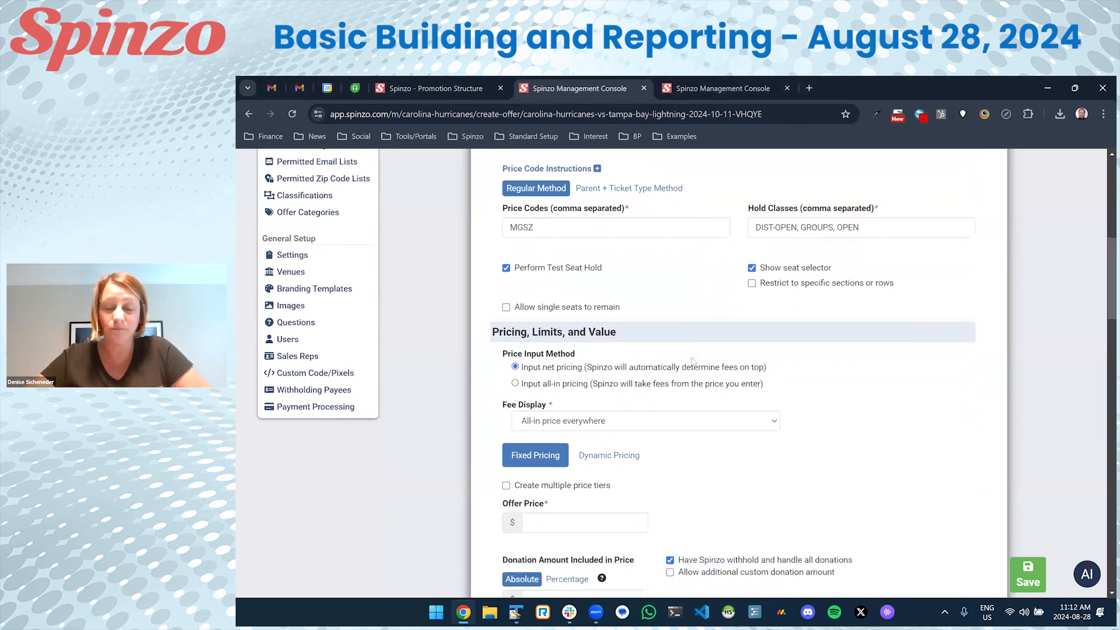
{"action": "scroll", "coordinate": [691, 361], "scroll_direction": "down", "scroll_amount": 2}
Enter an offer price of 132.44 and save the FedEx offer.
{"action": "left_click", "coordinate": [614, 396]}
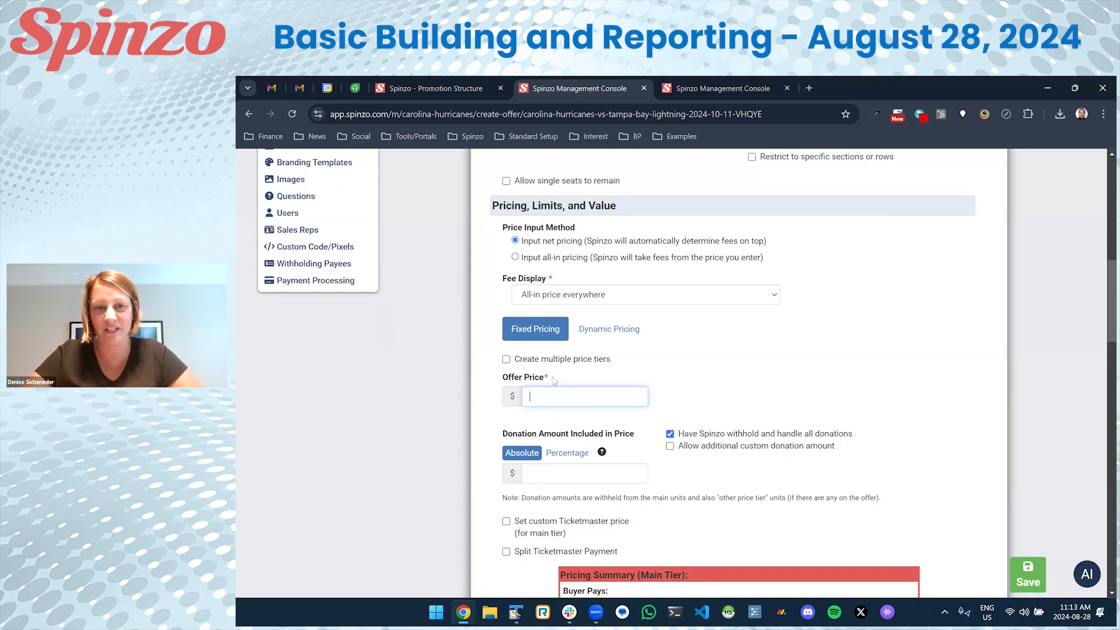
{"action": "type", "text": "132.44"}
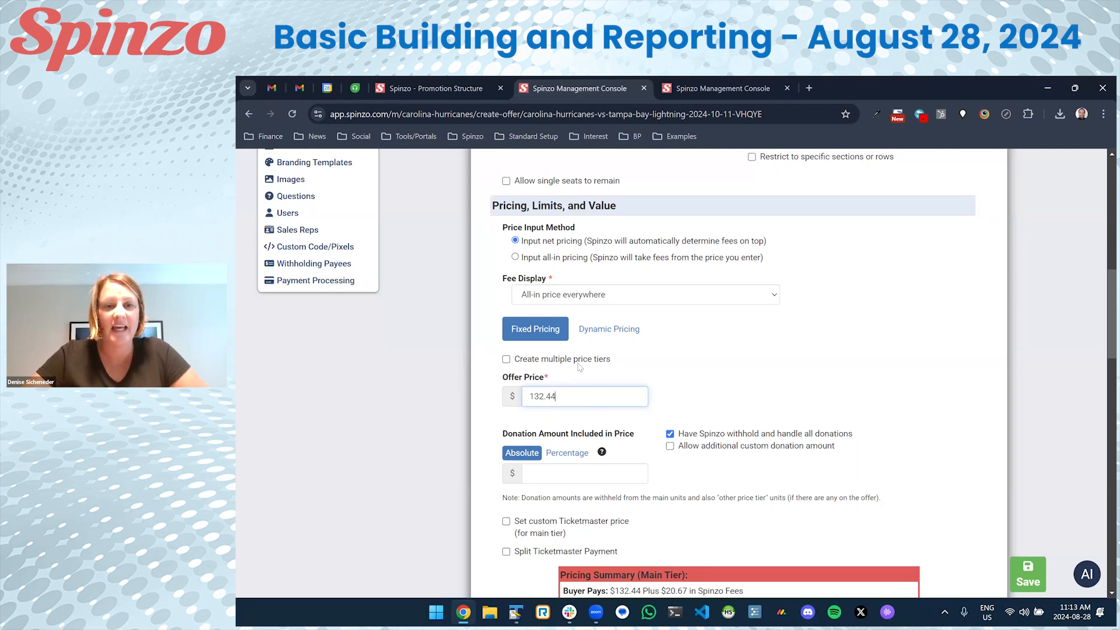
{"action": "scroll", "coordinate": [580, 368], "scroll_direction": "down", "scroll_amount": 2}
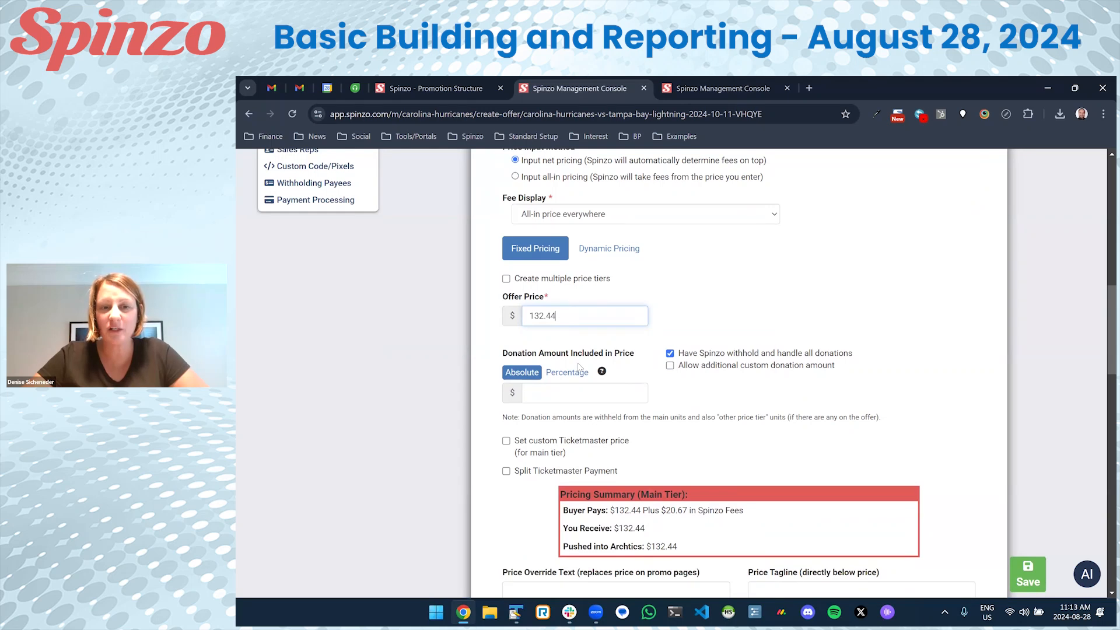
{"action": "scroll", "coordinate": [579, 367], "scroll_direction": "down", "scroll_amount": 2}
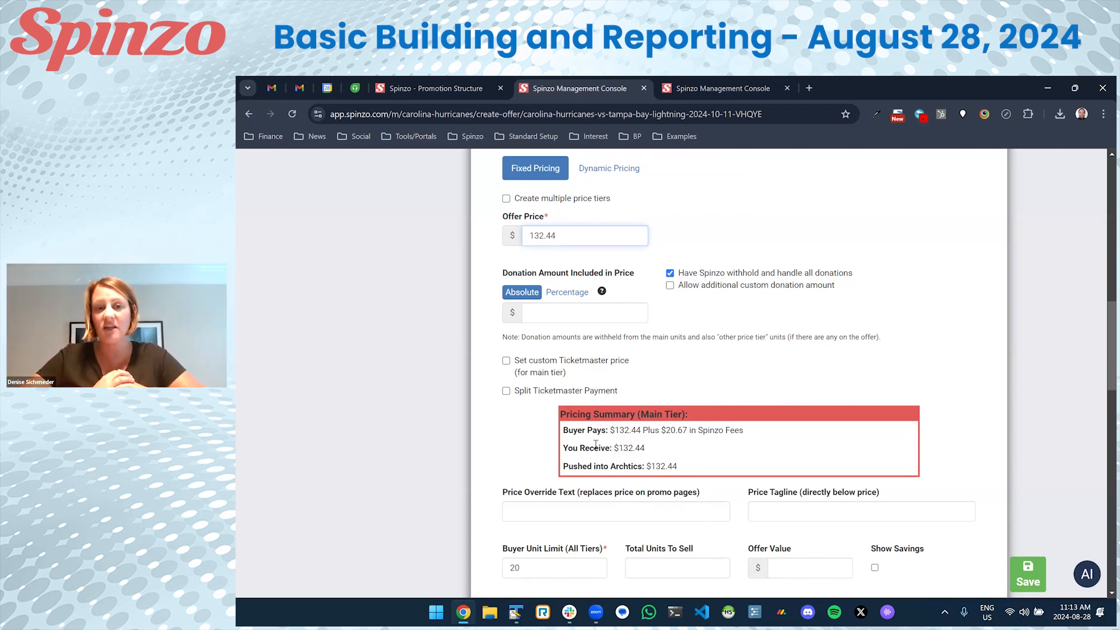
{"action": "scroll", "coordinate": [596, 446], "scroll_direction": "down", "scroll_amount": 1}
{"action": "scroll", "coordinate": [596, 446], "scroll_direction": "up", "scroll_amount": 2}
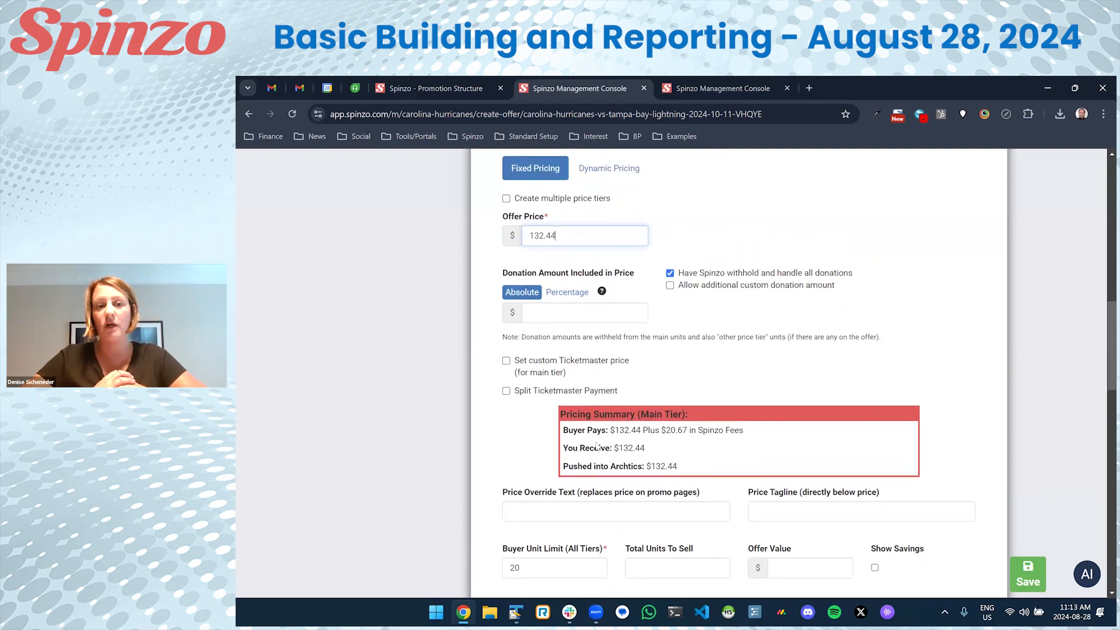
{"action": "scroll", "coordinate": [596, 446], "scroll_direction": "up", "scroll_amount": 4}
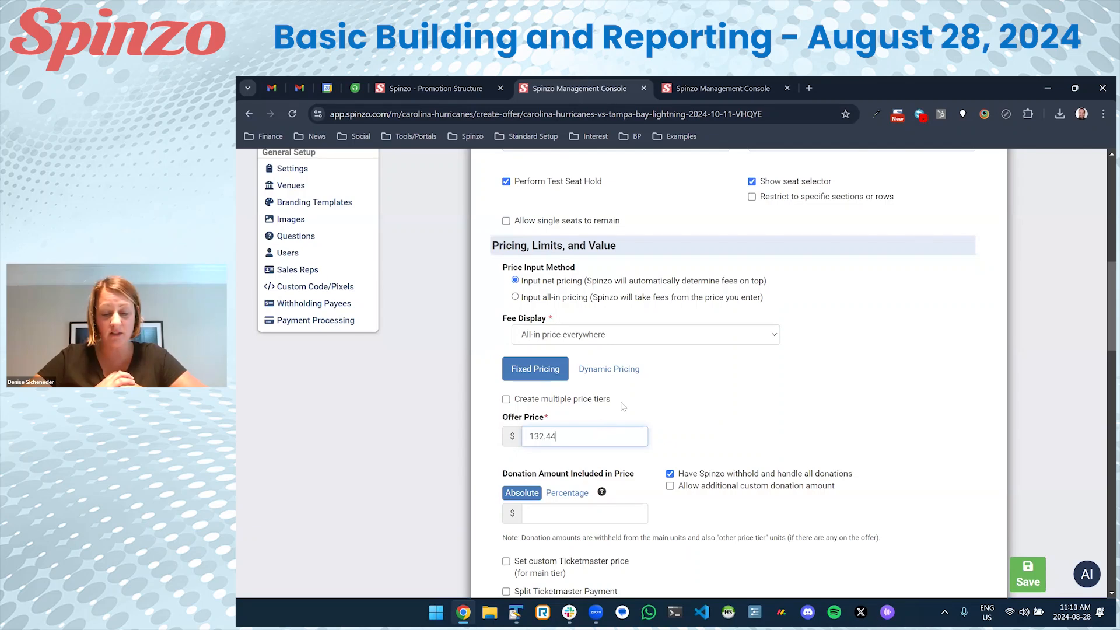
{"action": "scroll", "coordinate": [660, 383], "scroll_direction": "down", "scroll_amount": 2}
{"action": "left_click", "coordinate": [1028, 574]}
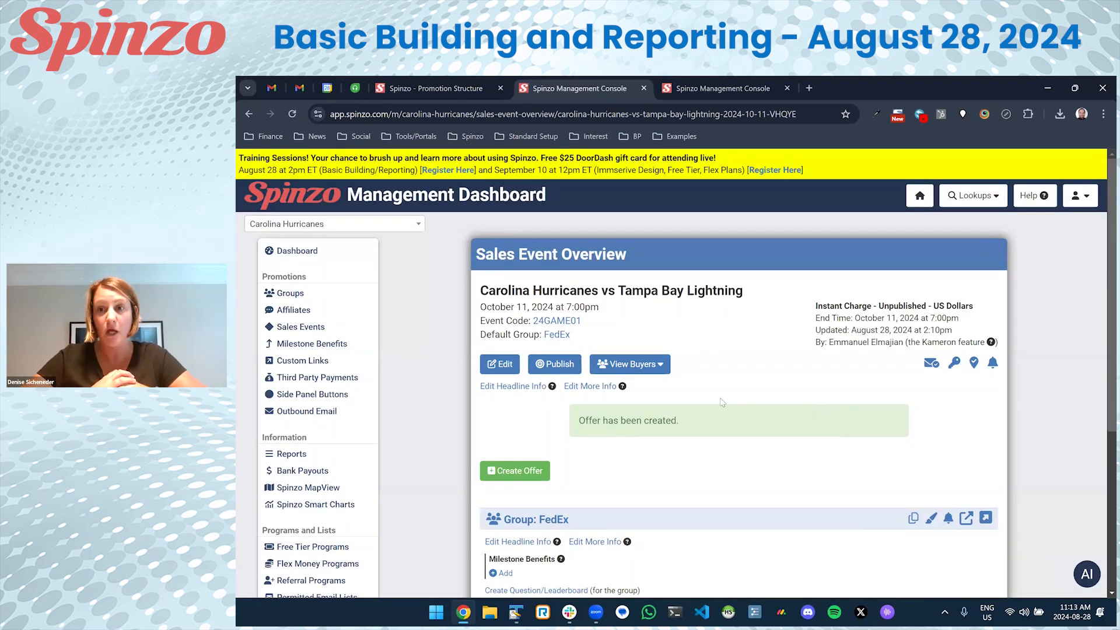
Scroll the event overview to FedEx's new Lower Level South (N-YY) offer at $132.44.
{"action": "scroll", "coordinate": [721, 403], "scroll_direction": "down", "scroll_amount": 1}
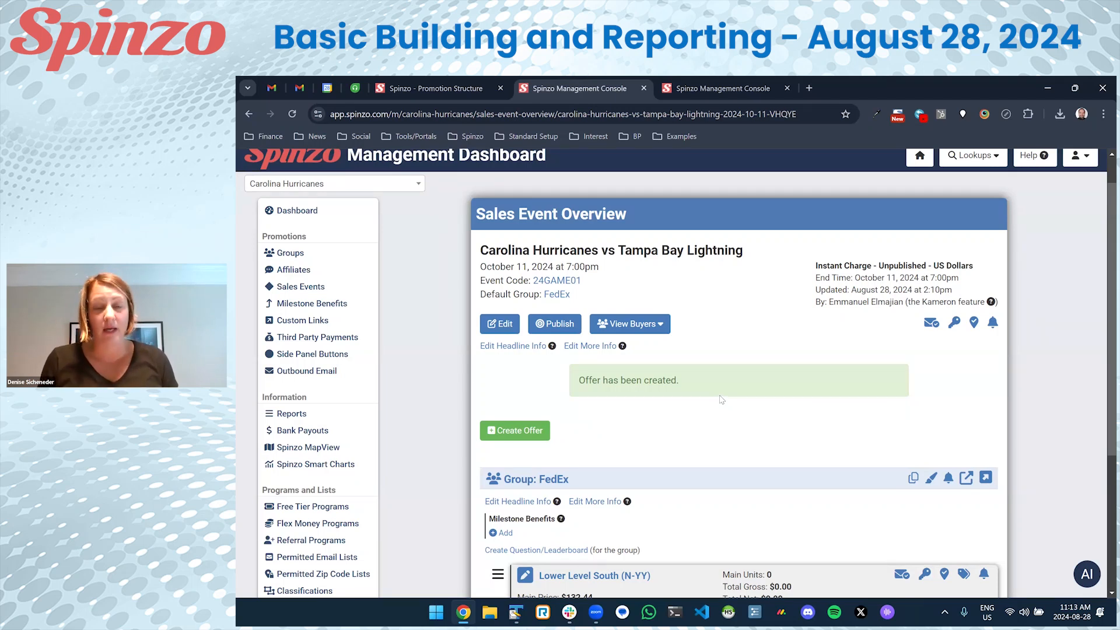
{"action": "scroll", "coordinate": [718, 399], "scroll_direction": "down", "scroll_amount": 1}
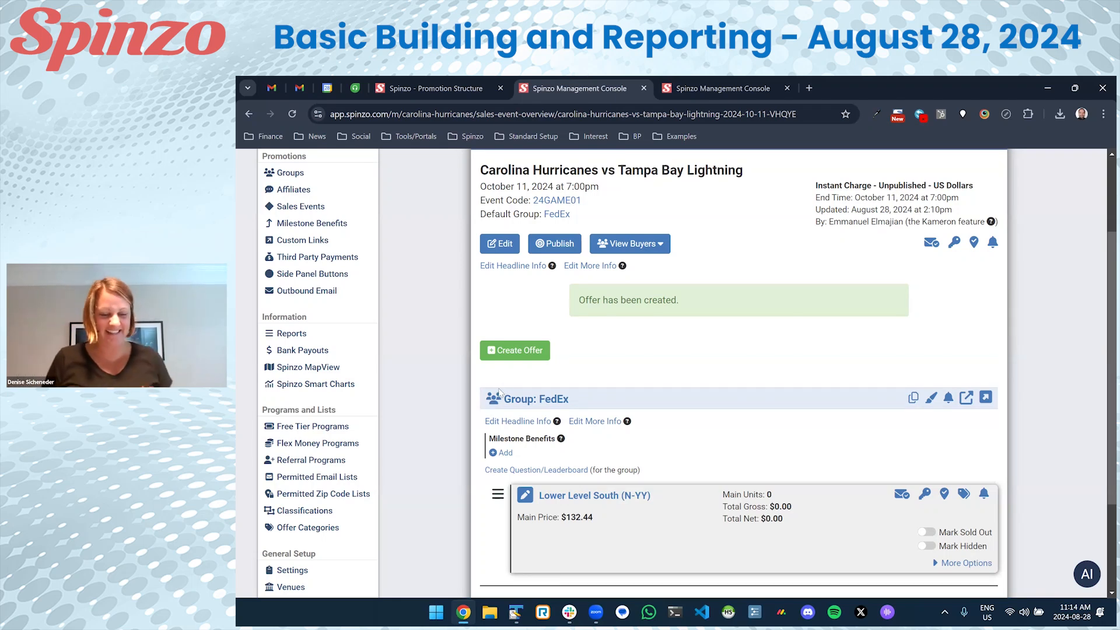
{"action": "scroll", "coordinate": [489, 401], "scroll_direction": "down", "scroll_amount": 1}
{"action": "scroll", "coordinate": [489, 401], "scroll_direction": "down", "scroll_amount": 1}
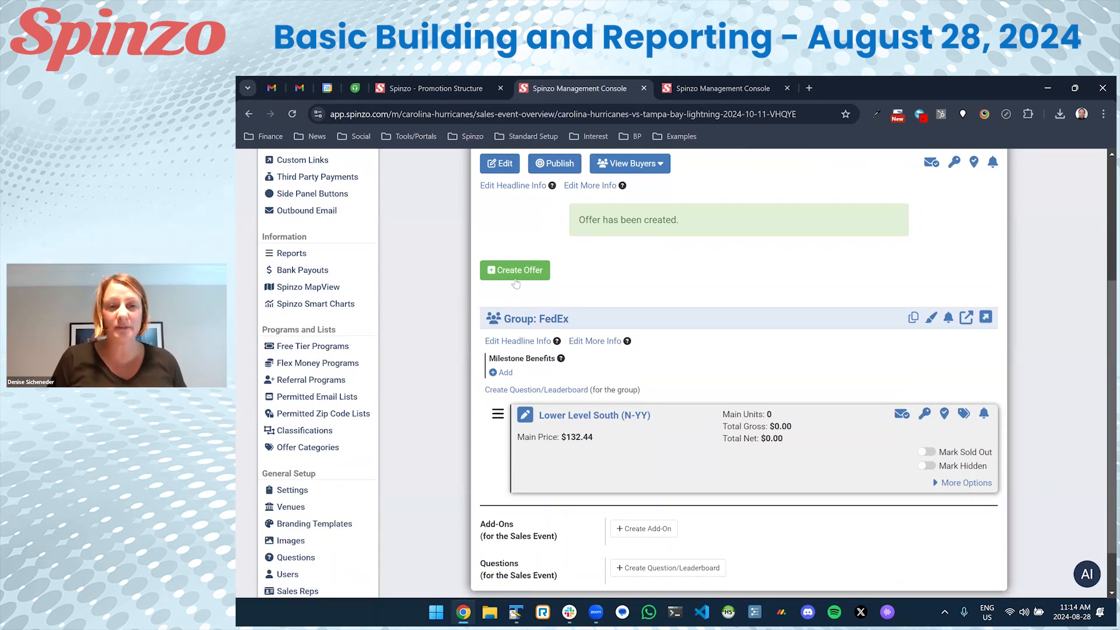
Start another offer with ticket class Club Select North (V) and a price code beginning VGS.
{"action": "left_click", "coordinate": [517, 275]}
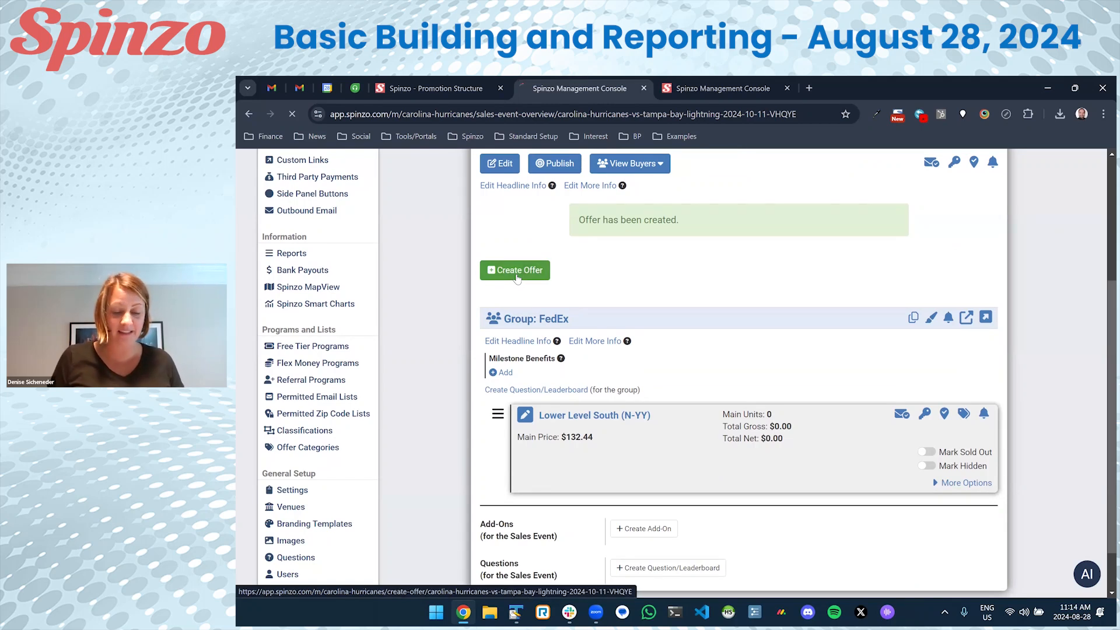
{"action": "scroll", "coordinate": [509, 341], "scroll_direction": "down", "scroll_amount": 2}
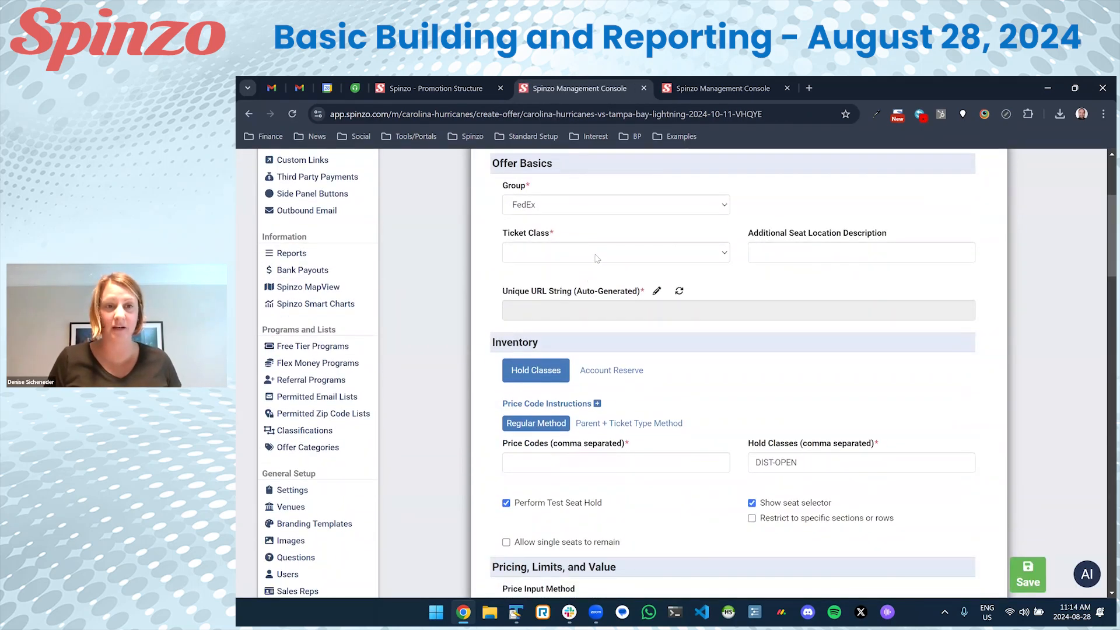
{"action": "left_click", "coordinate": [596, 259]}
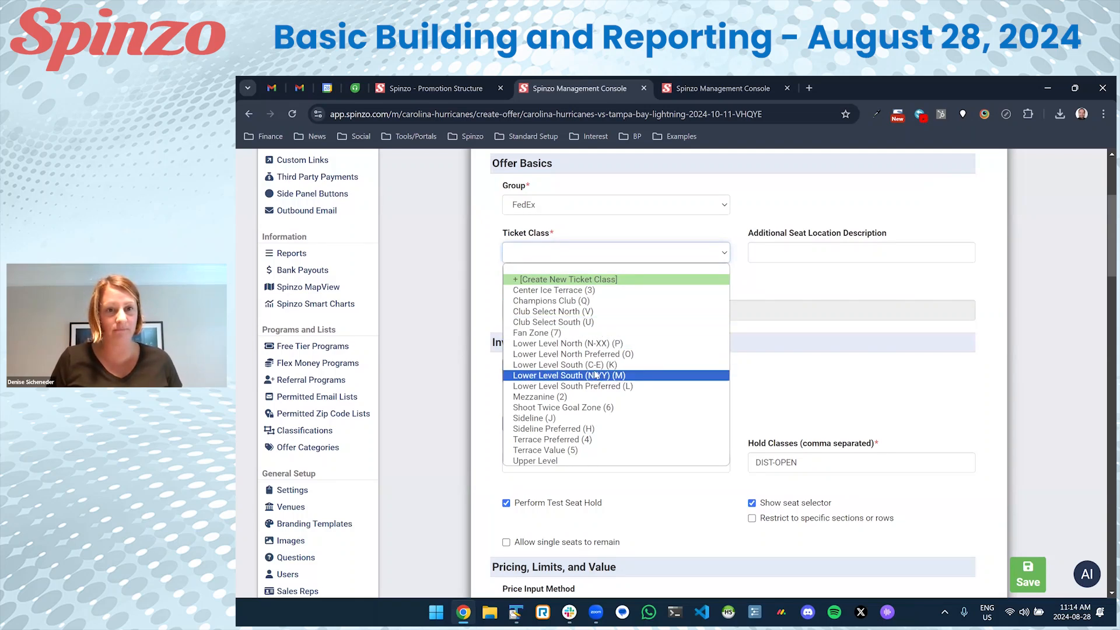
{"action": "left_click", "coordinate": [579, 312]}
{"action": "scroll", "coordinate": [574, 350], "scroll_direction": "down", "scroll_amount": 1}
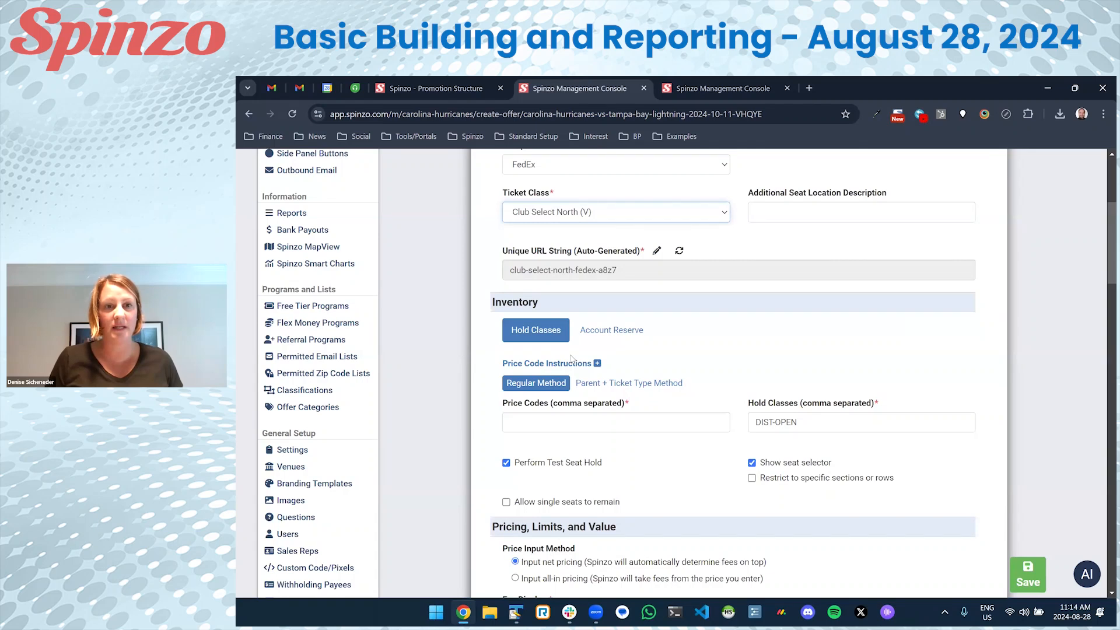
{"action": "left_click", "coordinate": [564, 423]}
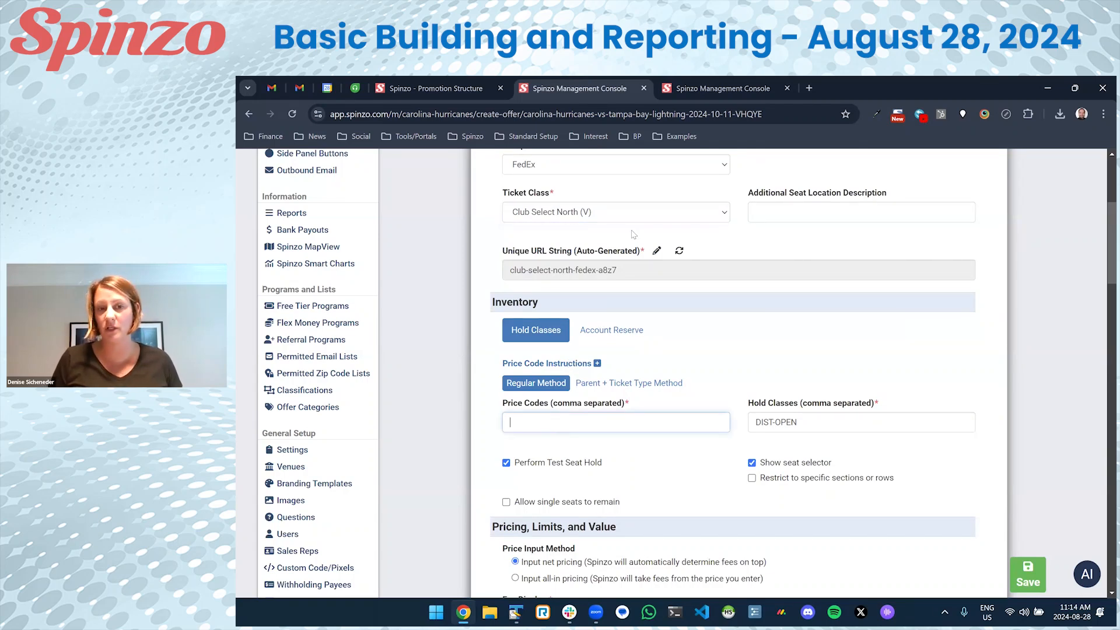
{"action": "type", "text": "VGSZ"}
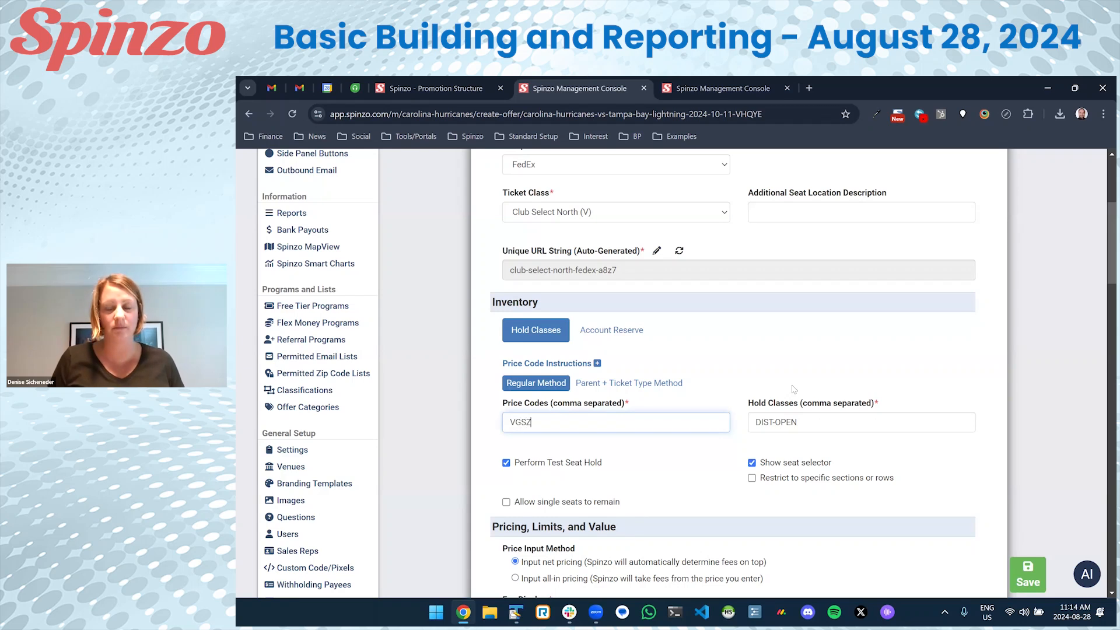
Check the VGSZ price code on the Ticketmaster inventory page.
{"action": "left_click", "coordinate": [709, 88]}
{"action": "scroll", "coordinate": [633, 319], "scroll_direction": "down", "scroll_amount": 6}
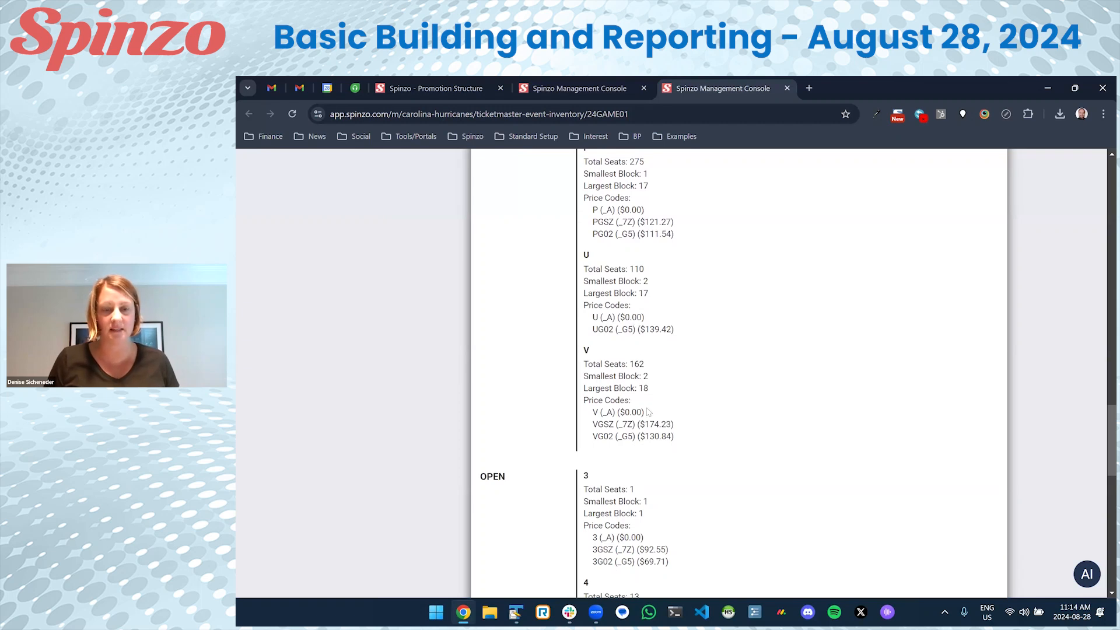
{"action": "left_click", "coordinate": [607, 88]}
{"action": "scroll", "coordinate": [557, 415], "scroll_direction": "down", "scroll_amount": 5}
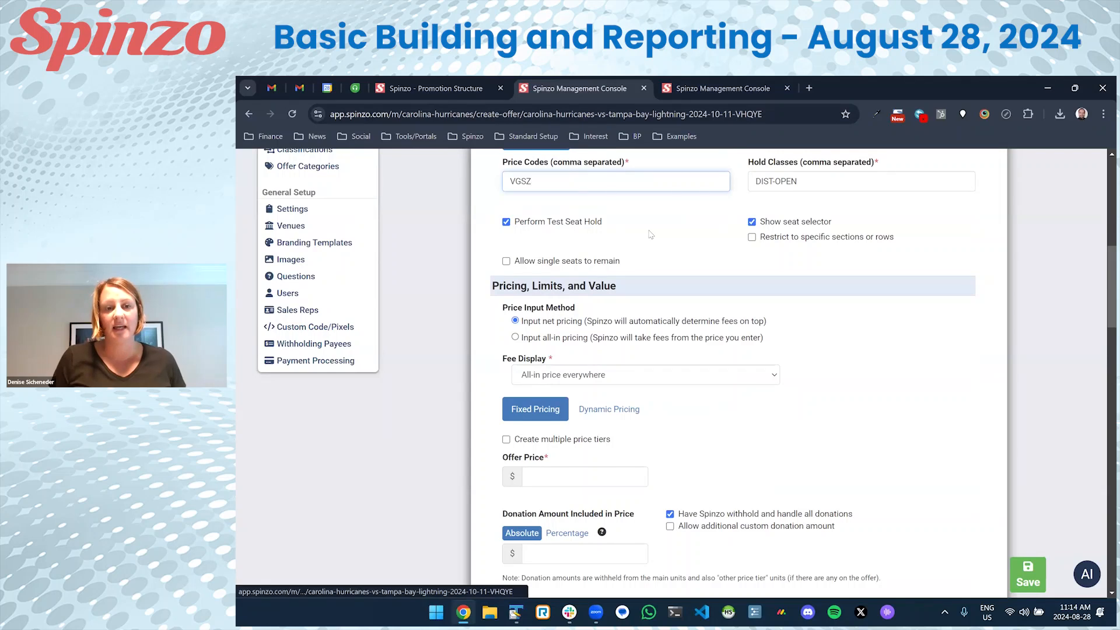
{"action": "left_click", "coordinate": [717, 82]}
{"action": "left_click", "coordinate": [584, 88]}
Enter an offer price of 174.23 and compare it with the VGSZ inventory price.
{"action": "left_click", "coordinate": [565, 475]}
{"action": "type", "text": "174.23"}
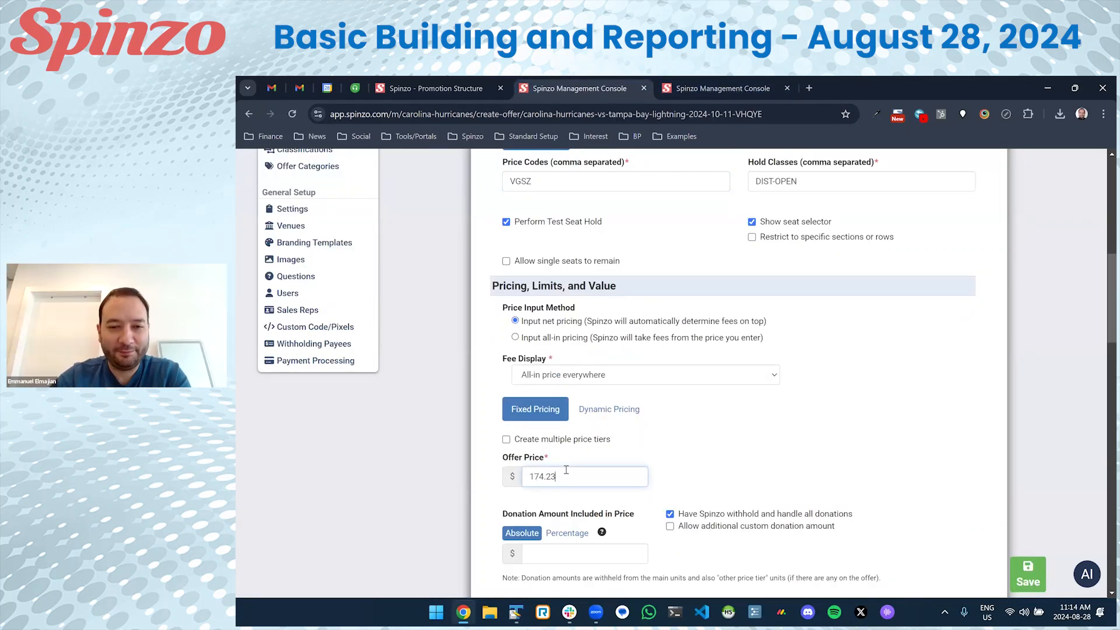
{"action": "left_click_drag", "start_coordinate": [574, 469], "coordinate": [488, 469]}
{"action": "left_click", "coordinate": [463, 446]}
{"action": "left_click", "coordinate": [720, 92]}
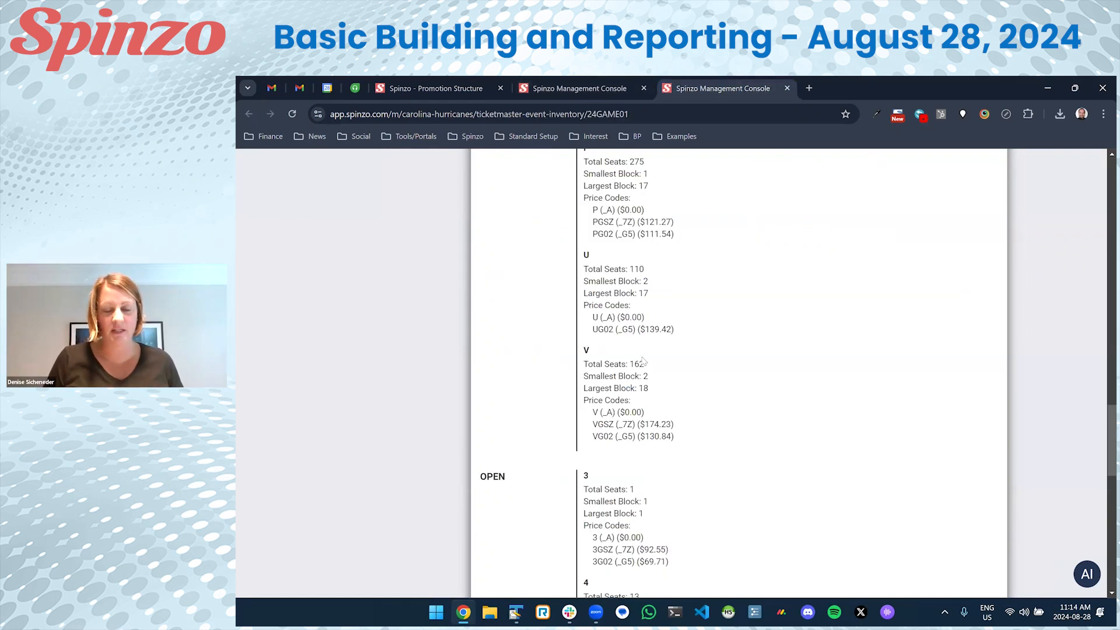
{"action": "left_click_drag", "start_coordinate": [673, 424], "coordinate": [636, 422]}
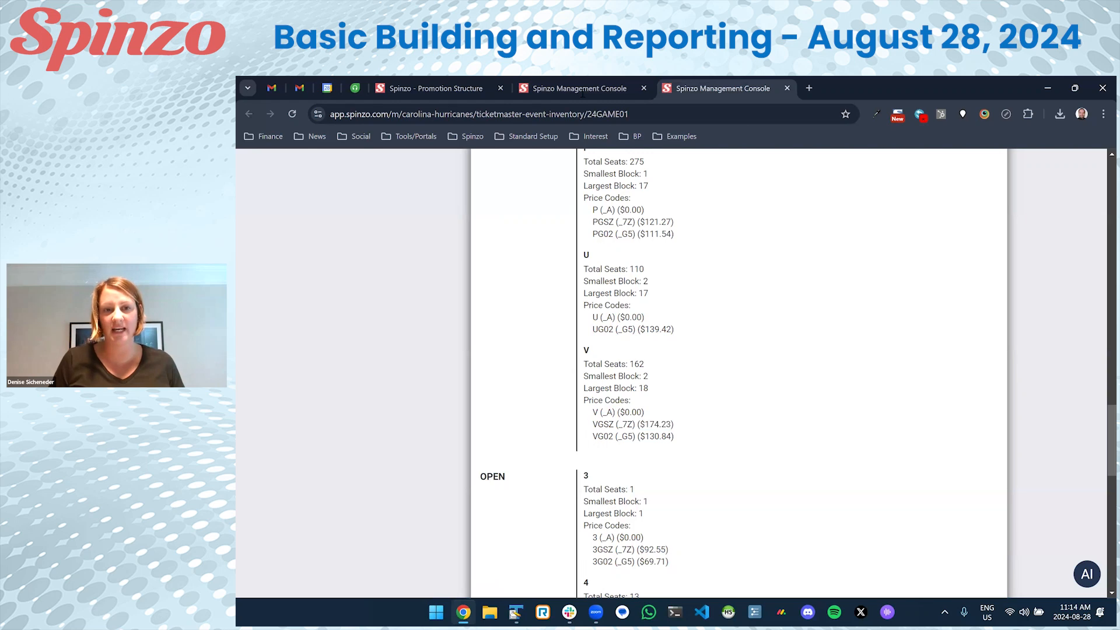
{"action": "left_click", "coordinate": [577, 88]}
Save the Club Select North offer and find it in the FedEx group.
{"action": "scroll", "coordinate": [985, 523], "scroll_direction": "down", "scroll_amount": 3}
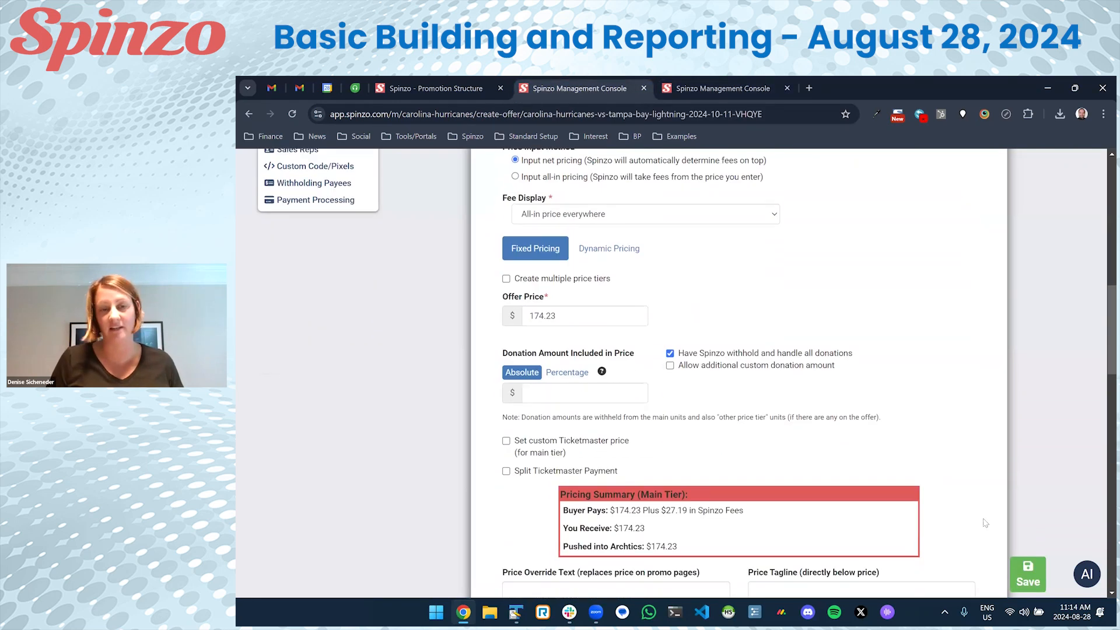
{"action": "left_click", "coordinate": [1028, 574]}
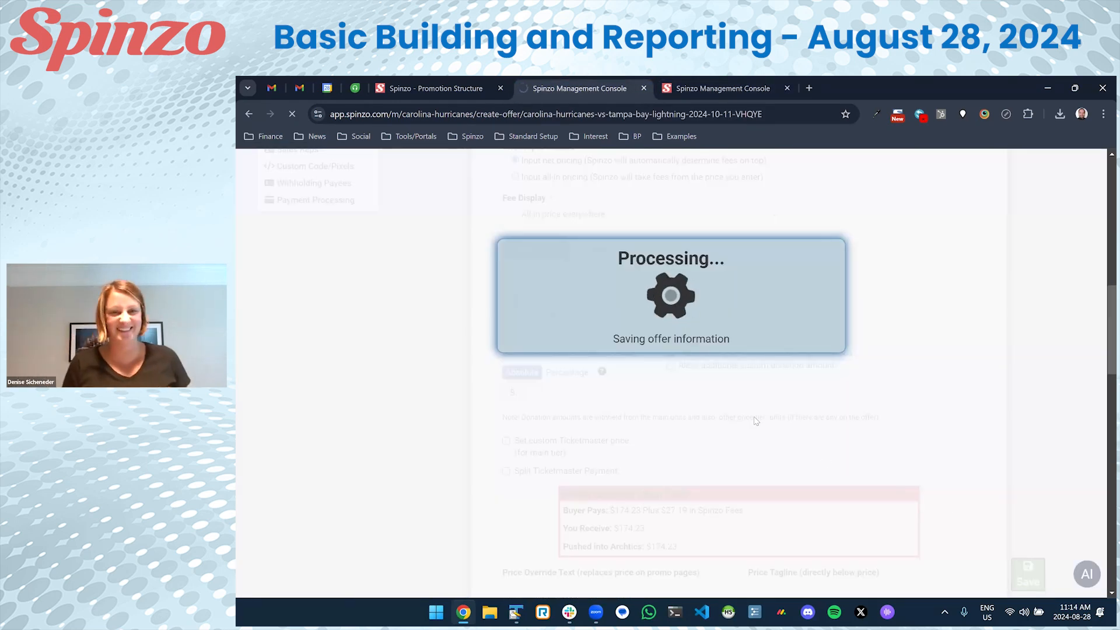
{"action": "scroll", "coordinate": [712, 401], "scroll_direction": "down", "scroll_amount": 3}
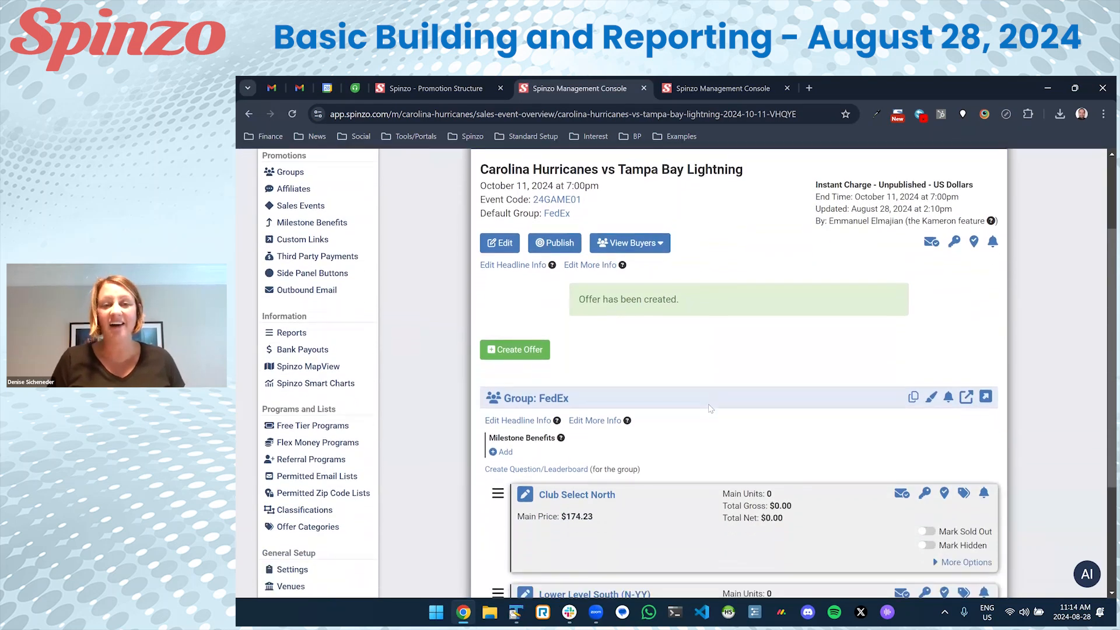
{"action": "scroll", "coordinate": [712, 401], "scroll_direction": "down", "scroll_amount": 1}
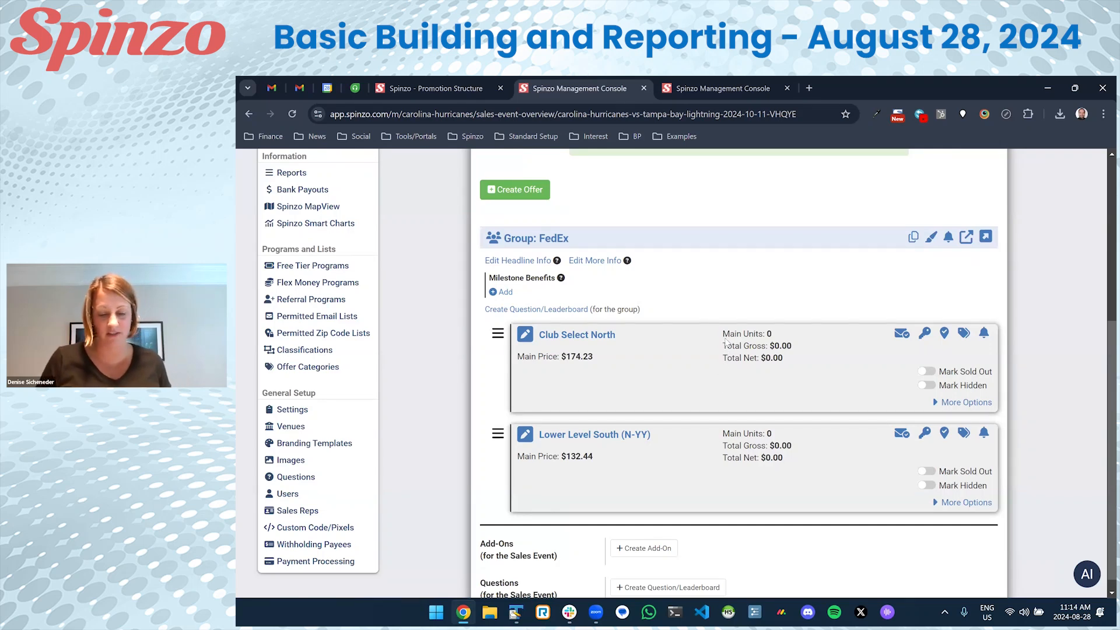
{"action": "scroll", "coordinate": [668, 308], "scroll_direction": "up", "scroll_amount": 1}
{"action": "scroll", "coordinate": [668, 308], "scroll_direction": "up", "scroll_amount": 1}
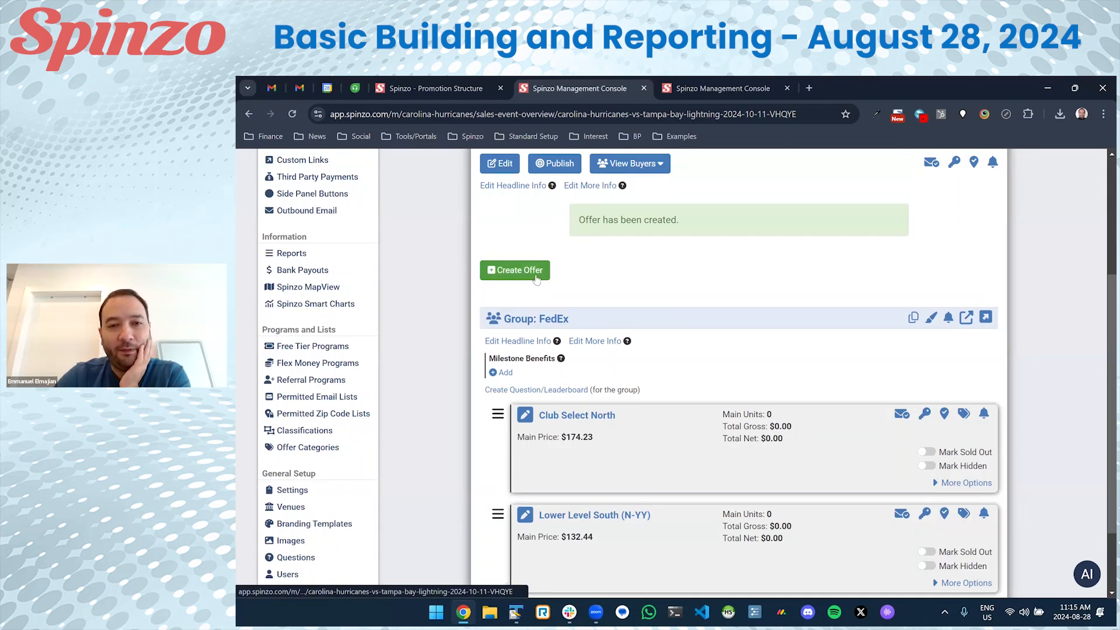
Begin another FedEx offer with ticket class Club Select South (U), moving past Price Codes.
{"action": "left_click", "coordinate": [536, 277]}
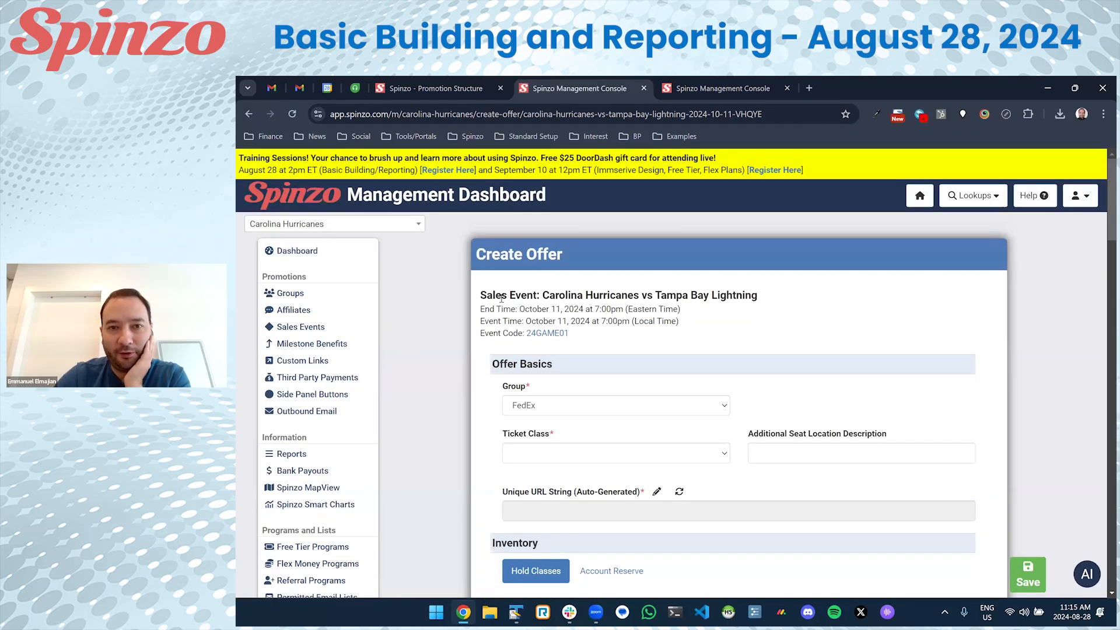
{"action": "scroll", "coordinate": [502, 299], "scroll_direction": "down", "scroll_amount": 4}
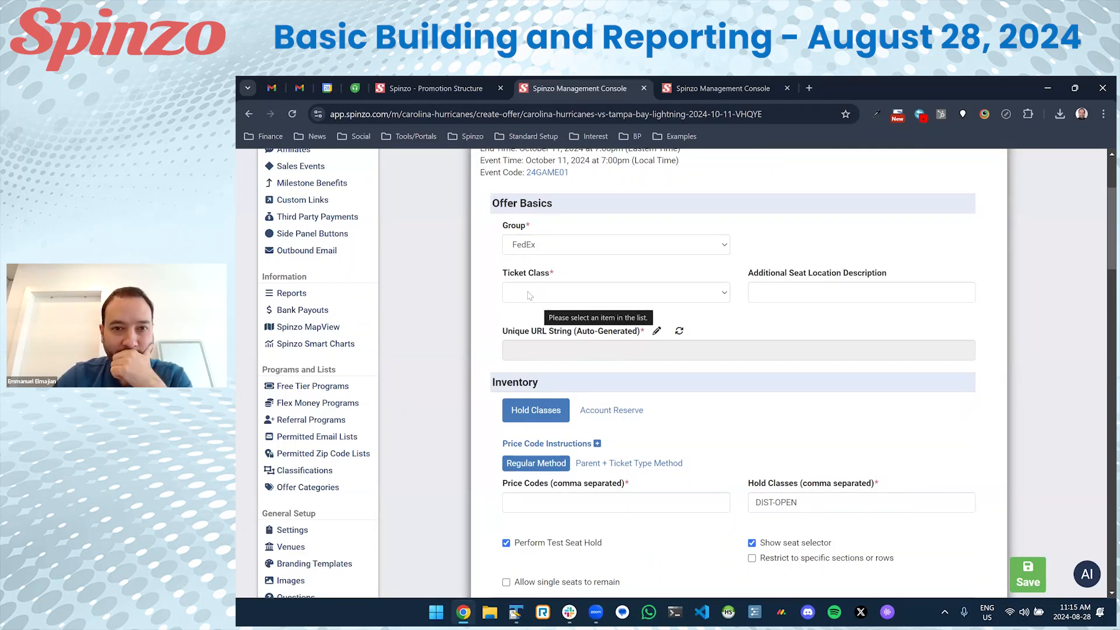
{"action": "left_click", "coordinate": [529, 297]}
{"action": "left_click", "coordinate": [557, 361]}
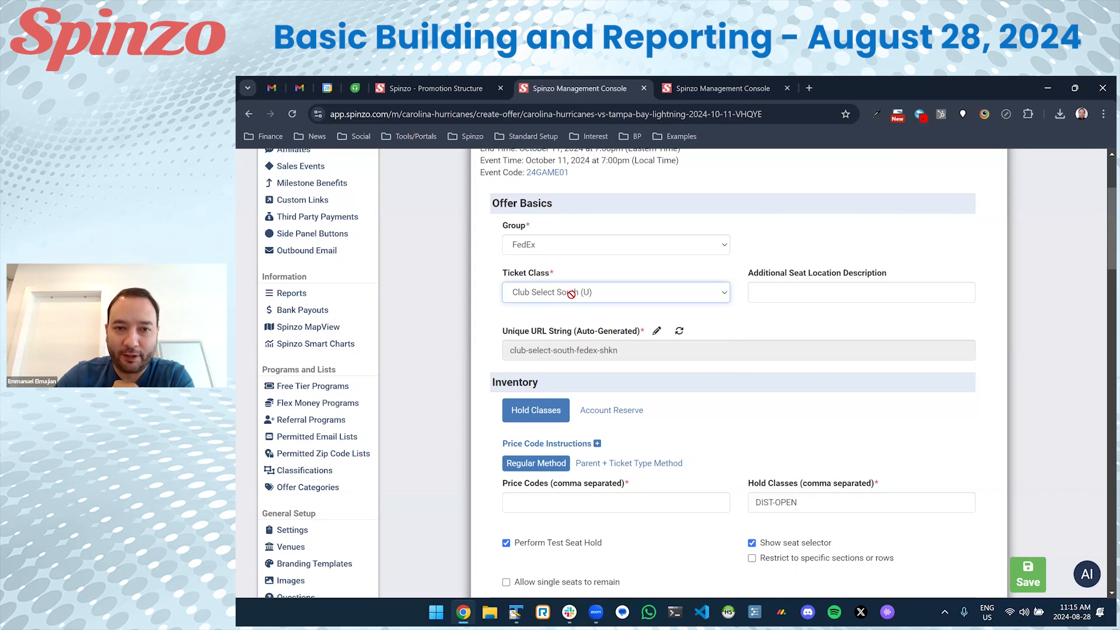
{"action": "scroll", "coordinate": [583, 302], "scroll_direction": "down", "scroll_amount": 2}
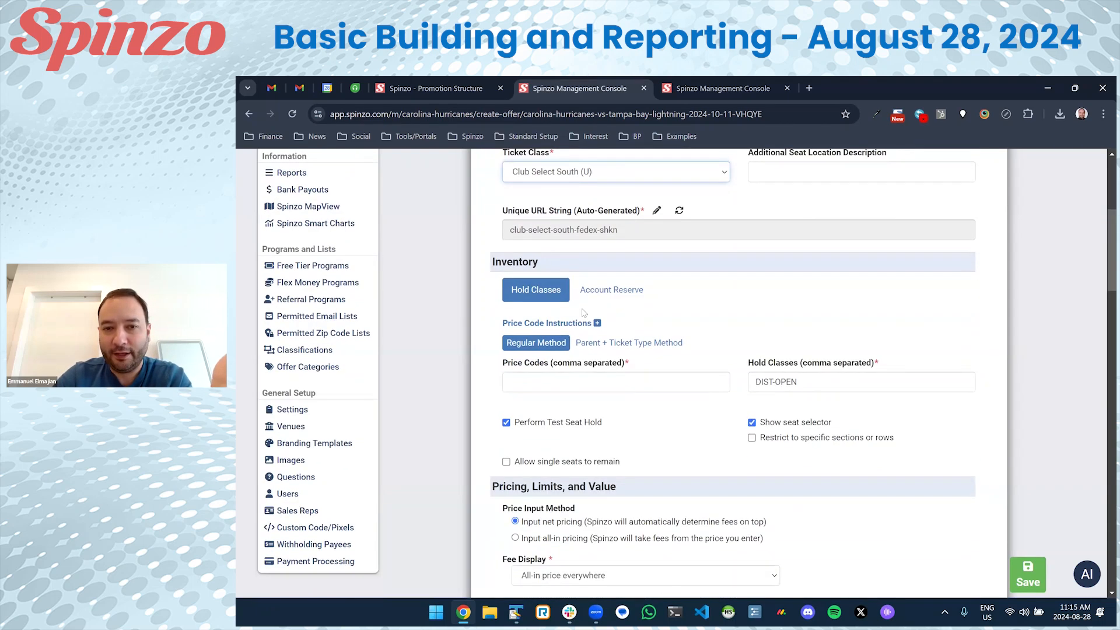
{"action": "left_click", "coordinate": [675, 381]}
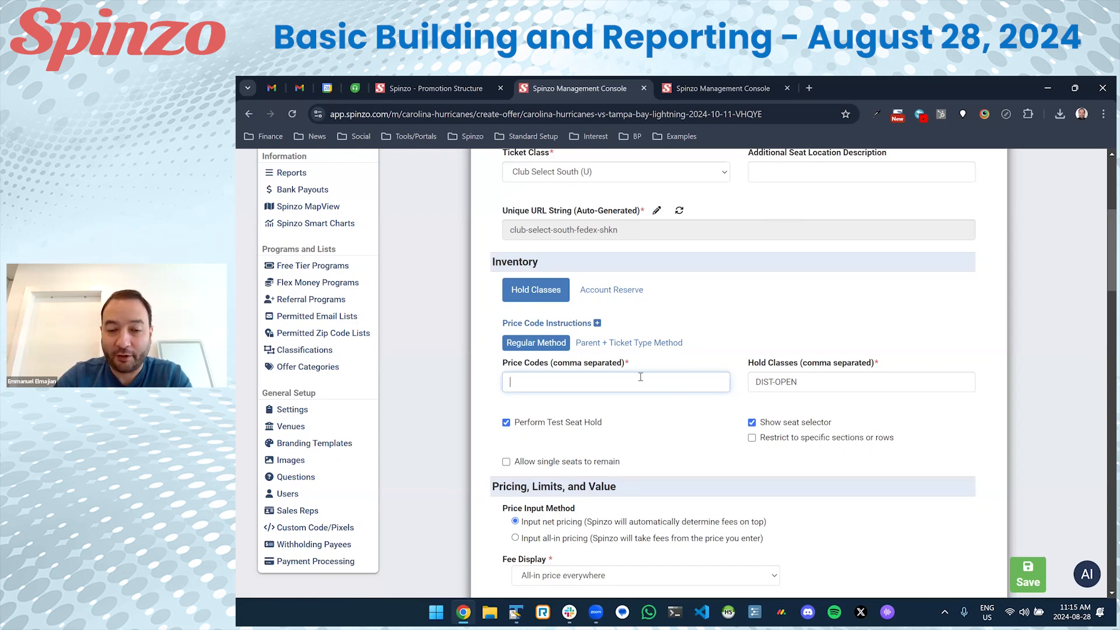
{"action": "key", "text": "Tab"}
Switch the offer's inventory to Account Reserve and enter the reserve account ID.
{"action": "left_click", "coordinate": [599, 300]}
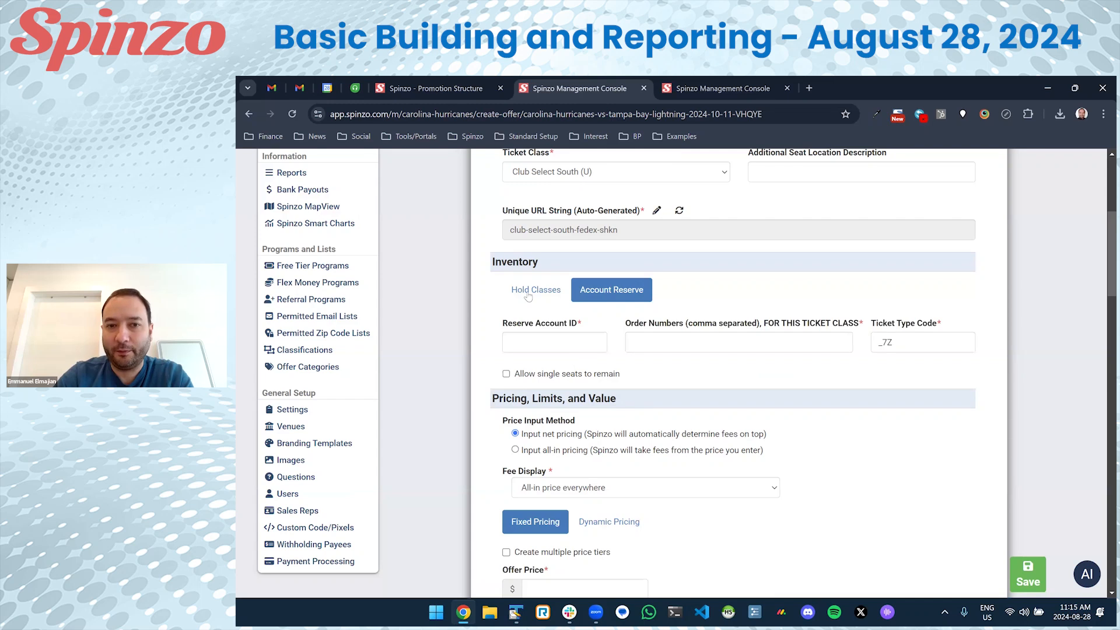
{"action": "left_click", "coordinate": [581, 344]}
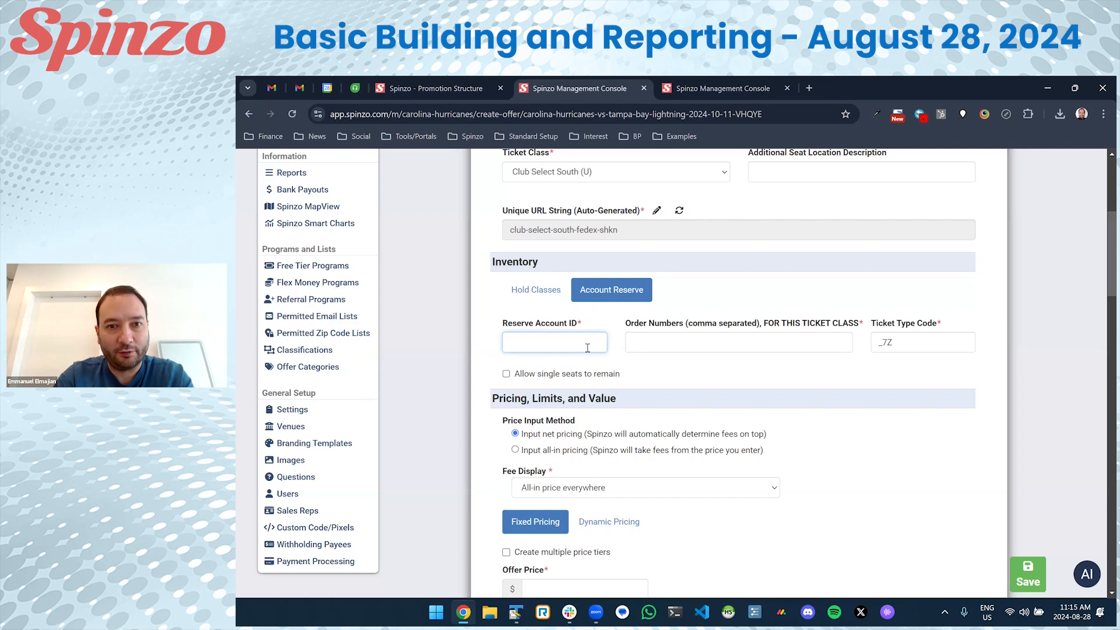
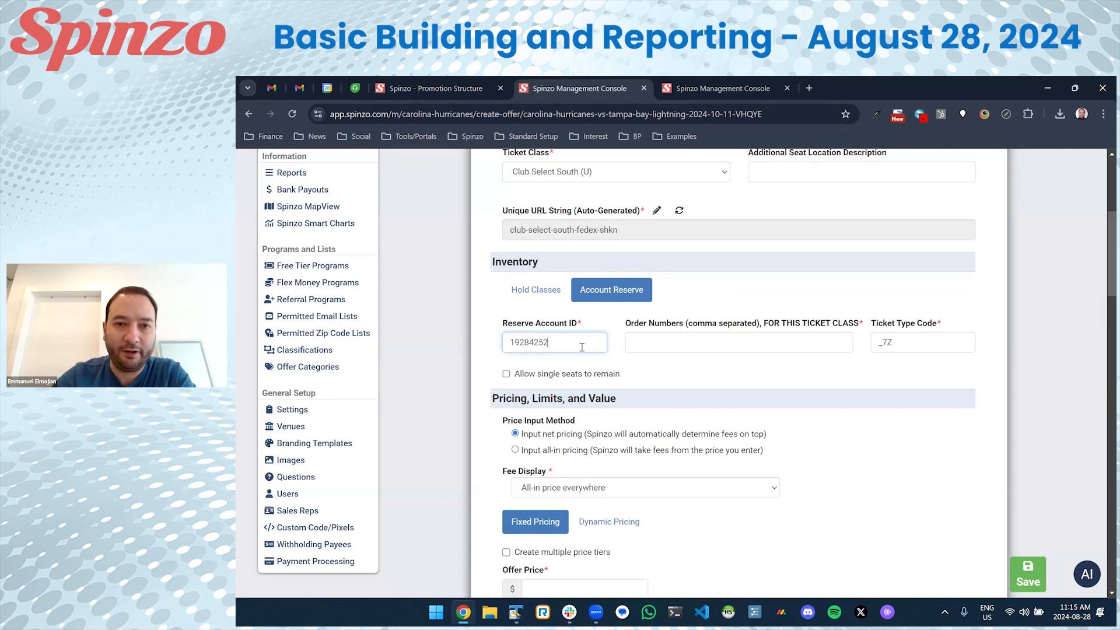
{"action": "left_click_drag", "start_coordinate": [585, 347], "coordinate": [486, 343]}
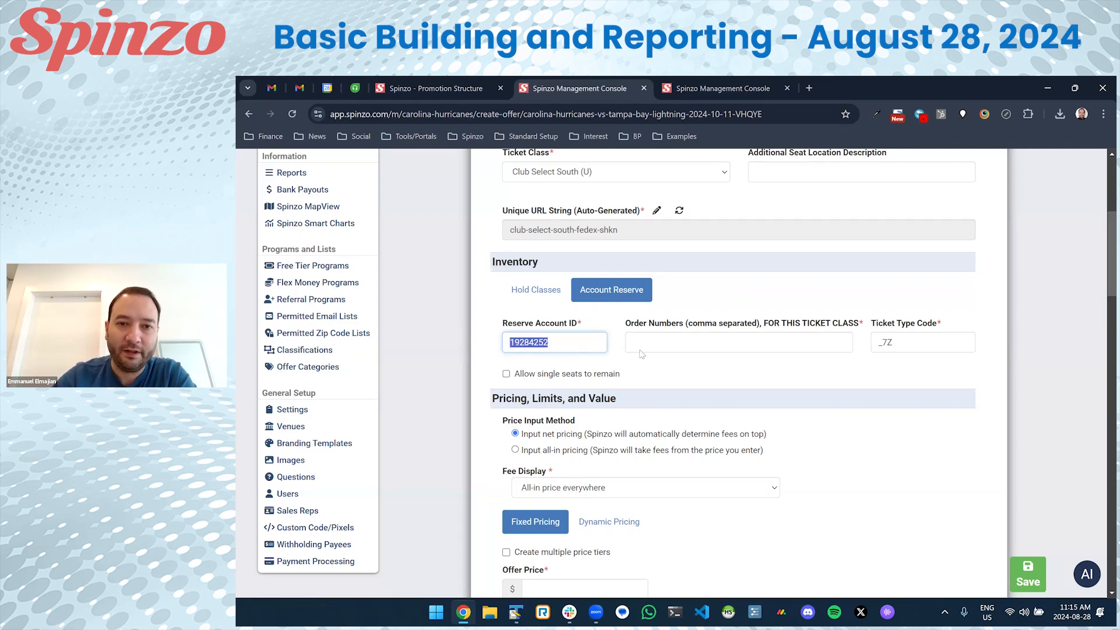
Enter the order number in Order Numbers and double-check both entered values.
{"action": "left_click", "coordinate": [742, 349]}
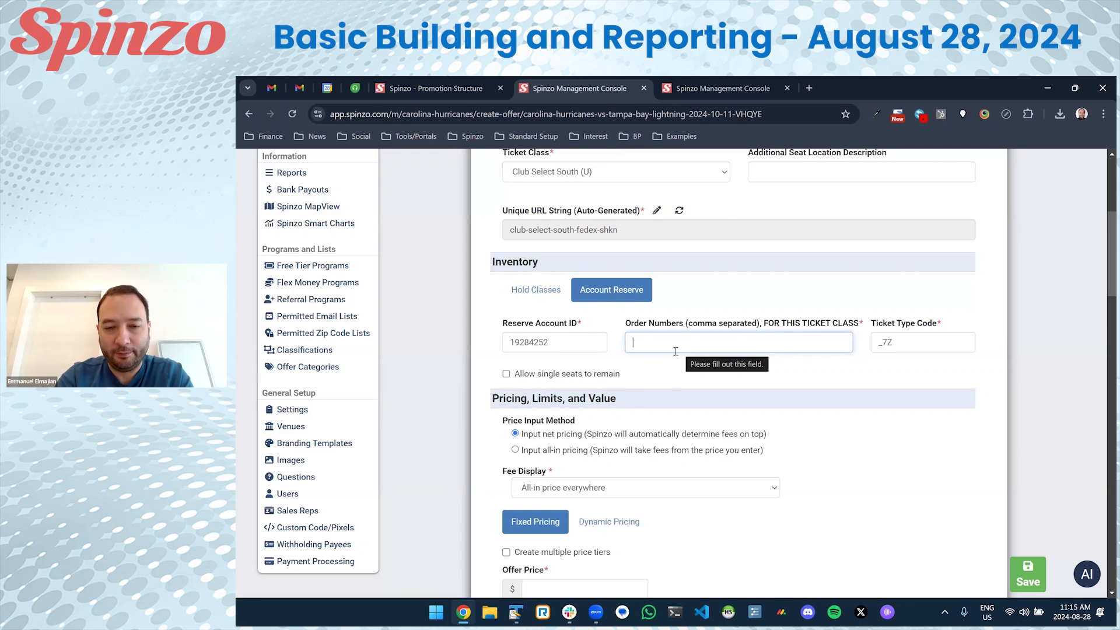
{"action": "double_click", "coordinate": [648, 342]}
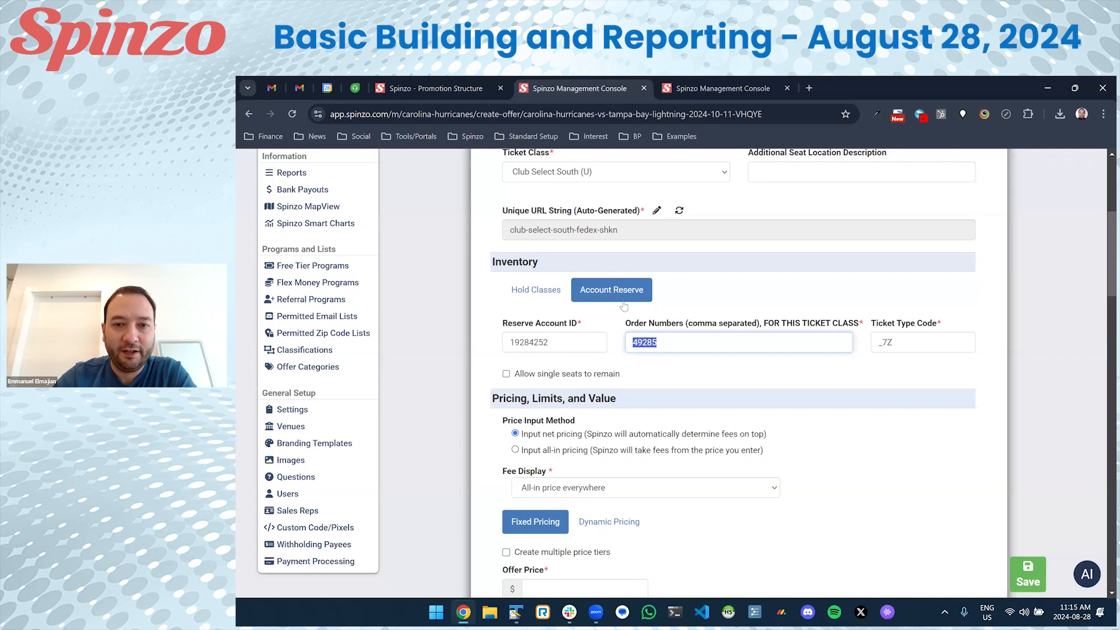
{"action": "left_click", "coordinate": [645, 338]}
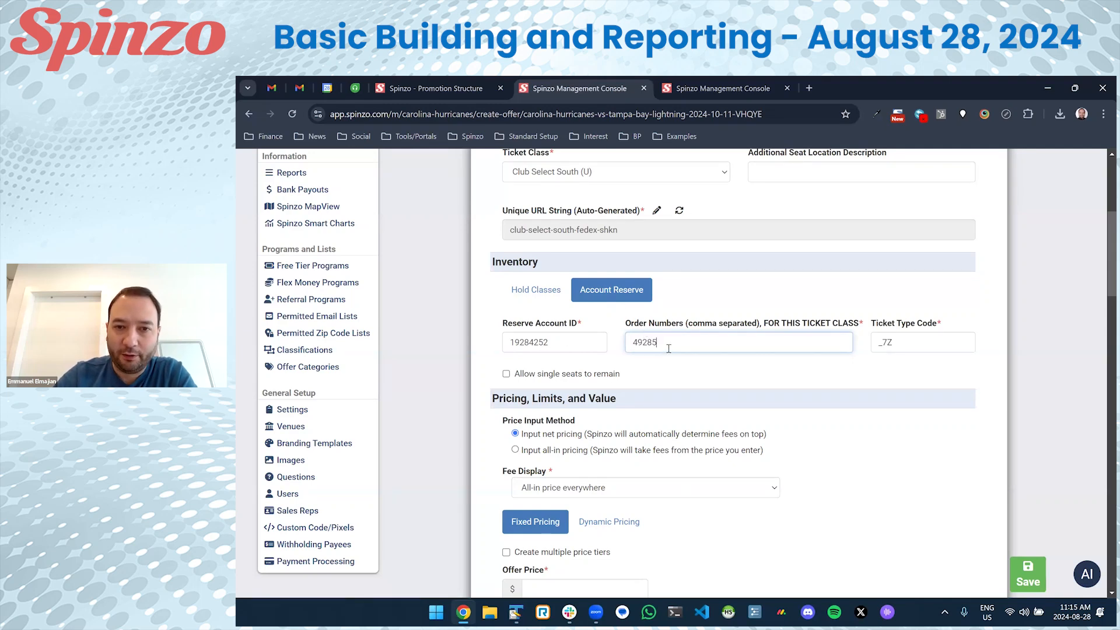
{"action": "scroll", "coordinate": [665, 340], "scroll_direction": "up", "scroll_amount": 2}
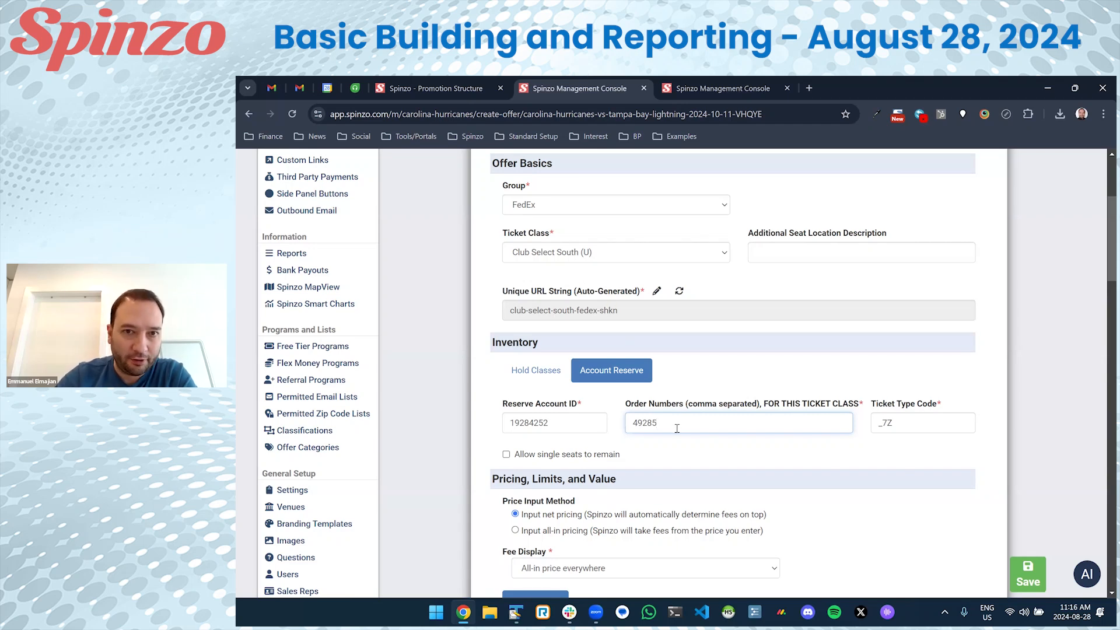
{"action": "left_click_drag", "start_coordinate": [670, 424], "coordinate": [631, 422]}
{"action": "left_click", "coordinate": [650, 448]}
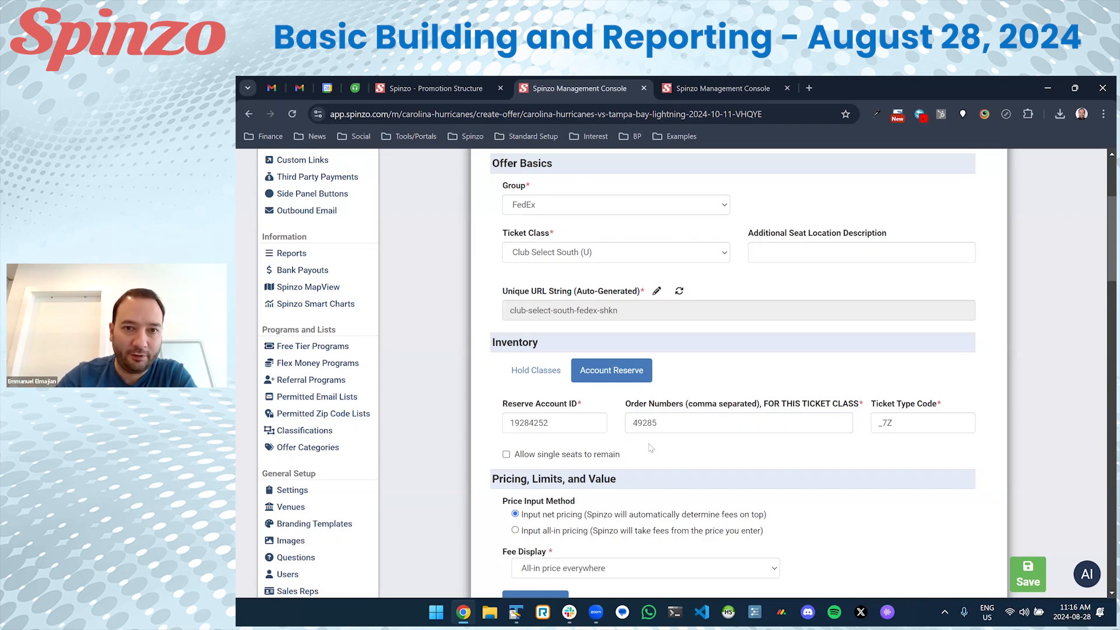
{"action": "left_click_drag", "start_coordinate": [662, 423], "coordinate": [635, 422]}
{"action": "left_click_drag", "start_coordinate": [554, 423], "coordinate": [508, 424]}
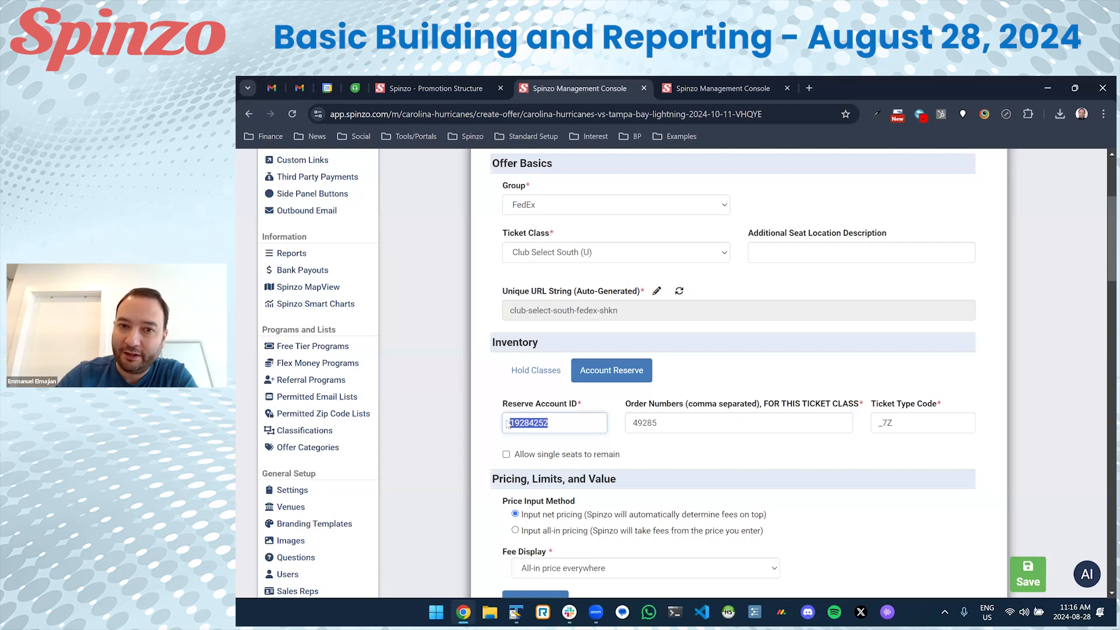
{"action": "left_click_drag", "start_coordinate": [663, 424], "coordinate": [626, 430]}
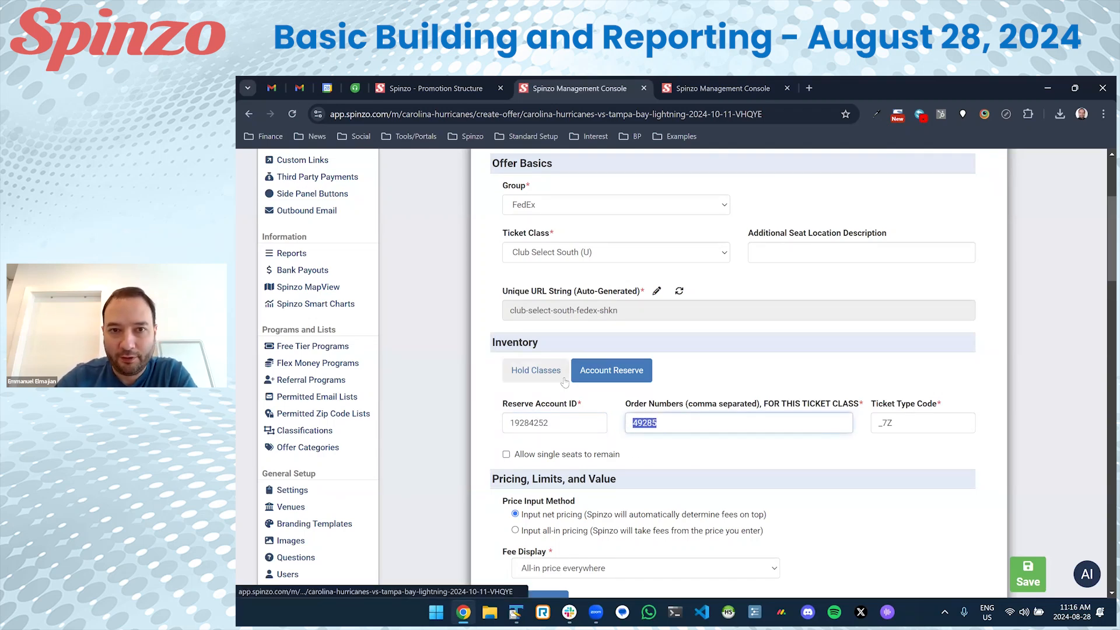
Go back to the Sales Event Overview and scroll to FedEx's Club Select North and Lower Level South offers.
{"action": "key", "text": "alt+Left"}
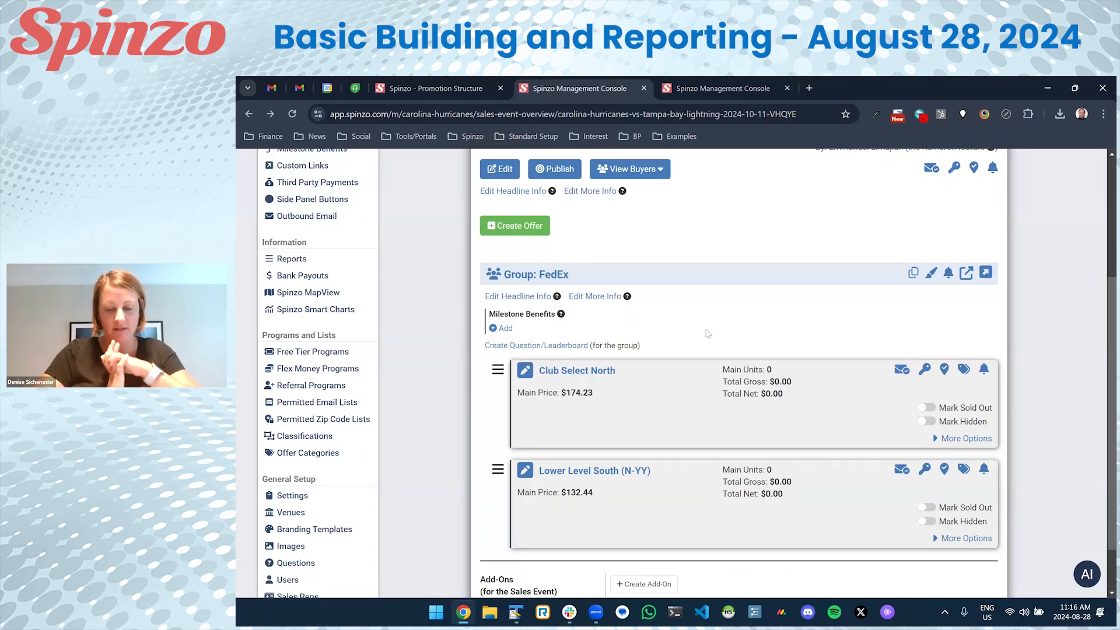
{"action": "scroll", "coordinate": [700, 338], "scroll_direction": "up", "scroll_amount": 3}
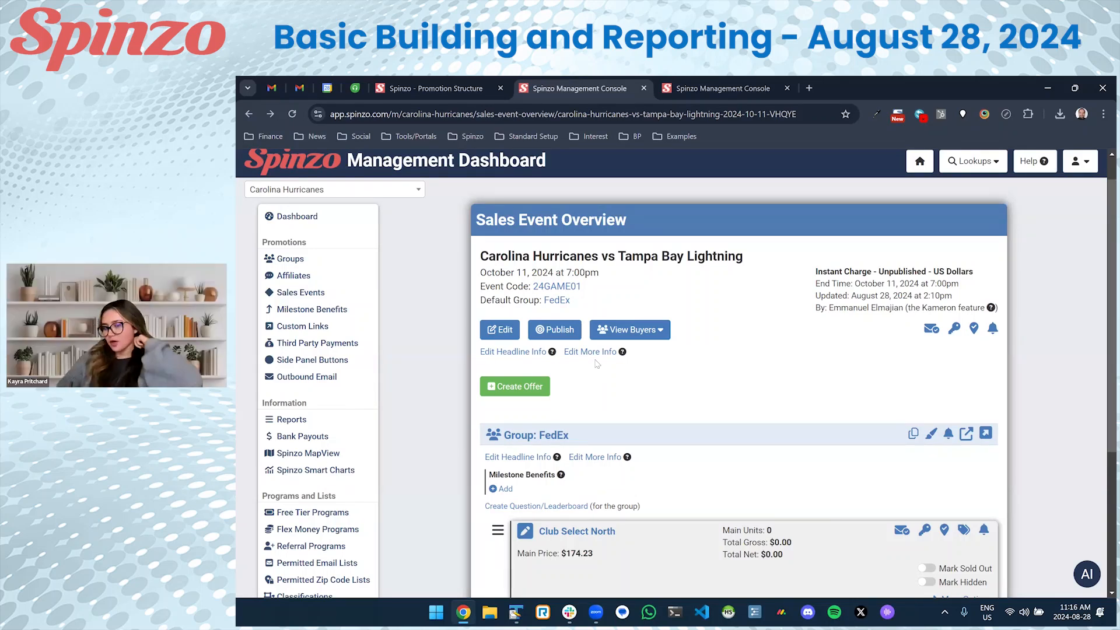
{"action": "scroll", "coordinate": [601, 358], "scroll_direction": "down", "scroll_amount": 2}
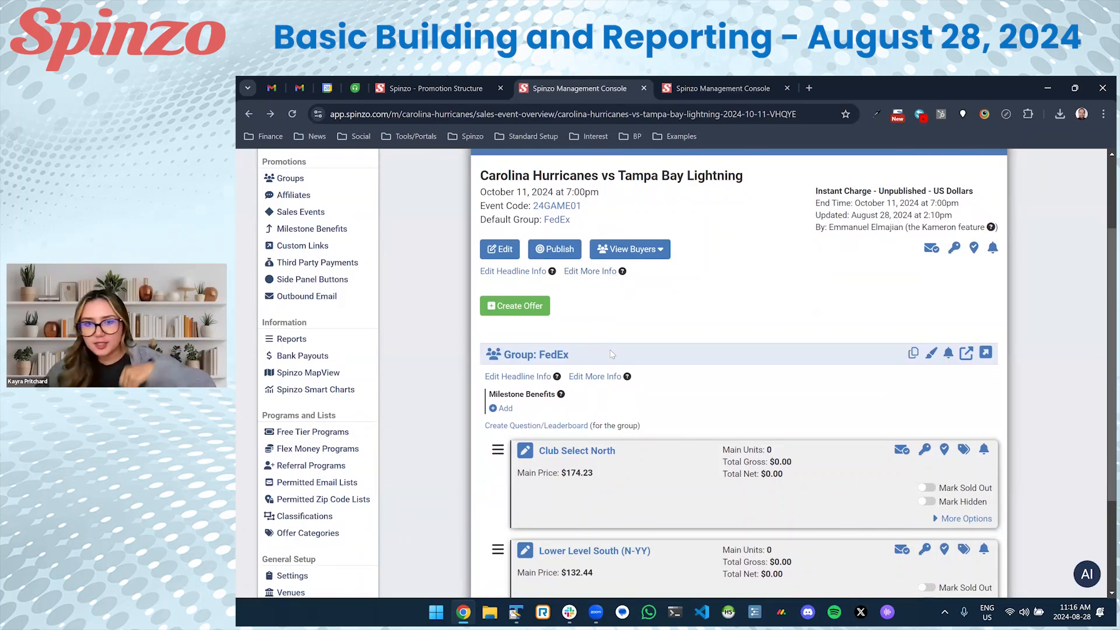
{"action": "scroll", "coordinate": [585, 290], "scroll_direction": "down", "scroll_amount": 3}
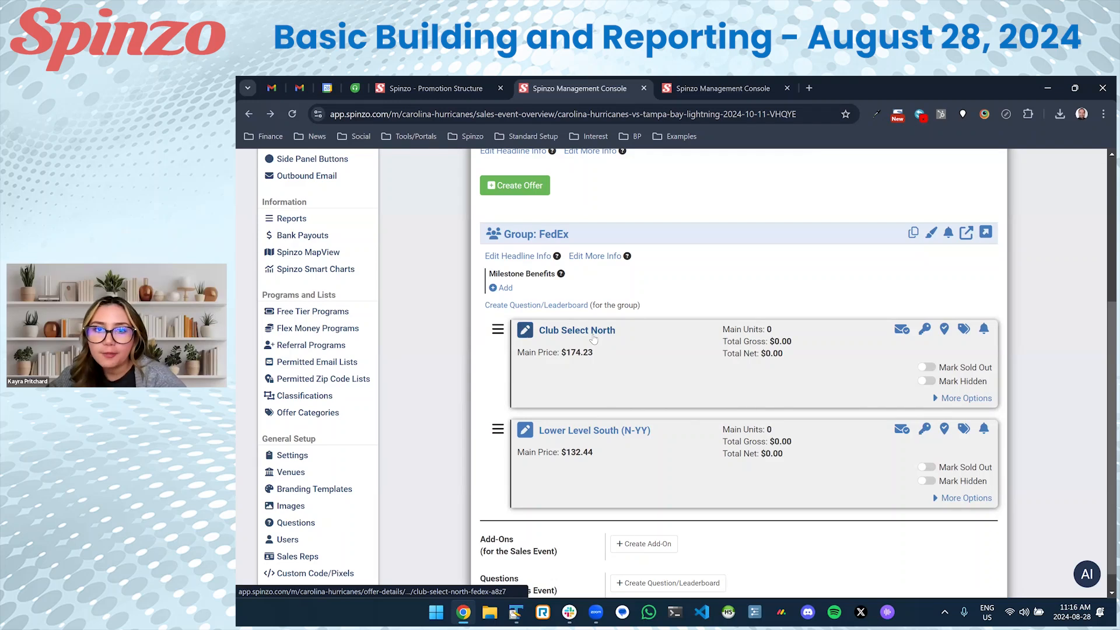
Open the Club Select North offer and enter a $5 absolute donation amount.
{"action": "left_click", "coordinate": [592, 334]}
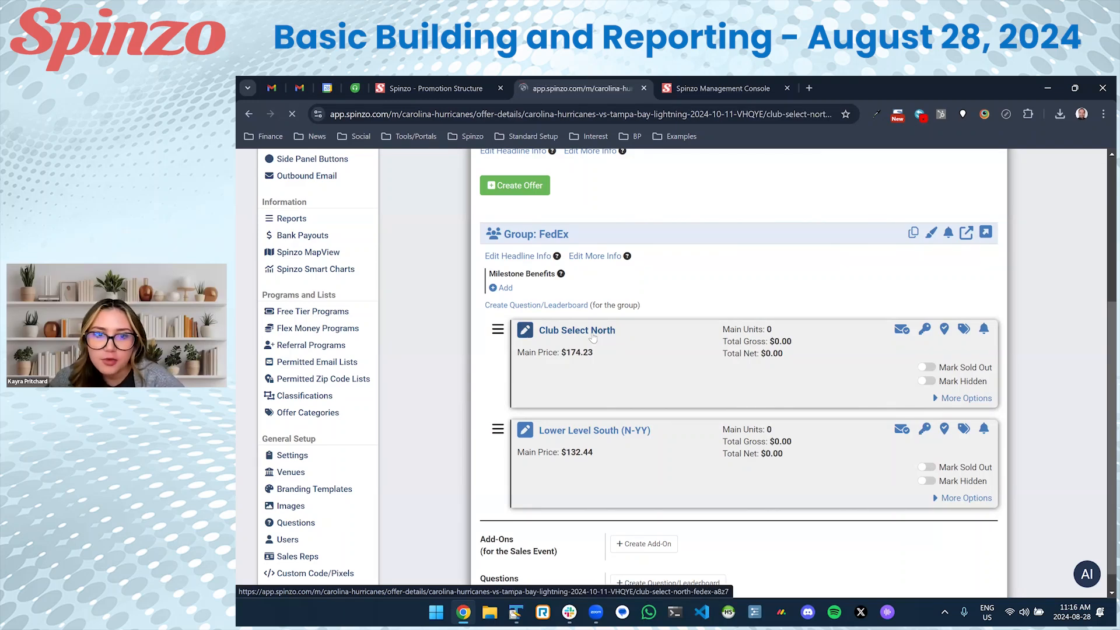
{"action": "scroll", "coordinate": [595, 343], "scroll_direction": "down", "scroll_amount": 10}
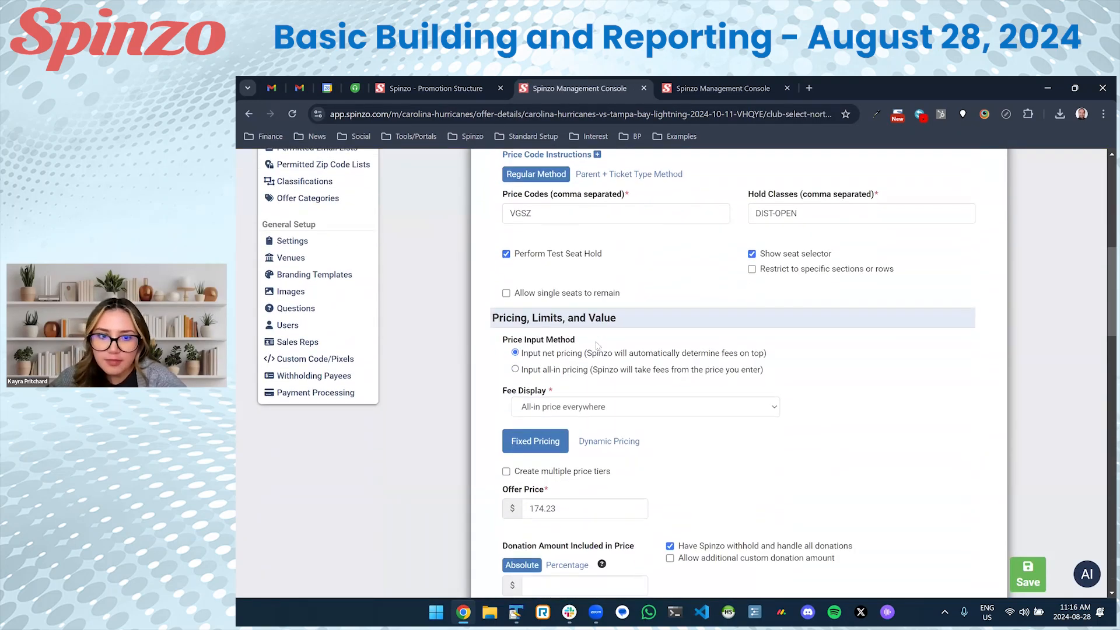
{"action": "scroll", "coordinate": [597, 345], "scroll_direction": "down", "scroll_amount": 3}
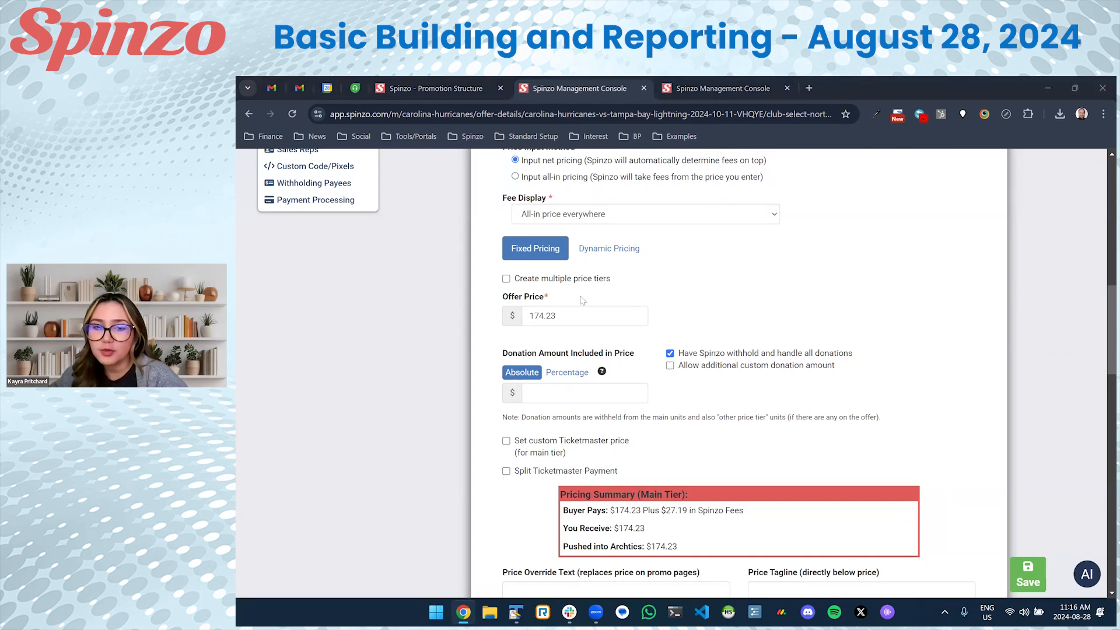
{"action": "left_click", "coordinate": [549, 390]}
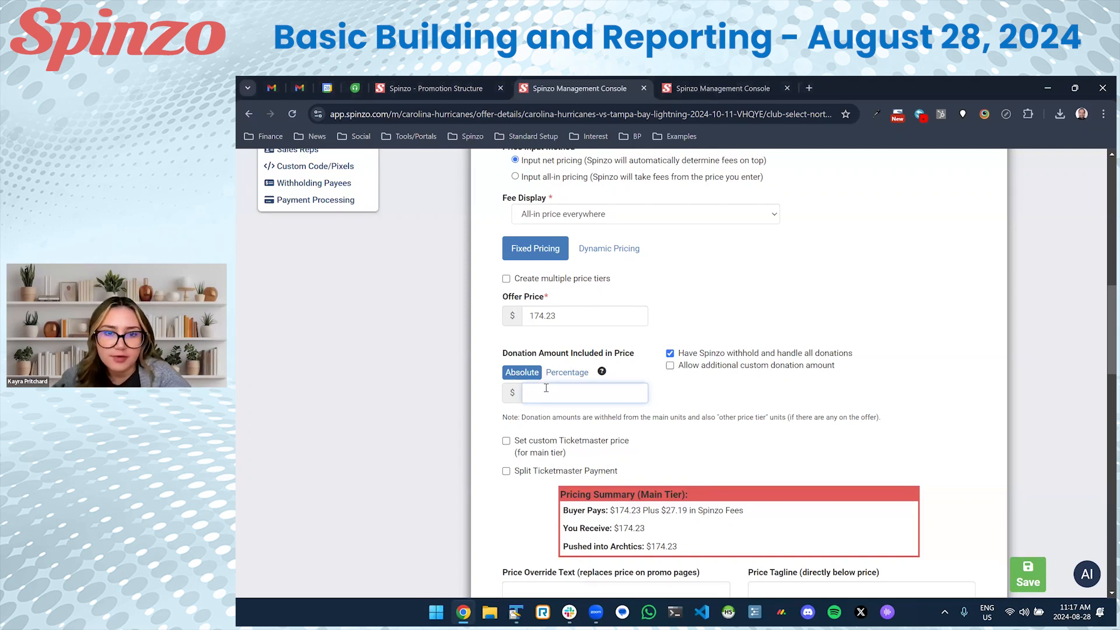
{"action": "type", "text": "5"}
Change the offer price from 174.23 to 179.23 to cover the donation.
{"action": "left_click_drag", "start_coordinate": [548, 386], "coordinate": [512, 392]}
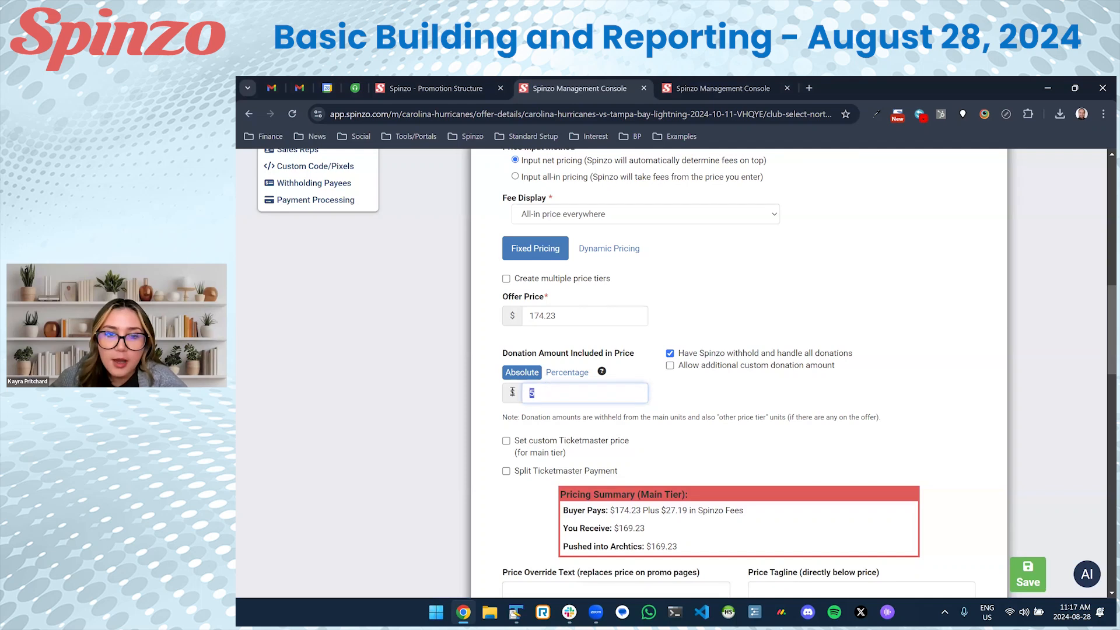
{"action": "left_click_drag", "start_coordinate": [541, 317], "coordinate": [545, 319]}
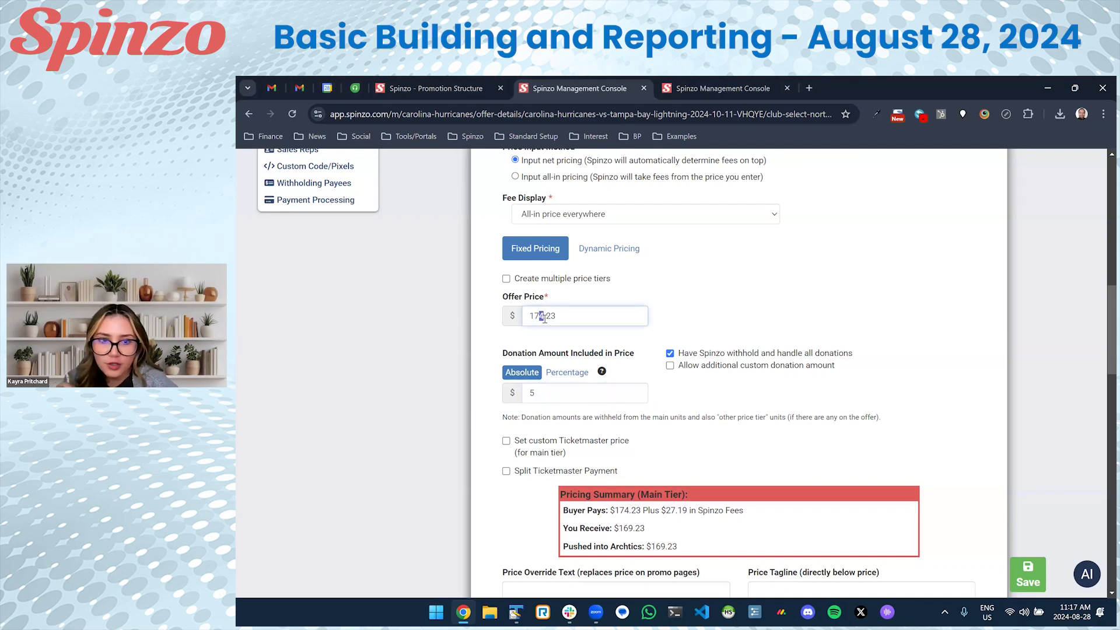
{"action": "type", "text": "9"}
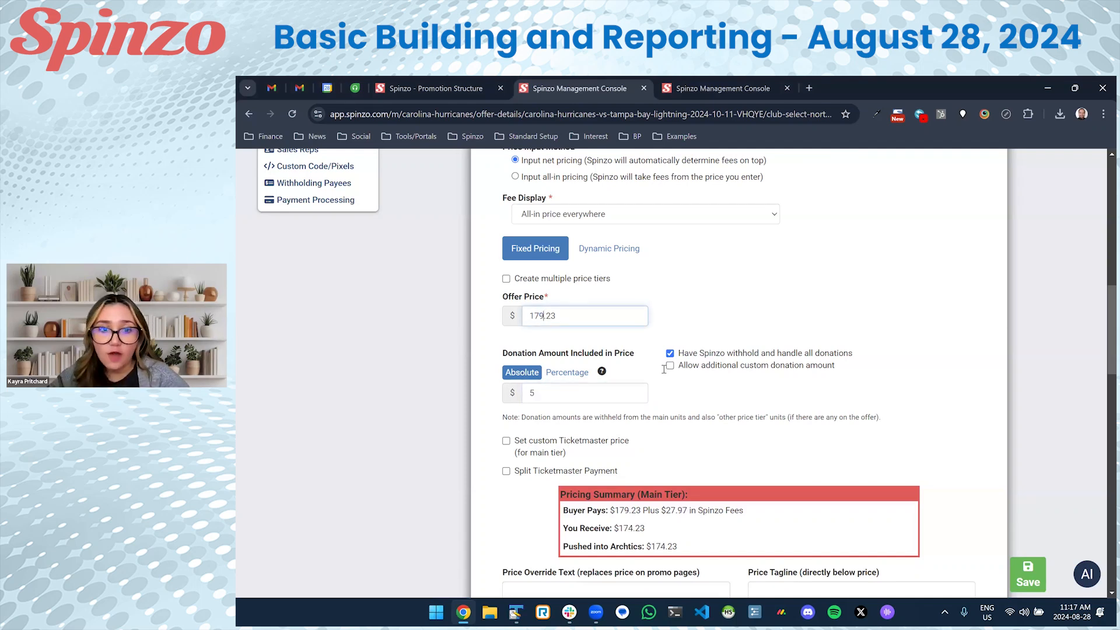
{"action": "double_click", "coordinate": [523, 318]}
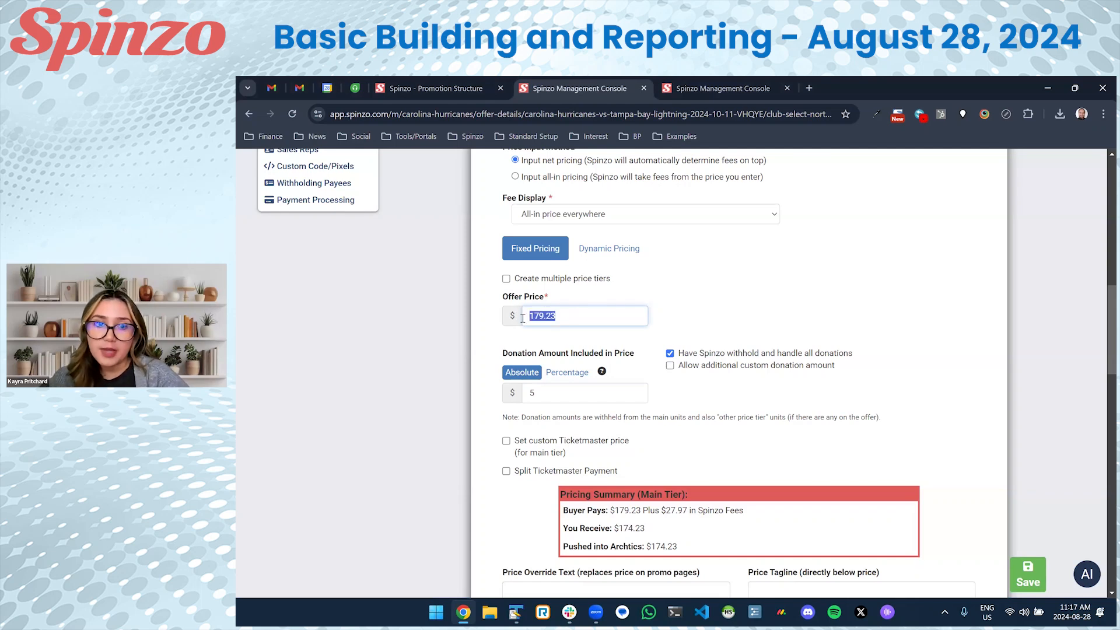
{"action": "left_click", "coordinate": [495, 339]}
{"action": "scroll", "coordinate": [557, 324], "scroll_direction": "down", "scroll_amount": 1}
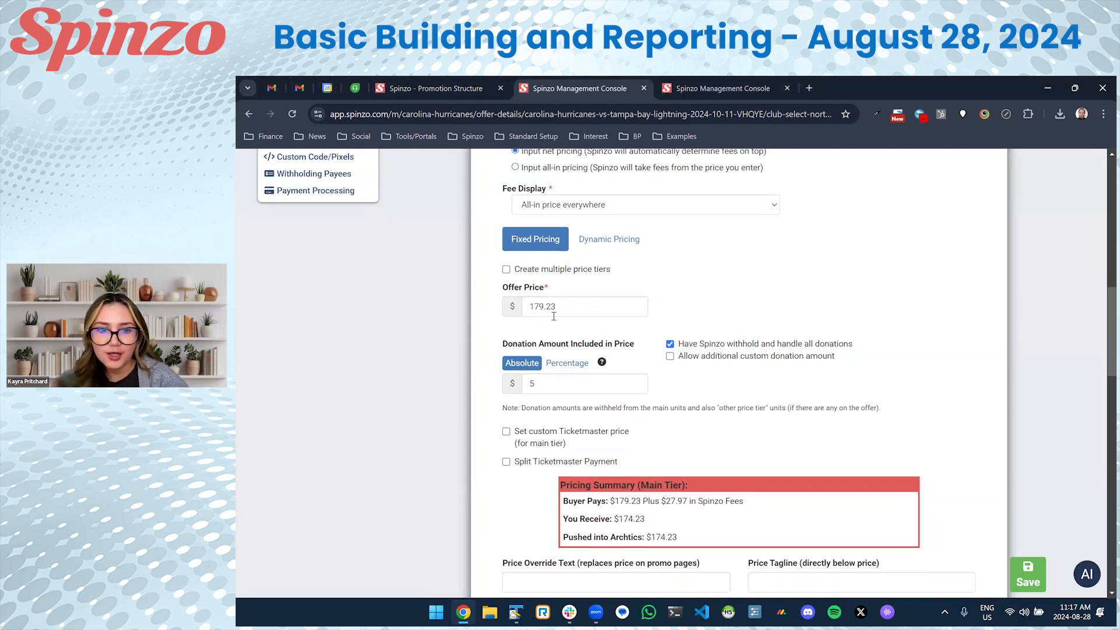
{"action": "double_click", "coordinate": [525, 278]}
{"action": "left_click", "coordinate": [489, 301]}
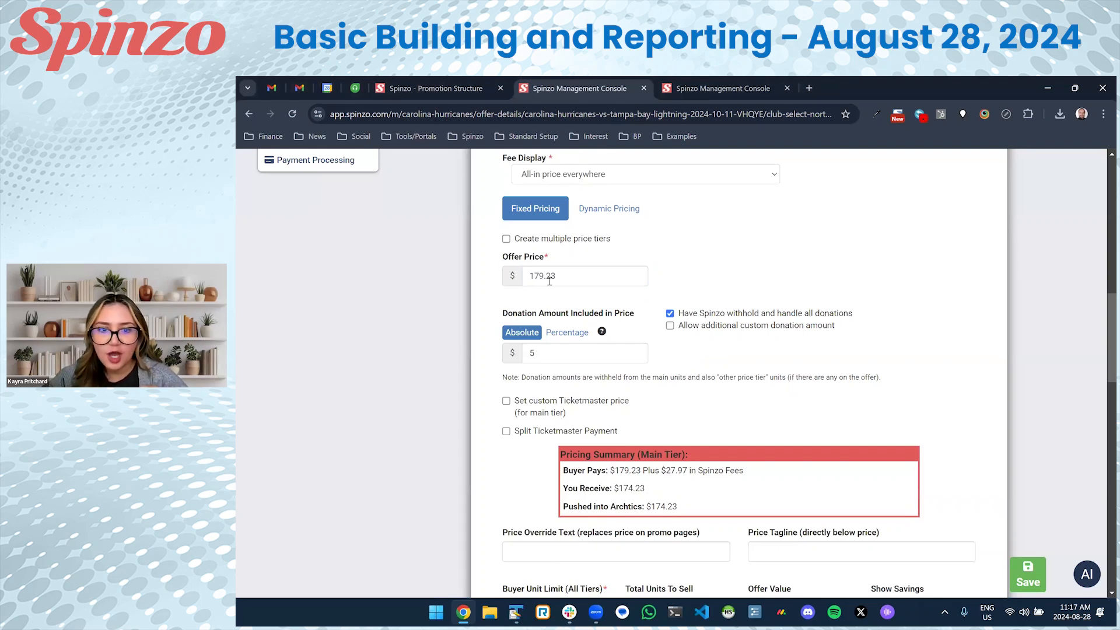
{"action": "double_click", "coordinate": [534, 354]}
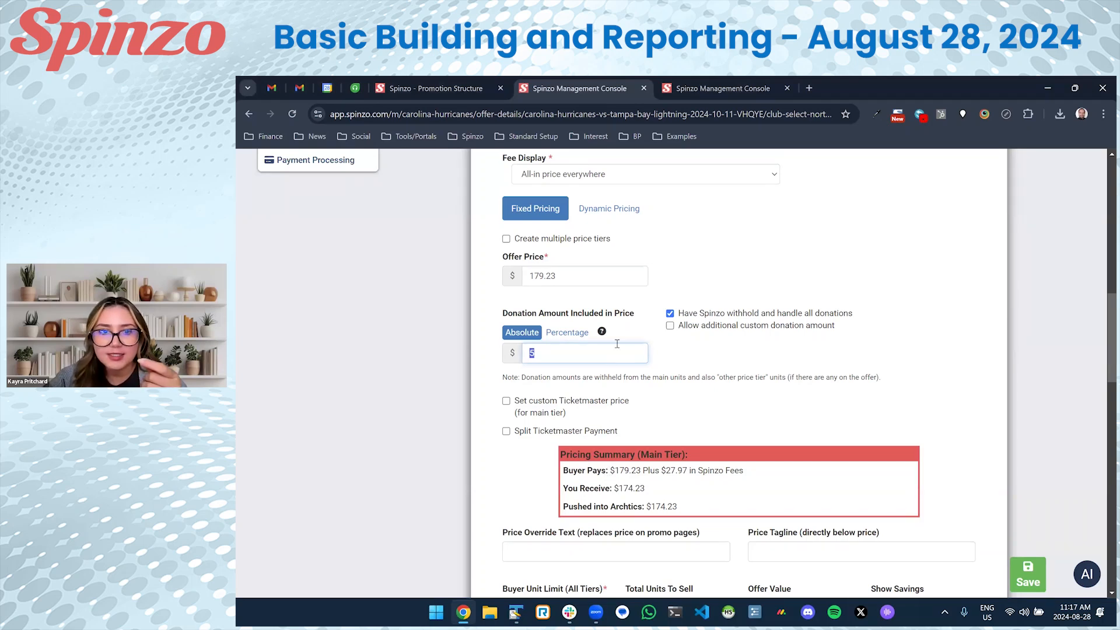
Confirm the 179.23 price against the included-donation note and save the offer.
{"action": "left_click", "coordinate": [567, 272]}
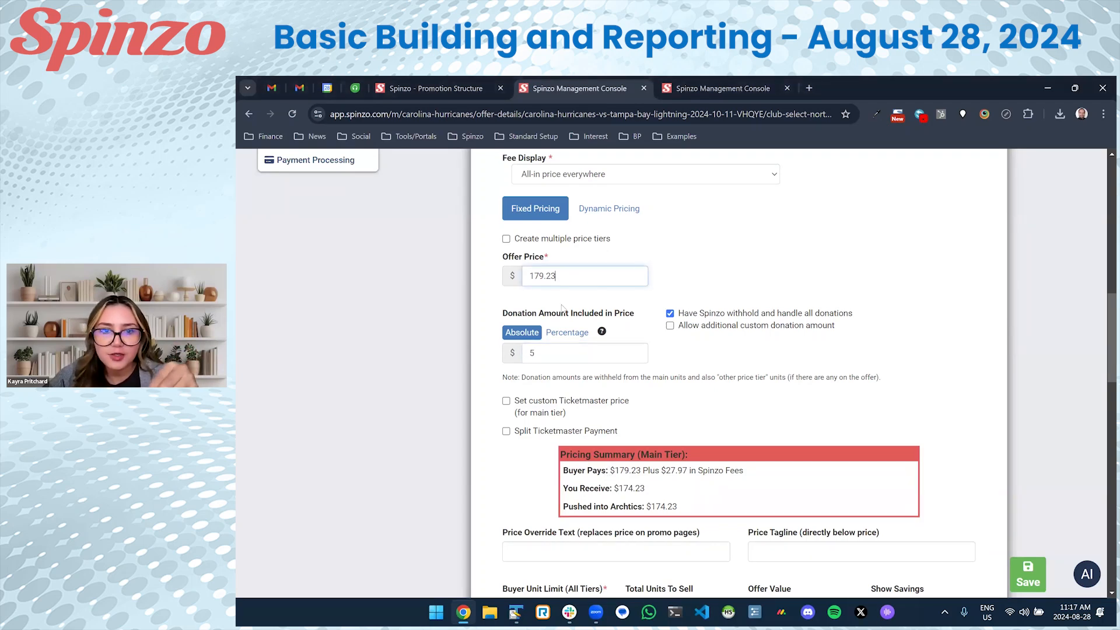
{"action": "left_click_drag", "start_coordinate": [633, 315], "coordinate": [571, 315]}
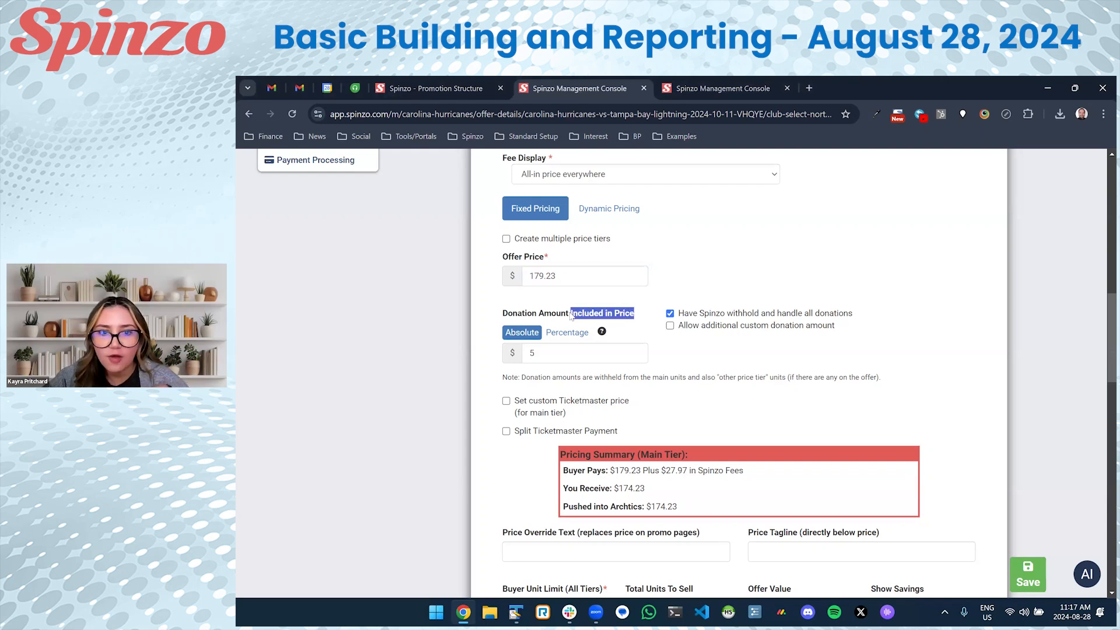
{"action": "left_click_drag", "start_coordinate": [537, 277], "coordinate": [544, 277]}
{"action": "type", "text": "4"}
{"action": "key", "text": "BackSpace"}
{"action": "type", "text": "9"}
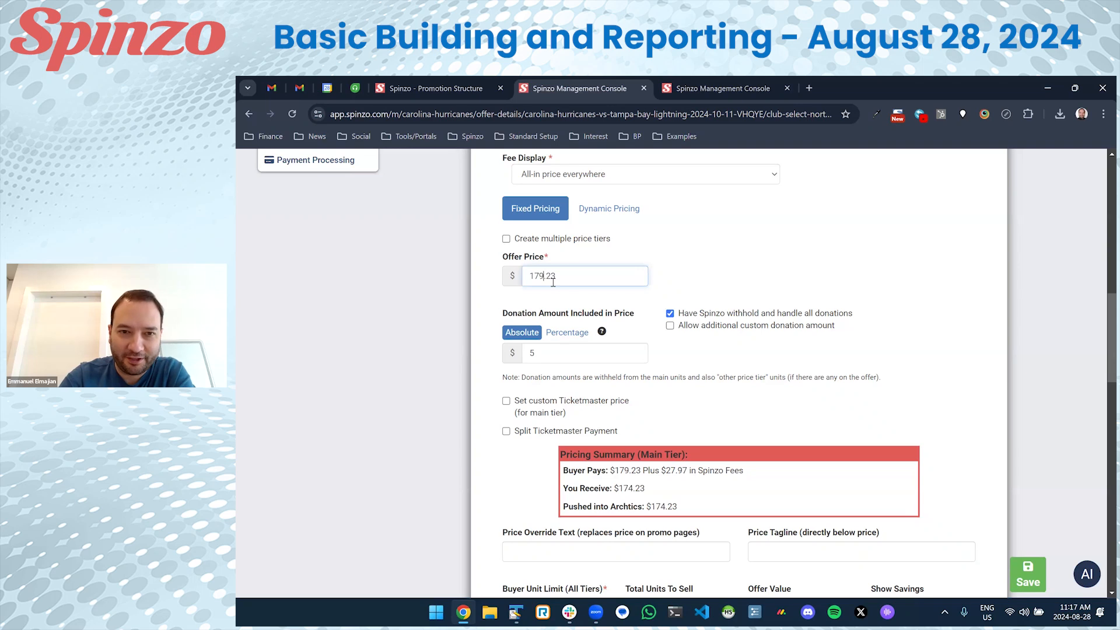
{"action": "left_click_drag", "start_coordinate": [564, 276], "coordinate": [522, 283]}
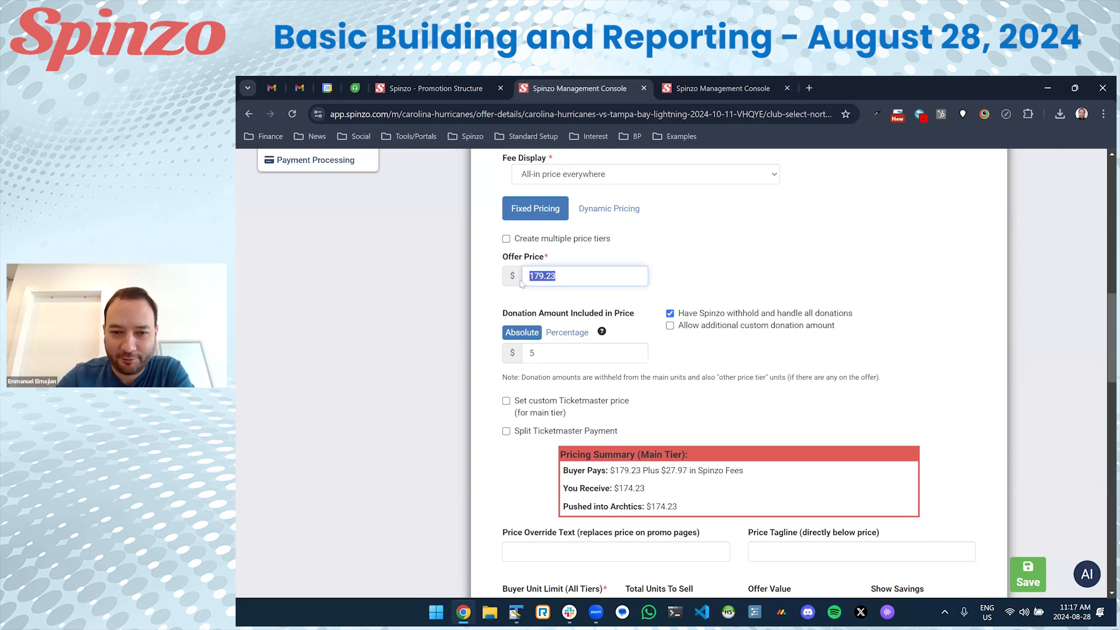
{"action": "left_click", "coordinate": [687, 372]}
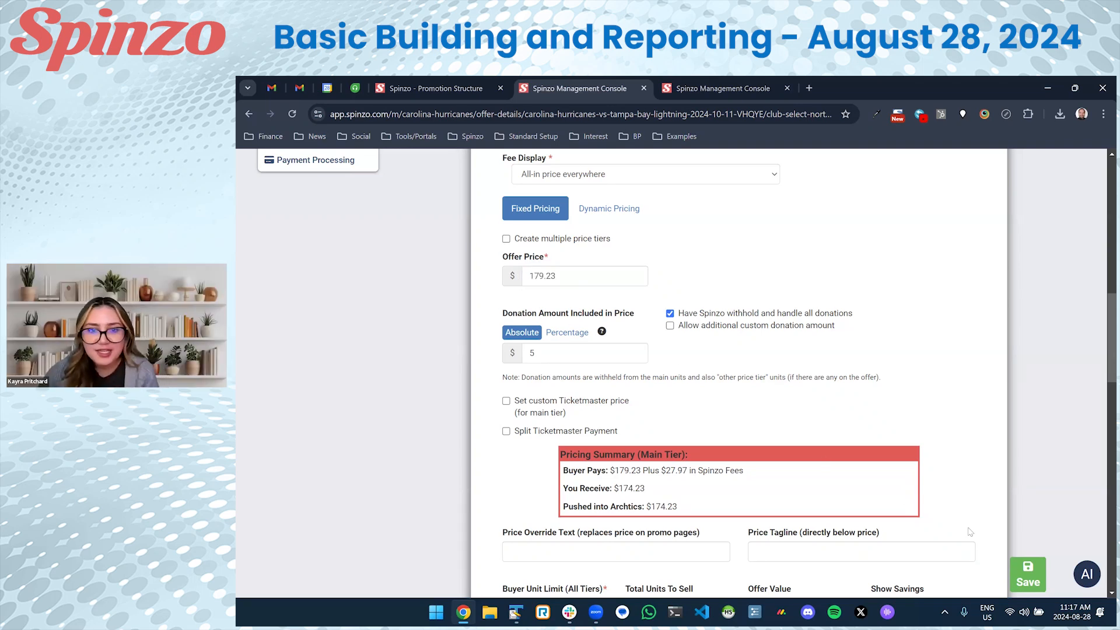
{"action": "left_click", "coordinate": [1033, 579]}
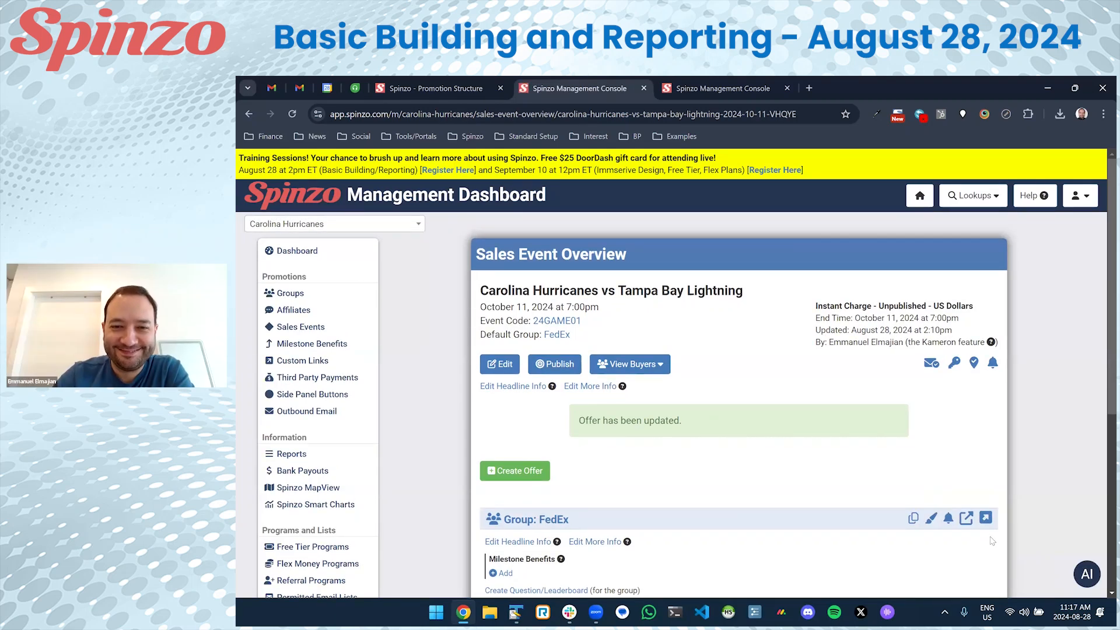
Open the Lower Level South (N-YY) offer, add a $5 donation and raise the price to 137.44.
{"action": "scroll", "coordinate": [933, 525], "scroll_direction": "down", "scroll_amount": 3}
{"action": "scroll", "coordinate": [795, 486], "scroll_direction": "down", "scroll_amount": 2}
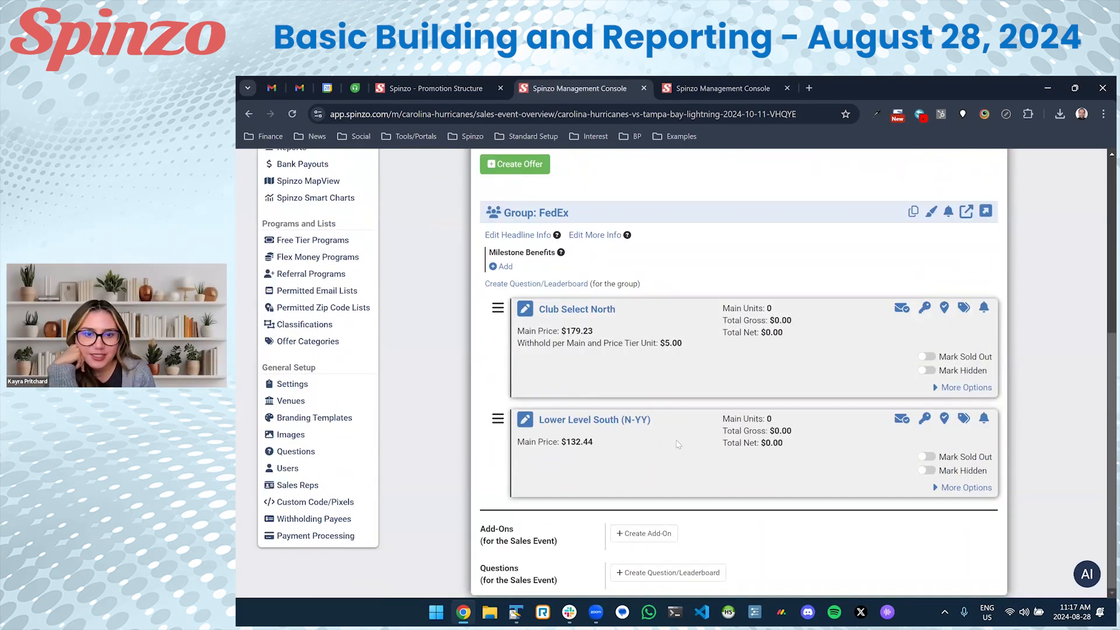
{"action": "left_click_drag", "start_coordinate": [681, 344], "coordinate": [518, 335]}
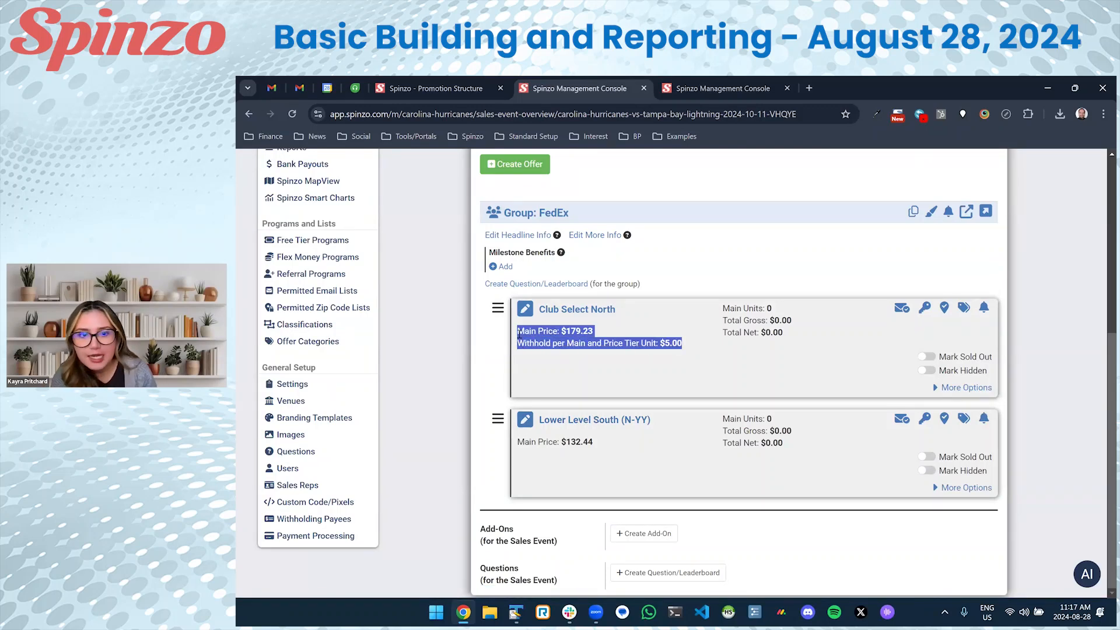
{"action": "left_click", "coordinate": [591, 425]}
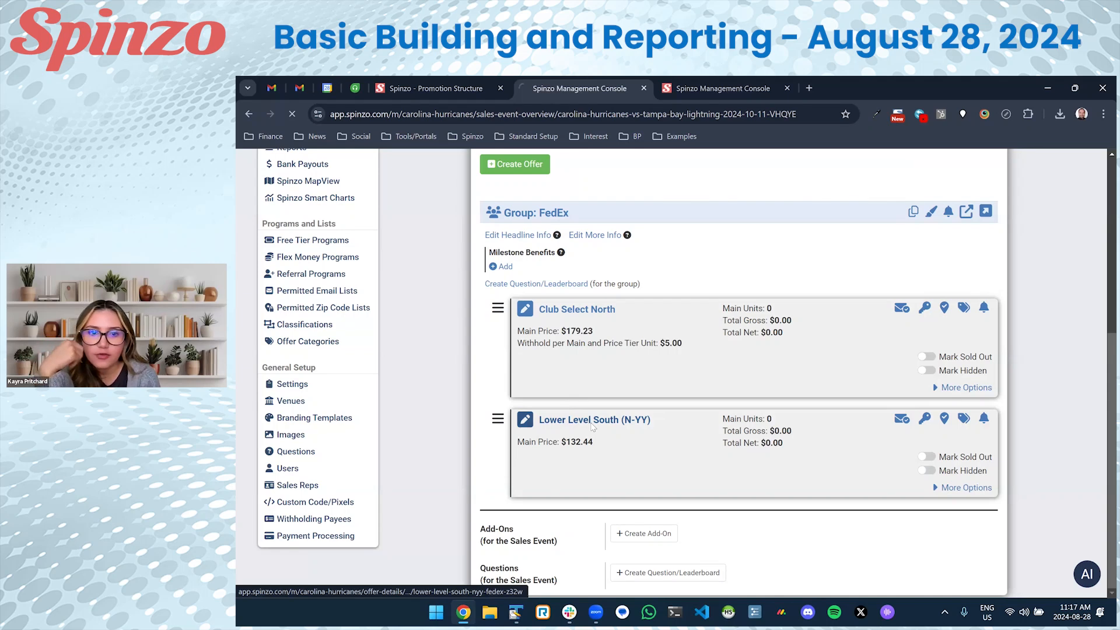
{"action": "scroll", "coordinate": [557, 336], "scroll_direction": "down", "scroll_amount": 10}
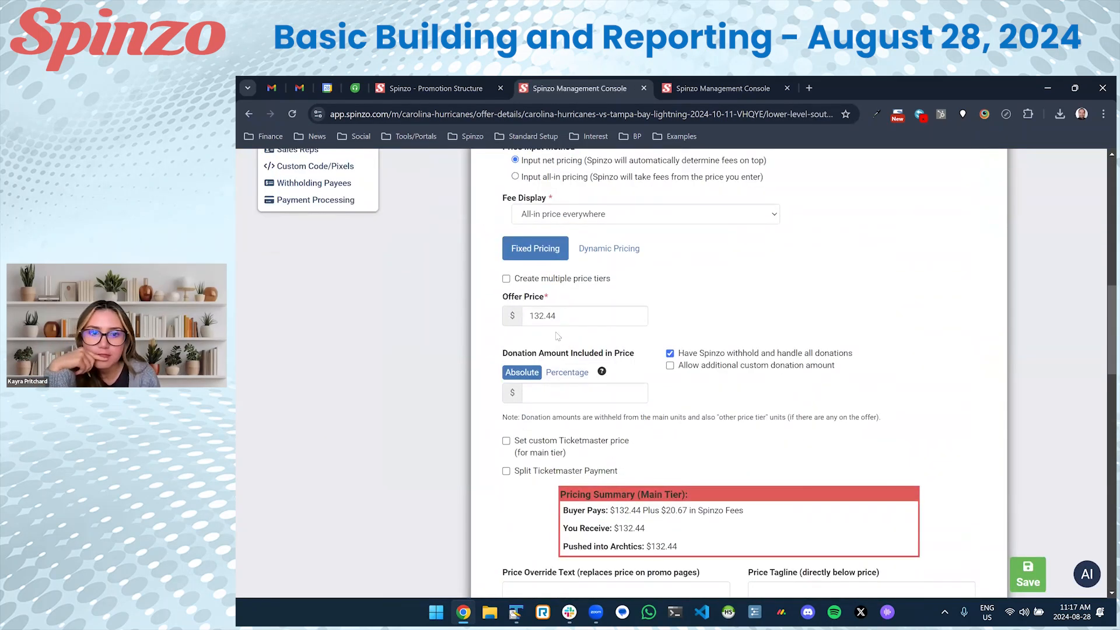
{"action": "left_click", "coordinate": [559, 392]}
{"action": "type", "text": "5"}
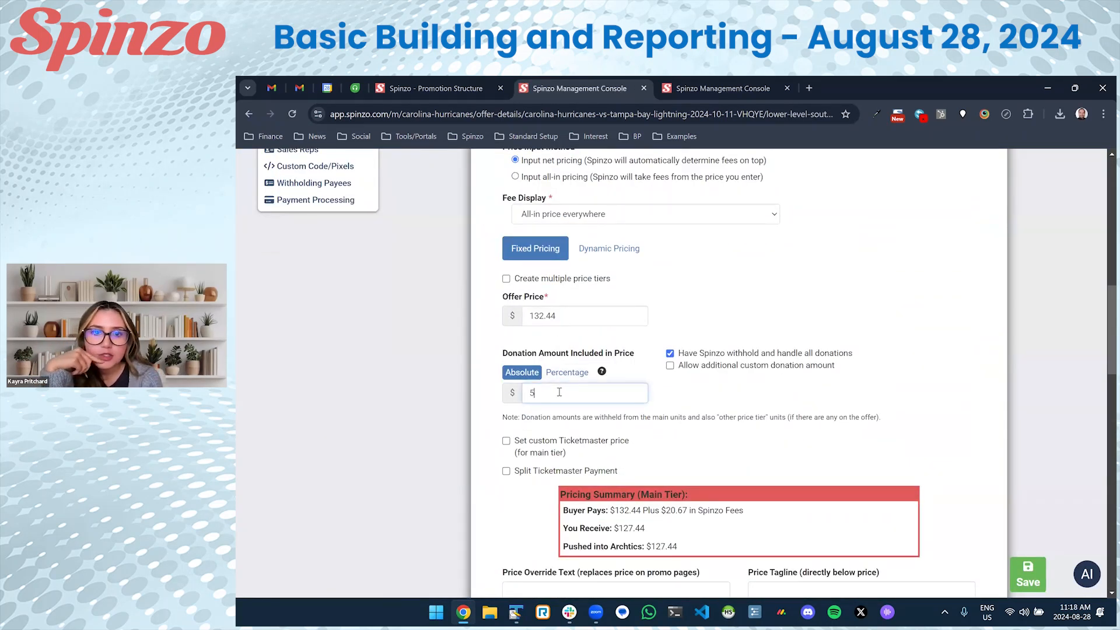
{"action": "left_click", "coordinate": [543, 320]}
{"action": "key", "text": "BackSpace"}
{"action": "type", "text": "7"}
{"action": "left_click", "coordinate": [797, 399]}
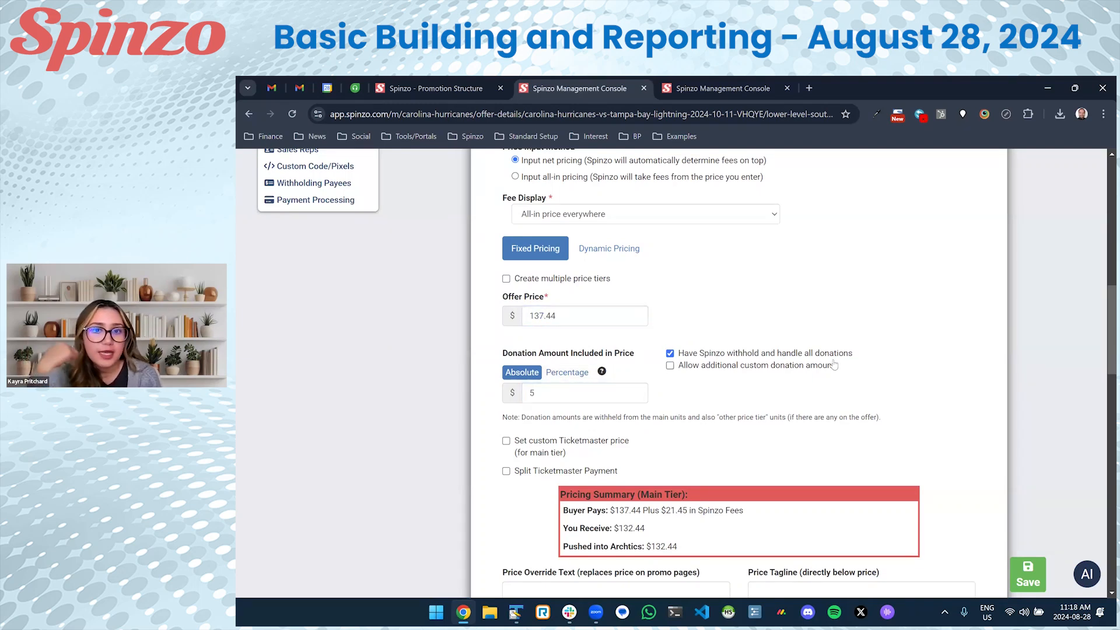
Keep Spinzo donation withholding on, turn off custom donation amounts, and save the offer.
{"action": "left_click_drag", "start_coordinate": [853, 354], "coordinate": [692, 349]}
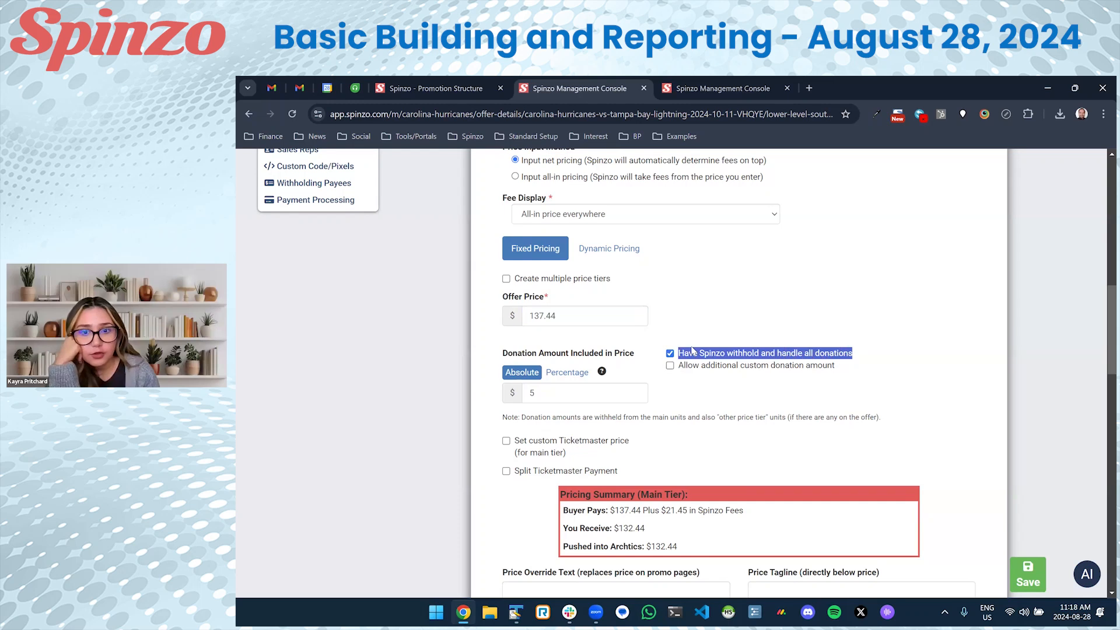
{"action": "left_click", "coordinate": [885, 350]}
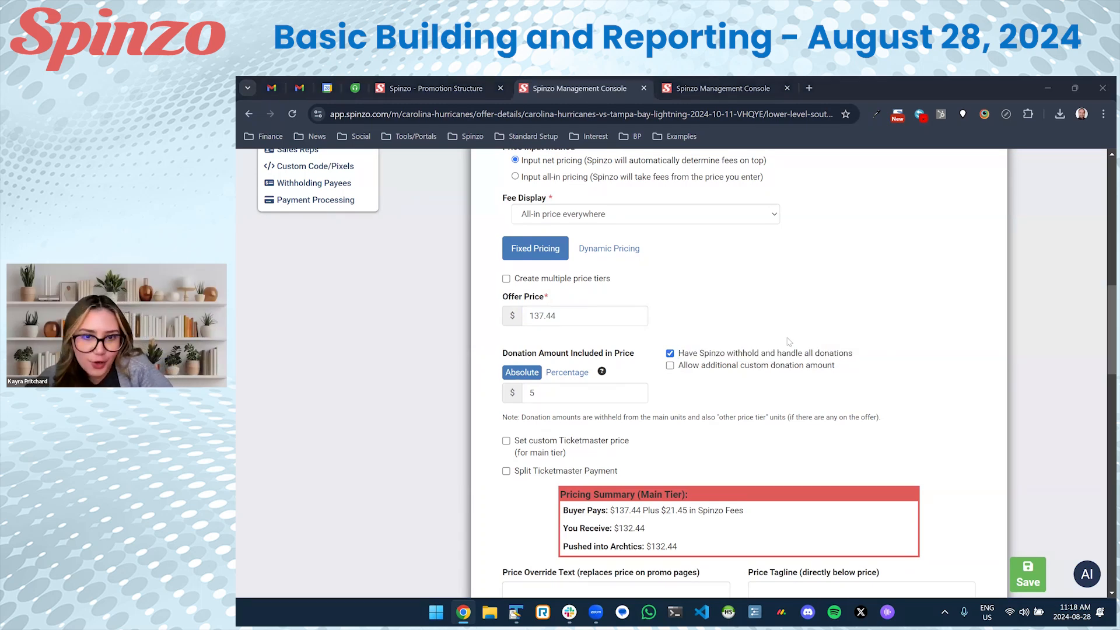
{"action": "scroll", "coordinate": [788, 336], "scroll_direction": "down", "scroll_amount": 1}
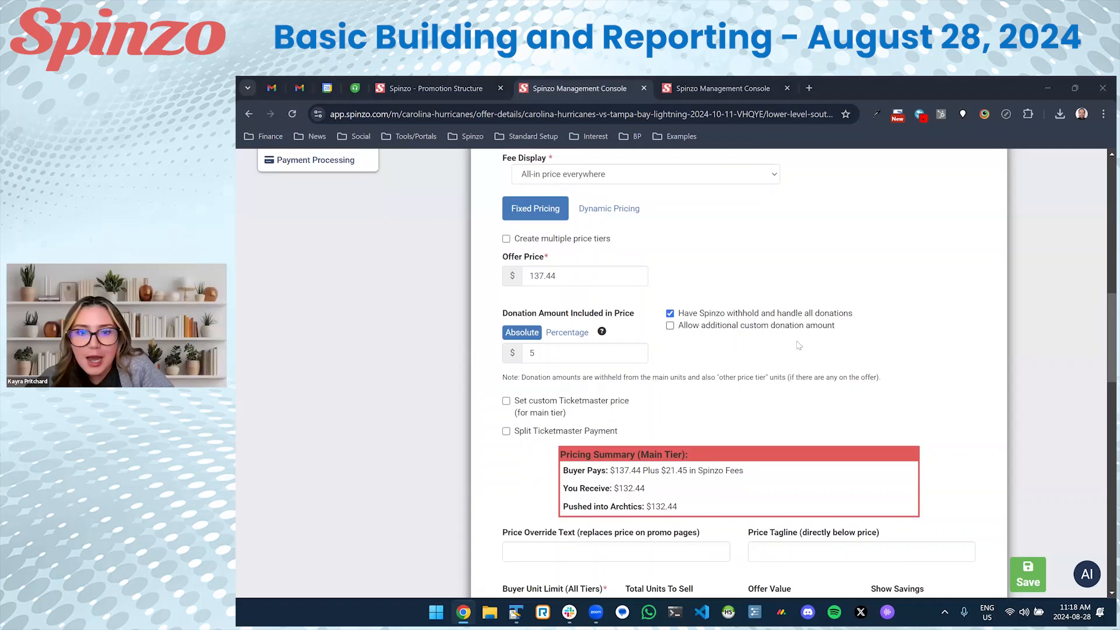
{"action": "left_click", "coordinate": [712, 315]}
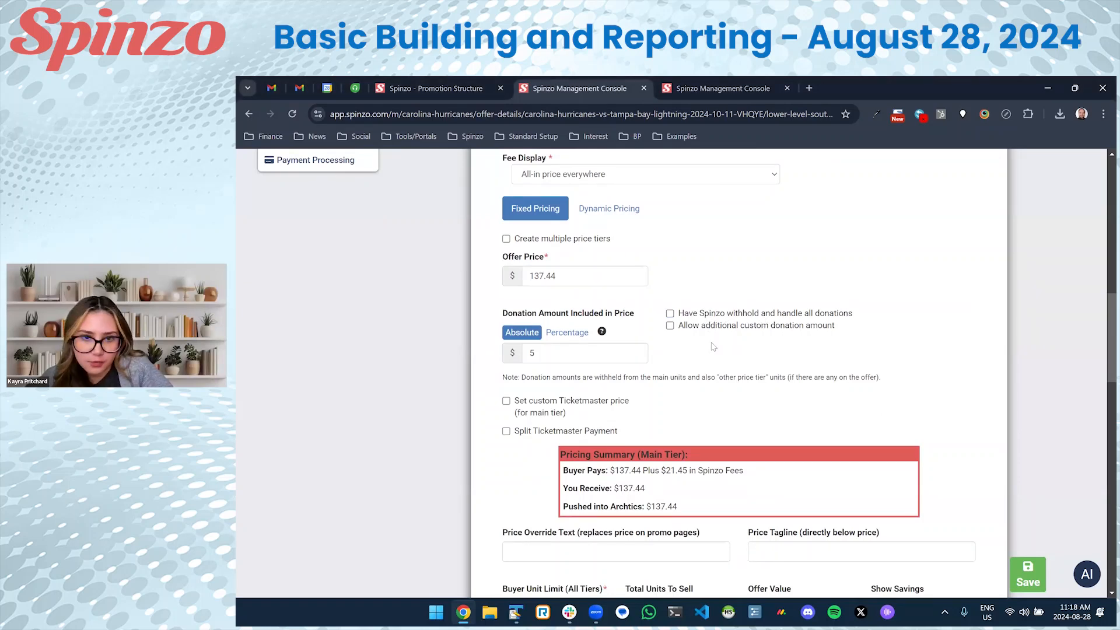
{"action": "left_click", "coordinate": [708, 315]}
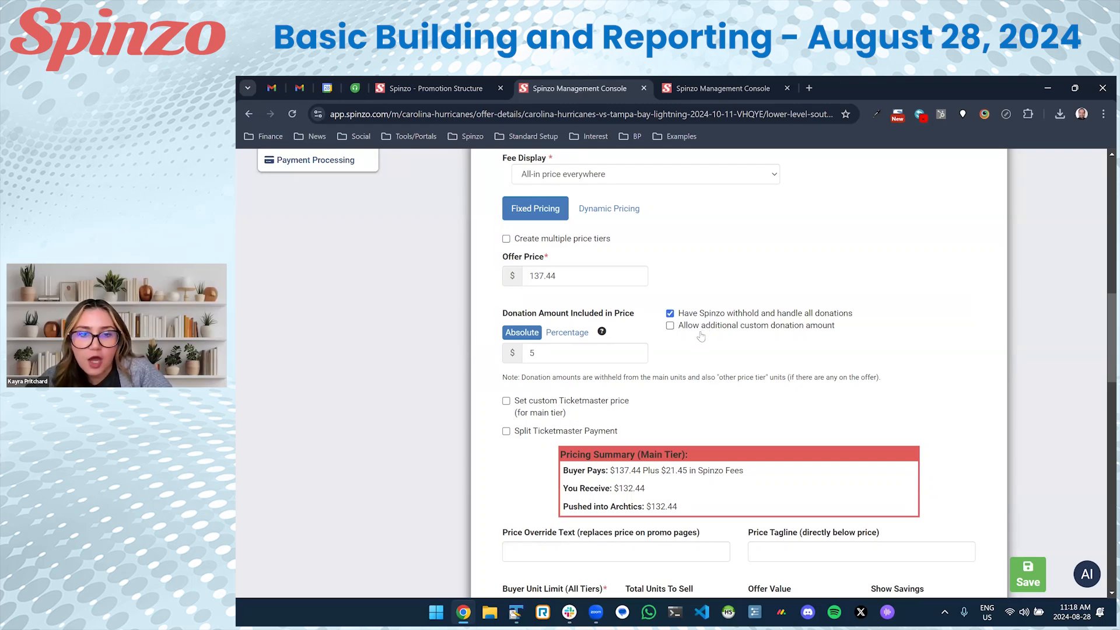
{"action": "left_click_drag", "start_coordinate": [835, 329], "coordinate": [705, 333]}
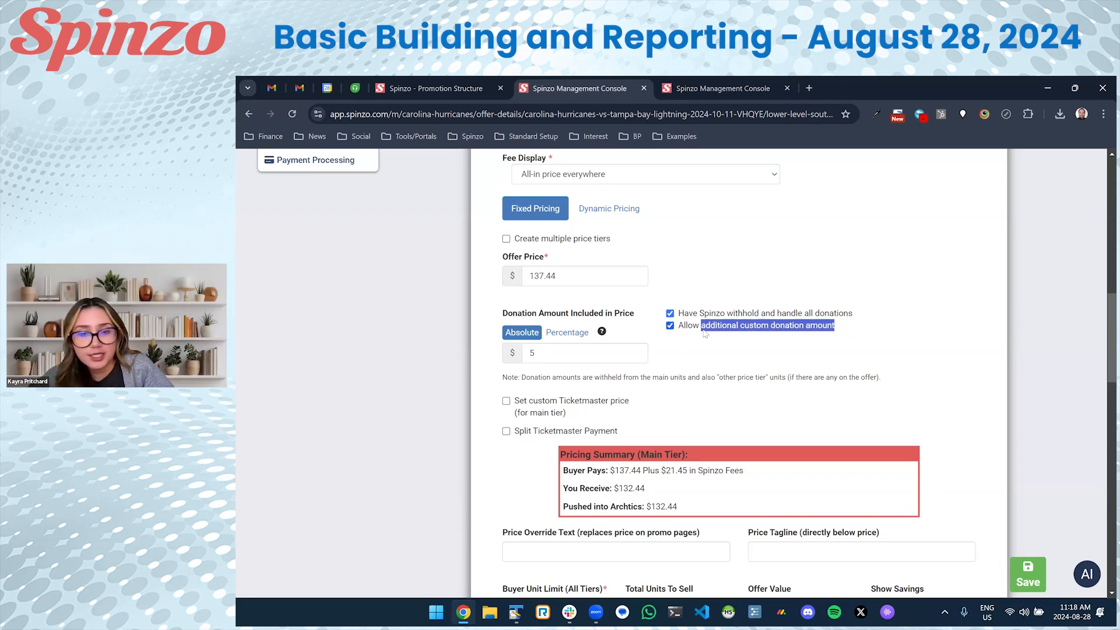
{"action": "left_click", "coordinate": [705, 333]}
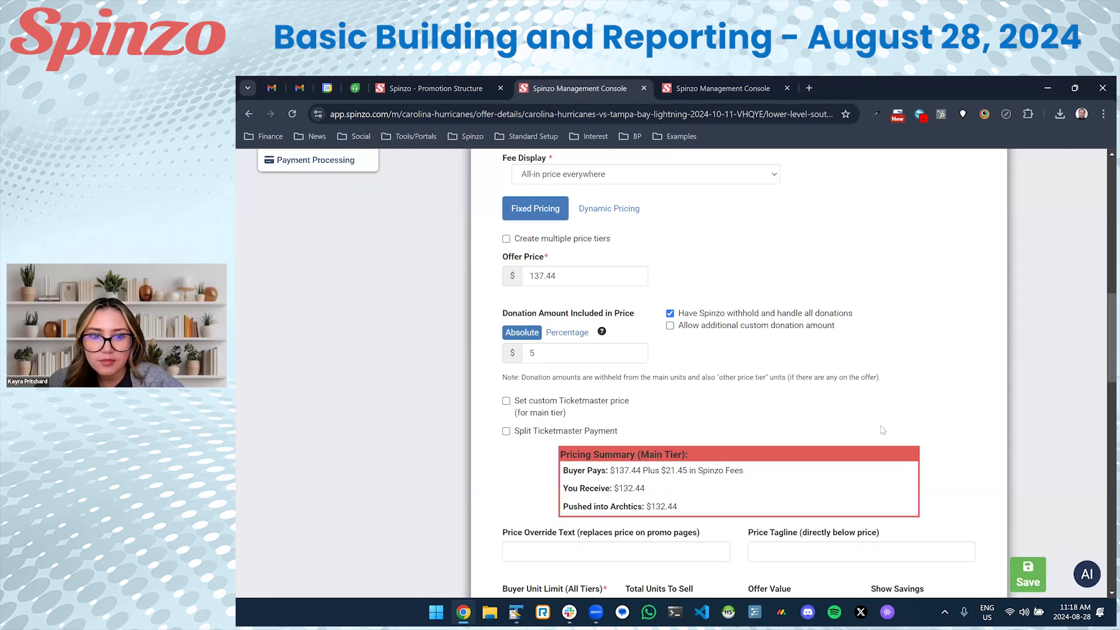
{"action": "left_click", "coordinate": [1021, 569]}
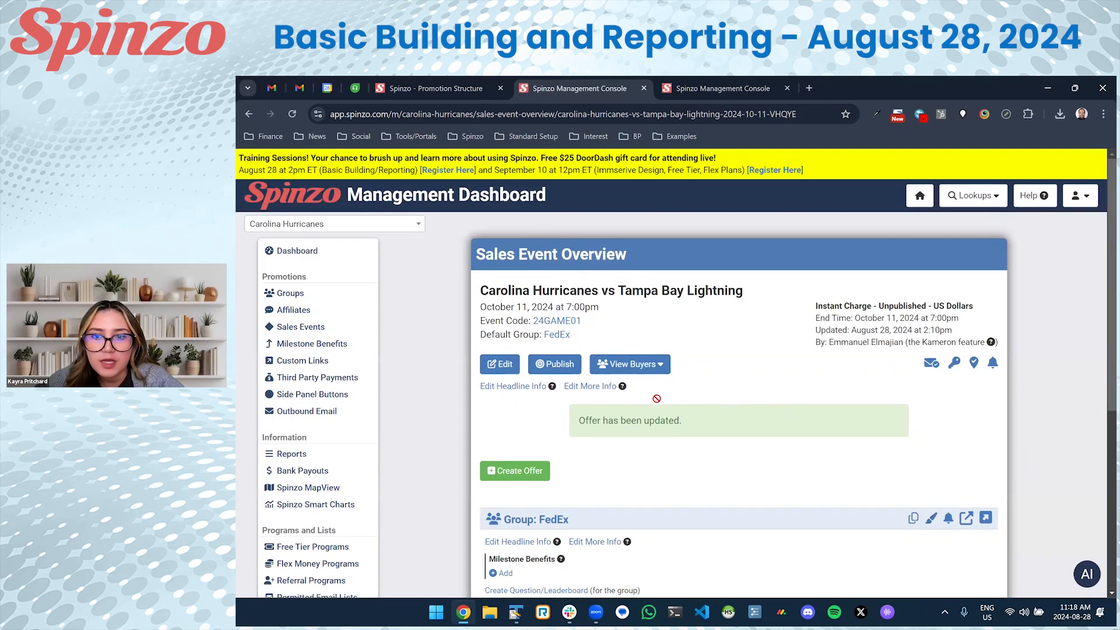
{"action": "scroll", "coordinate": [601, 401], "scroll_direction": "down", "scroll_amount": 3}
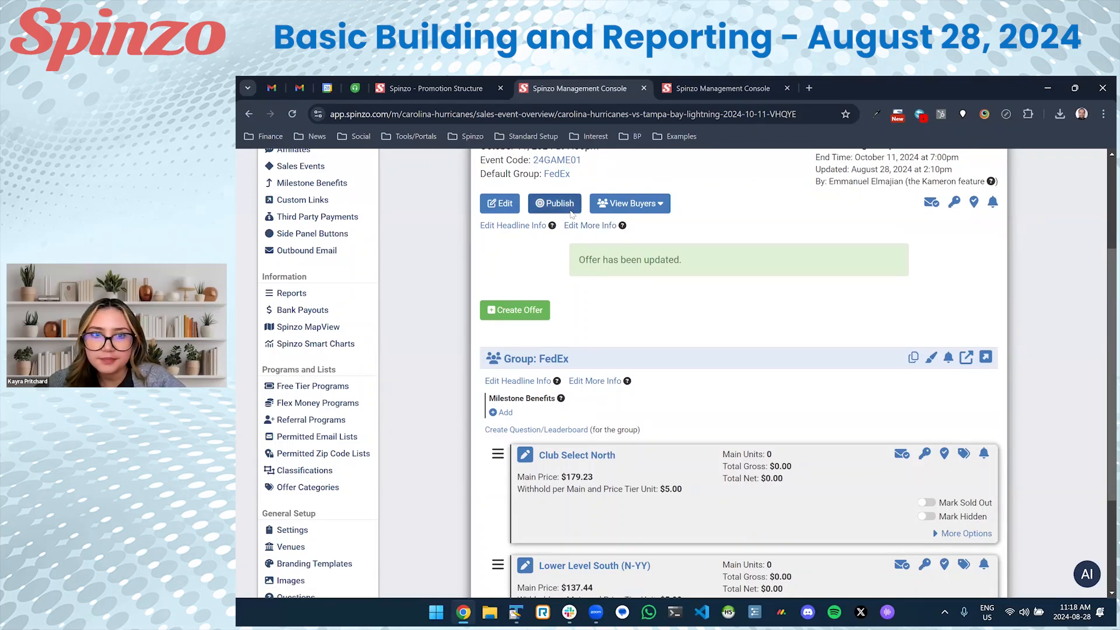
{"action": "scroll", "coordinate": [571, 213], "scroll_direction": "up", "scroll_amount": 2}
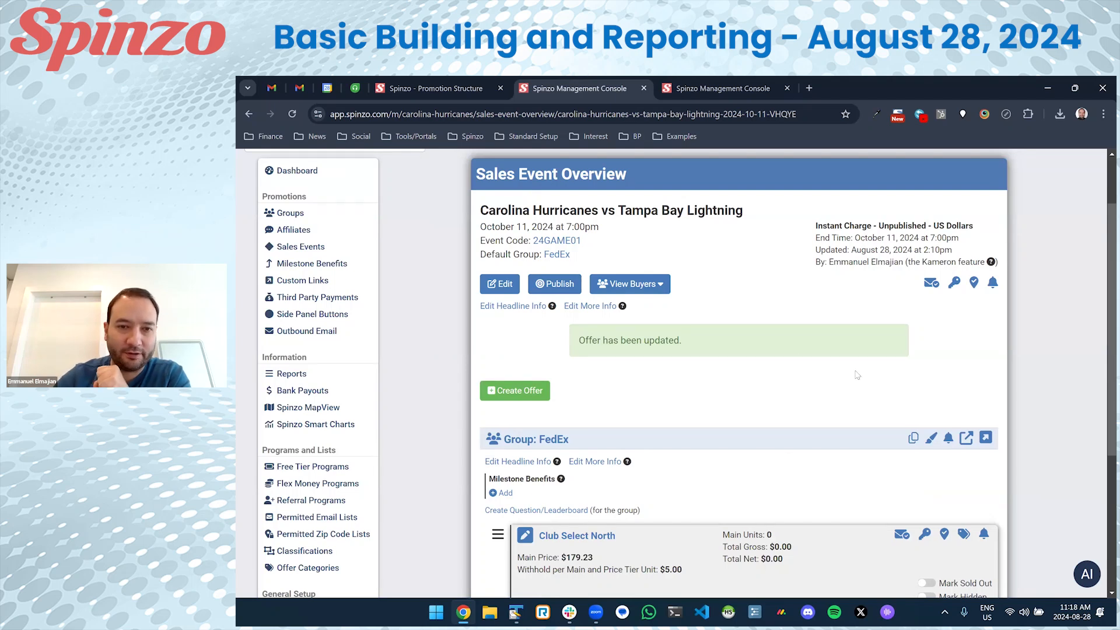
{"action": "left_click", "coordinate": [570, 295]}
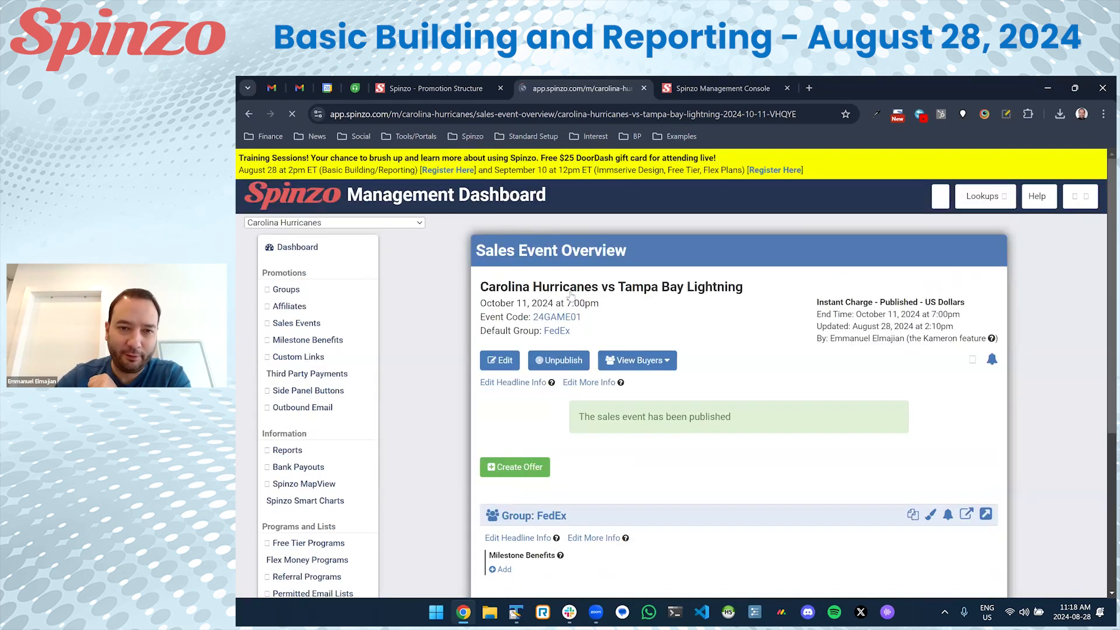
{"action": "scroll", "coordinate": [811, 443], "scroll_direction": "down", "scroll_amount": 1}
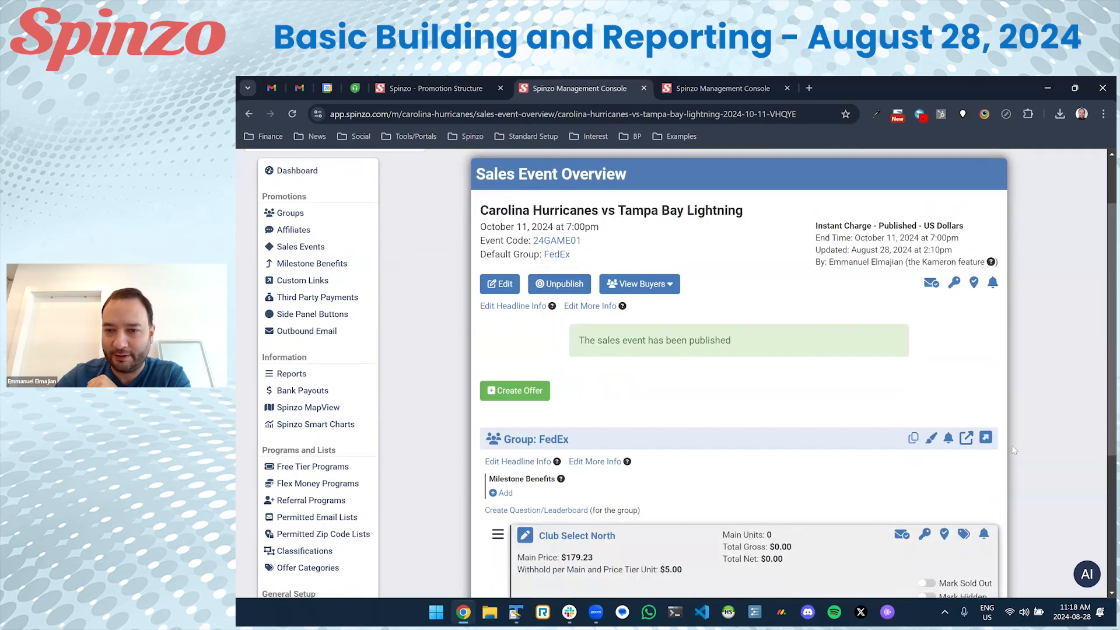
Review the FedEx public event page, with offer fees $207.20 and $158.89 and $0.00 raised, then return to the console.
{"action": "left_click", "coordinate": [986, 439]}
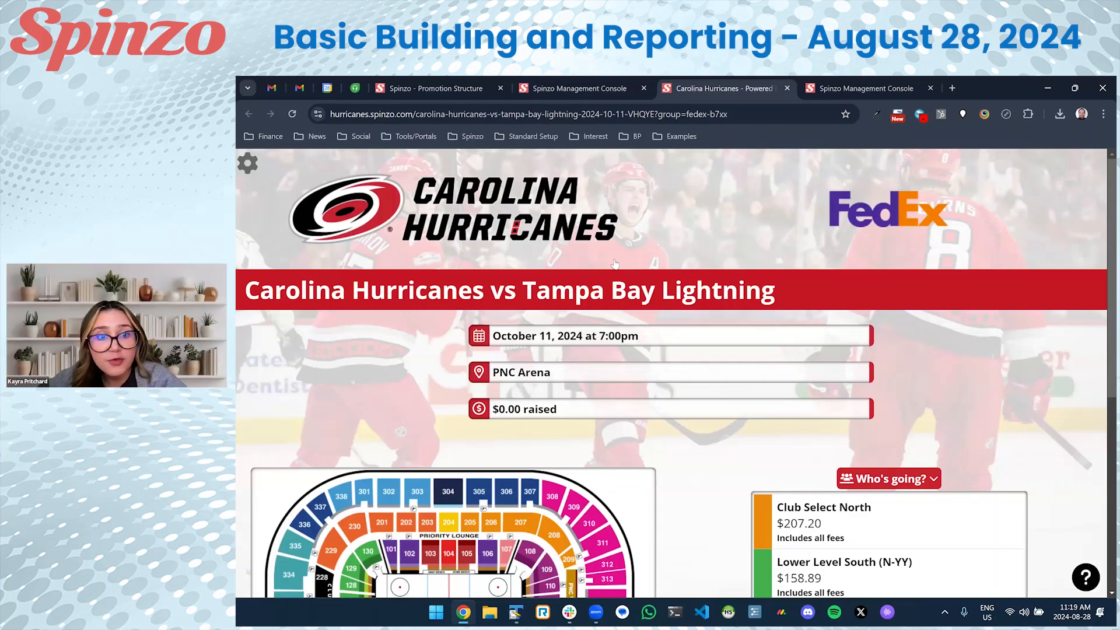
{"action": "scroll", "coordinate": [614, 263], "scroll_direction": "down", "scroll_amount": 2}
{"action": "scroll", "coordinate": [579, 280], "scroll_direction": "up", "scroll_amount": 1}
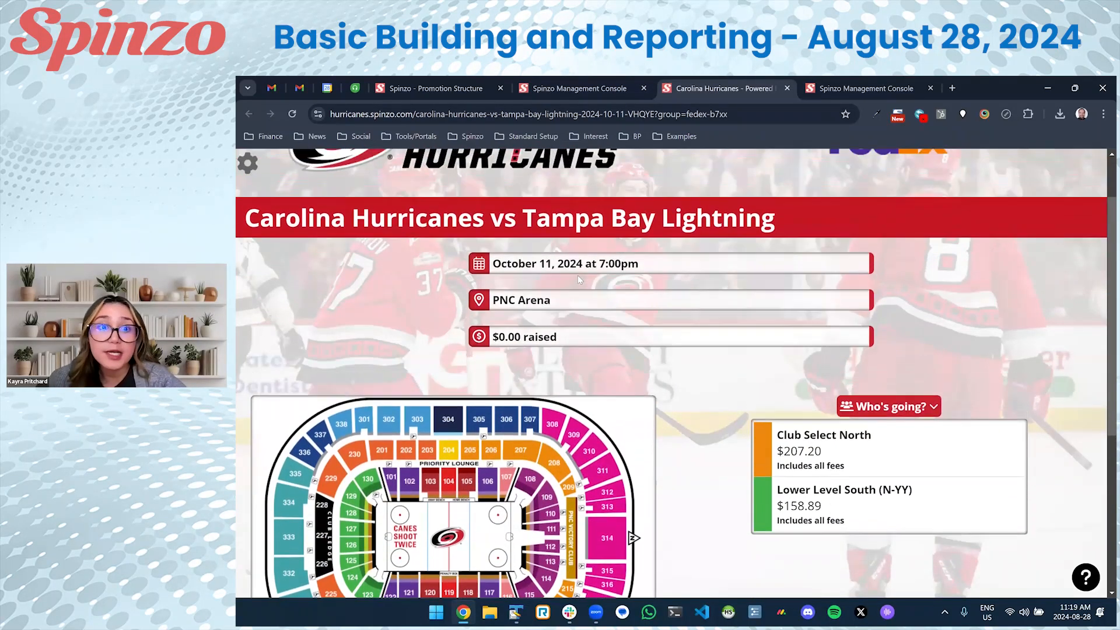
{"action": "scroll", "coordinate": [580, 280], "scroll_direction": "up", "scroll_amount": 1}
{"action": "left_click_drag", "start_coordinate": [557, 409], "coordinate": [502, 409]}
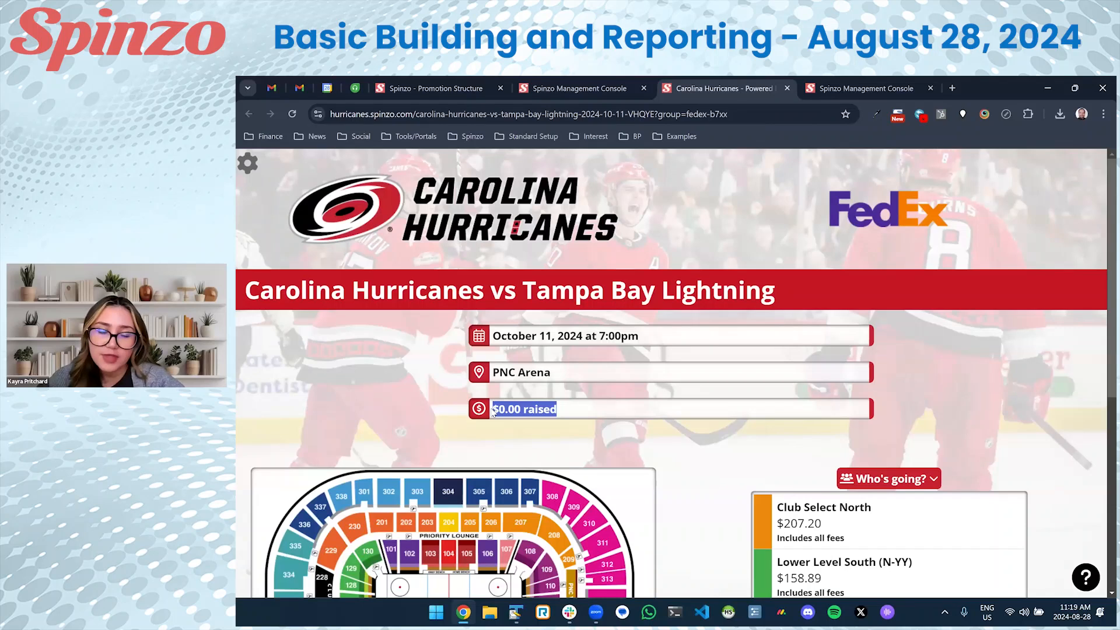
{"action": "left_click", "coordinate": [493, 412]}
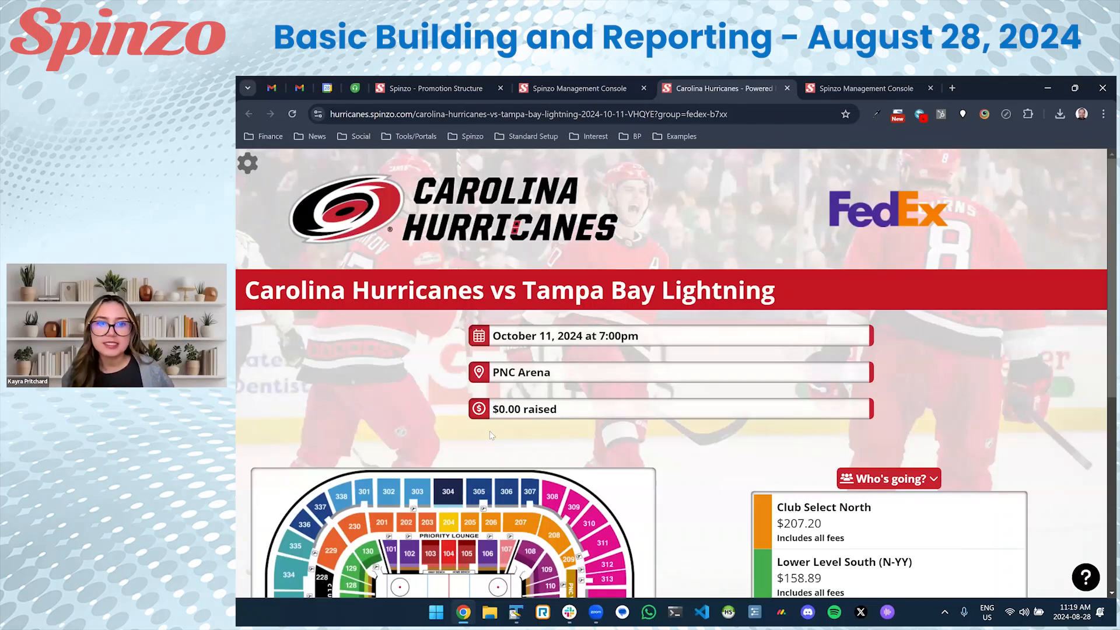
{"action": "scroll", "coordinate": [694, 430], "scroll_direction": "down", "scroll_amount": 2}
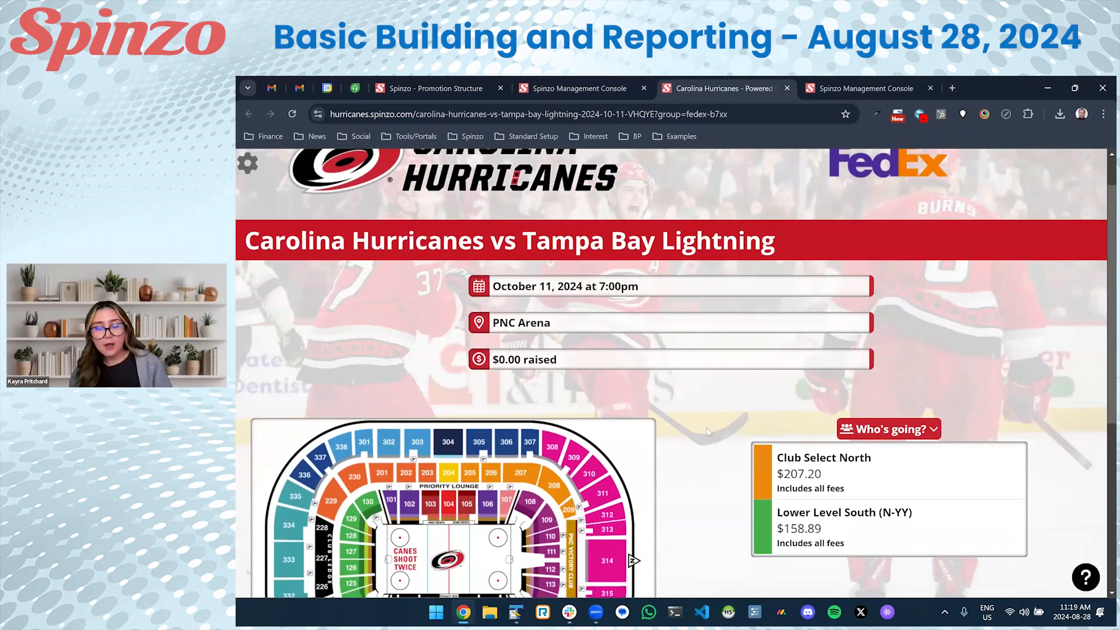
{"action": "scroll", "coordinate": [708, 431], "scroll_direction": "down", "scroll_amount": 4}
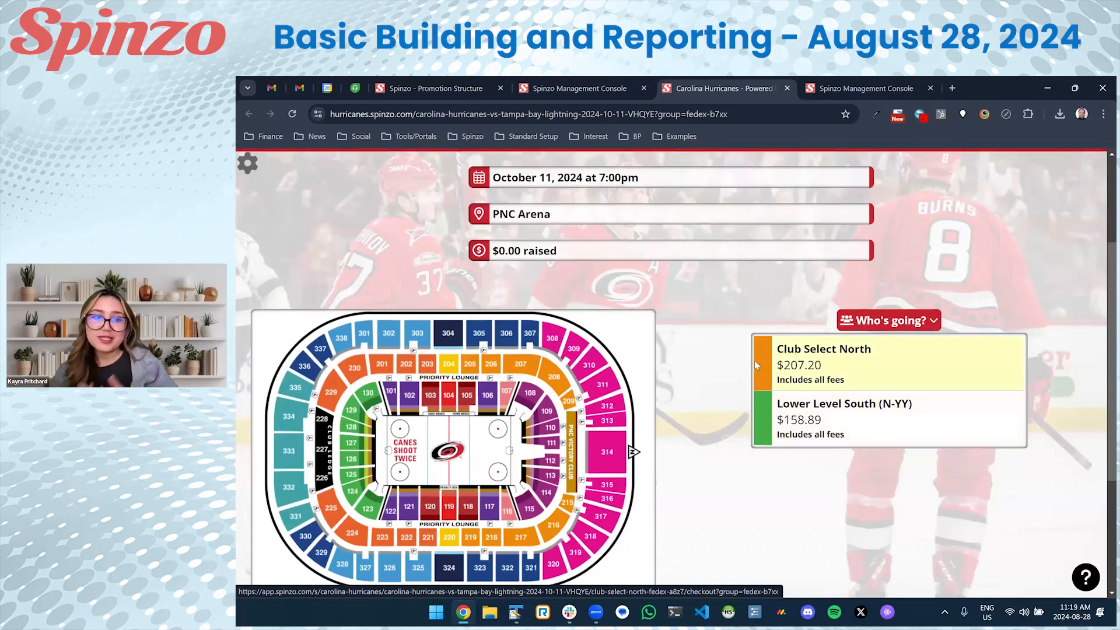
{"action": "scroll", "coordinate": [754, 361], "scroll_direction": "up", "scroll_amount": 3}
{"action": "left_click_drag", "start_coordinate": [557, 368], "coordinate": [494, 371]}
{"action": "left_click", "coordinate": [495, 371]}
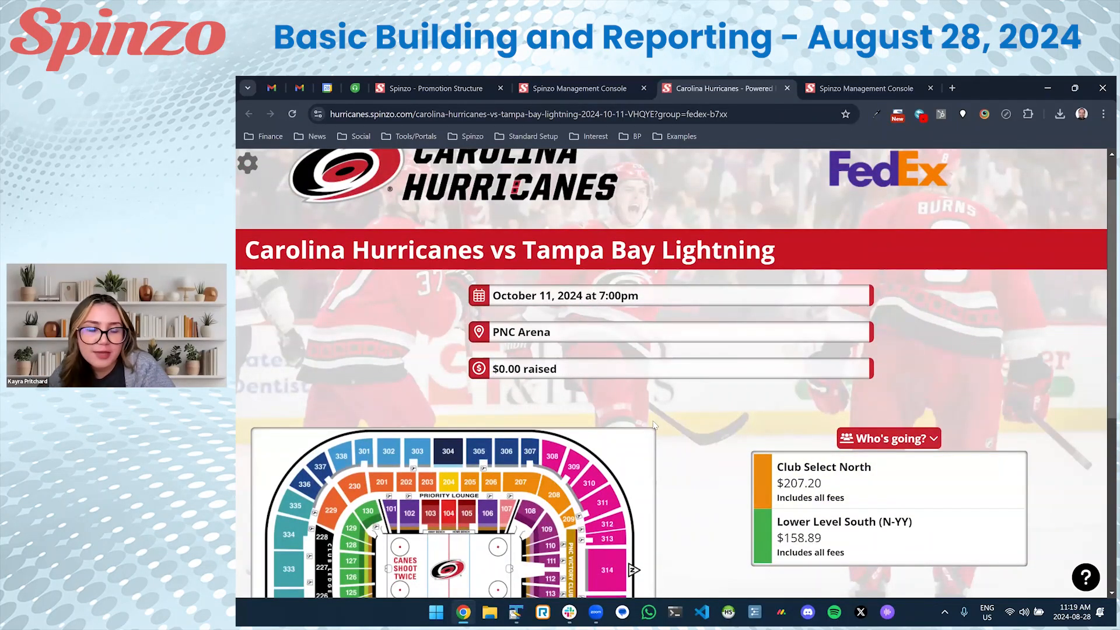
{"action": "left_click", "coordinate": [584, 84]}
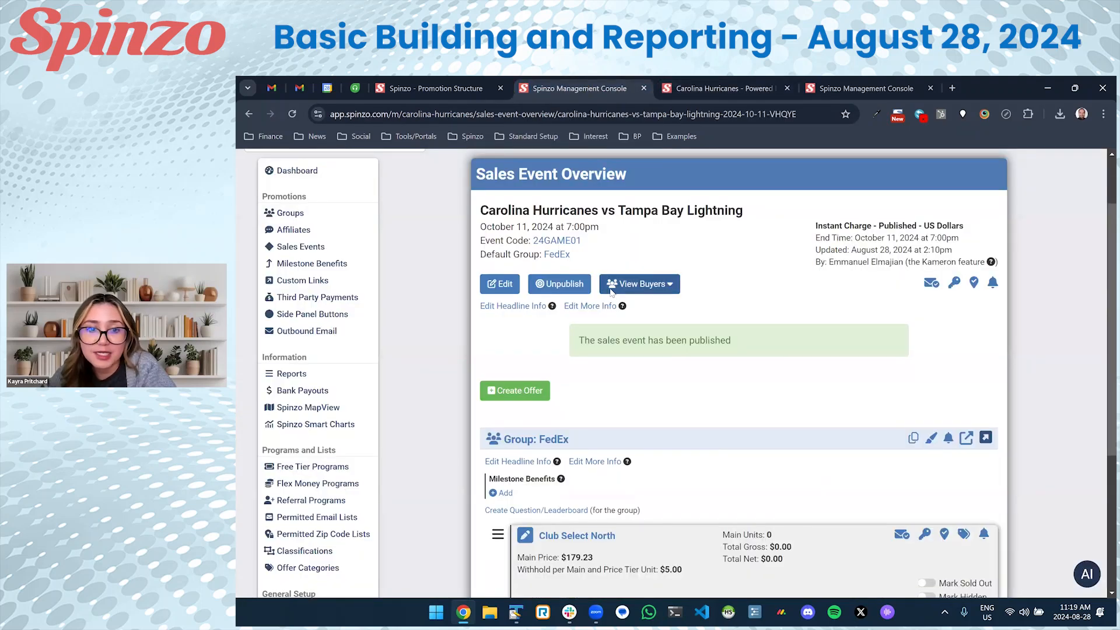
Write the FedEx headline 'A portion of each ticket sold goes to Make-A-Wish Foundation, FedEx's preferred charity!'.
{"action": "scroll", "coordinate": [591, 314], "scroll_direction": "down", "scroll_amount": 2}
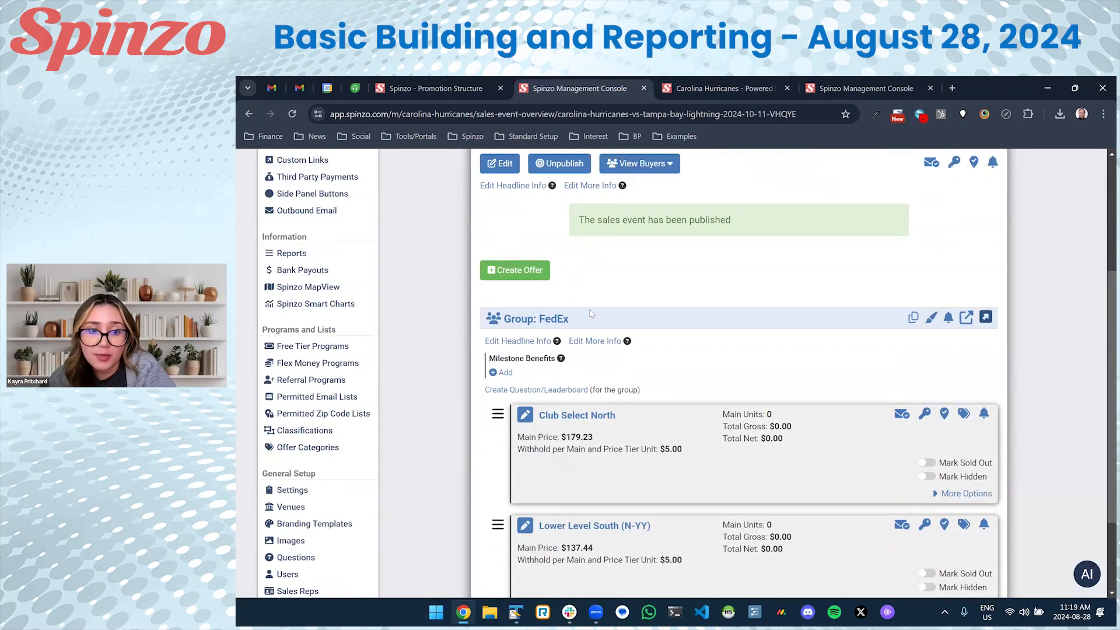
{"action": "left_click", "coordinate": [527, 345]}
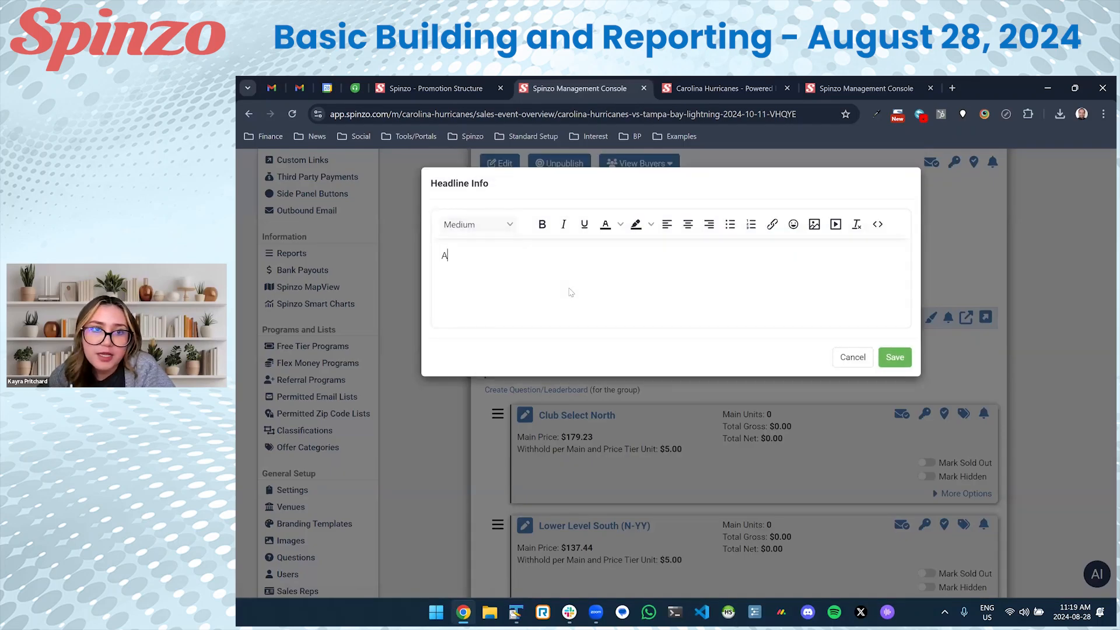
{"action": "type", "text": "A porti"}
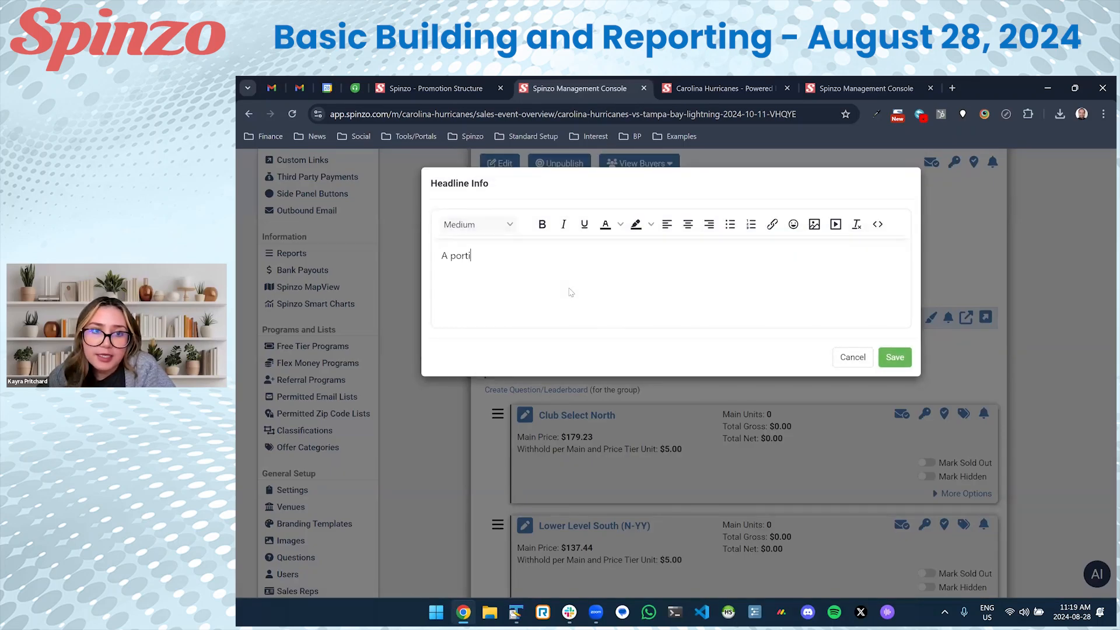
{"action": "type", "text": "on of each ticket sold goes to Make-A-Wish Foundation, FedEx's preferred charity!"}
Make the headline Bold and Large, add an emoji after 'charity!', and save it.
{"action": "key", "text": "ctrl+a"}
{"action": "left_click", "coordinate": [542, 224]}
{"action": "left_click", "coordinate": [509, 225]}
{"action": "left_click", "coordinate": [480, 300]}
{"action": "left_click", "coordinate": [555, 296]}
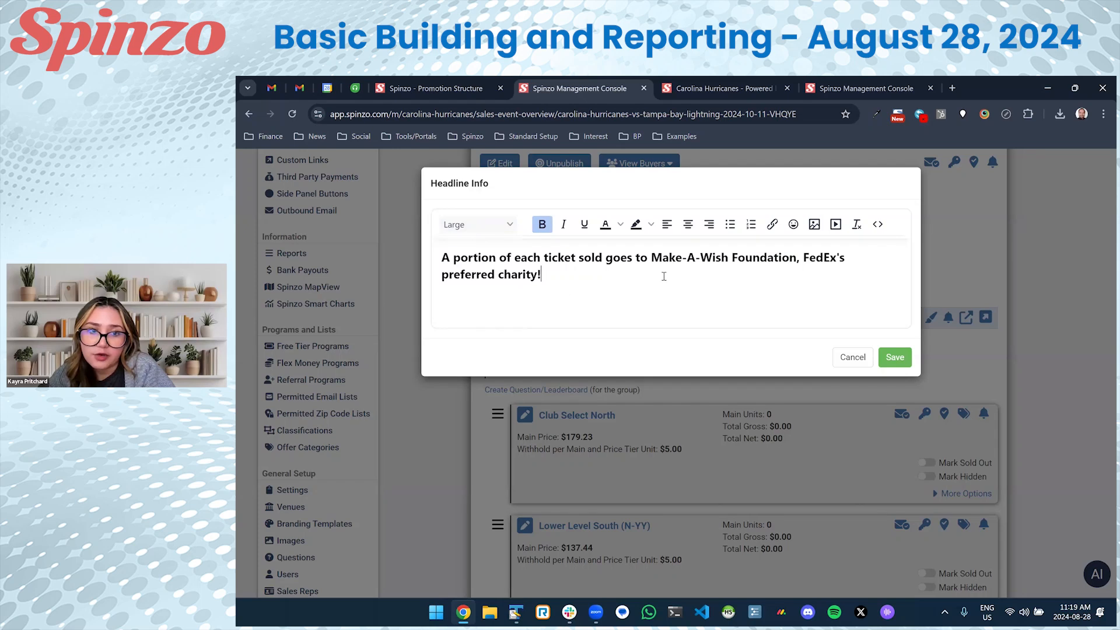
{"action": "left_click", "coordinate": [793, 225]}
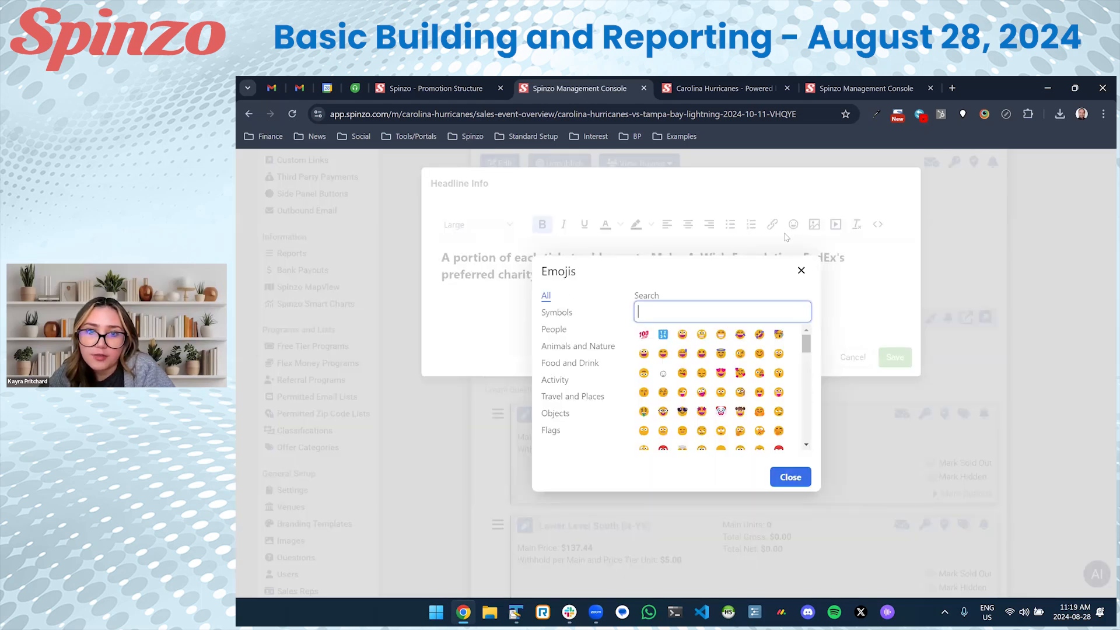
{"action": "left_click", "coordinate": [643, 353]}
{"action": "left_click", "coordinate": [901, 358]}
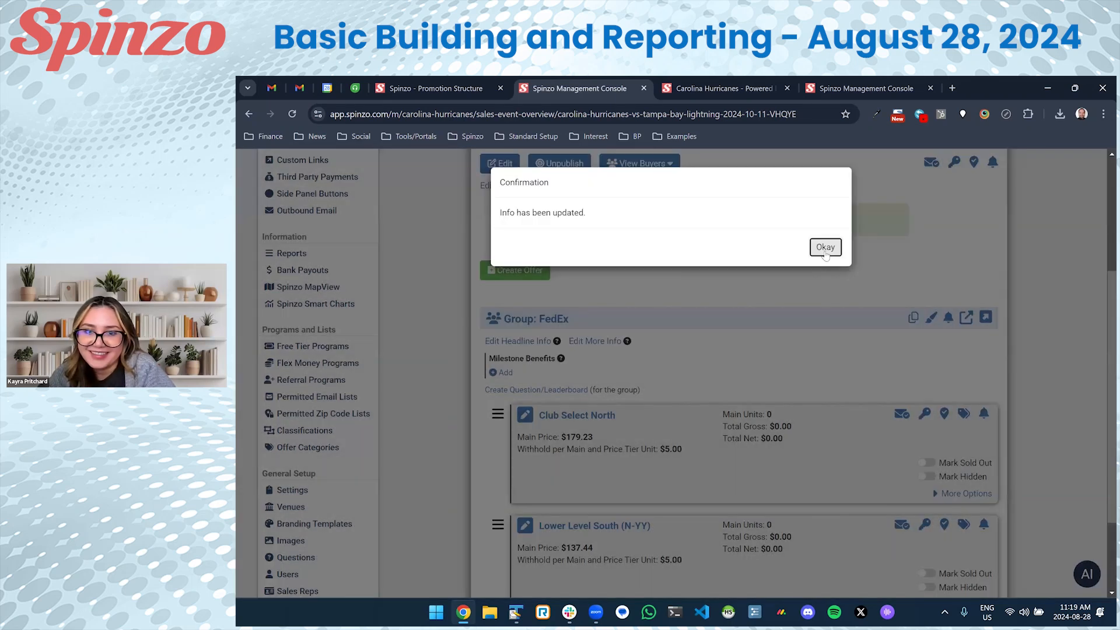
{"action": "left_click", "coordinate": [825, 247]}
{"action": "left_click", "coordinate": [729, 88]}
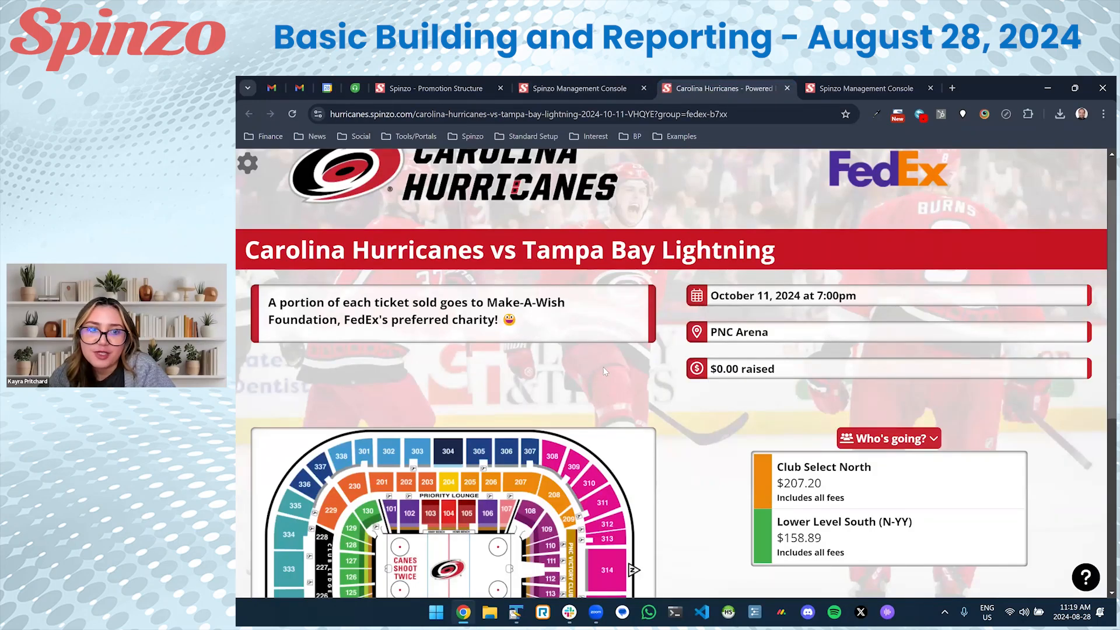
Check the Make-A-Wish charity headline on the public event page, then return to the console overview.
{"action": "scroll", "coordinate": [603, 371], "scroll_direction": "up", "scroll_amount": 1}
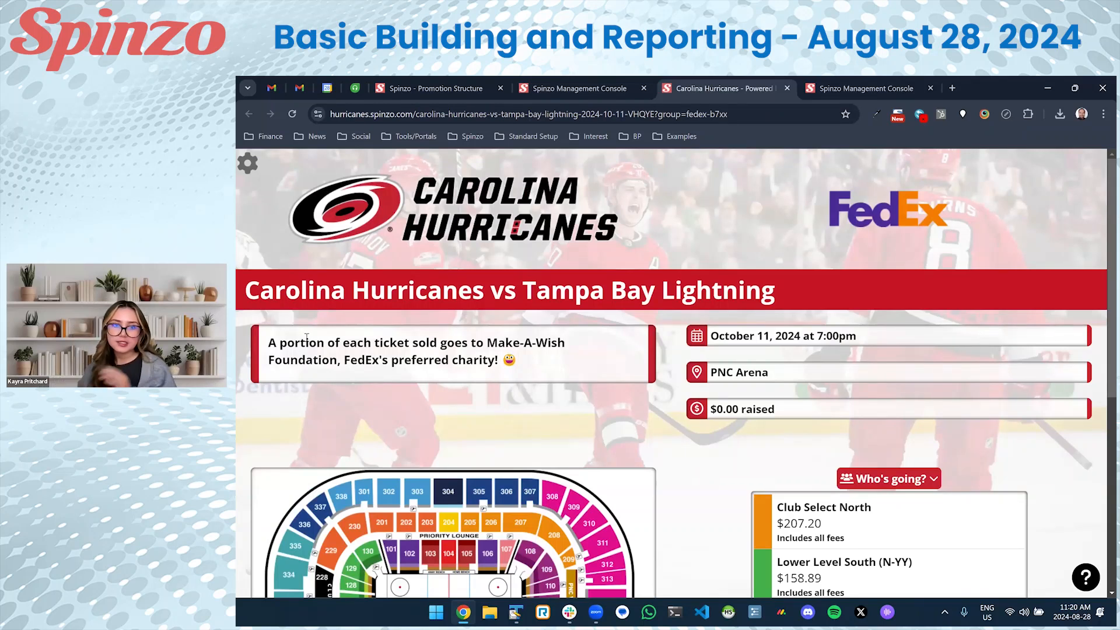
{"action": "left_click_drag", "start_coordinate": [272, 341], "coordinate": [543, 364]}
{"action": "left_click", "coordinate": [555, 364]}
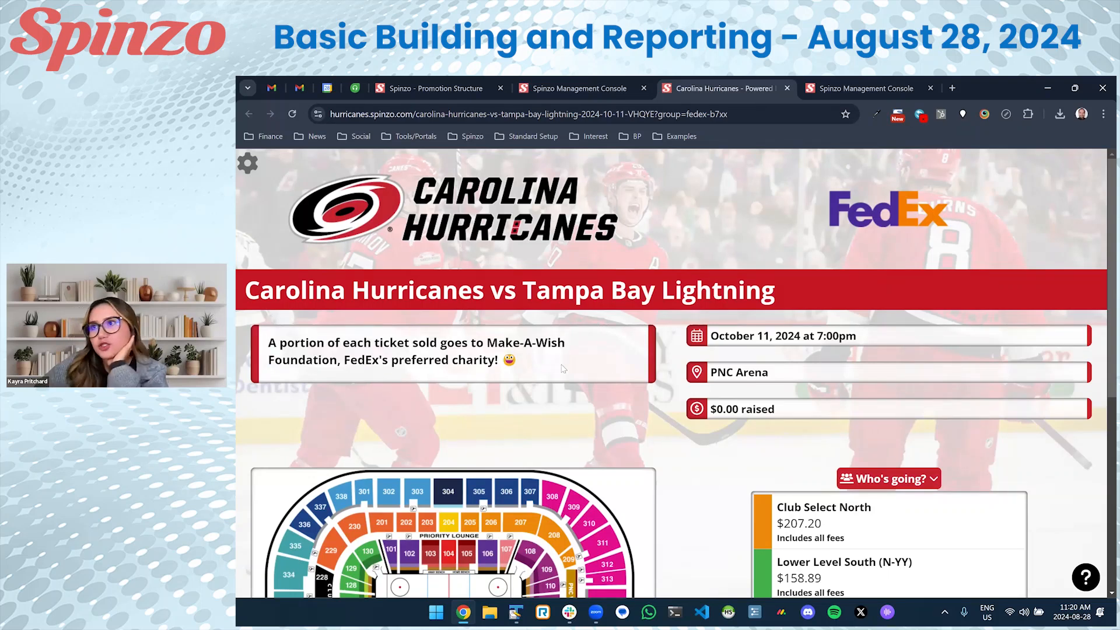
{"action": "scroll", "coordinate": [564, 366], "scroll_direction": "down", "scroll_amount": 2}
{"action": "scroll", "coordinate": [566, 364], "scroll_direction": "up", "scroll_amount": 2}
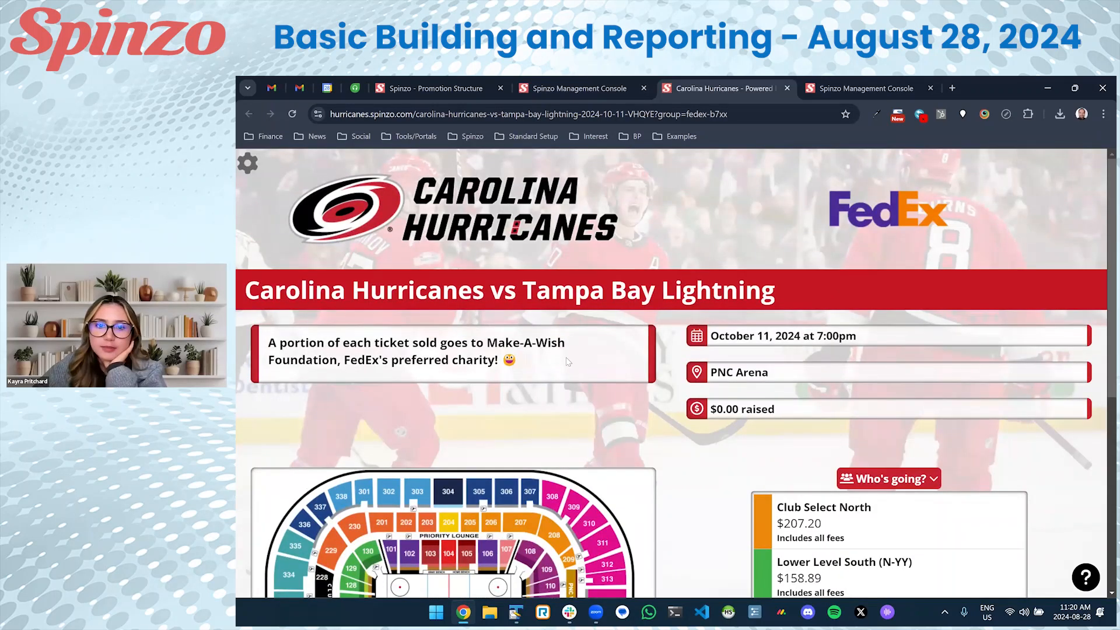
{"action": "left_click", "coordinate": [578, 85]}
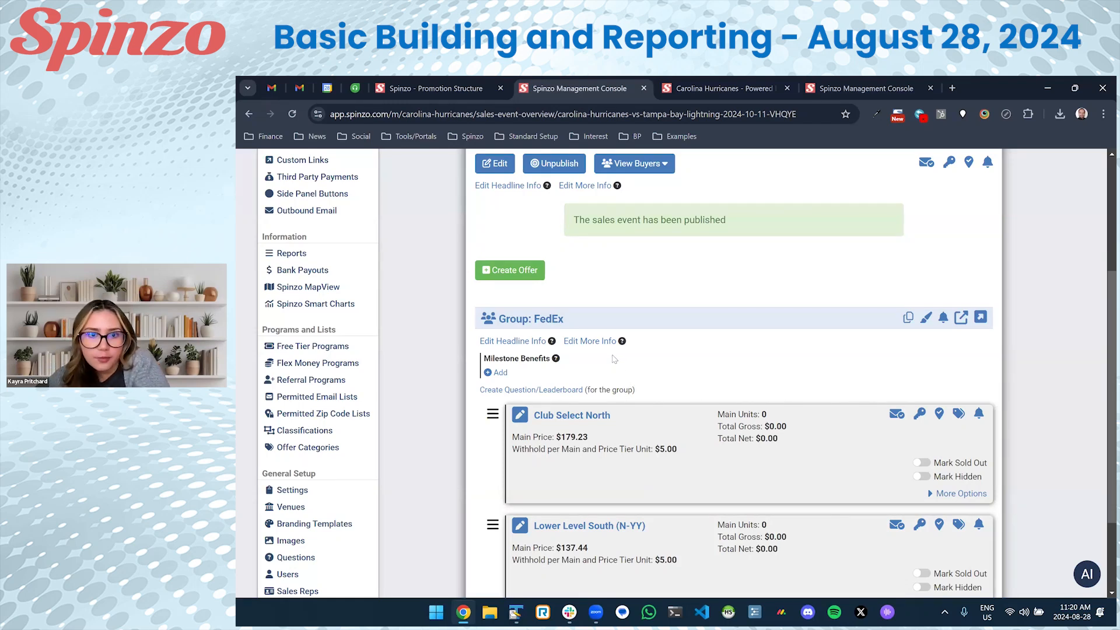
Start a new FedEx withholding payee with entity name 'Make-A-Wish Foundation'.
{"action": "left_click", "coordinate": [529, 321]}
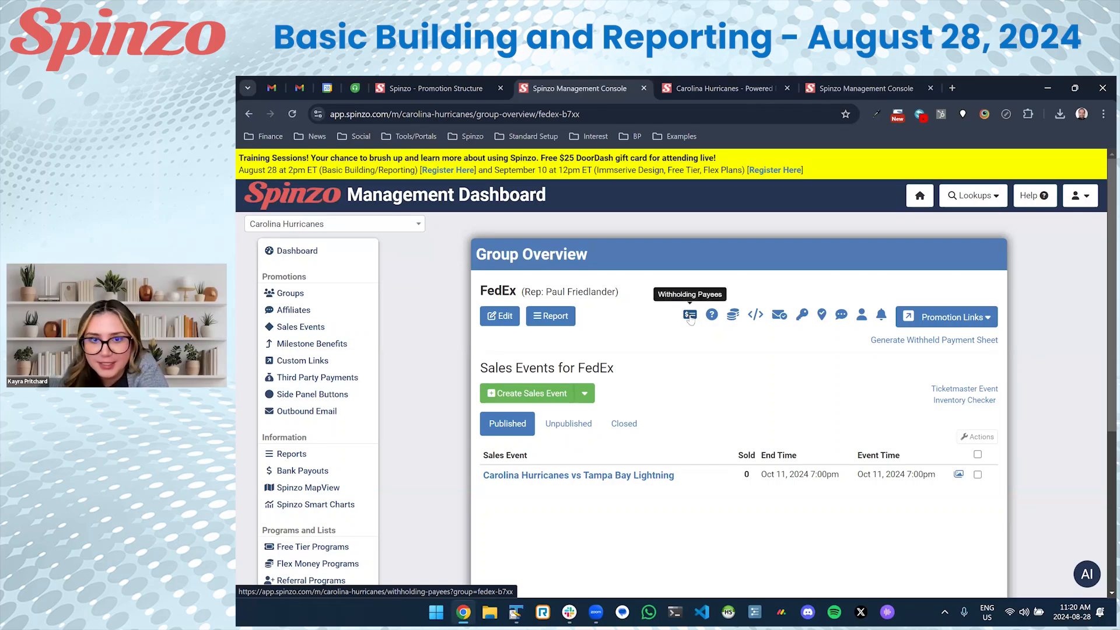
{"action": "left_click", "coordinate": [690, 317]}
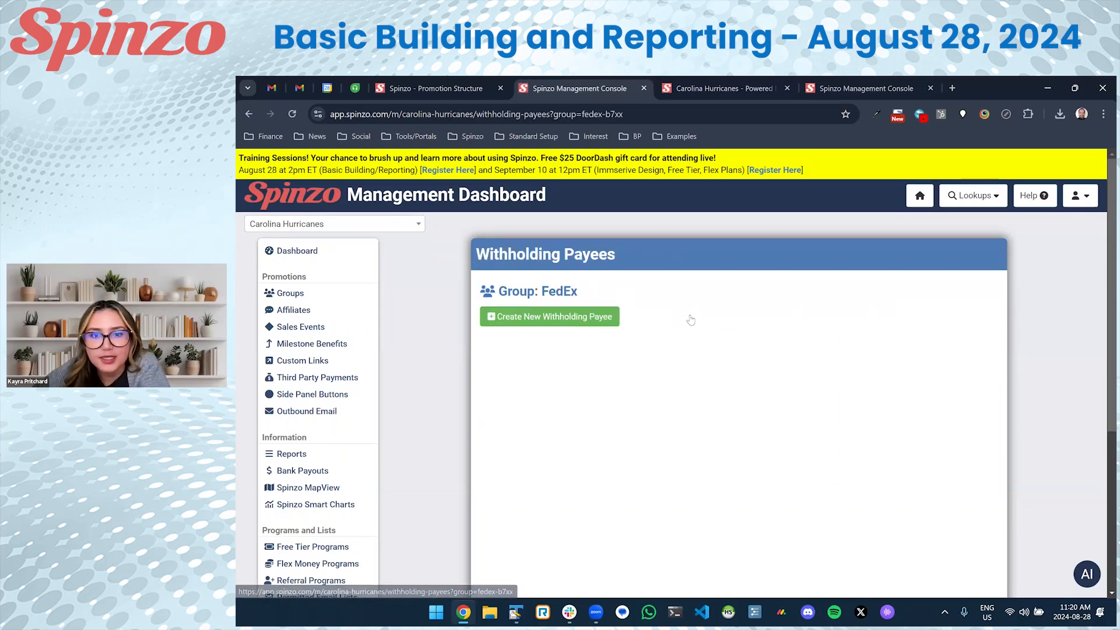
{"action": "left_click", "coordinate": [563, 321]}
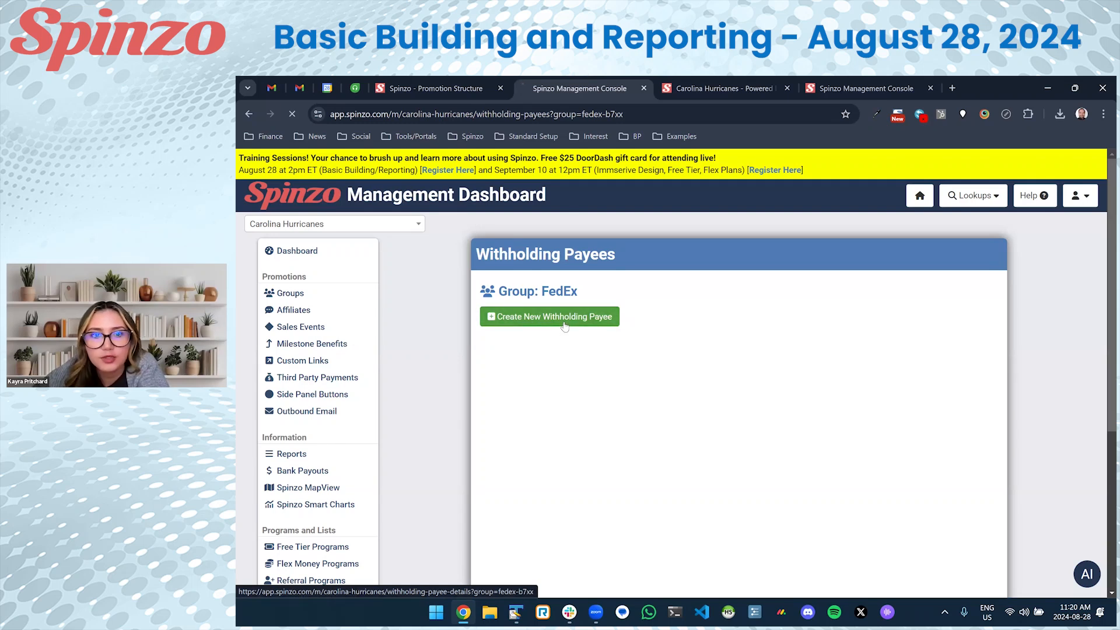
{"action": "left_click", "coordinate": [568, 311]}
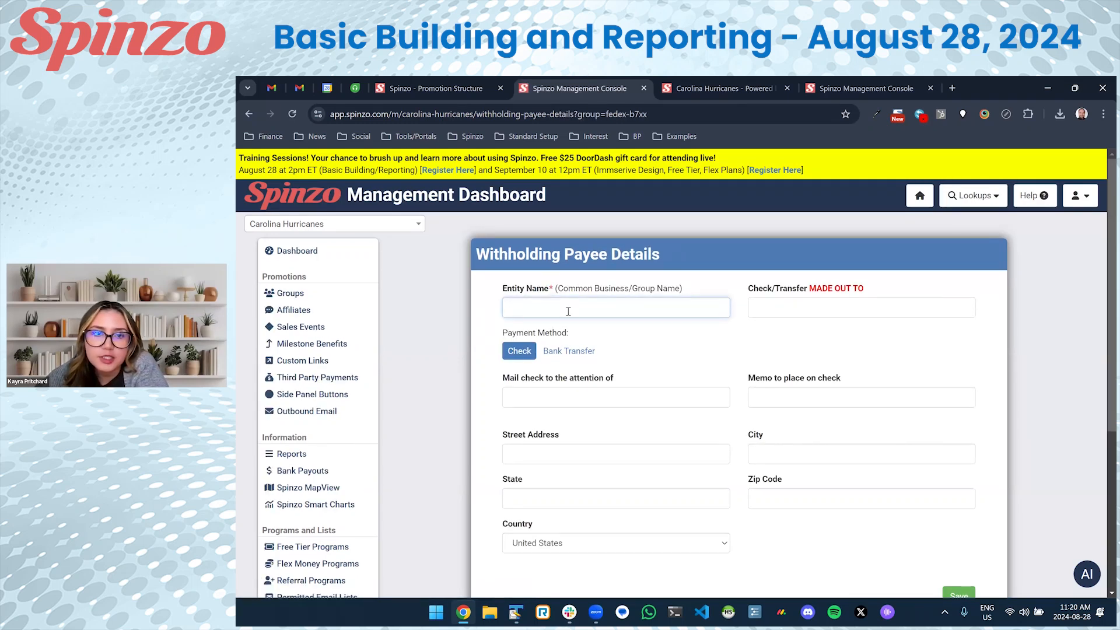
{"action": "type", "text": "Make-A-Wish Foundation"}
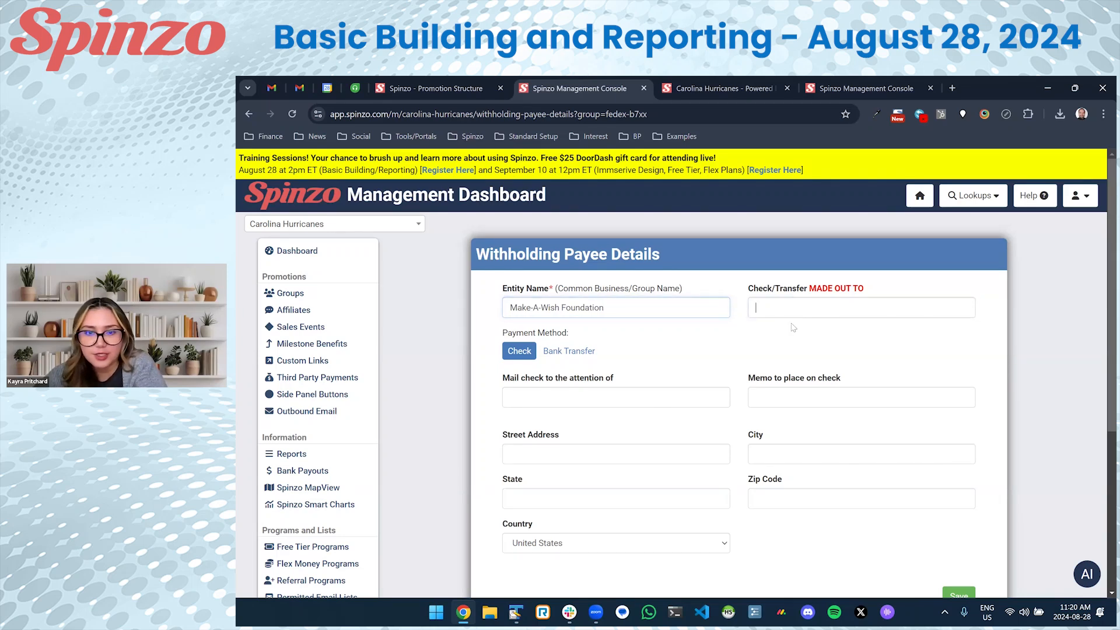
Make the check out to 'Make-A-Wish Foundation of North Carolina'.
{"action": "left_click", "coordinate": [793, 310]}
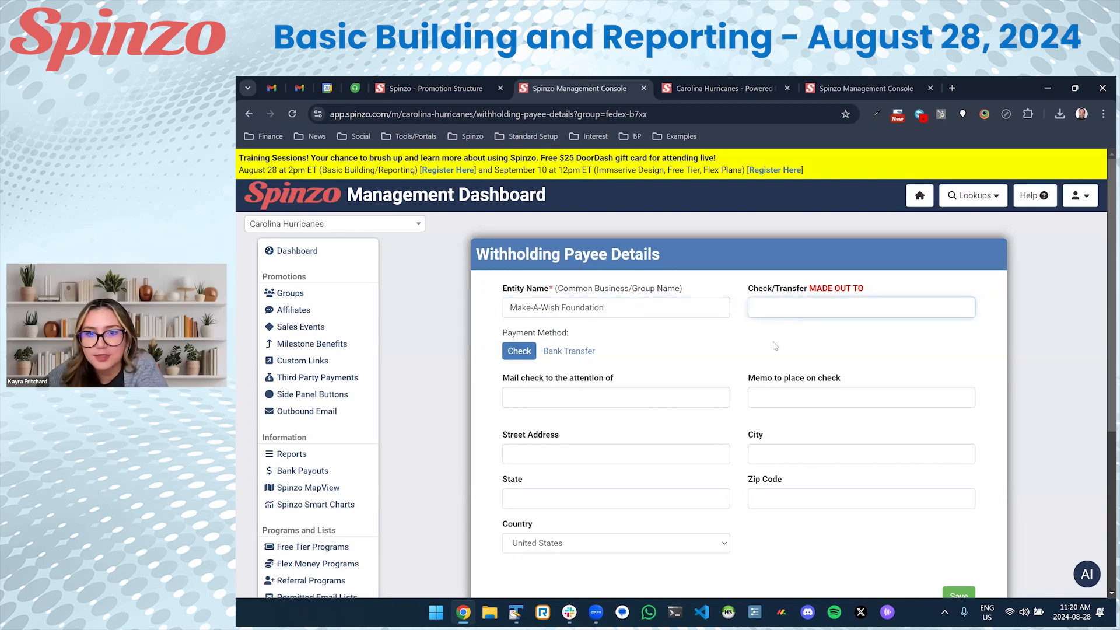
{"action": "left_click_drag", "start_coordinate": [608, 306], "coordinate": [450, 305]}
{"action": "left_click", "coordinate": [792, 312]}
{"action": "type", "text": "Make-A-Wish Foundation"}
{"action": "type", "text": "of"}
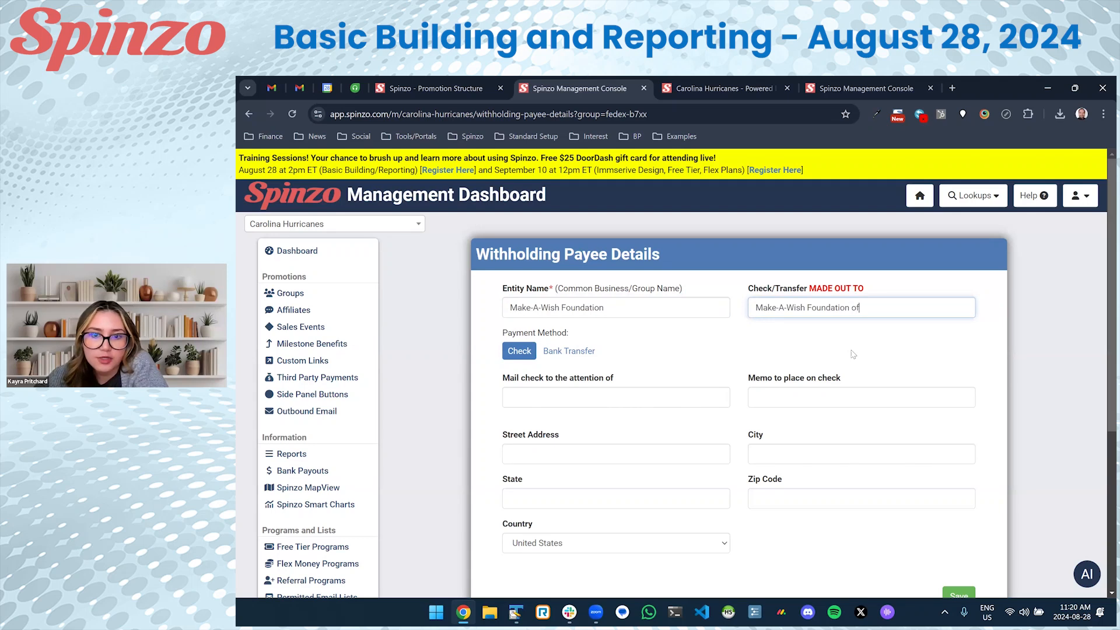
{"action": "type", "text": " Carol"}
{"action": "key", "text": "ctrl+BackSpace"}
{"action": "type", "text": "North Ac"}
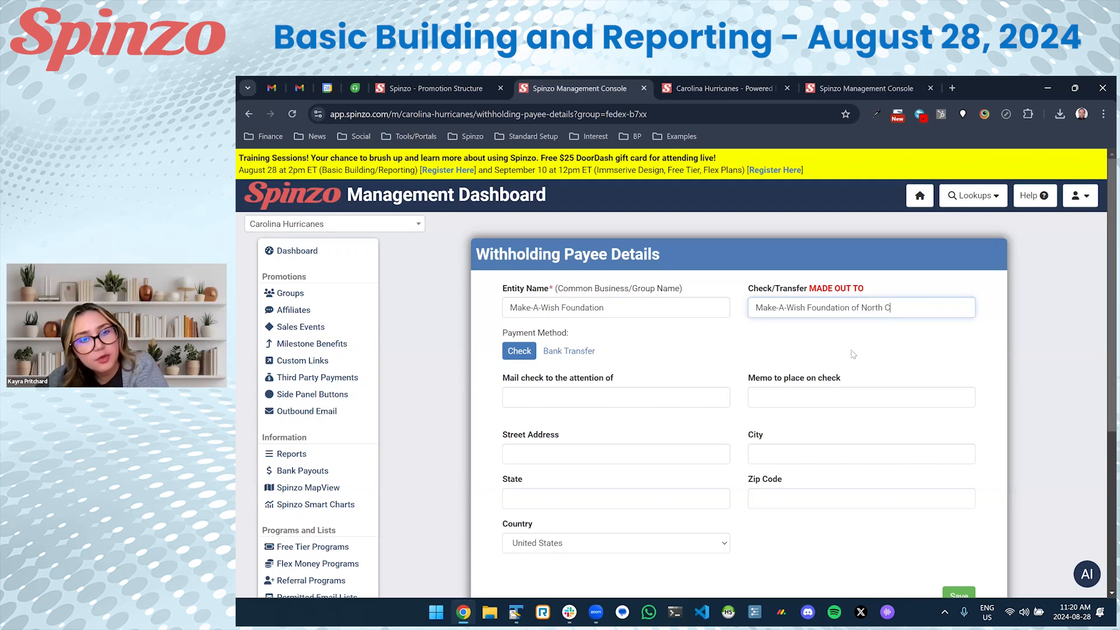
{"action": "type", "text": "rolina"}
Enter the check's attention-of contact, keep payment by check, and save the payee.
{"action": "left_click", "coordinate": [554, 405]}
{"action": "scroll", "coordinate": [531, 418], "scroll_direction": "down", "scroll_amount": 1}
{"action": "type", "text": "John Doe"}
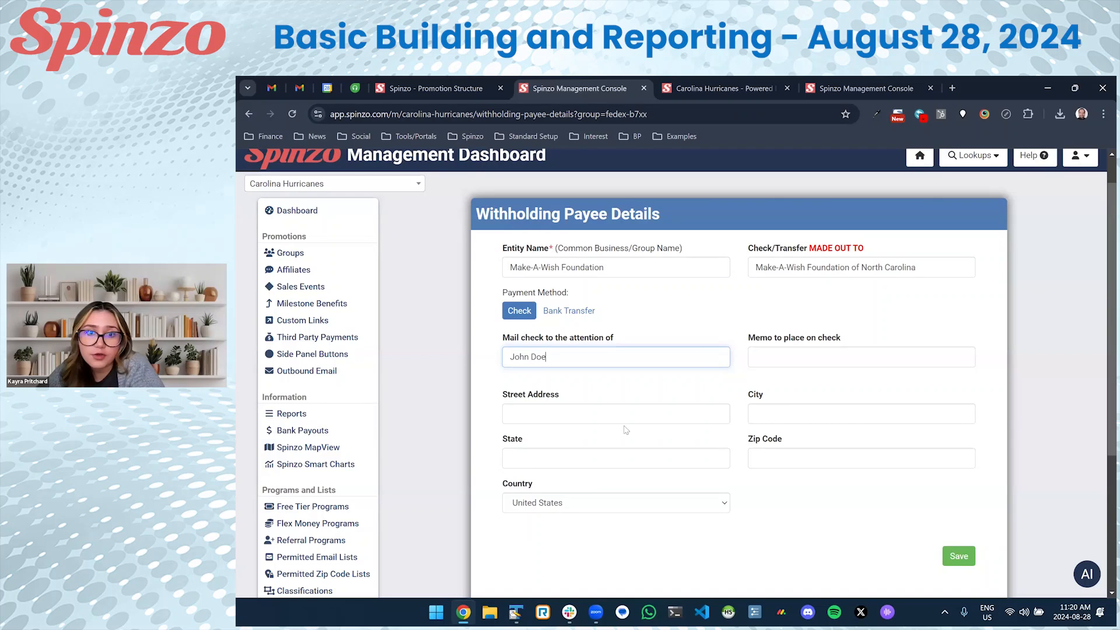
{"action": "scroll", "coordinate": [626, 430], "scroll_direction": "down", "scroll_amount": 2}
{"action": "left_click", "coordinate": [694, 334]}
{"action": "left_click", "coordinate": [792, 337]}
{"action": "left_click", "coordinate": [572, 232]}
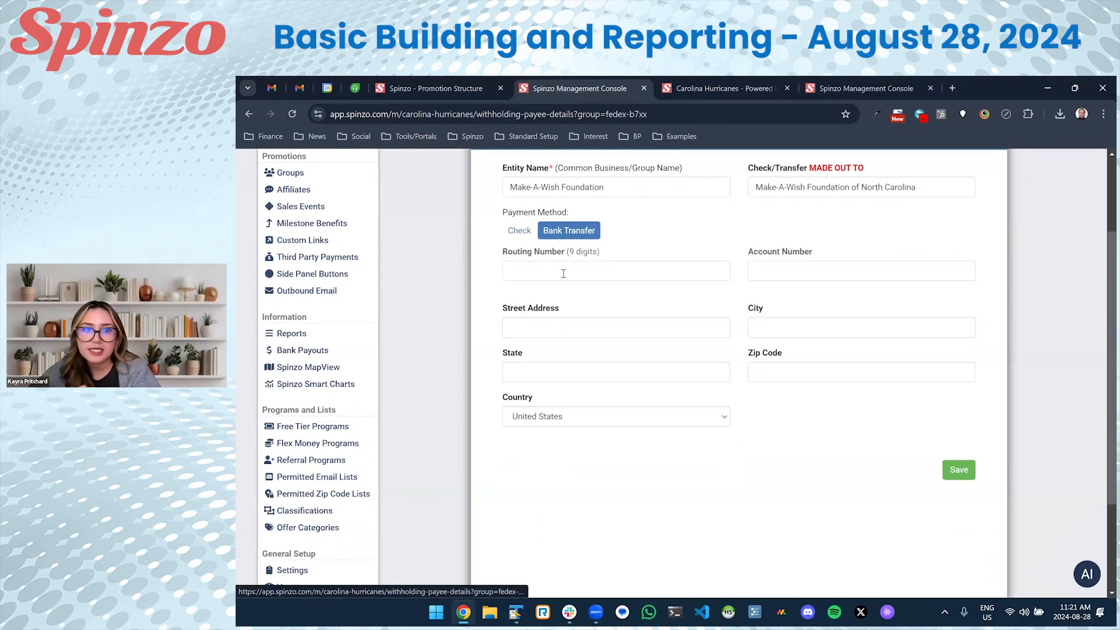
{"action": "left_click", "coordinate": [523, 231]}
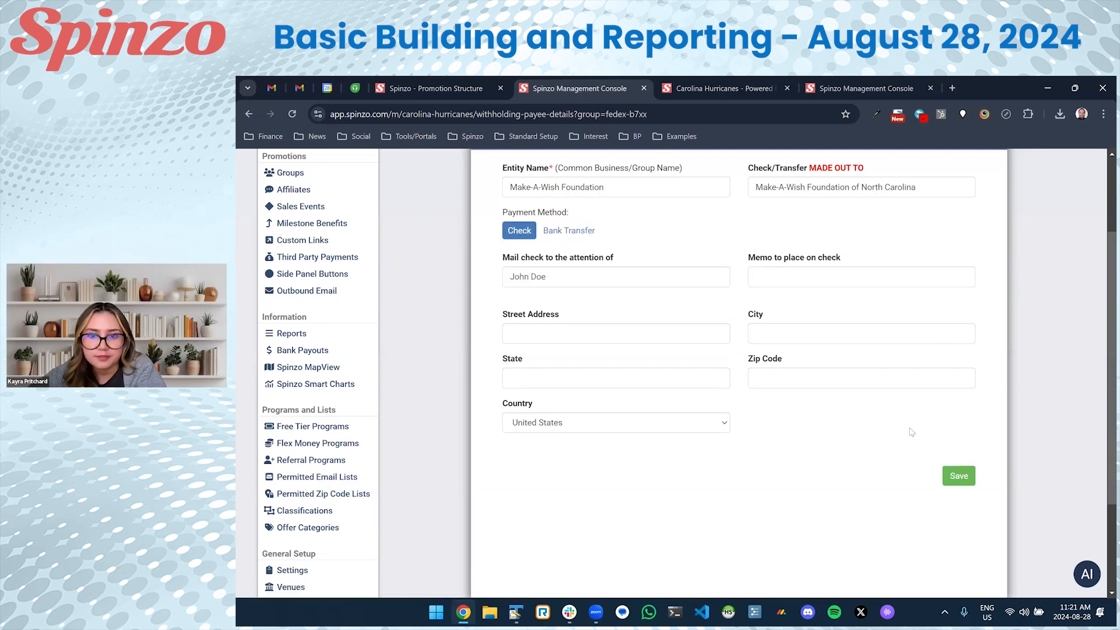
{"action": "left_click", "coordinate": [944, 475]}
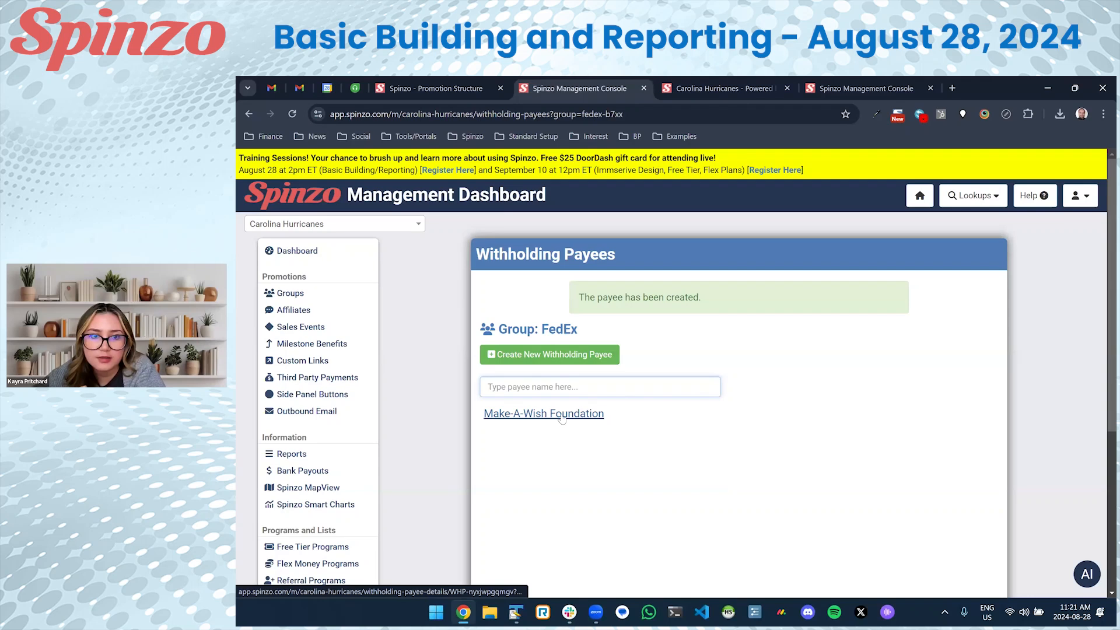
{"action": "left_click", "coordinate": [532, 331]}
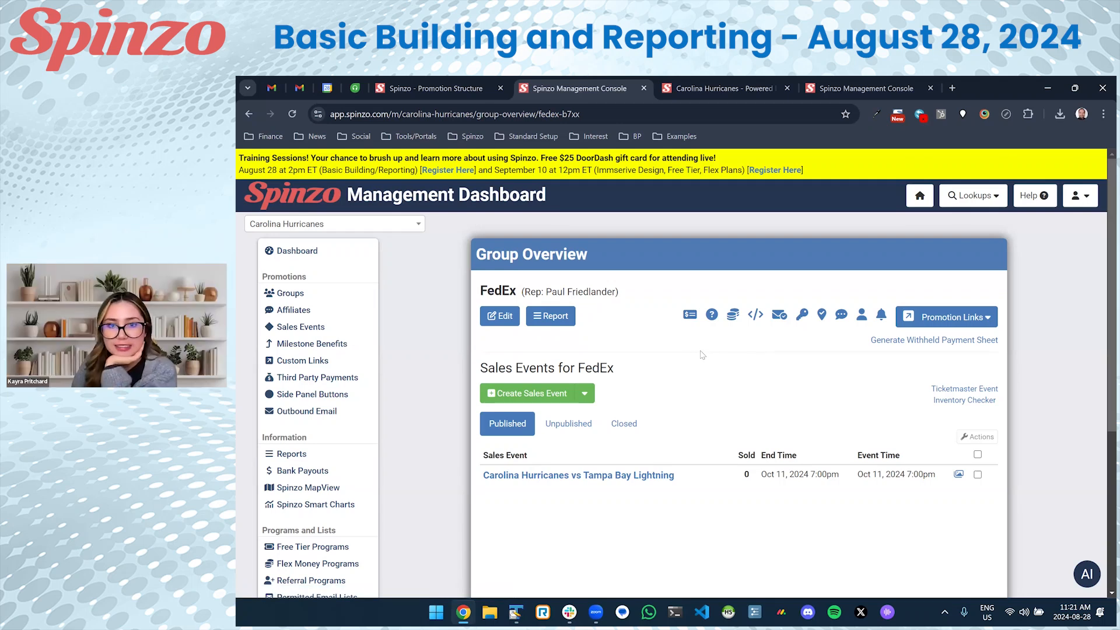
Add a Penalty Box Experience milestone benefit for the FedEx group on the Hurricanes vs Lightning event.
{"action": "left_click", "coordinate": [628, 477]}
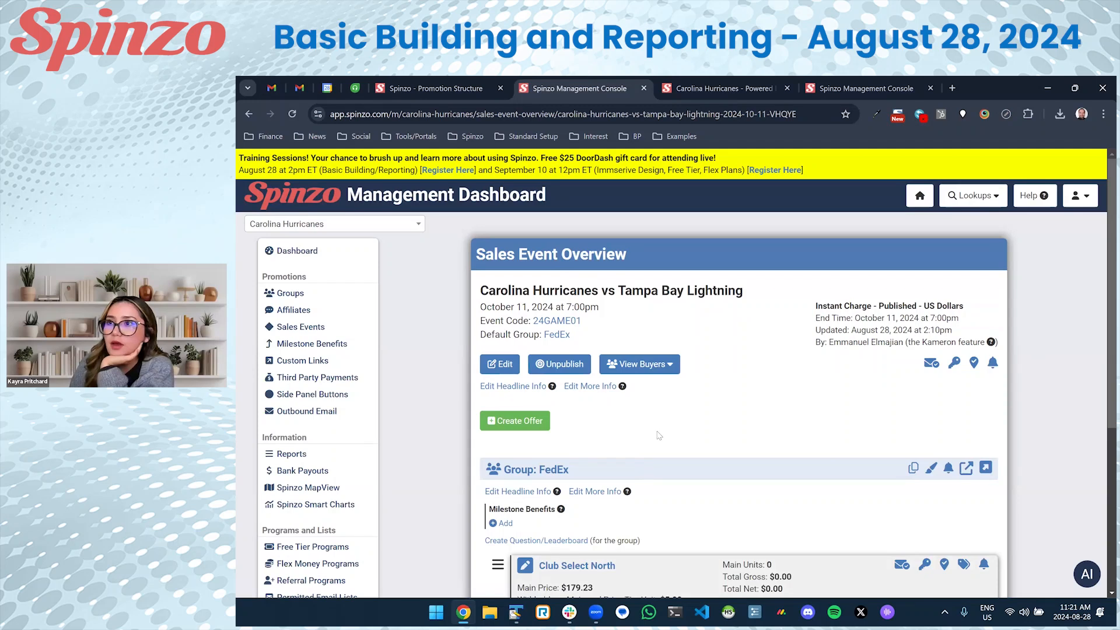
{"action": "scroll", "coordinate": [659, 436], "scroll_direction": "down", "scroll_amount": 4}
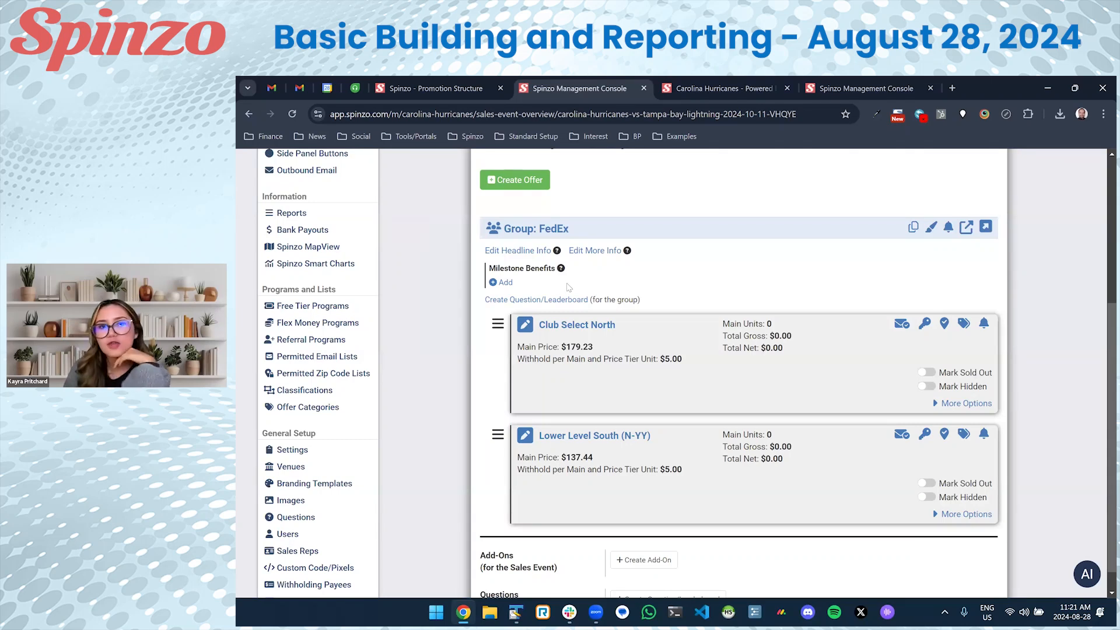
{"action": "mouse_move", "coordinate": [562, 272]}
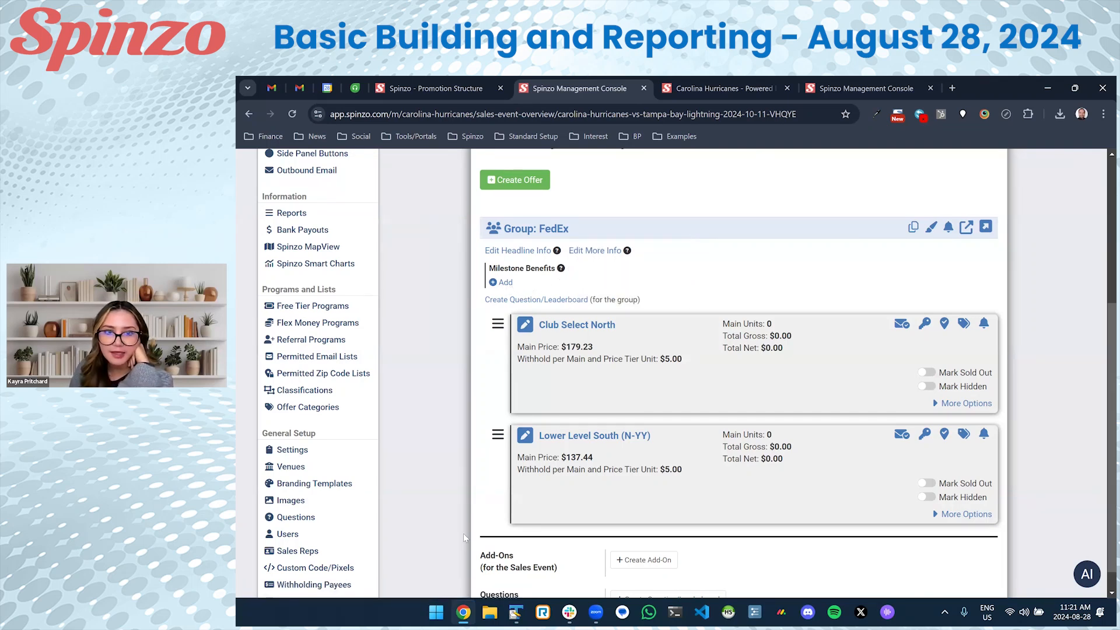
{"action": "left_click", "coordinate": [505, 283]}
{"action": "left_click", "coordinate": [597, 285]}
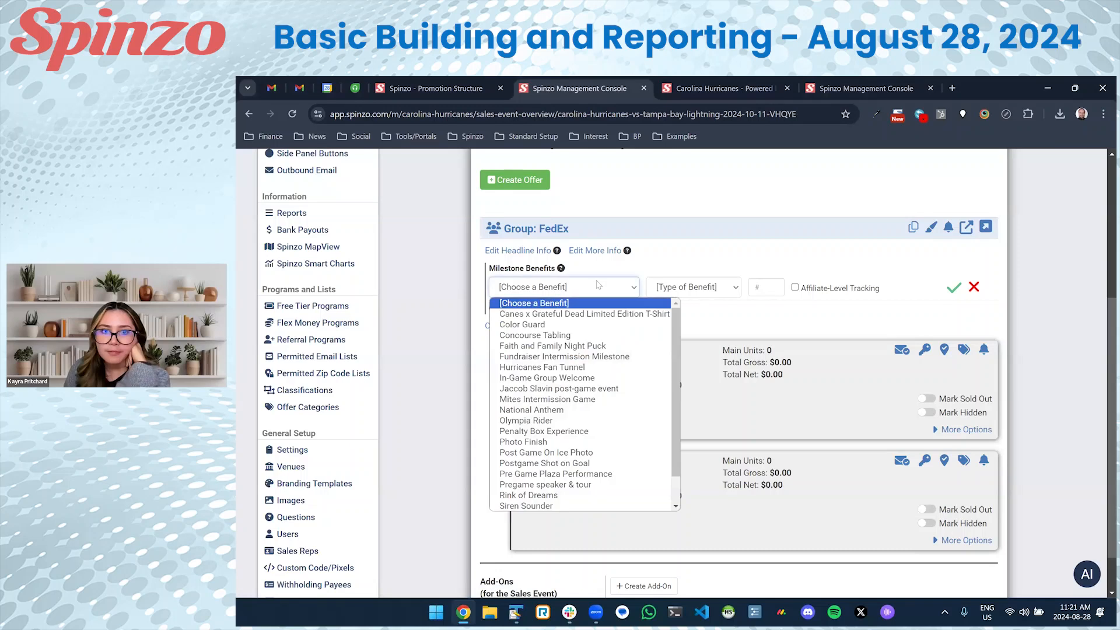
{"action": "left_click", "coordinate": [558, 434]}
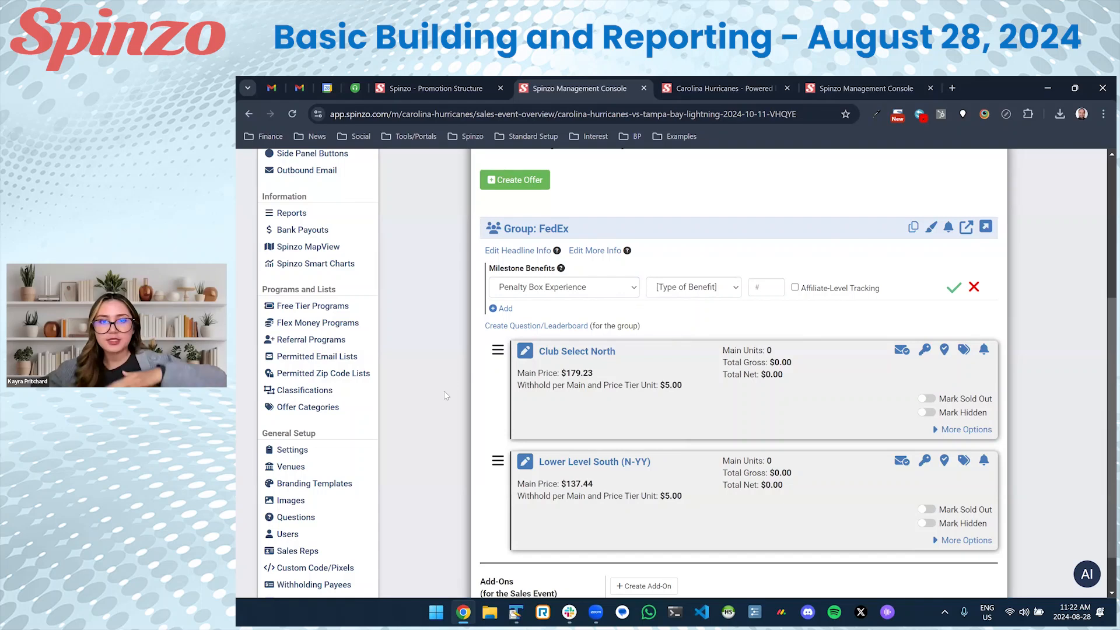
Set the benefit's type to Number Required with 100 and apply it.
{"action": "scroll", "coordinate": [440, 396], "scroll_direction": "down", "scroll_amount": 1}
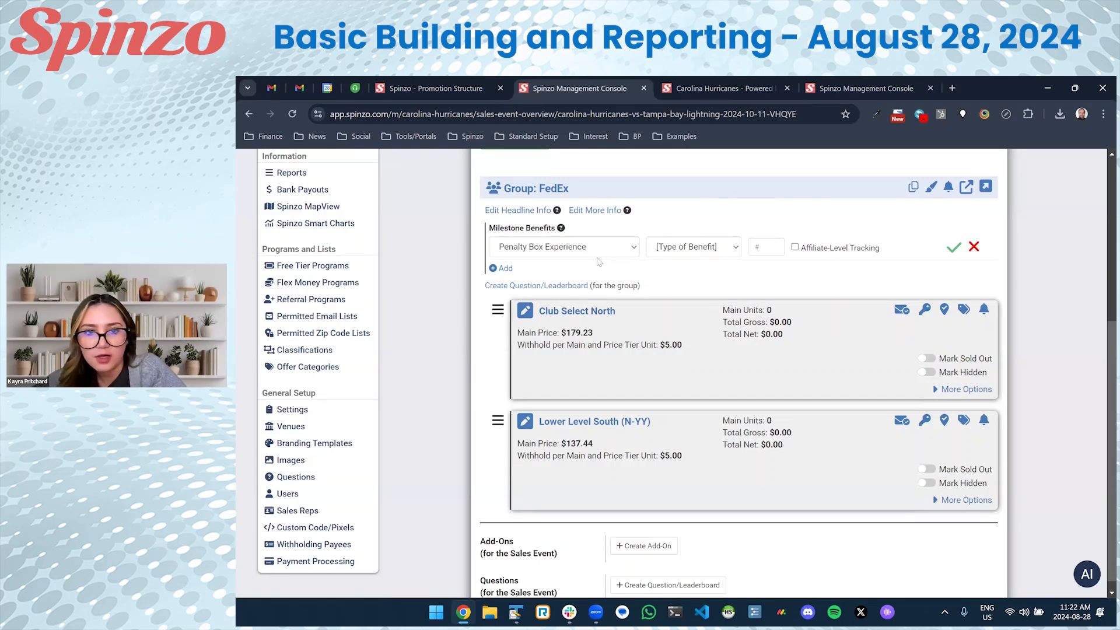
{"action": "scroll", "coordinate": [598, 265], "scroll_direction": "up", "scroll_amount": 4}
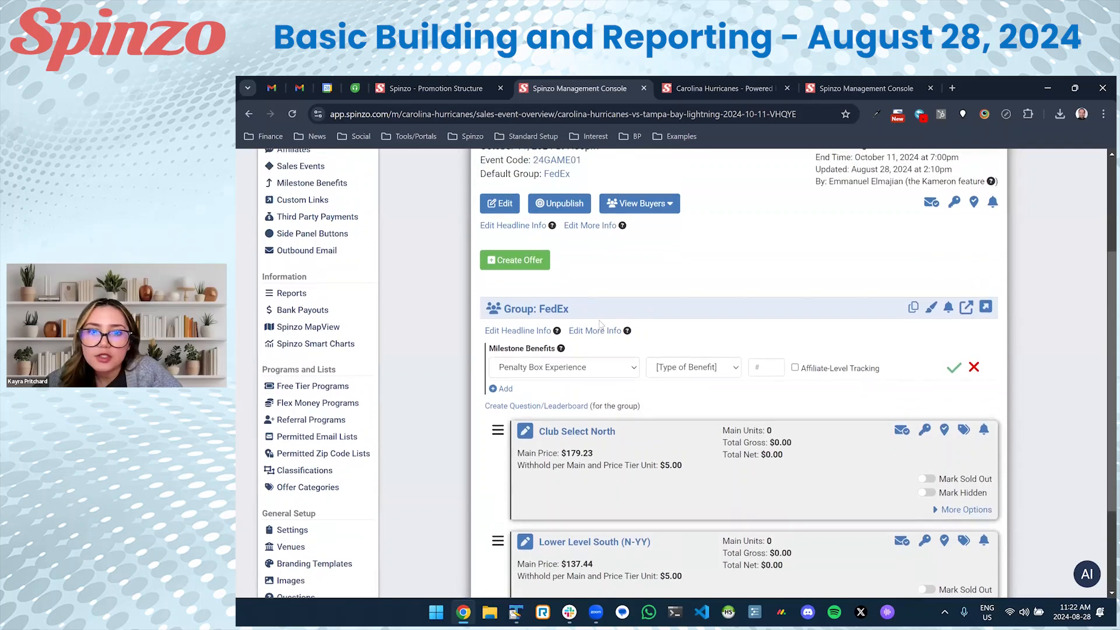
{"action": "left_click", "coordinate": [686, 413]}
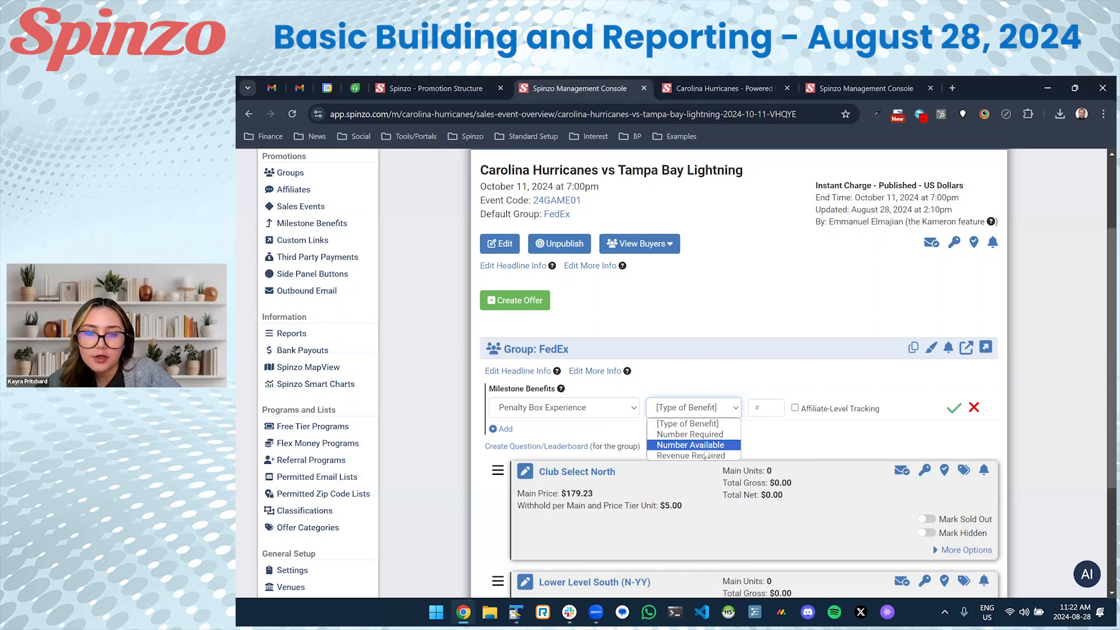
{"action": "left_click", "coordinate": [694, 434]}
{"action": "left_click", "coordinate": [771, 415]}
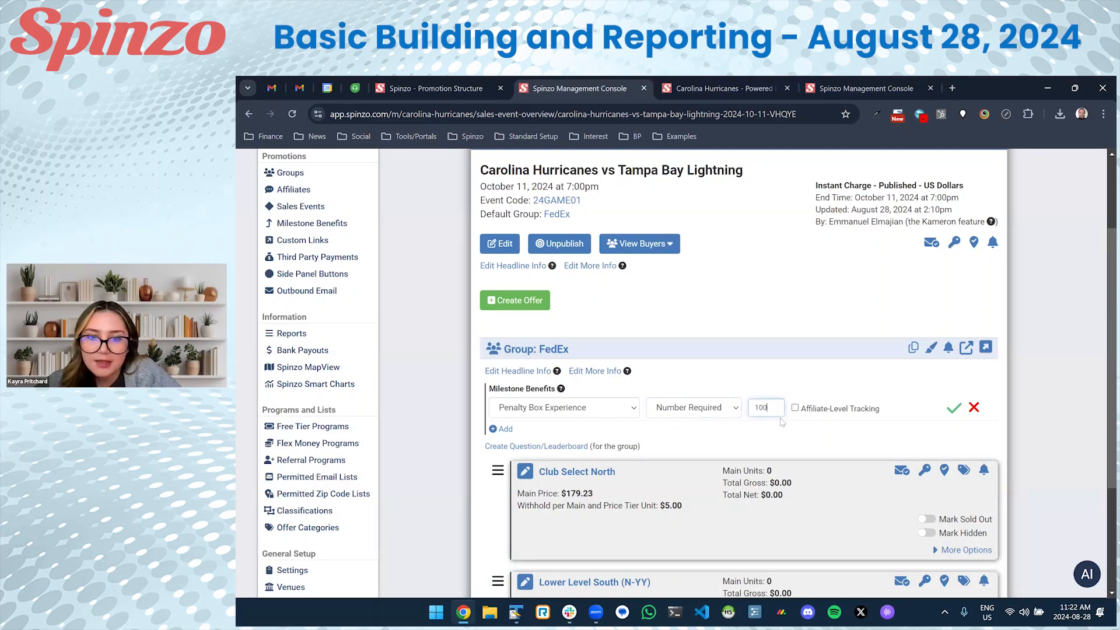
{"action": "left_click", "coordinate": [952, 411]}
{"action": "left_click", "coordinate": [823, 248]}
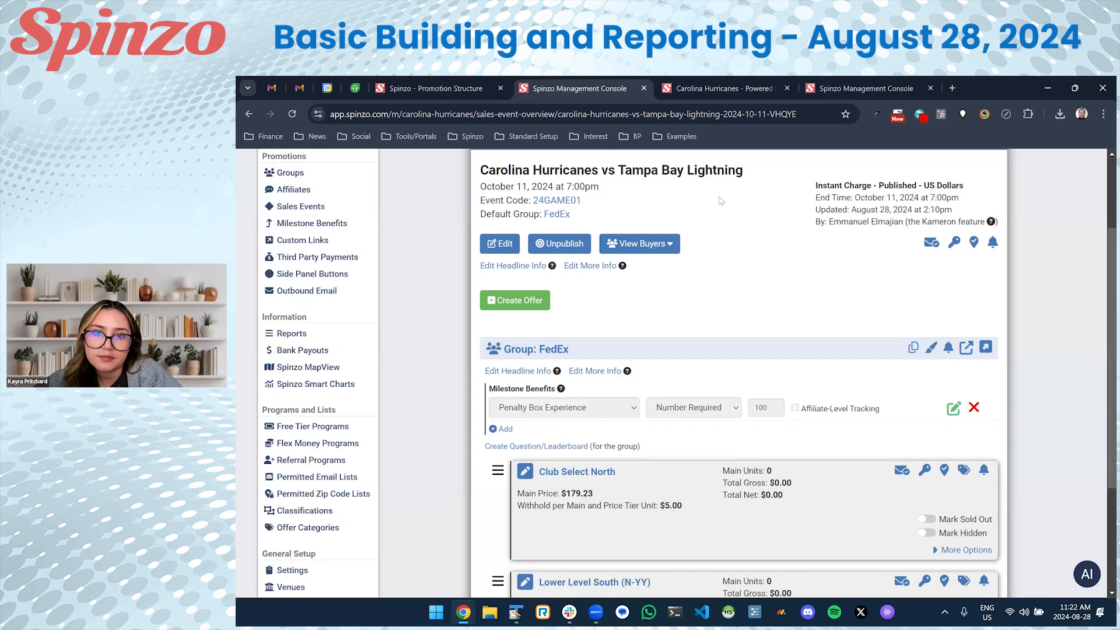
{"action": "left_click", "coordinate": [710, 88]}
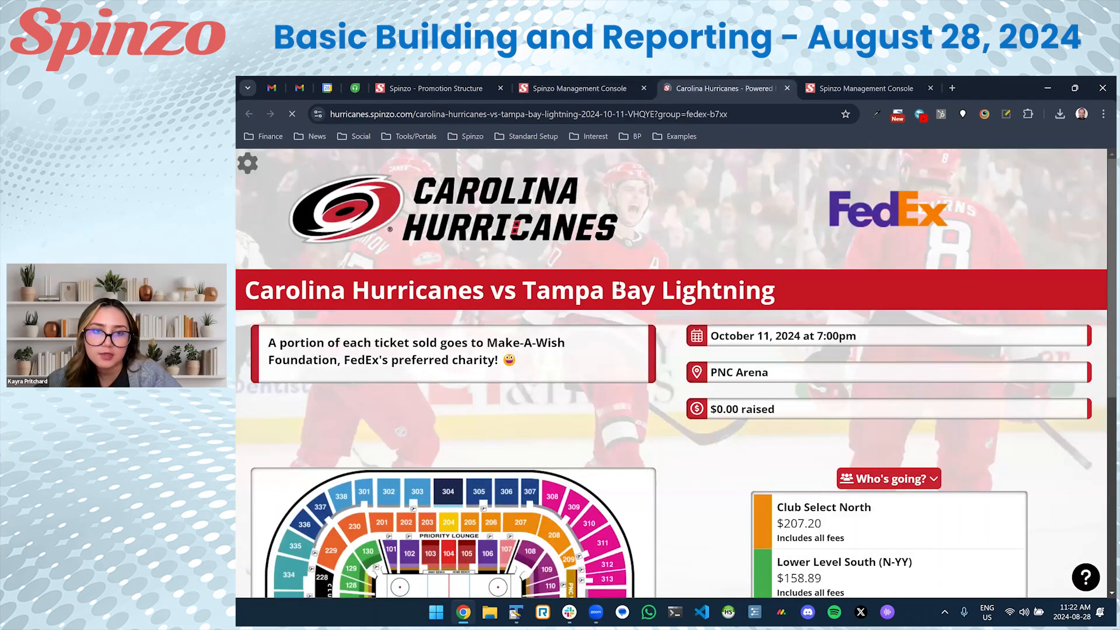
{"action": "scroll", "coordinate": [623, 300], "scroll_direction": "down", "scroll_amount": 8}
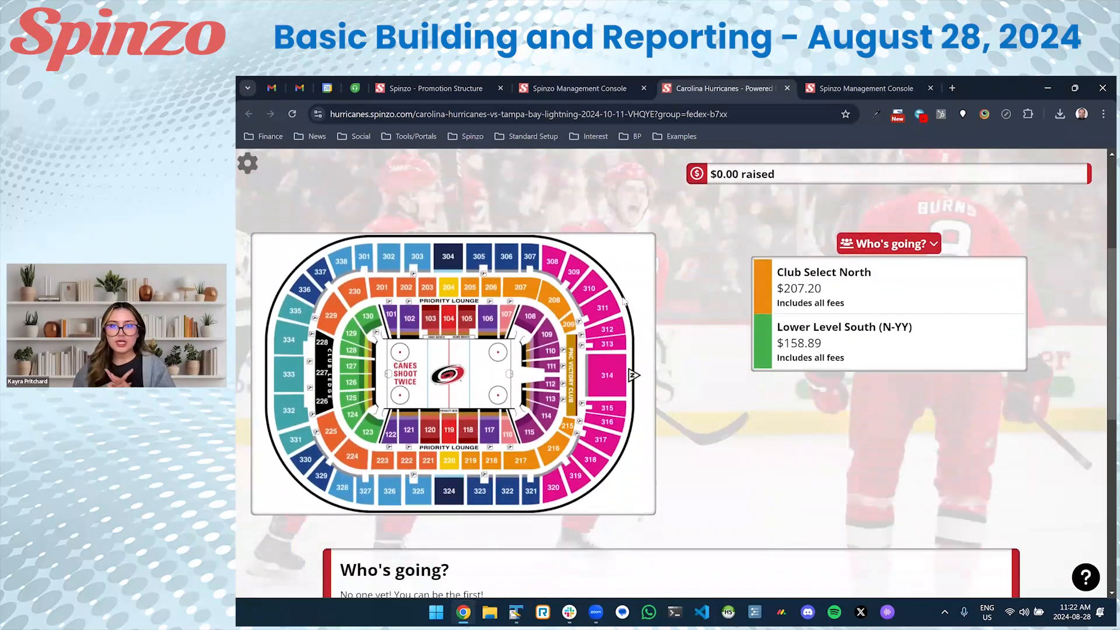
{"action": "scroll", "coordinate": [623, 300], "scroll_direction": "down", "scroll_amount": 4}
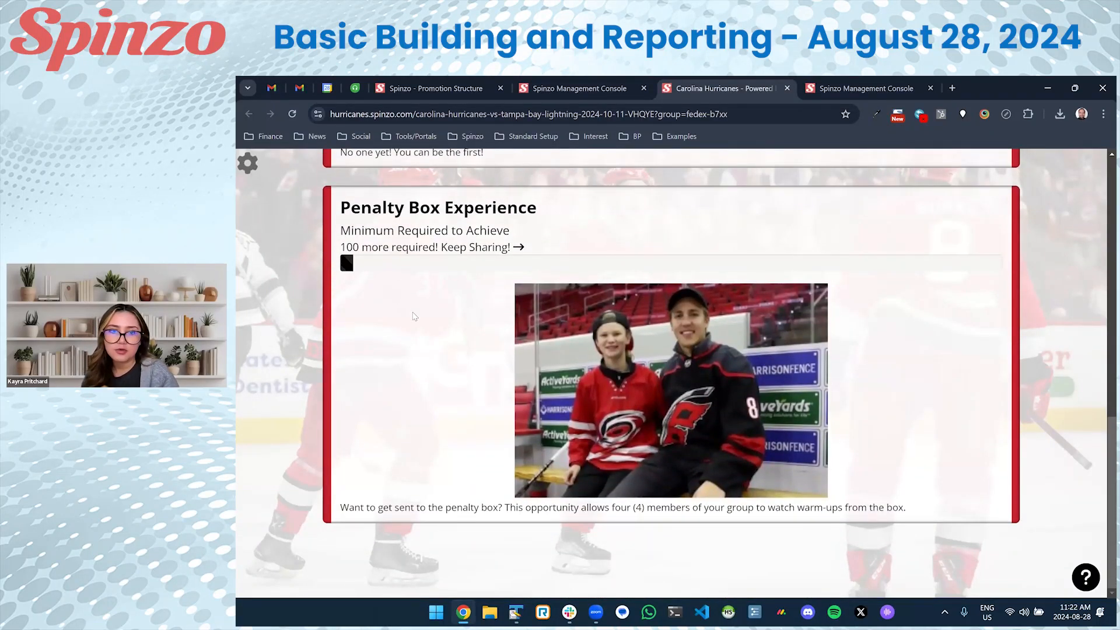
{"action": "left_click_drag", "start_coordinate": [340, 208], "coordinate": [539, 211]}
{"action": "left_click_drag", "start_coordinate": [340, 231], "coordinate": [510, 232]}
{"action": "left_click", "coordinate": [511, 233]}
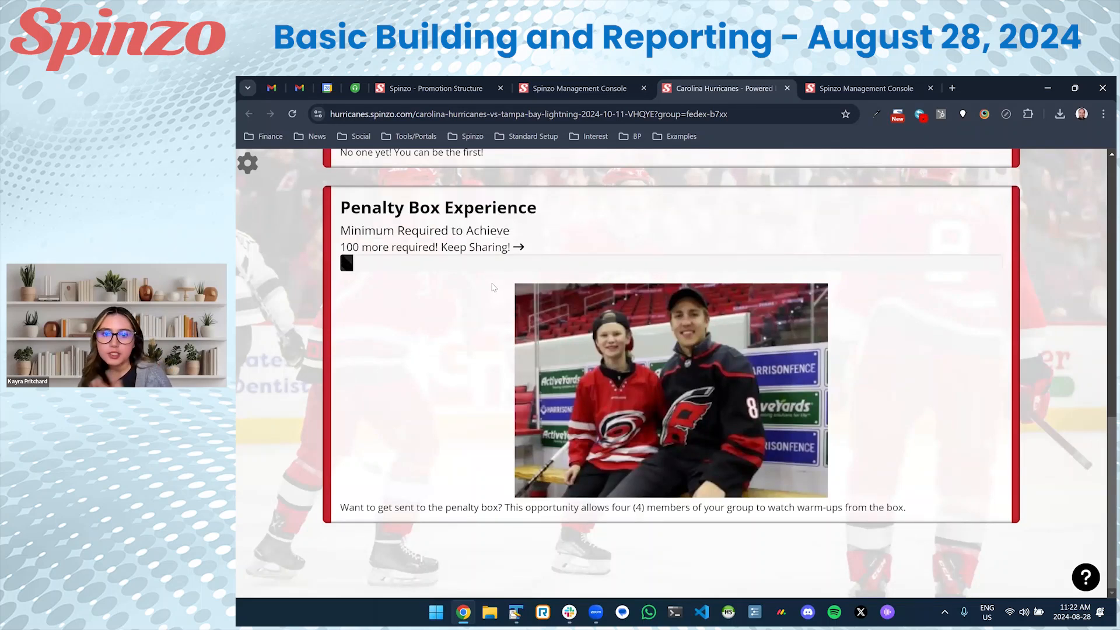
{"action": "scroll", "coordinate": [492, 287], "scroll_direction": "up", "scroll_amount": 10}
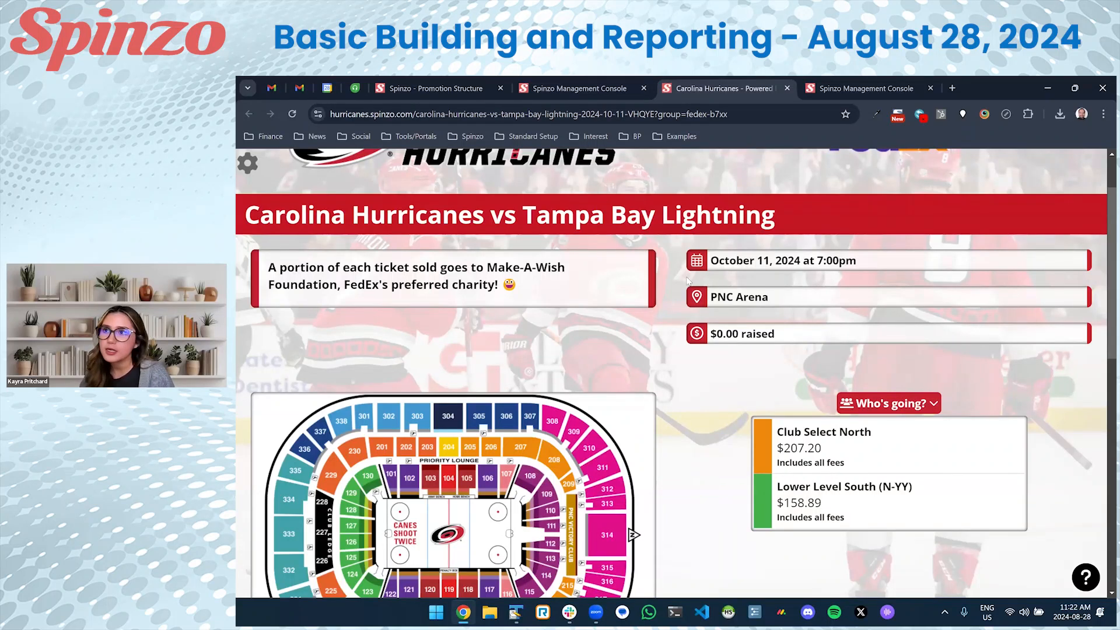
{"action": "scroll", "coordinate": [686, 280], "scroll_direction": "up", "scroll_amount": 2}
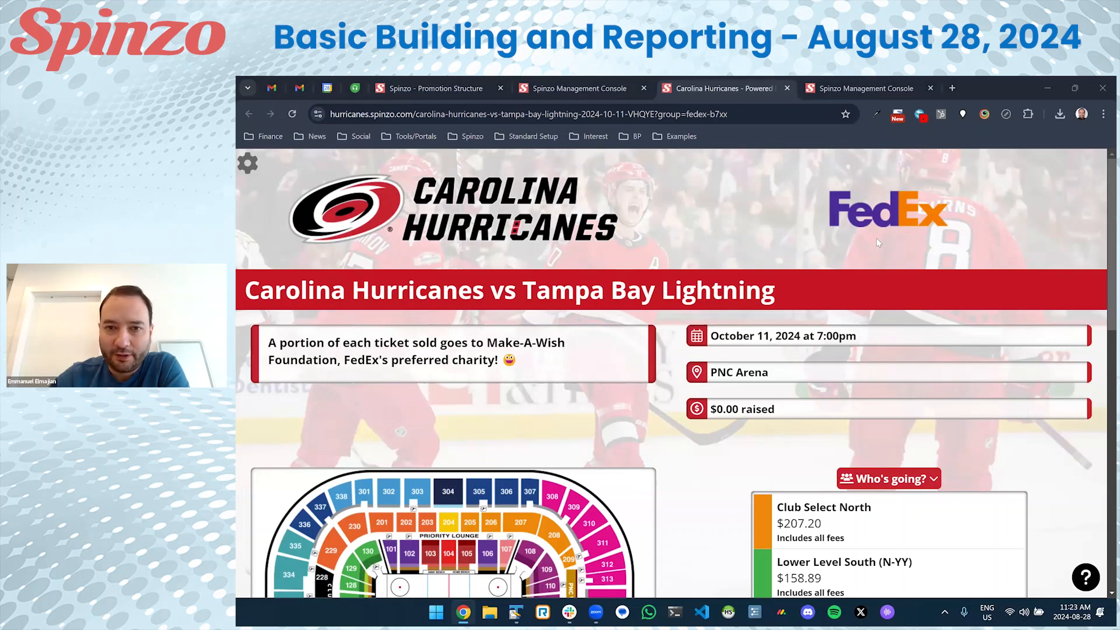
{"action": "left_click_drag", "start_coordinate": [281, 342], "coordinate": [549, 367]}
{"action": "left_click", "coordinate": [381, 354]}
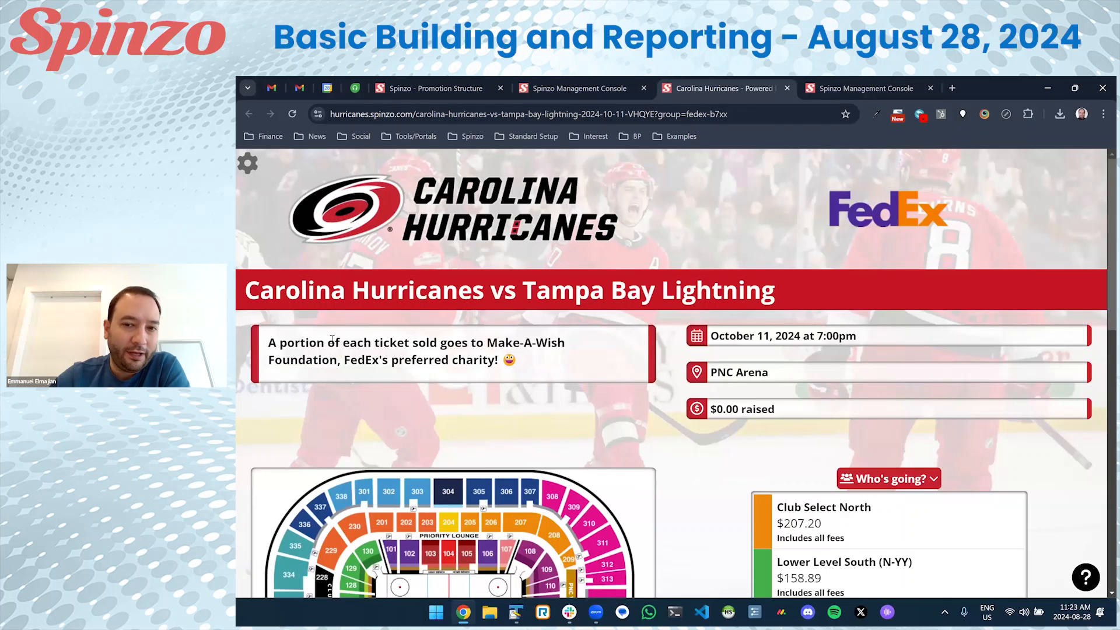
{"action": "left_click_drag", "start_coordinate": [791, 413], "coordinate": [695, 410]}
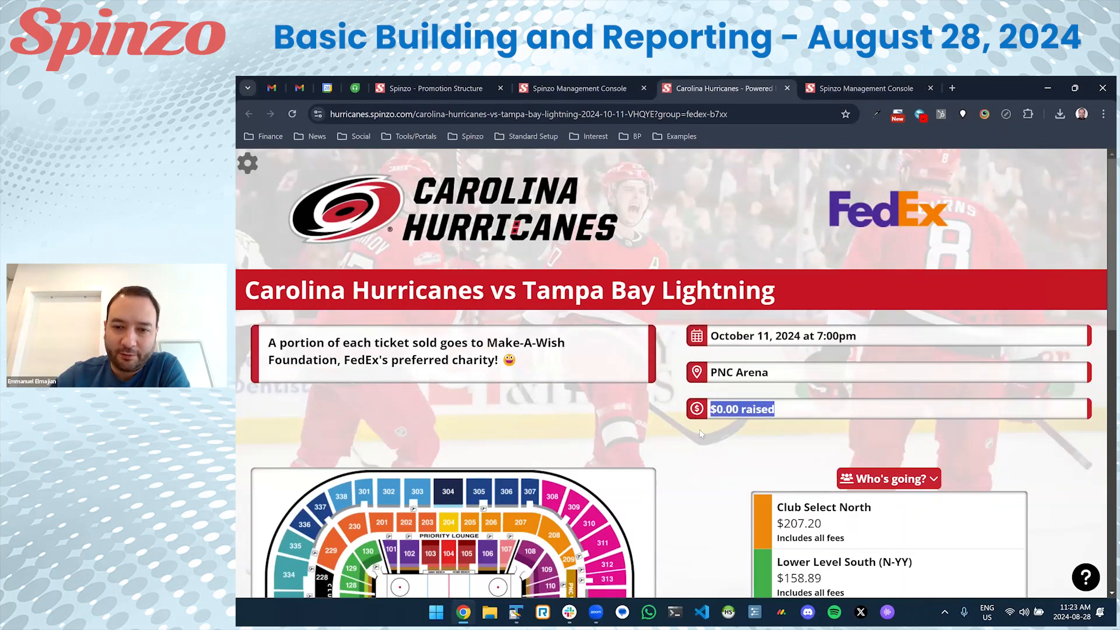
{"action": "left_click", "coordinate": [699, 429]}
{"action": "scroll", "coordinate": [699, 429], "scroll_direction": "down", "scroll_amount": 3}
{"action": "left_click", "coordinate": [855, 330]}
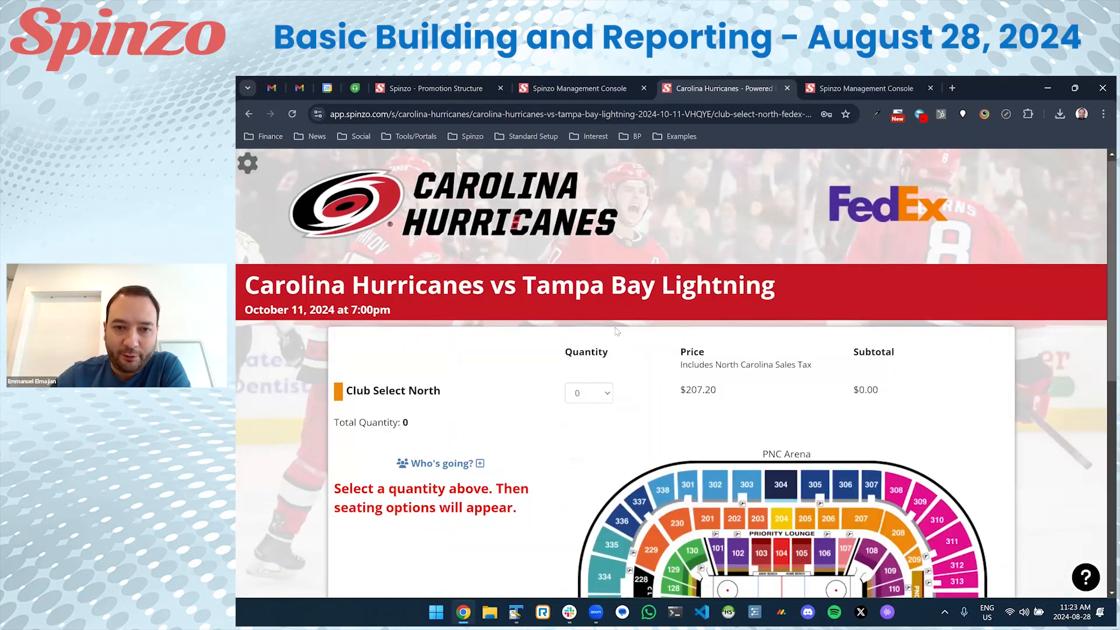
{"action": "scroll", "coordinate": [617, 331], "scroll_direction": "down", "scroll_amount": 1}
{"action": "left_click", "coordinate": [589, 317]}
{"action": "left_click", "coordinate": [585, 357]}
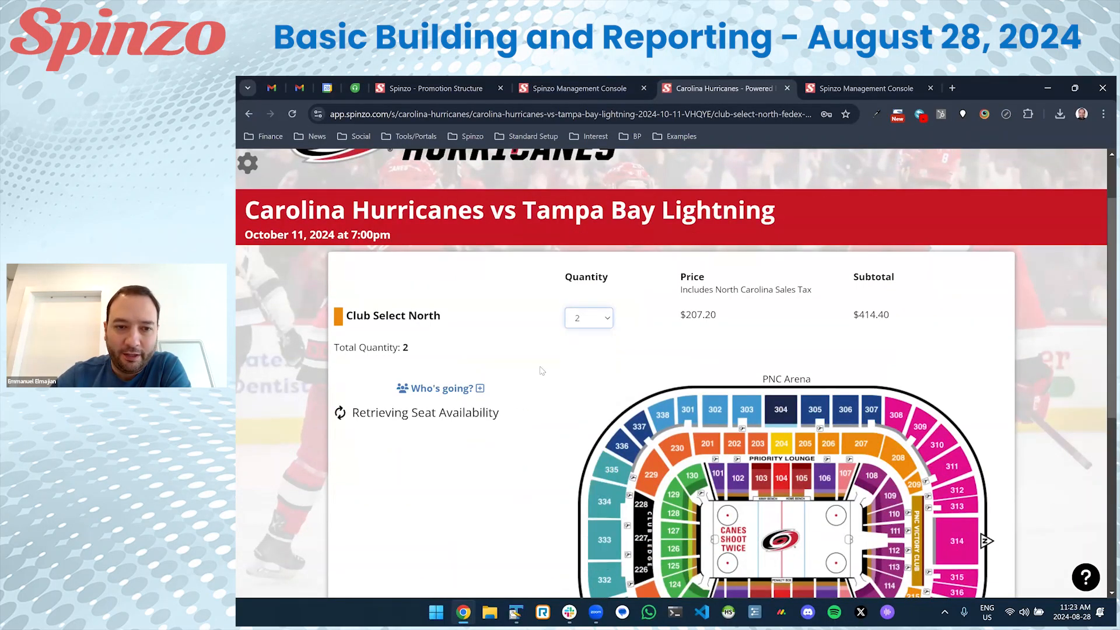
{"action": "scroll", "coordinate": [548, 352], "scroll_direction": "down", "scroll_amount": 1}
{"action": "scroll", "coordinate": [548, 354], "scroll_direction": "up", "scroll_amount": 2}
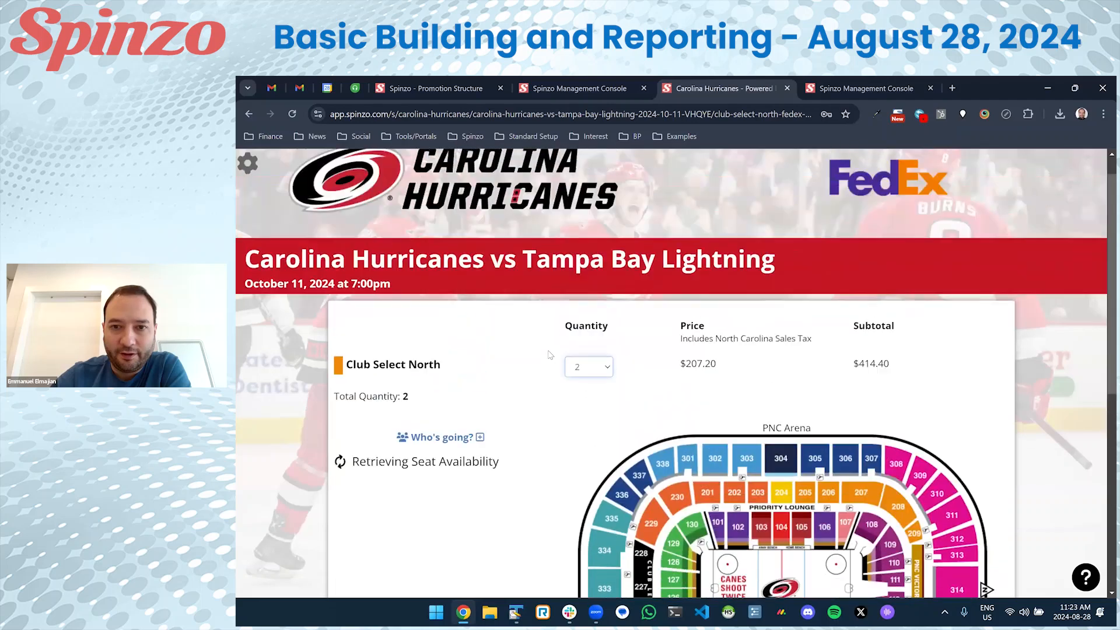
{"action": "scroll", "coordinate": [550, 356], "scroll_direction": "down", "scroll_amount": 4}
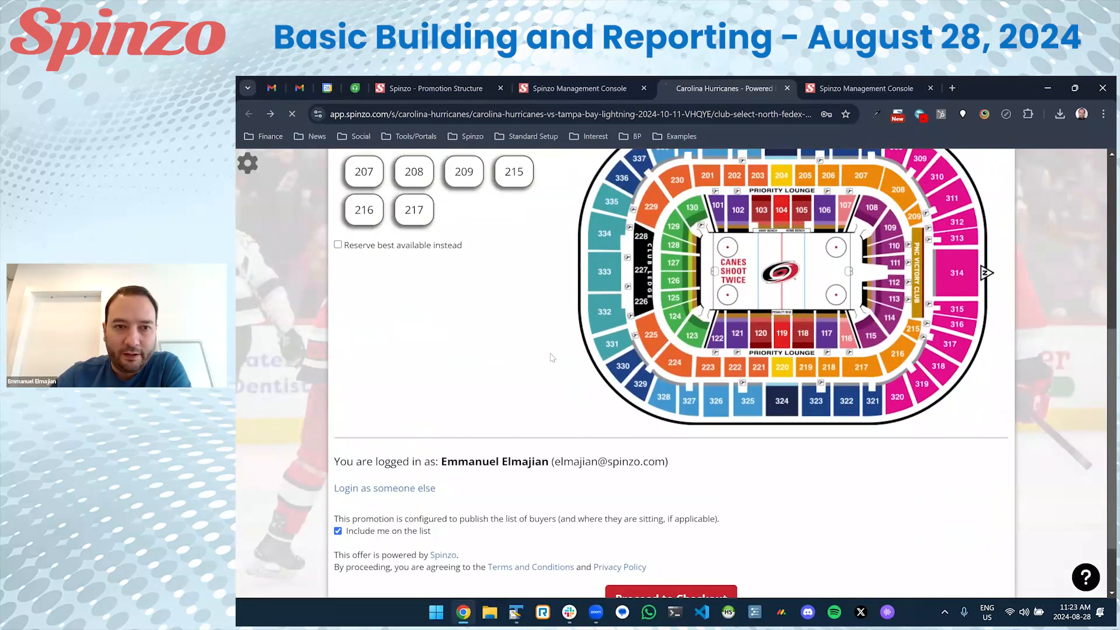
{"action": "scroll", "coordinate": [623, 348], "scroll_direction": "down", "scroll_amount": 6}
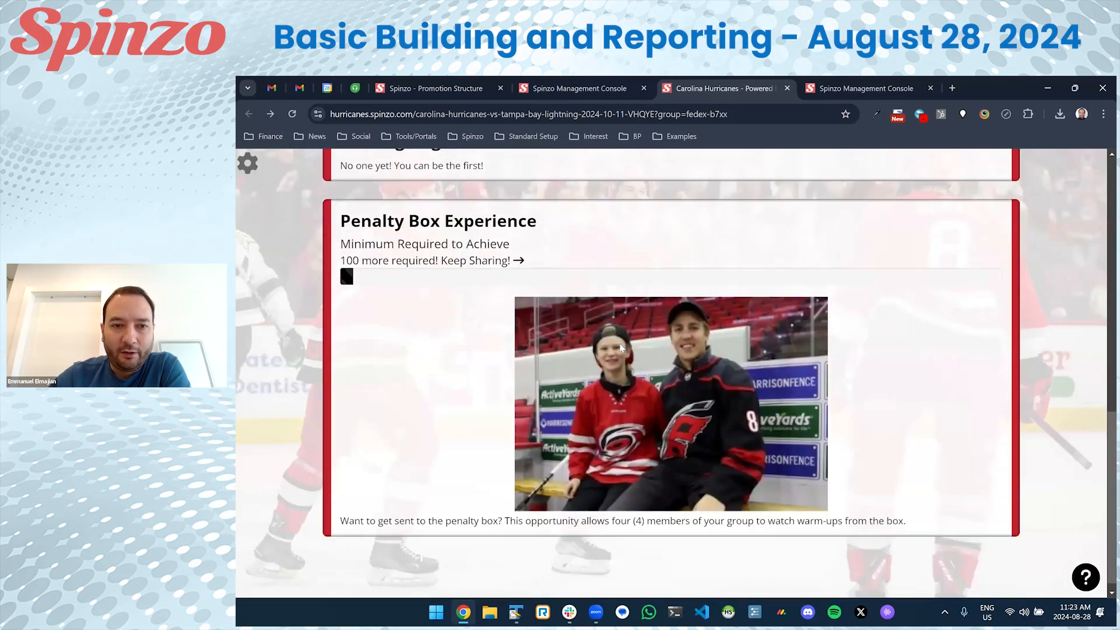
{"action": "scroll", "coordinate": [619, 347], "scroll_direction": "up", "scroll_amount": 5}
{"action": "scroll", "coordinate": [619, 346], "scroll_direction": "down", "scroll_amount": 5}
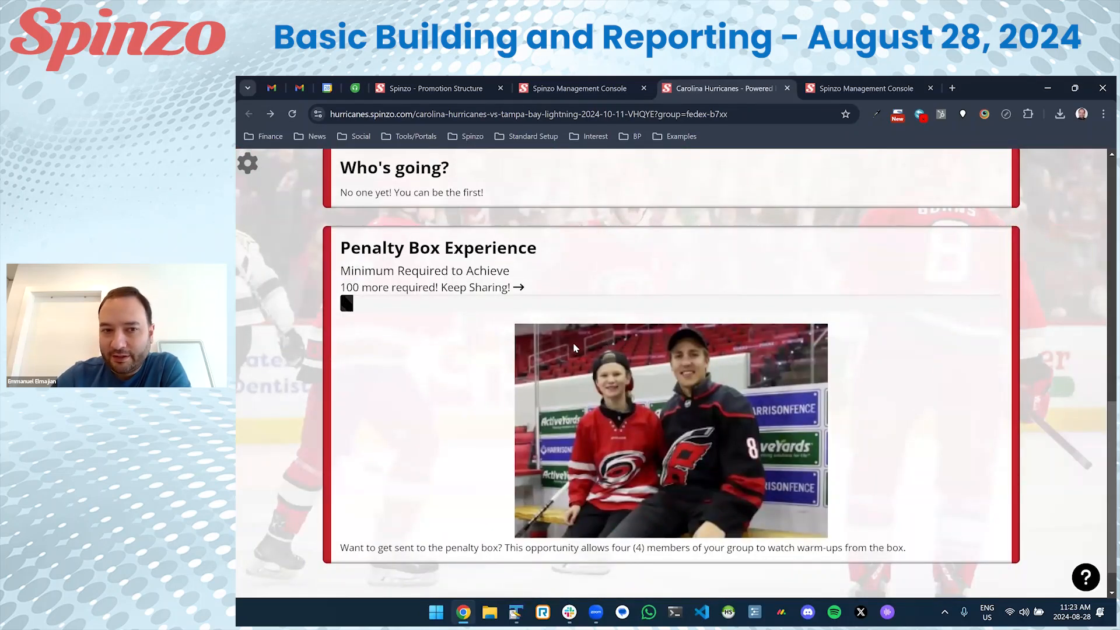
{"action": "scroll", "coordinate": [574, 348], "scroll_direction": "up", "scroll_amount": 3}
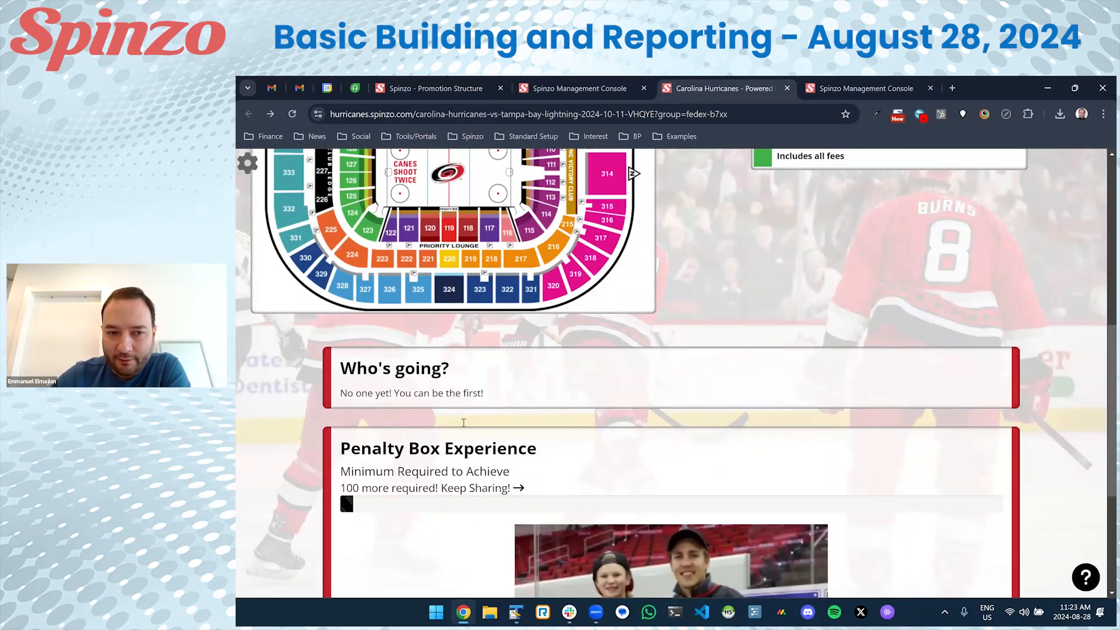
{"action": "scroll", "coordinate": [555, 342], "scroll_direction": "up", "scroll_amount": 7}
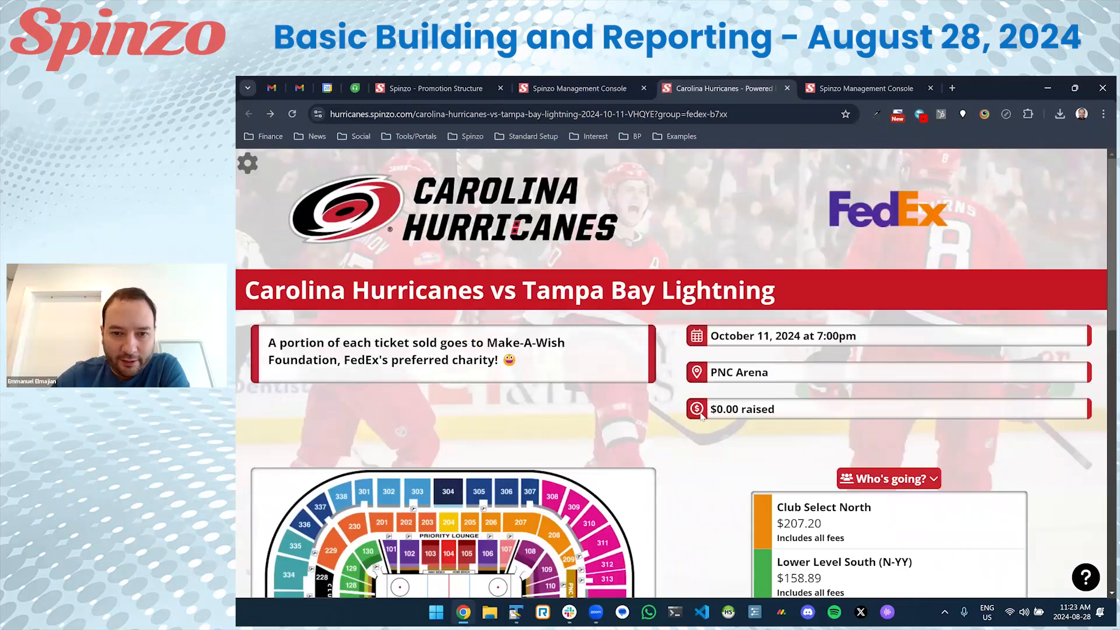
{"action": "scroll", "coordinate": [698, 422], "scroll_direction": "down", "scroll_amount": 3}
{"action": "scroll", "coordinate": [698, 422], "scroll_direction": "down", "scroll_amount": 4}
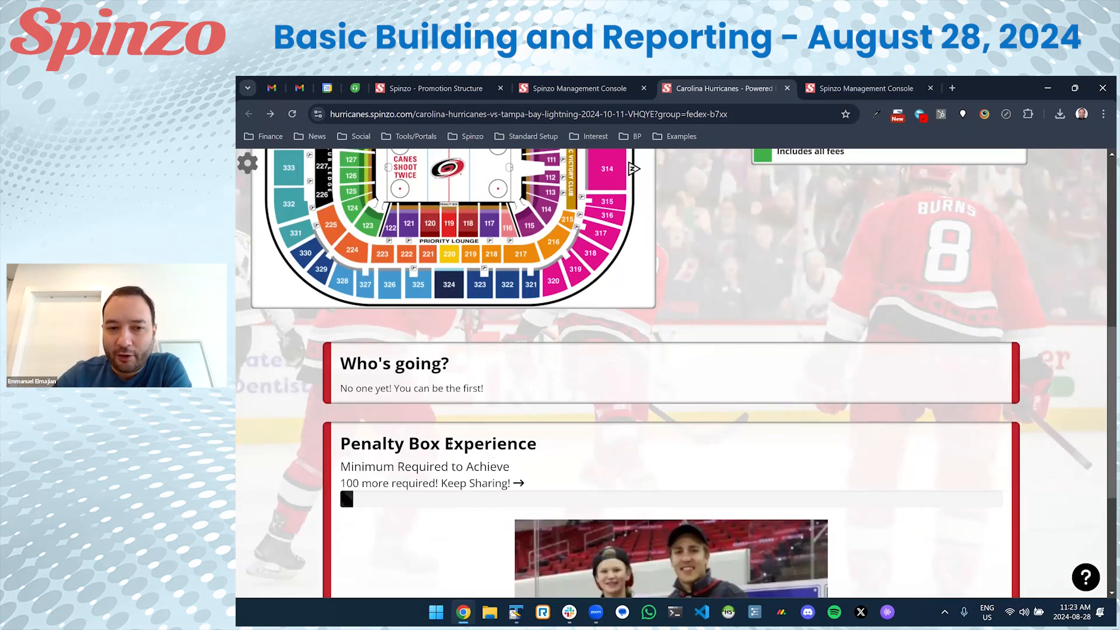
{"action": "scroll", "coordinate": [497, 429], "scroll_direction": "up", "scroll_amount": 6}
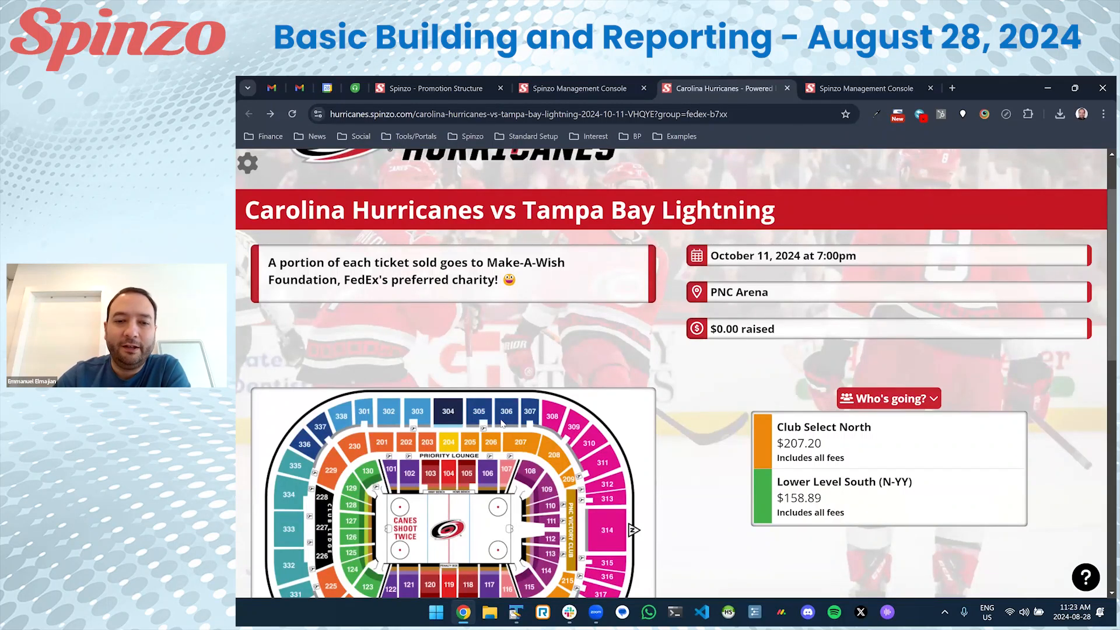
{"action": "scroll", "coordinate": [502, 423], "scroll_direction": "down", "scroll_amount": 6}
{"action": "left_click_drag", "start_coordinate": [341, 444], "coordinate": [536, 443]}
{"action": "left_click", "coordinate": [536, 443]}
{"action": "scroll", "coordinate": [421, 342], "scroll_direction": "up", "scroll_amount": 7}
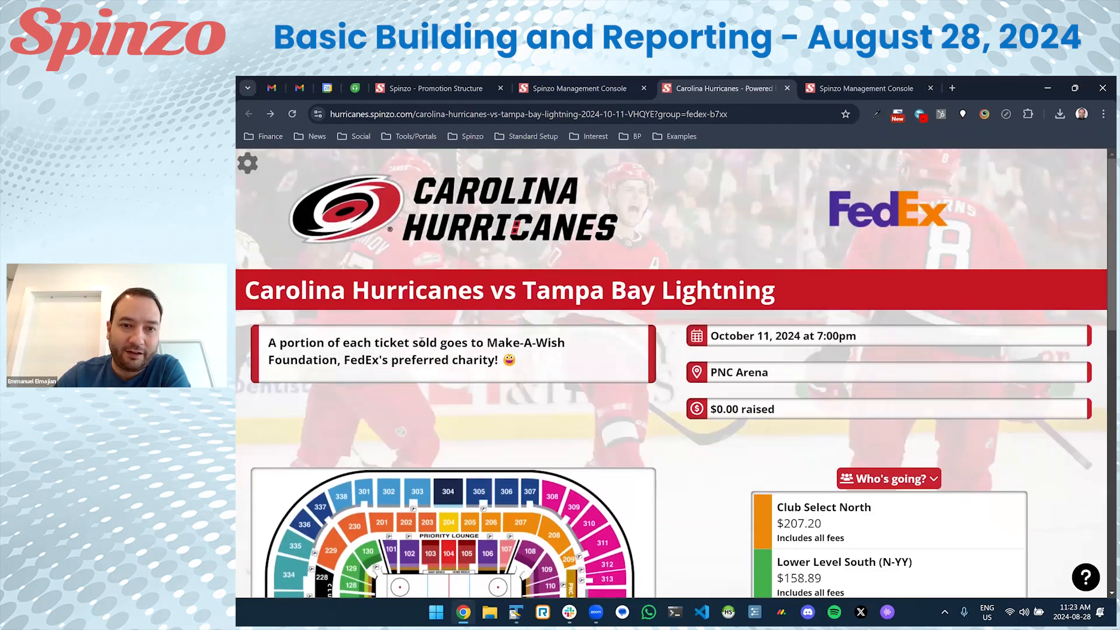
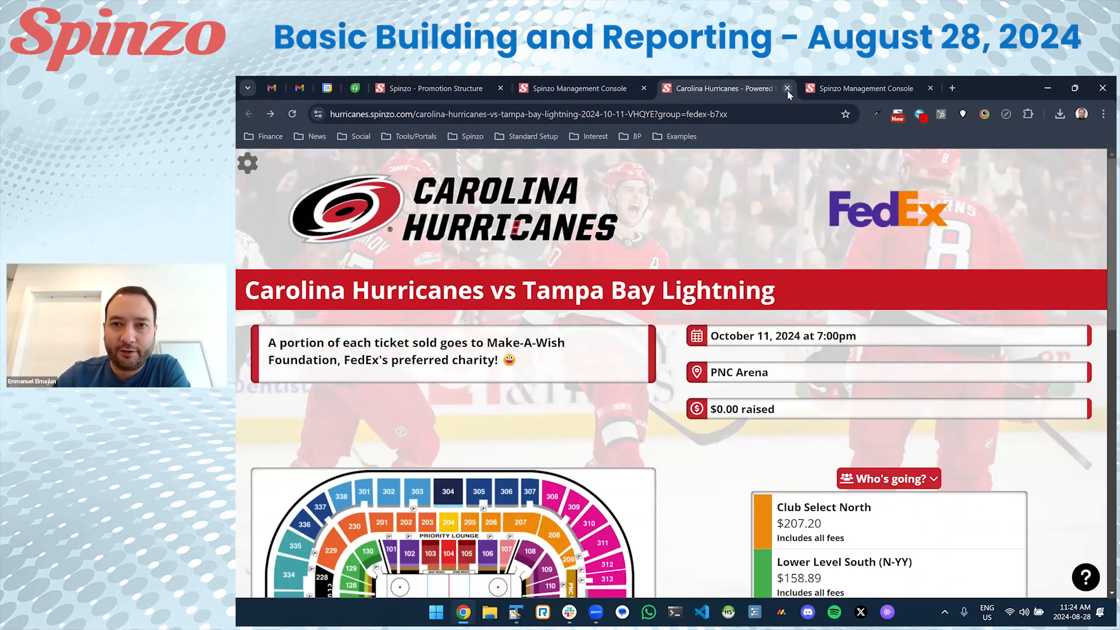
Close the Carolina Hurricanes public page and the duplicate console tab, then return to the overview's top.
{"action": "left_click", "coordinate": [787, 89]}
{"action": "left_click", "coordinate": [787, 88]}
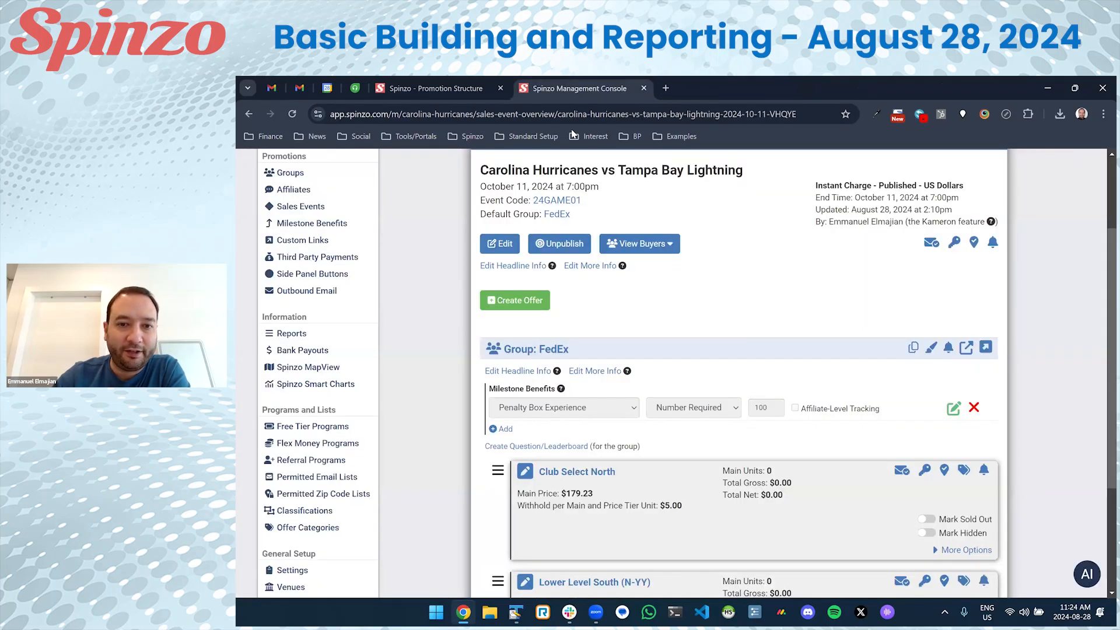
{"action": "scroll", "coordinate": [562, 454], "scroll_direction": "down", "scroll_amount": 2}
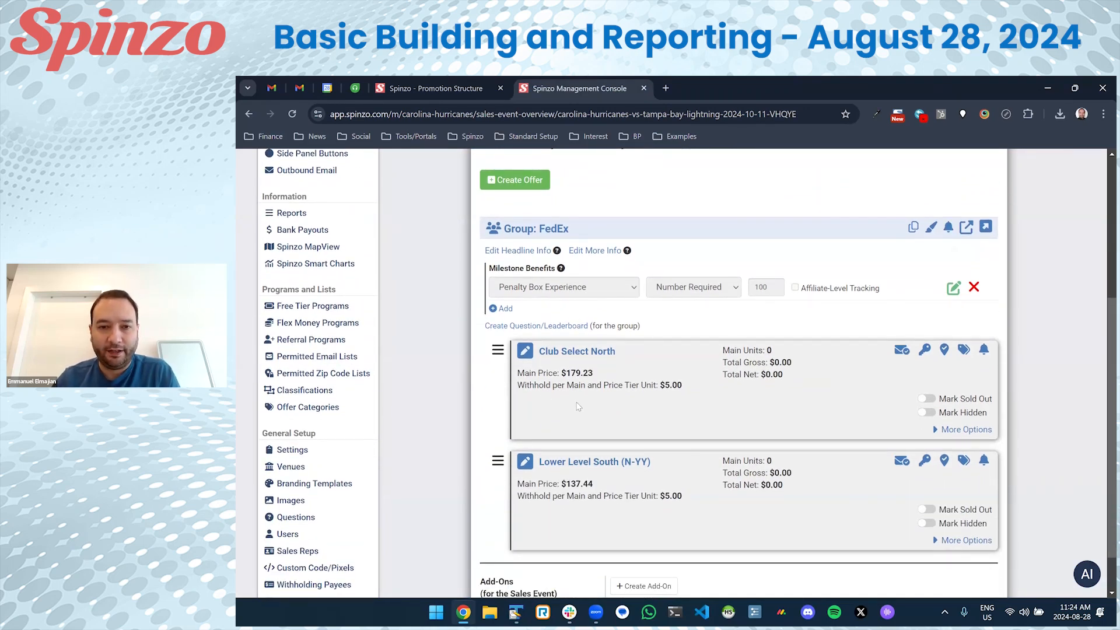
{"action": "scroll", "coordinate": [578, 406], "scroll_direction": "up", "scroll_amount": 3}
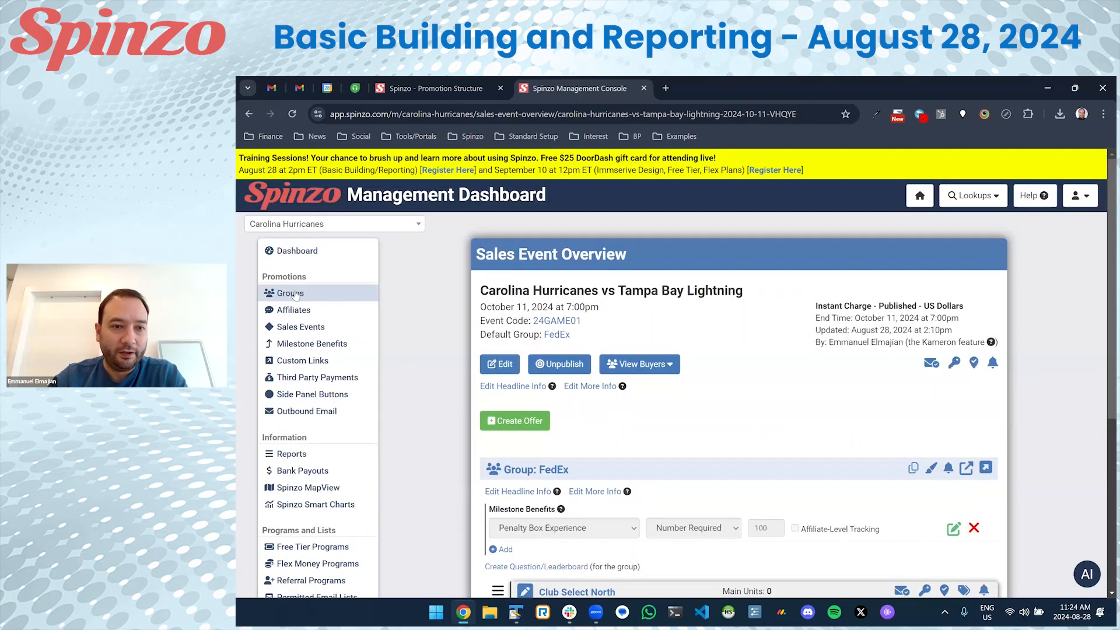
{"action": "scroll", "coordinate": [430, 292], "scroll_direction": "up", "scroll_amount": 2}
Browse the groups list and promotion diagram, then start a new group named Delta.
{"action": "left_click", "coordinate": [396, 297]}
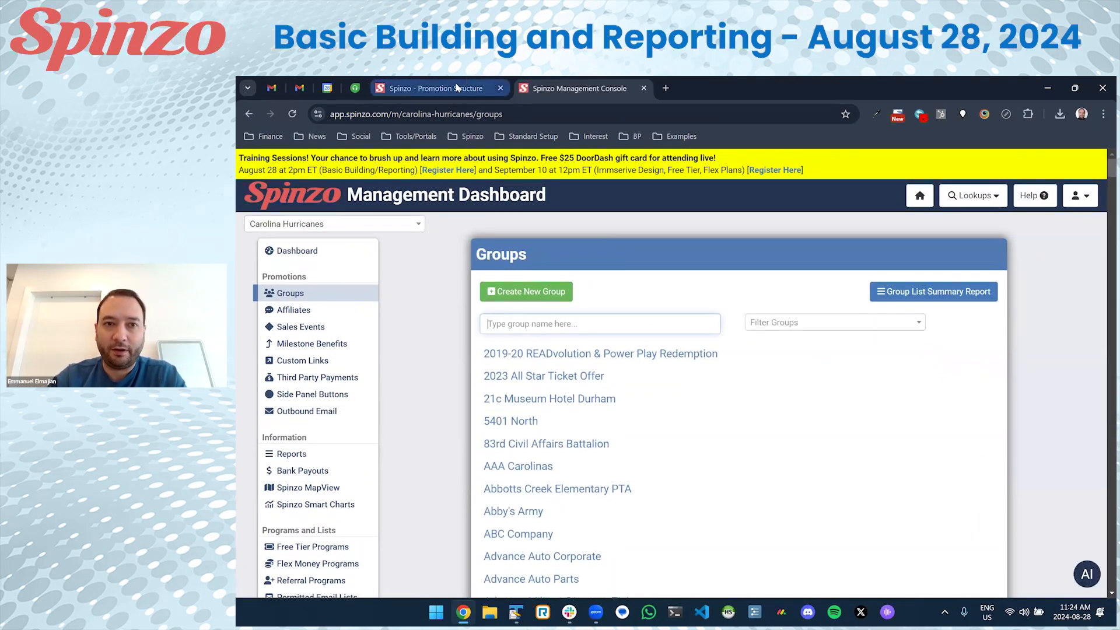
{"action": "left_click", "coordinate": [438, 88]}
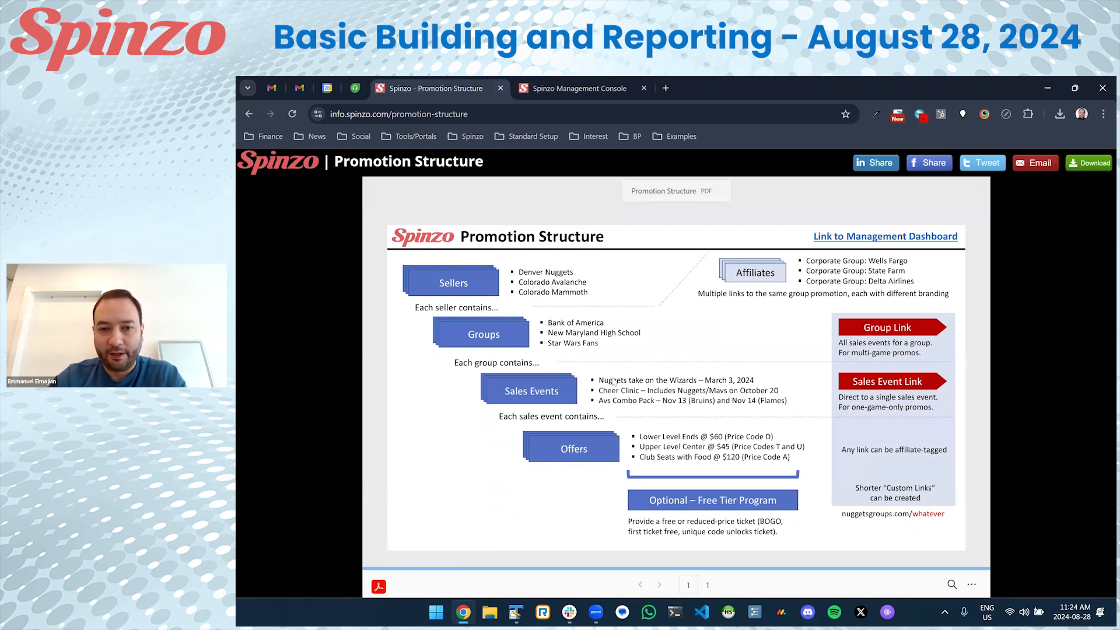
{"action": "left_click", "coordinate": [576, 88]}
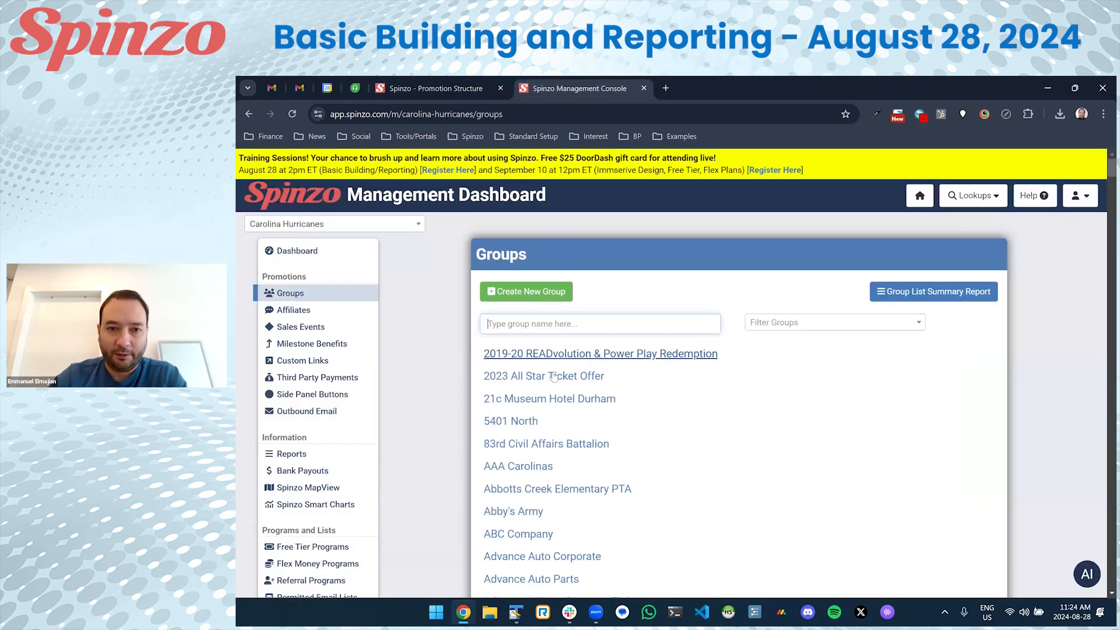
{"action": "left_click", "coordinate": [523, 299]}
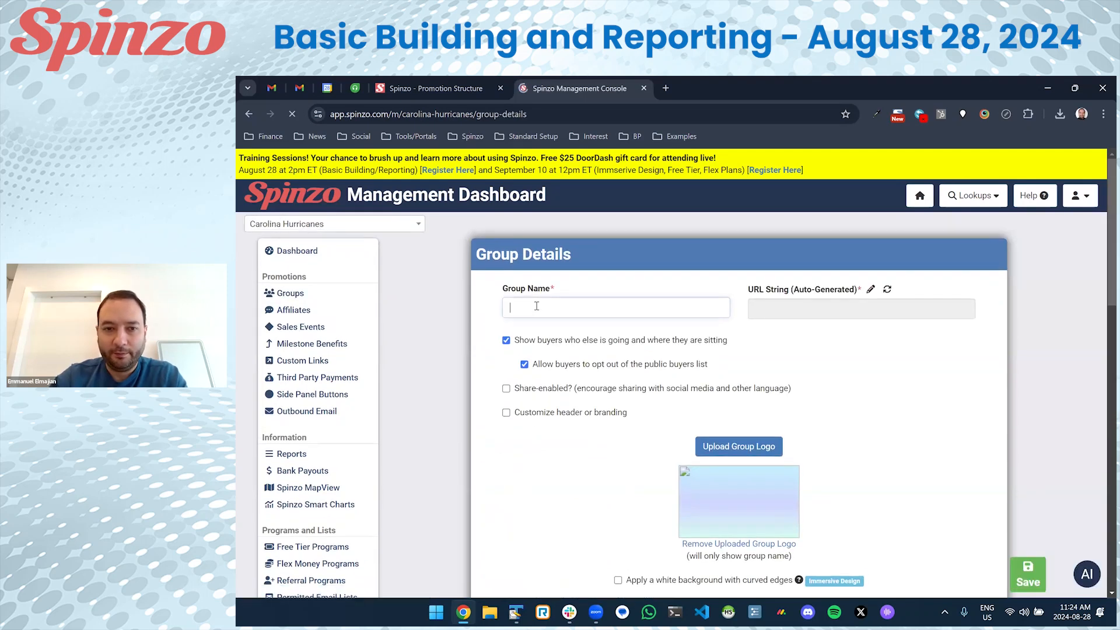
{"action": "type", "text": "Delta"}
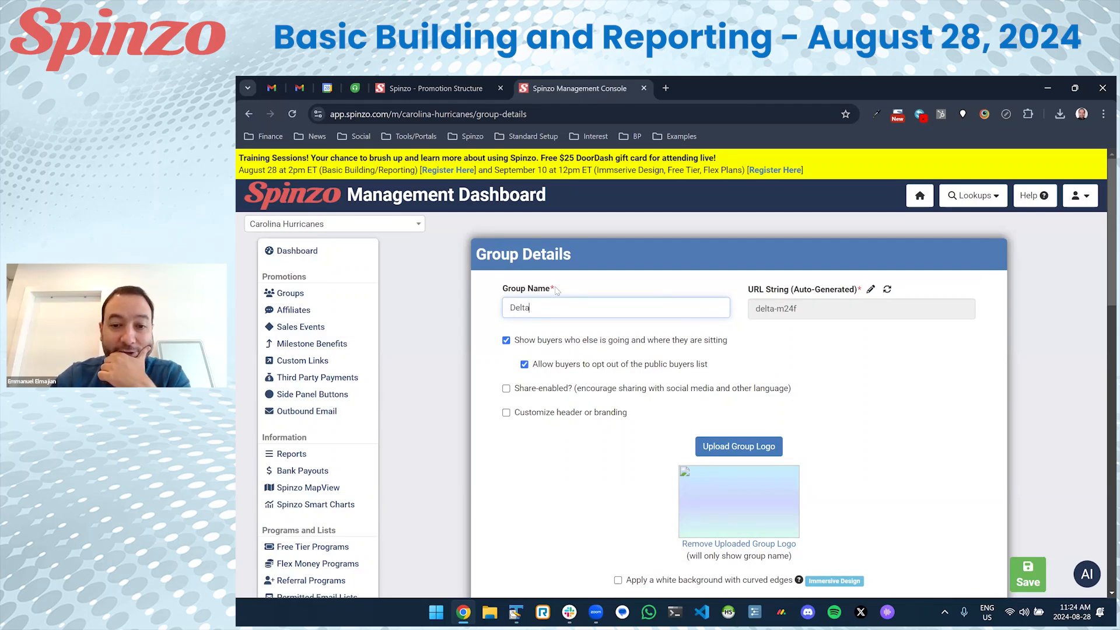
{"action": "scroll", "coordinate": [565, 294], "scroll_direction": "down", "scroll_amount": 1}
Upload the delta-airlines logo file and crop it to fit.
{"action": "left_click", "coordinate": [751, 372]}
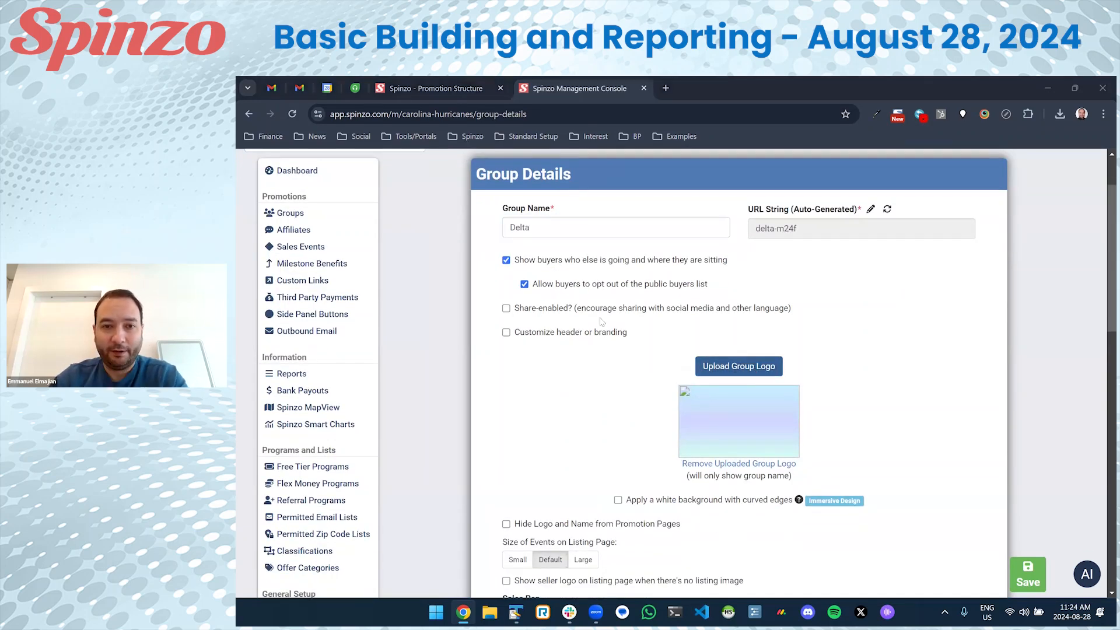
{"action": "left_click", "coordinate": [478, 254]}
{"action": "double_click", "coordinate": [478, 257]}
{"action": "left_click_drag", "start_coordinate": [504, 300], "coordinate": [804, 366]}
{"action": "left_click_drag", "start_coordinate": [601, 207], "coordinate": [600, 300]}
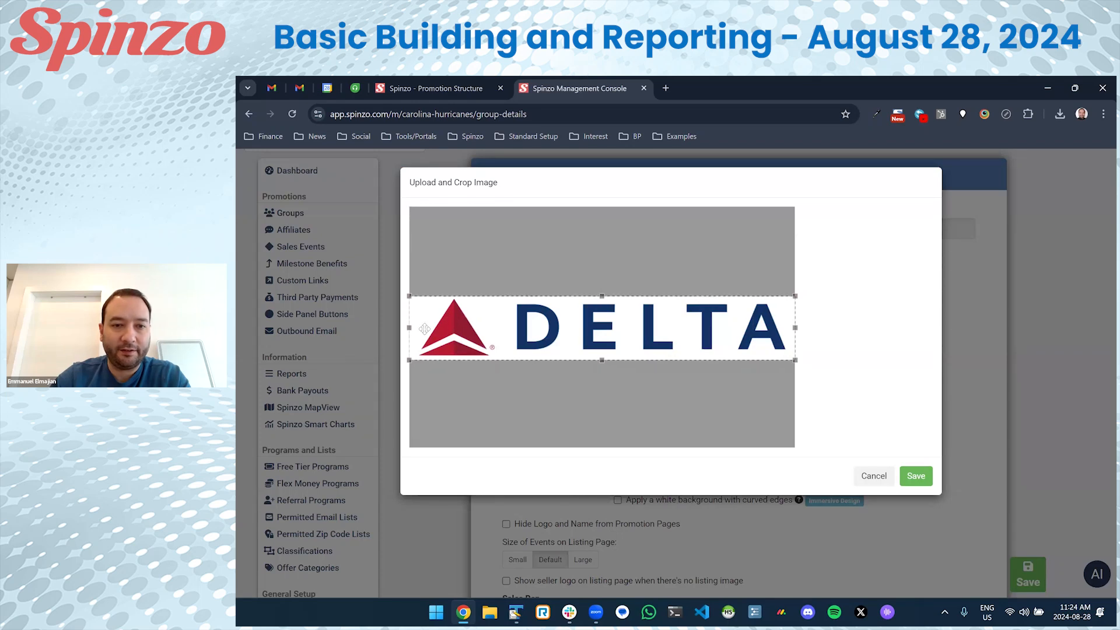
{"action": "left_click_drag", "start_coordinate": [410, 327], "coordinate": [414, 328]}
{"action": "left_click", "coordinate": [908, 476]}
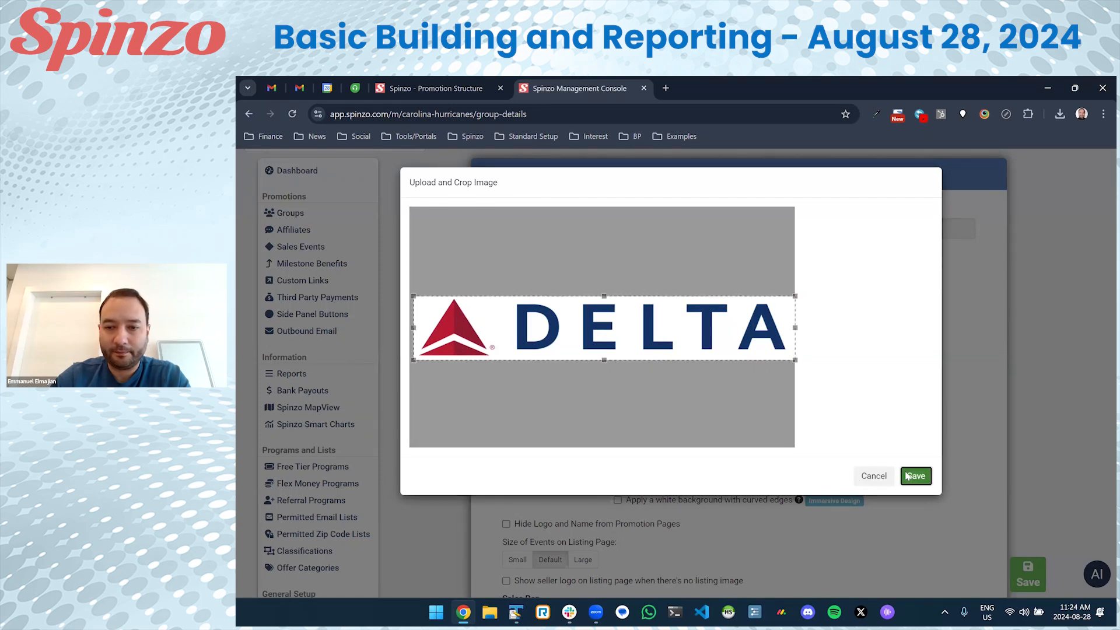
Assign a sales rep to the Delta group and save it.
{"action": "scroll", "coordinate": [587, 350], "scroll_direction": "down", "scroll_amount": 5}
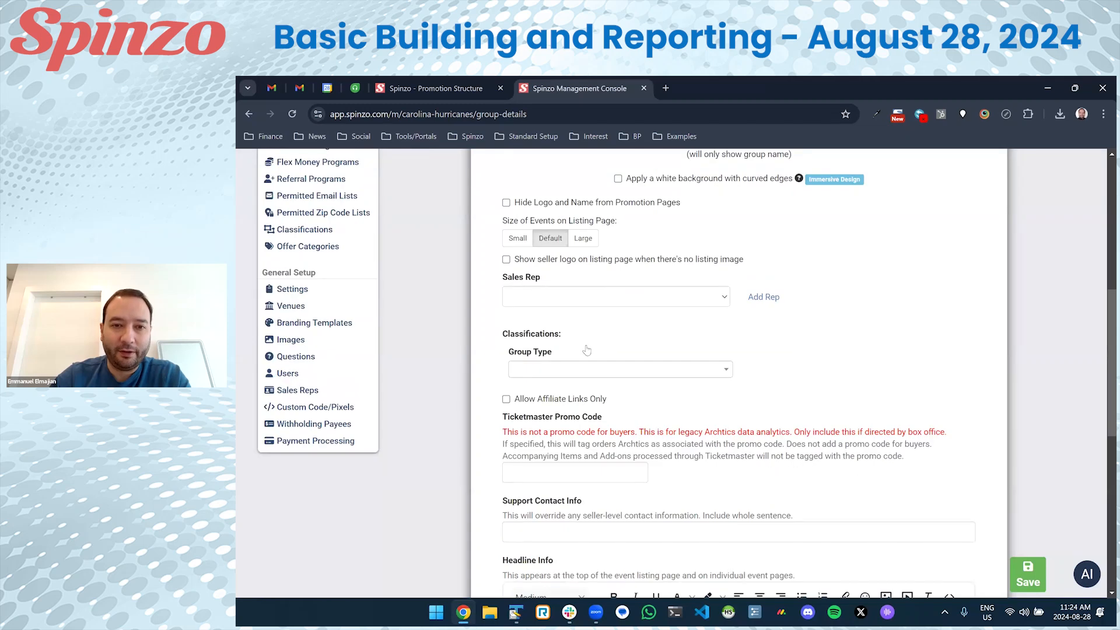
{"action": "left_click", "coordinate": [578, 298]}
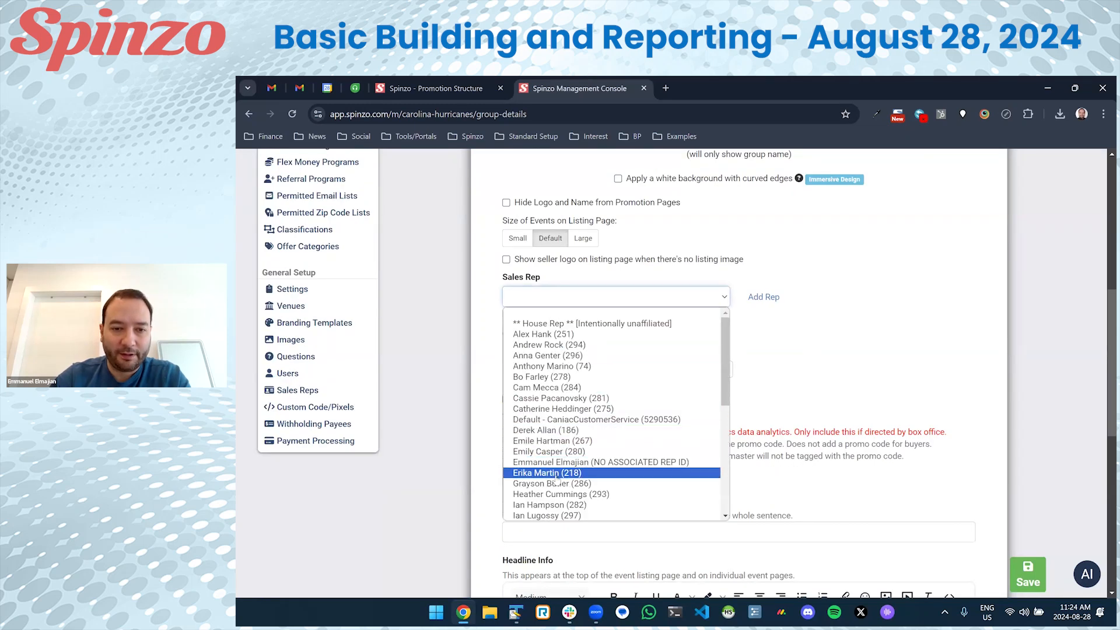
{"action": "scroll", "coordinate": [557, 477], "scroll_direction": "down", "scroll_amount": 4}
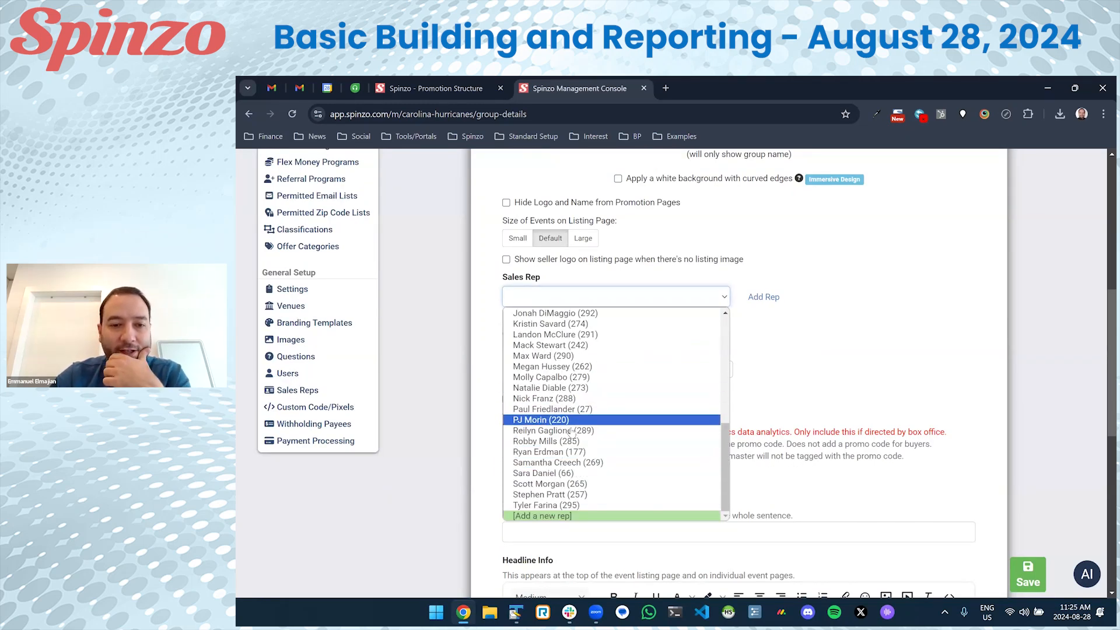
{"action": "left_click", "coordinate": [570, 441]}
{"action": "scroll", "coordinate": [557, 344], "scroll_direction": "down", "scroll_amount": 3}
{"action": "left_click", "coordinate": [555, 337]}
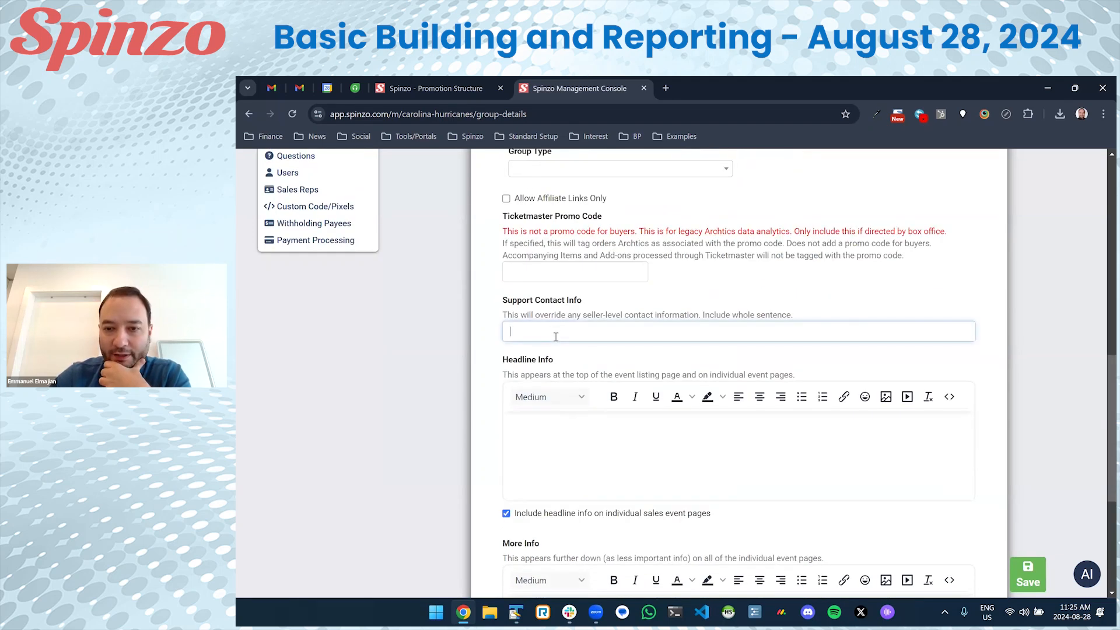
{"action": "left_click", "coordinate": [1025, 572]}
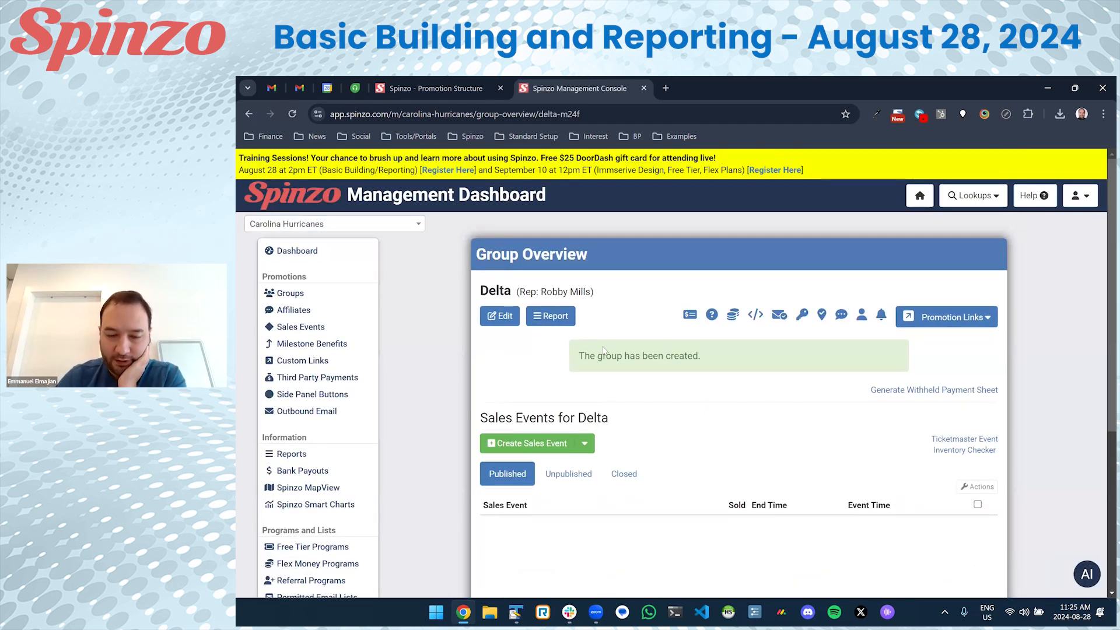
Create a Delta sales event at PNC Arena (2024-25) for the October 11 Game 1 Tampa Bay Lightning (24GAME01).
{"action": "scroll", "coordinate": [601, 353], "scroll_direction": "down", "scroll_amount": 3}
{"action": "left_click", "coordinate": [539, 286]}
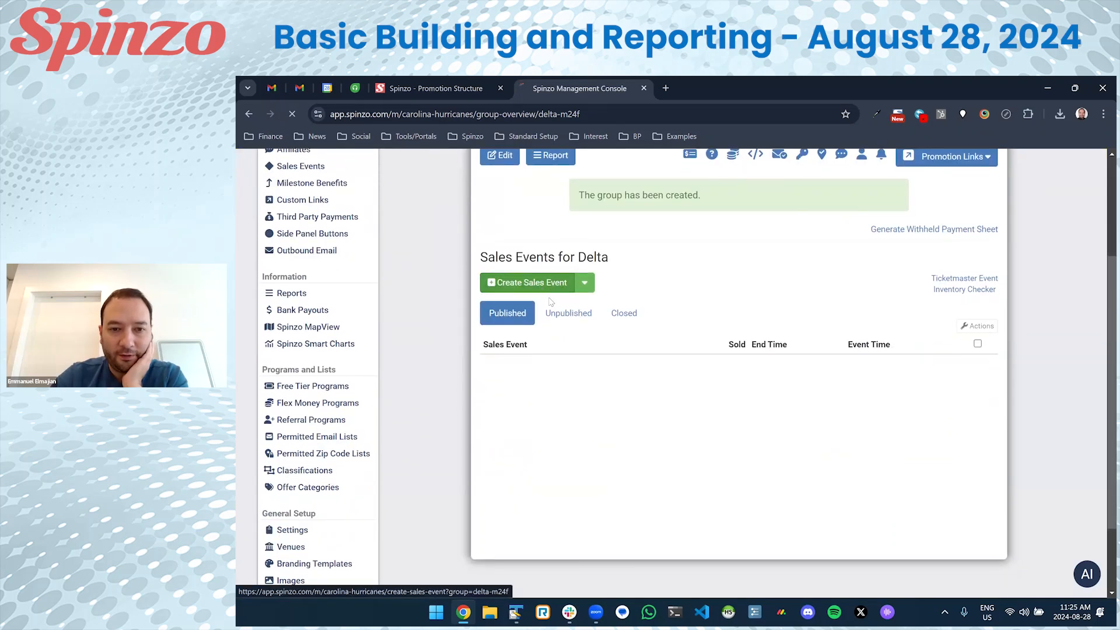
{"action": "scroll", "coordinate": [561, 301], "scroll_direction": "down", "scroll_amount": 1}
{"action": "left_click", "coordinate": [565, 284]}
{"action": "left_click", "coordinate": [563, 241]}
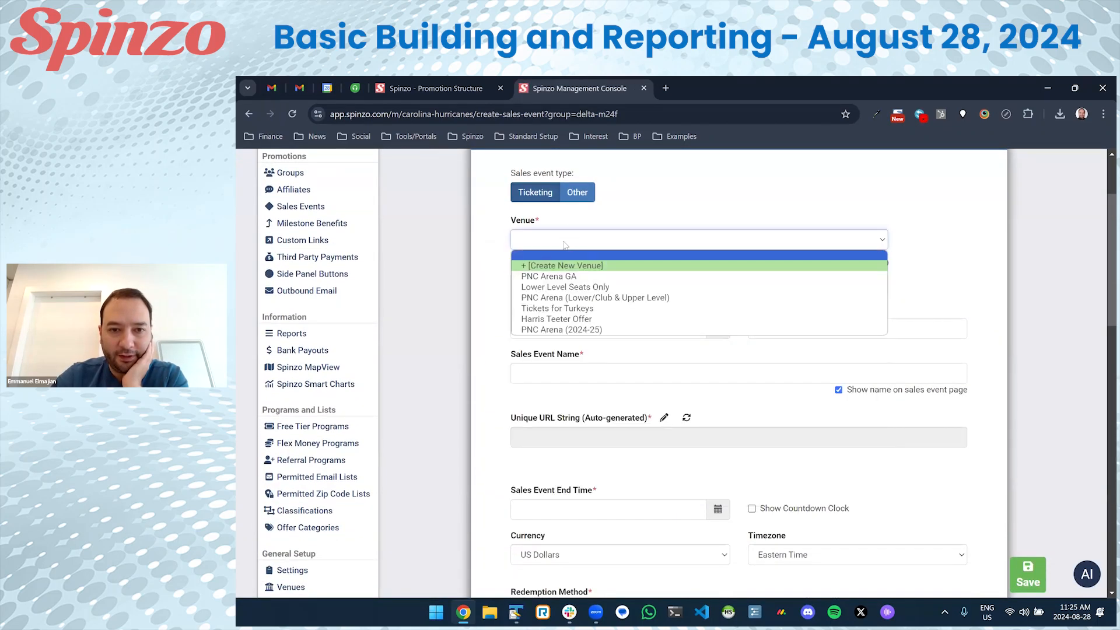
{"action": "left_click", "coordinate": [561, 330]}
{"action": "left_click", "coordinate": [565, 286]}
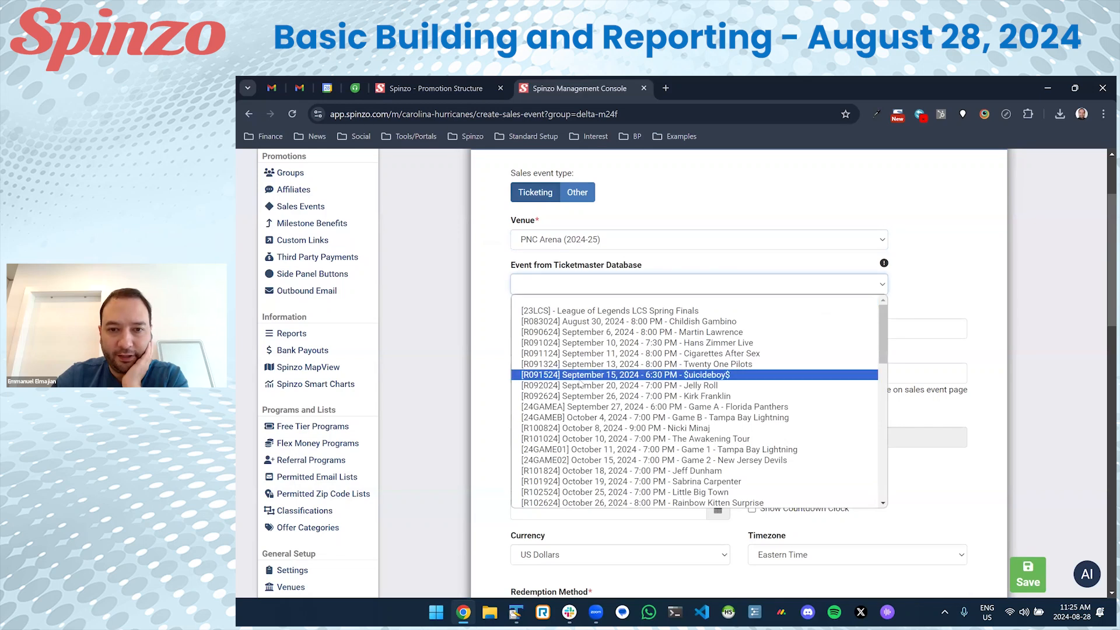
{"action": "scroll", "coordinate": [602, 387], "scroll_direction": "down", "scroll_amount": 4}
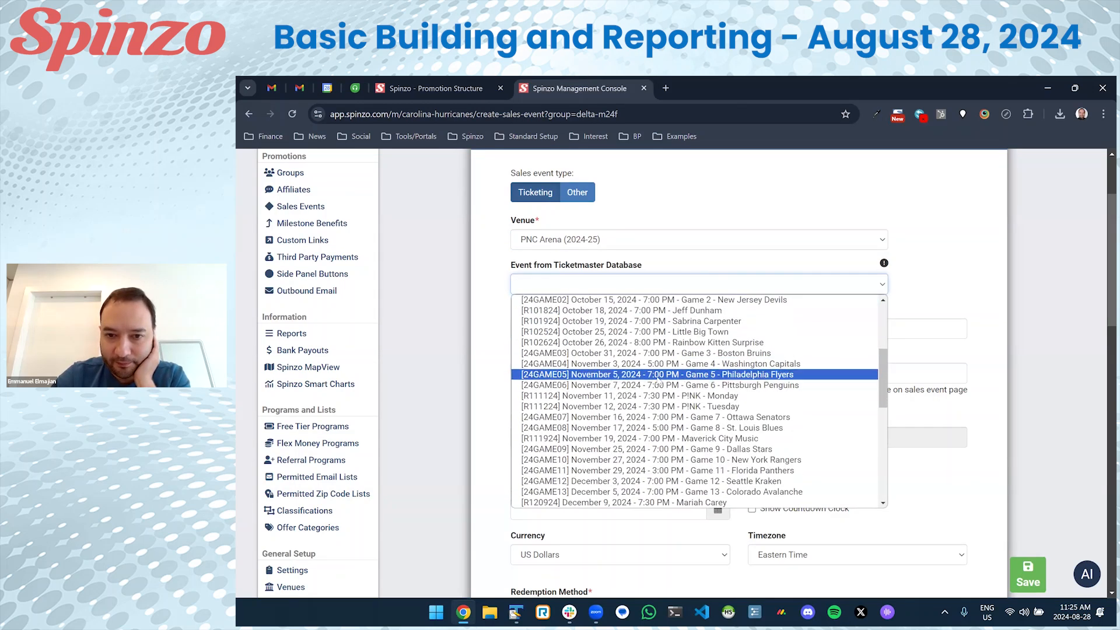
{"action": "scroll", "coordinate": [667, 352], "scroll_direction": "up", "scroll_amount": 2}
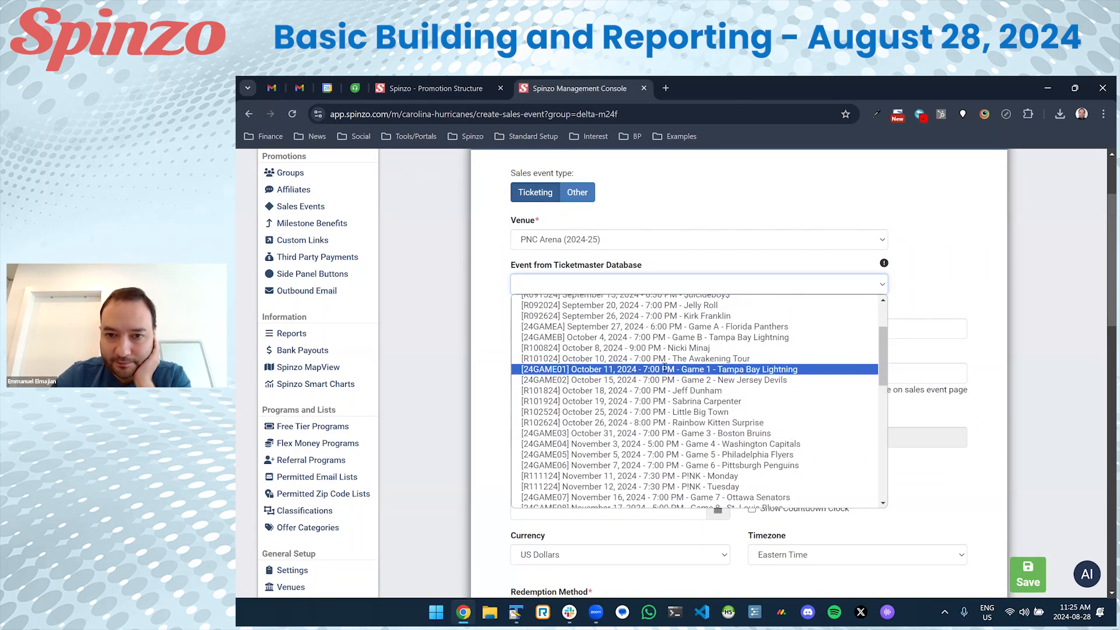
{"action": "left_click", "coordinate": [665, 369]}
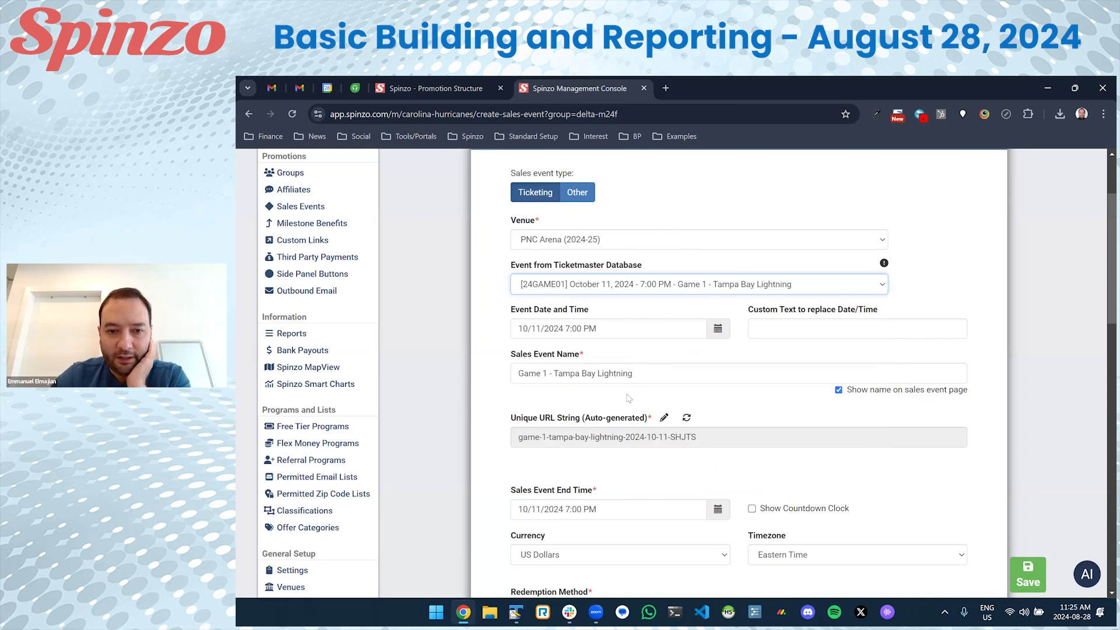
{"action": "scroll", "coordinate": [628, 398], "scroll_direction": "down", "scroll_amount": 3}
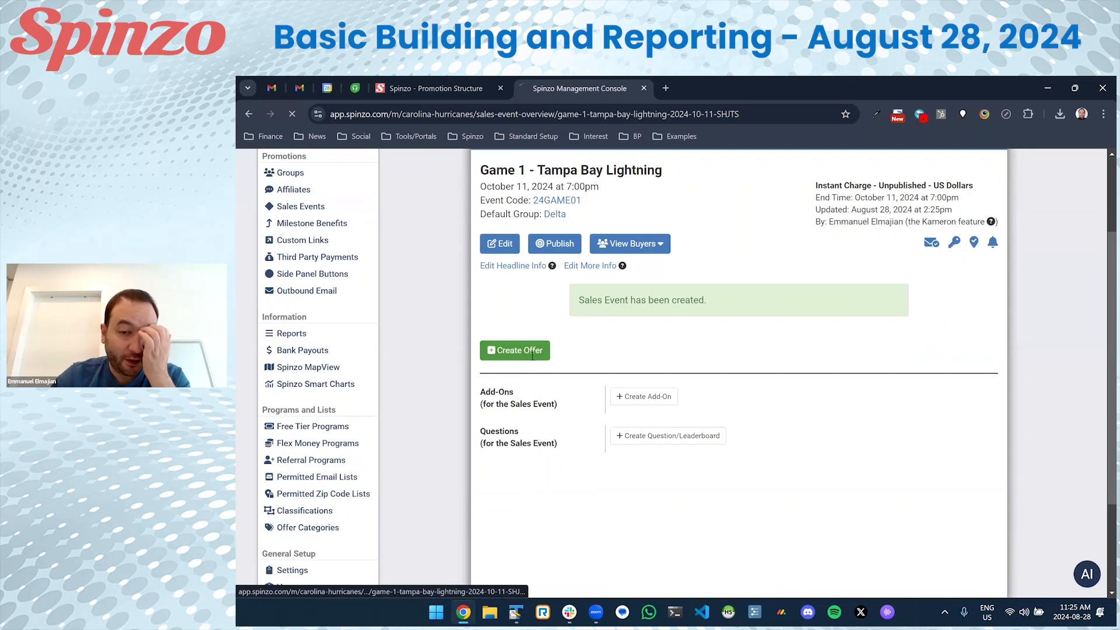
Start a new offer with ticket class Lower Level South (N-YY) (M) and price code MGSZ.
{"action": "left_click", "coordinate": [532, 353]}
{"action": "scroll", "coordinate": [551, 369], "scroll_direction": "down", "scroll_amount": 3}
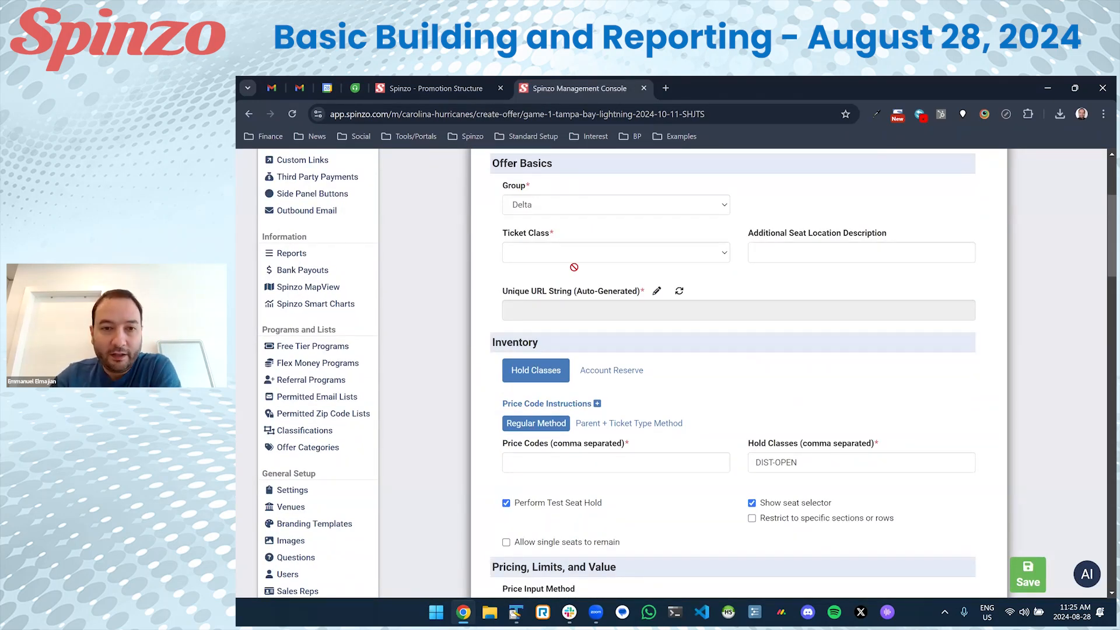
{"action": "left_click", "coordinate": [578, 255]}
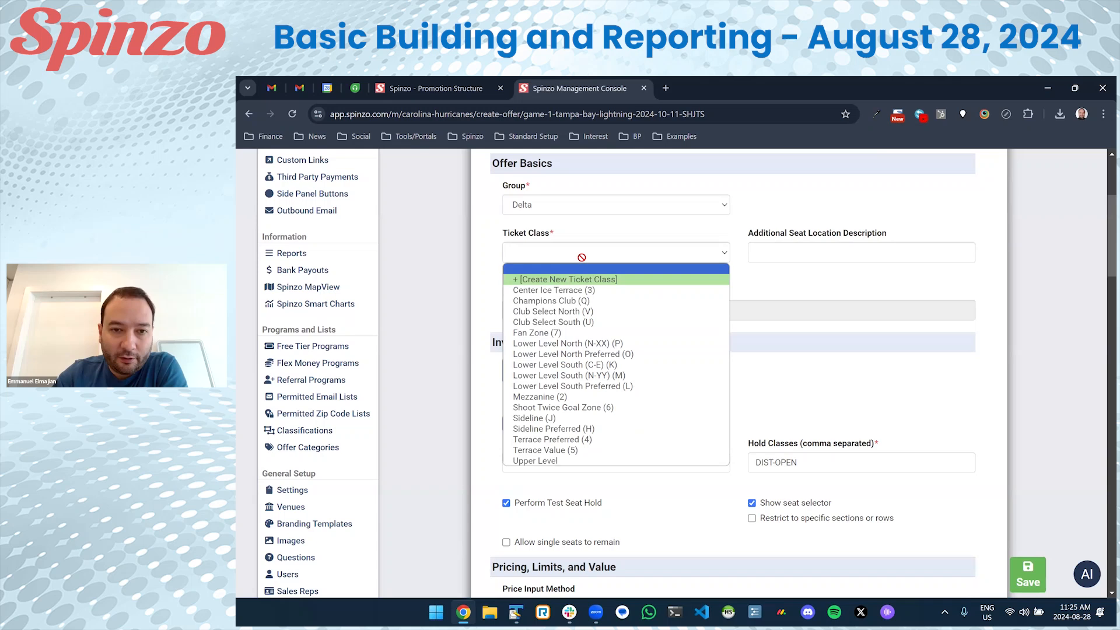
{"action": "left_click", "coordinate": [618, 375]}
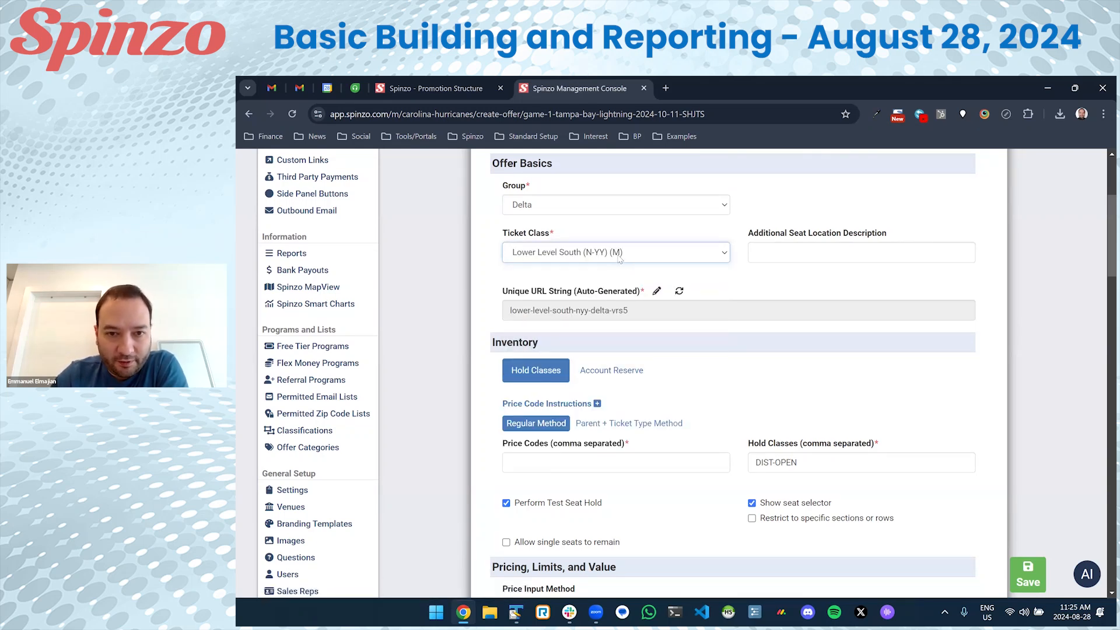
{"action": "scroll", "coordinate": [627, 304], "scroll_direction": "down", "scroll_amount": 2}
{"action": "left_click", "coordinate": [566, 346]}
{"action": "type", "text": "MGSZ"}
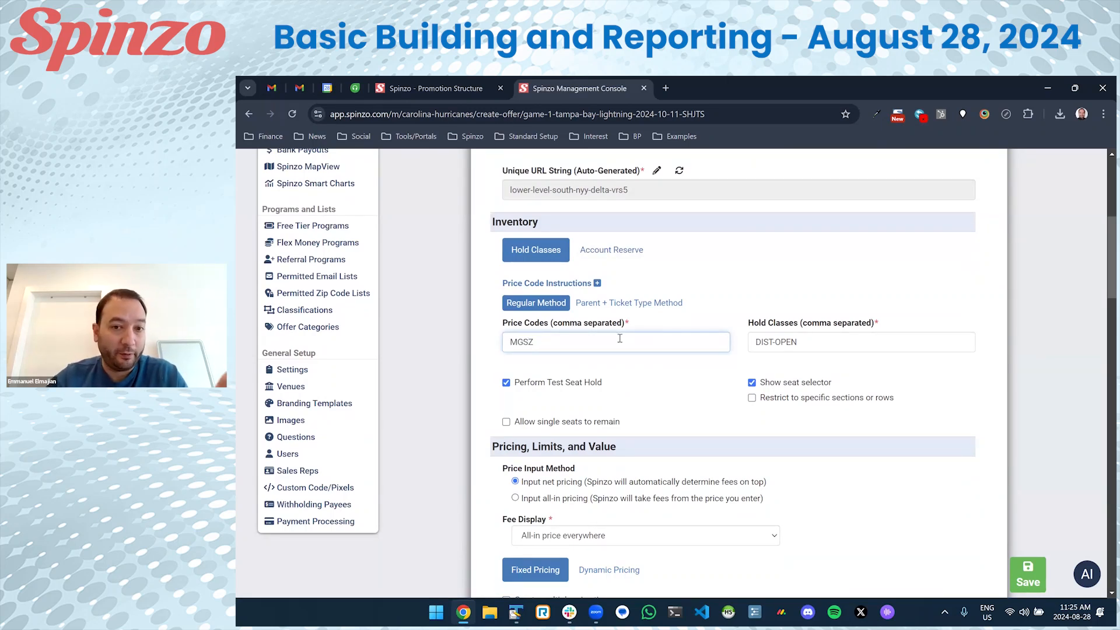
Open the 24GAME01 event link in a separate tab.
{"action": "scroll", "coordinate": [619, 338], "scroll_direction": "up", "scroll_amount": 5}
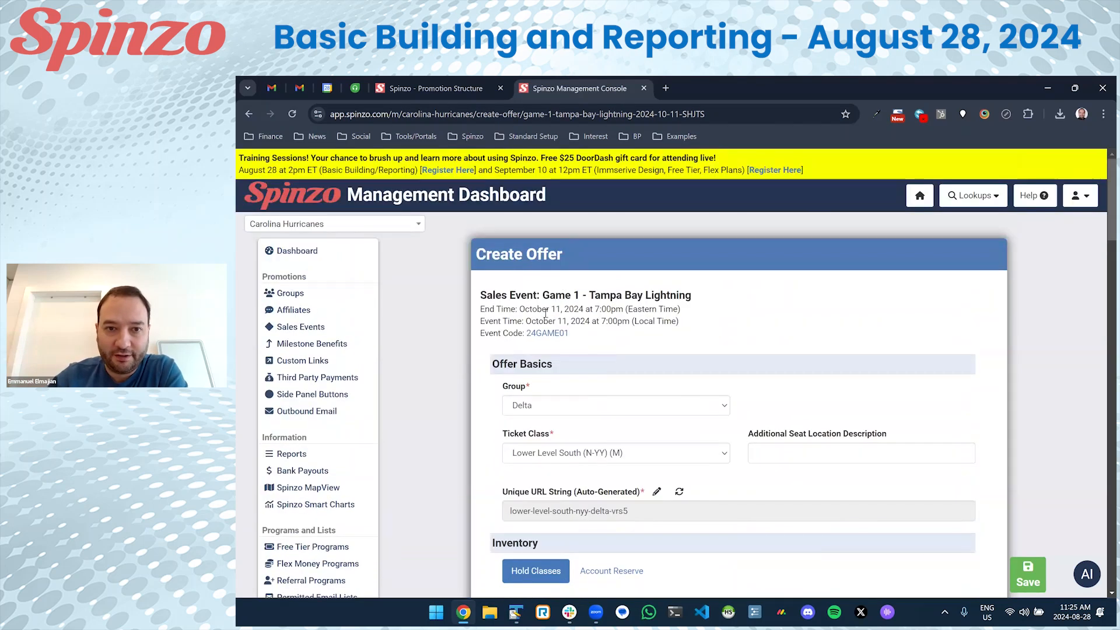
{"action": "right_click", "coordinate": [540, 333]}
{"action": "left_click", "coordinate": [569, 342]}
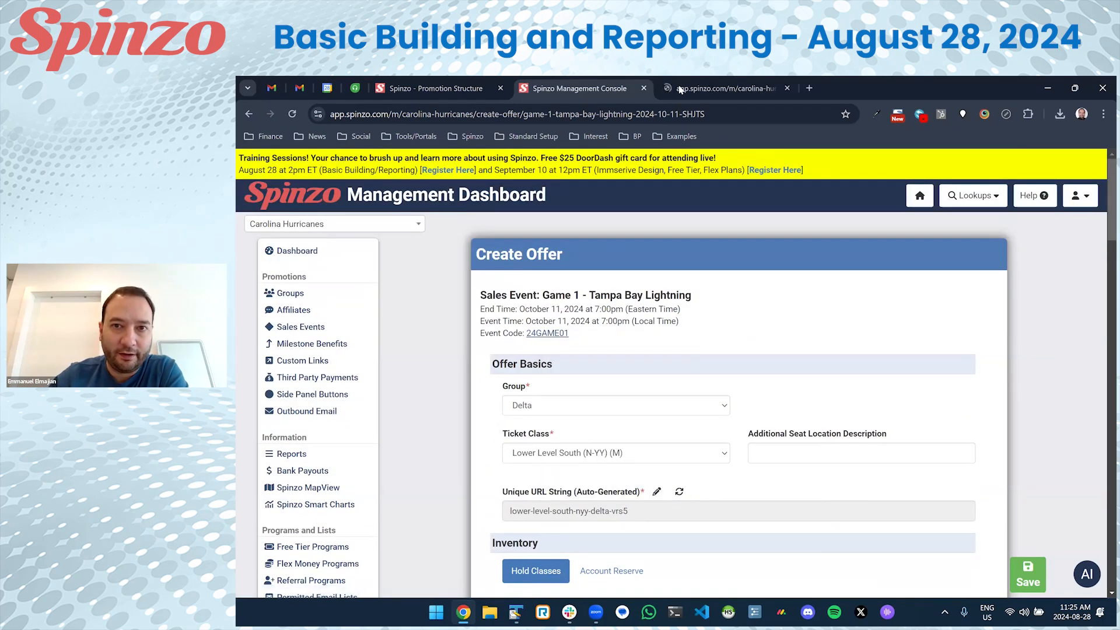
Glance at the 24GAME01 inventory, then switch the offer's pricing from fixed to dynamic.
{"action": "left_click", "coordinate": [679, 89]}
{"action": "scroll", "coordinate": [675, 412], "scroll_direction": "down", "scroll_amount": 5}
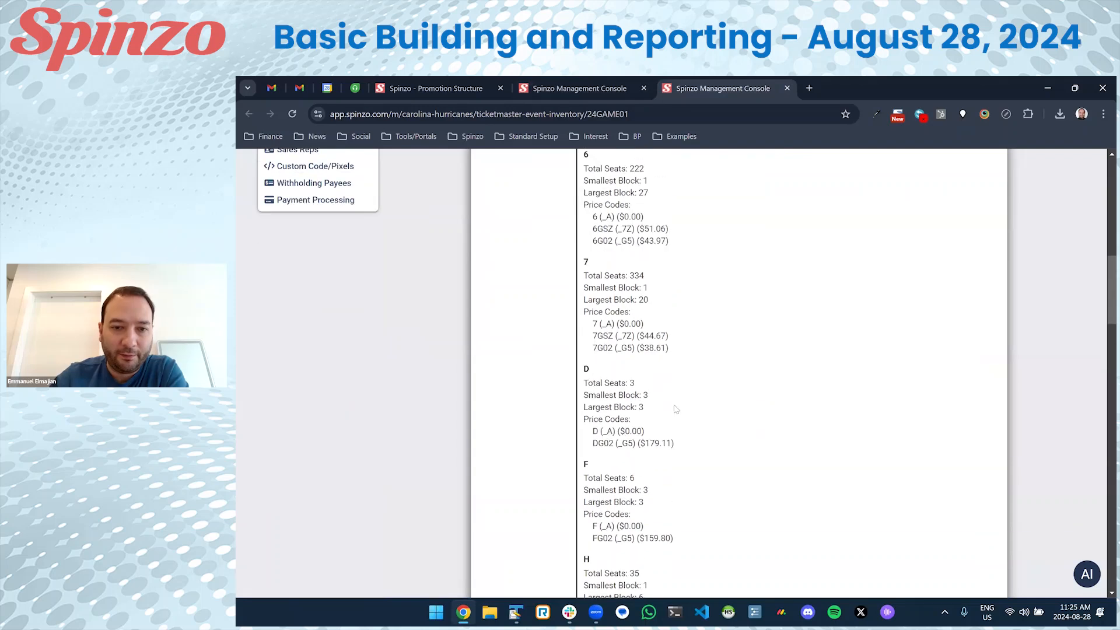
{"action": "left_click", "coordinate": [576, 87]}
{"action": "scroll", "coordinate": [562, 357], "scroll_direction": "down", "scroll_amount": 5}
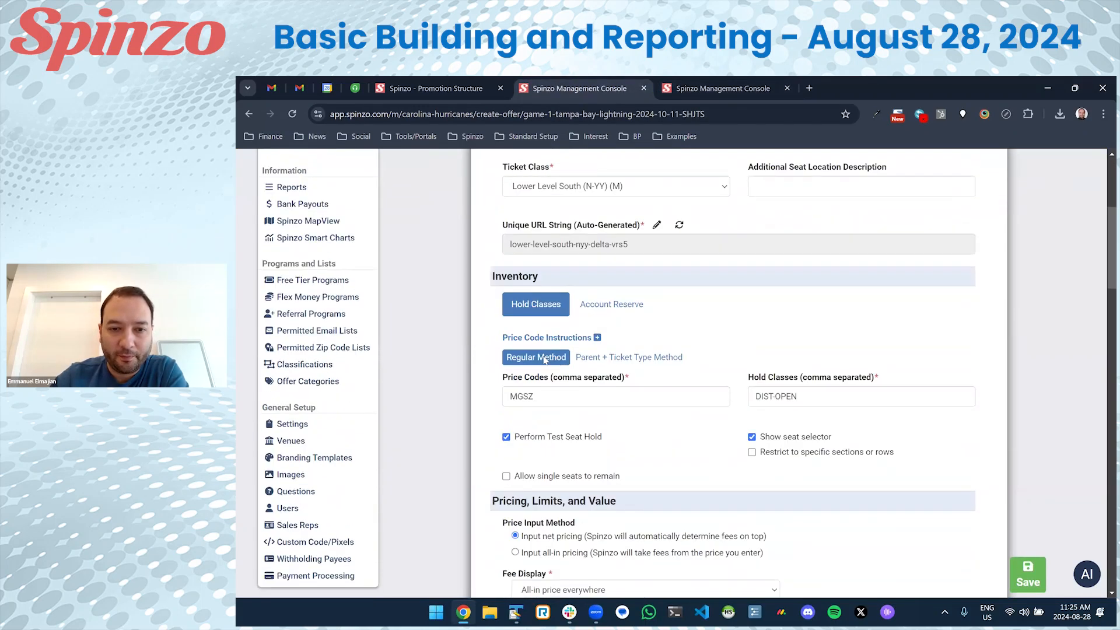
{"action": "scroll", "coordinate": [802, 314], "scroll_direction": "down", "scroll_amount": 2}
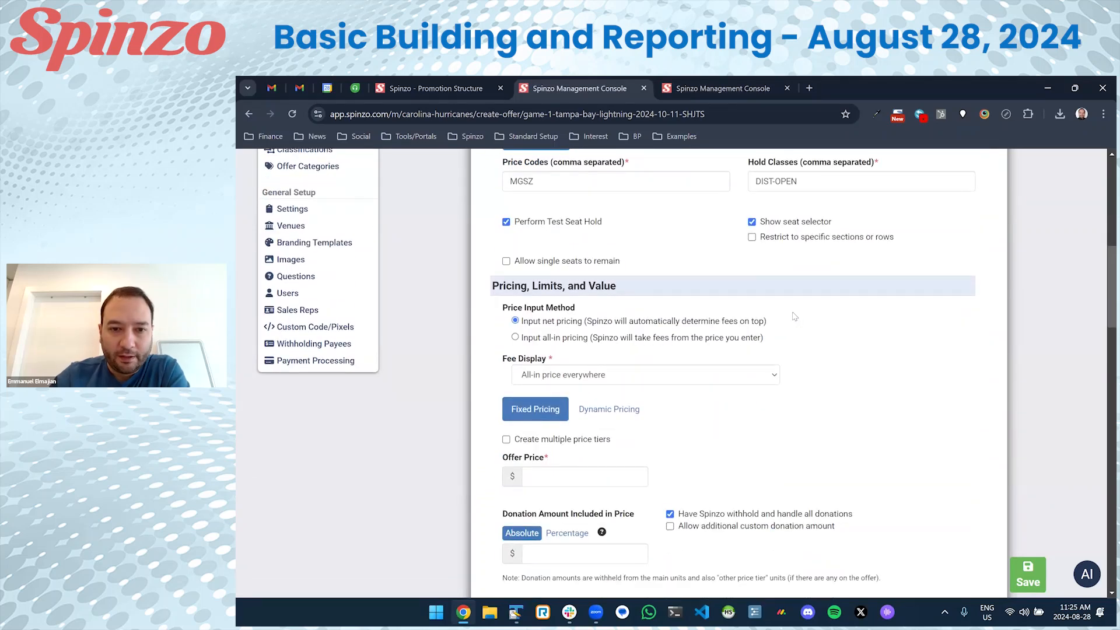
{"action": "scroll", "coordinate": [793, 316], "scroll_direction": "down", "scroll_amount": 2}
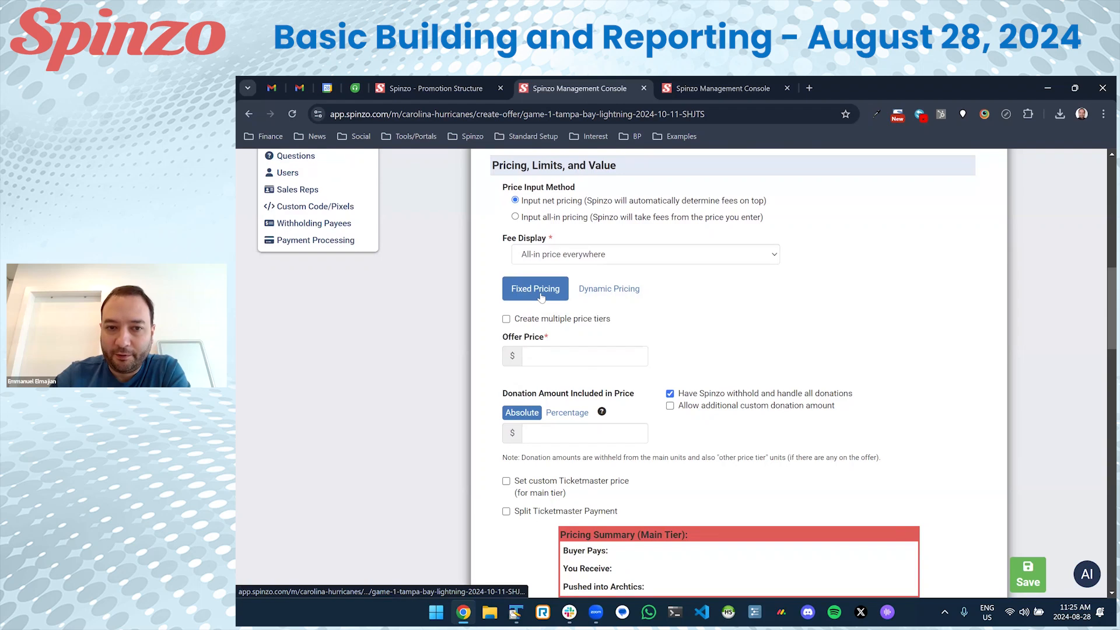
{"action": "left_click", "coordinate": [553, 355]}
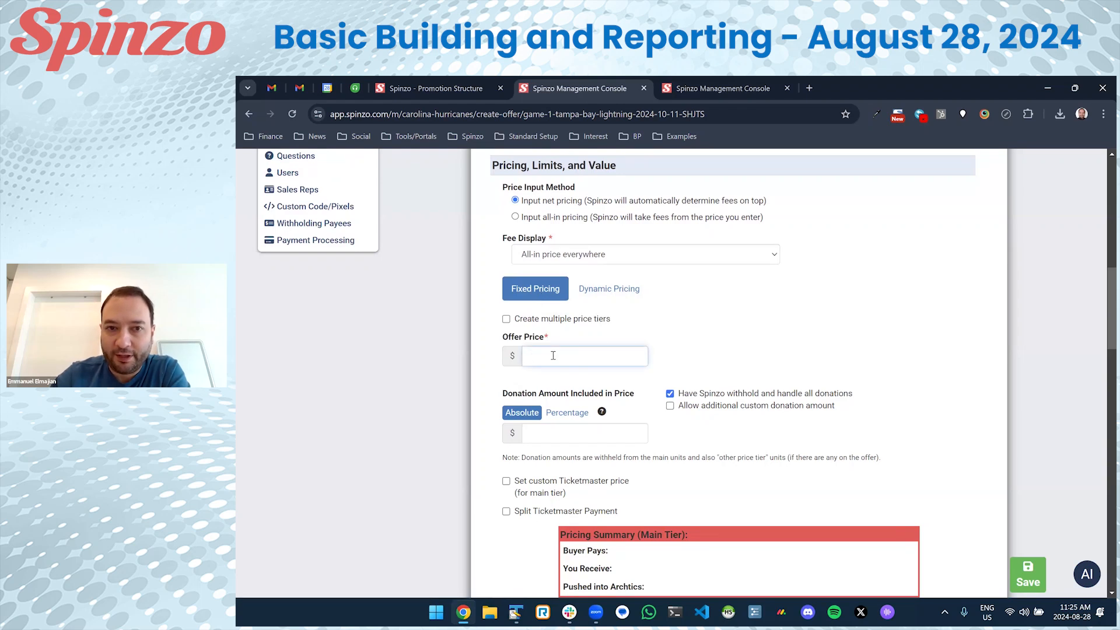
{"action": "left_click", "coordinate": [605, 293]}
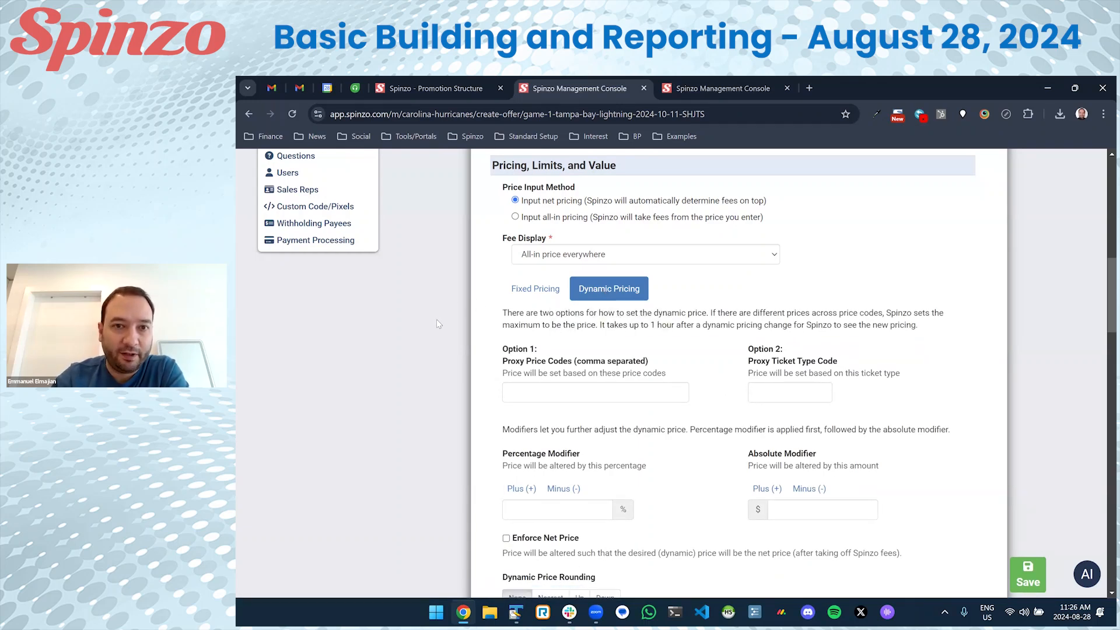
{"action": "scroll", "coordinate": [456, 330], "scroll_direction": "down", "scroll_amount": 1}
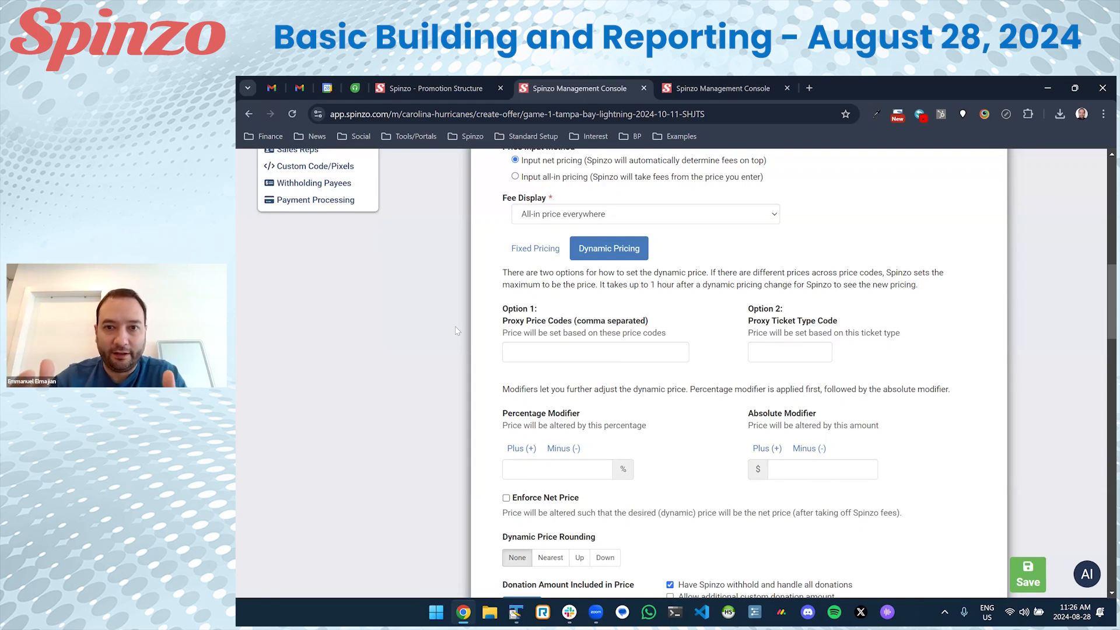
Check the 24GAME01 inventory, where section M lists price code MGSZ at $132.44.
{"action": "left_click", "coordinate": [702, 83]}
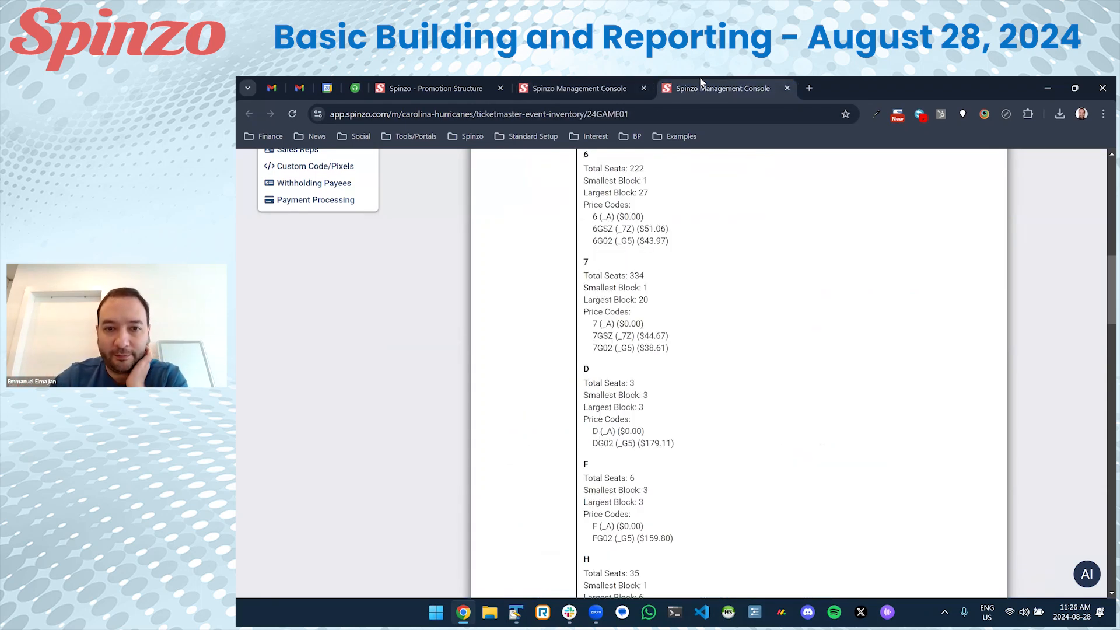
{"action": "scroll", "coordinate": [624, 273], "scroll_direction": "down", "scroll_amount": 13}
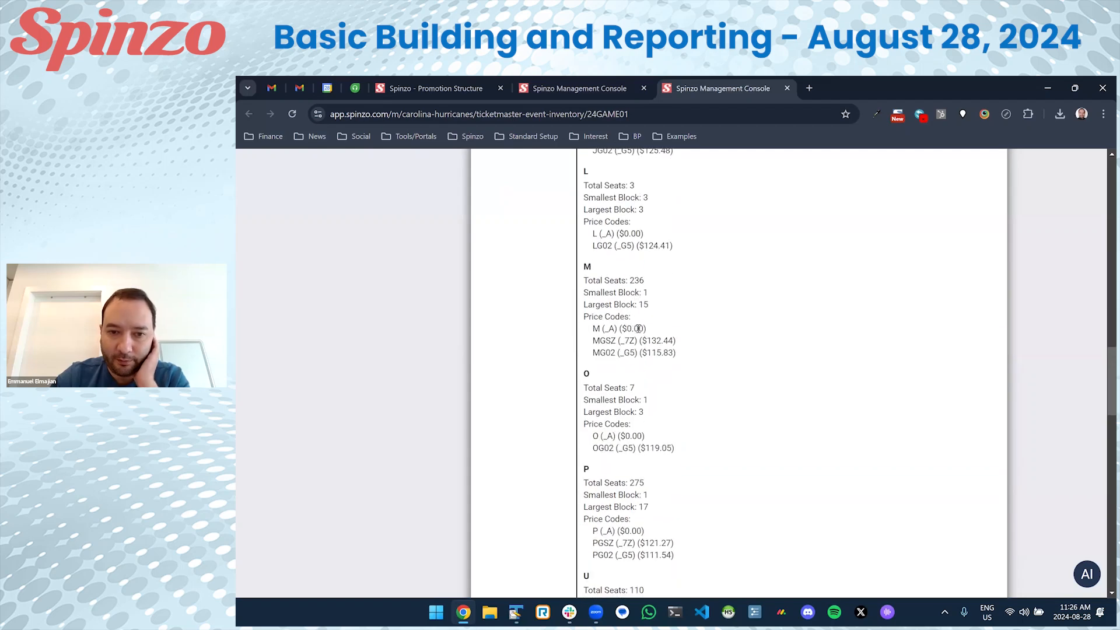
{"action": "scroll", "coordinate": [638, 329], "scroll_direction": "down", "scroll_amount": 5}
{"action": "scroll", "coordinate": [648, 331], "scroll_direction": "up", "scroll_amount": 9}
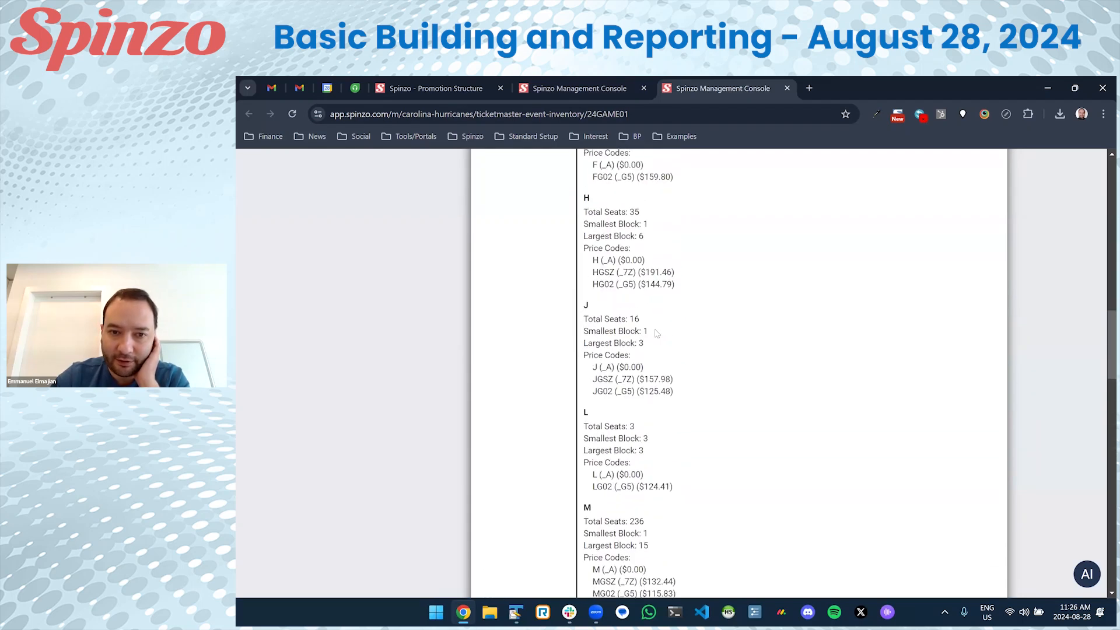
{"action": "scroll", "coordinate": [642, 350], "scroll_direction": "down", "scroll_amount": 3}
{"action": "left_click_drag", "start_coordinate": [595, 423], "coordinate": [673, 419]}
{"action": "left_click", "coordinate": [674, 418]}
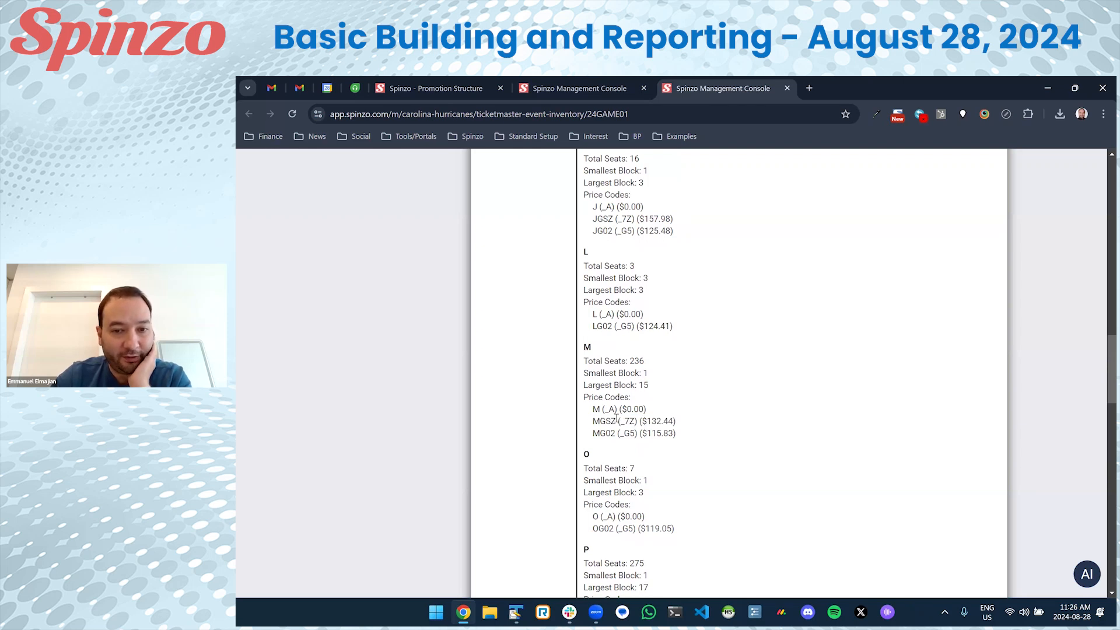
{"action": "left_click_drag", "start_coordinate": [675, 421], "coordinate": [646, 420]}
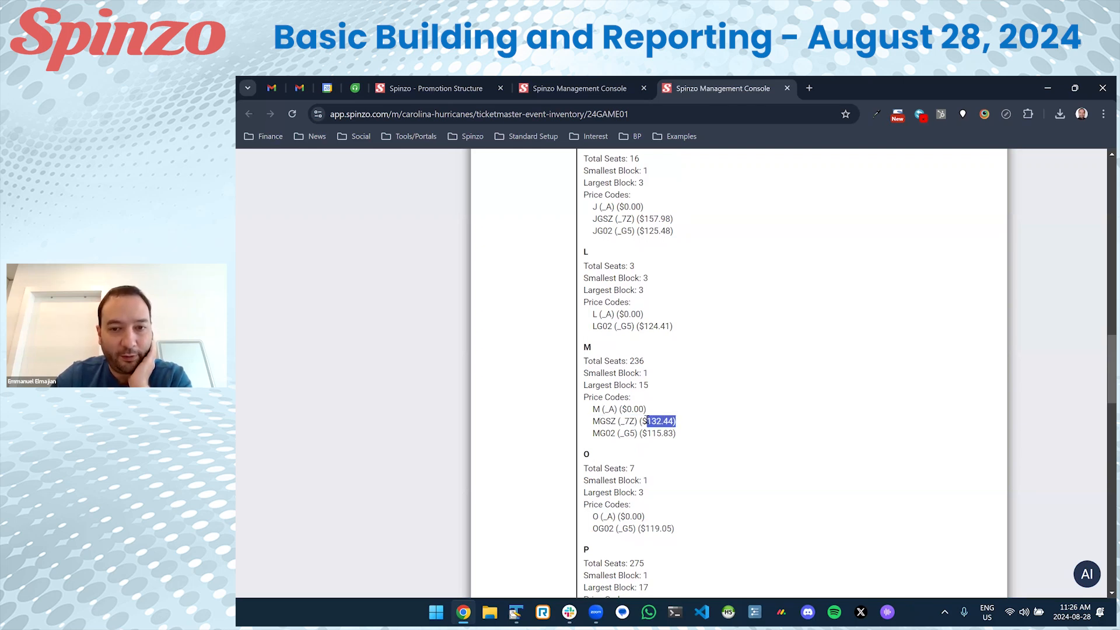
{"action": "left_click", "coordinate": [603, 420]}
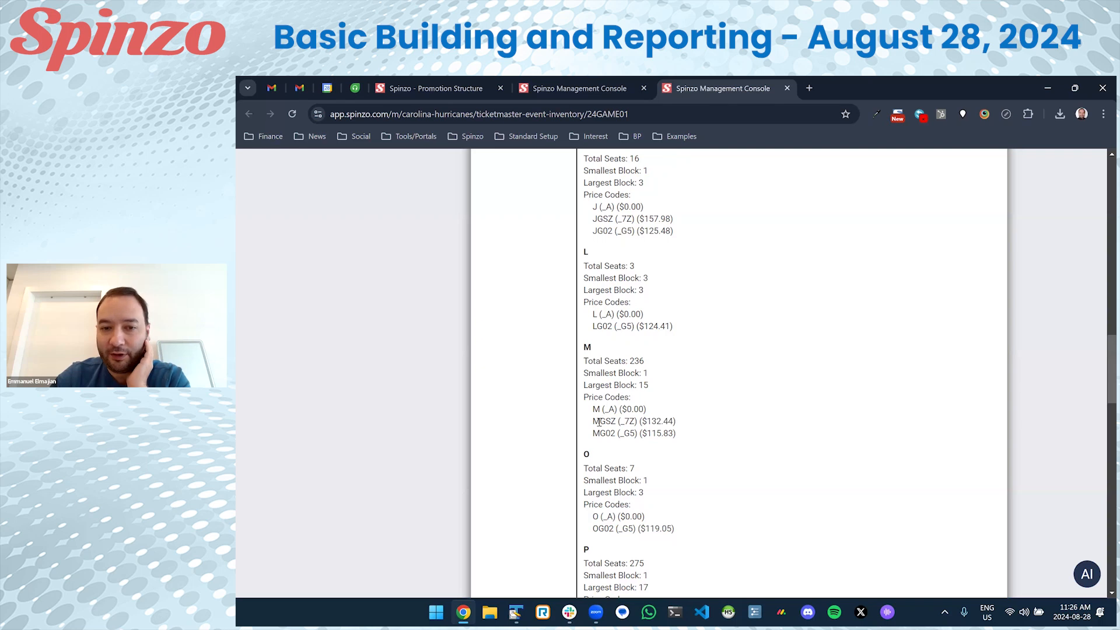
{"action": "left_click_drag", "start_coordinate": [599, 421], "coordinate": [592, 421]}
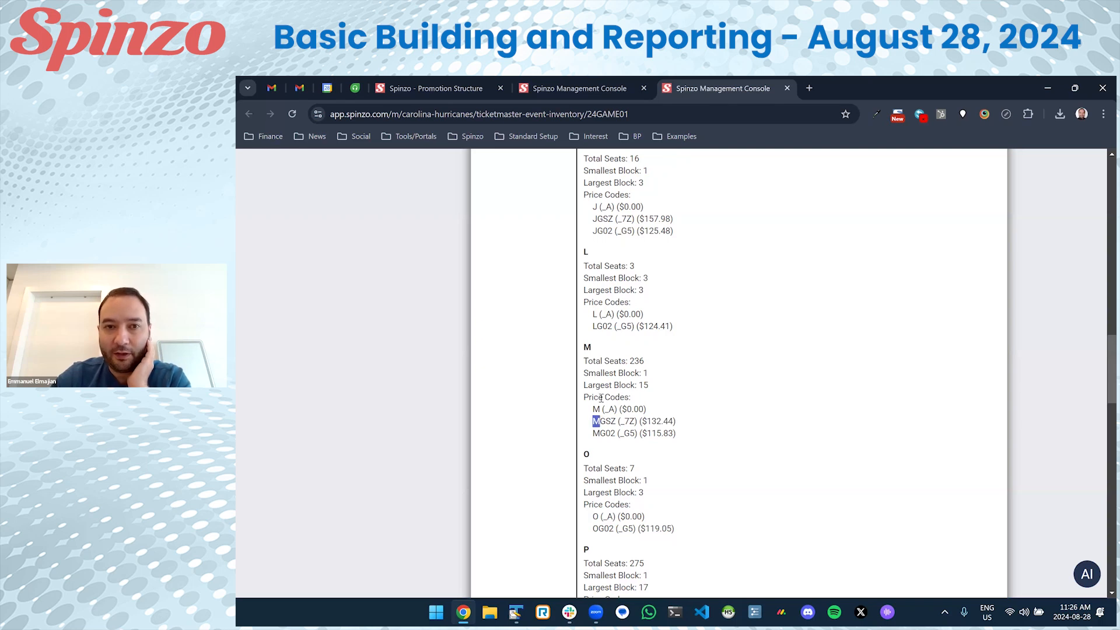
{"action": "left_click", "coordinate": [570, 88]}
Enter MGSZ as the proxy price code and compare it with the offer's Price Codes.
{"action": "left_click", "coordinate": [549, 346]}
{"action": "type", "text": "MGS"}
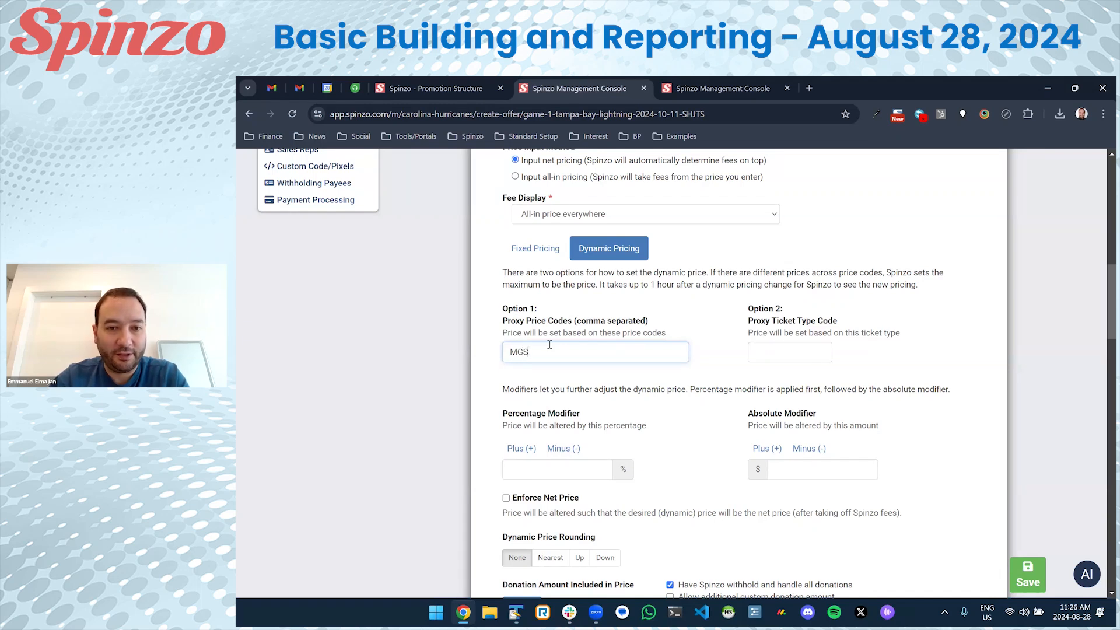
{"action": "type", "text": "Z"}
{"action": "left_click_drag", "start_coordinate": [551, 348], "coordinate": [493, 353]}
{"action": "scroll", "coordinate": [494, 352], "scroll_direction": "up", "scroll_amount": 3}
{"action": "left_click_drag", "start_coordinate": [527, 228], "coordinate": [501, 235]}
{"action": "scroll", "coordinate": [501, 237], "scroll_direction": "down", "scroll_amount": 2}
{"action": "left_click_drag", "start_coordinate": [552, 473], "coordinate": [472, 473]}
{"action": "scroll", "coordinate": [472, 475], "scroll_direction": "up", "scroll_amount": 1}
{"action": "left_click", "coordinate": [487, 437]}
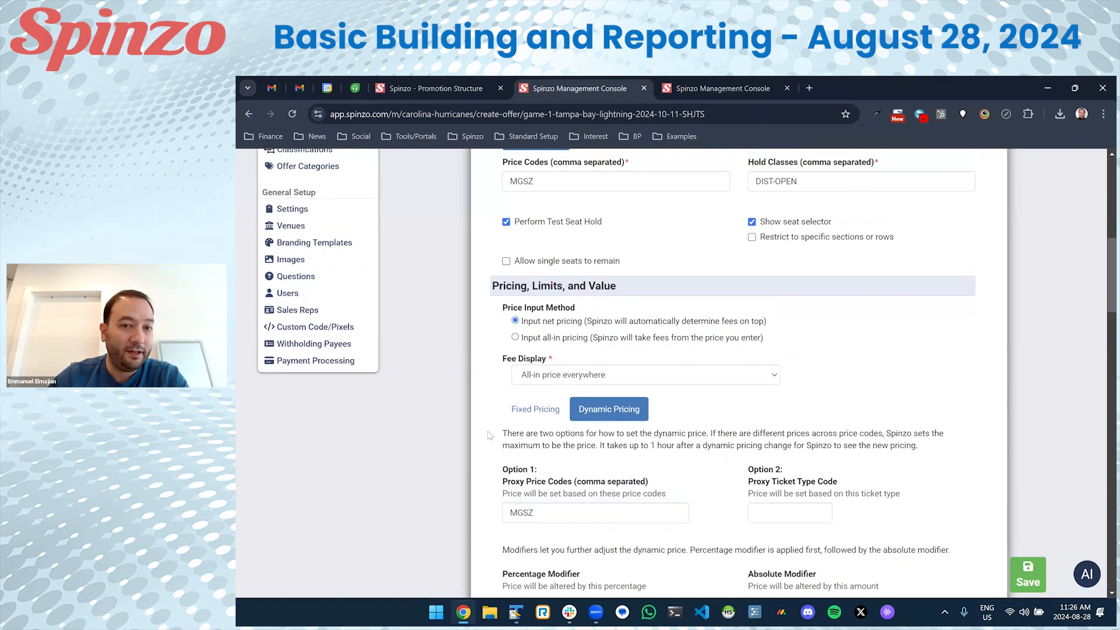
{"action": "scroll", "coordinate": [491, 433], "scroll_direction": "up", "scroll_amount": 2}
{"action": "left_click_drag", "start_coordinate": [547, 259], "coordinate": [506, 266]}
{"action": "left_click", "coordinate": [543, 261]}
{"action": "left_click", "coordinate": [542, 261]}
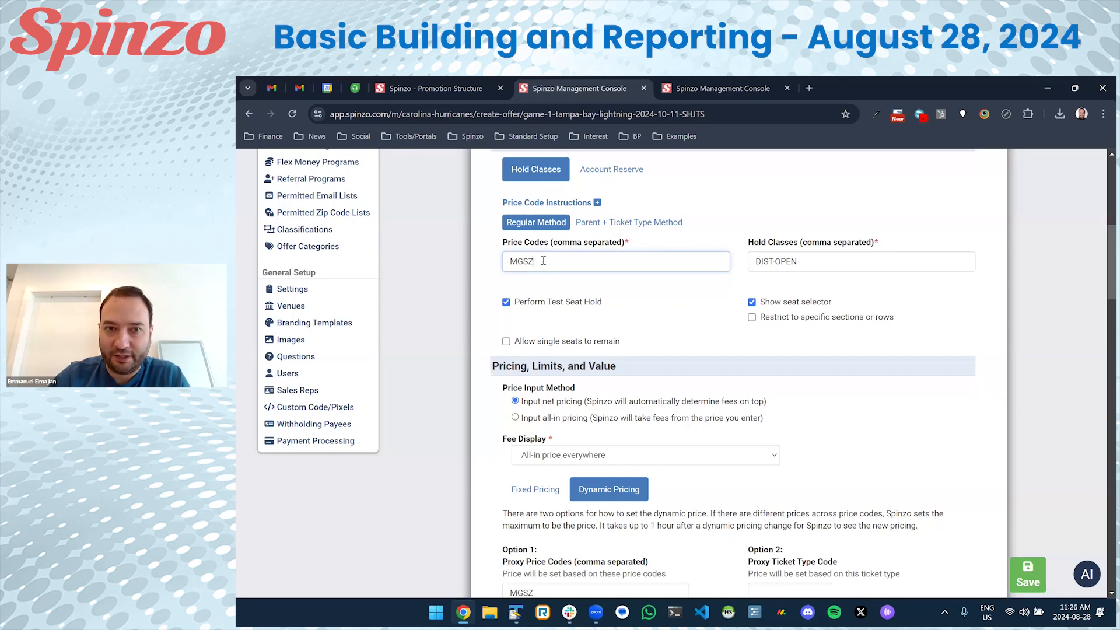
Recheck the MGSZ proxy price code and save the Delta offer.
{"action": "scroll", "coordinate": [543, 263], "scroll_direction": "down", "scroll_amount": 4}
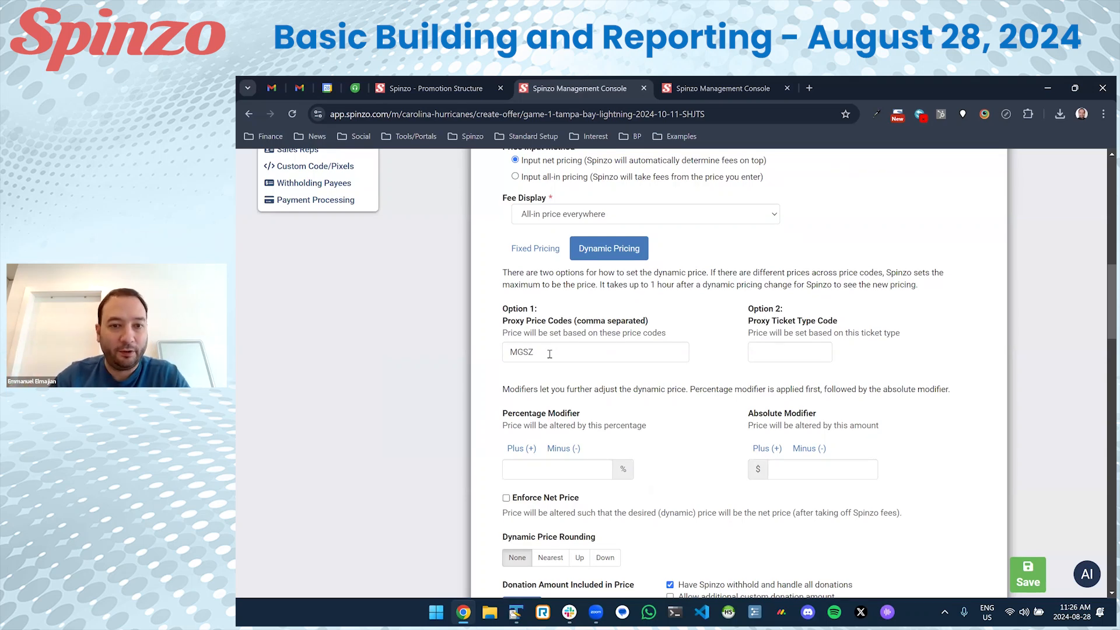
{"action": "double_click", "coordinate": [549, 354]}
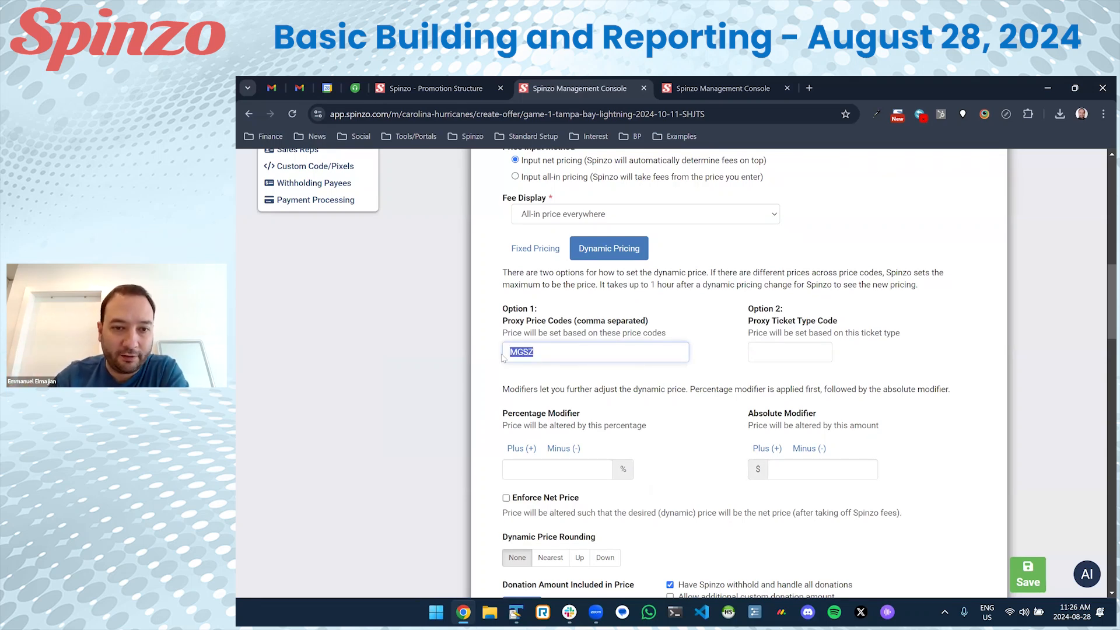
{"action": "left_click", "coordinate": [595, 354]}
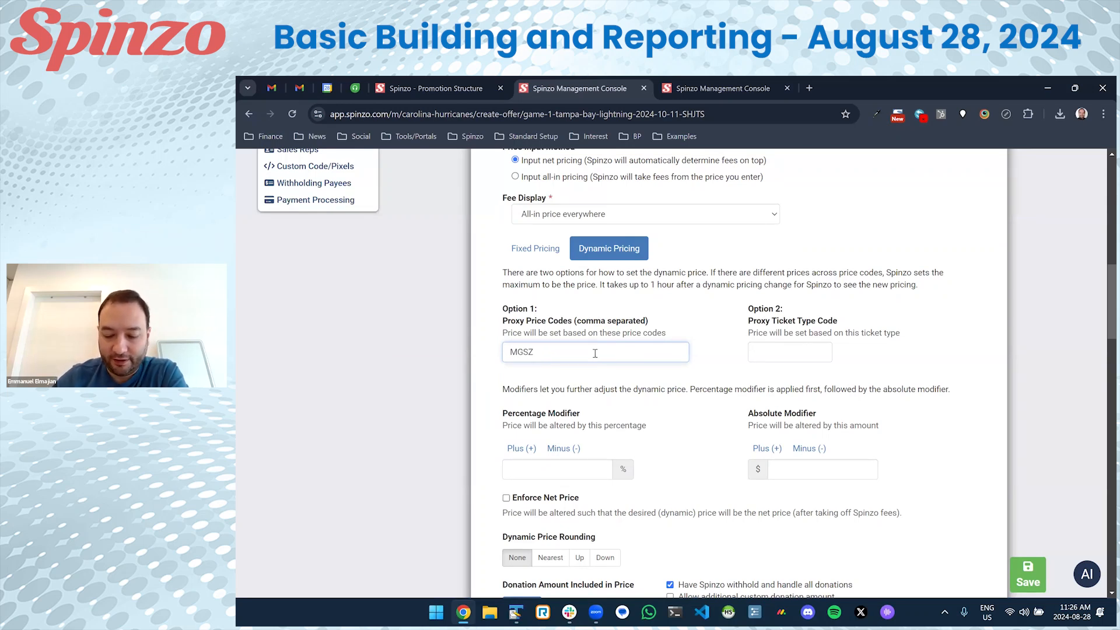
{"action": "scroll", "coordinate": [601, 355], "scroll_direction": "down", "scroll_amount": 2}
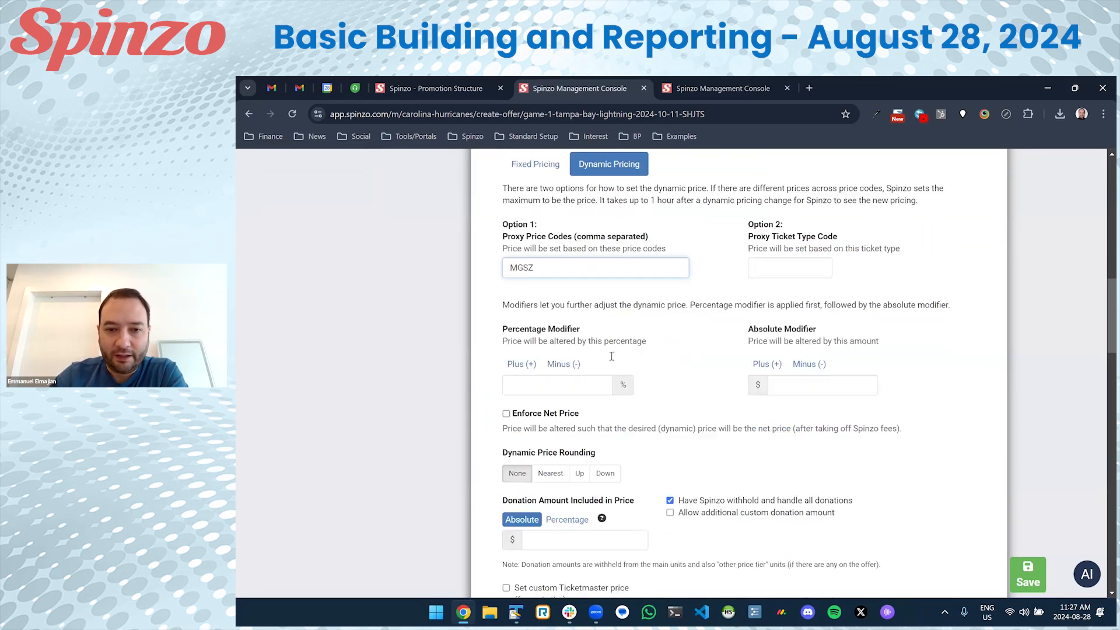
{"action": "left_click", "coordinate": [1026, 572]}
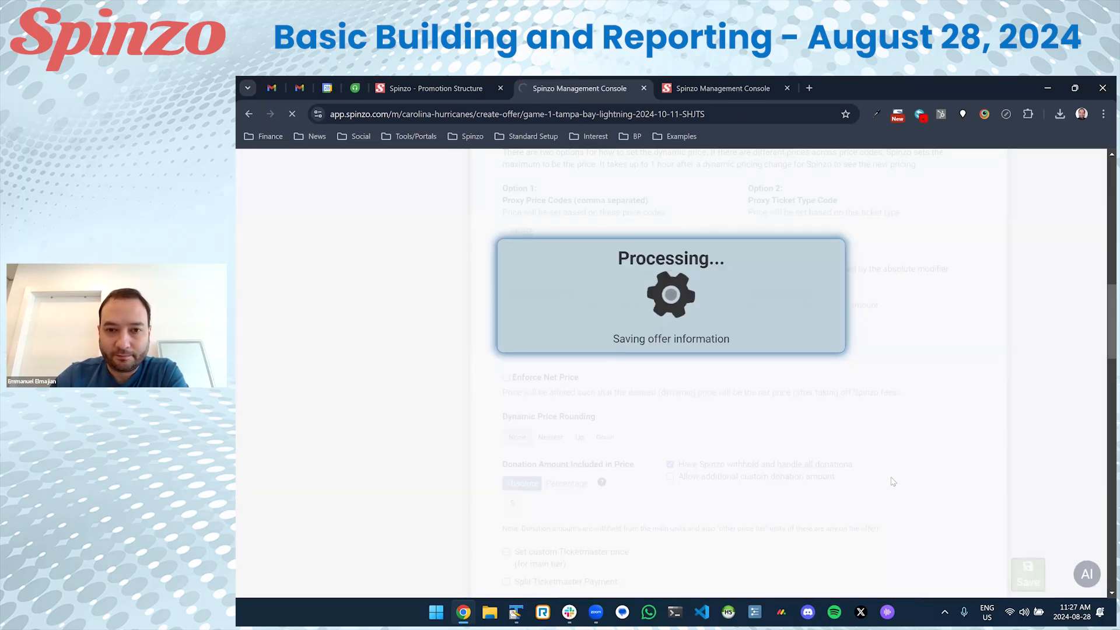
Confirm the offer card's $132.44 main price and open the Lower Level South (N-YY) offer.
{"action": "scroll", "coordinate": [872, 463], "scroll_direction": "down", "scroll_amount": 2}
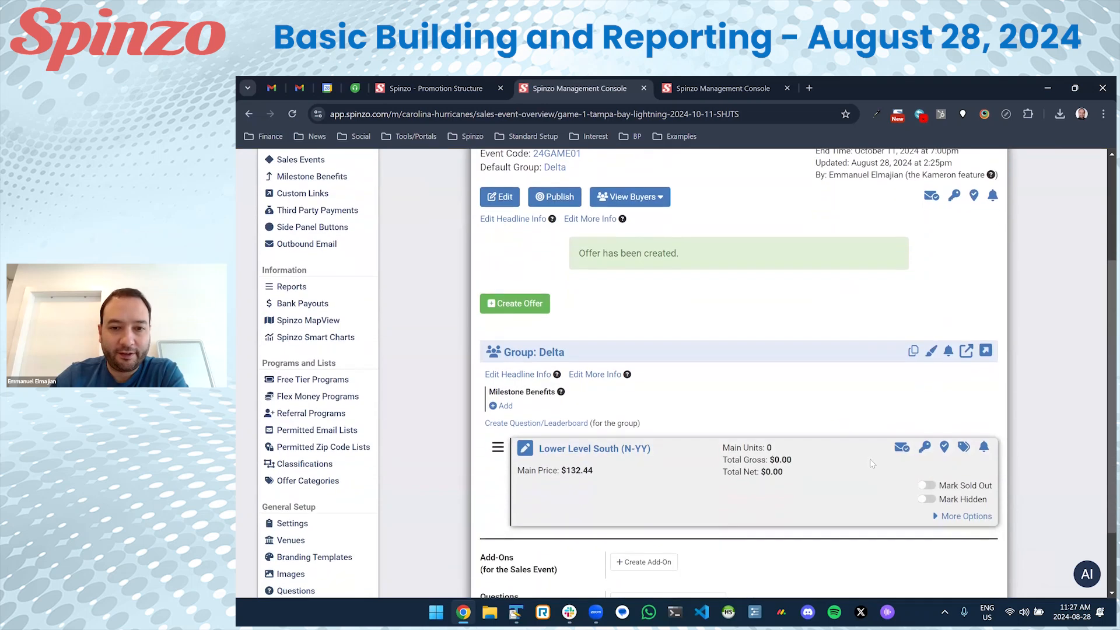
{"action": "left_click_drag", "start_coordinate": [561, 436], "coordinate": [607, 436]}
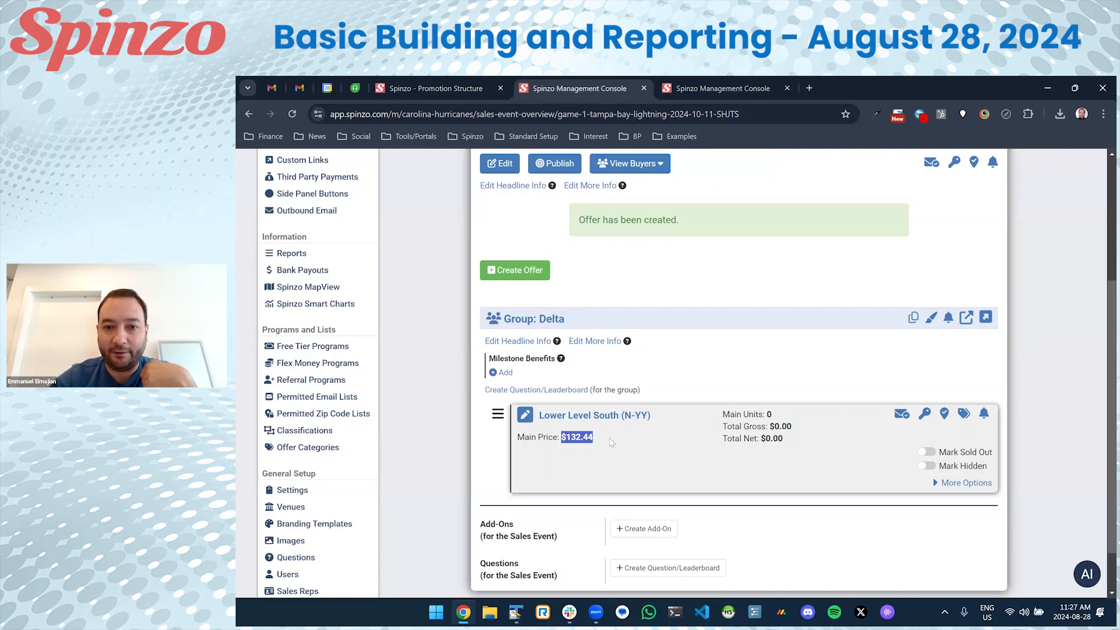
{"action": "left_click", "coordinate": [611, 442]}
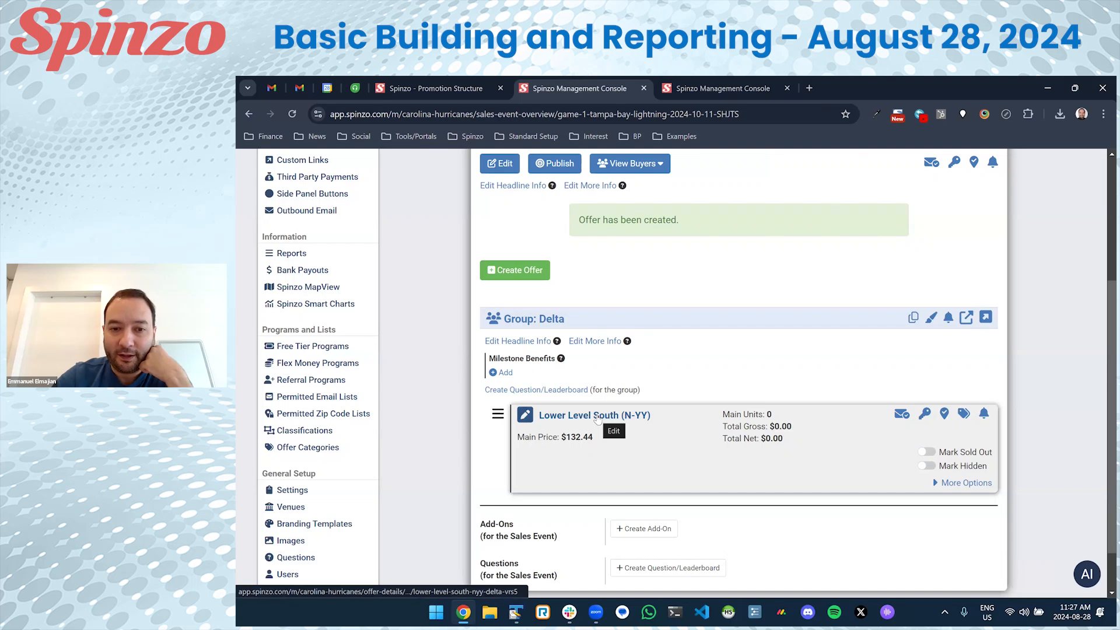
{"action": "left_click", "coordinate": [598, 416]}
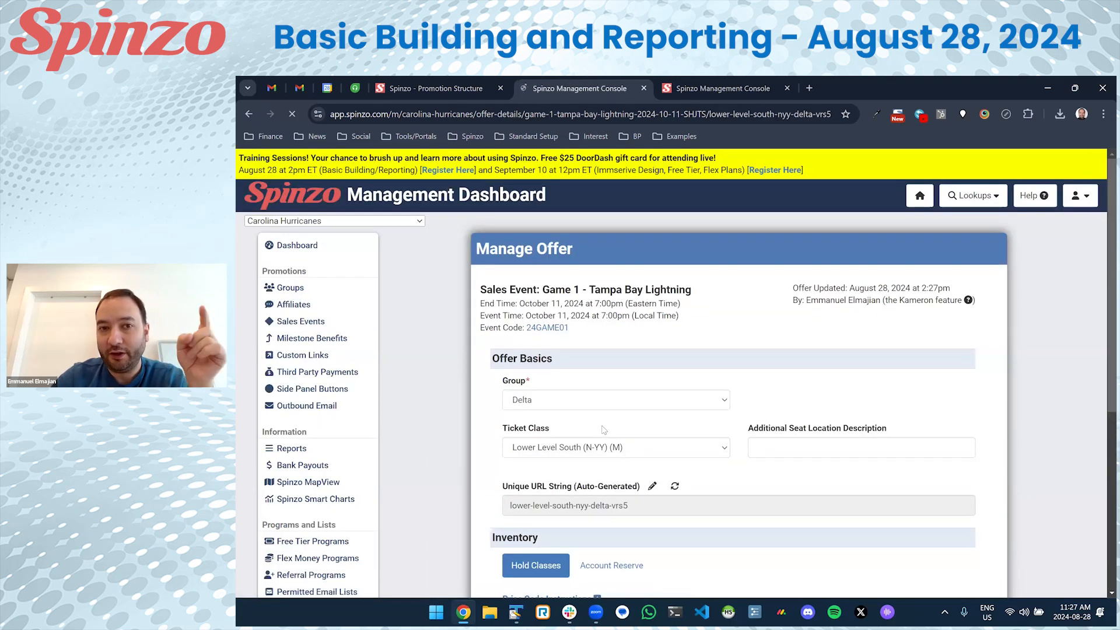
Review the MGSZ proxy price code and the Percentage and Absolute Modifier settings.
{"action": "scroll", "coordinate": [604, 428], "scroll_direction": "down", "scroll_amount": 7}
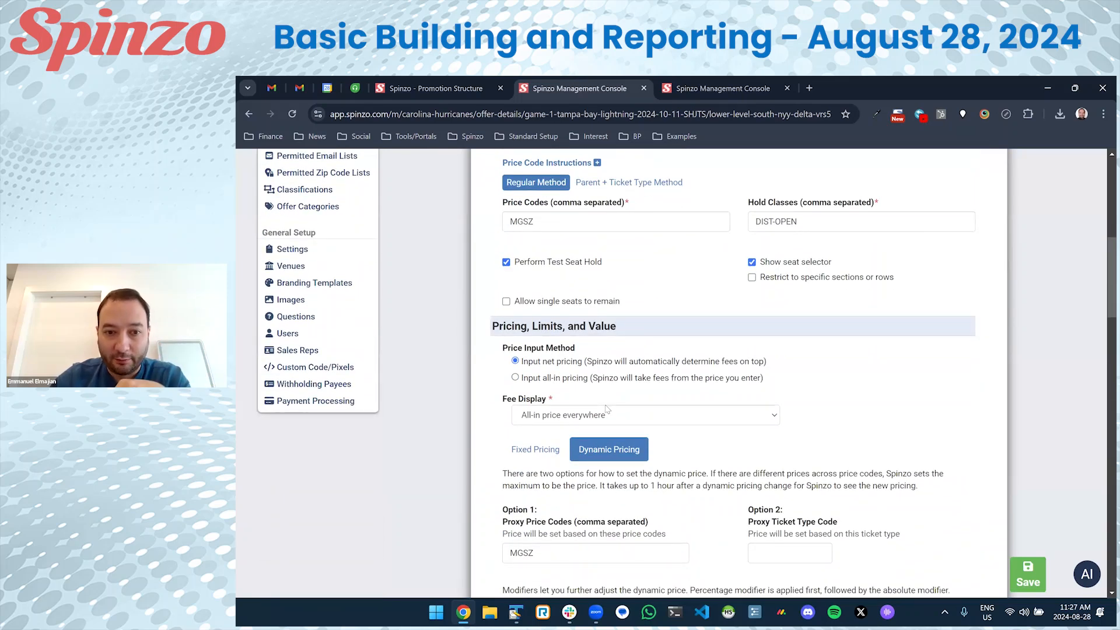
{"action": "scroll", "coordinate": [607, 410], "scroll_direction": "down", "scroll_amount": 3}
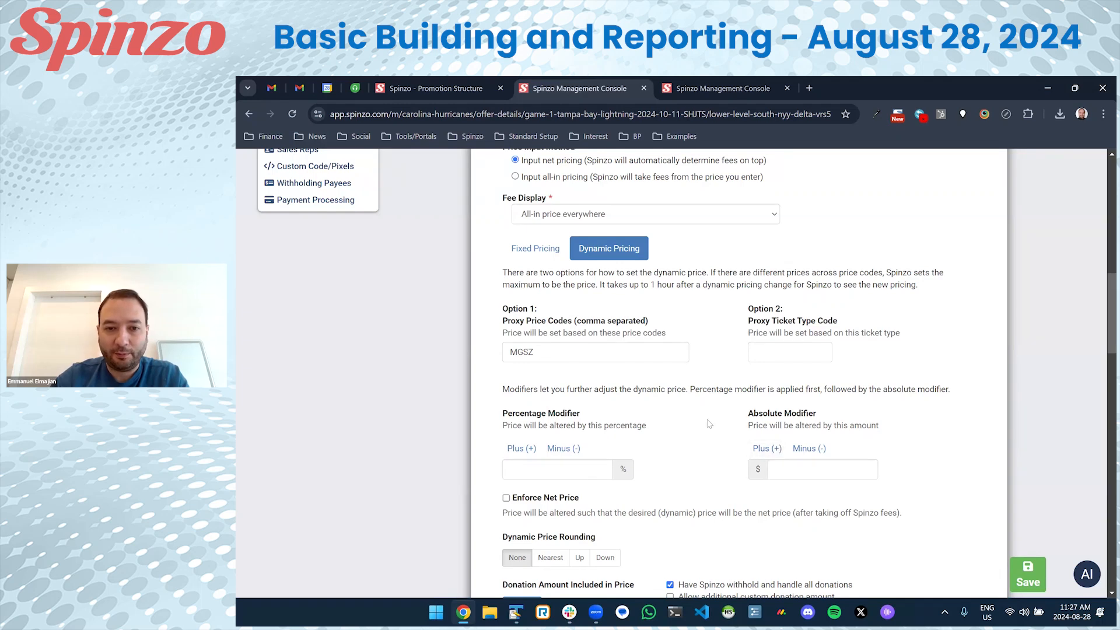
{"action": "triple_click", "coordinate": [548, 415]}
{"action": "left_click", "coordinate": [565, 352]}
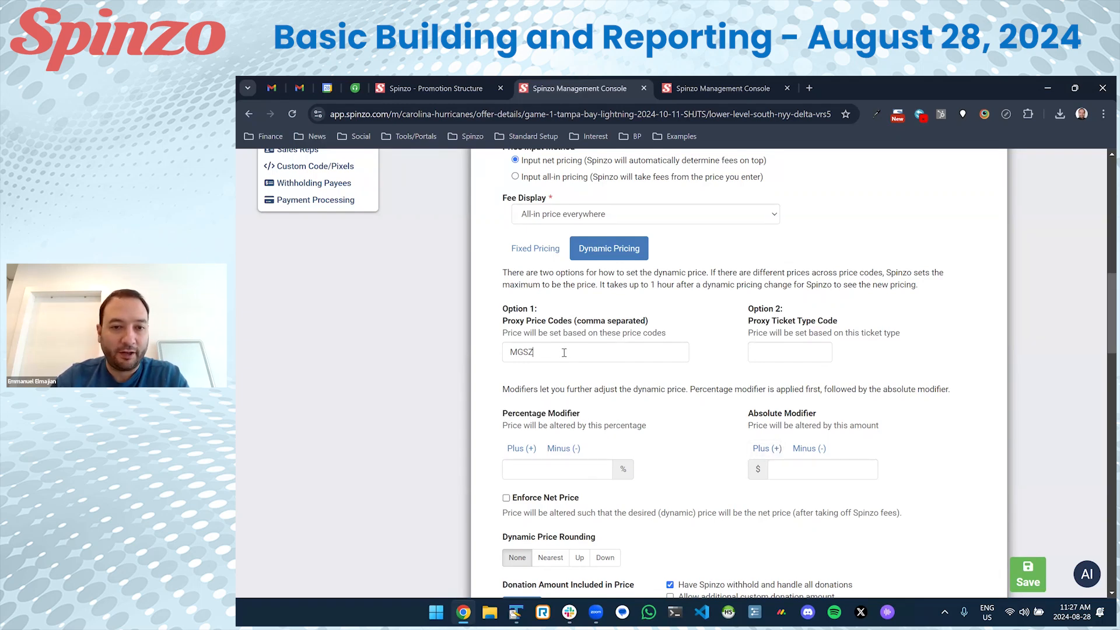
{"action": "double_click", "coordinate": [543, 354]}
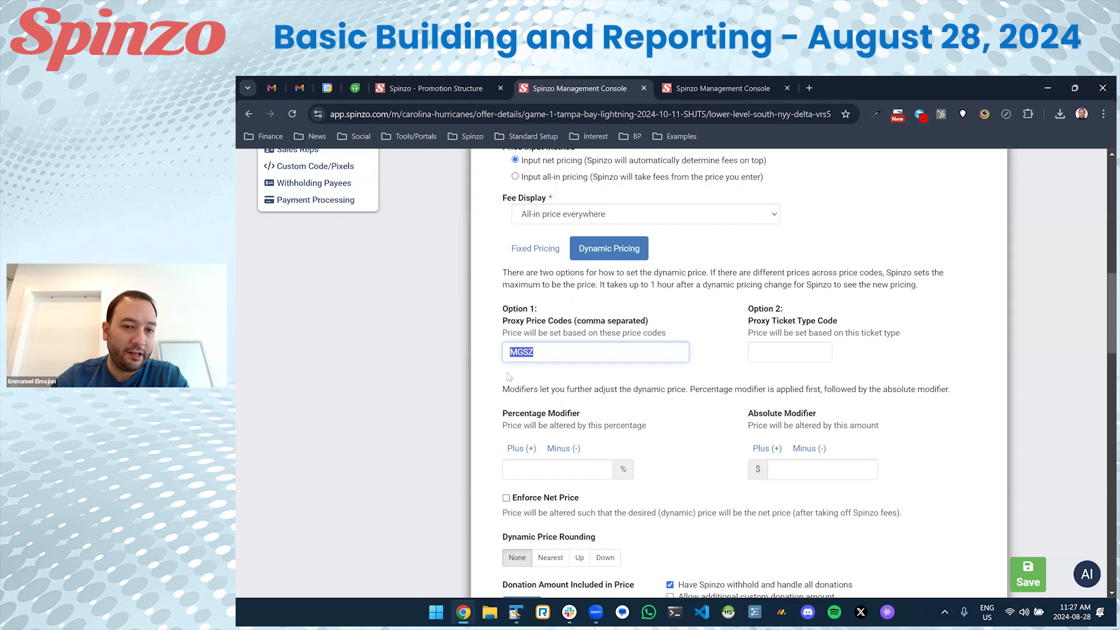
{"action": "left_click", "coordinate": [560, 405]}
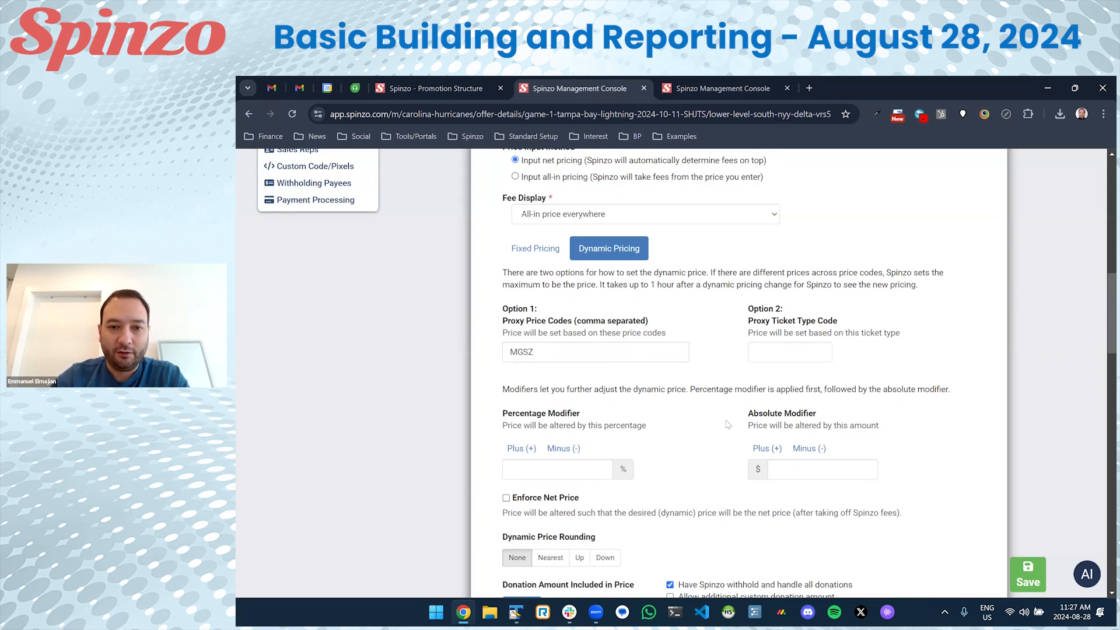
{"action": "left_click_drag", "start_coordinate": [503, 414], "coordinate": [596, 418]}
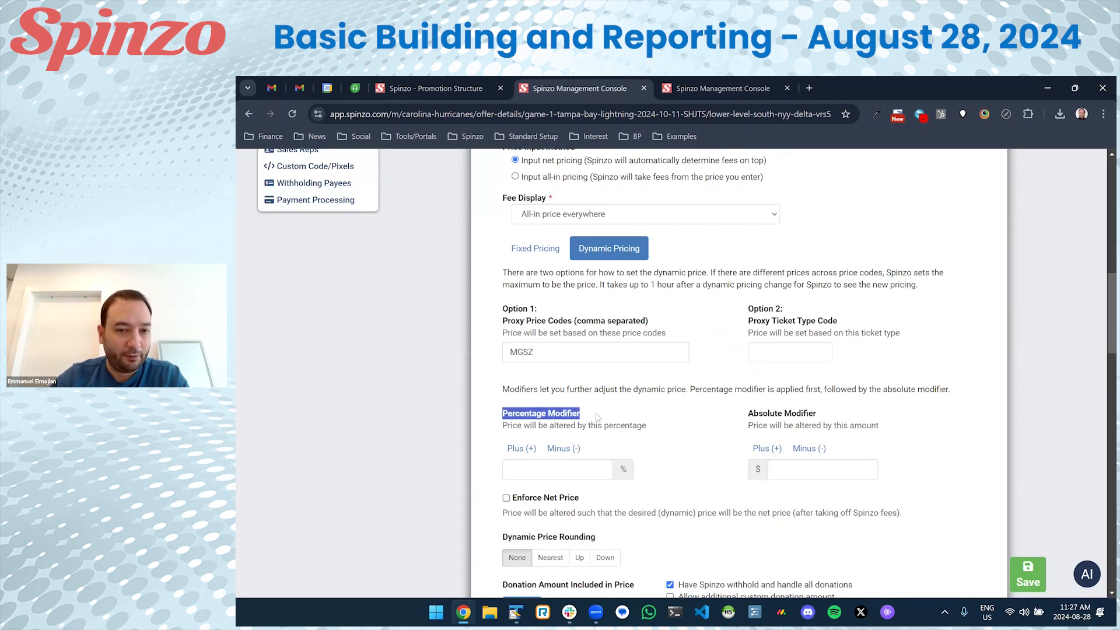
{"action": "left_click_drag", "start_coordinate": [748, 413], "coordinate": [829, 413]}
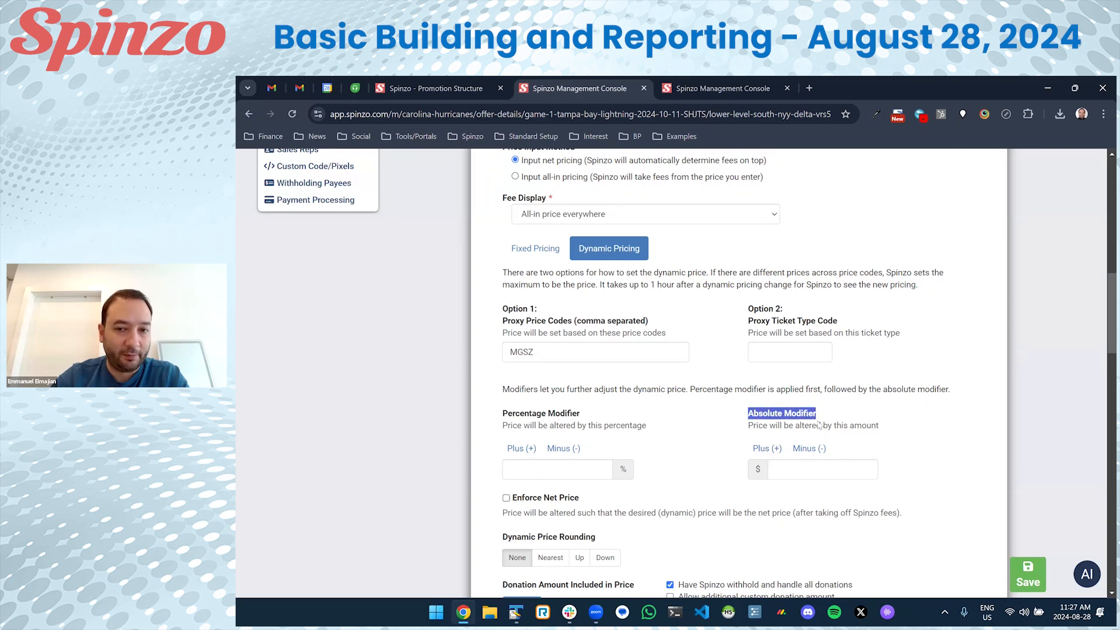
Set the Absolute Modifier to Plus (+) 5 dollars.
{"action": "left_click", "coordinate": [780, 466]}
{"action": "left_click", "coordinate": [763, 450]}
{"action": "left_click", "coordinate": [782, 466]}
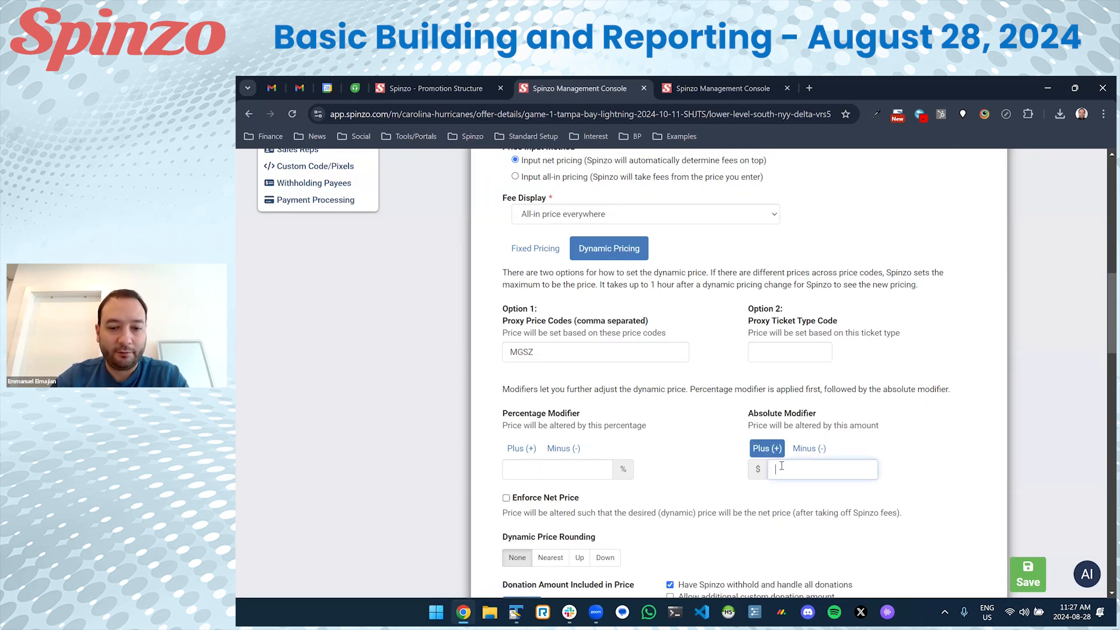
{"action": "type", "text": "5"}
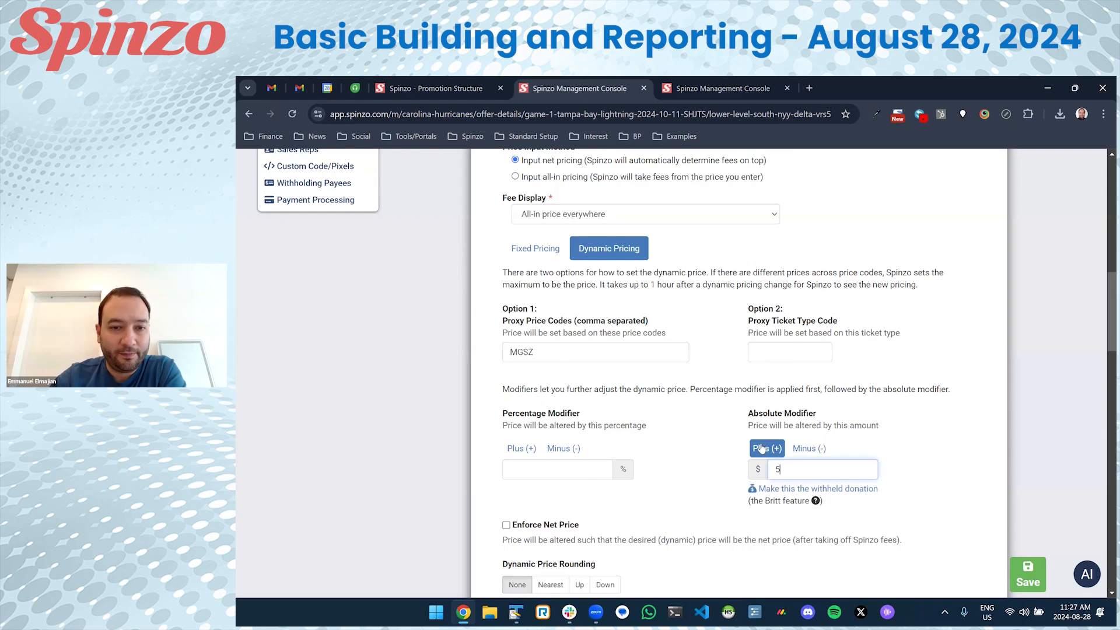
{"action": "scroll", "coordinate": [621, 361], "scroll_direction": "down", "scroll_amount": 1}
{"action": "left_click_drag", "start_coordinate": [554, 315], "coordinate": [501, 316]}
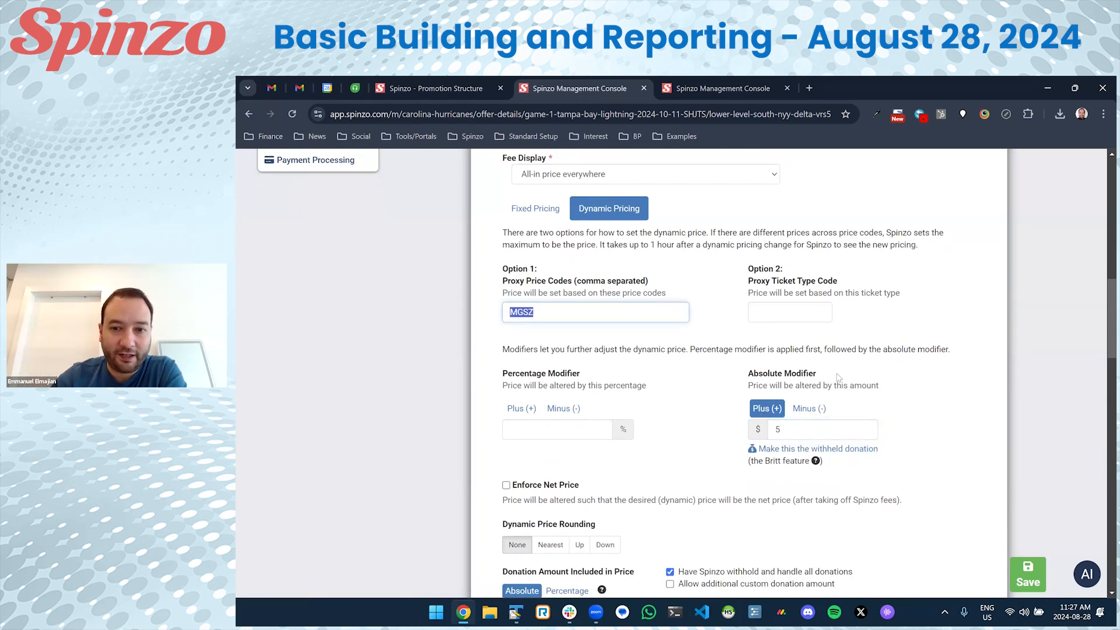
{"action": "double_click", "coordinate": [794, 430]}
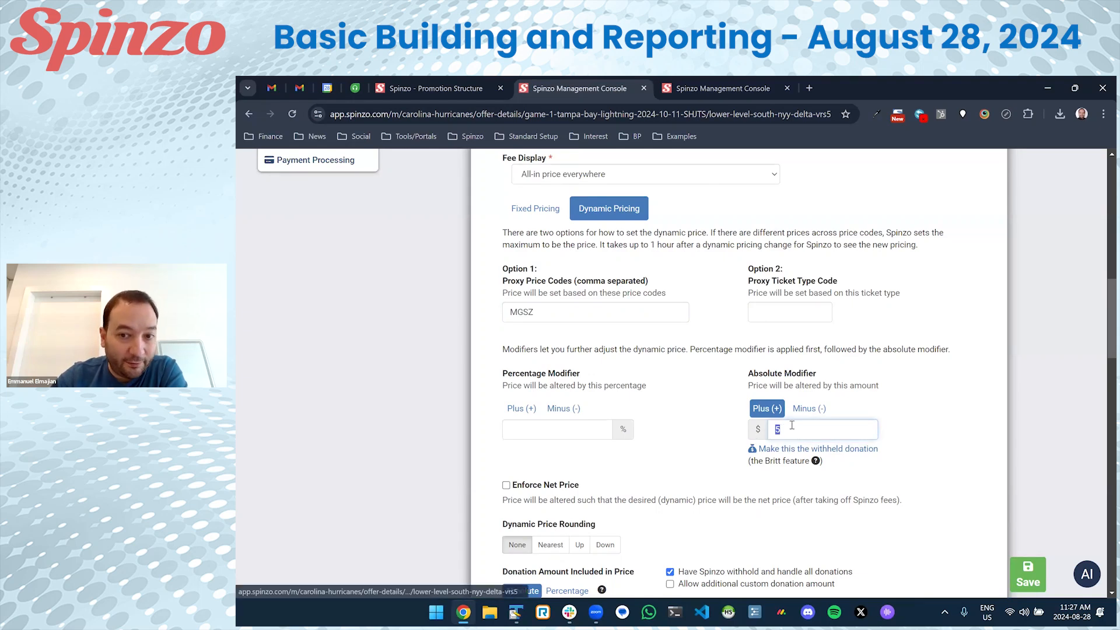
Include a $5 donation in the price, leaving the seller $127.44, and save the offer.
{"action": "scroll", "coordinate": [796, 424], "scroll_direction": "down", "scroll_amount": 3}
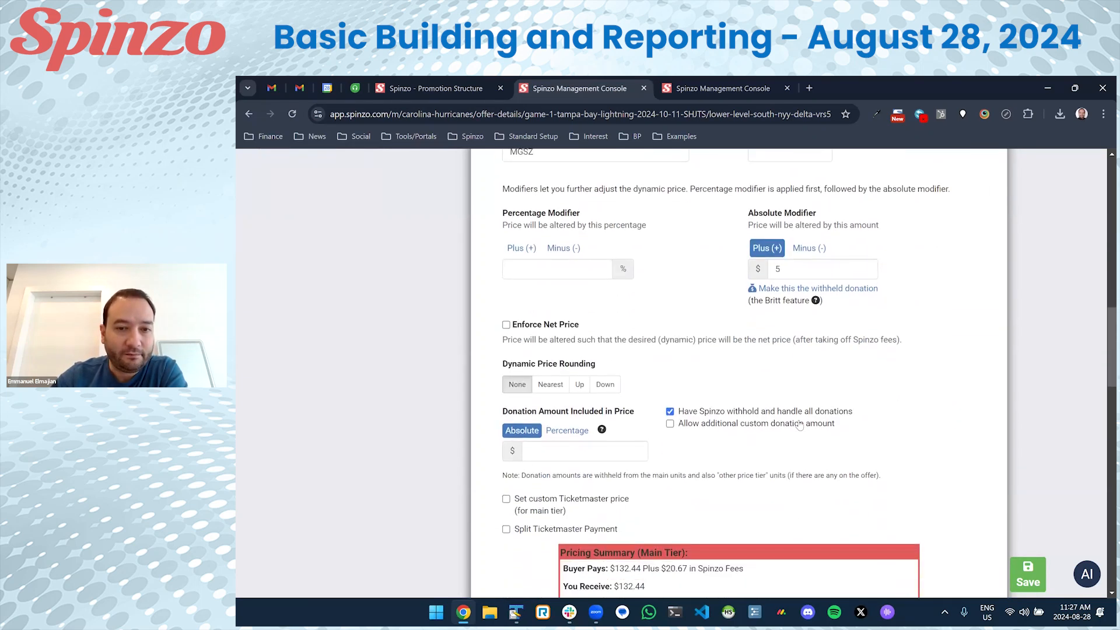
{"action": "left_click", "coordinate": [542, 454]}
{"action": "type", "text": "5"}
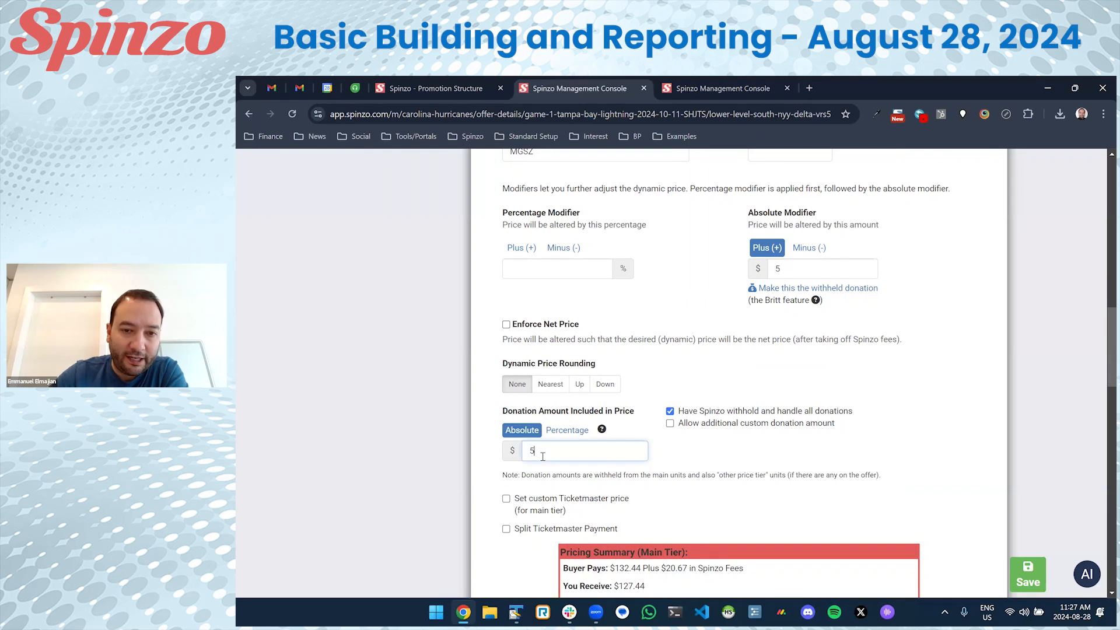
{"action": "left_click_drag", "start_coordinate": [543, 448], "coordinate": [519, 449]}
{"action": "scroll", "coordinate": [485, 443], "scroll_direction": "down", "scroll_amount": 3}
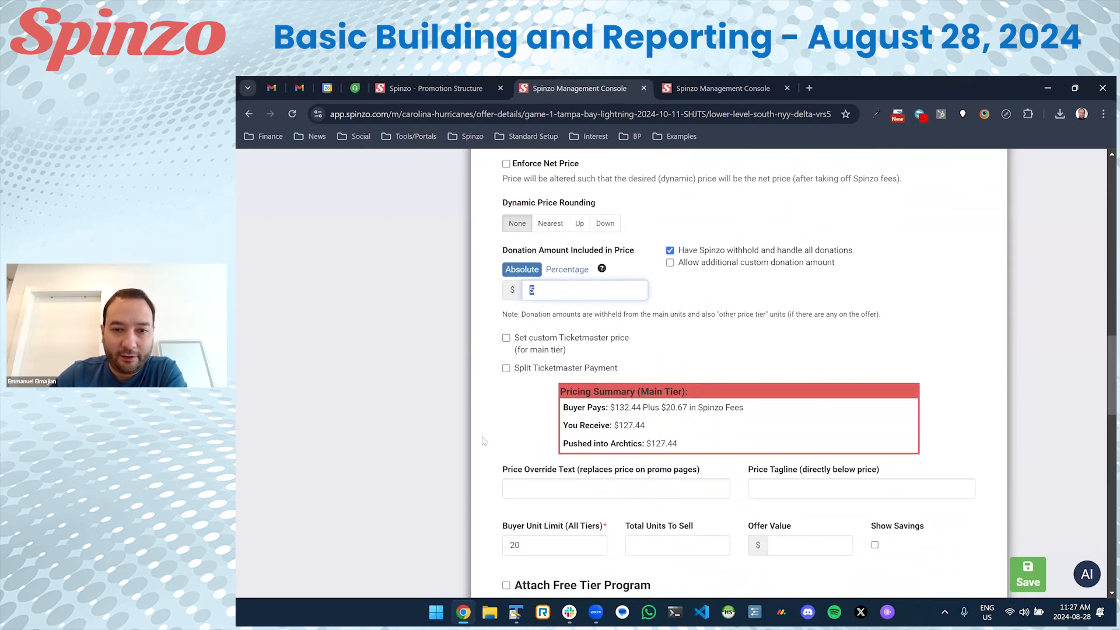
{"action": "mouse_move", "coordinate": [614, 407]}
{"action": "left_mouse_down"}
{"action": "mouse_move", "coordinate": [640, 410]}
{"action": "mouse_move", "coordinate": [616, 426]}
{"action": "left_mouse_up"}
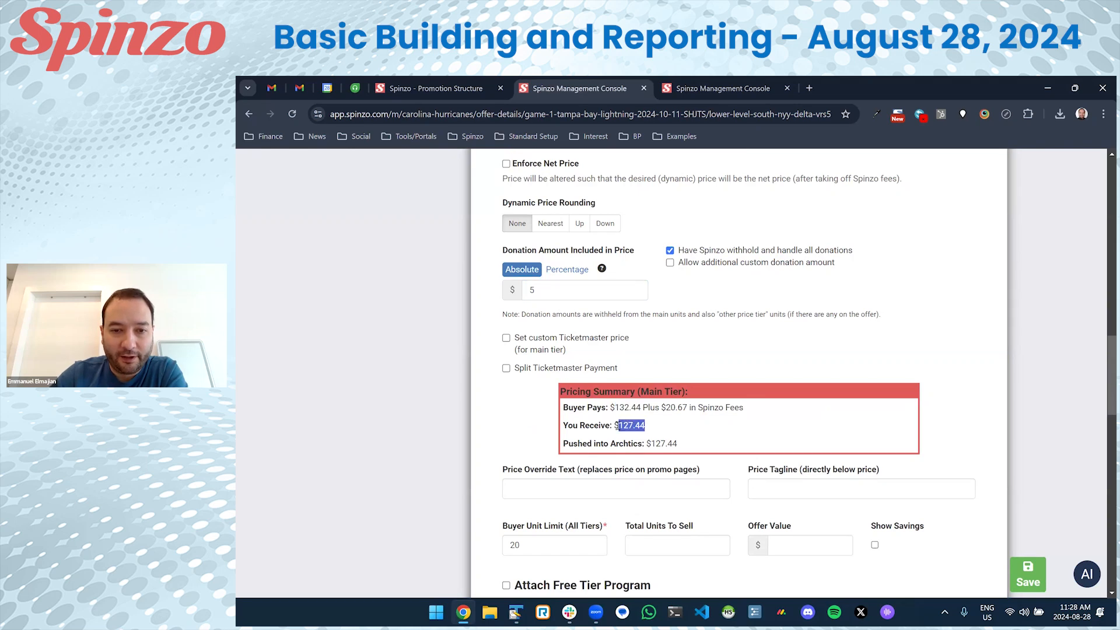
{"action": "scroll", "coordinate": [654, 406], "scroll_direction": "up", "scroll_amount": 3}
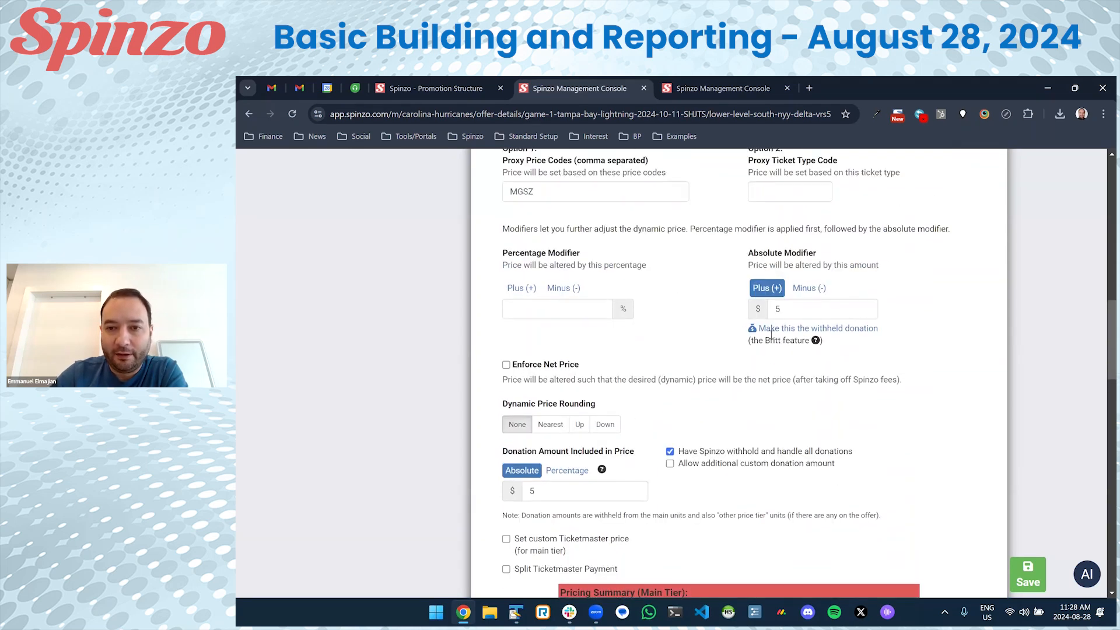
{"action": "left_click", "coordinate": [791, 306]}
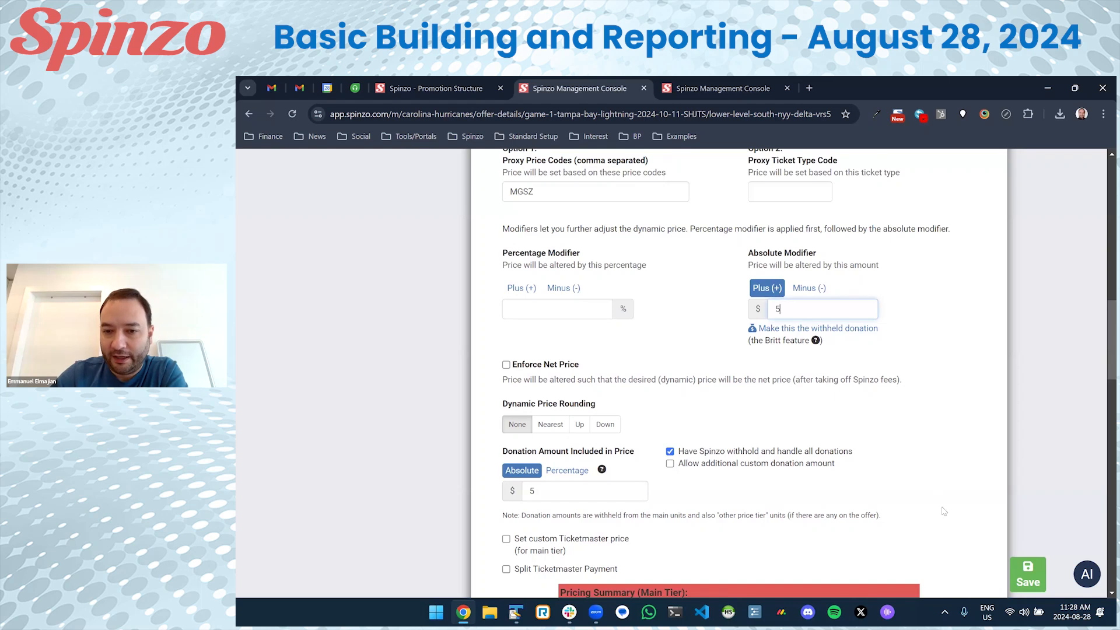
{"action": "left_click", "coordinate": [1029, 573]}
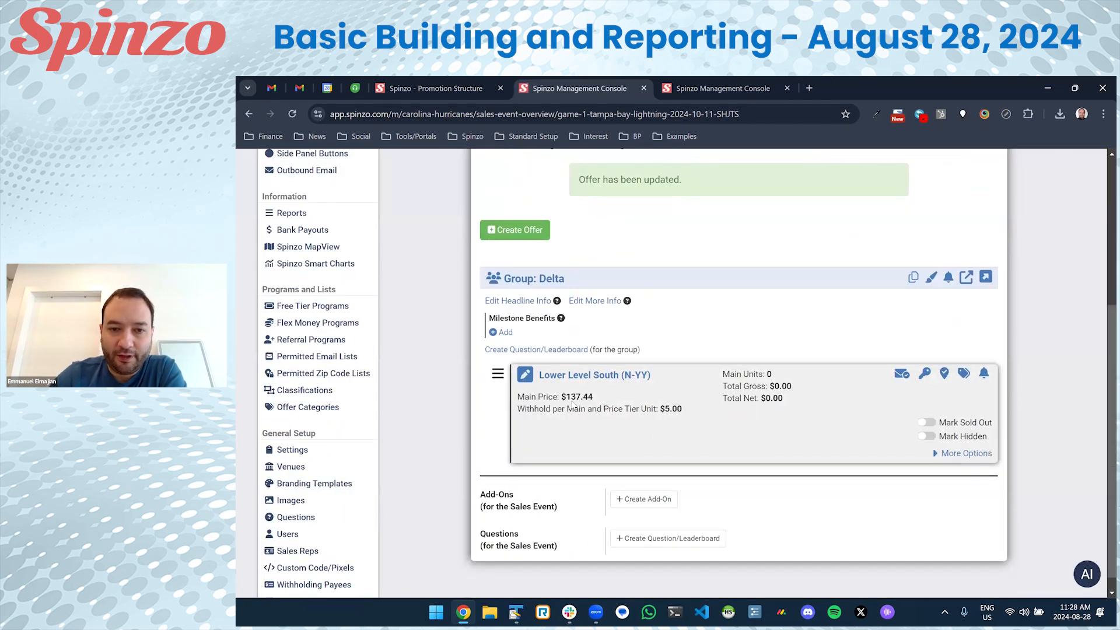
Verify the offer card shows a $137.44 main price and $5.00 withheld per unit.
{"action": "mouse_move", "coordinate": [594, 398]}
{"action": "left_mouse_down"}
{"action": "mouse_move", "coordinate": [561, 397]}
{"action": "mouse_move", "coordinate": [598, 399]}
{"action": "left_mouse_up"}
{"action": "left_click", "coordinate": [563, 399]}
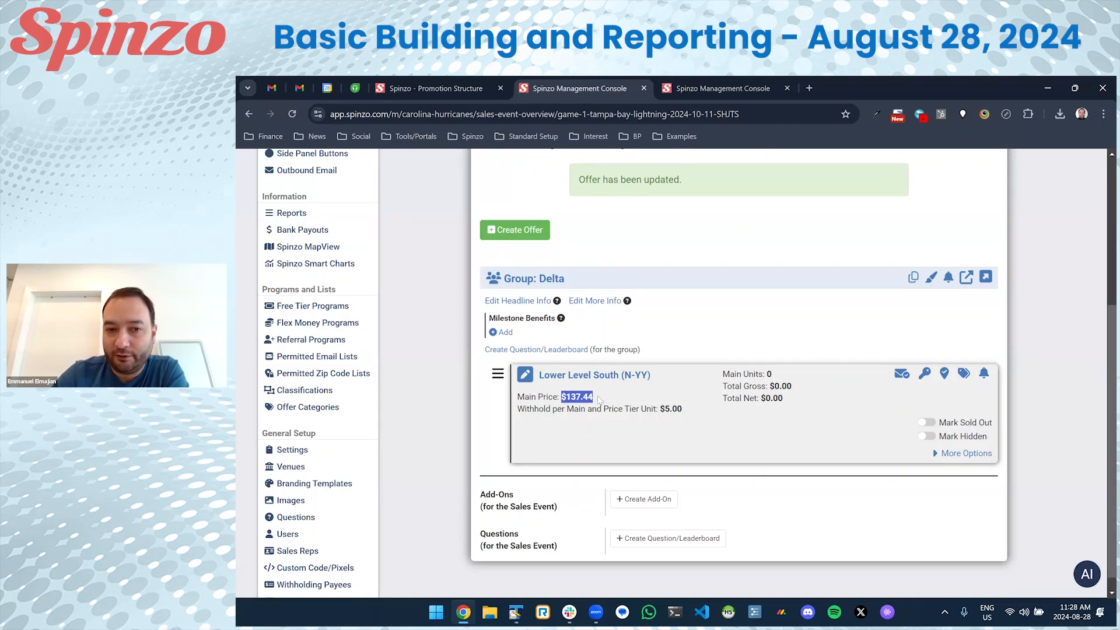
{"action": "left_click", "coordinate": [598, 400]}
{"action": "left_click_drag", "start_coordinate": [723, 416], "coordinate": [644, 412]}
{"action": "left_click", "coordinate": [644, 412]}
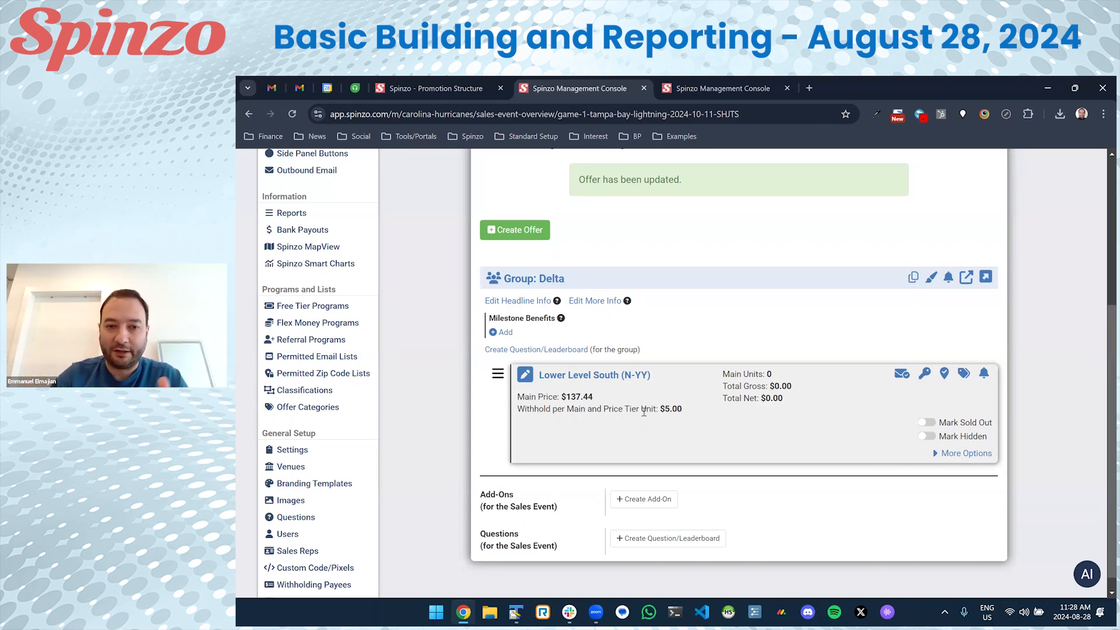
{"action": "left_click_drag", "start_coordinate": [624, 398], "coordinate": [542, 394]}
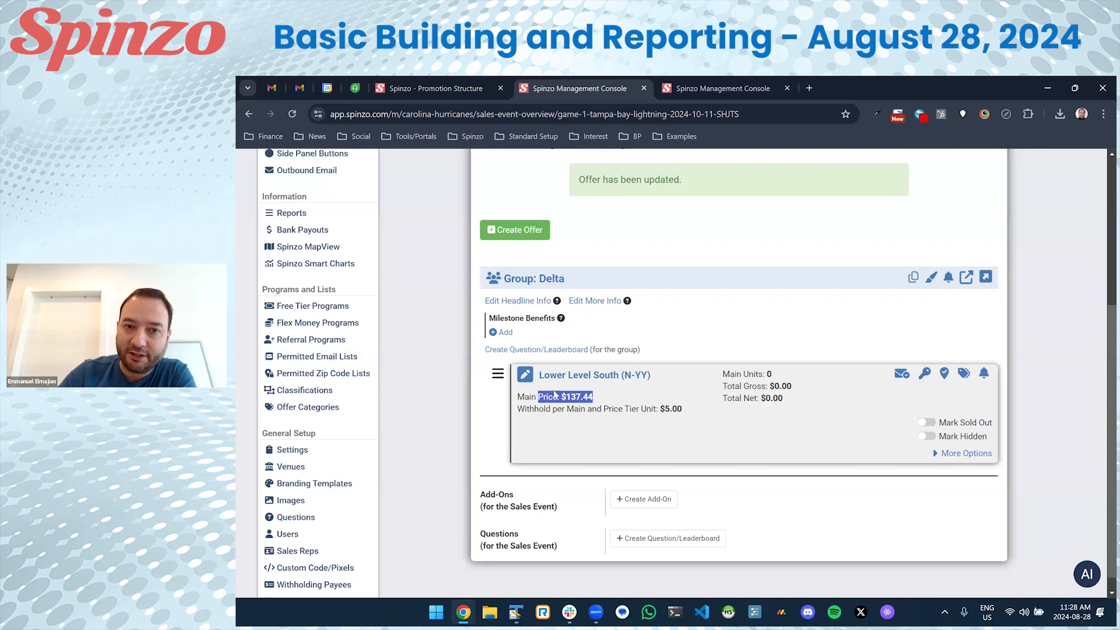
{"action": "left_click", "coordinate": [587, 407]}
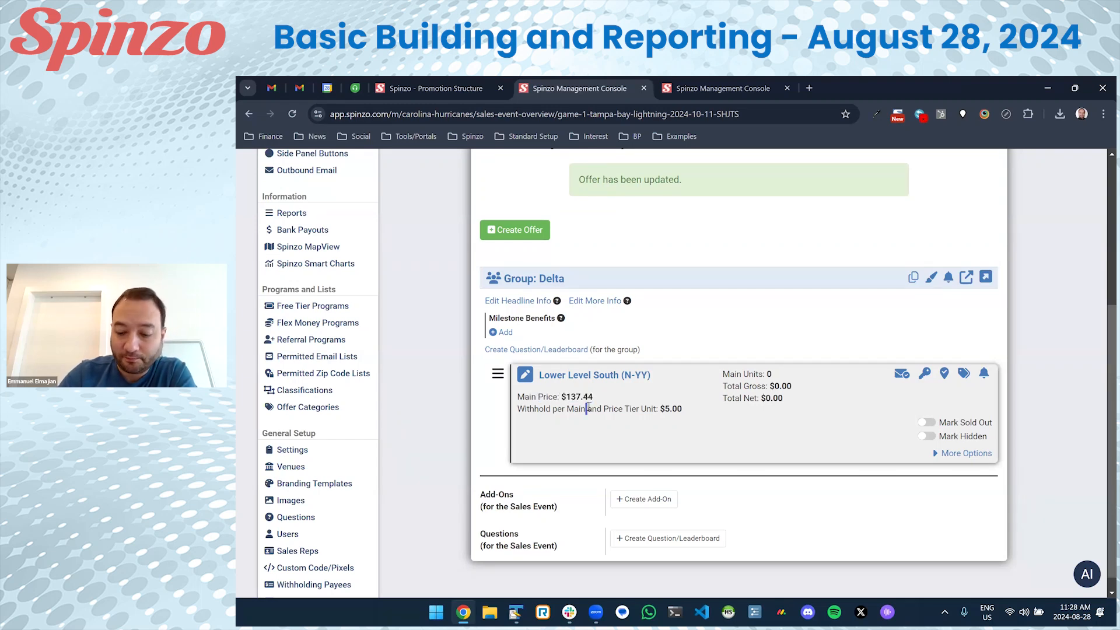
Start a new offer with Club Select North (V) as its ticket class.
{"action": "left_click", "coordinate": [514, 230]}
{"action": "scroll", "coordinate": [606, 327], "scroll_direction": "down", "scroll_amount": 4}
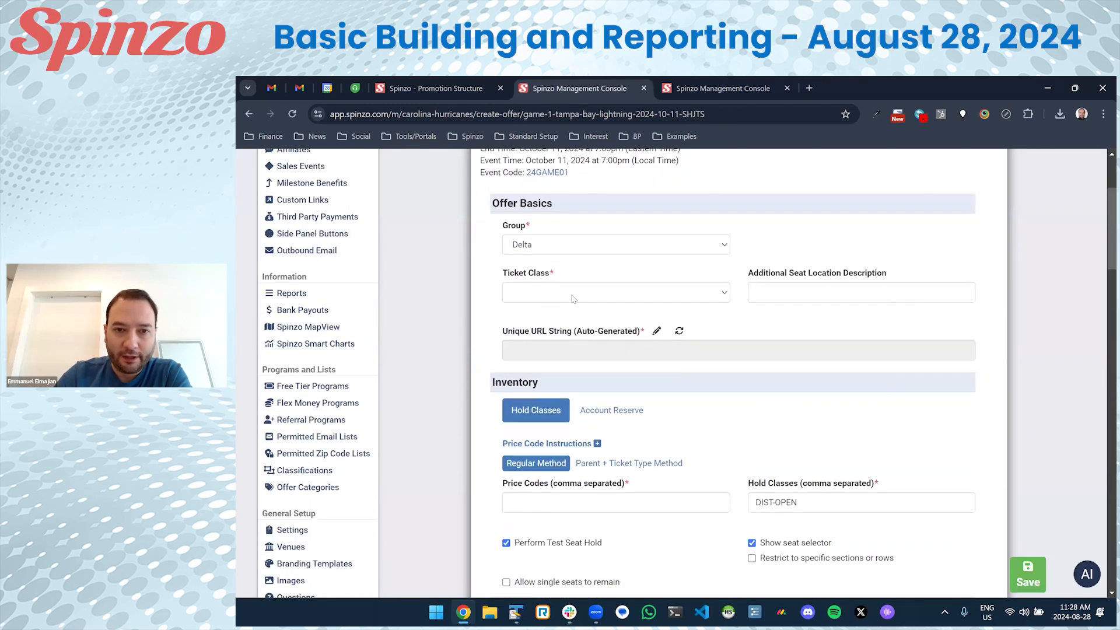
{"action": "left_click", "coordinate": [615, 291]}
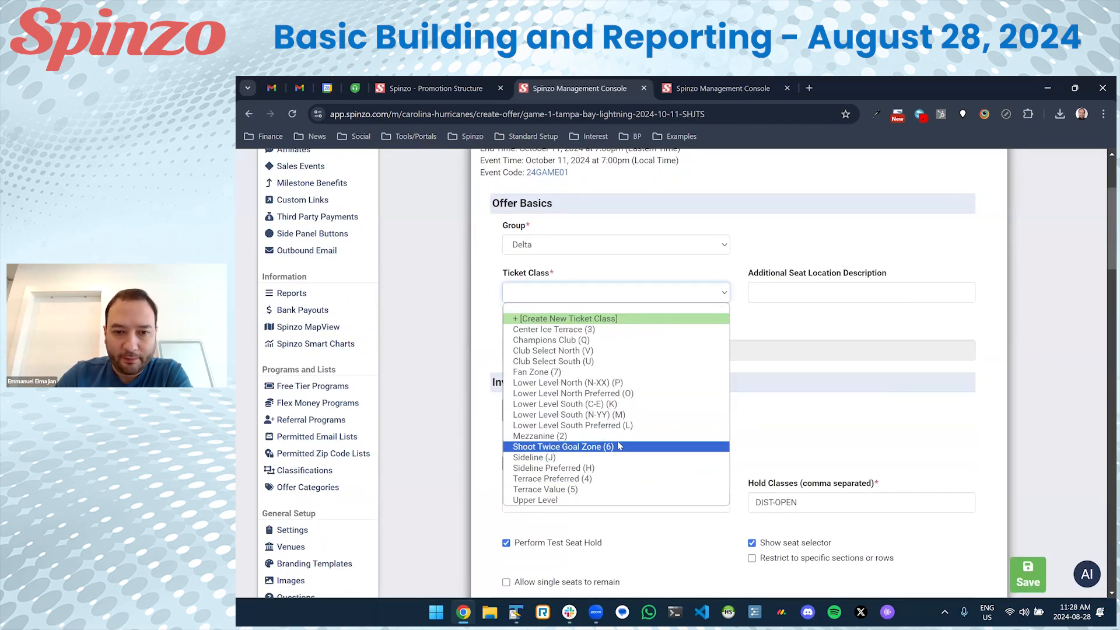
{"action": "left_click", "coordinate": [604, 350]}
{"action": "scroll", "coordinate": [584, 424], "scroll_direction": "down", "scroll_amount": 1}
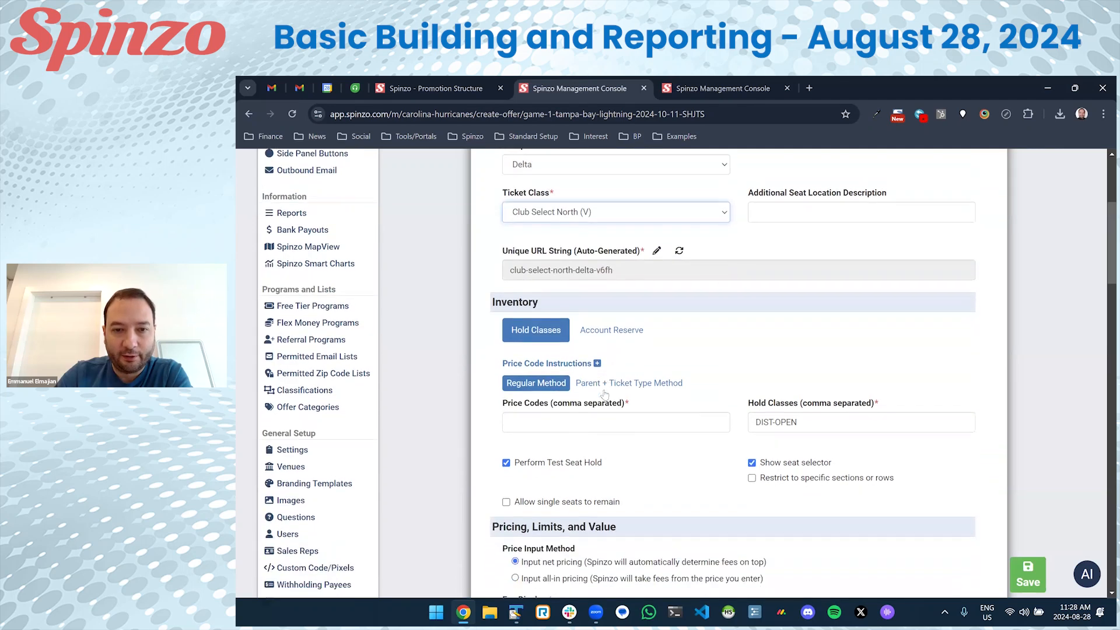
{"action": "left_click", "coordinate": [584, 423]}
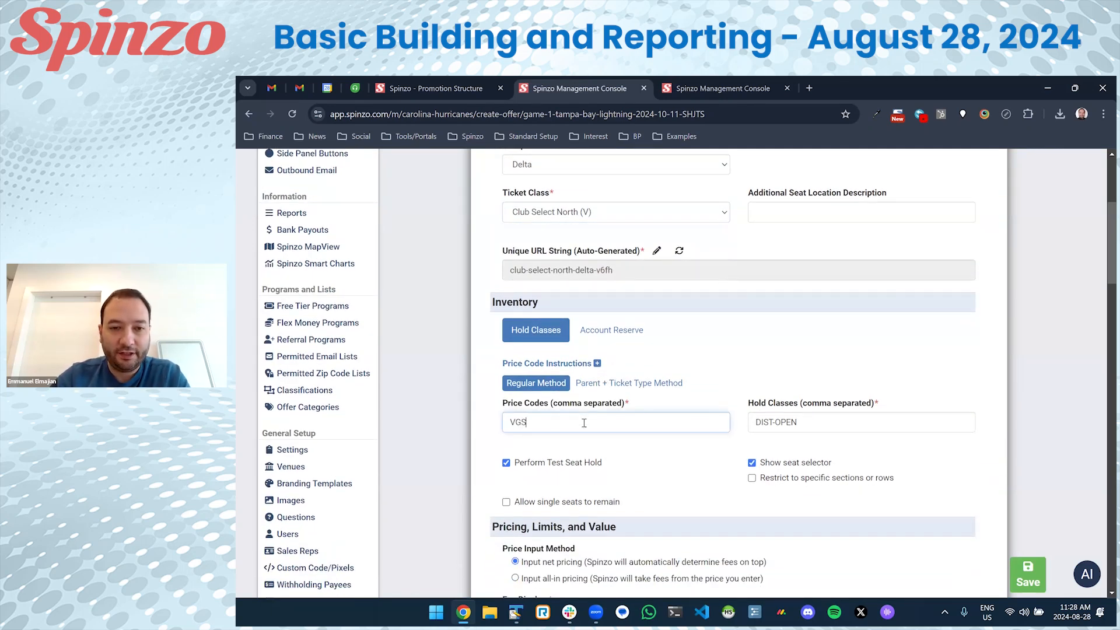
Switch the offer to dynamic pricing using proxy price code VGSZ.
{"action": "scroll", "coordinate": [584, 424], "scroll_direction": "down", "scroll_amount": 5}
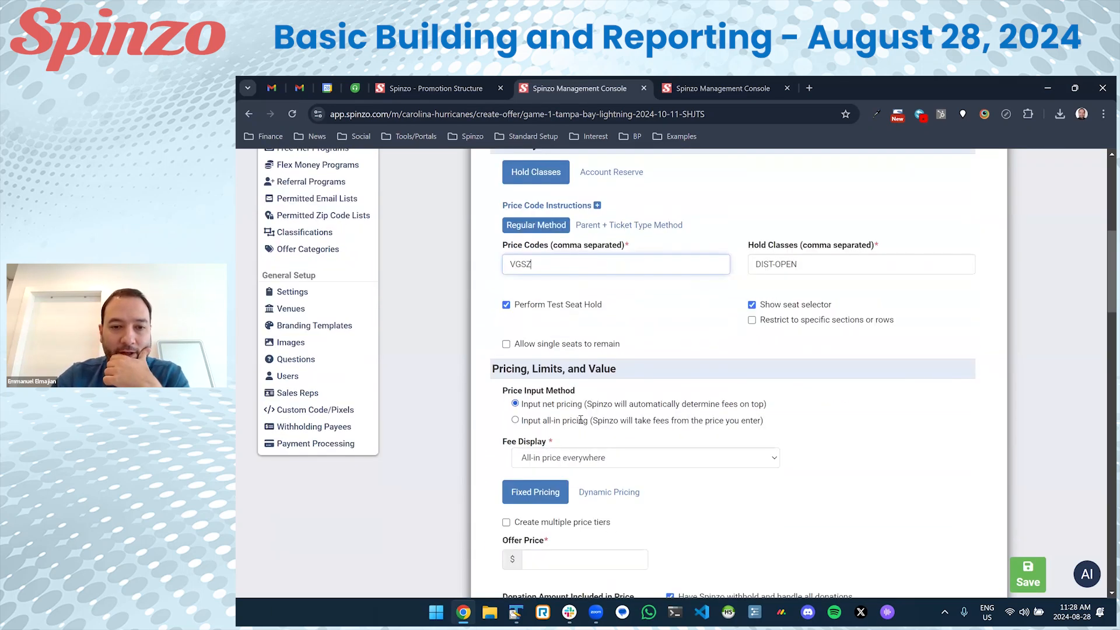
{"action": "left_click", "coordinate": [609, 330]}
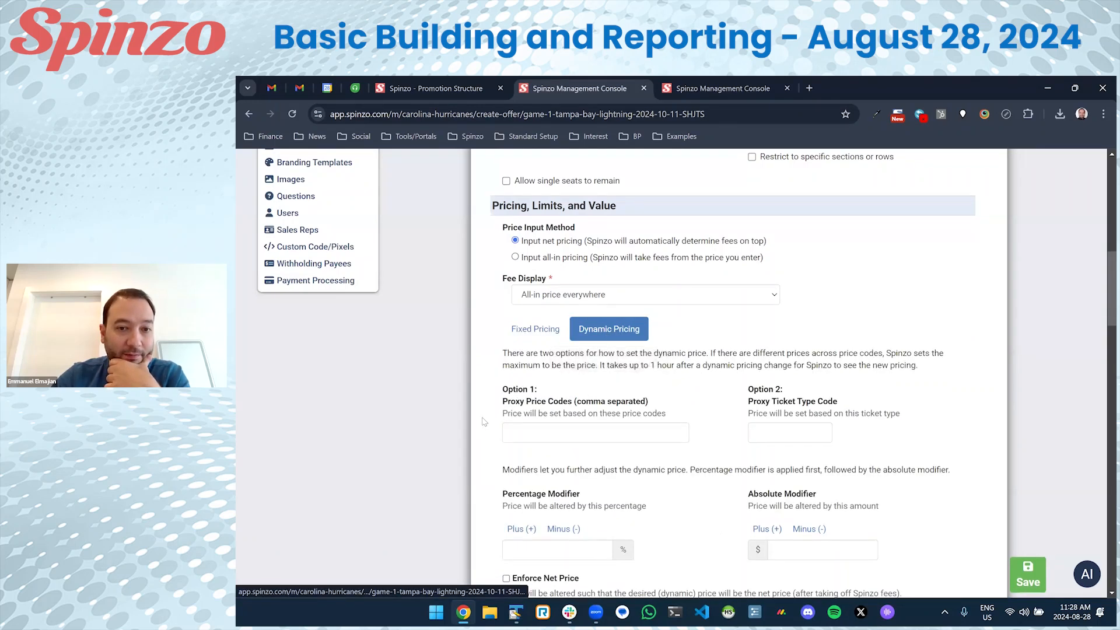
{"action": "scroll", "coordinate": [542, 343], "scroll_direction": "down", "scroll_amount": 1}
{"action": "left_click", "coordinate": [544, 351]}
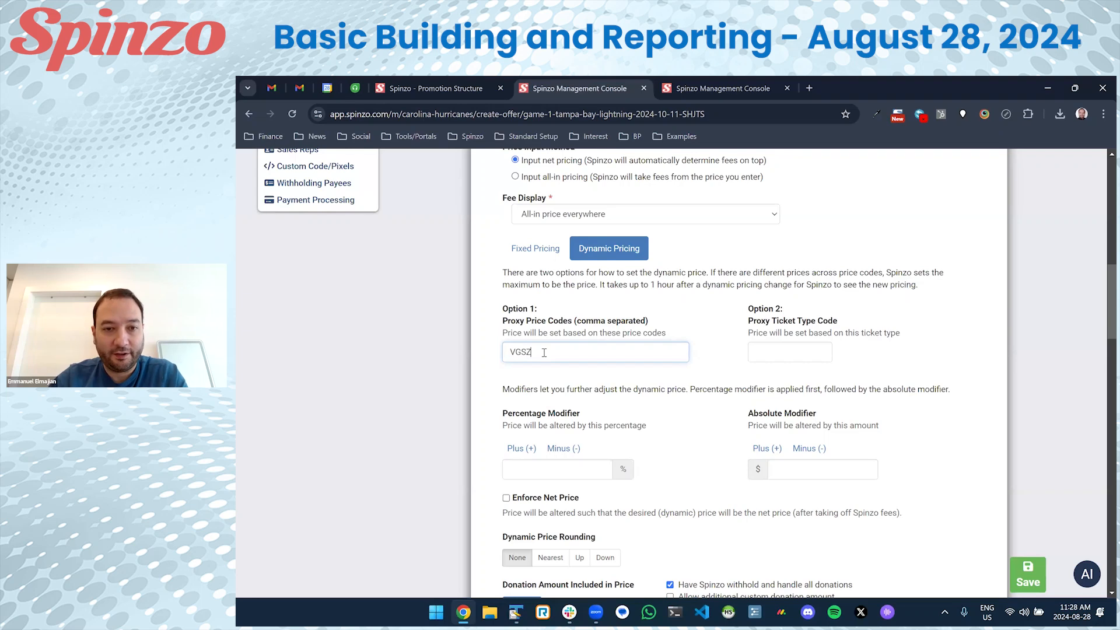
{"action": "left_click_drag", "start_coordinate": [544, 352], "coordinate": [491, 355]}
{"action": "left_click", "coordinate": [769, 350]}
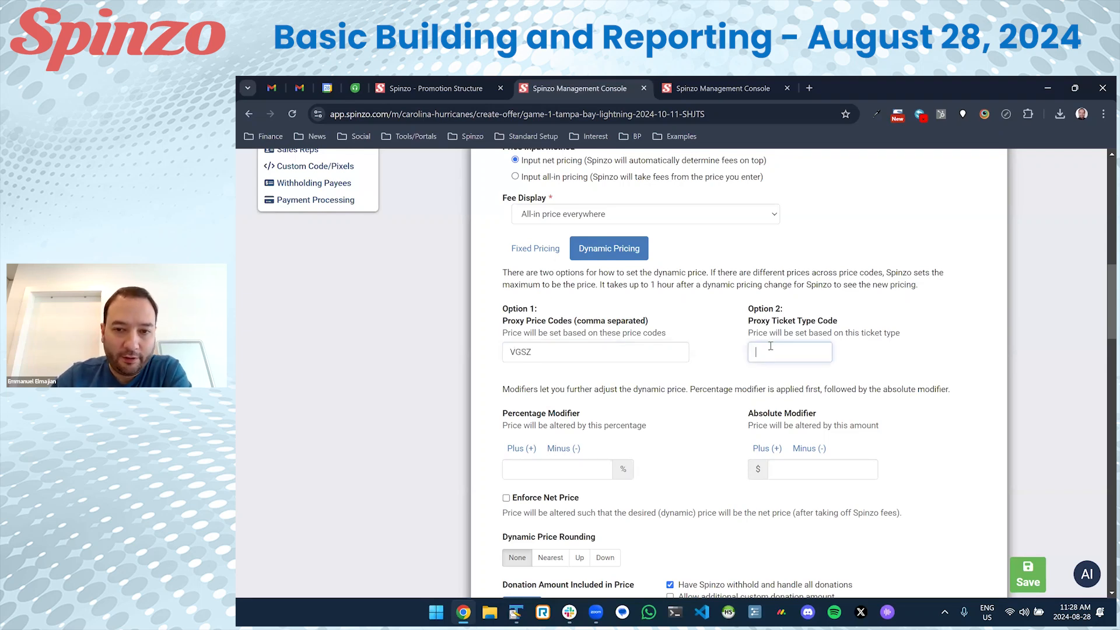
{"action": "left_click_drag", "start_coordinate": [749, 320], "coordinate": [842, 325]}
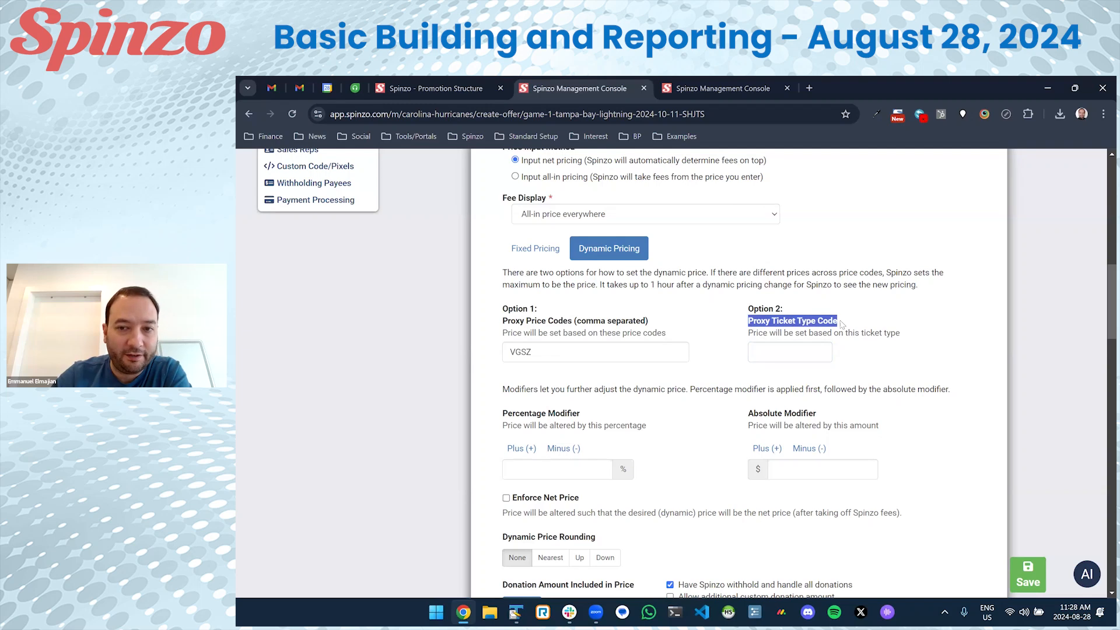
{"action": "left_click", "coordinate": [801, 357]}
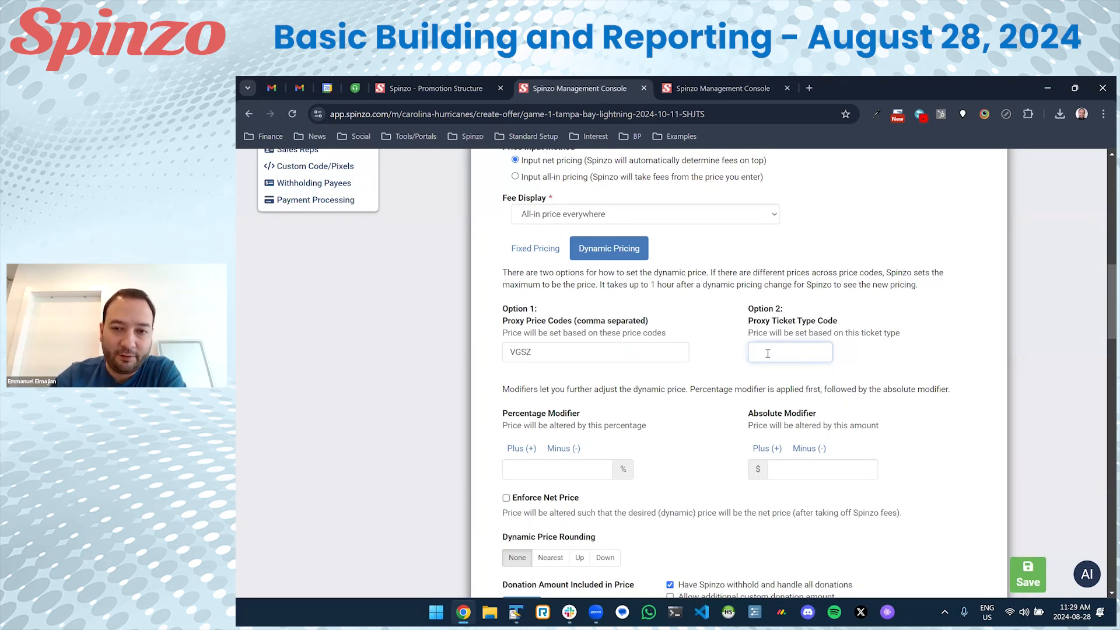
{"action": "double_click", "coordinate": [520, 352]}
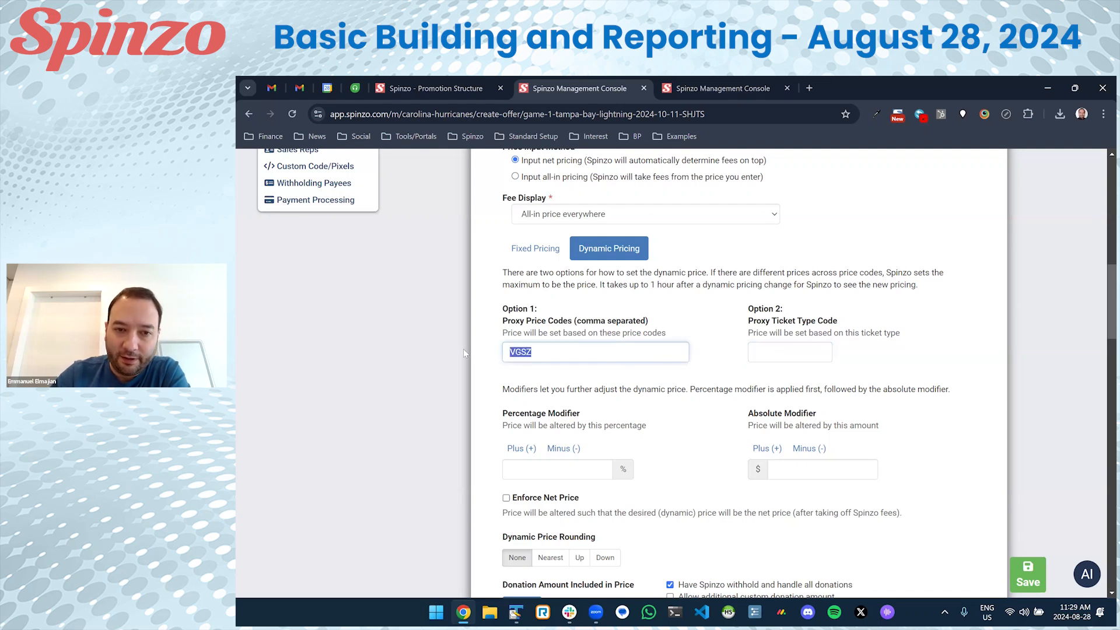
{"action": "left_click", "coordinate": [539, 348]}
Set a +5 absolute price modifier and a $5 donation amount, then save the offer.
{"action": "scroll", "coordinate": [769, 412], "scroll_direction": "down", "scroll_amount": 2}
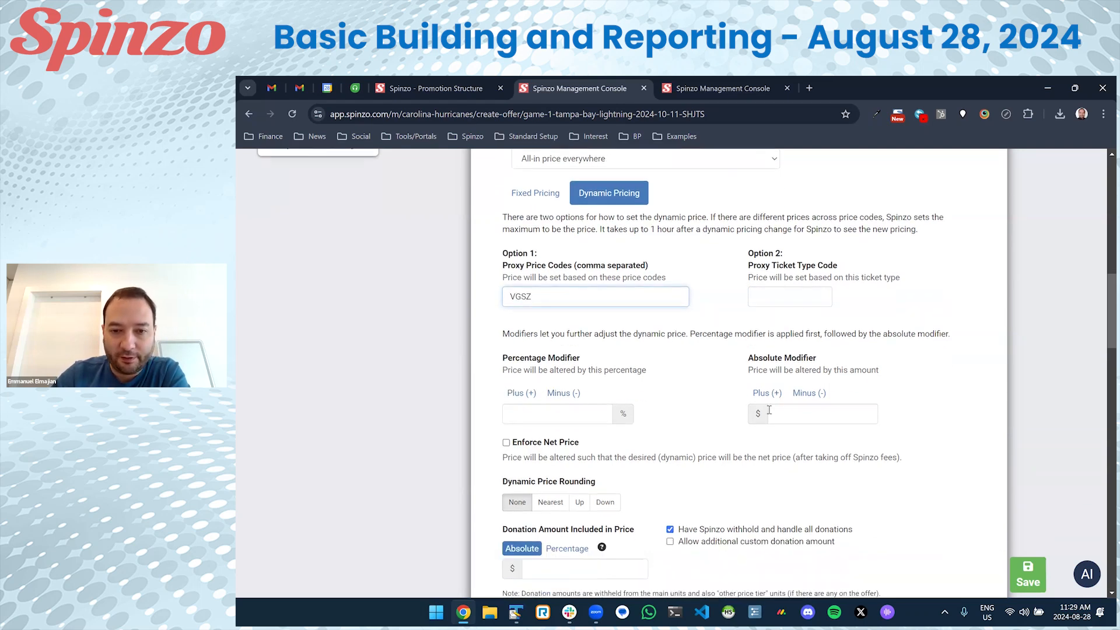
{"action": "left_click", "coordinate": [782, 345]}
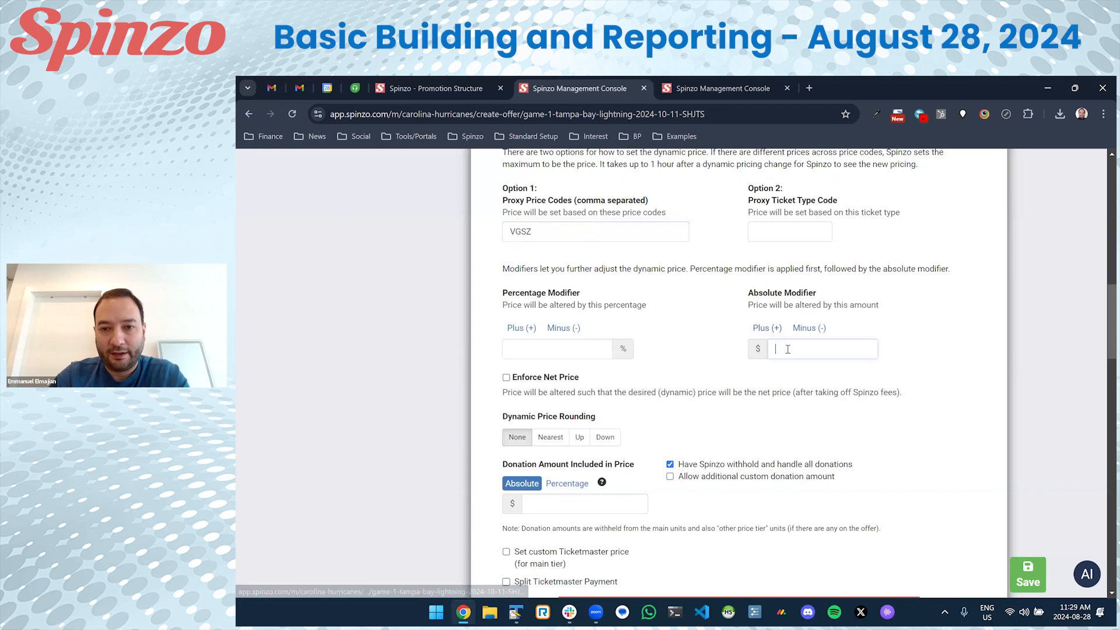
{"action": "type", "text": "5"}
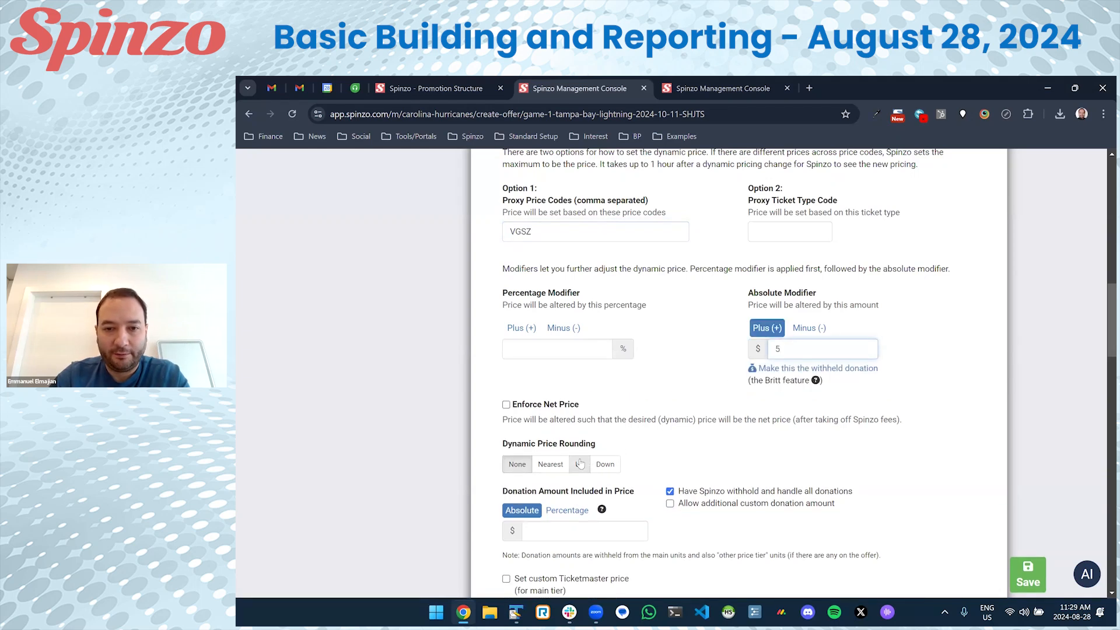
{"action": "scroll", "coordinate": [557, 418], "scroll_direction": "down", "scroll_amount": 3}
{"action": "left_click", "coordinate": [563, 374]}
{"action": "type", "text": "5"}
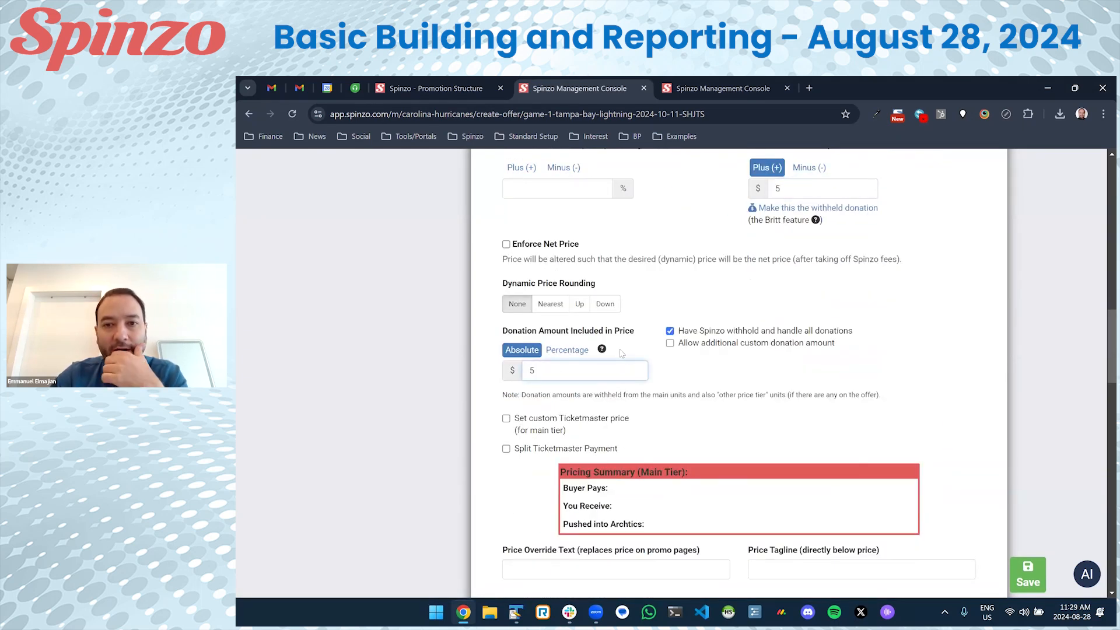
{"action": "left_click", "coordinate": [1027, 574]}
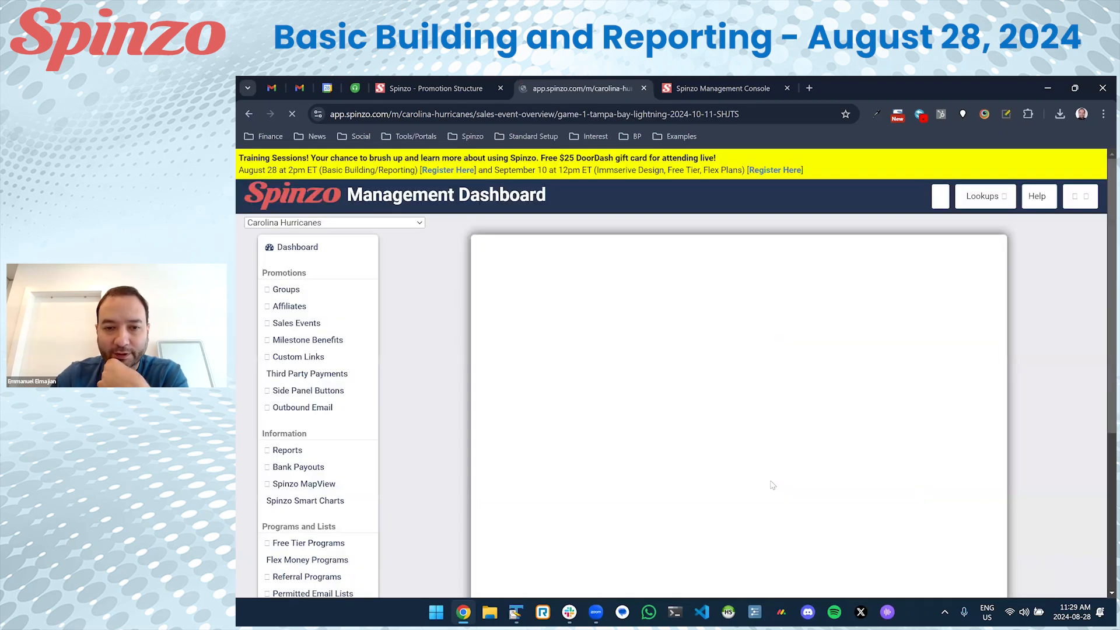
Publish the Game 1 - Tampa Bay Lightning sales event.
{"action": "scroll", "coordinate": [733, 459], "scroll_direction": "down", "scroll_amount": 5}
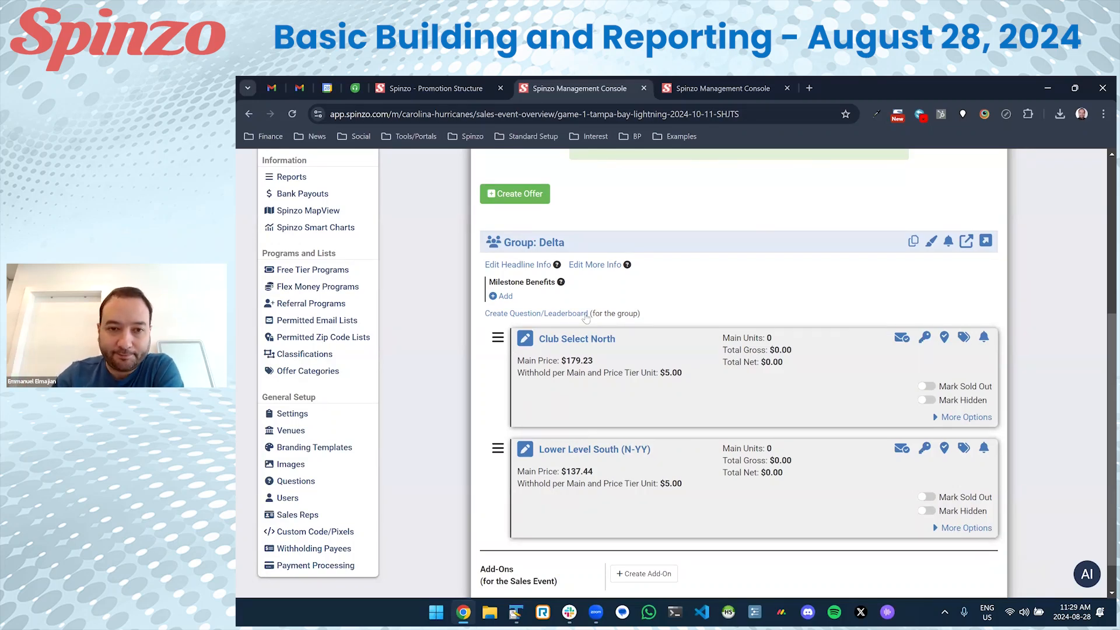
{"action": "scroll", "coordinate": [586, 318], "scroll_direction": "up", "scroll_amount": 3}
{"action": "left_click", "coordinate": [558, 246]}
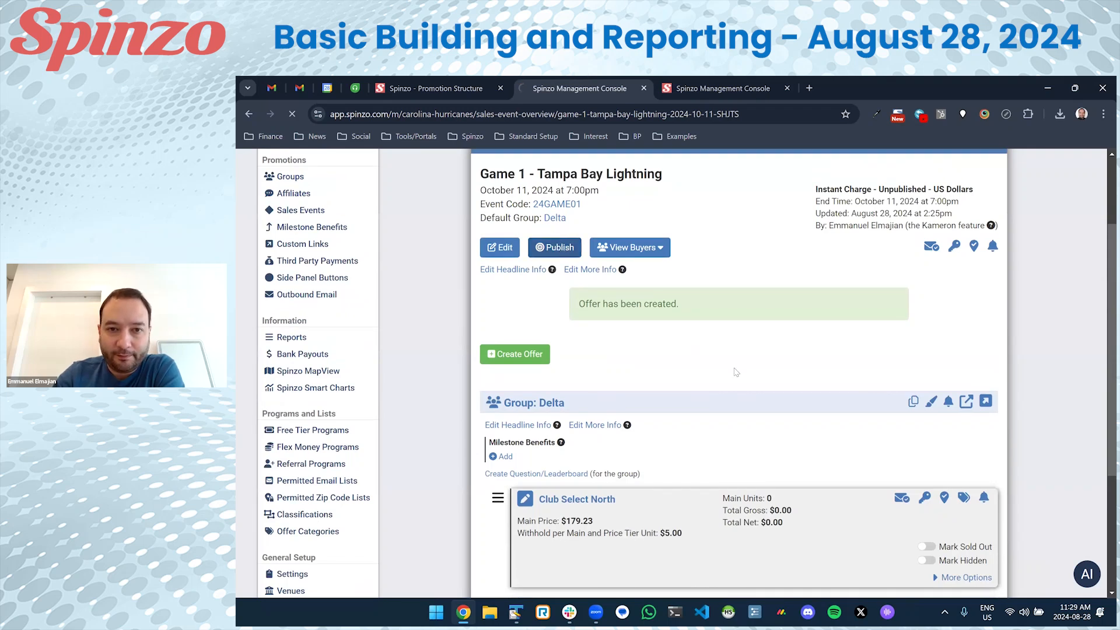
View Delta's public promotion page to check the new prices, then return to the management console.
{"action": "scroll", "coordinate": [736, 374], "scroll_direction": "down", "scroll_amount": 3}
{"action": "left_click", "coordinate": [985, 361]}
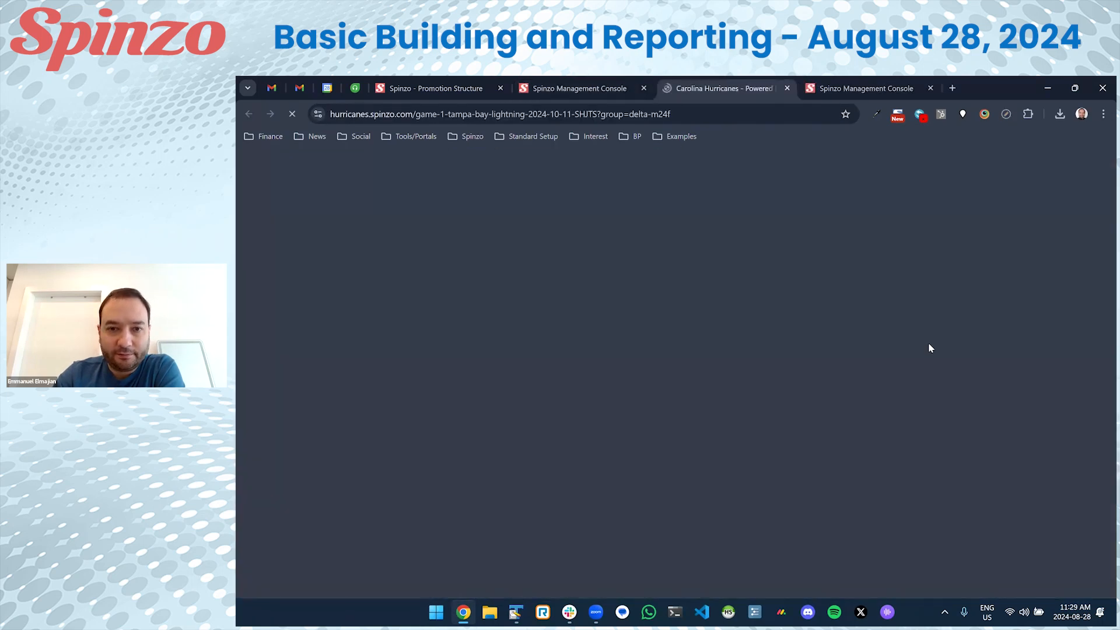
{"action": "scroll", "coordinate": [790, 371], "scroll_direction": "down", "scroll_amount": 3}
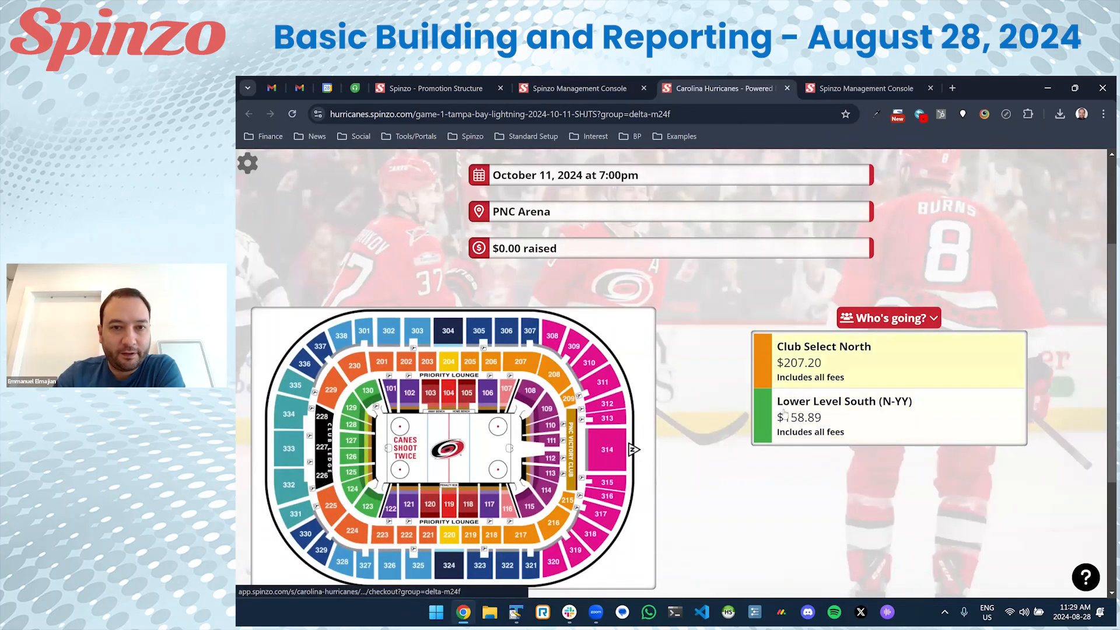
{"action": "left_click_drag", "start_coordinate": [568, 251], "coordinate": [498, 245]}
{"action": "left_click", "coordinate": [494, 261]}
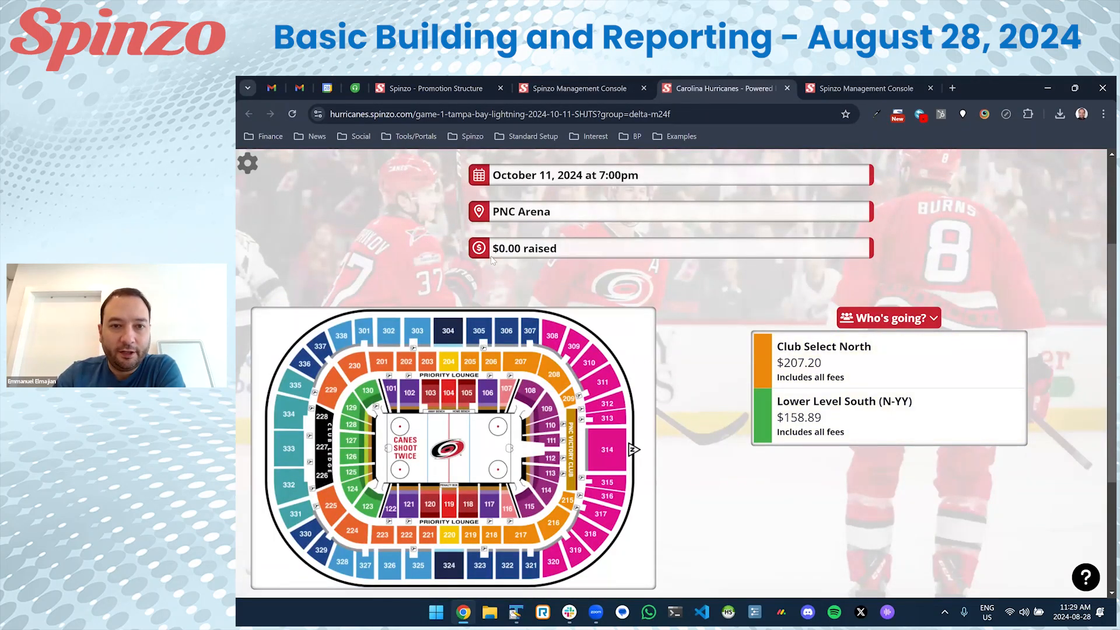
{"action": "scroll", "coordinate": [448, 309], "scroll_direction": "up", "scroll_amount": 1}
{"action": "scroll", "coordinate": [397, 356], "scroll_direction": "up", "scroll_amount": 3}
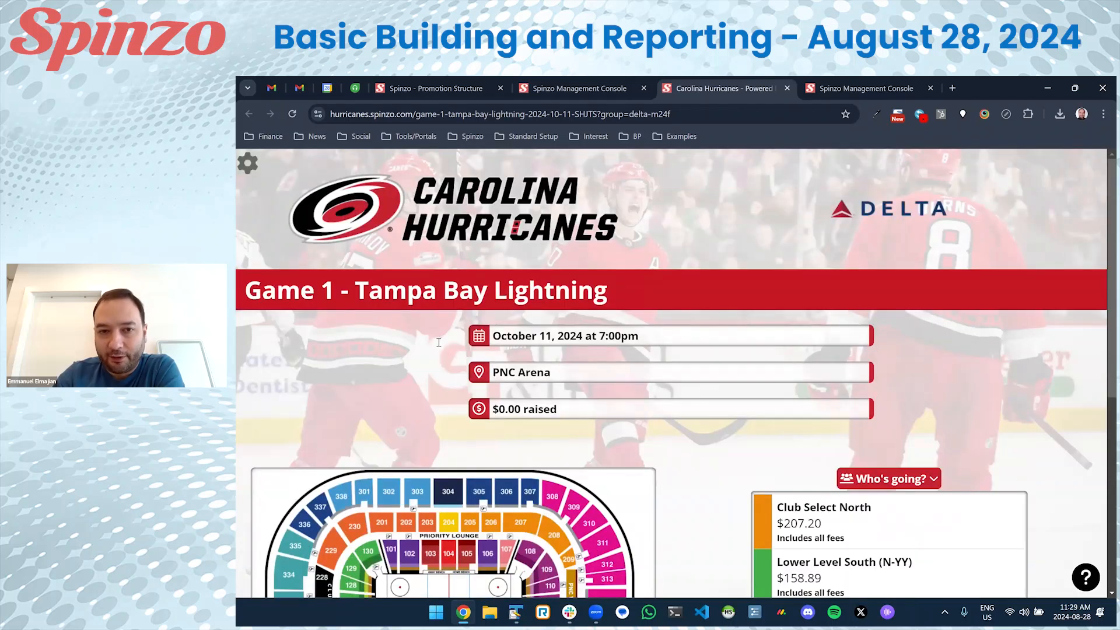
{"action": "left_click", "coordinate": [579, 88]}
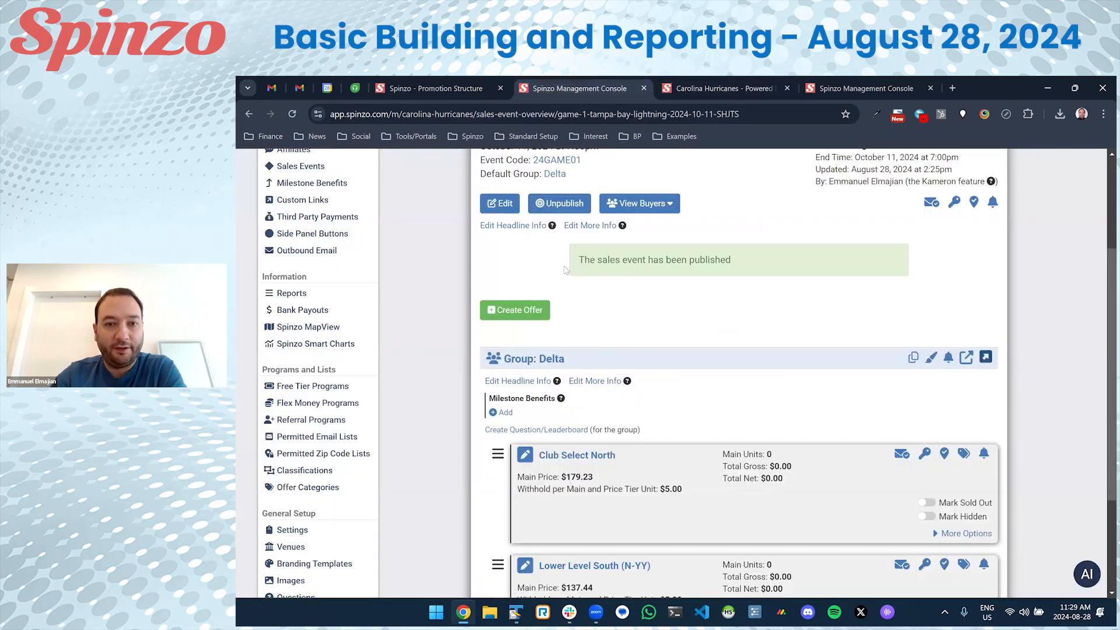
Cancel out of Delta's headline info editor and review the group overview showing Game 1 published.
{"action": "left_click", "coordinate": [530, 384]}
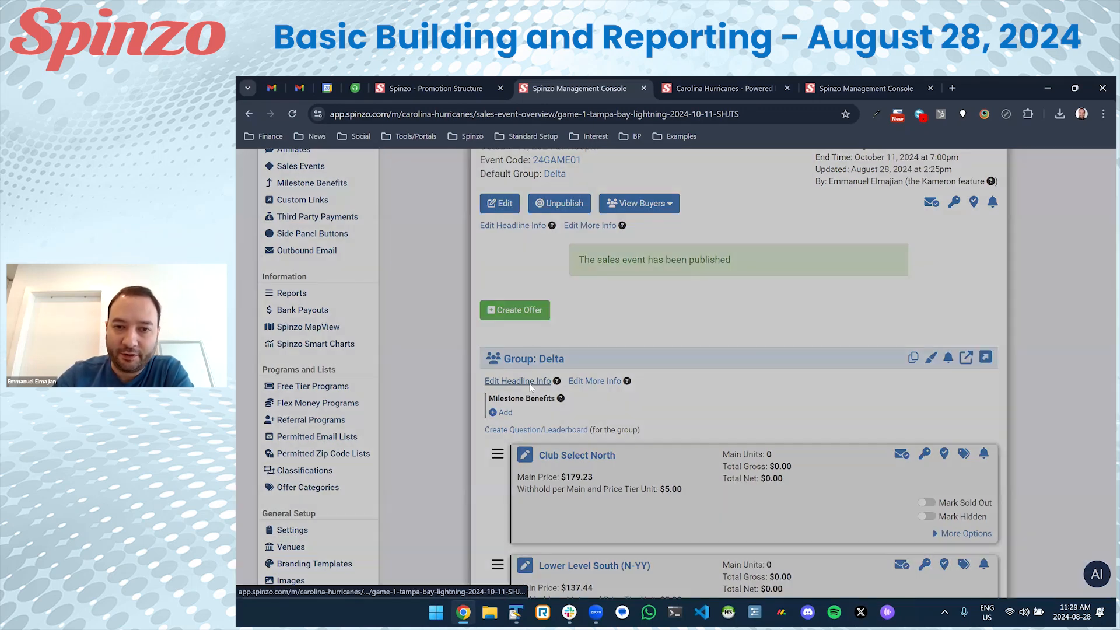
{"action": "left_click", "coordinate": [846, 356]}
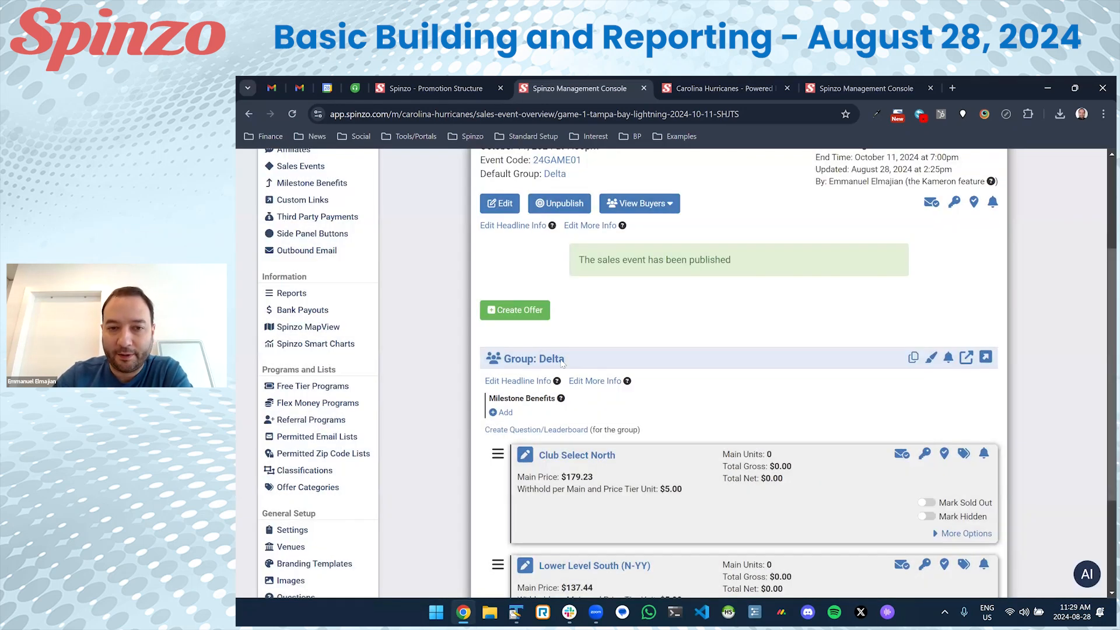
{"action": "left_click", "coordinate": [540, 359]}
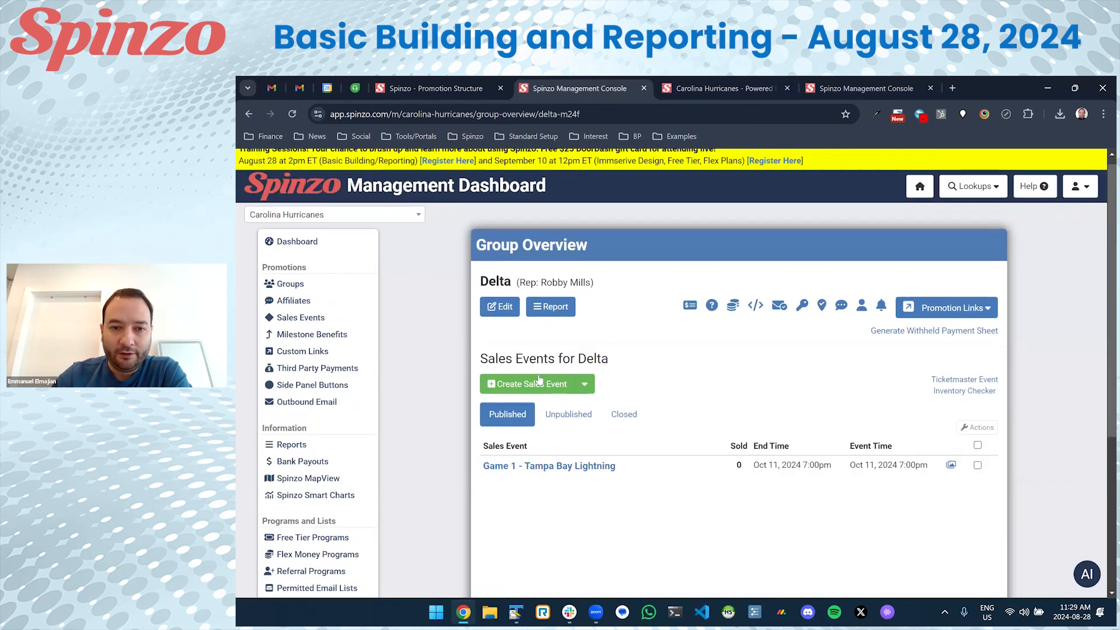
{"action": "scroll", "coordinate": [594, 371], "scroll_direction": "down", "scroll_amount": 2}
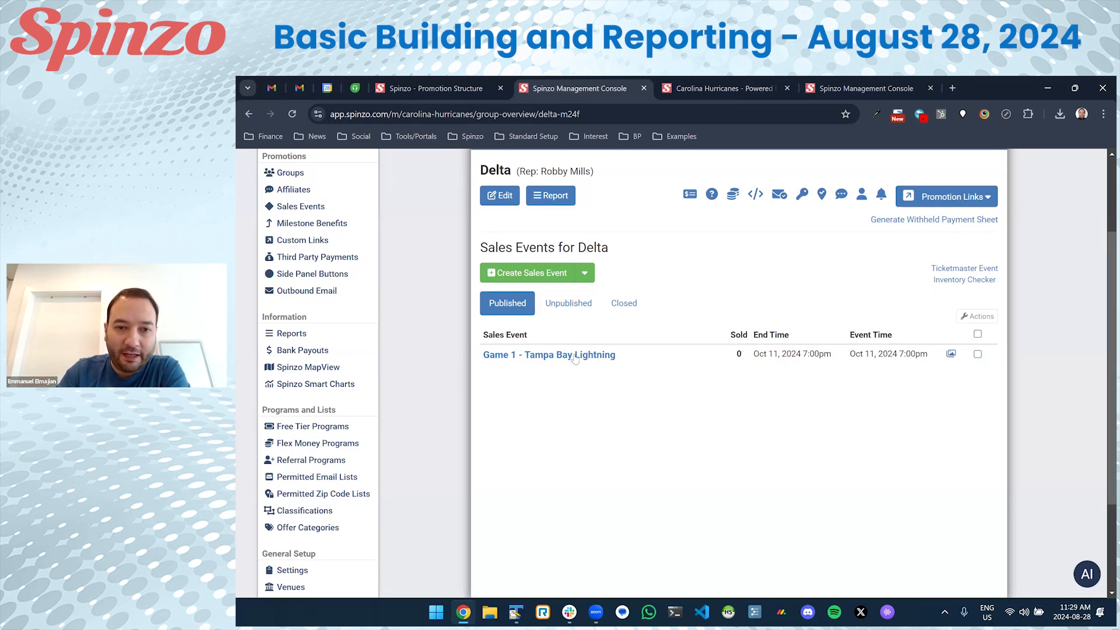
{"action": "scroll", "coordinate": [570, 426], "scroll_direction": "up", "scroll_amount": 1}
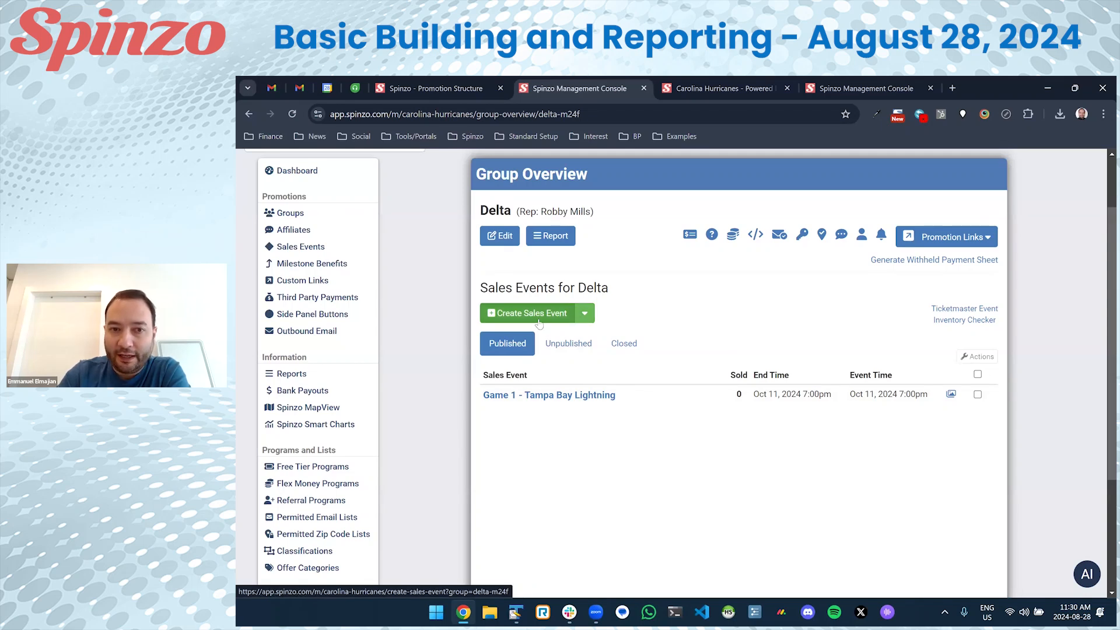
Begin creating multiple sales events for venue PNC Arena (2024-25).
{"action": "left_click", "coordinate": [585, 314]}
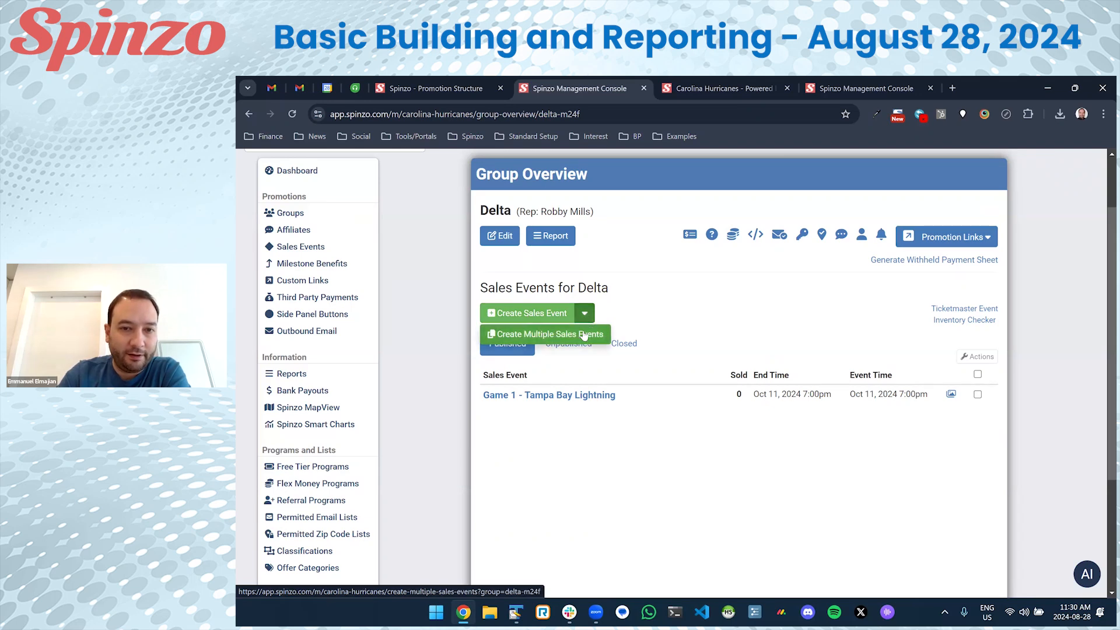
{"action": "left_click", "coordinate": [565, 335]}
{"action": "left_click", "coordinate": [587, 306]}
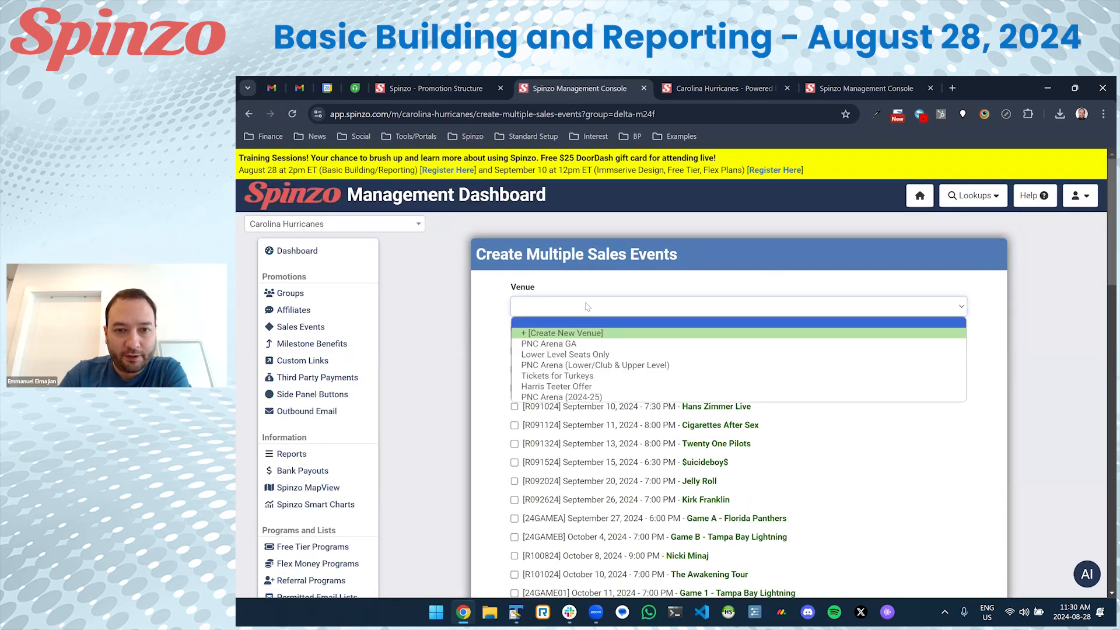
{"action": "left_click", "coordinate": [582, 397]}
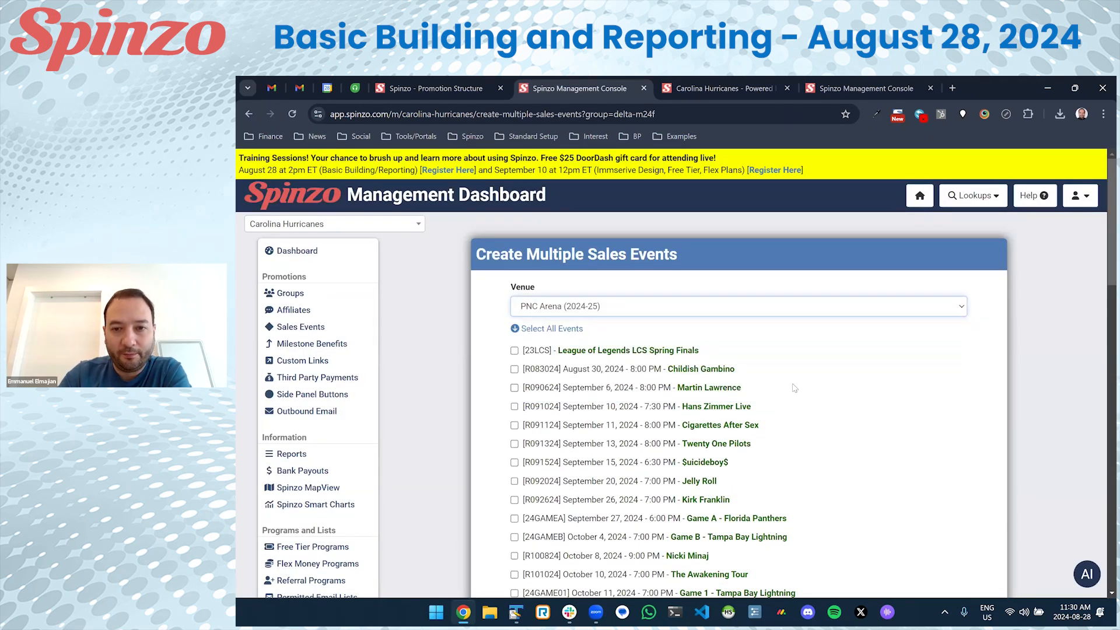
{"action": "scroll", "coordinate": [794, 388], "scroll_direction": "down", "scroll_amount": 3}
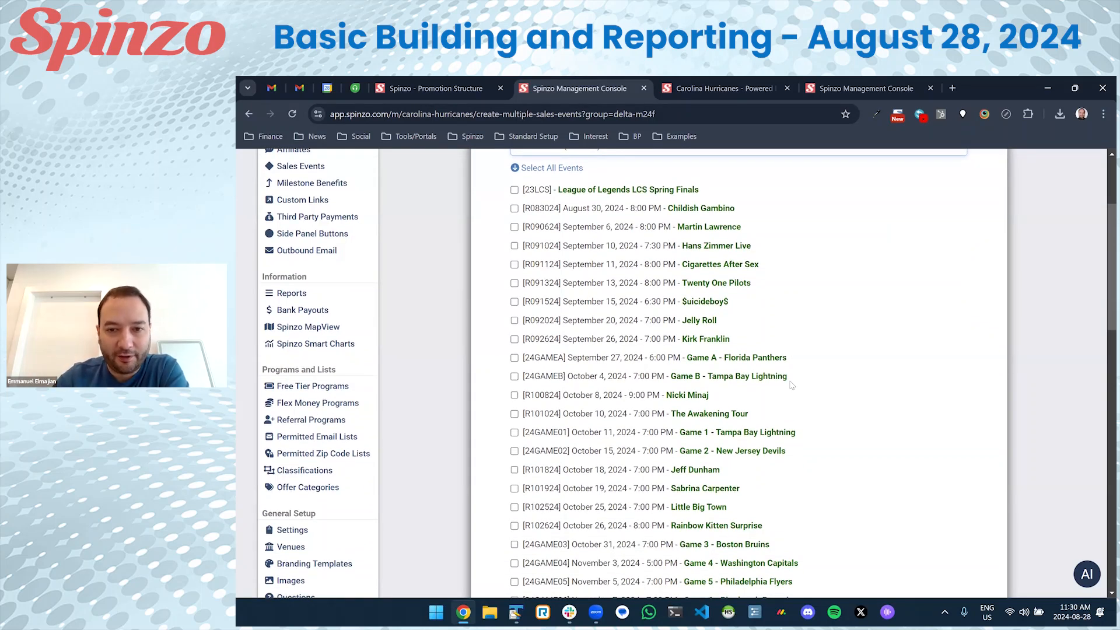
{"action": "scroll", "coordinate": [642, 403], "scroll_direction": "down", "scroll_amount": 2}
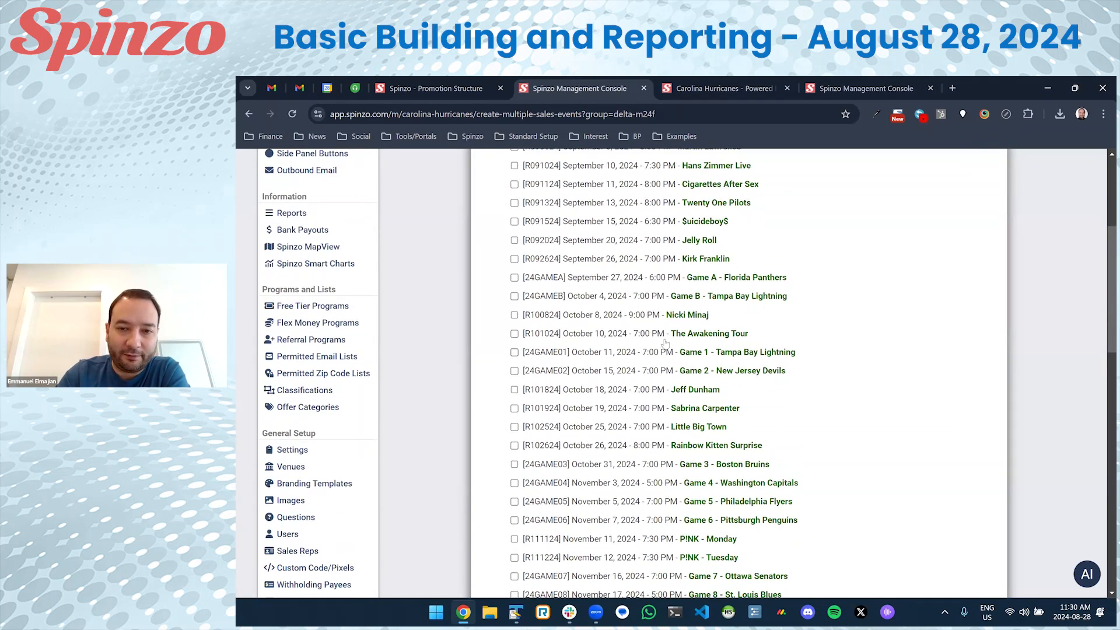
{"action": "scroll", "coordinate": [738, 373], "scroll_direction": "down", "scroll_amount": 1}
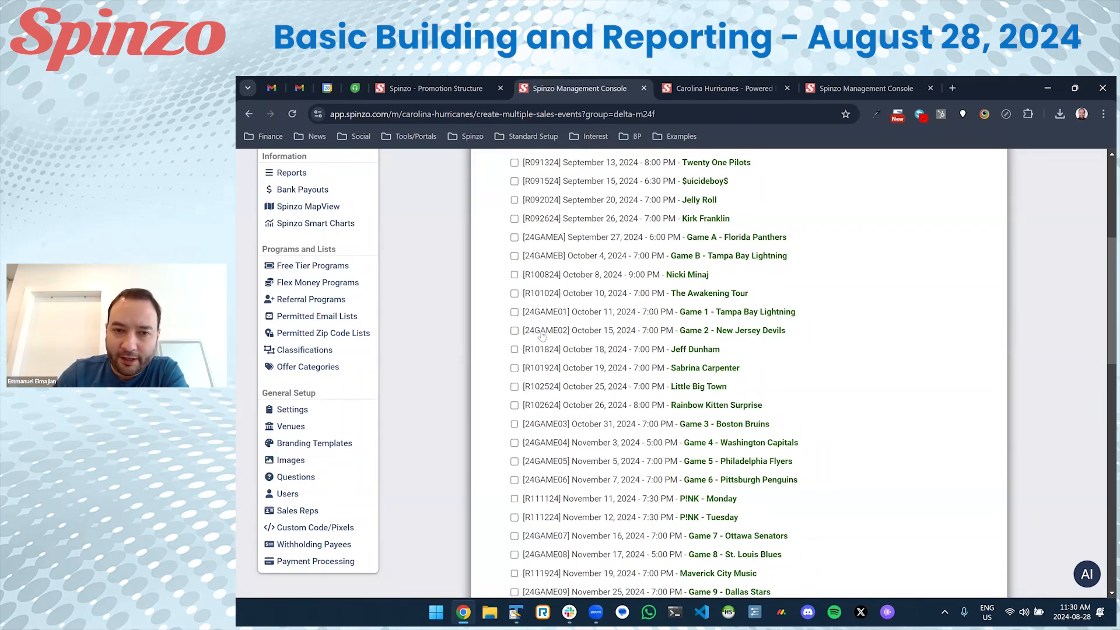
Tick Games 2 through 7 and start the creation process, returning to the Delta overview.
{"action": "left_click", "coordinate": [553, 425]}
{"action": "left_click", "coordinate": [552, 444]}
{"action": "left_click", "coordinate": [552, 461]}
{"action": "left_click", "coordinate": [548, 480]}
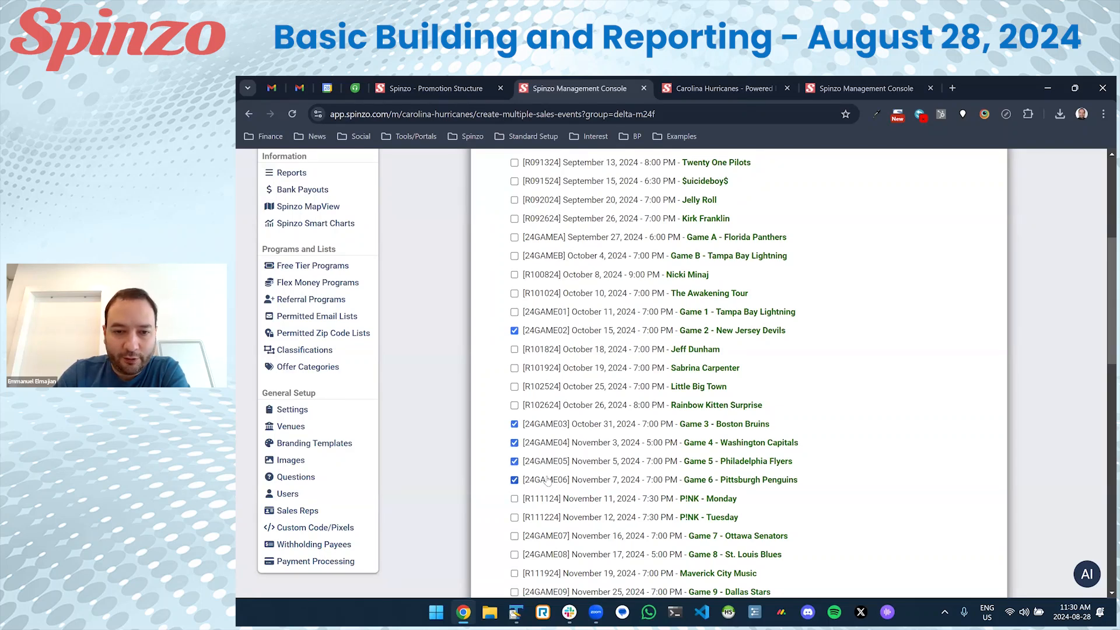
{"action": "scroll", "coordinate": [551, 476], "scroll_direction": "down", "scroll_amount": 3}
{"action": "left_click", "coordinate": [556, 423]}
{"action": "scroll", "coordinate": [577, 341], "scroll_direction": "up", "scroll_amount": 2}
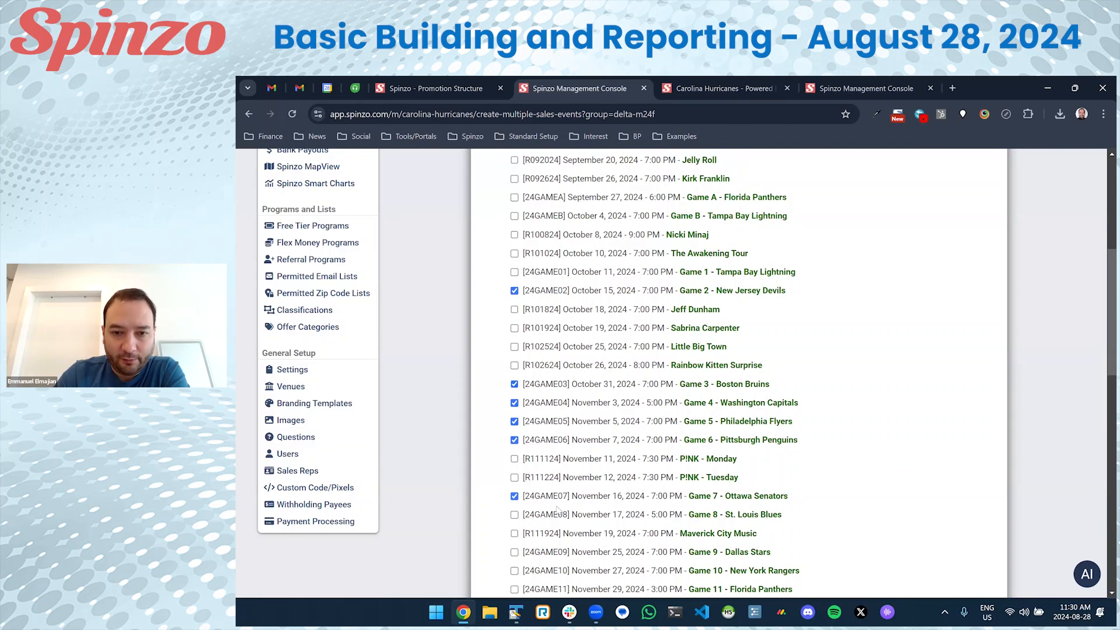
{"action": "scroll", "coordinate": [840, 472], "scroll_direction": "down", "scroll_amount": 5}
{"action": "scroll", "coordinate": [840, 477], "scroll_direction": "down", "scroll_amount": 10}
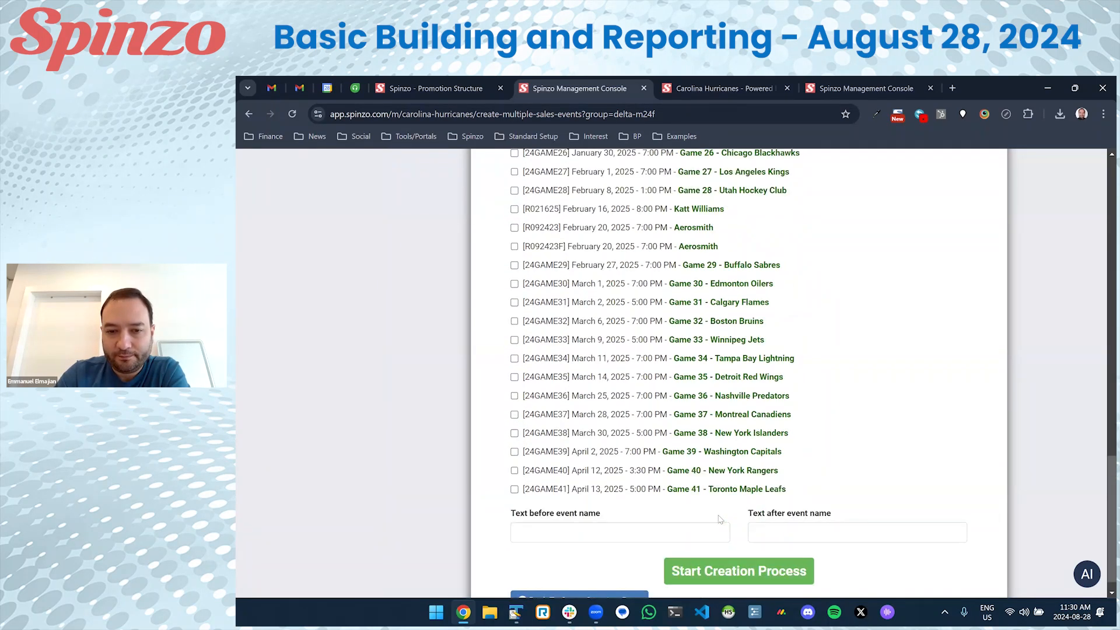
{"action": "left_click", "coordinate": [798, 548]}
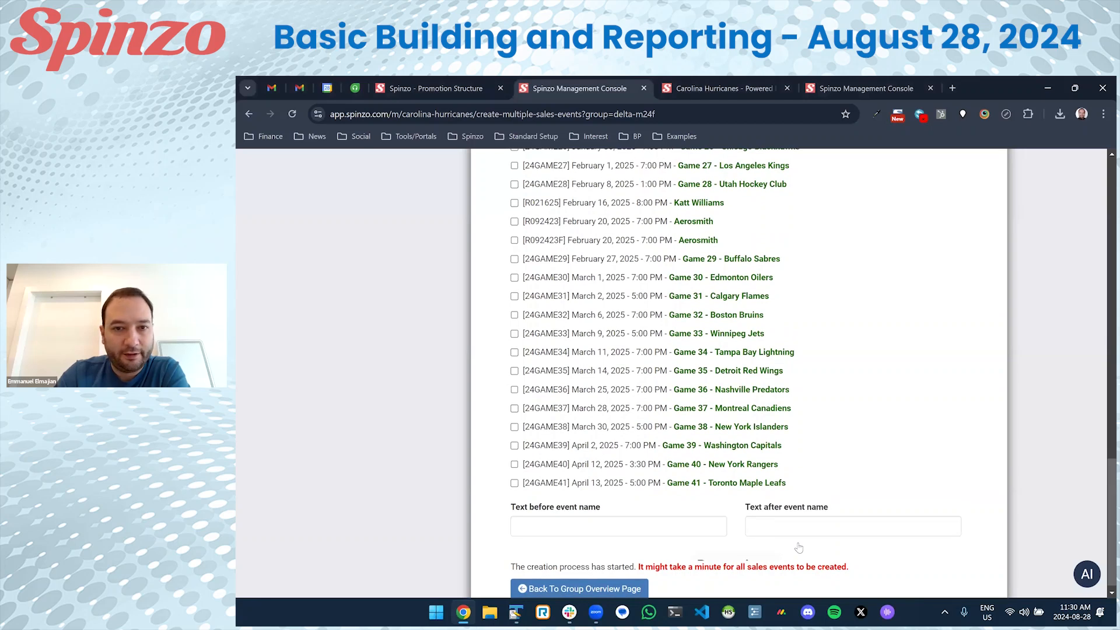
{"action": "left_click", "coordinate": [606, 315]}
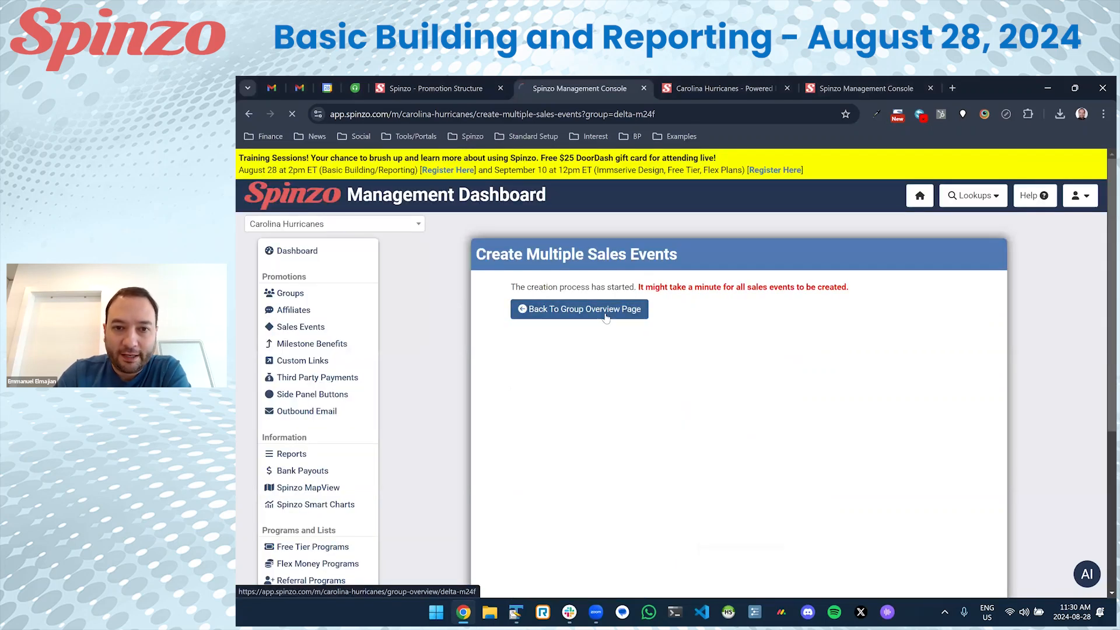
Check Delta's unpublished events including Game 2, then reopen Game 1 - Tampa Bay Lightning's overview.
{"action": "scroll", "coordinate": [538, 379], "scroll_direction": "down", "scroll_amount": 1}
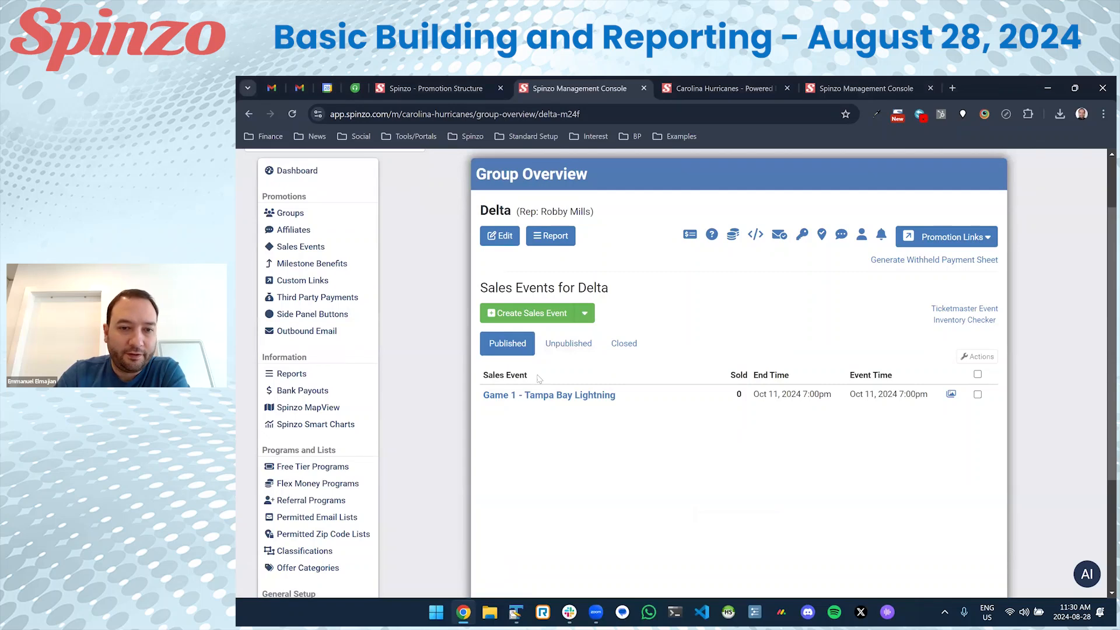
{"action": "left_click", "coordinate": [559, 350]}
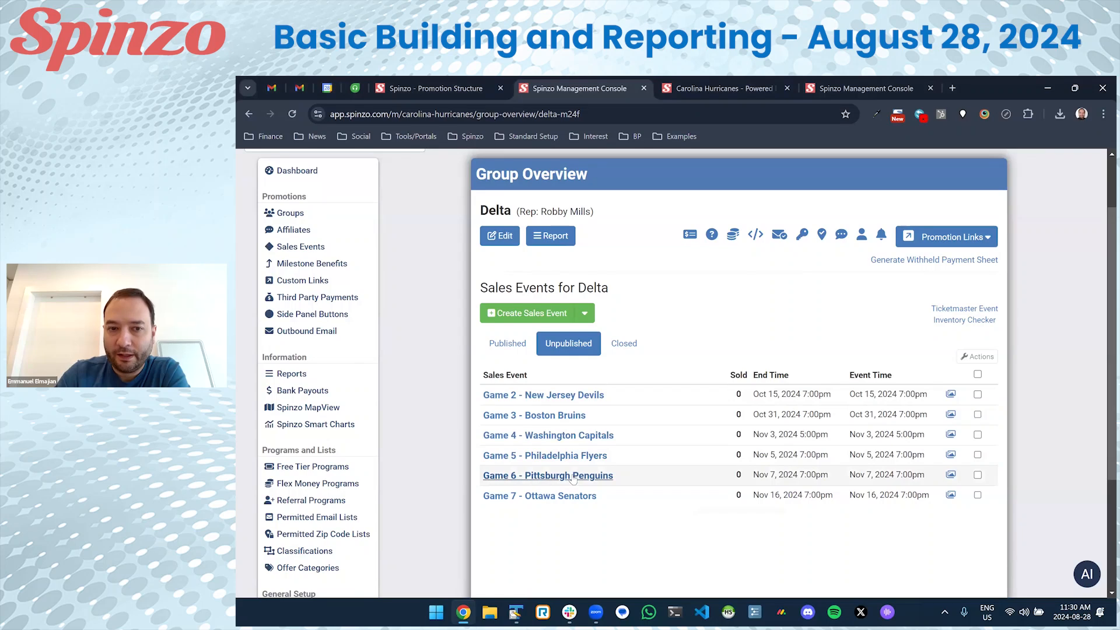
{"action": "left_click", "coordinate": [572, 397]}
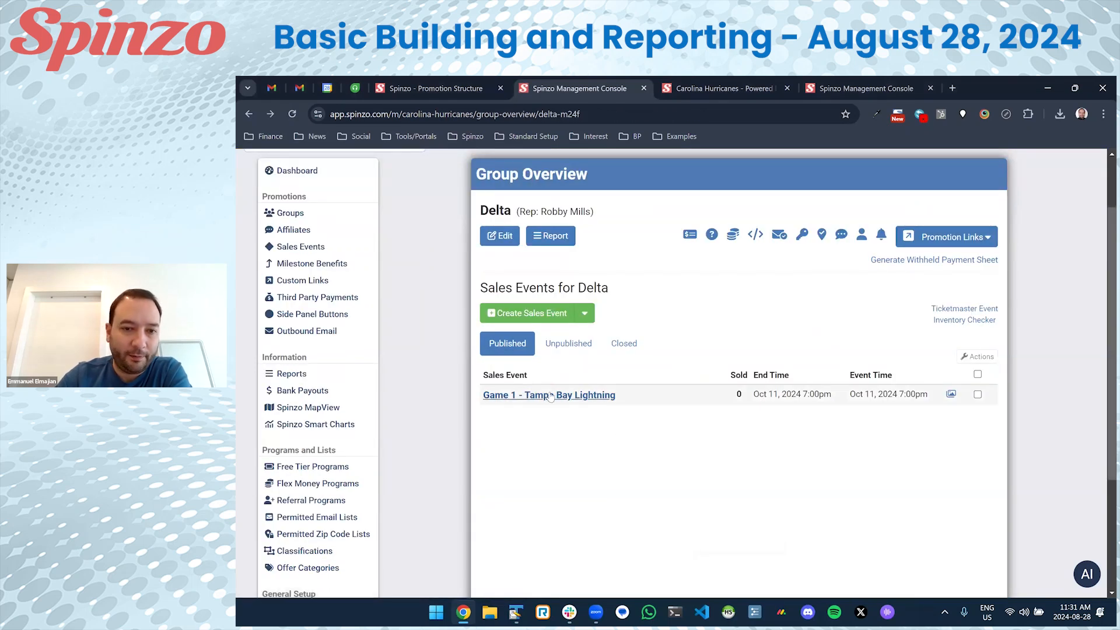
{"action": "left_click", "coordinate": [569, 343]}
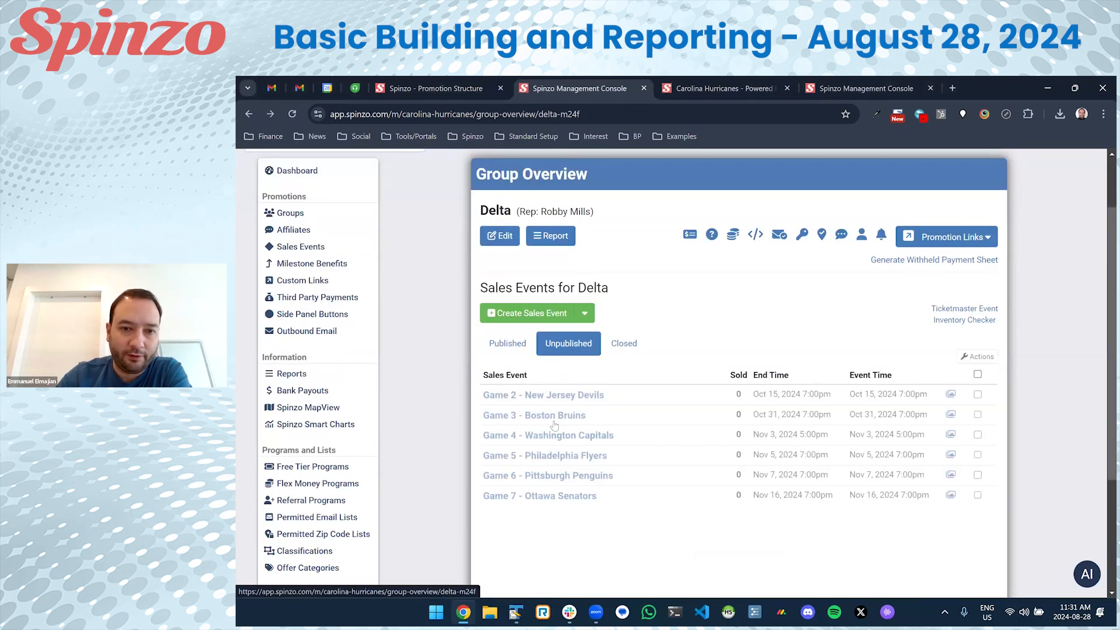
{"action": "left_click", "coordinate": [507, 343]}
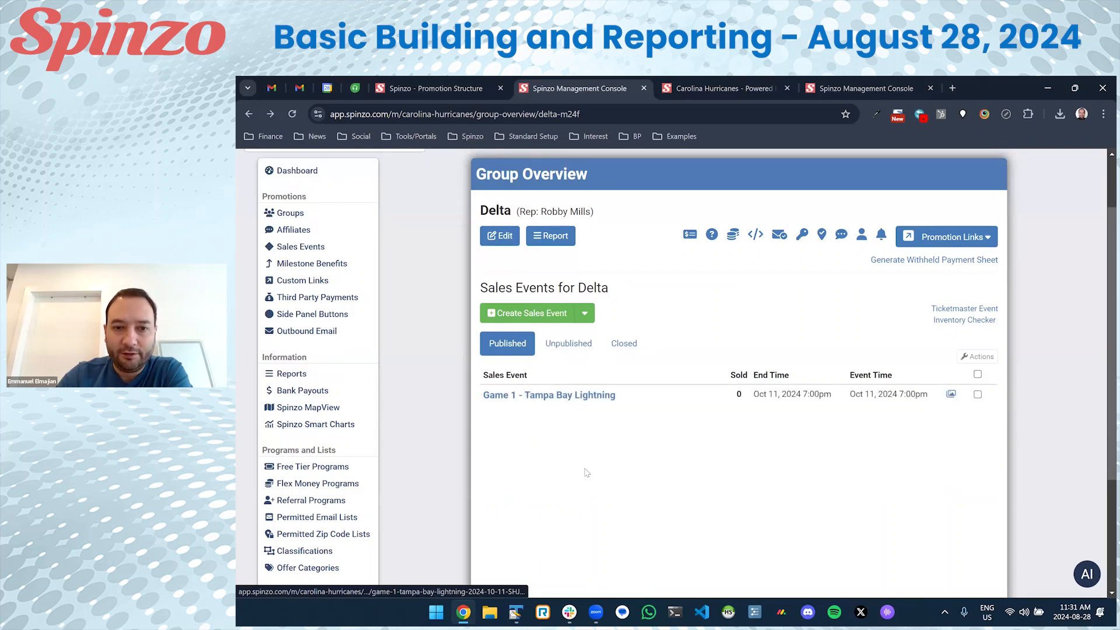
{"action": "left_click", "coordinate": [563, 399]}
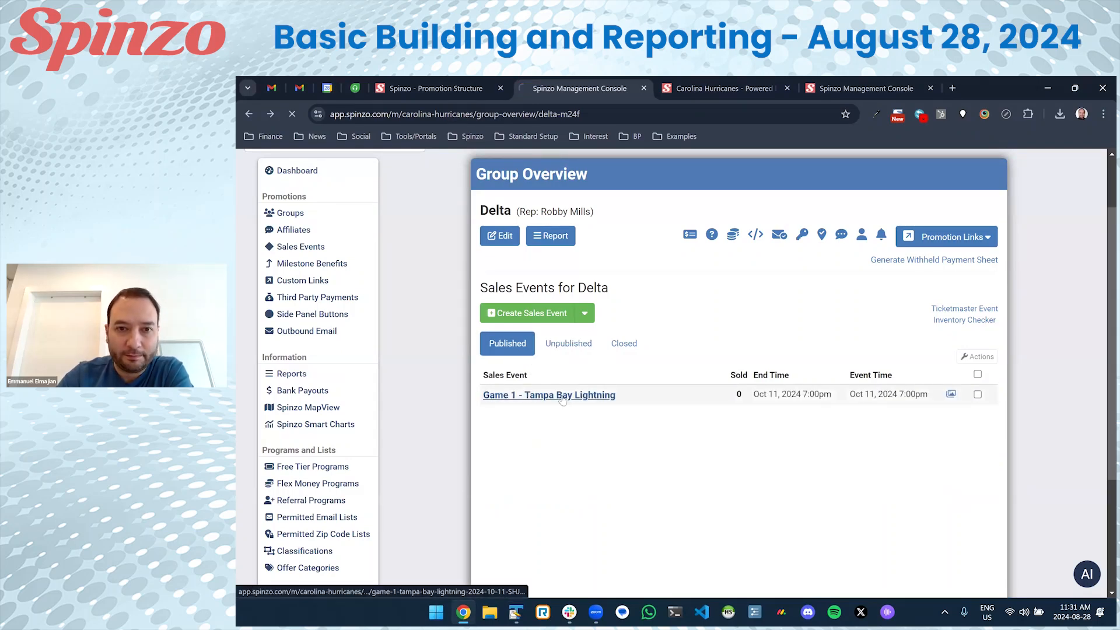
{"action": "scroll", "coordinate": [764, 429], "scroll_direction": "down", "scroll_amount": 3}
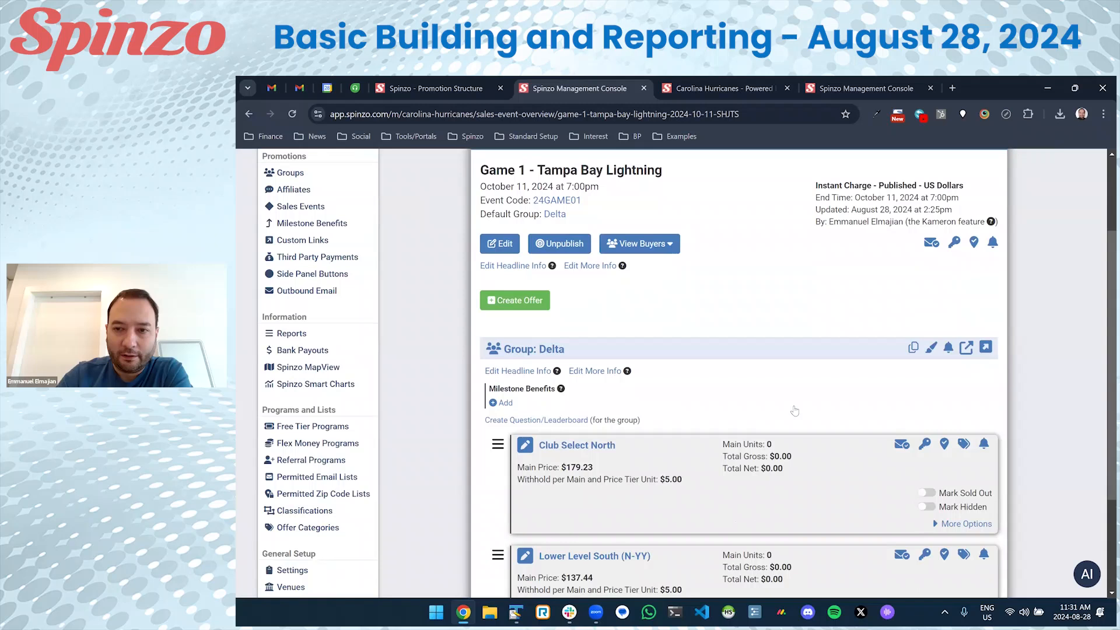
Open the offer copy tool and select both Club Select North and Lower Level South offers.
{"action": "left_click", "coordinate": [913, 350]}
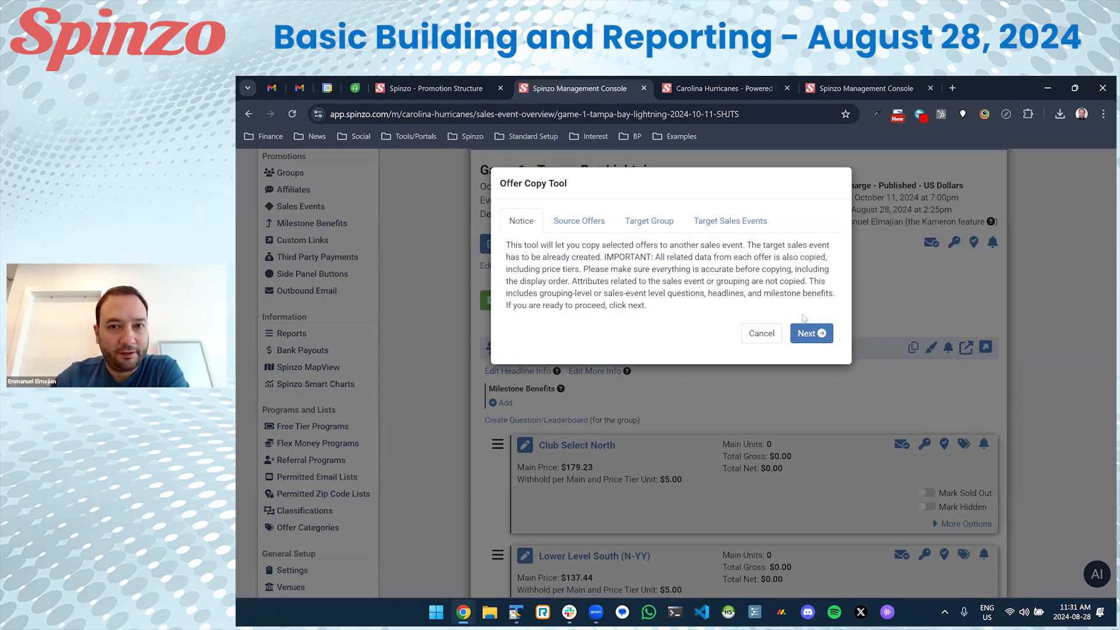
{"action": "left_click", "coordinate": [816, 335]}
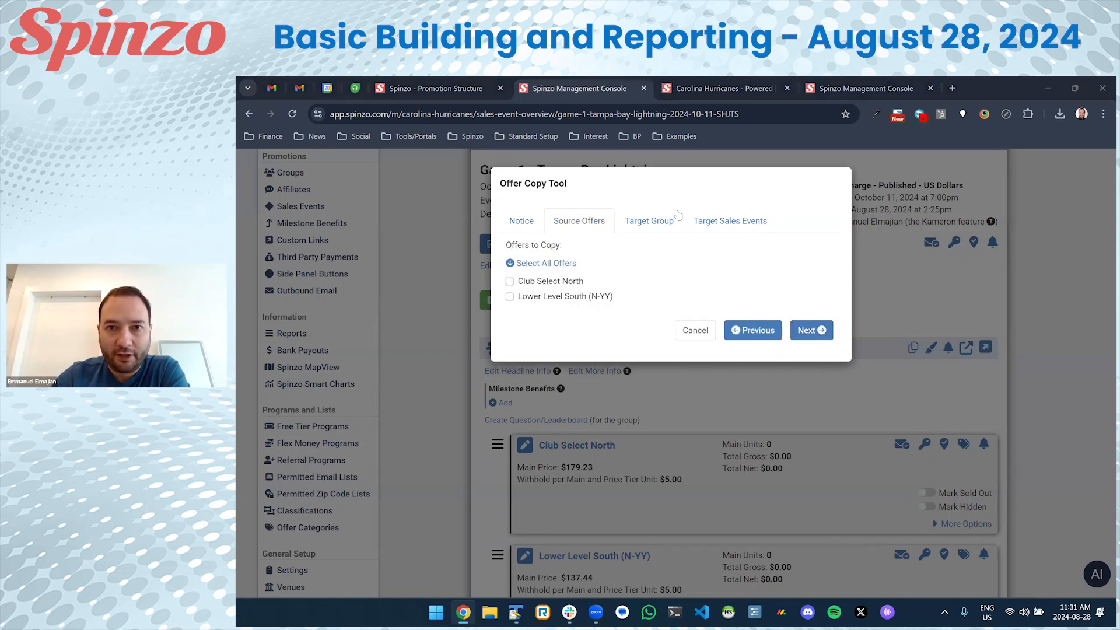
{"action": "left_click", "coordinate": [548, 282]}
{"action": "left_click", "coordinate": [548, 298]}
{"action": "left_click", "coordinate": [547, 283]}
{"action": "left_click", "coordinate": [547, 265]}
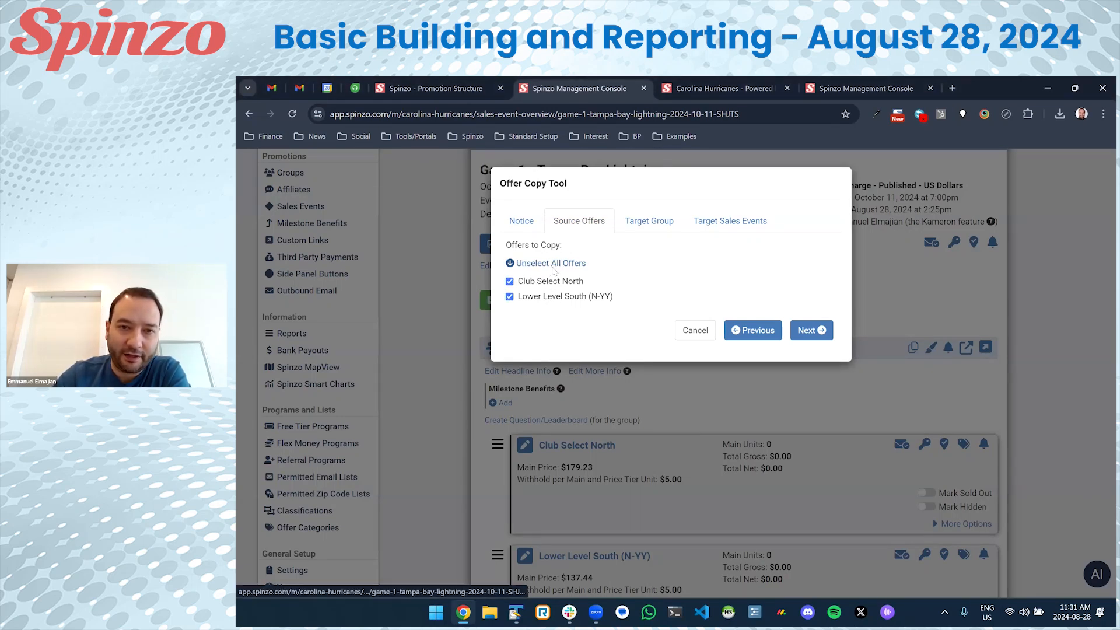
{"action": "left_click", "coordinate": [803, 330]}
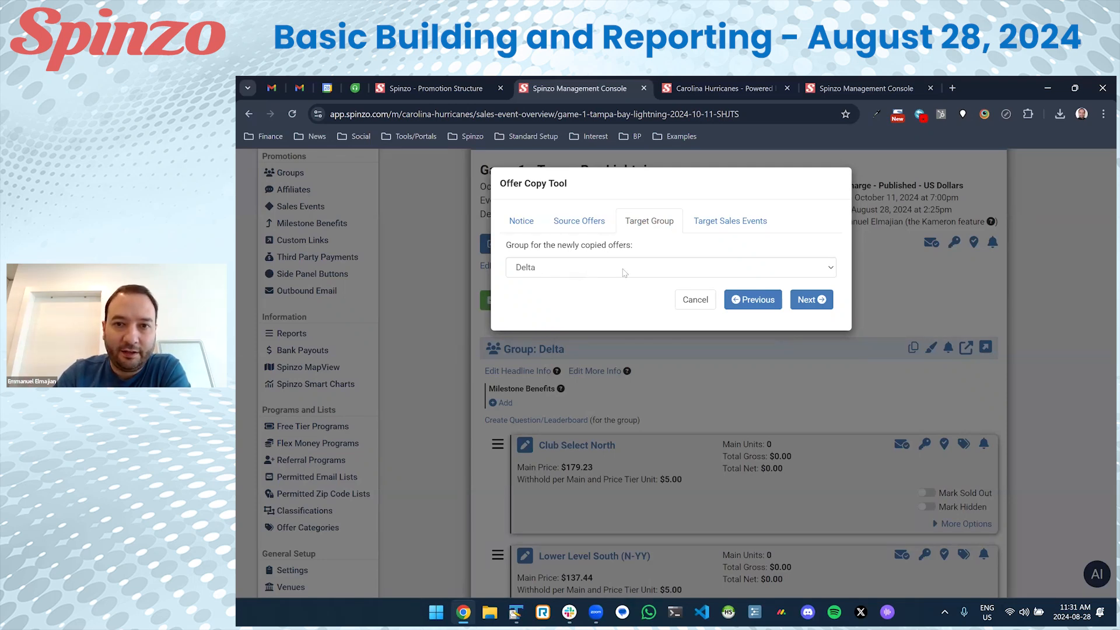
Keep Delta as target group, select all Games 2–7, and run the copy.
{"action": "left_click", "coordinate": [810, 301]}
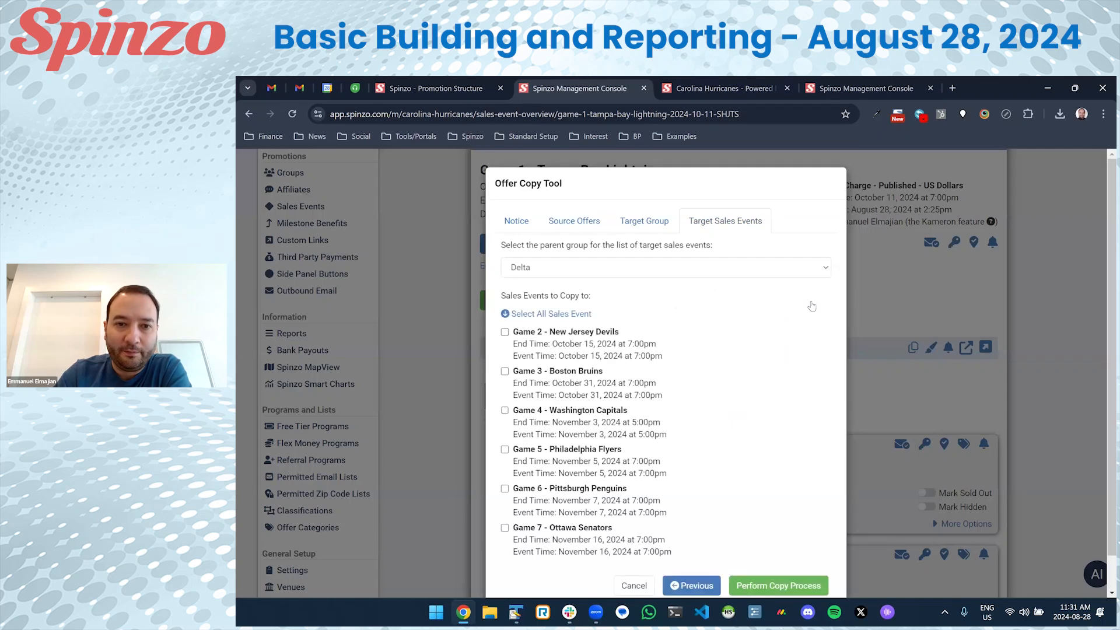
{"action": "scroll", "coordinate": [690, 312], "scroll_direction": "down", "scroll_amount": 1}
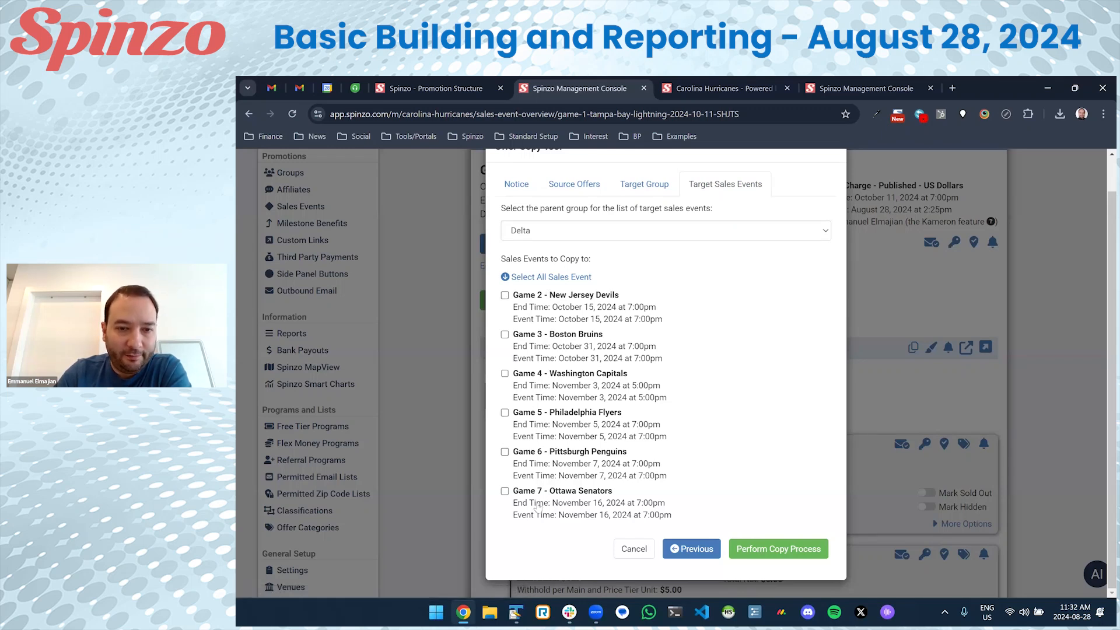
{"action": "left_click", "coordinate": [561, 278]}
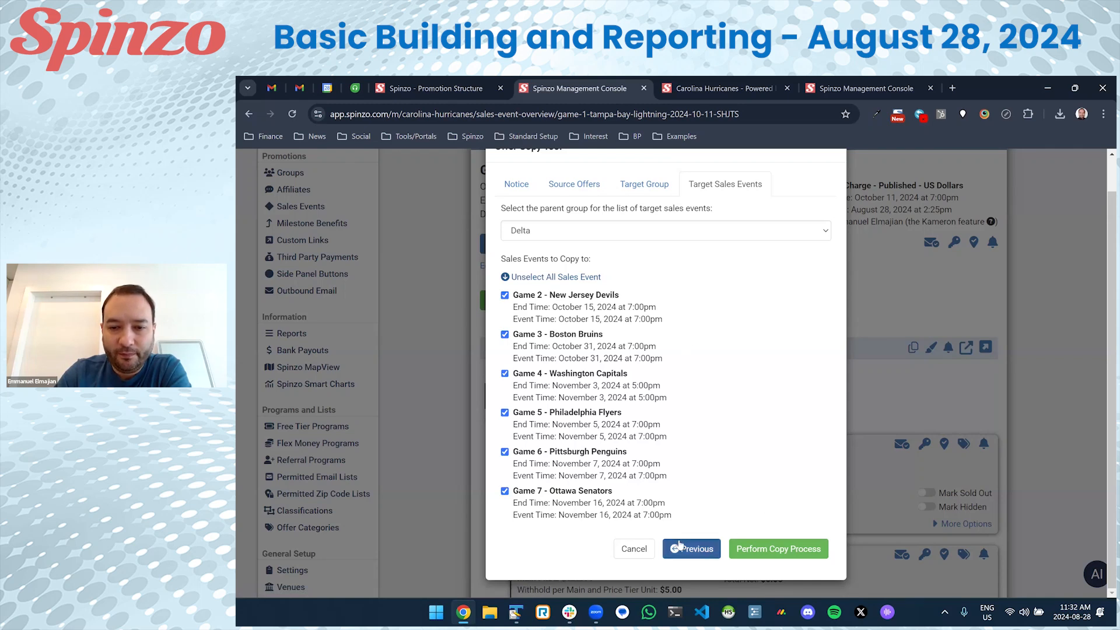
{"action": "left_click", "coordinate": [767, 552]}
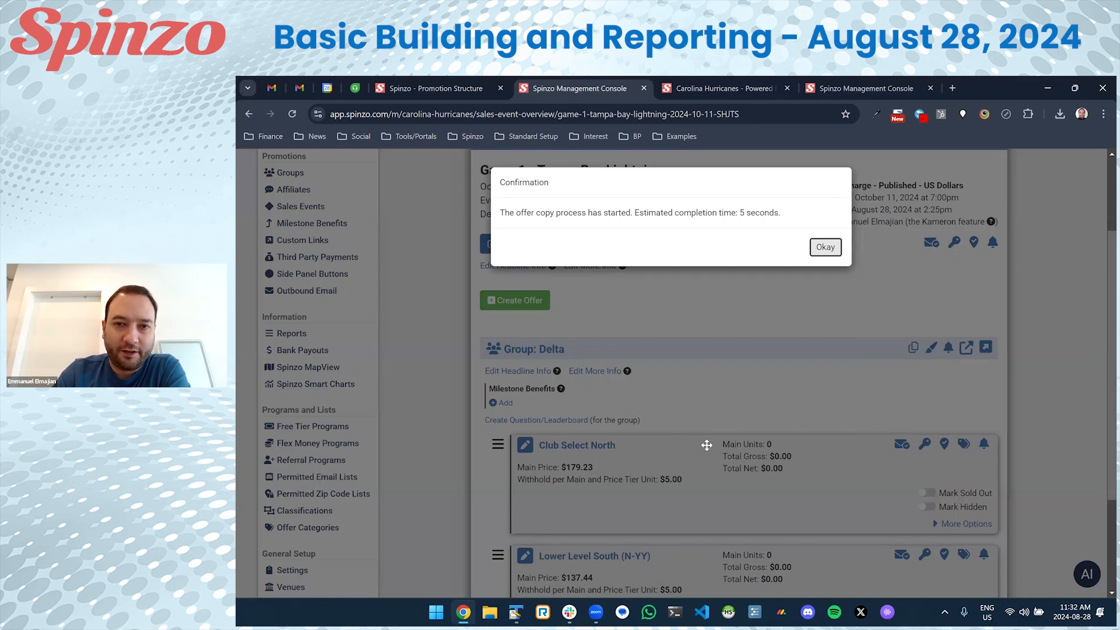
{"action": "left_click", "coordinate": [820, 247]}
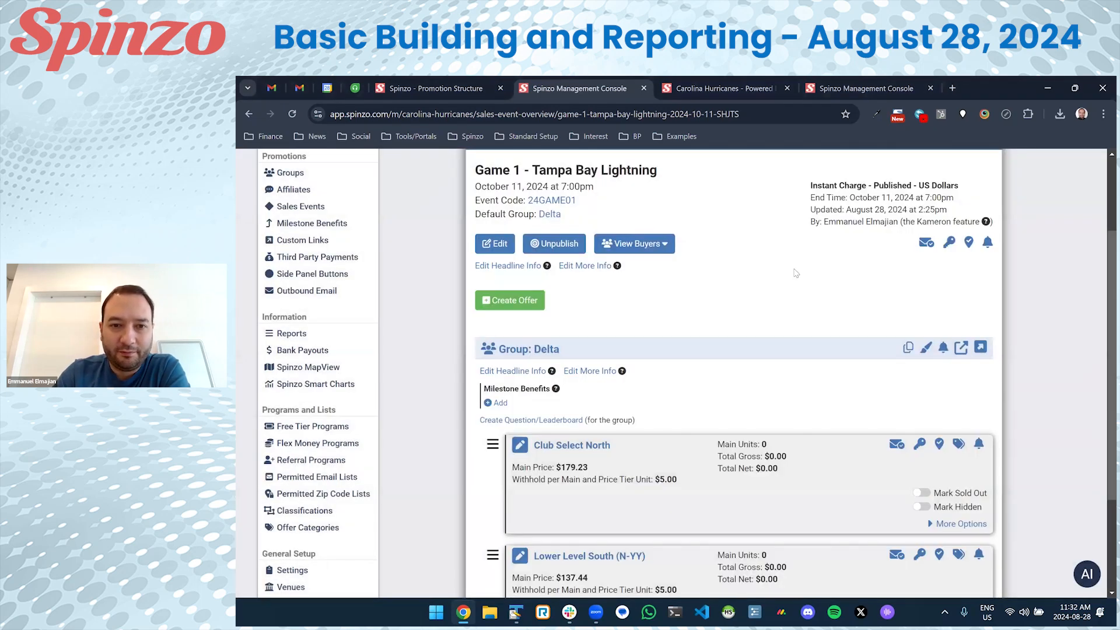
Inspect unpublished Game 5 - Philadelphia Flyers for the copied offers, then go back to the Delta overview.
{"action": "left_click", "coordinate": [533, 352]}
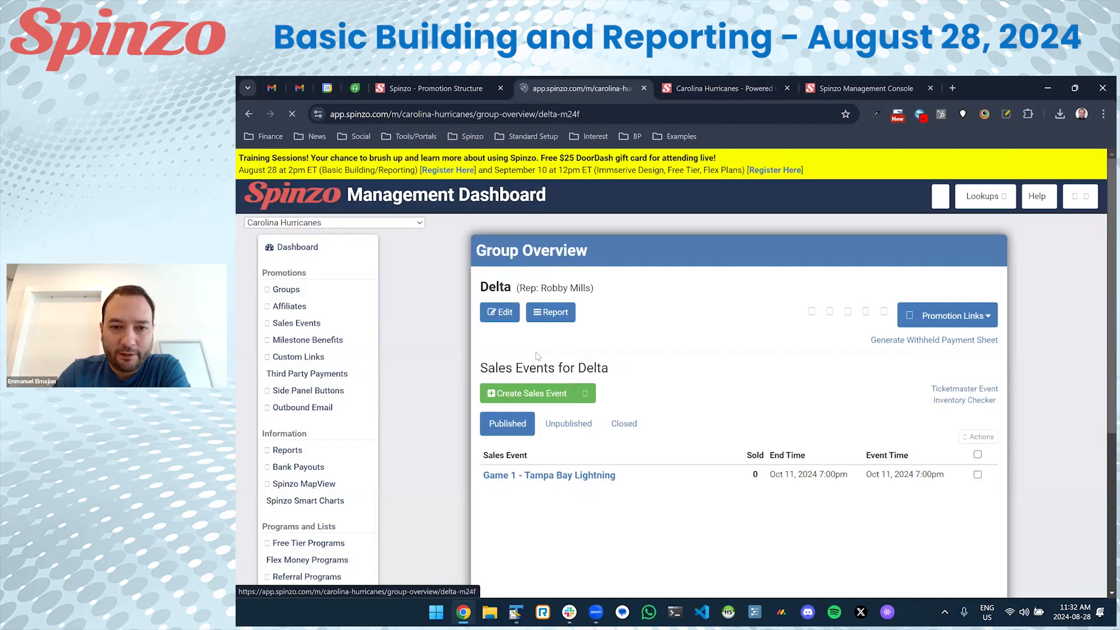
{"action": "scroll", "coordinate": [598, 332], "scroll_direction": "down", "scroll_amount": 4}
{"action": "left_click", "coordinate": [568, 267]}
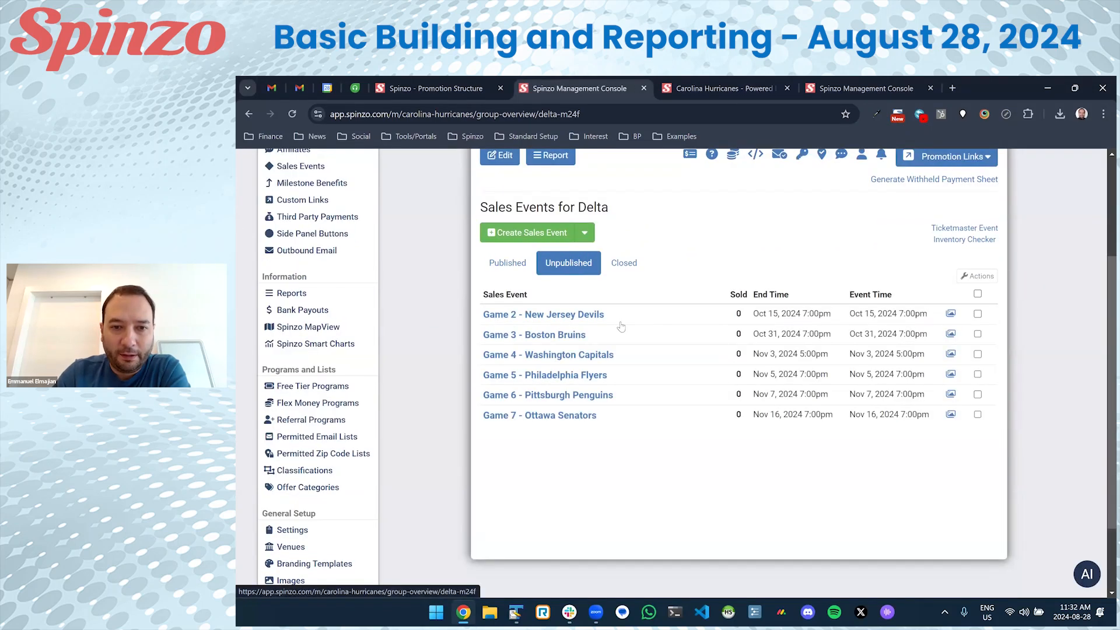
{"action": "left_click", "coordinate": [577, 376]}
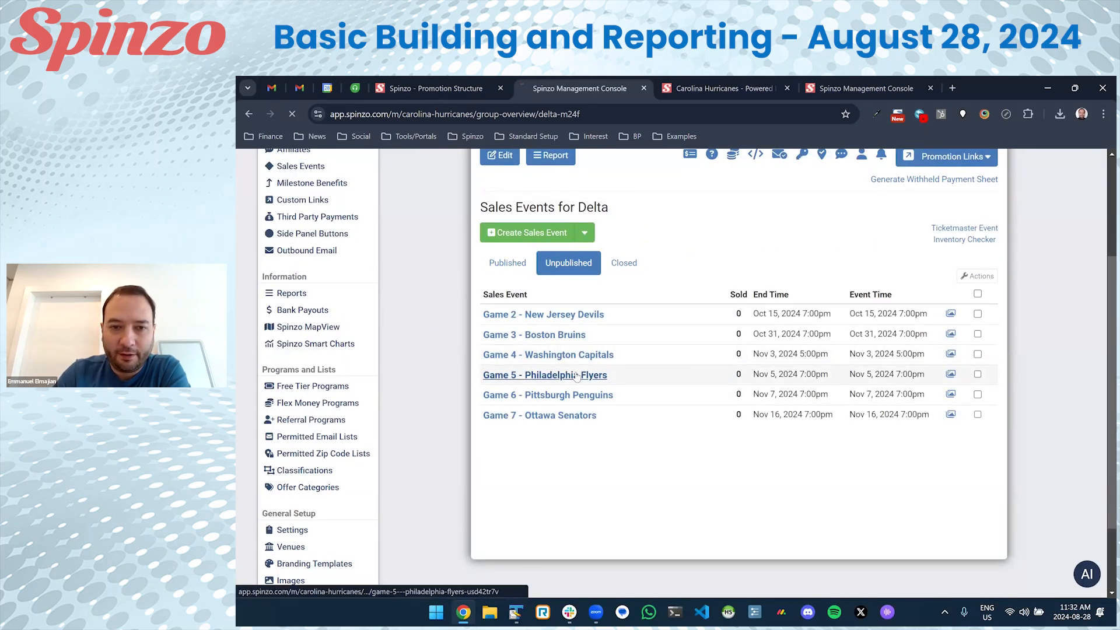
{"action": "scroll", "coordinate": [578, 375], "scroll_direction": "down", "scroll_amount": 3}
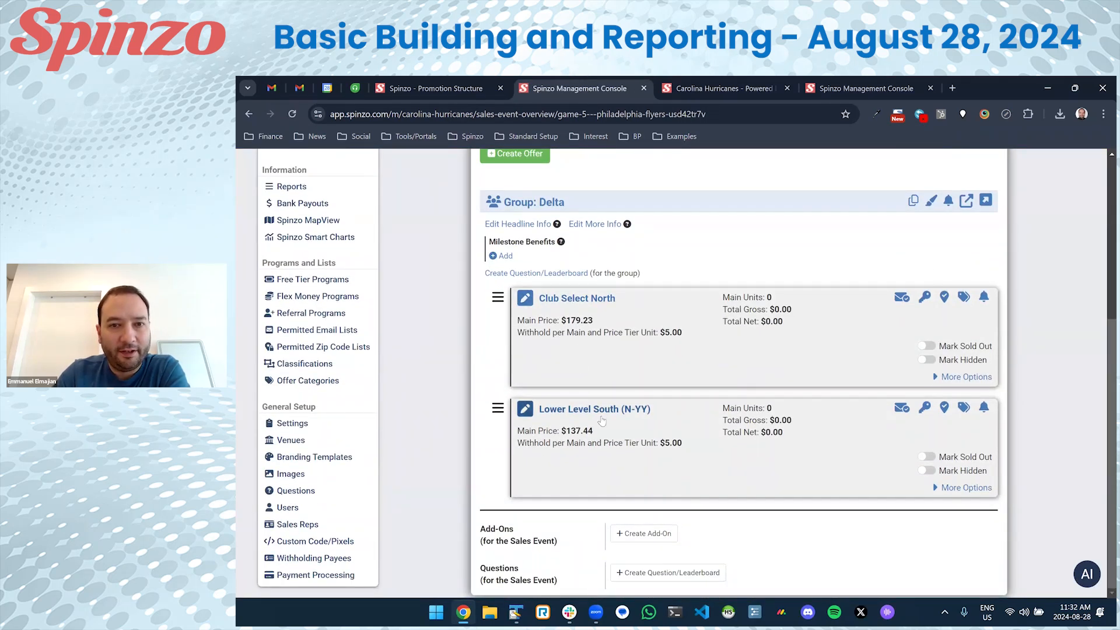
{"action": "scroll", "coordinate": [602, 420], "scroll_direction": "up", "scroll_amount": 5}
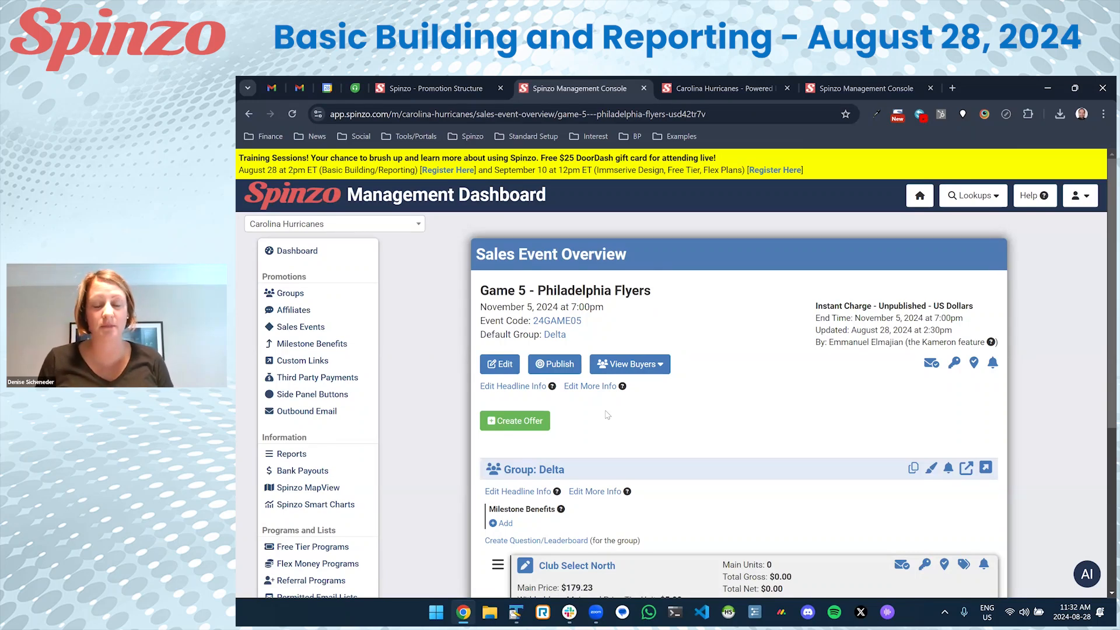
{"action": "key", "text": "alt+Left"}
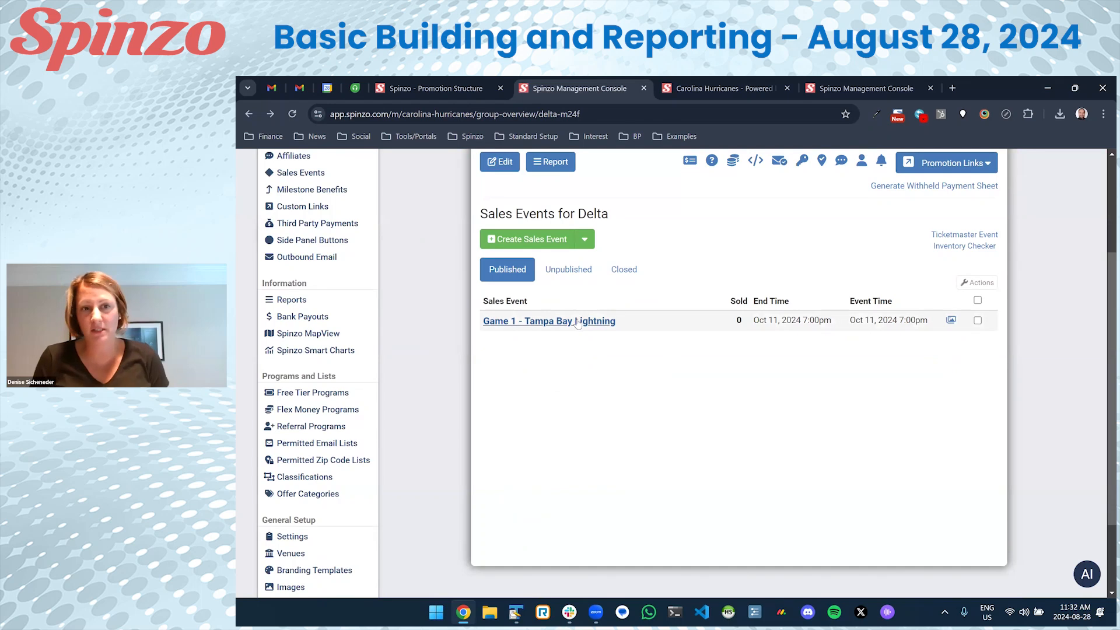
Start copying Game 1's offers to Colonial Grand at Trinity Commons, then cancel without copying.
{"action": "left_click", "coordinate": [664, 334]}
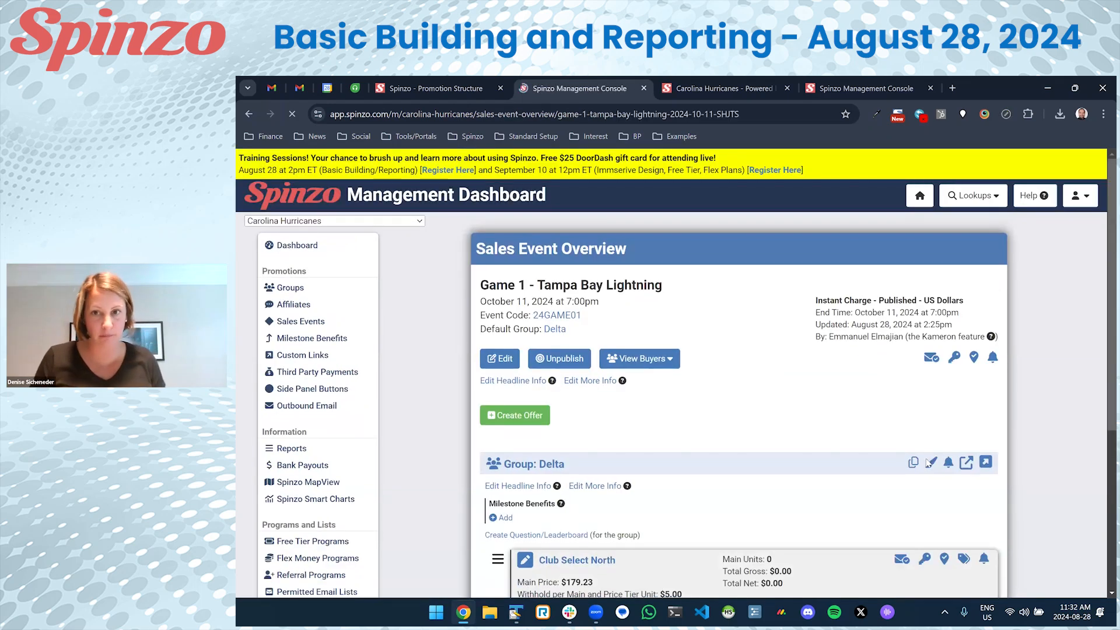
{"action": "left_click", "coordinate": [913, 469]}
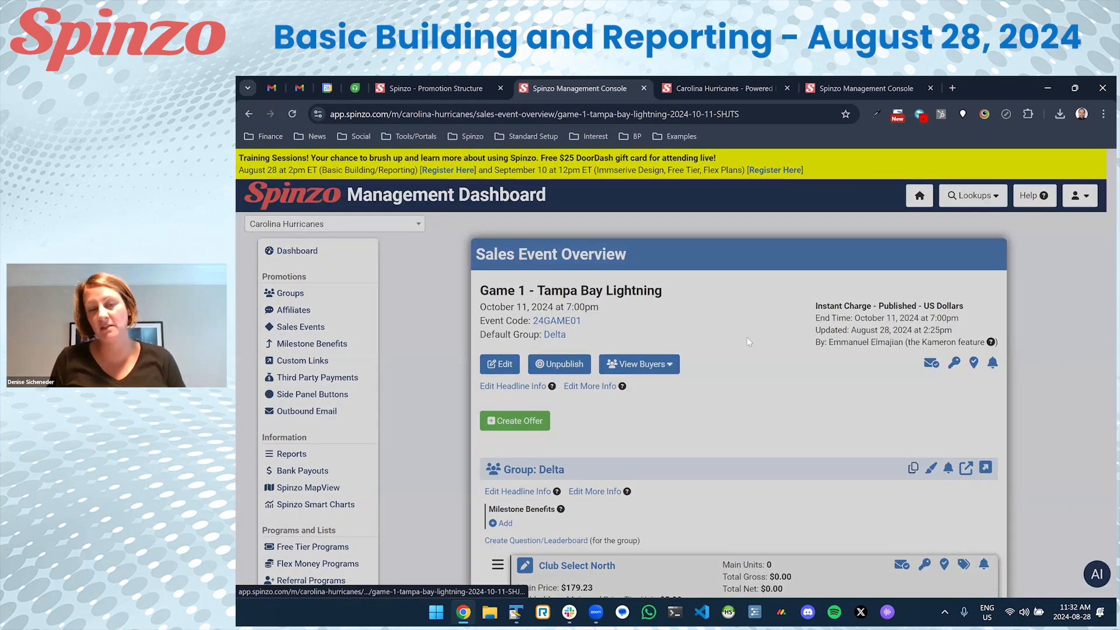
{"action": "left_click", "coordinate": [805, 334]}
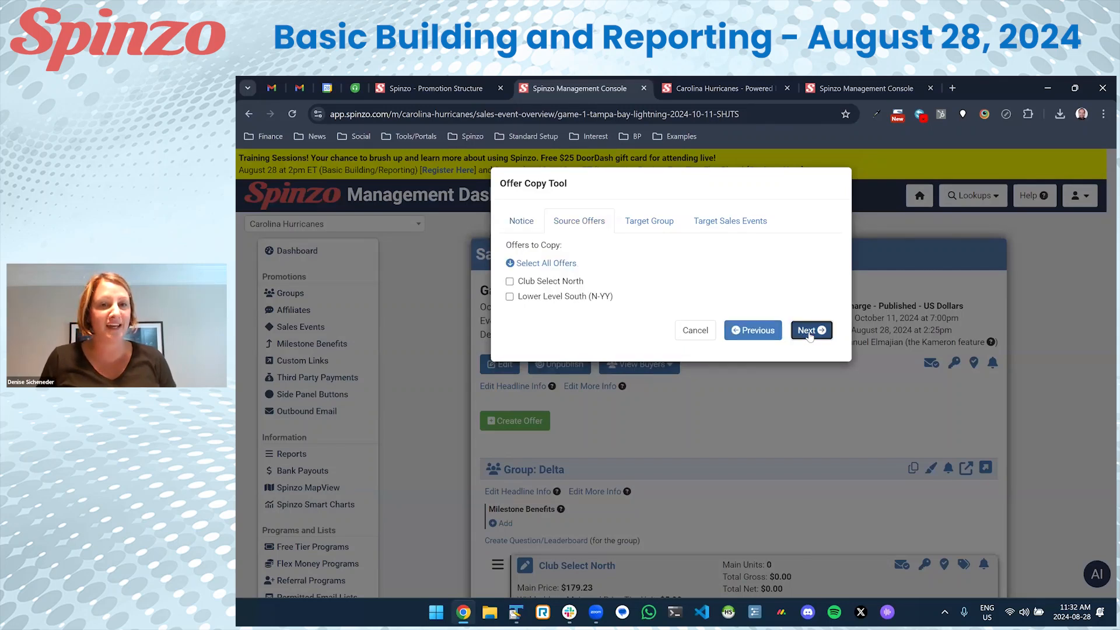
{"action": "left_click", "coordinate": [811, 328]}
{"action": "left_click", "coordinate": [600, 268]}
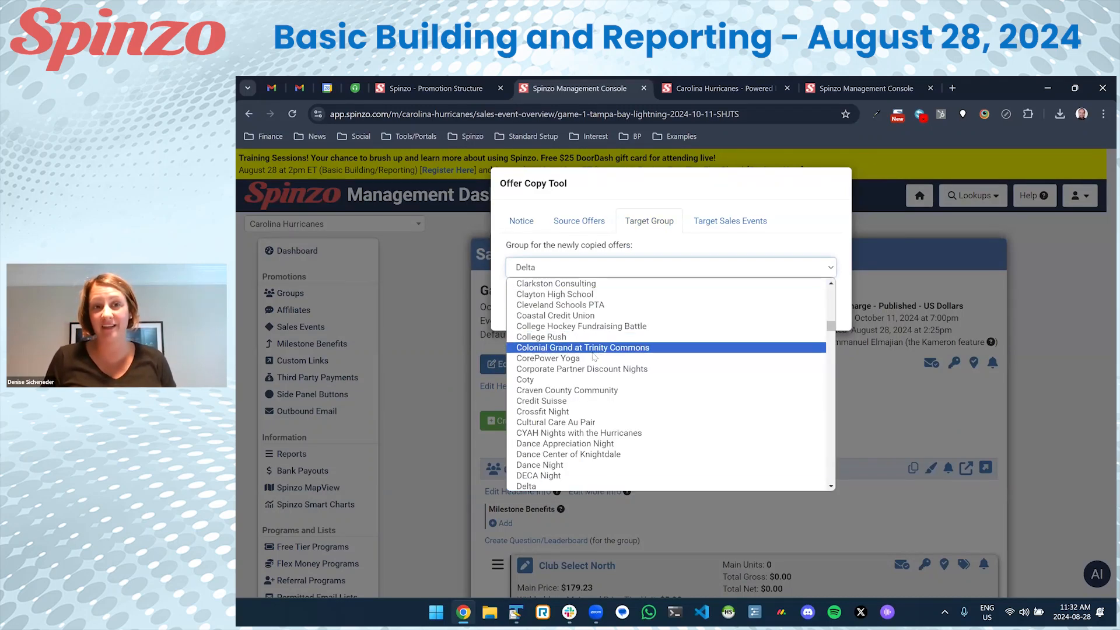
{"action": "left_click", "coordinate": [591, 348]}
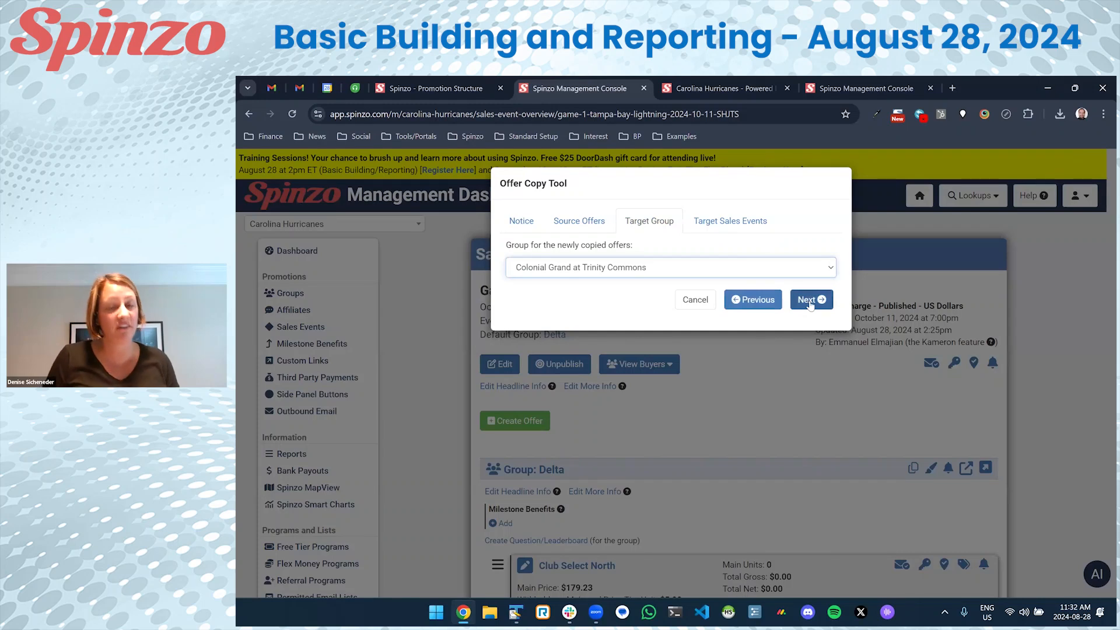
{"action": "left_click", "coordinate": [801, 301]}
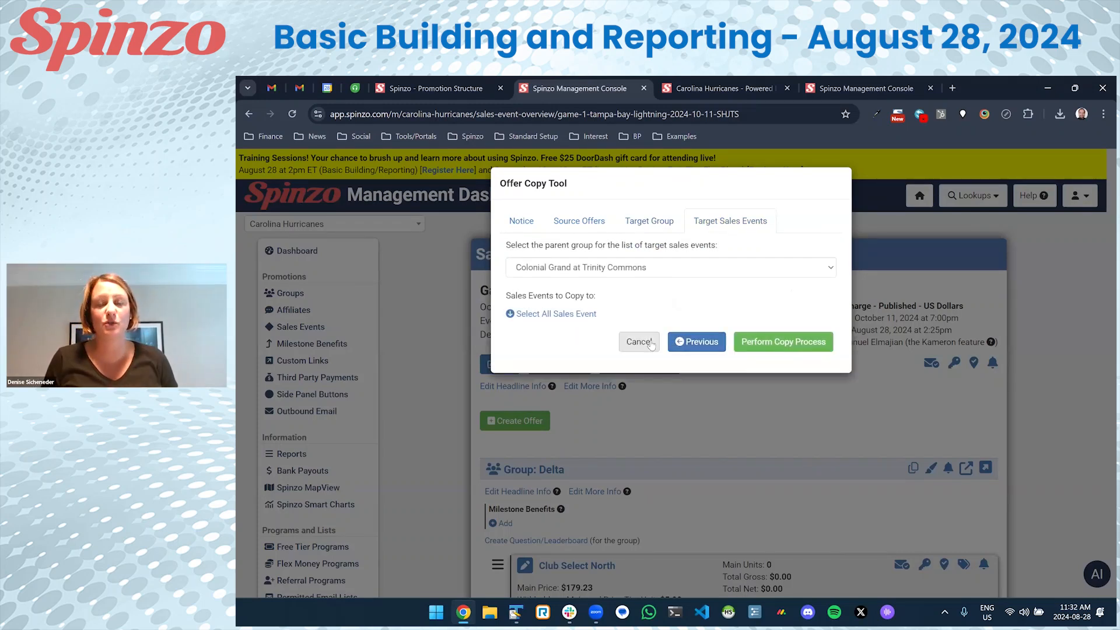
{"action": "left_click", "coordinate": [640, 342]}
{"action": "scroll", "coordinate": [576, 401], "scroll_direction": "down", "scroll_amount": 2}
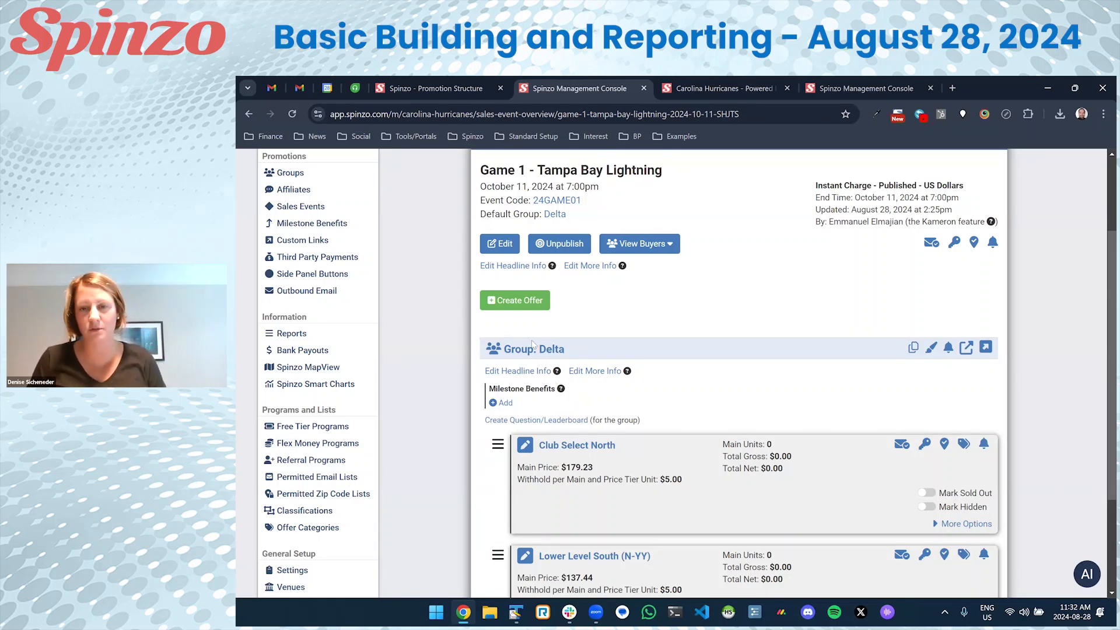
Check the copied offers on unpublished Game 7 - Ottawa Senators, then return to the Delta overview.
{"action": "left_click", "coordinate": [542, 356]}
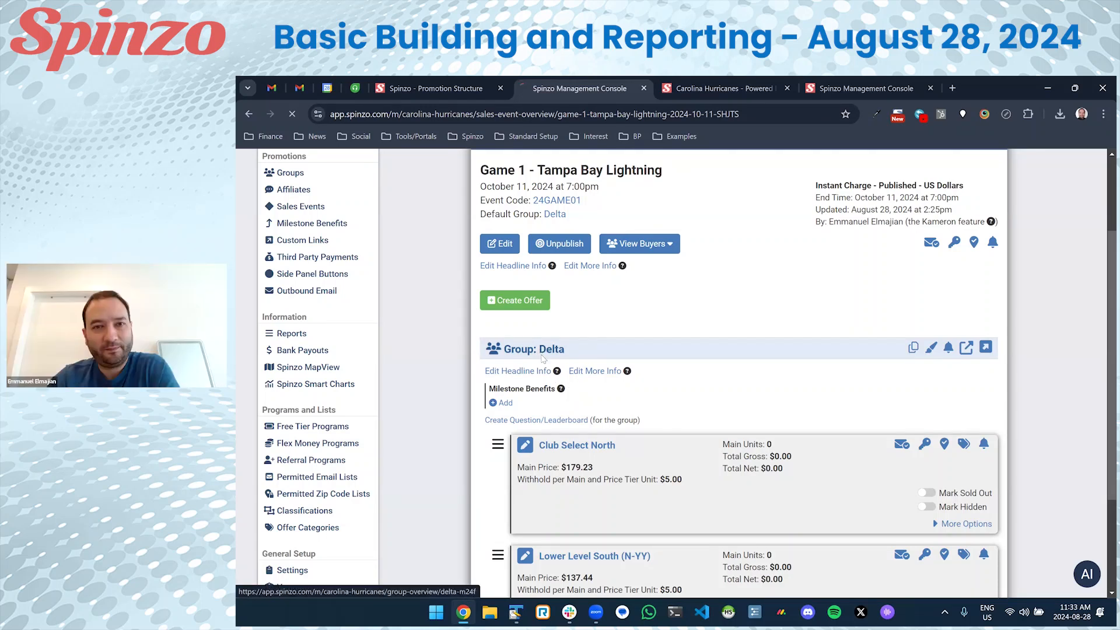
{"action": "left_click", "coordinate": [569, 423]}
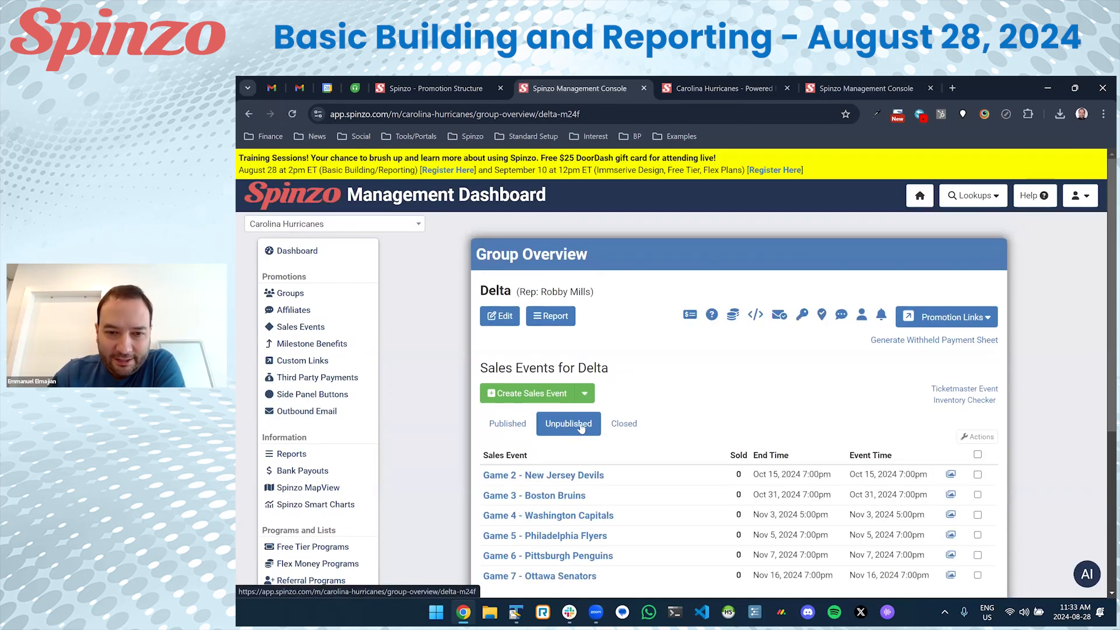
{"action": "scroll", "coordinate": [734, 426], "scroll_direction": "down", "scroll_amount": 1}
{"action": "scroll", "coordinate": [734, 427], "scroll_direction": "down", "scroll_amount": 1}
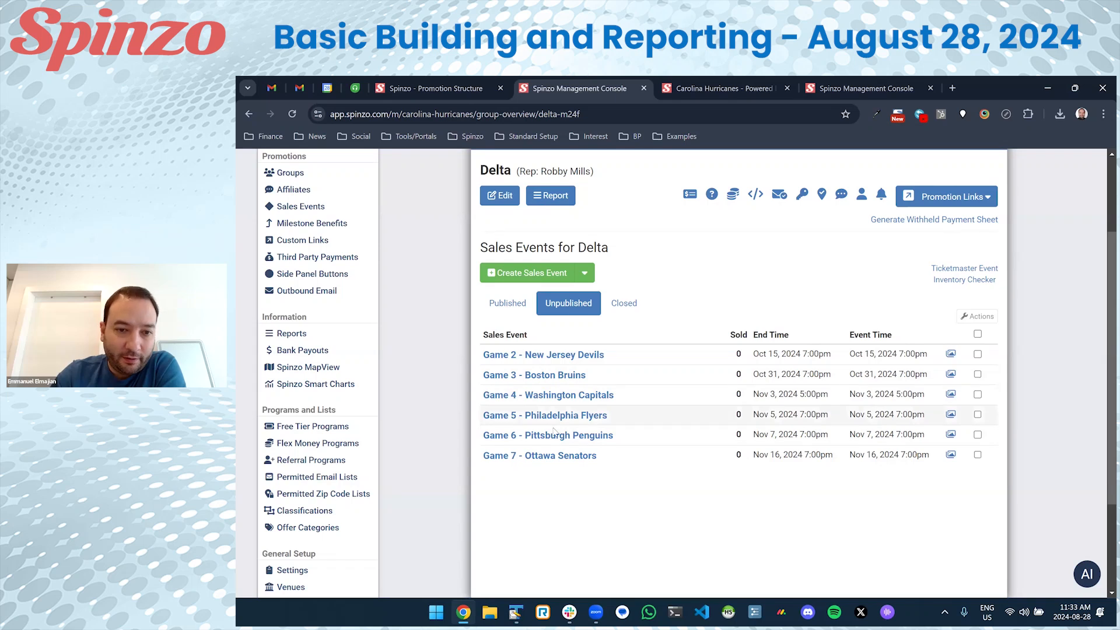
{"action": "left_click", "coordinate": [536, 456]}
{"action": "scroll", "coordinate": [646, 418], "scroll_direction": "down", "scroll_amount": 6}
{"action": "key", "text": "alt+Left"}
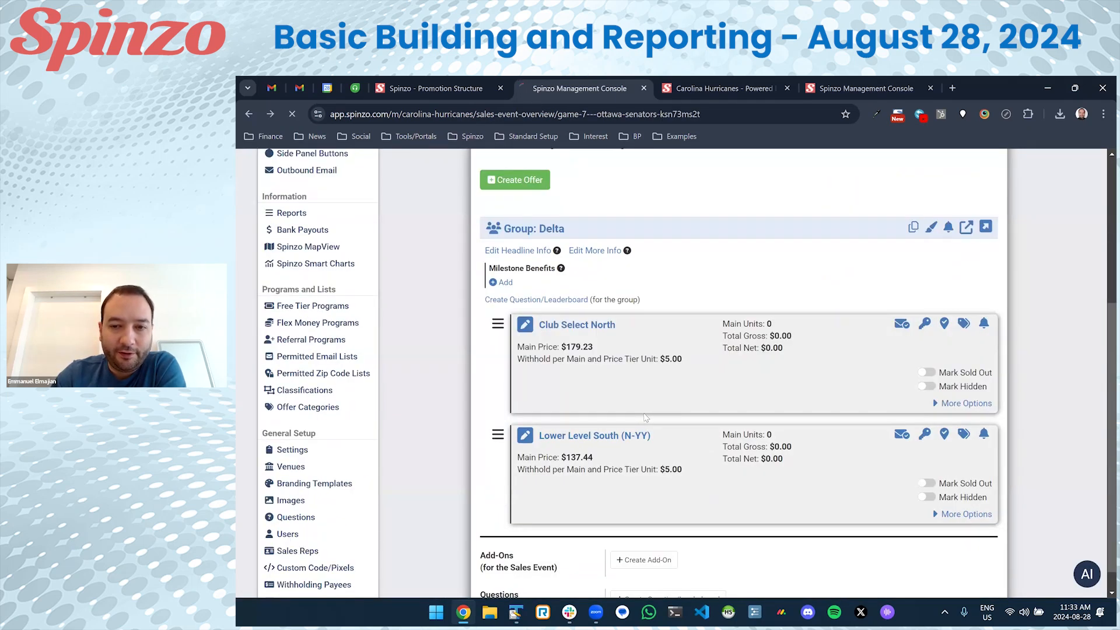
Select all unpublished Delta events, publish them, and open Delta's Published Offers promotion page.
{"action": "left_click", "coordinate": [567, 309]}
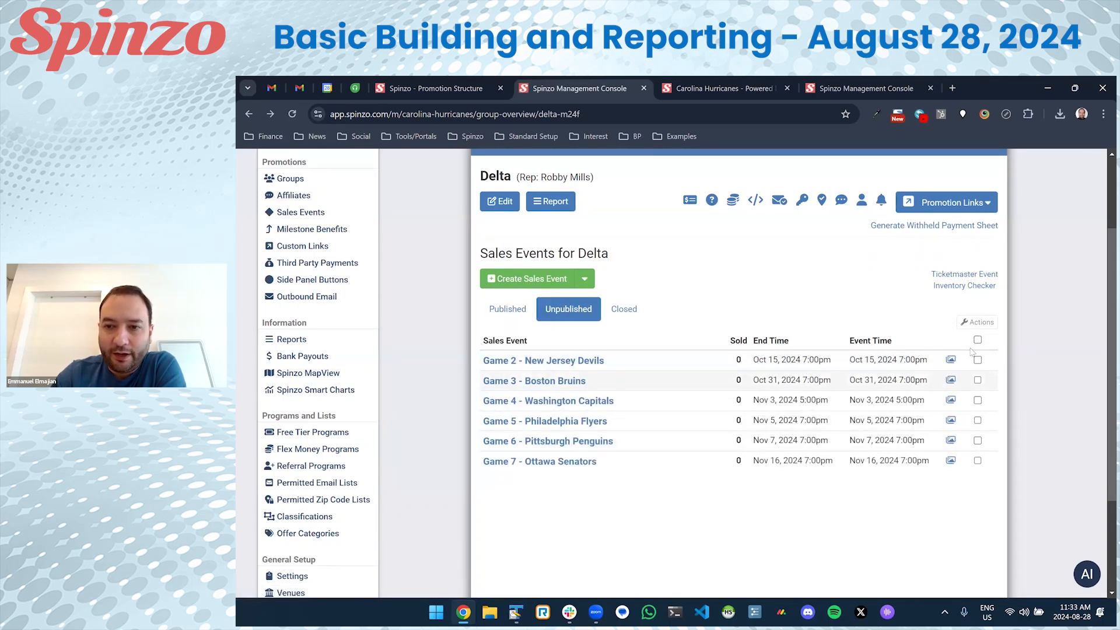
{"action": "left_click", "coordinate": [978, 340]}
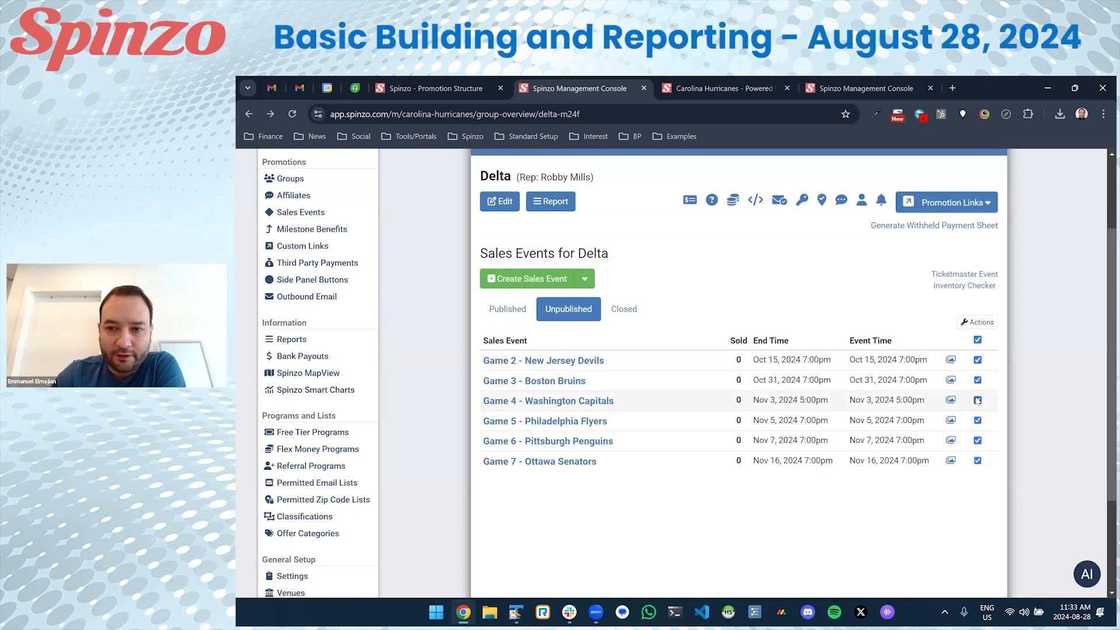
{"action": "left_click", "coordinate": [977, 341]}
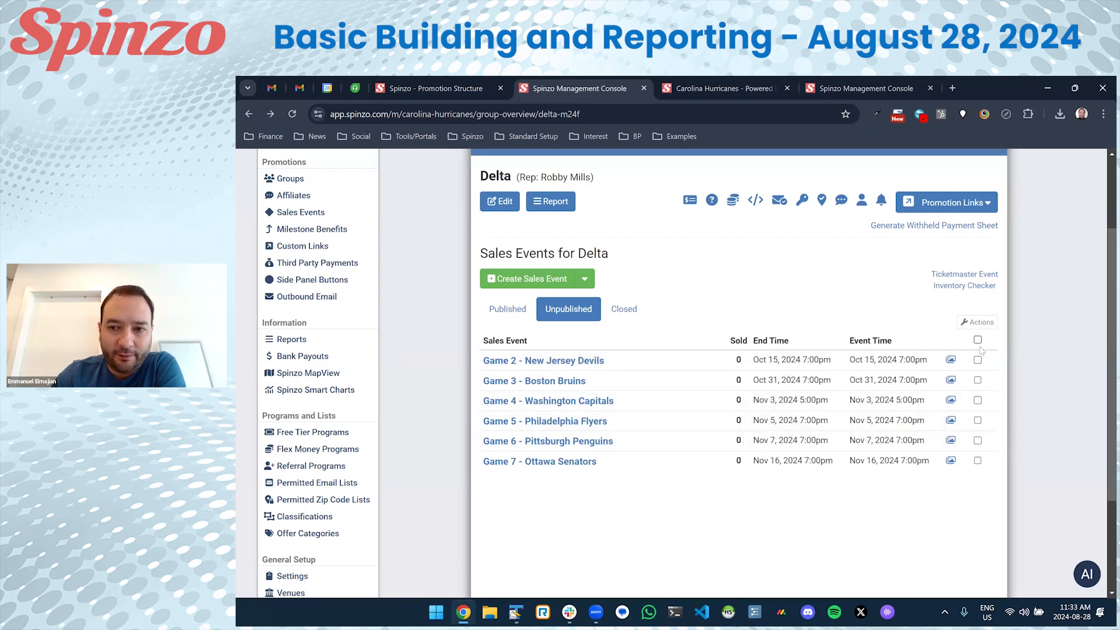
{"action": "left_click", "coordinate": [978, 340]}
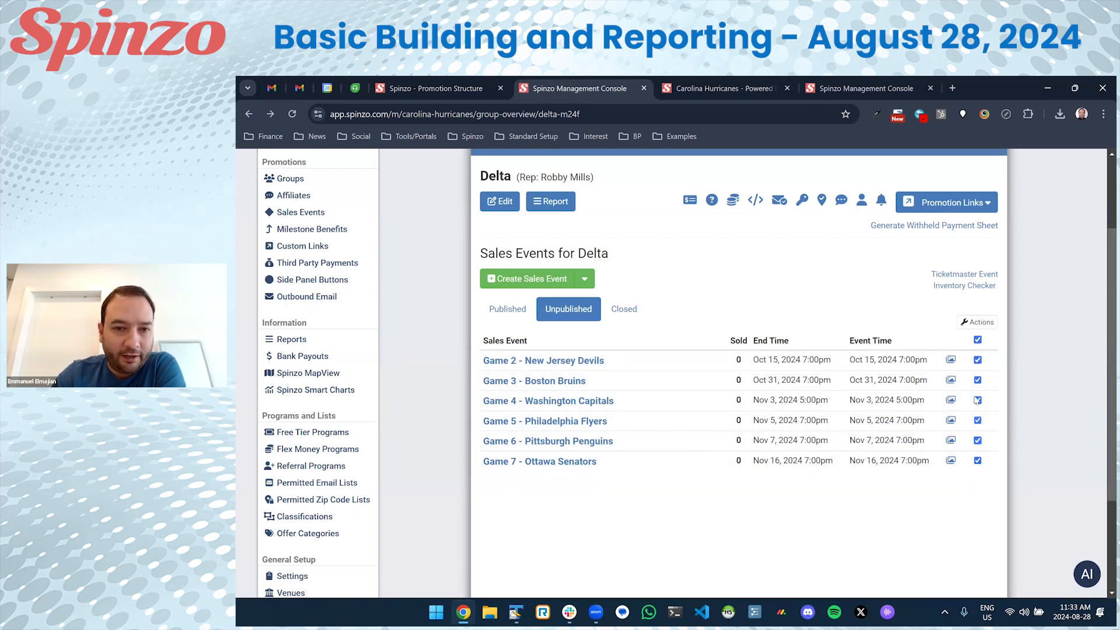
{"action": "left_click", "coordinate": [977, 322]}
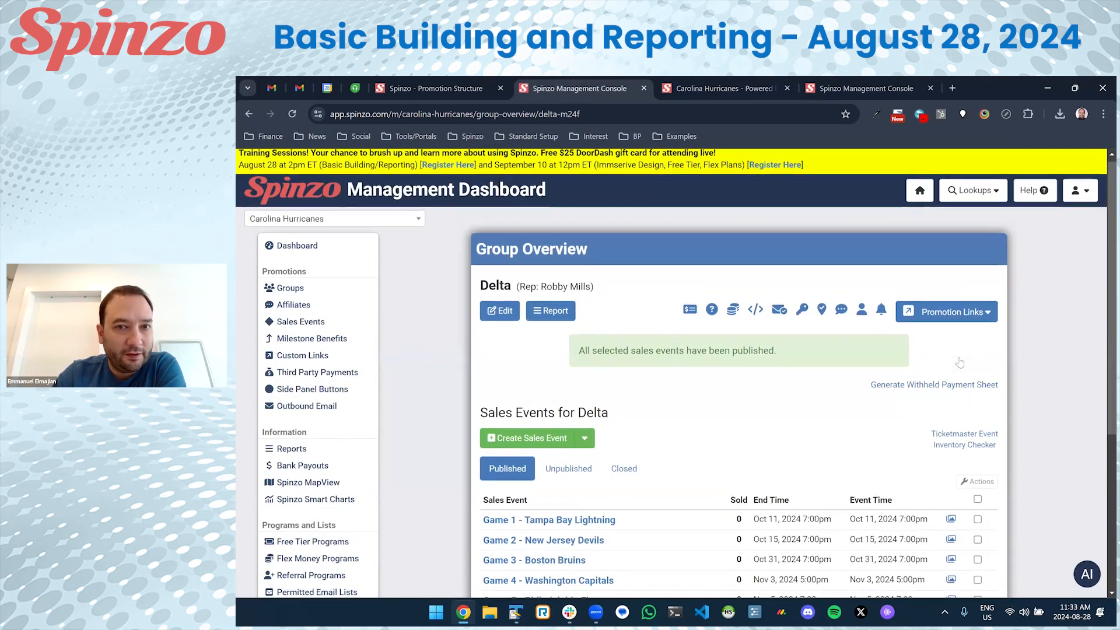
{"action": "scroll", "coordinate": [758, 362], "scroll_direction": "down", "scroll_amount": 3}
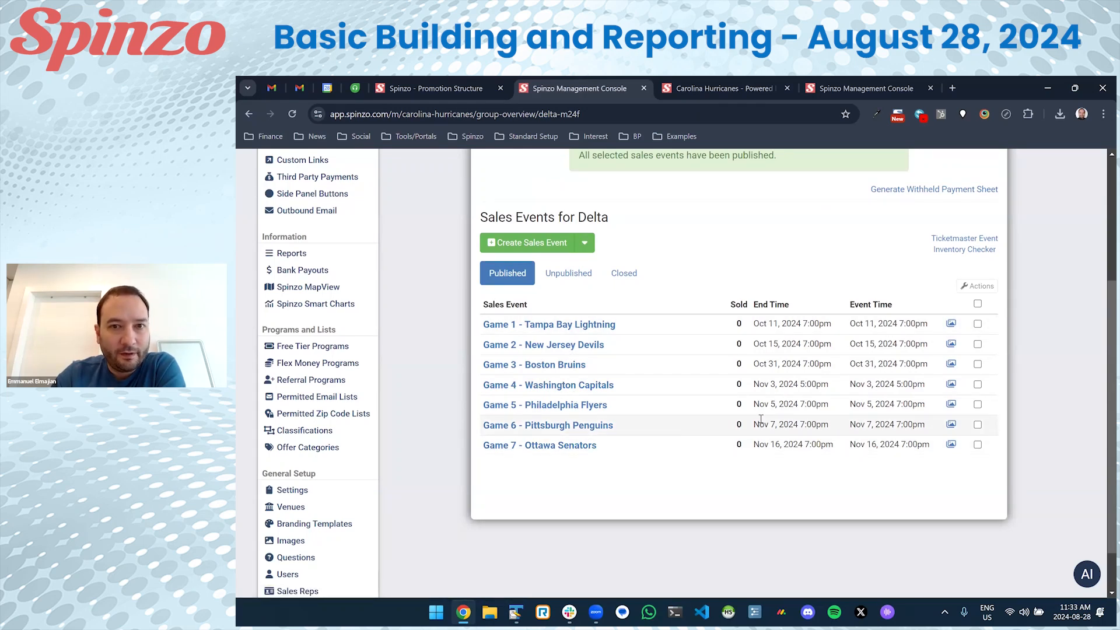
{"action": "scroll", "coordinate": [761, 419], "scroll_direction": "up", "scroll_amount": 3}
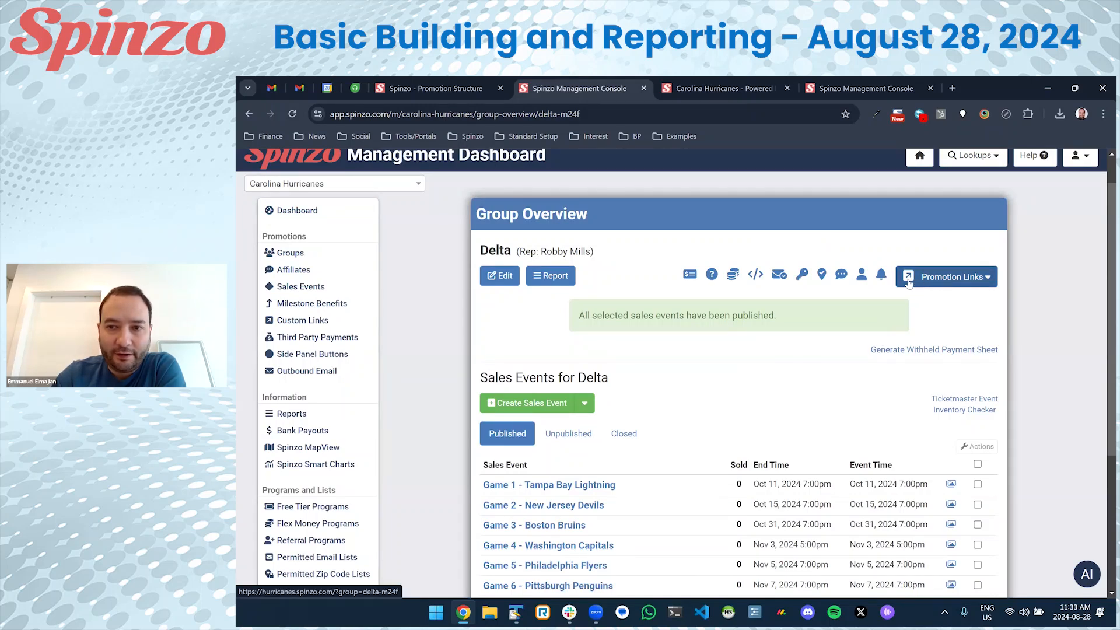
{"action": "left_click", "coordinate": [952, 282]}
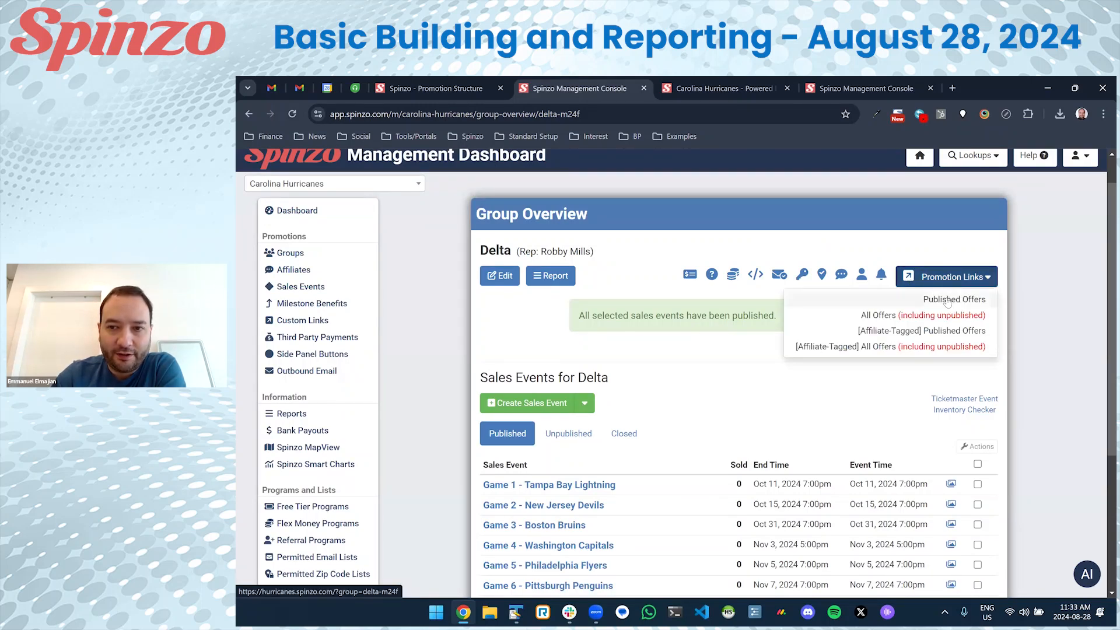
{"action": "left_click", "coordinate": [946, 300]}
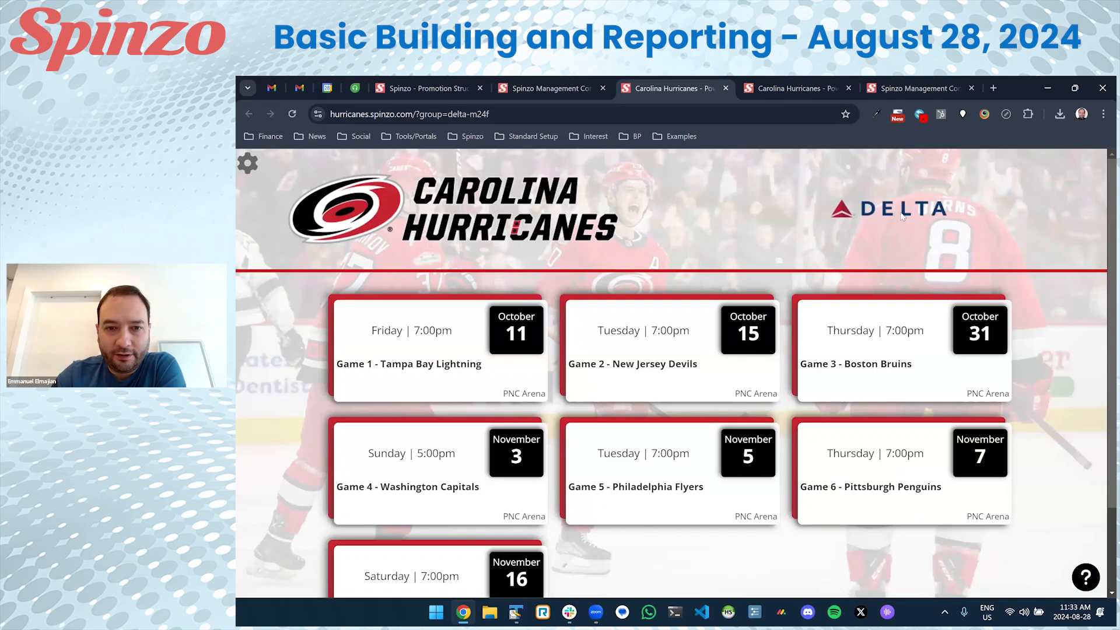
Review Game 4 - Washington Capitals ticket prices on the public page, then return to the dashboard.
{"action": "scroll", "coordinate": [902, 216], "scroll_direction": "down", "scroll_amount": 2}
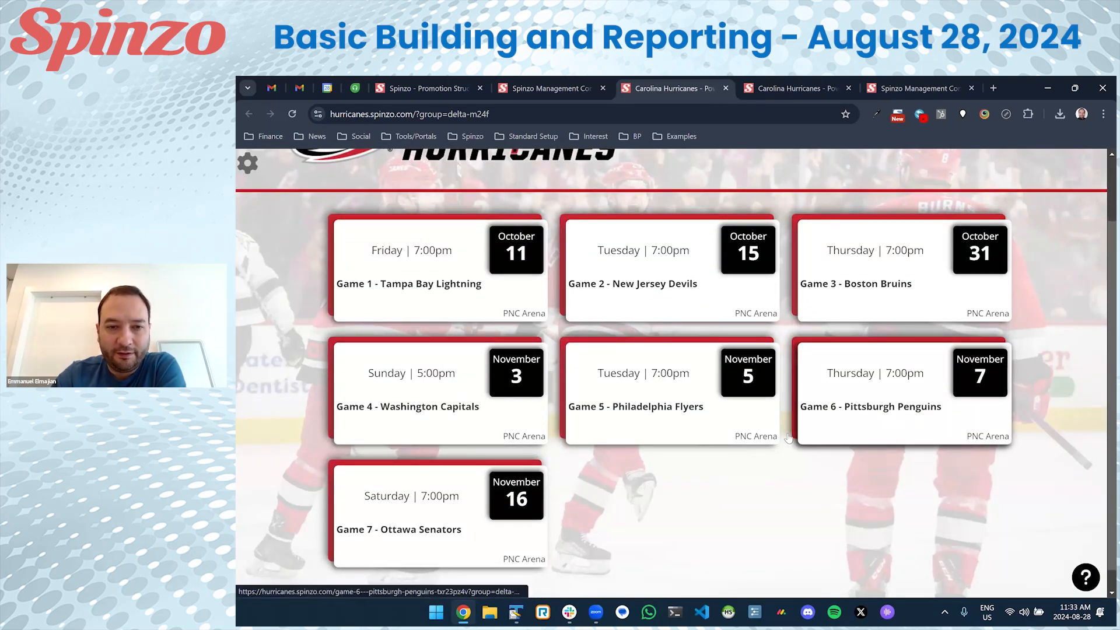
{"action": "left_click", "coordinate": [499, 405]}
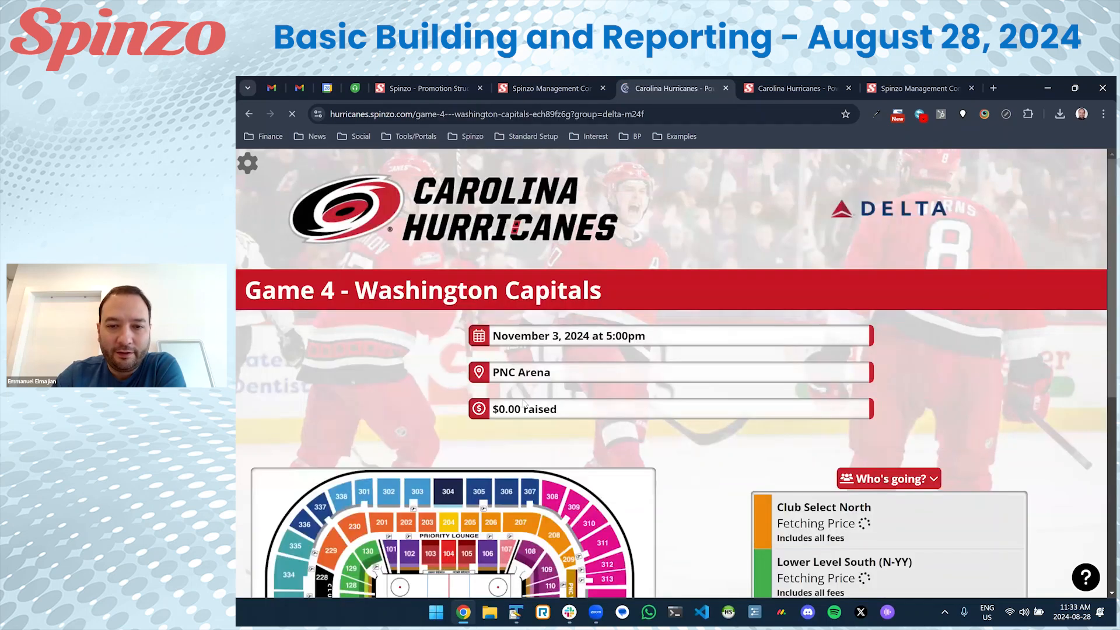
{"action": "scroll", "coordinate": [513, 334], "scroll_direction": "down", "scroll_amount": 2}
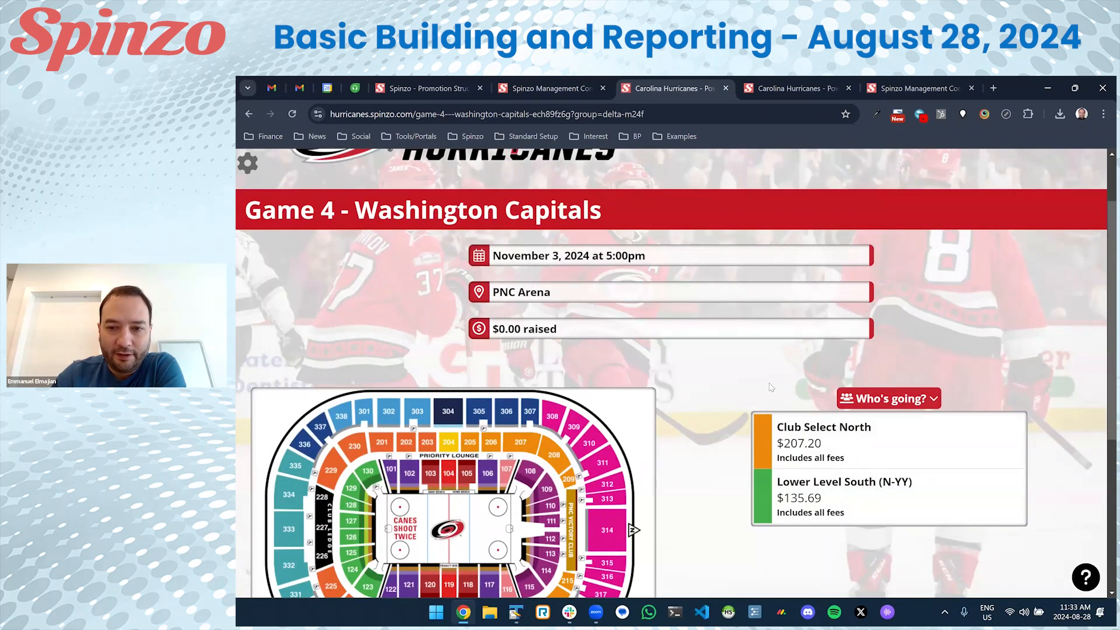
{"action": "scroll", "coordinate": [803, 377], "scroll_direction": "down", "scroll_amount": 3}
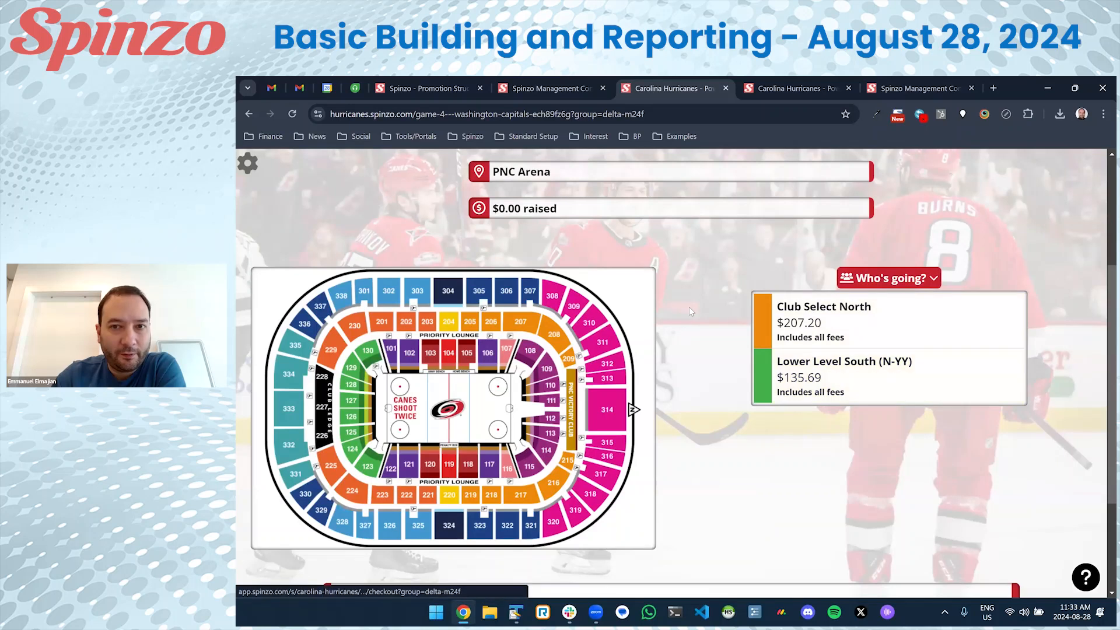
{"action": "scroll", "coordinate": [688, 307], "scroll_direction": "up", "scroll_amount": 1}
{"action": "key", "text": "alt+Left"}
{"action": "scroll", "coordinate": [641, 332], "scroll_direction": "up", "scroll_amount": 1}
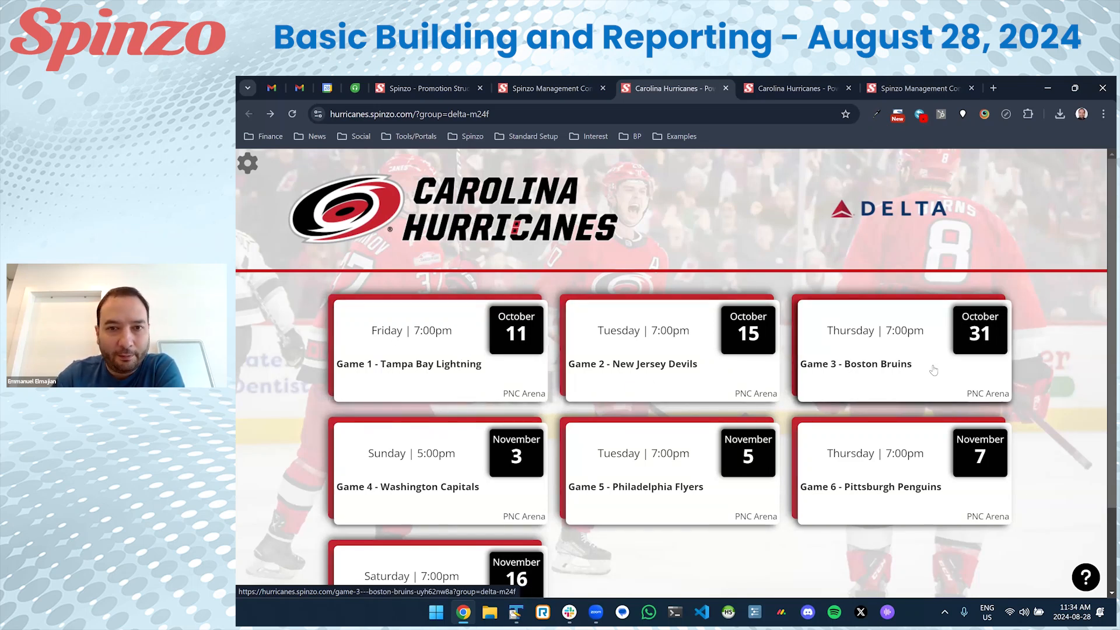
{"action": "left_click", "coordinate": [552, 92]}
{"action": "scroll", "coordinate": [754, 327], "scroll_direction": "down", "scroll_amount": 3}
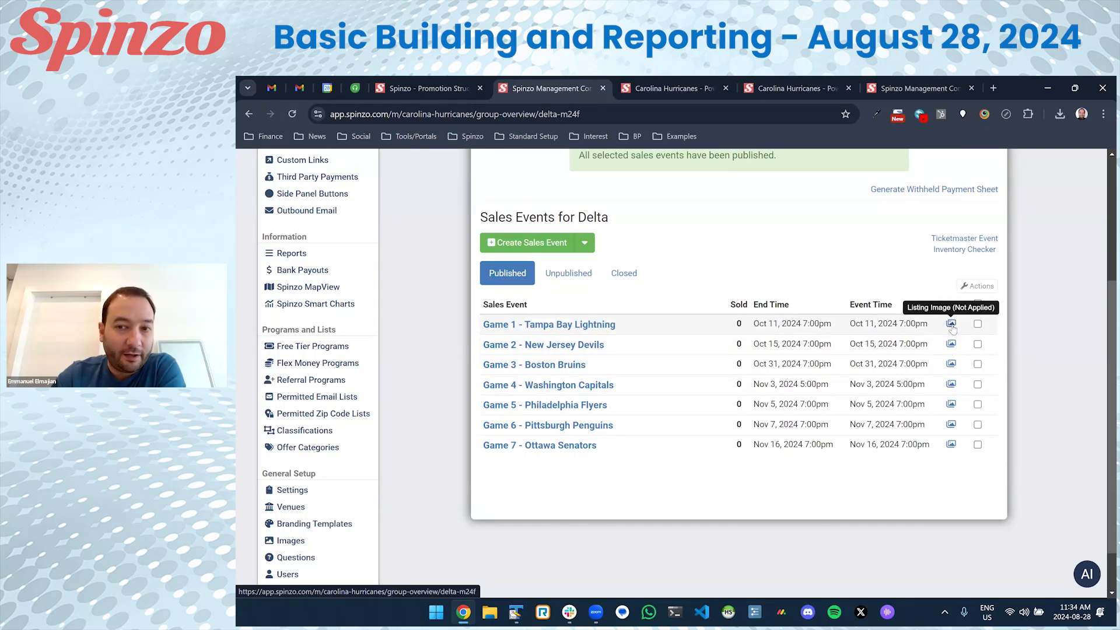
Apply the Tampa Bay, New Jersey and Boston Bruins matchup images to Games 1–3.
{"action": "left_click", "coordinate": [951, 326]}
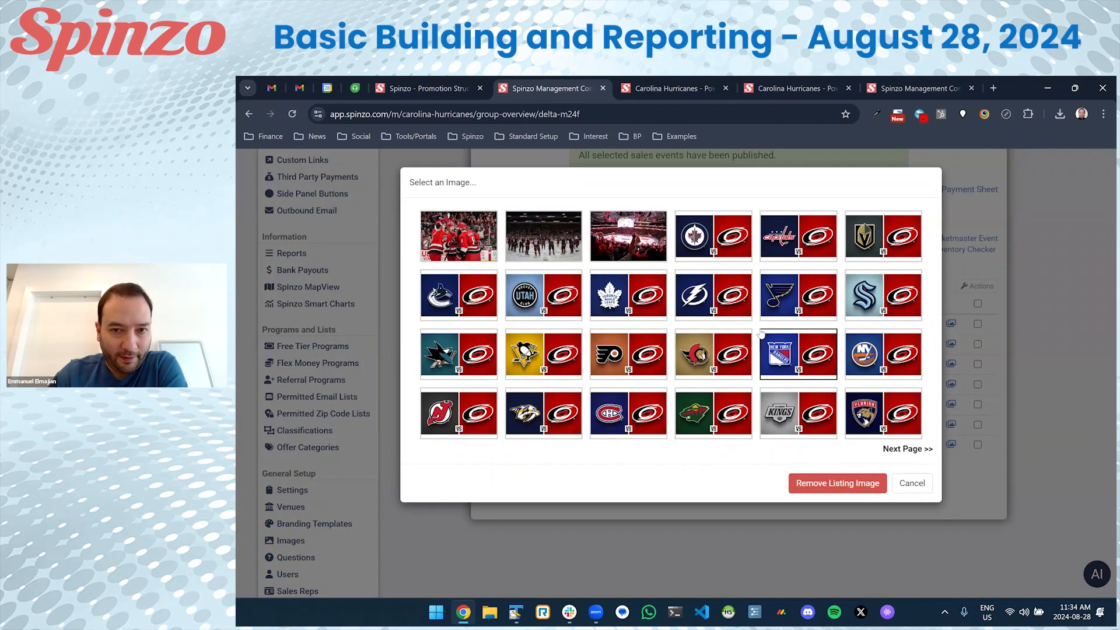
{"action": "left_click", "coordinate": [715, 295]}
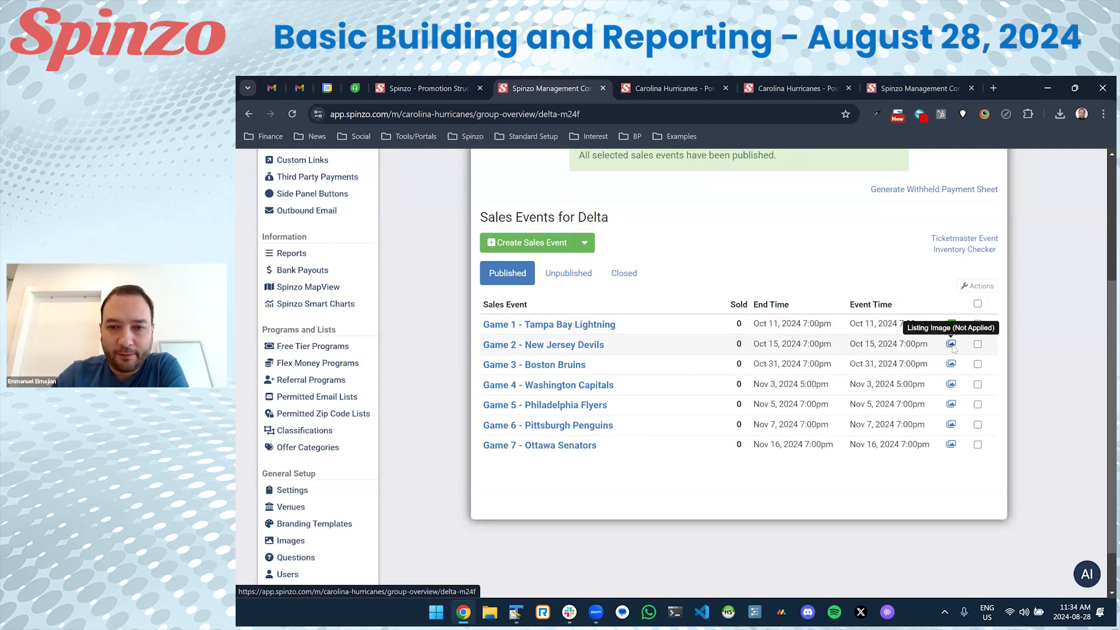
{"action": "left_click", "coordinate": [952, 345]}
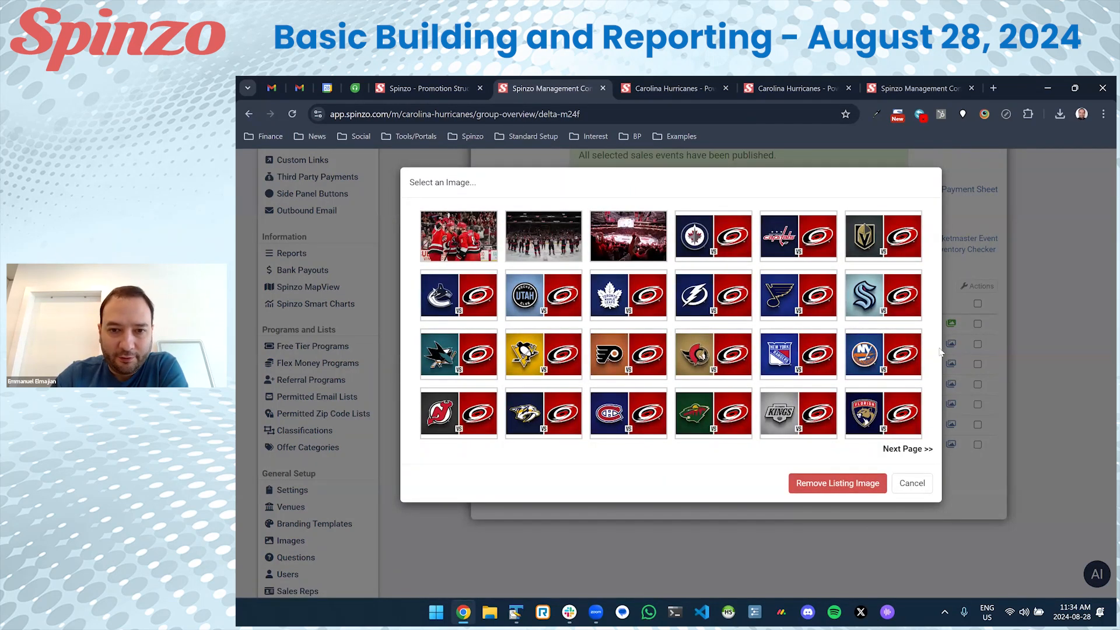
{"action": "left_click", "coordinate": [459, 413]}
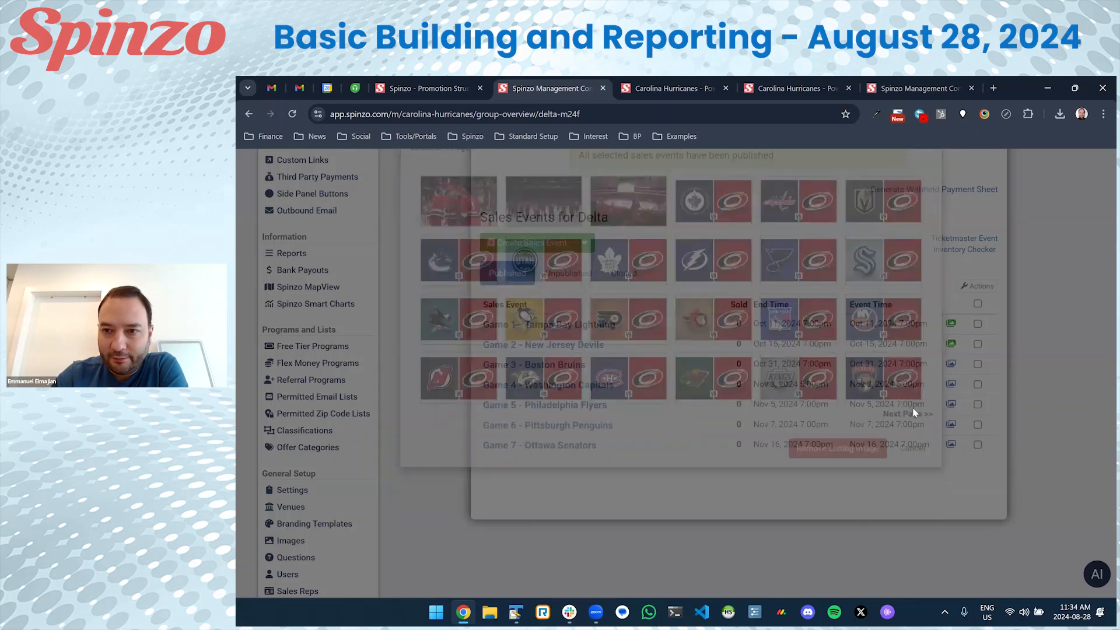
{"action": "left_click", "coordinate": [951, 363]}
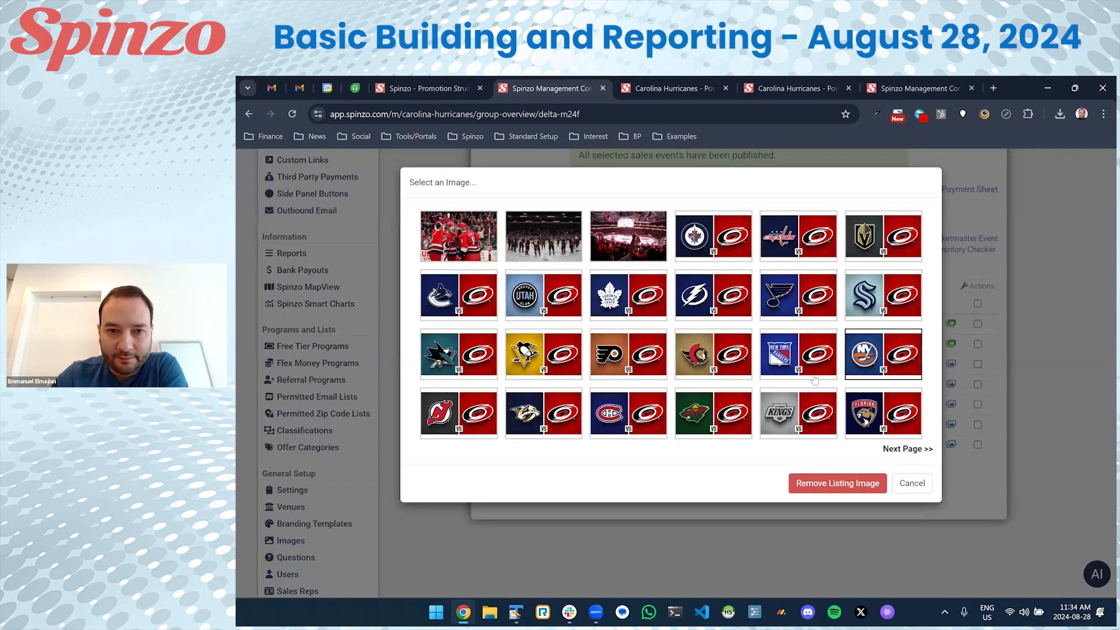
{"action": "left_click", "coordinate": [910, 449]}
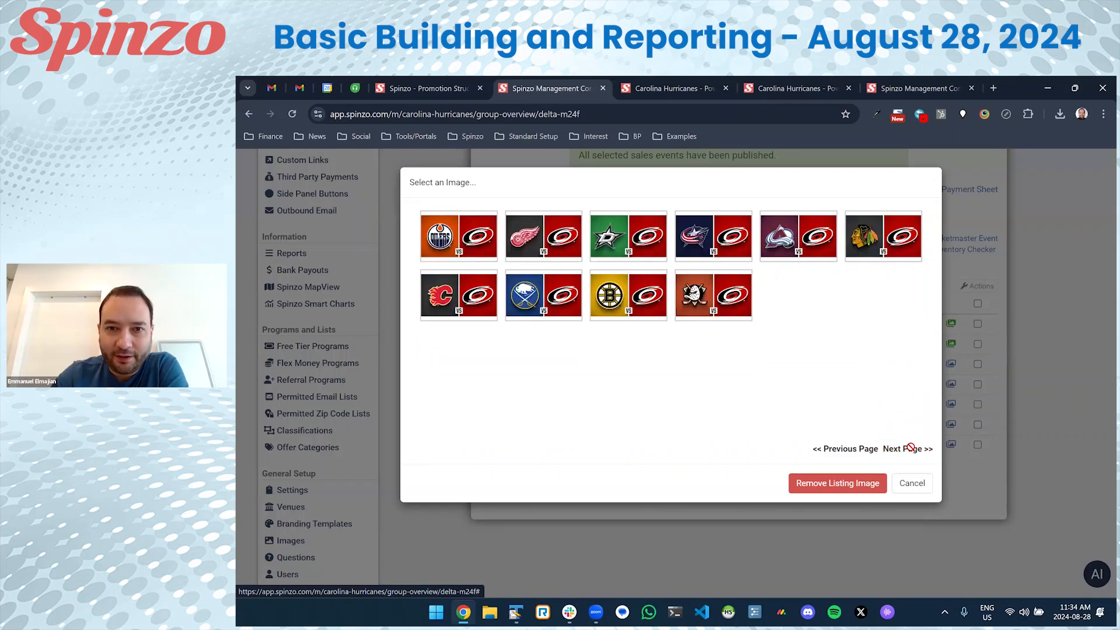
{"action": "left_click", "coordinate": [621, 300]}
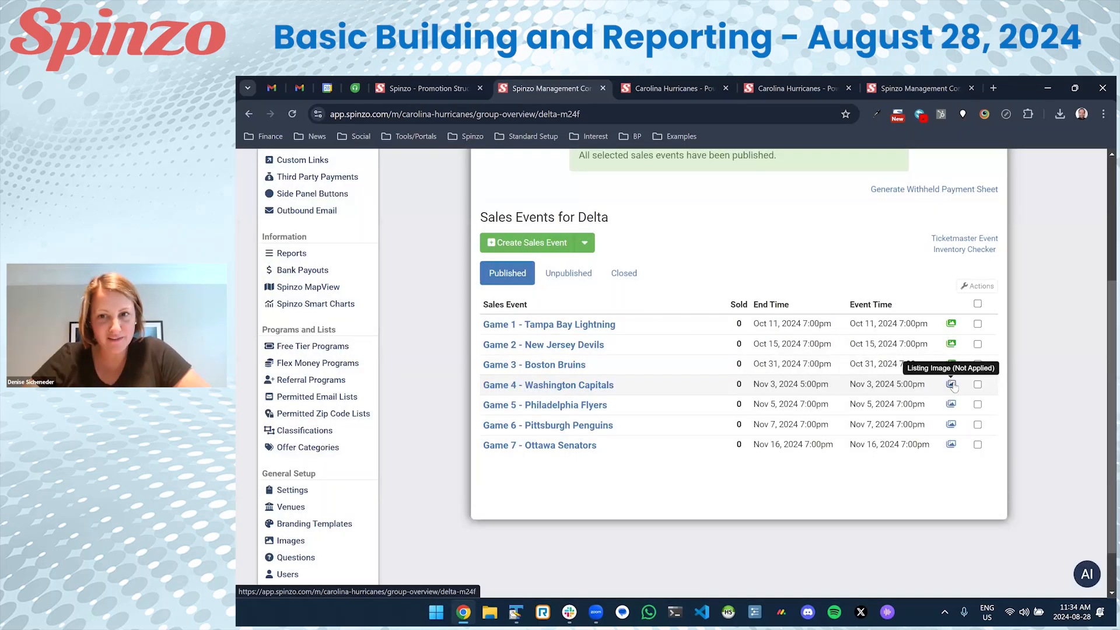
Apply the Washington Capitals, Philadelphia Flyers and Pittsburgh Penguins matchup images to Games 4–6.
{"action": "left_click", "coordinate": [951, 384]}
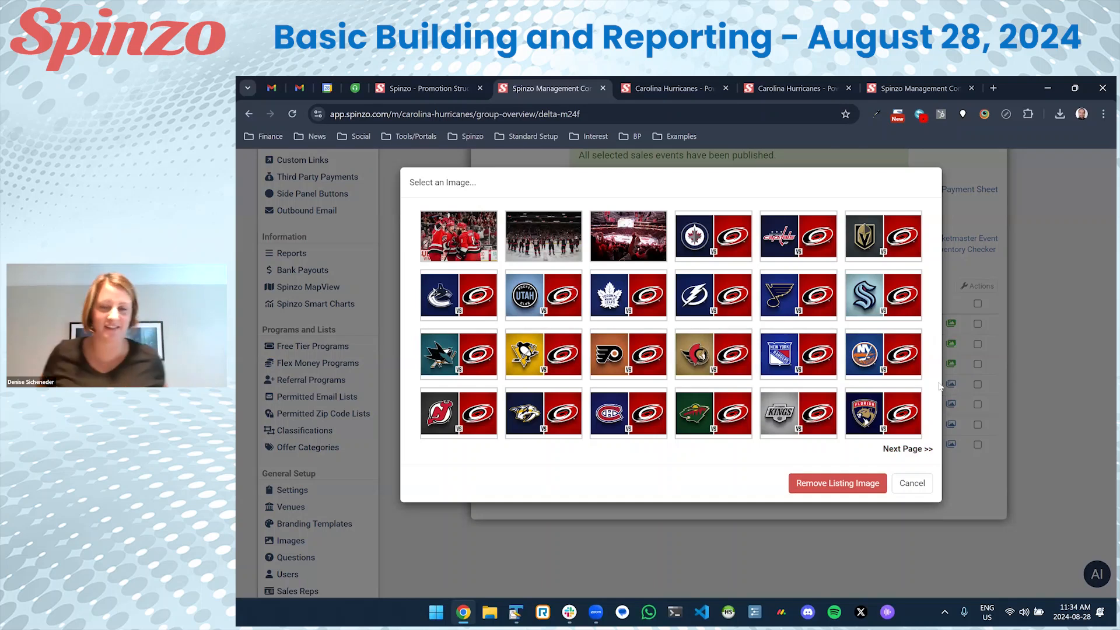
{"action": "left_click", "coordinate": [803, 242]}
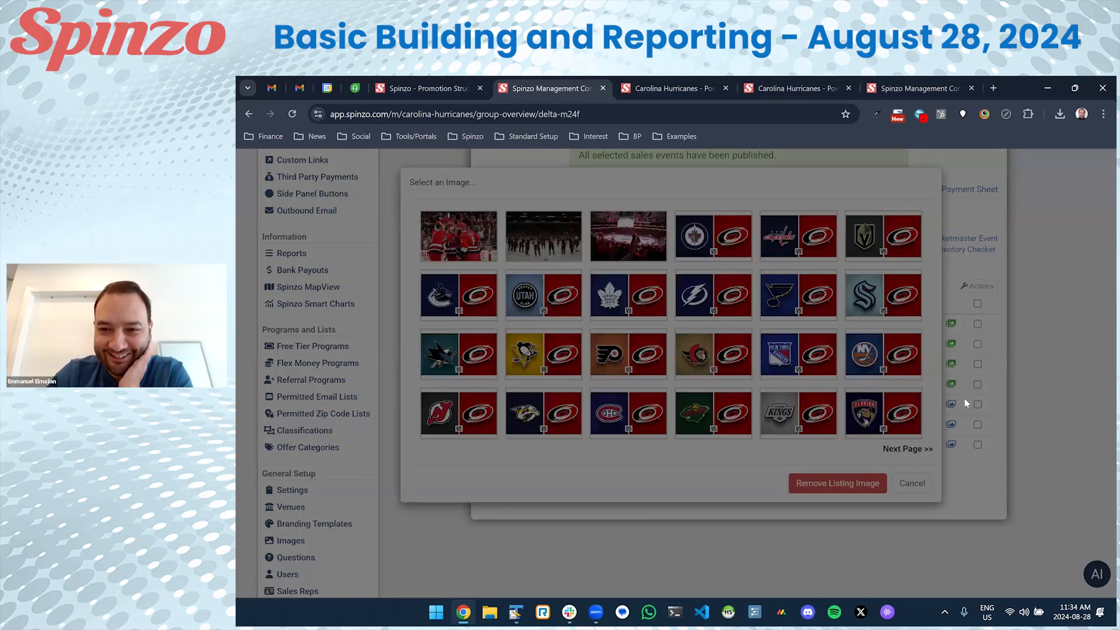
{"action": "left_click", "coordinate": [951, 403]}
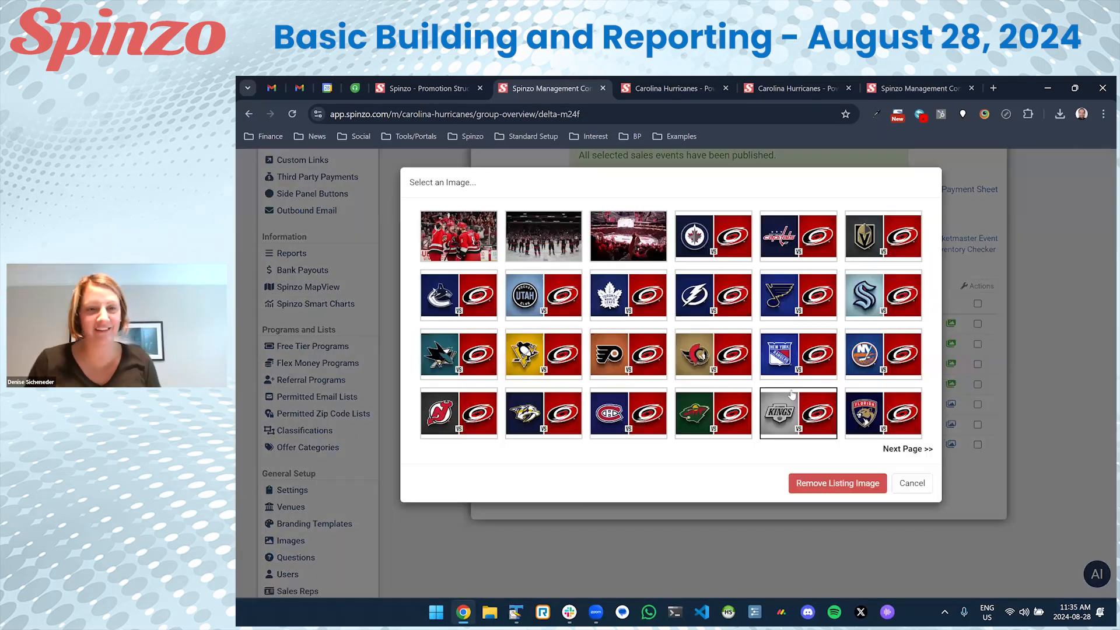
{"action": "left_click", "coordinate": [633, 369]}
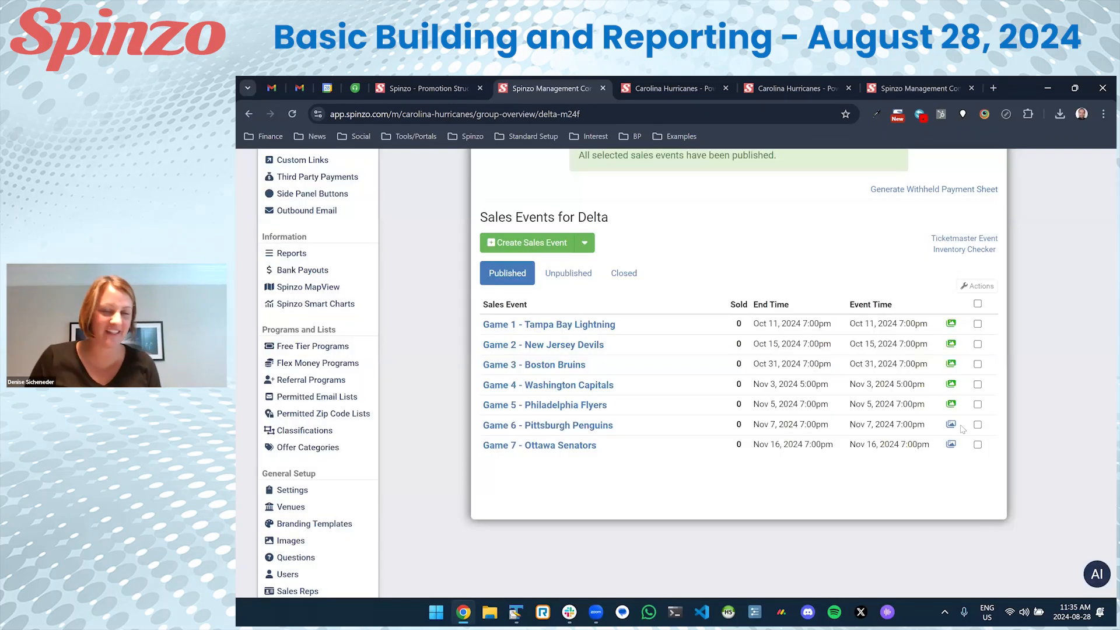
{"action": "left_click", "coordinate": [950, 424]}
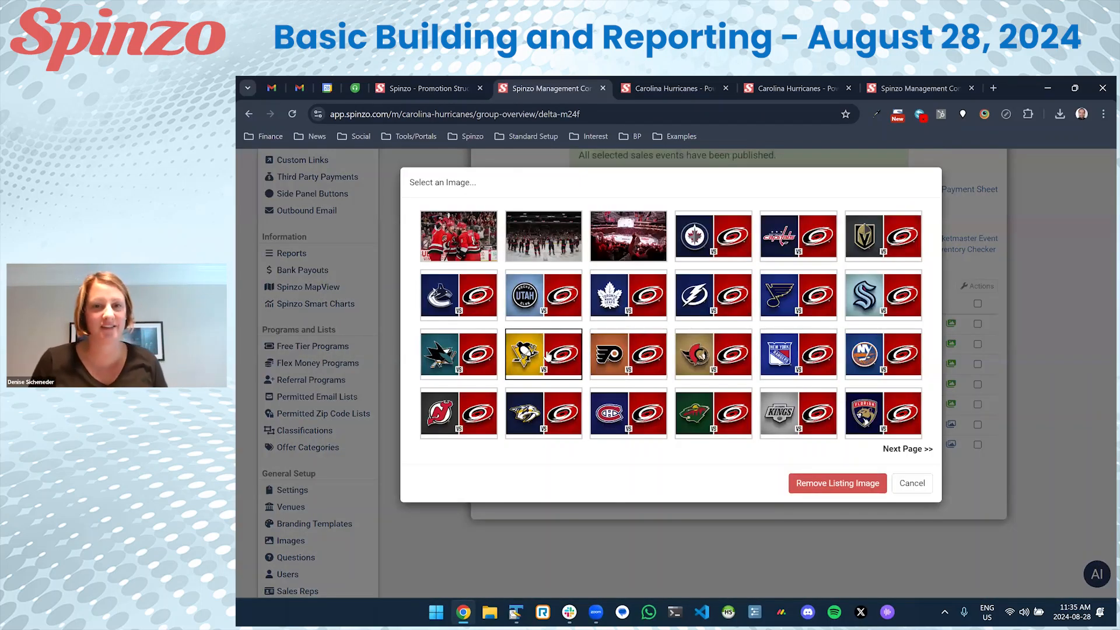
{"action": "left_click", "coordinate": [543, 354]}
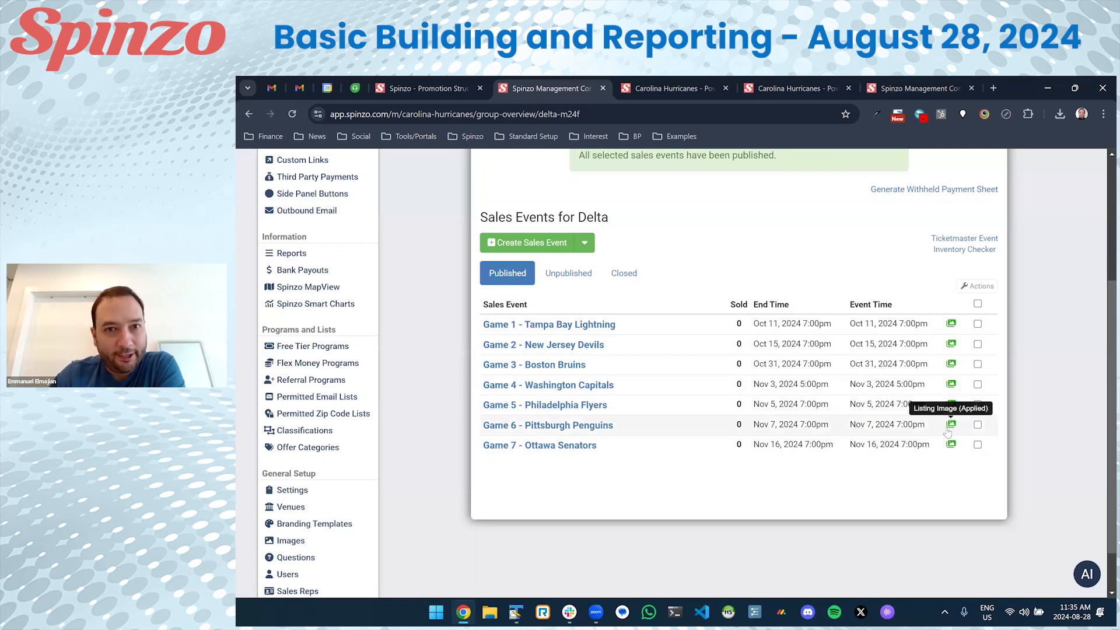
{"action": "scroll", "coordinate": [947, 431], "scroll_direction": "up", "scroll_amount": 4}
{"action": "left_click", "coordinate": [945, 317]}
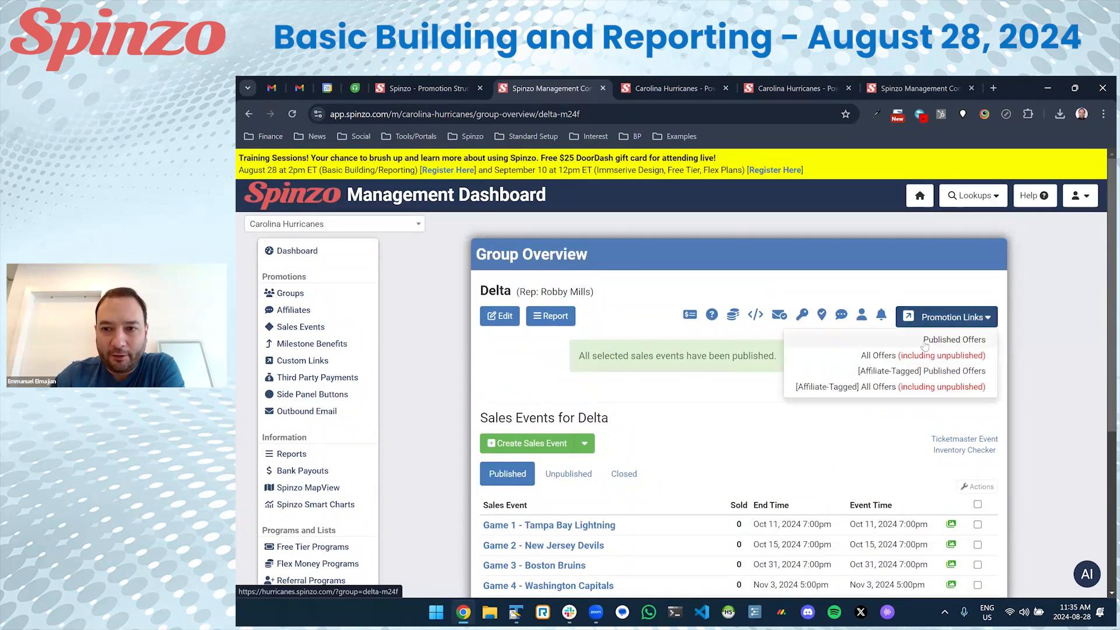
{"action": "left_click", "coordinate": [926, 343]}
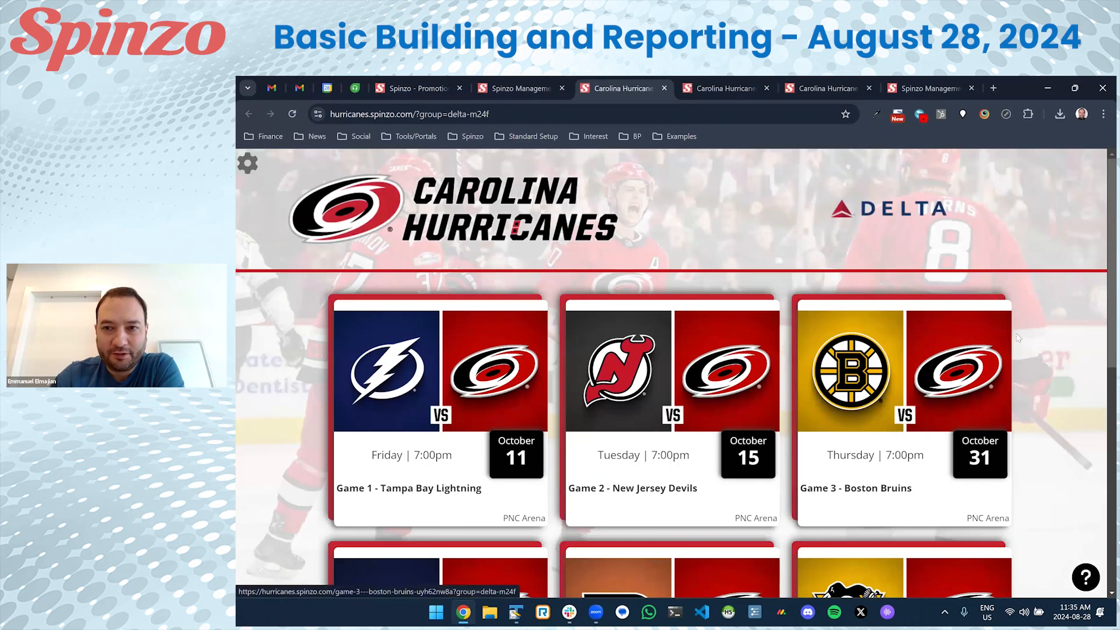
{"action": "scroll", "coordinate": [1015, 353], "scroll_direction": "down", "scroll_amount": 7}
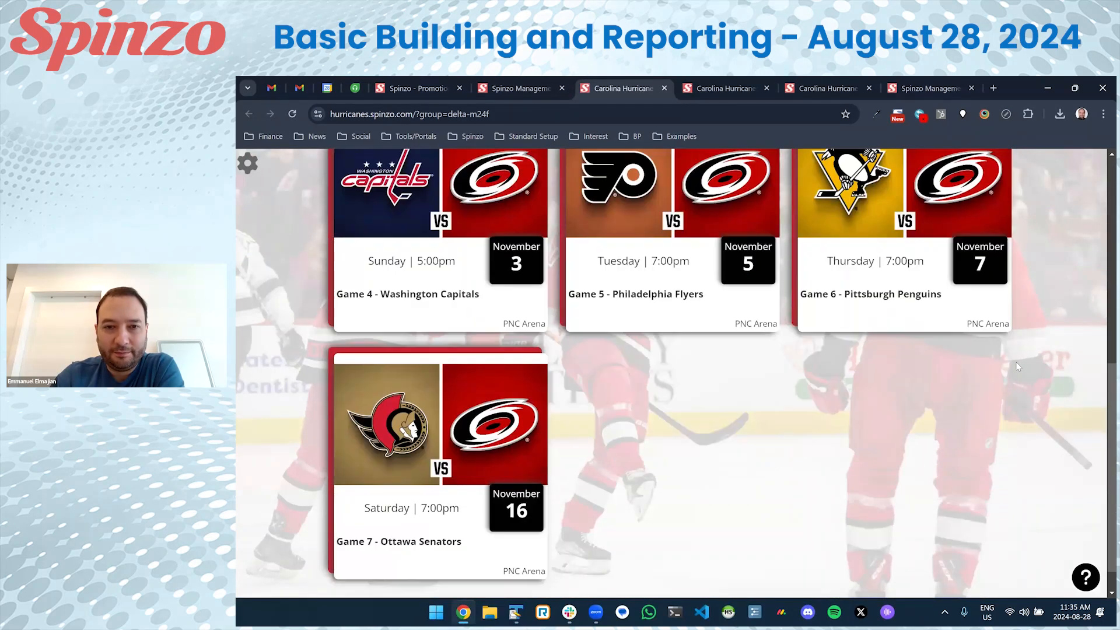
{"action": "scroll", "coordinate": [1015, 363], "scroll_direction": "up", "scroll_amount": 7}
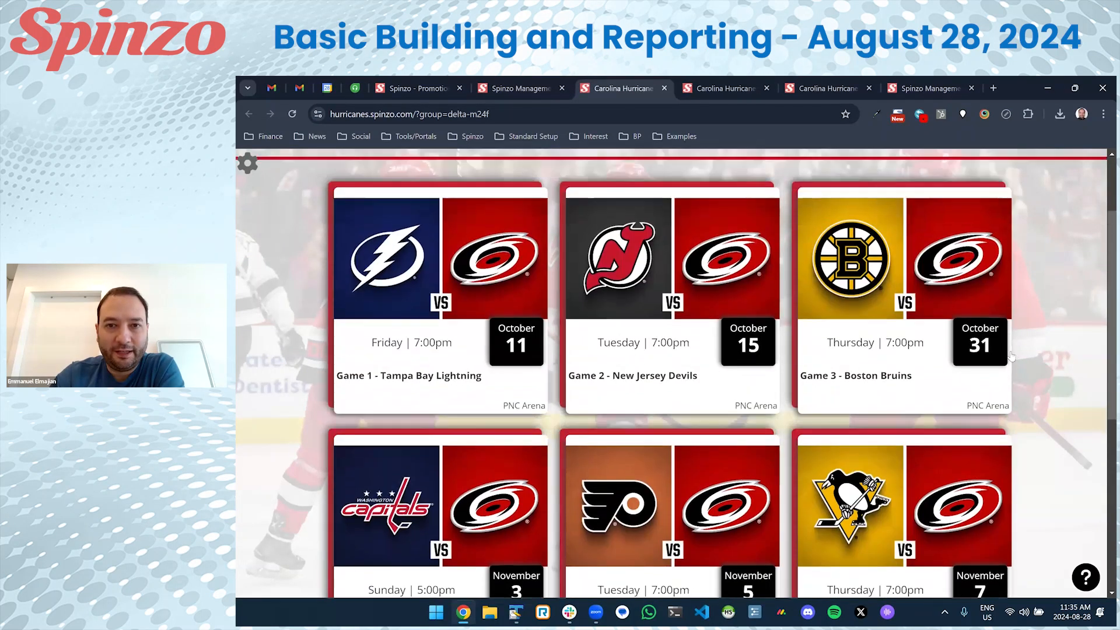
{"action": "scroll", "coordinate": [886, 373], "scroll_direction": "down", "scroll_amount": 5}
{"action": "left_click", "coordinate": [727, 380]}
{"action": "scroll", "coordinate": [729, 329], "scroll_direction": "down", "scroll_amount": 4}
{"action": "scroll", "coordinate": [729, 327], "scroll_direction": "up", "scroll_amount": 4}
{"action": "key", "text": "alt+Left"}
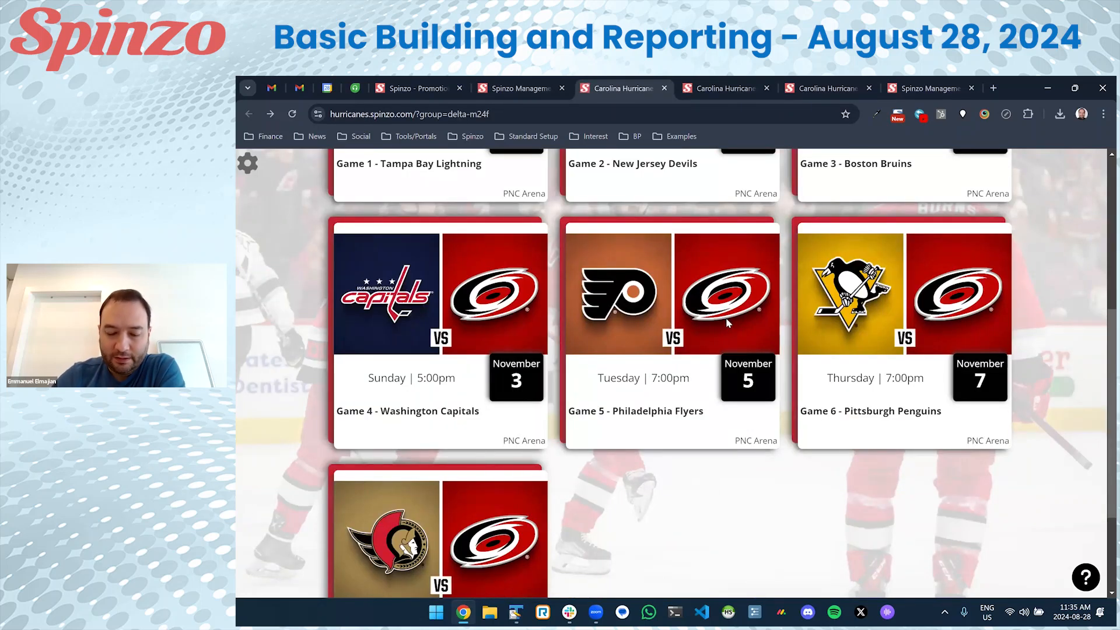
{"action": "scroll", "coordinate": [727, 322], "scroll_direction": "up", "scroll_amount": 5}
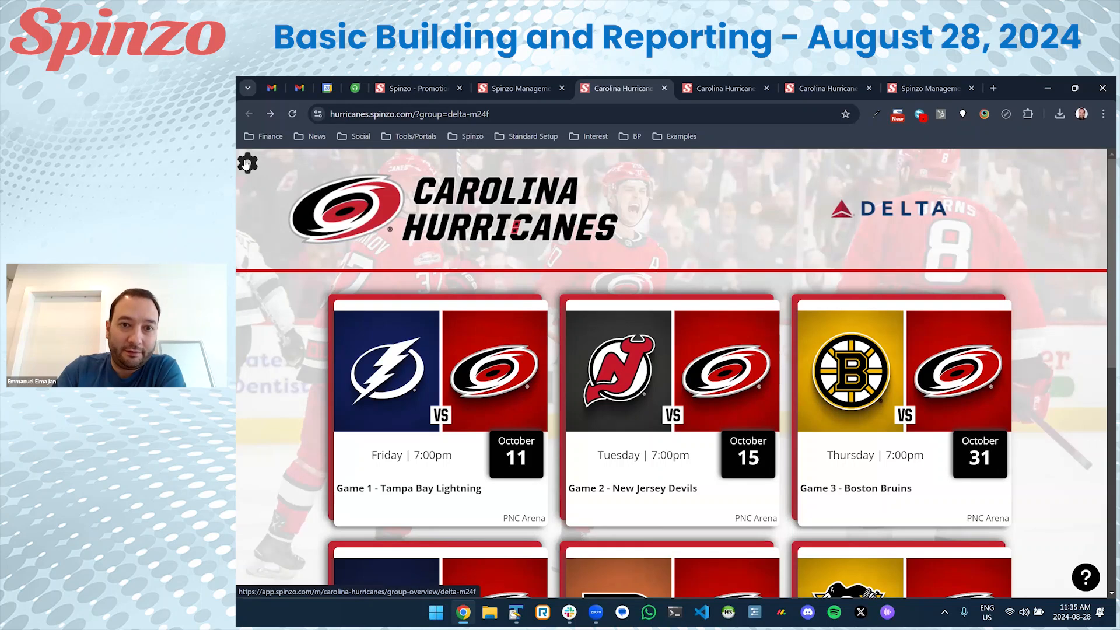
Close the three Carolina Hurricanes tabs and bring up the Spinzo Promotion Structure diagram.
{"action": "left_click", "coordinate": [667, 88]}
{"action": "left_click", "coordinate": [668, 87]}
{"action": "left_click", "coordinate": [667, 88]}
{"action": "left_click", "coordinate": [667, 87]}
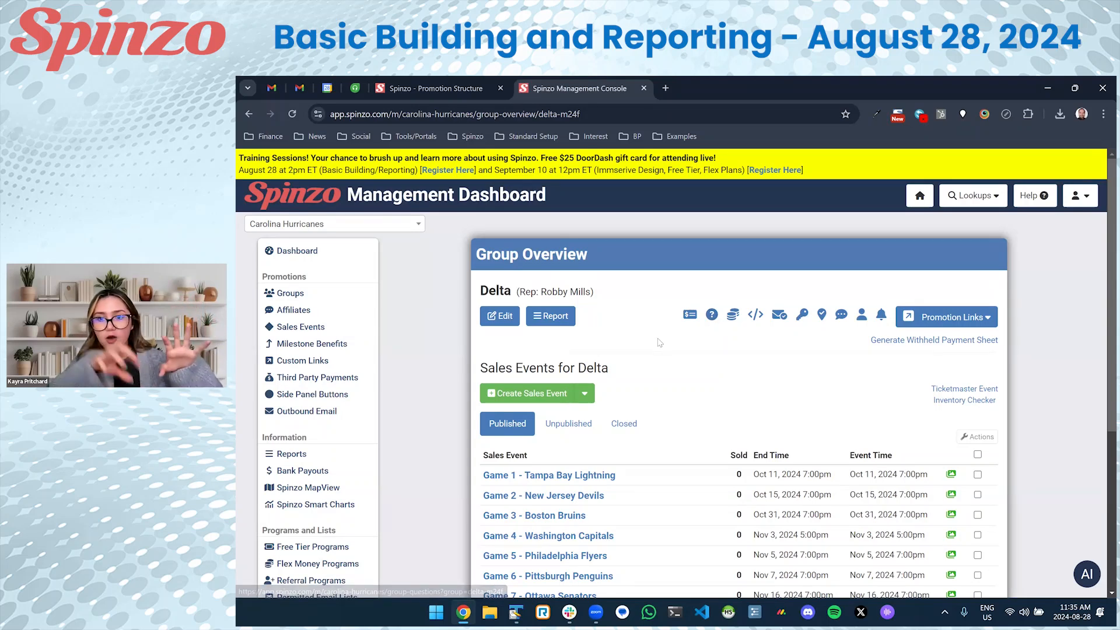
{"action": "left_click", "coordinate": [437, 89]}
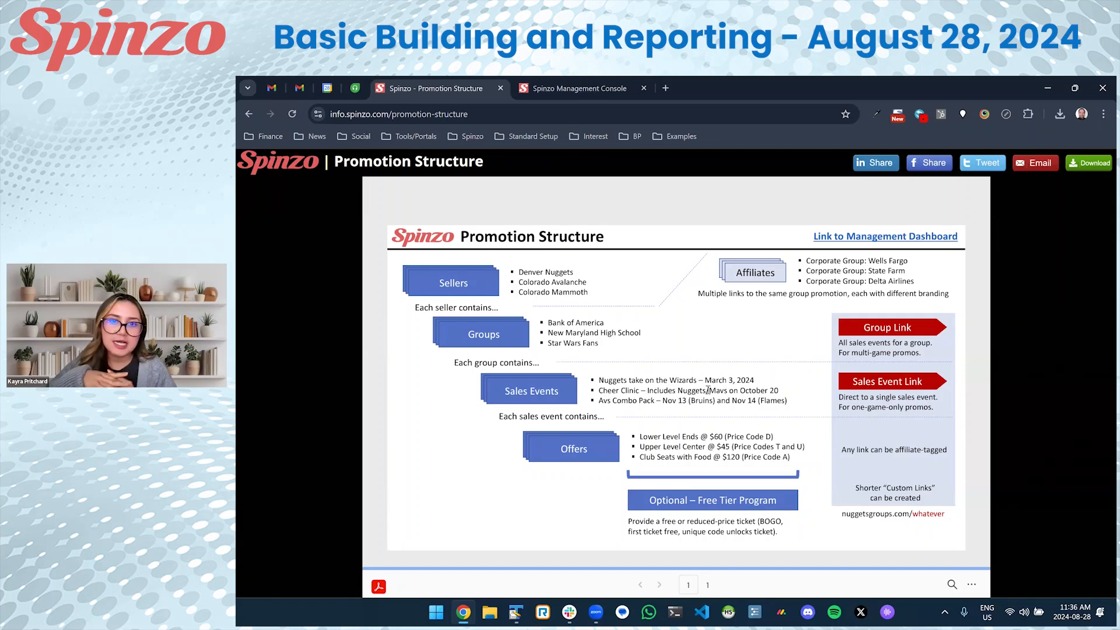
Switch back to the Management Console showing Delta's group overview with Games 1–6 published.
{"action": "left_click", "coordinate": [569, 88]}
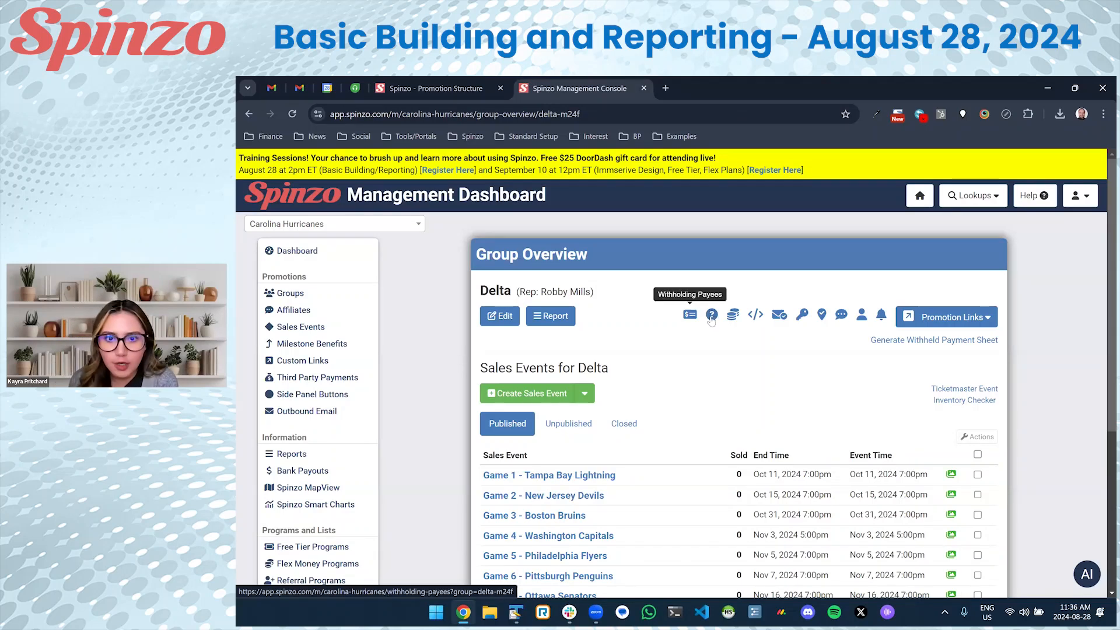
Start a new Delta question 'Which department are you with at Delta?' with four answer slots.
{"action": "left_click", "coordinate": [712, 316]}
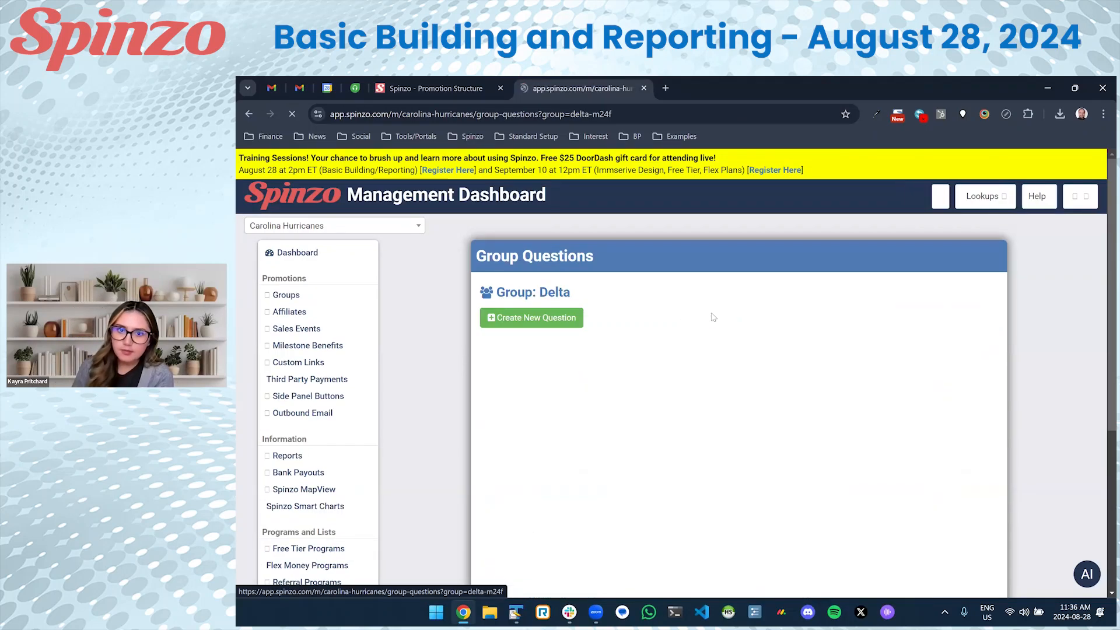
{"action": "left_click", "coordinate": [557, 325]}
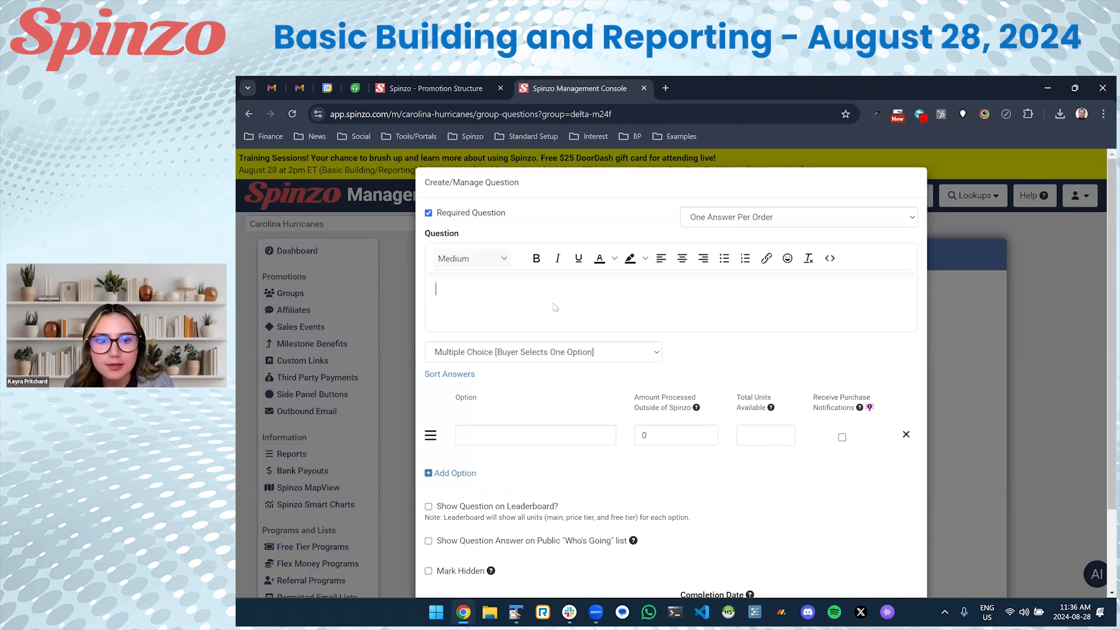
{"action": "type", "text": "Which department are you with at Delta?"}
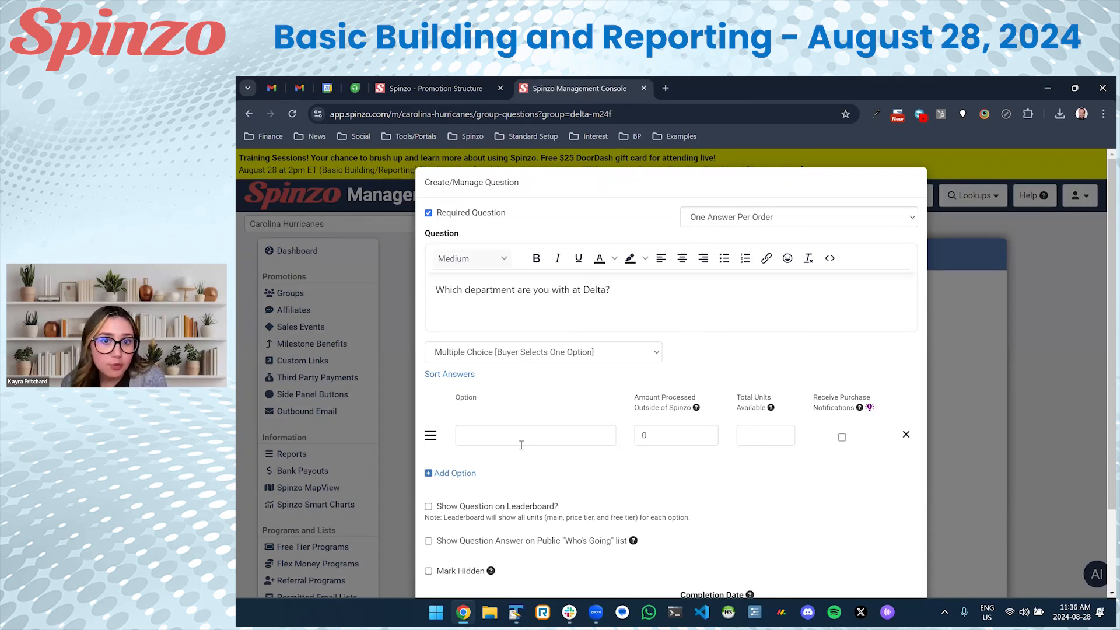
{"action": "left_click", "coordinate": [452, 474]}
{"action": "left_click", "coordinate": [453, 510]}
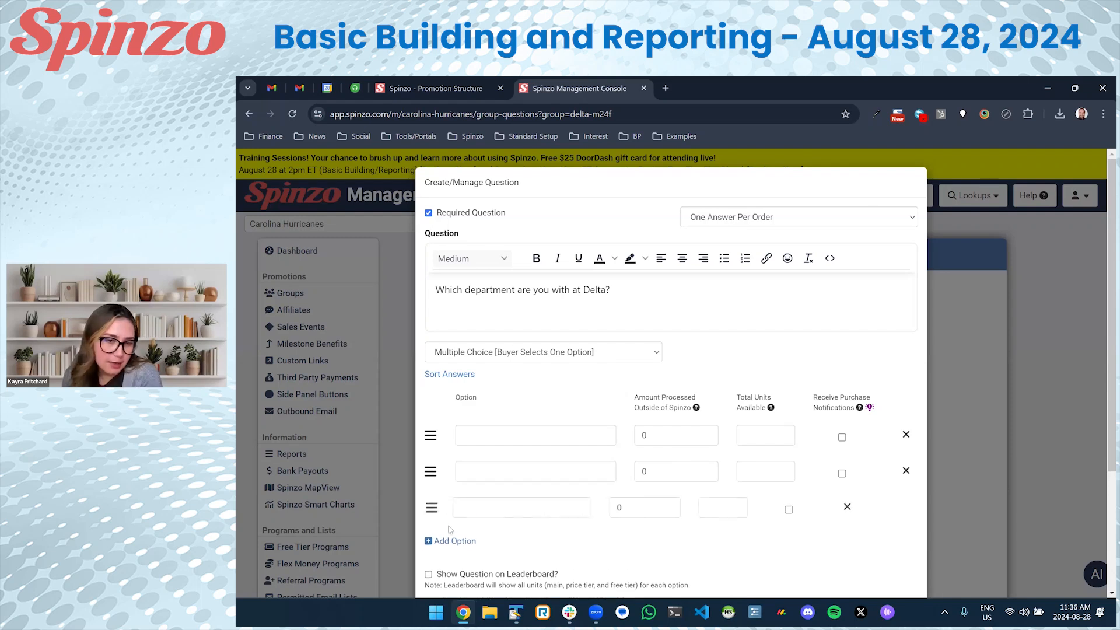
{"action": "left_click", "coordinate": [444, 545]}
{"action": "scroll", "coordinate": [487, 461], "scroll_direction": "down", "scroll_amount": 2}
Fill in the answer options Sales, Marketing, Operations and Pilots.
{"action": "left_click", "coordinate": [500, 360]}
{"action": "type", "text": "Sales"}
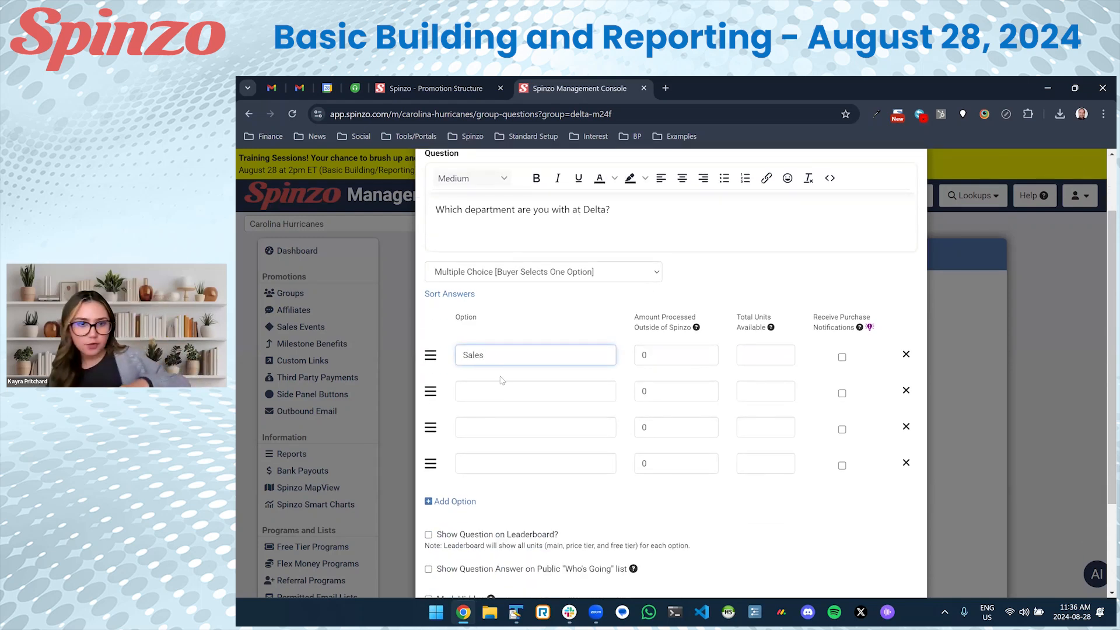
{"action": "left_click", "coordinate": [500, 389]}
{"action": "type", "text": "Marketing"}
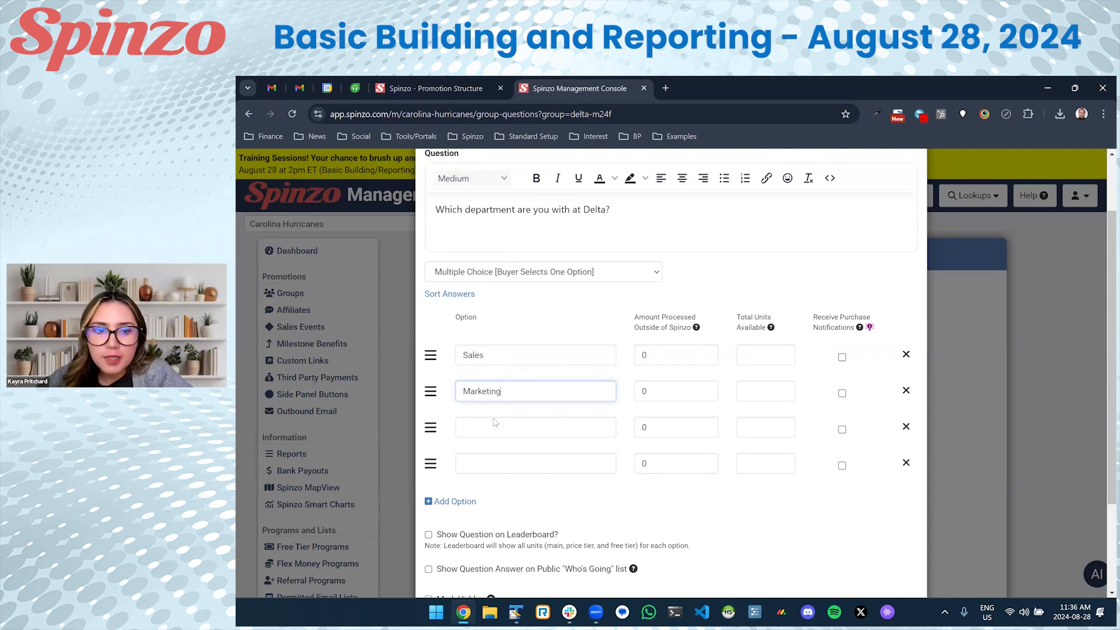
{"action": "left_click", "coordinate": [491, 429]}
{"action": "type", "text": "Operations"}
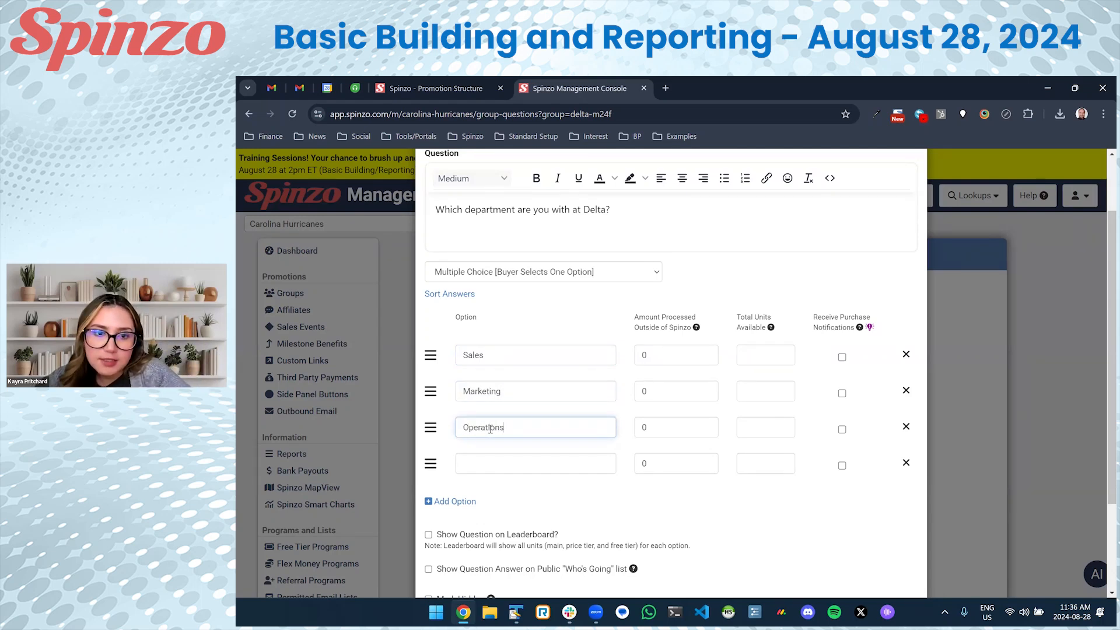
{"action": "left_click", "coordinate": [488, 465]}
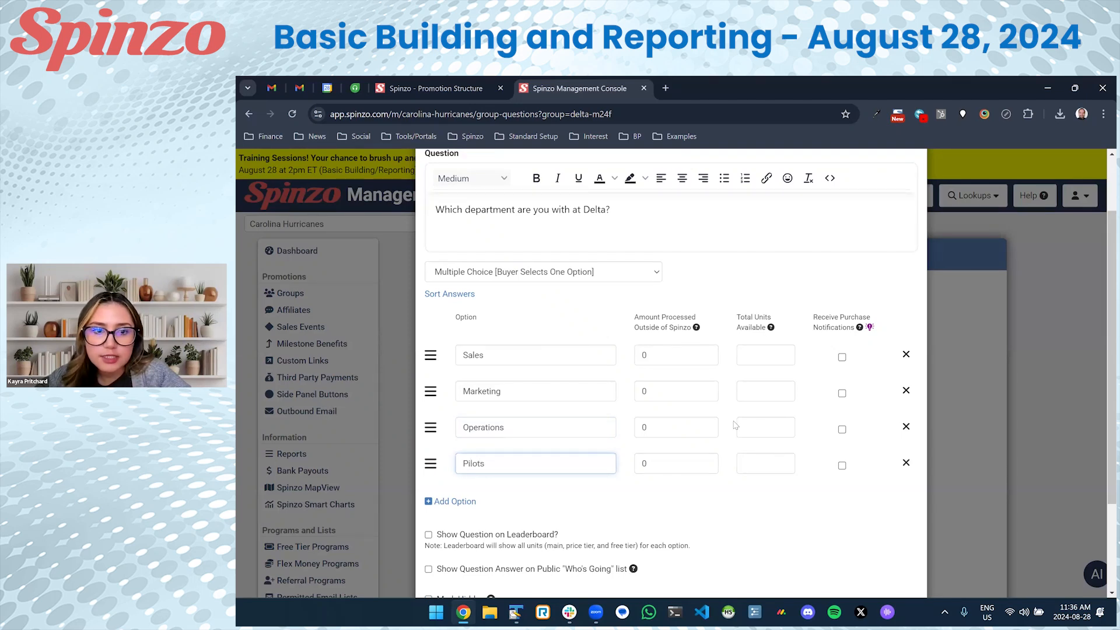
{"action": "scroll", "coordinate": [729, 426], "scroll_direction": "down", "scroll_amount": 3}
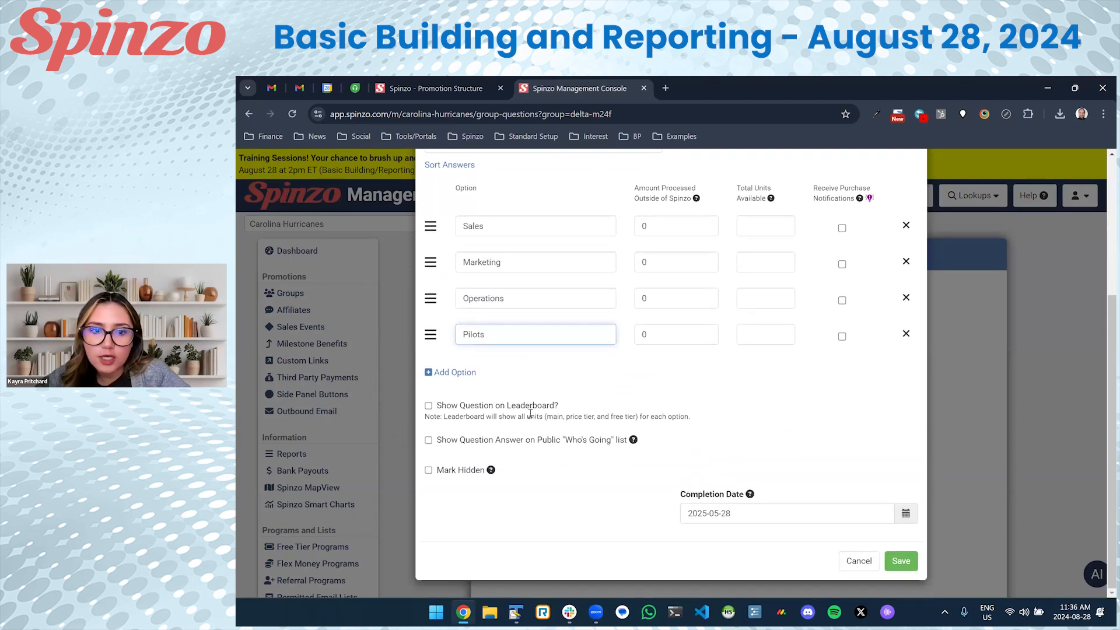
Show the question on a 'Department Leaderboard' with the post-game photo-on-ice subtitle, and save it.
{"action": "left_click", "coordinate": [467, 407]}
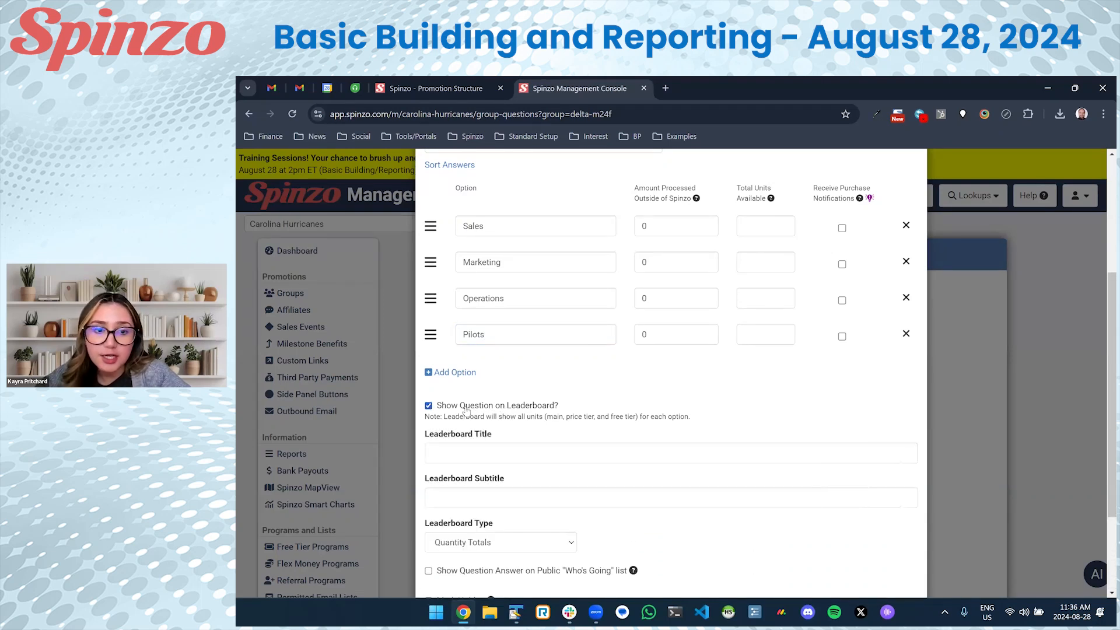
{"action": "scroll", "coordinate": [467, 411], "scroll_direction": "down", "scroll_amount": 2}
{"action": "left_click", "coordinate": [462, 333]}
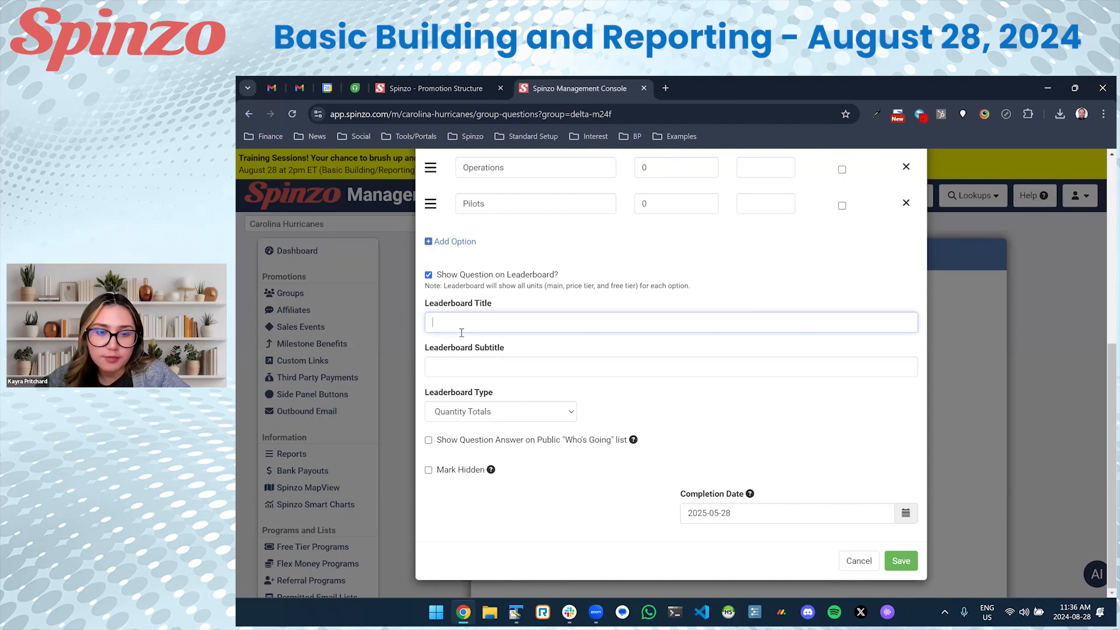
{"action": "type", "text": "Department"}
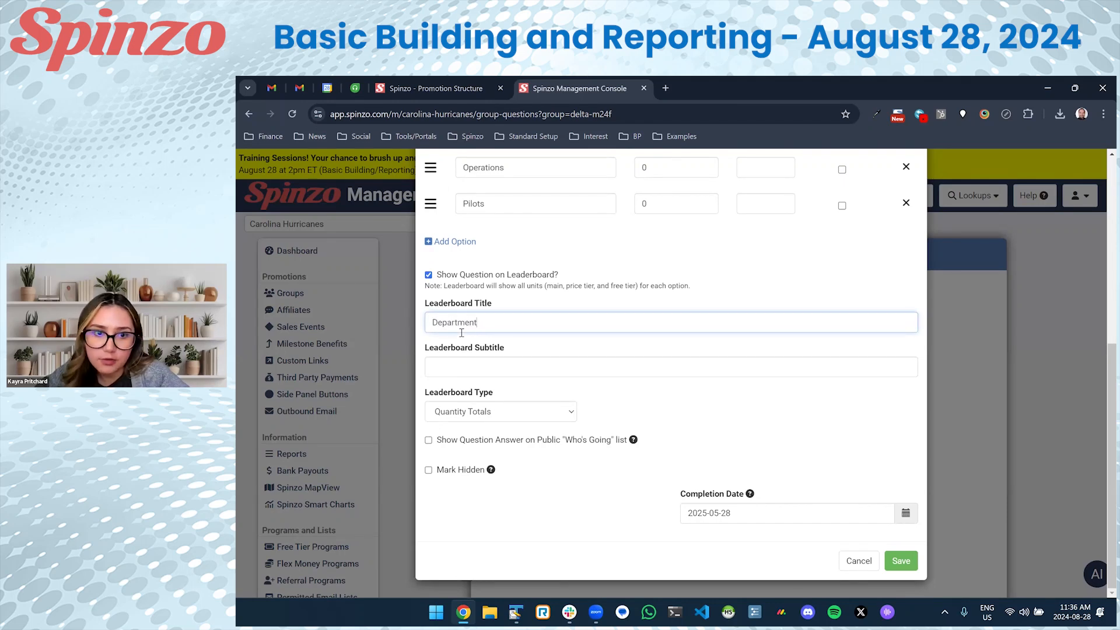
{"action": "type", "text": " Leaderboard"}
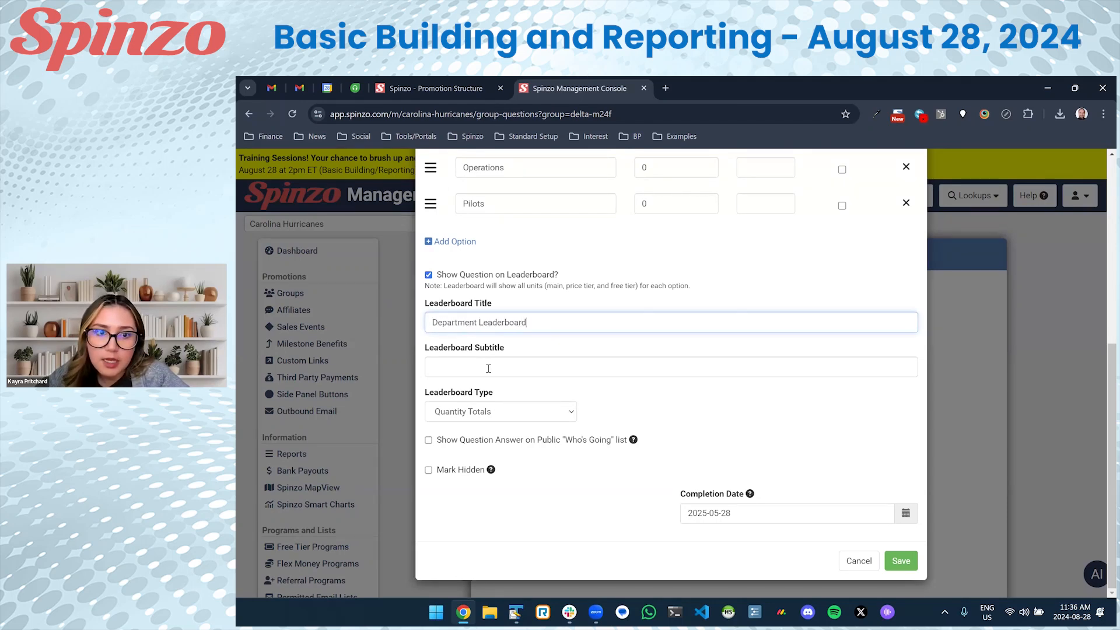
{"action": "left_click", "coordinate": [489, 370]}
{"action": "type", "text": "The top-selling department gets"}
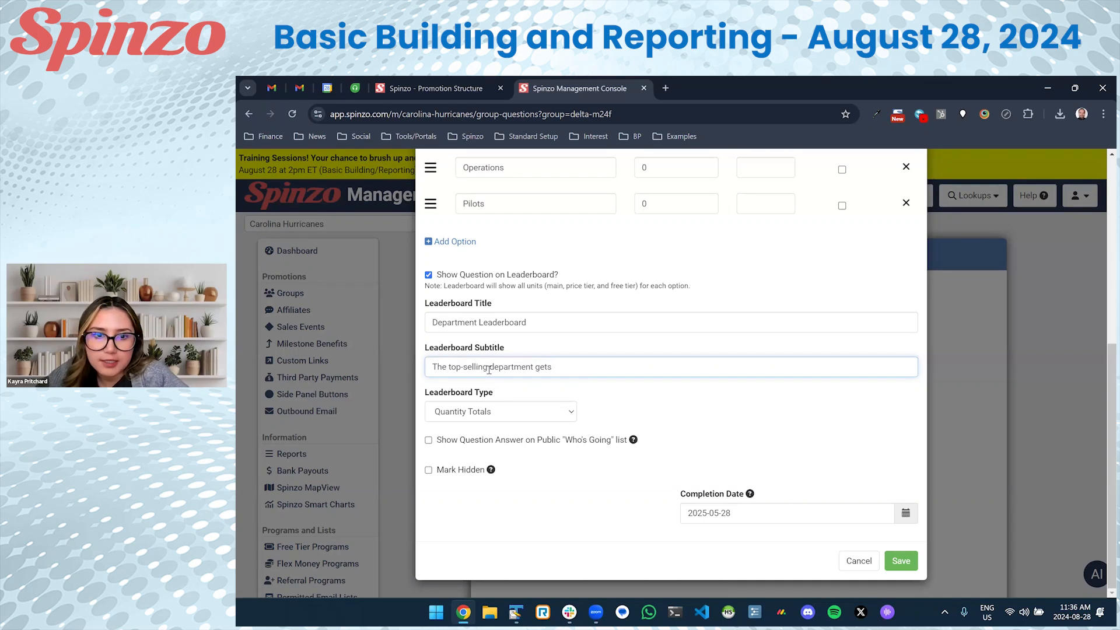
{"action": "type", "text": " their photo on t"}
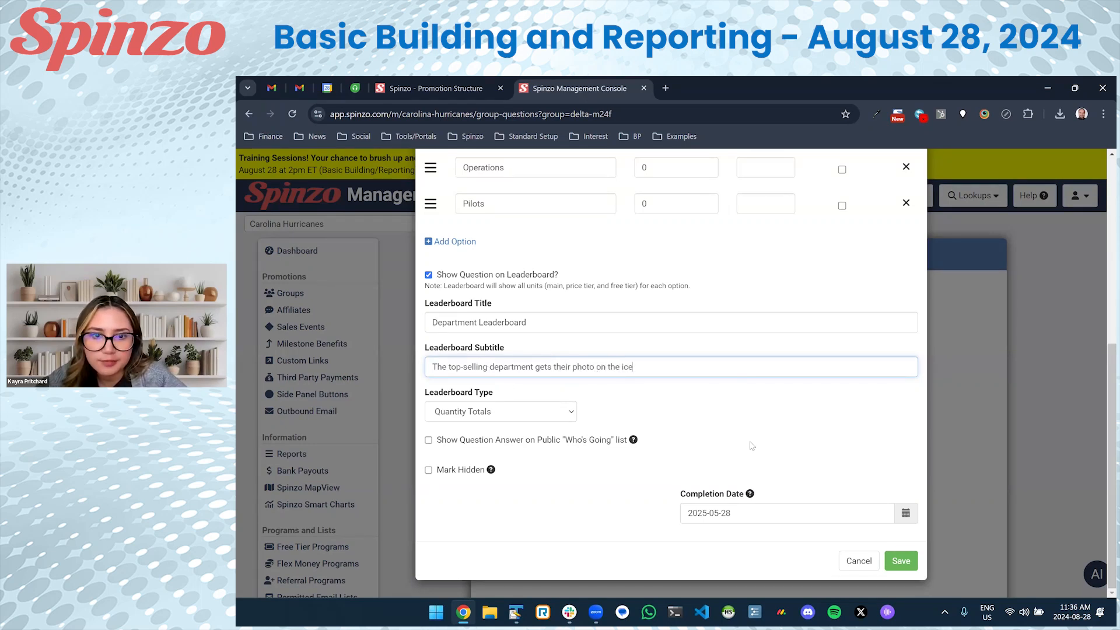
{"action": "type", "text": "he ice post-game!"}
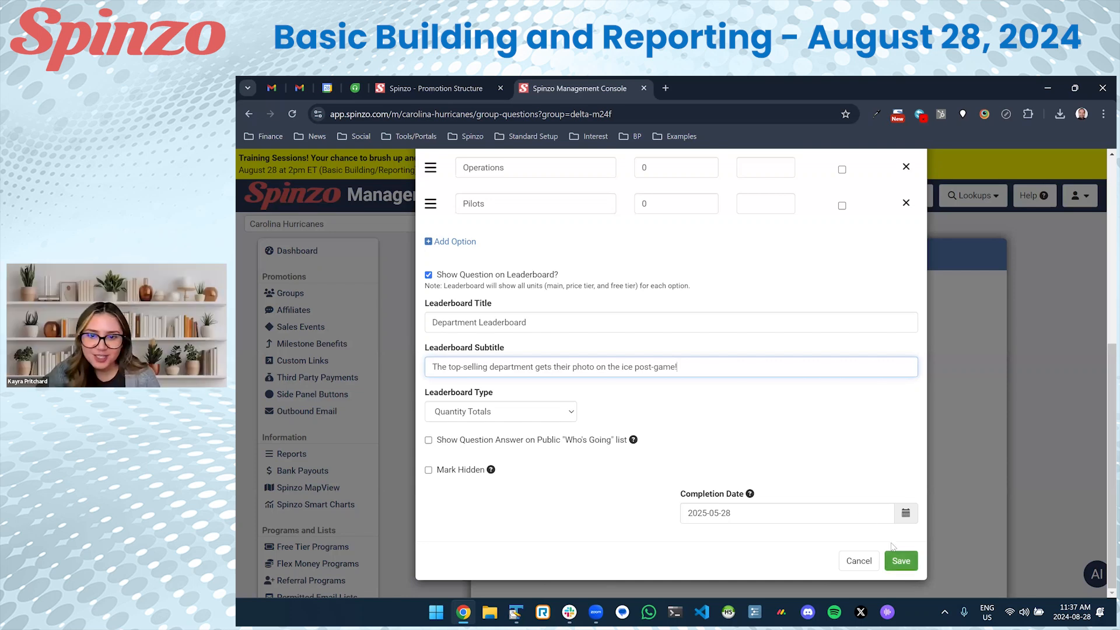
{"action": "left_click", "coordinate": [893, 552]}
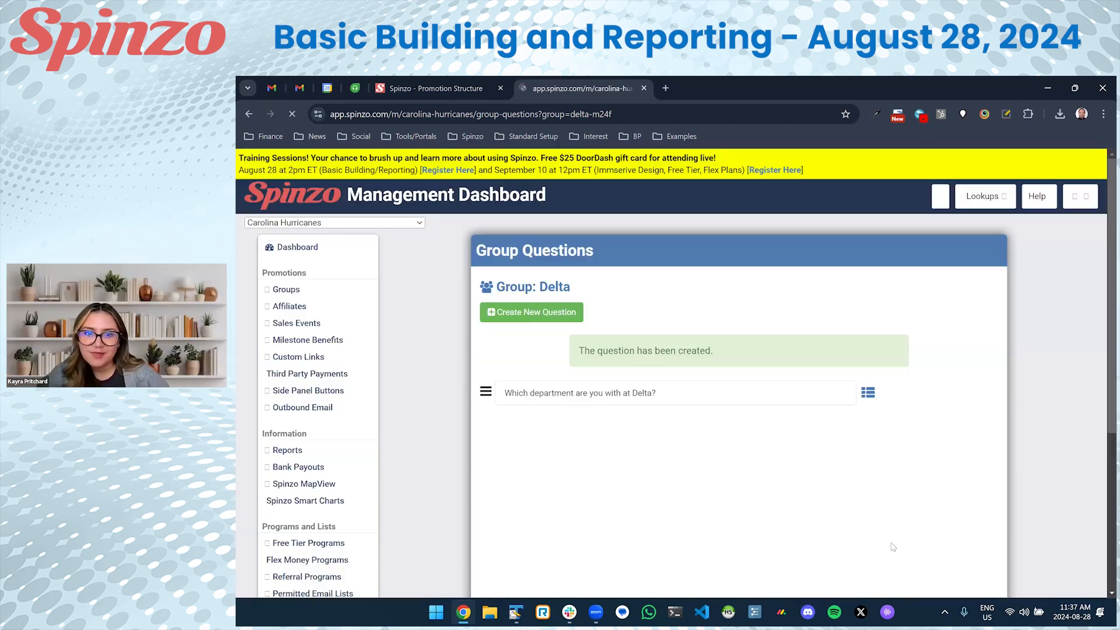
{"action": "left_click", "coordinate": [543, 298]}
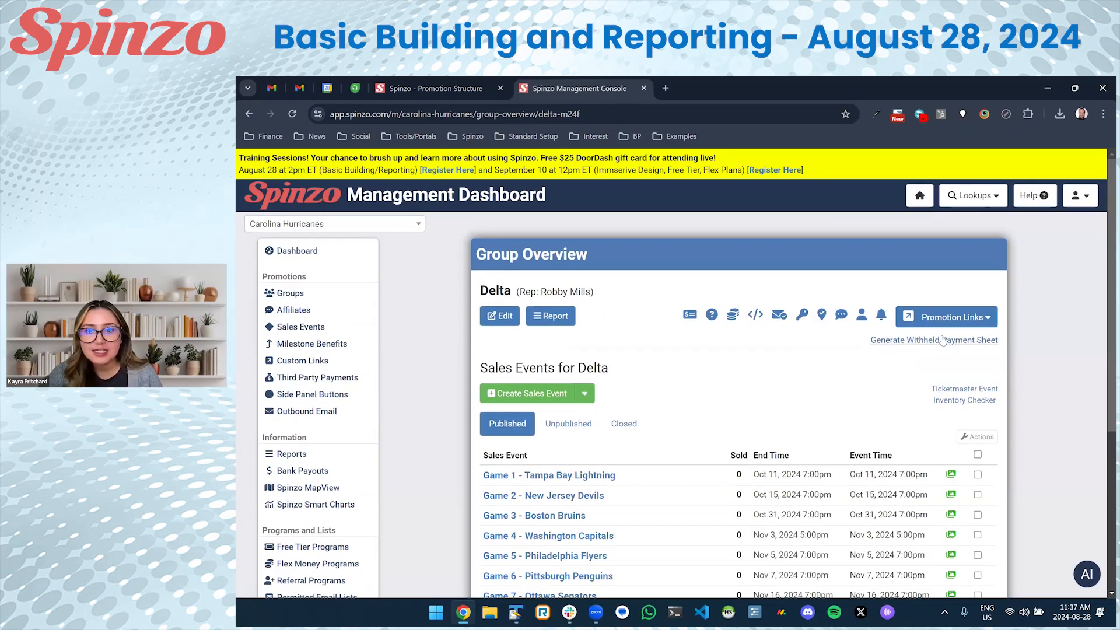
Open the Delta offers page in a new tab and review the Department Leaderboard.
{"action": "left_click", "coordinate": [951, 317]}
{"action": "left_click", "coordinate": [944, 336]}
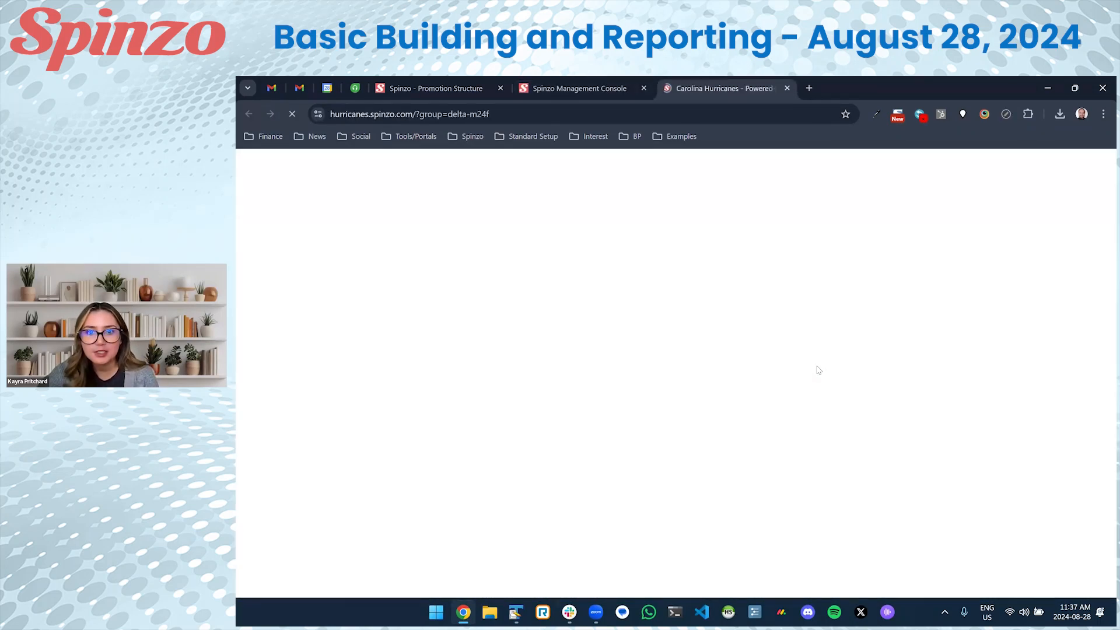
{"action": "left_click_drag", "start_coordinate": [337, 303], "coordinate": [613, 316]}
{"action": "left_click_drag", "start_coordinate": [717, 313], "coordinate": [724, 321]}
{"action": "left_click", "coordinate": [725, 322]}
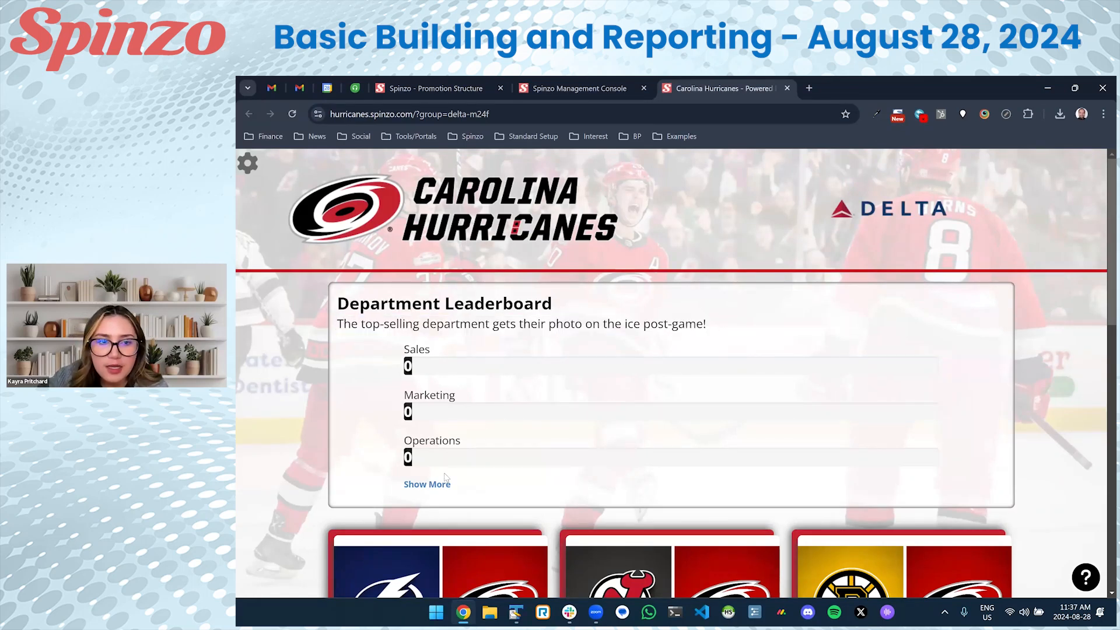
{"action": "left_click", "coordinate": [428, 485]}
{"action": "left_click", "coordinate": [428, 483]}
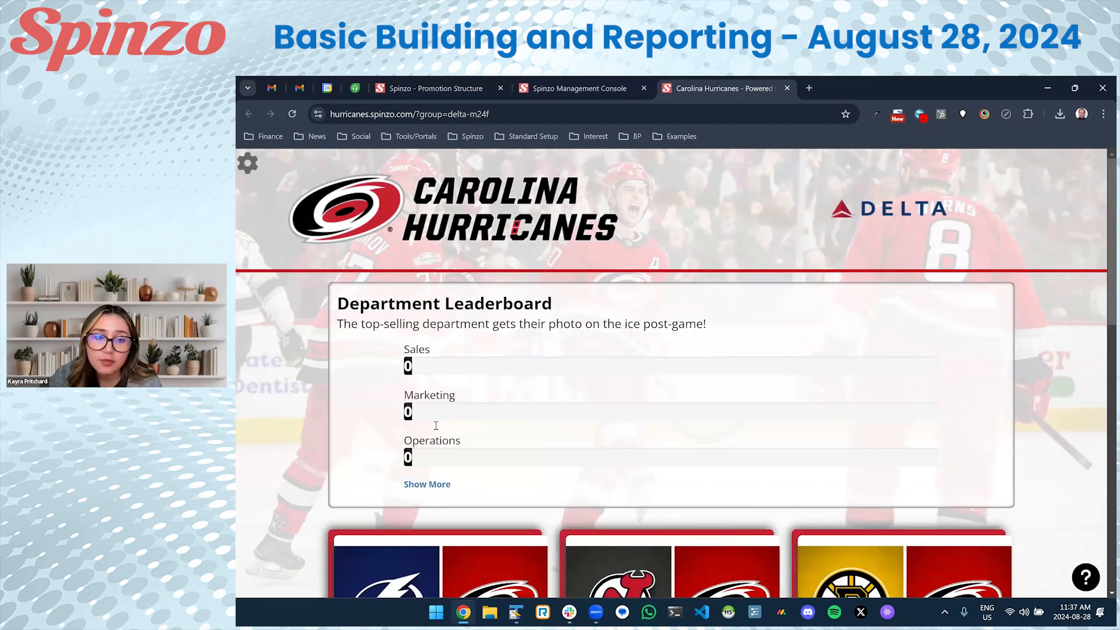
{"action": "scroll", "coordinate": [459, 433], "scroll_direction": "down", "scroll_amount": 2}
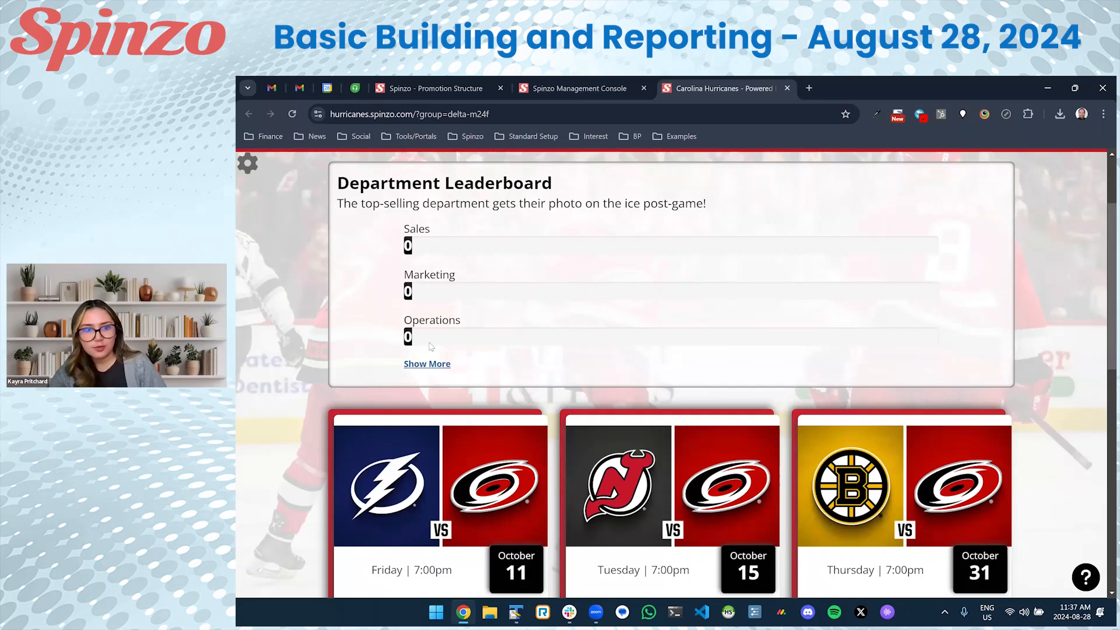
{"action": "scroll", "coordinate": [484, 338], "scroll_direction": "down", "scroll_amount": 3}
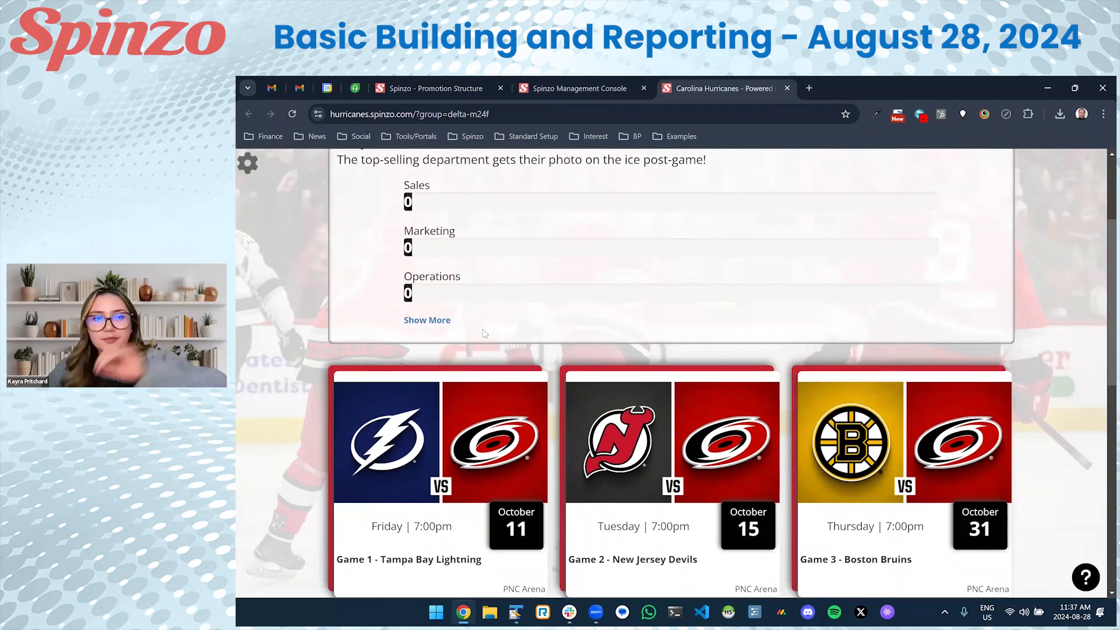
For Game 3 Boston Bruins, choose 2 Club Select North seats: Section 215, Row F, seats 4–5.
{"action": "left_click", "coordinate": [838, 325]}
{"action": "scroll", "coordinate": [816, 369], "scroll_direction": "down", "scroll_amount": 3}
{"action": "left_click", "coordinate": [827, 368]}
{"action": "scroll", "coordinate": [589, 350], "scroll_direction": "down", "scroll_amount": 1}
{"action": "left_click", "coordinate": [589, 278]}
{"action": "left_click", "coordinate": [583, 315]}
{"action": "scroll", "coordinate": [514, 368], "scroll_direction": "down", "scroll_amount": 3}
{"action": "scroll", "coordinate": [441, 389], "scroll_direction": "down", "scroll_amount": 3}
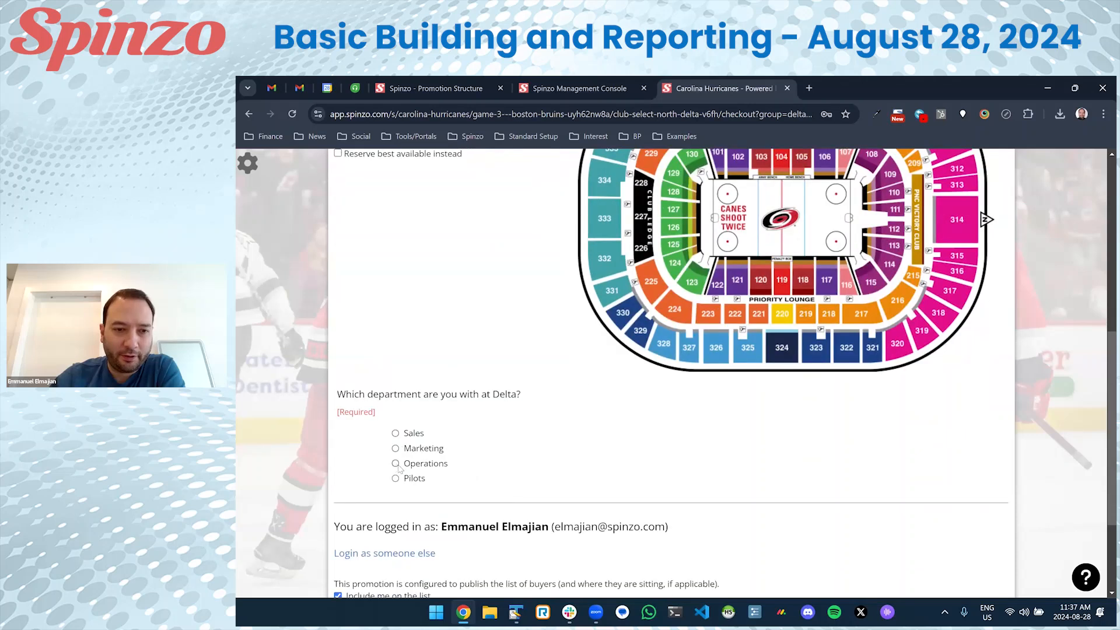
{"action": "scroll", "coordinate": [418, 407], "scroll_direction": "up", "scroll_amount": 2}
{"action": "left_click", "coordinate": [465, 251]}
{"action": "left_click", "coordinate": [421, 271]}
Point out the required department question at checkout, then return to the dashboard's Delta overview.
{"action": "scroll", "coordinate": [445, 266], "scroll_direction": "up", "scroll_amount": 4}
{"action": "scroll", "coordinate": [331, 297], "scroll_direction": "down", "scroll_amount": 8}
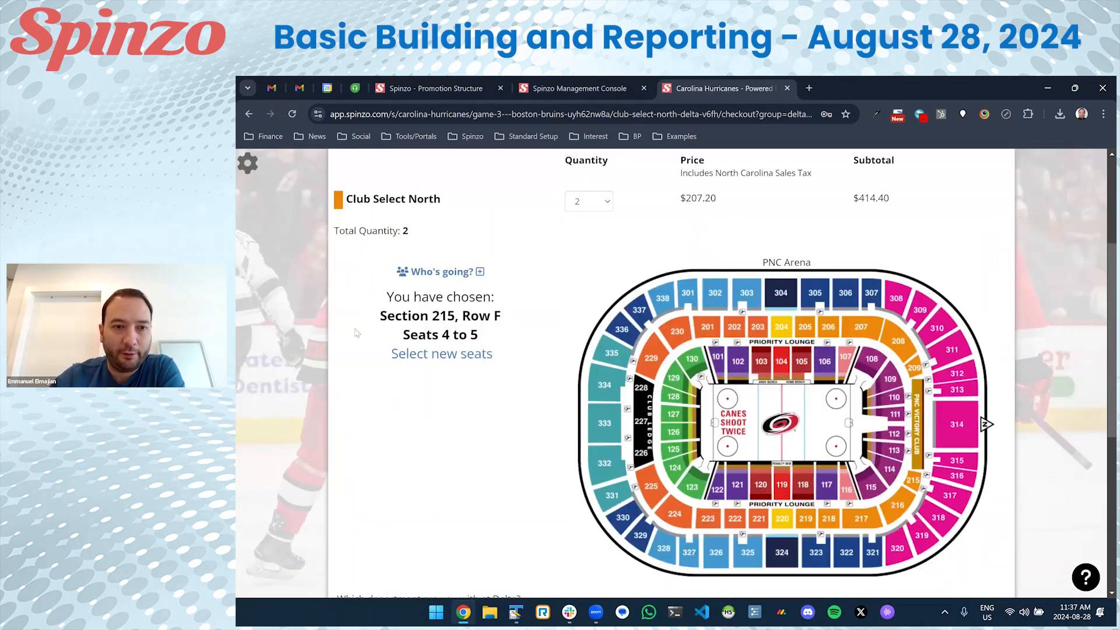
{"action": "left_click_drag", "start_coordinate": [330, 296], "coordinate": [533, 287]}
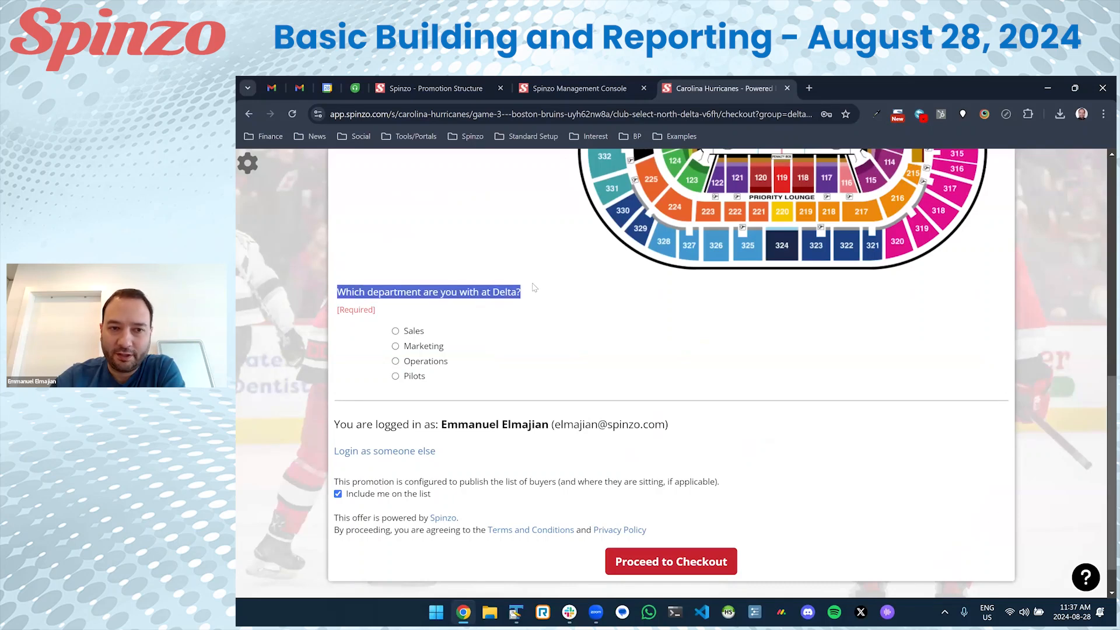
{"action": "left_click", "coordinate": [497, 304]}
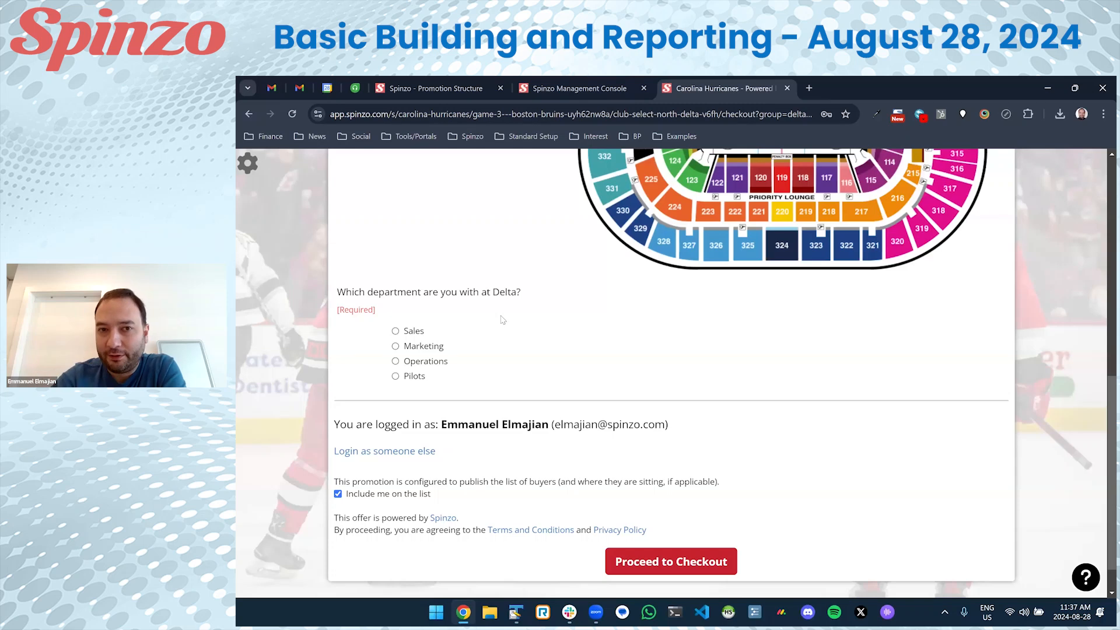
{"action": "key", "text": "alt+Left"}
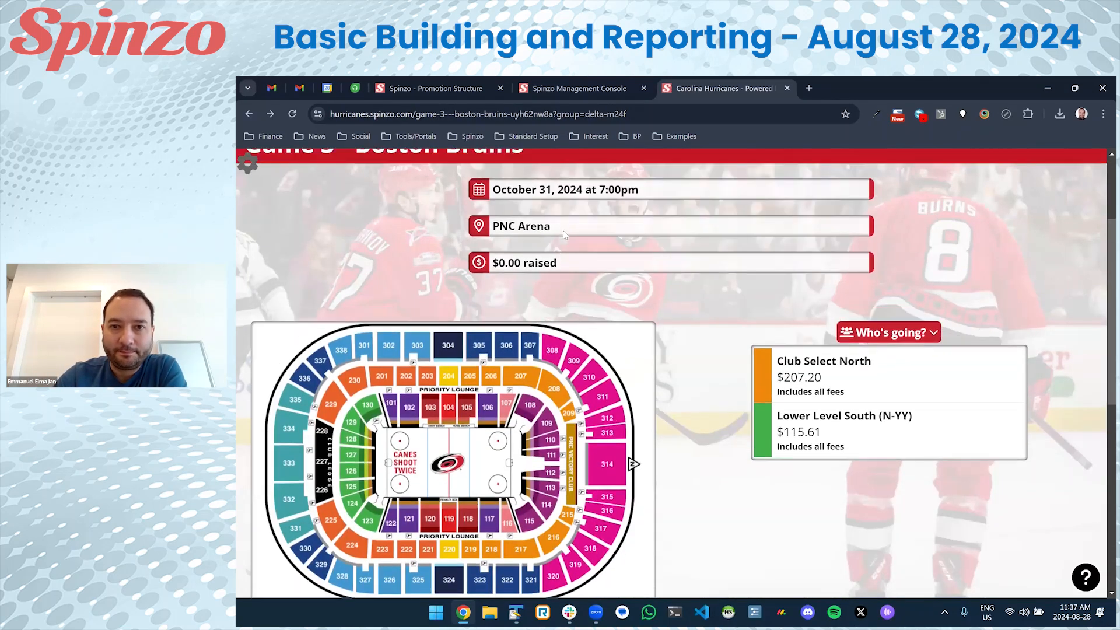
{"action": "key", "text": "alt+Left"}
{"action": "left_click", "coordinate": [569, 88]}
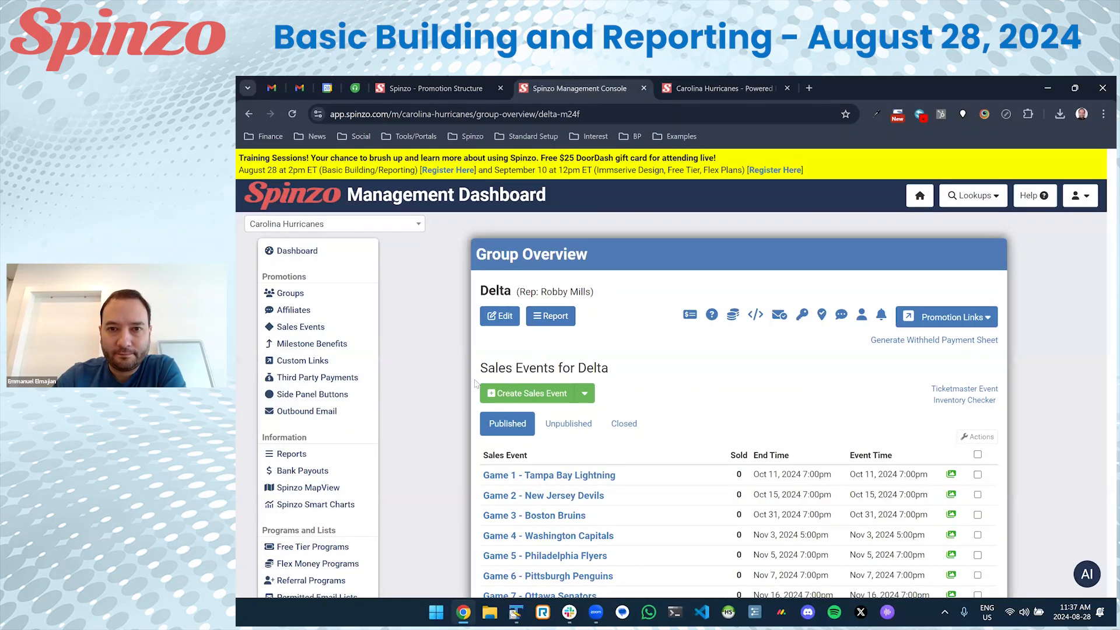
Open the Game 1 - Tampa Bay Lightning sales event and scroll to its Delta group offers.
{"action": "scroll", "coordinate": [448, 391], "scroll_direction": "down", "scroll_amount": 2}
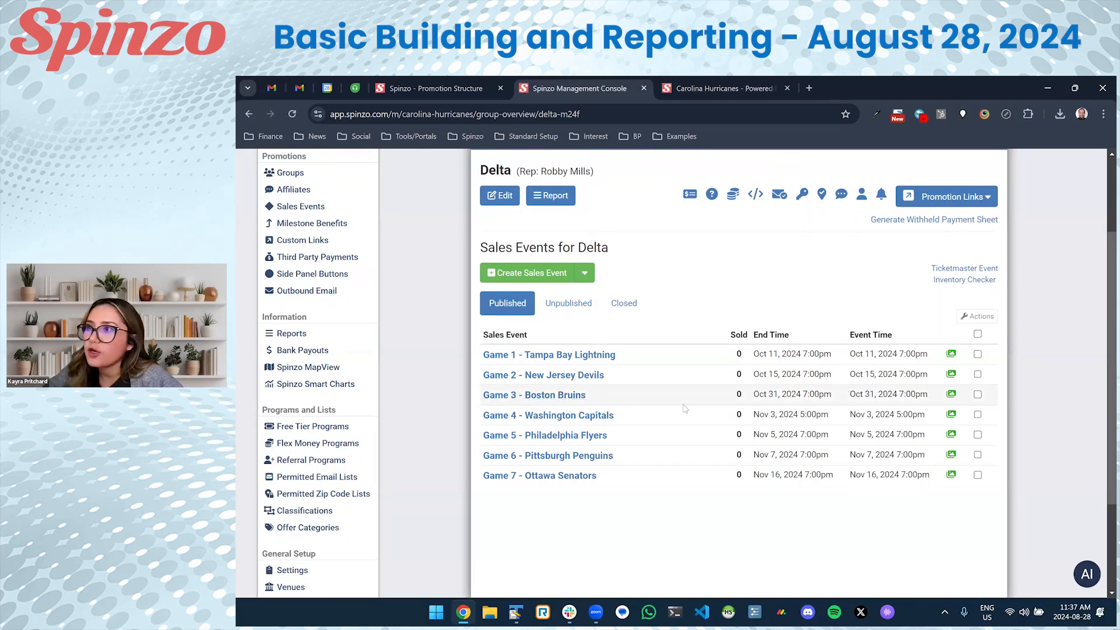
{"action": "left_click", "coordinate": [599, 355]}
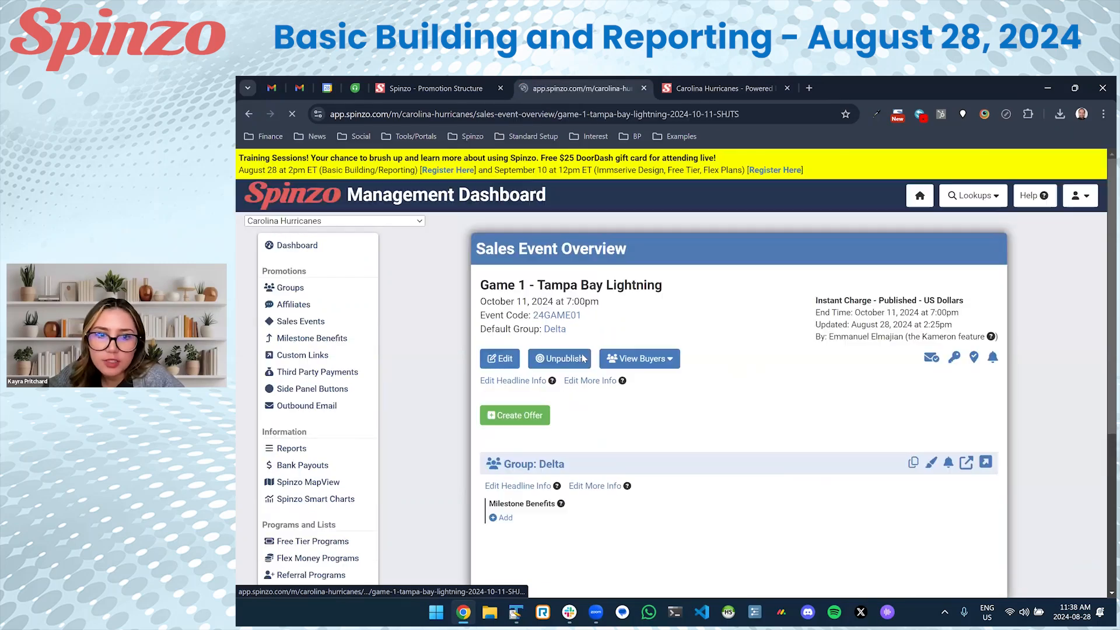
{"action": "scroll", "coordinate": [615, 339], "scroll_direction": "down", "scroll_amount": 1}
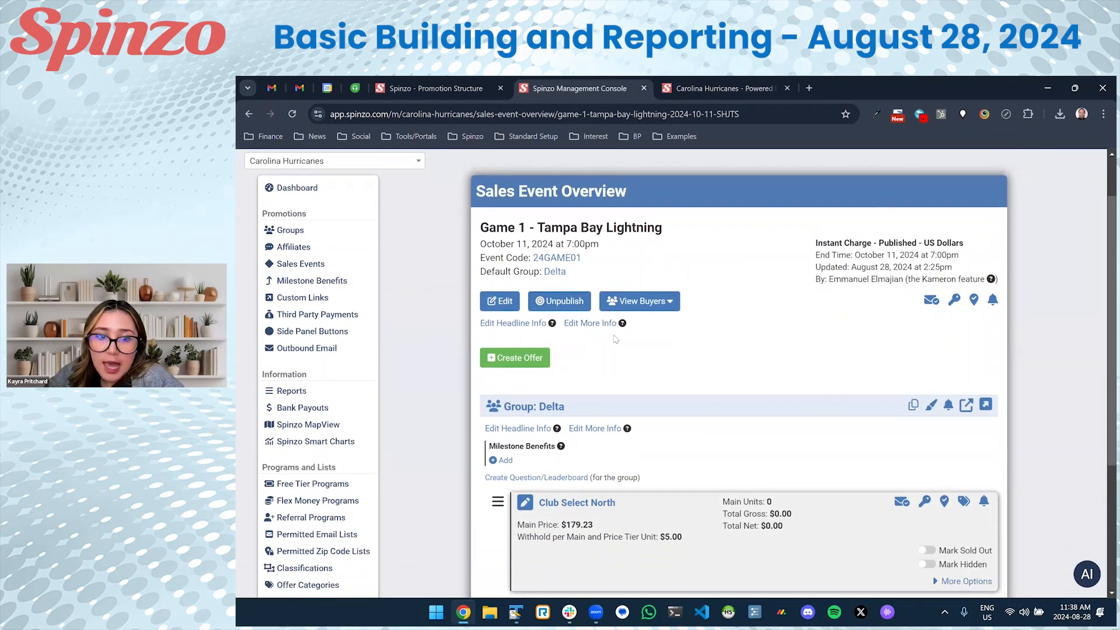
{"action": "scroll", "coordinate": [615, 339], "scroll_direction": "down", "scroll_amount": 2}
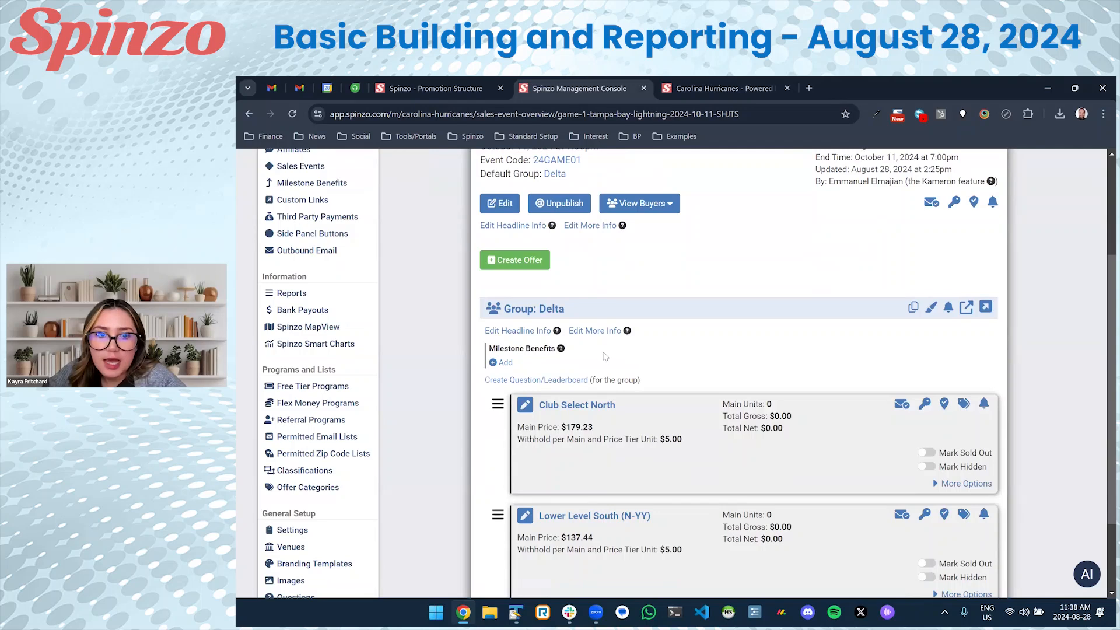
Create a Delta question 'Are you interested in participating in the pre-game chalk-talk' with Yes and No answers.
{"action": "left_click", "coordinate": [516, 382]}
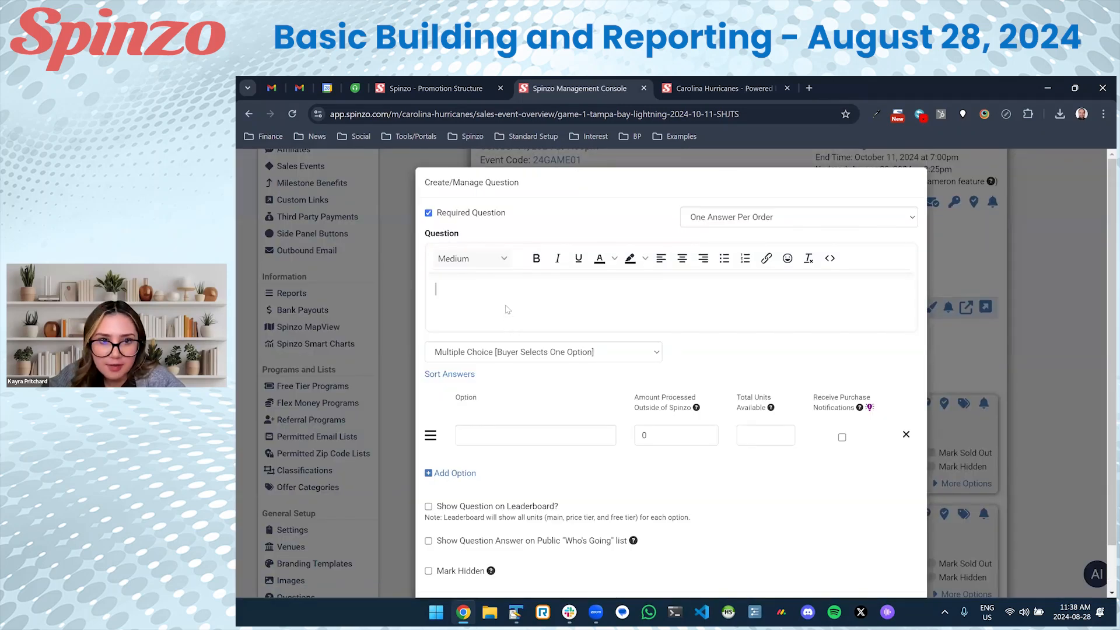
{"action": "type", "text": "Are you intere"}
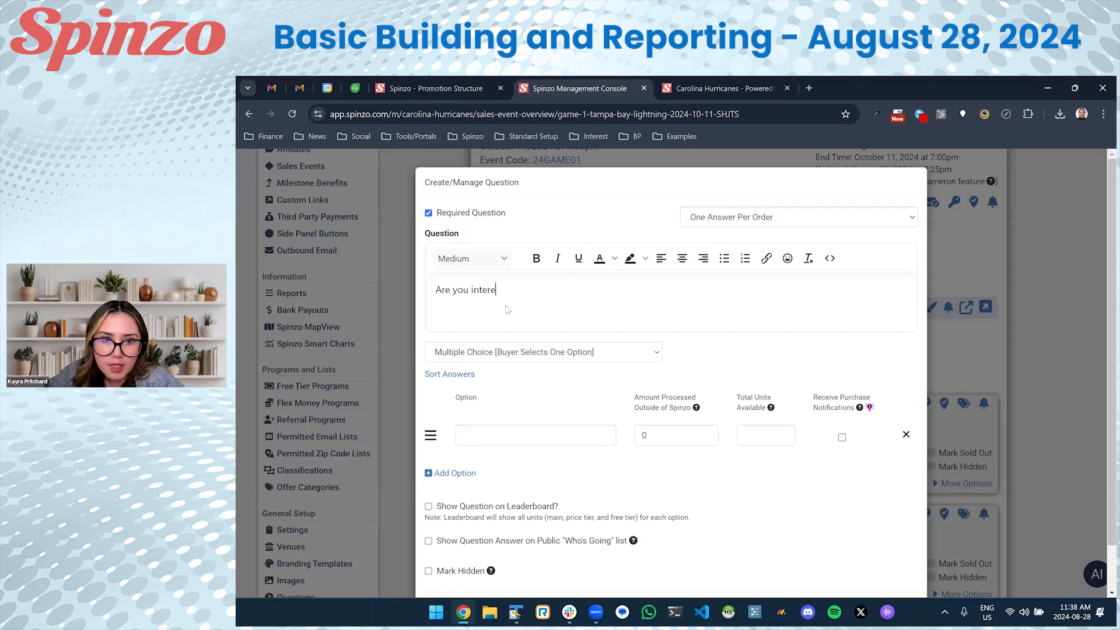
{"action": "type", "text": "sted in participating in the p"}
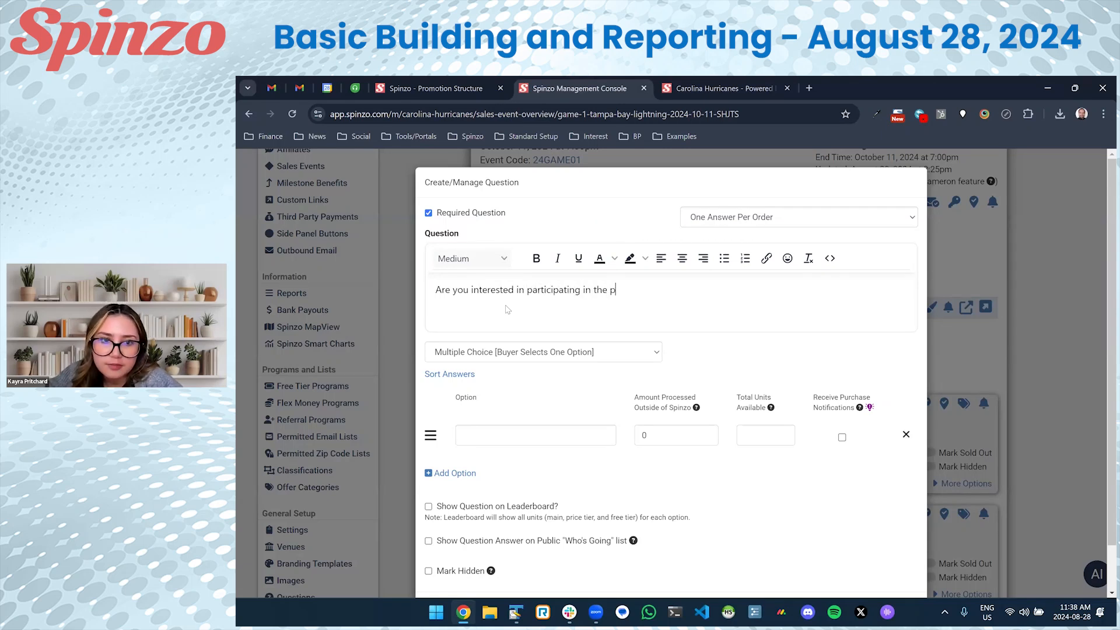
{"action": "type", "text": "re-game chalk-talk?"}
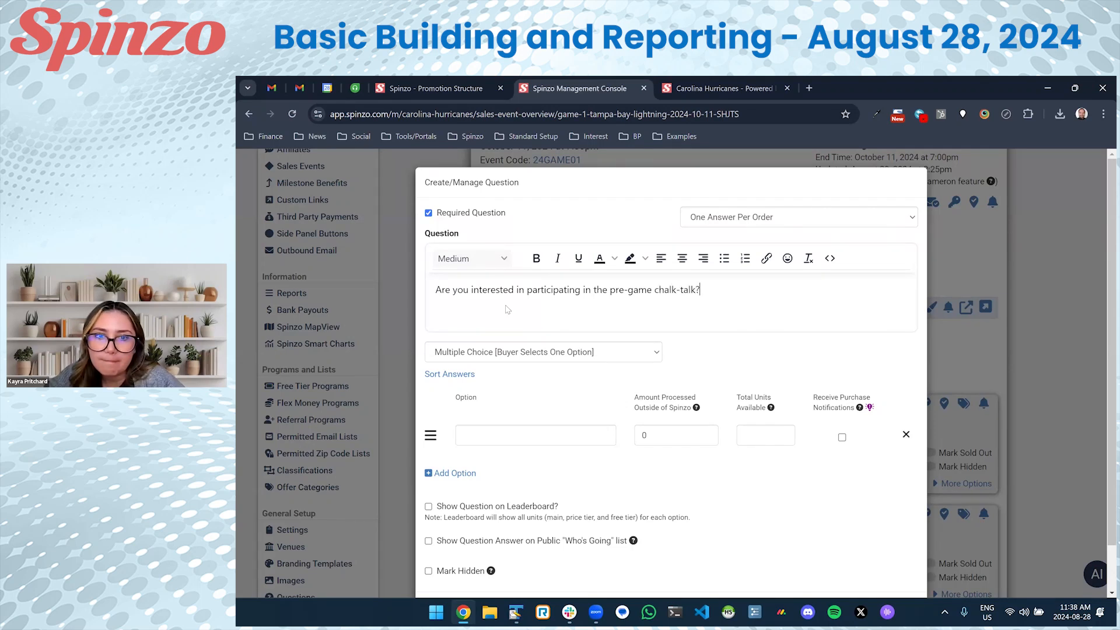
{"action": "left_click", "coordinate": [453, 473]}
{"action": "left_click", "coordinate": [497, 439]}
{"action": "left_click", "coordinate": [496, 474]}
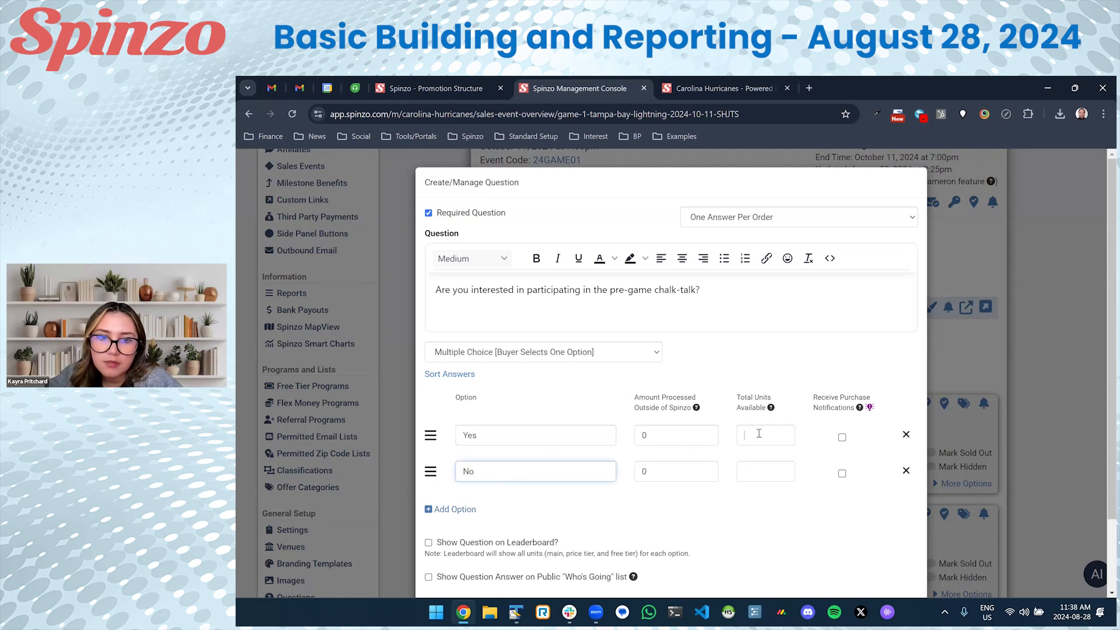
Limit the Yes answer to 50 available units and save the question.
{"action": "left_click_drag", "start_coordinate": [738, 398], "coordinate": [771, 408]}
{"action": "left_click", "coordinate": [791, 391]}
{"action": "left_click", "coordinate": [780, 435]}
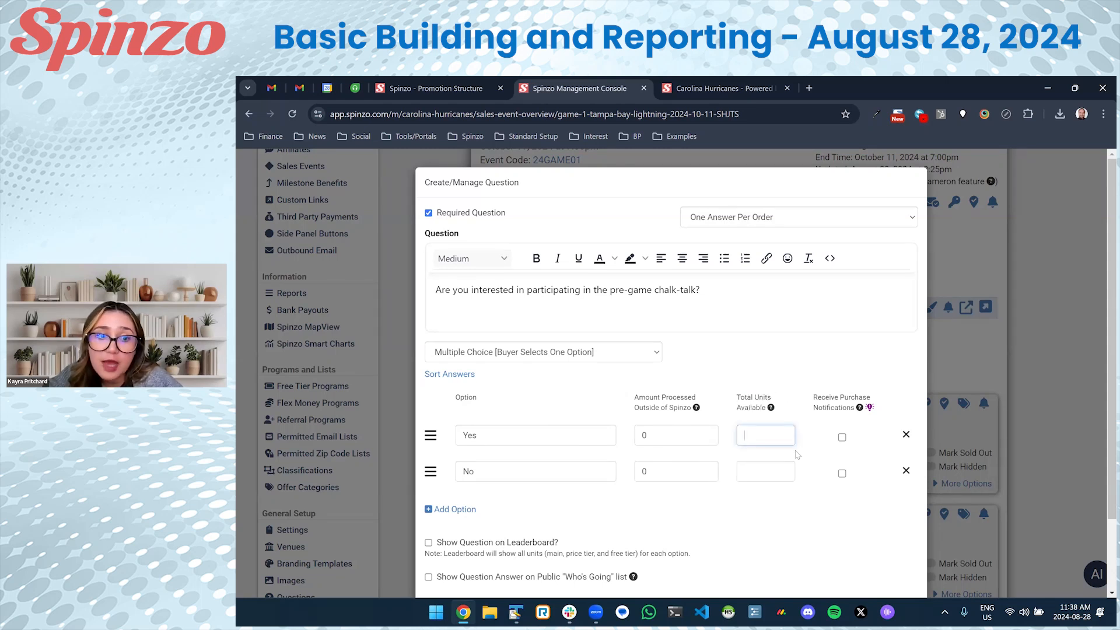
{"action": "scroll", "coordinate": [795, 456], "scroll_direction": "down", "scroll_amount": 2}
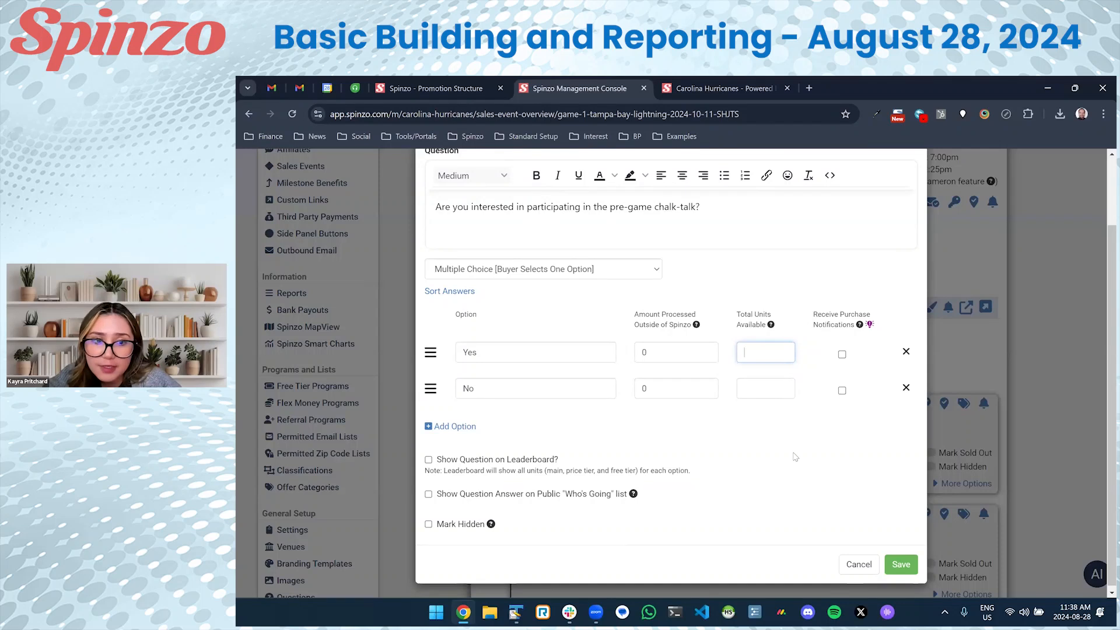
{"action": "type", "text": "50"}
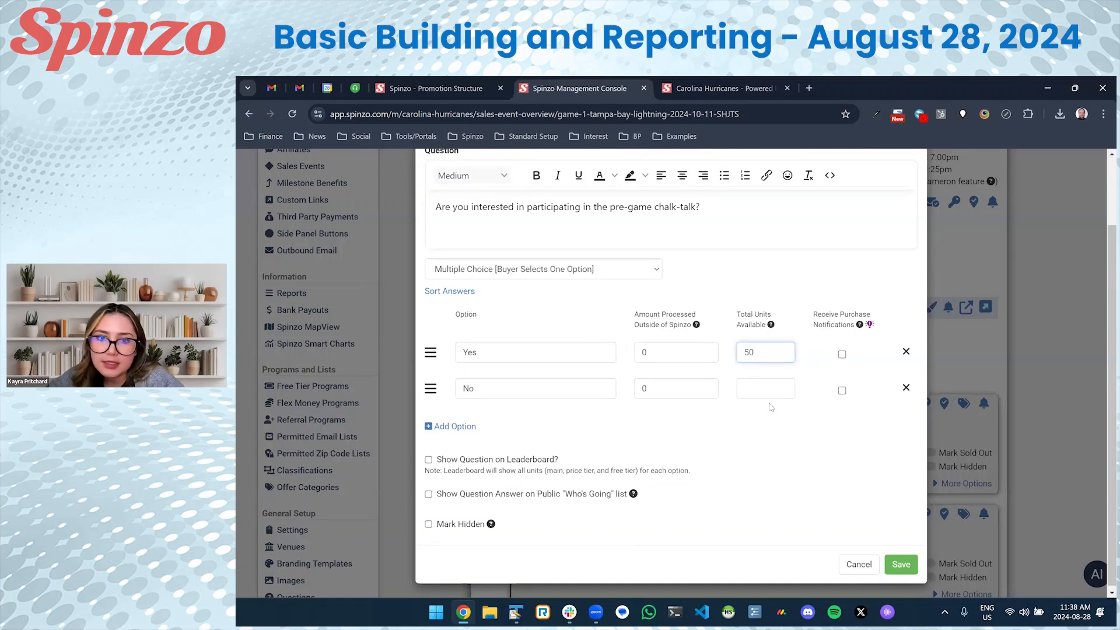
{"action": "left_click_drag", "start_coordinate": [782, 350], "coordinate": [719, 349]}
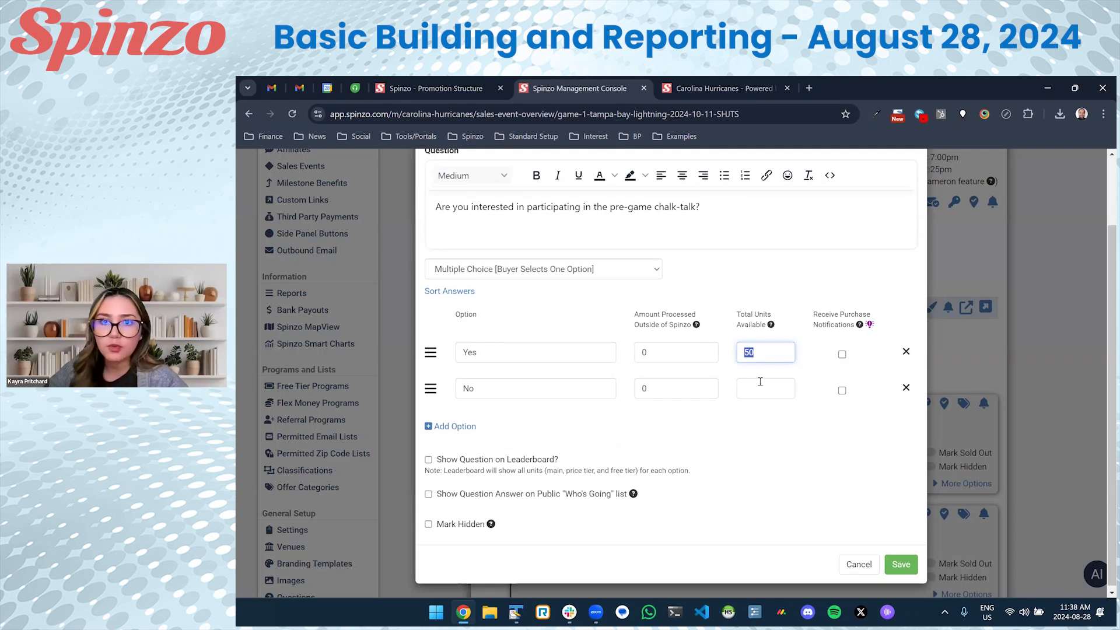
{"action": "left_click", "coordinate": [766, 411]}
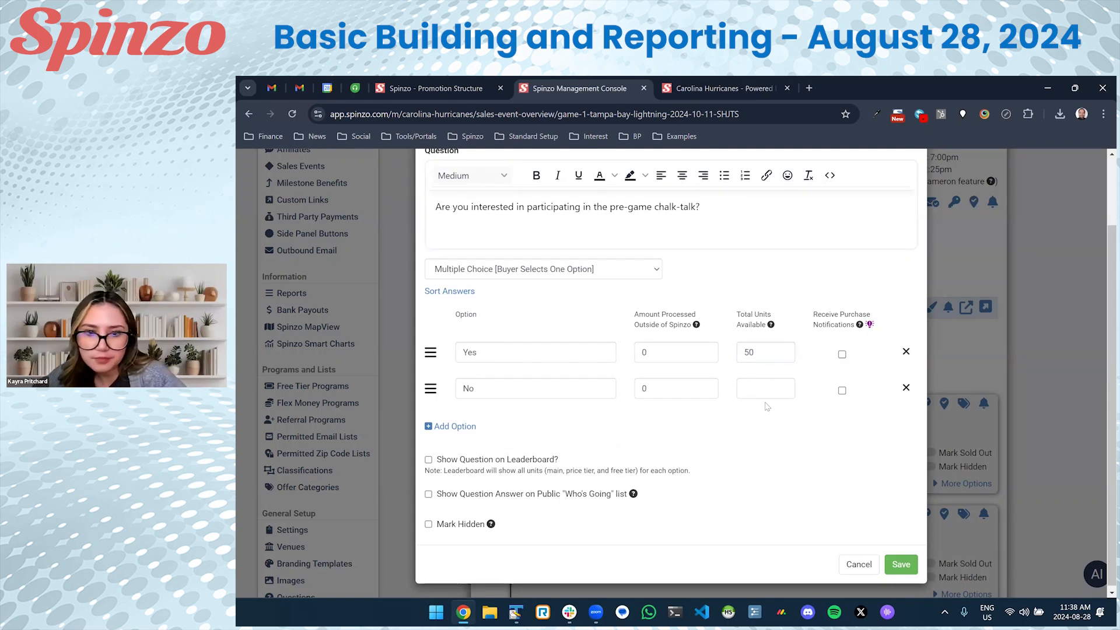
{"action": "scroll", "coordinate": [731, 385], "scroll_direction": "down", "scroll_amount": 1}
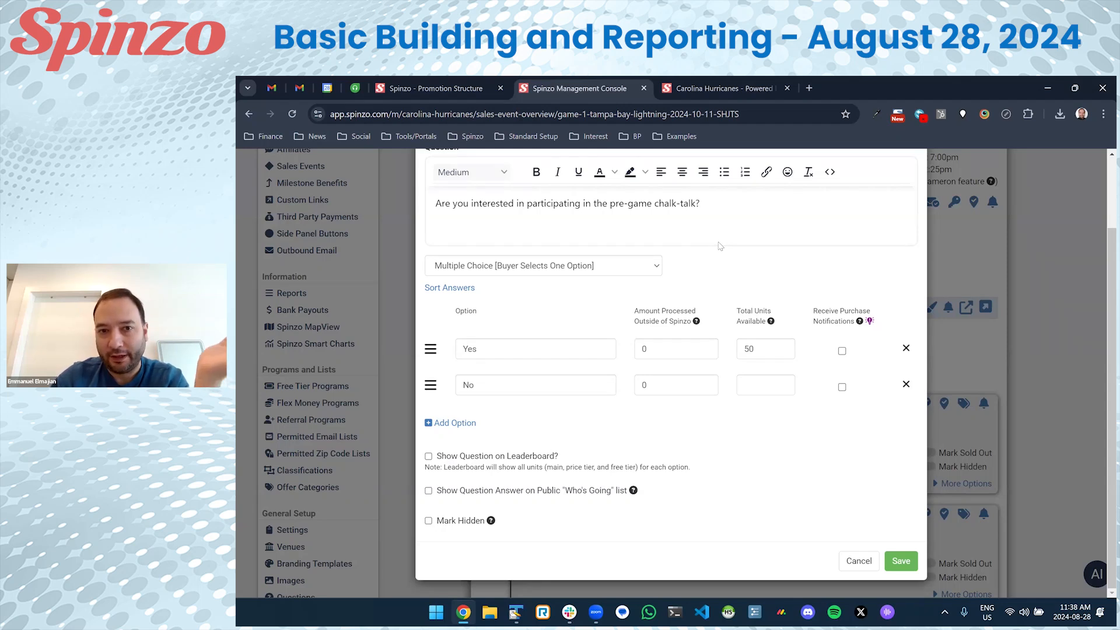
{"action": "double_click", "coordinate": [752, 349]}
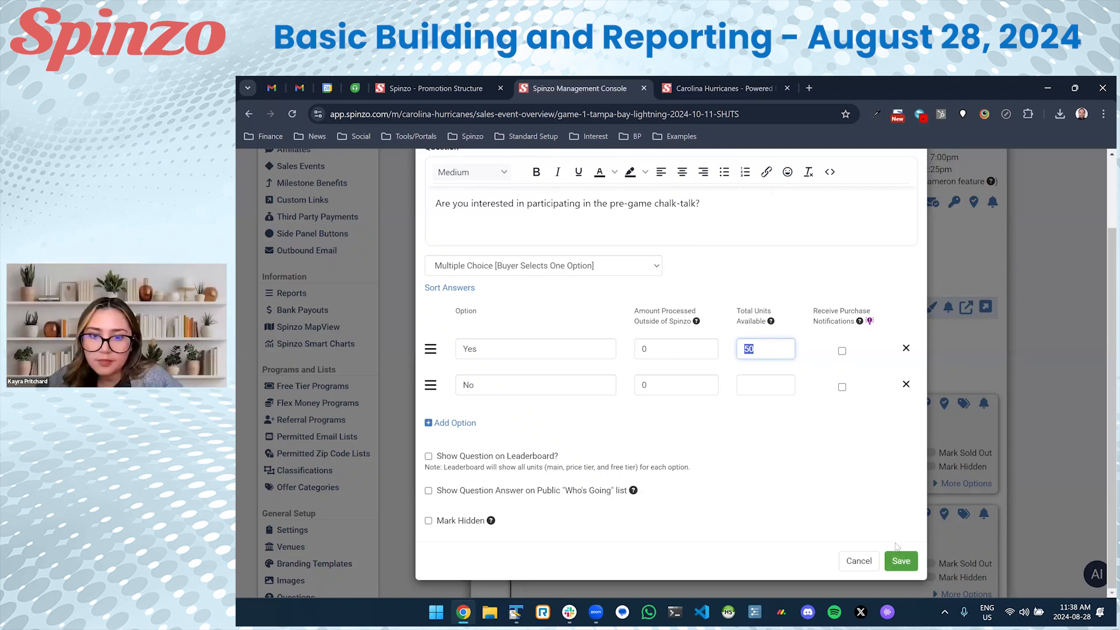
{"action": "left_click", "coordinate": [900, 560]}
Scroll up to the confirmation that the chalk-talk question was created under Game 1's Delta group.
{"action": "scroll", "coordinate": [792, 461], "scroll_direction": "down", "scroll_amount": 5}
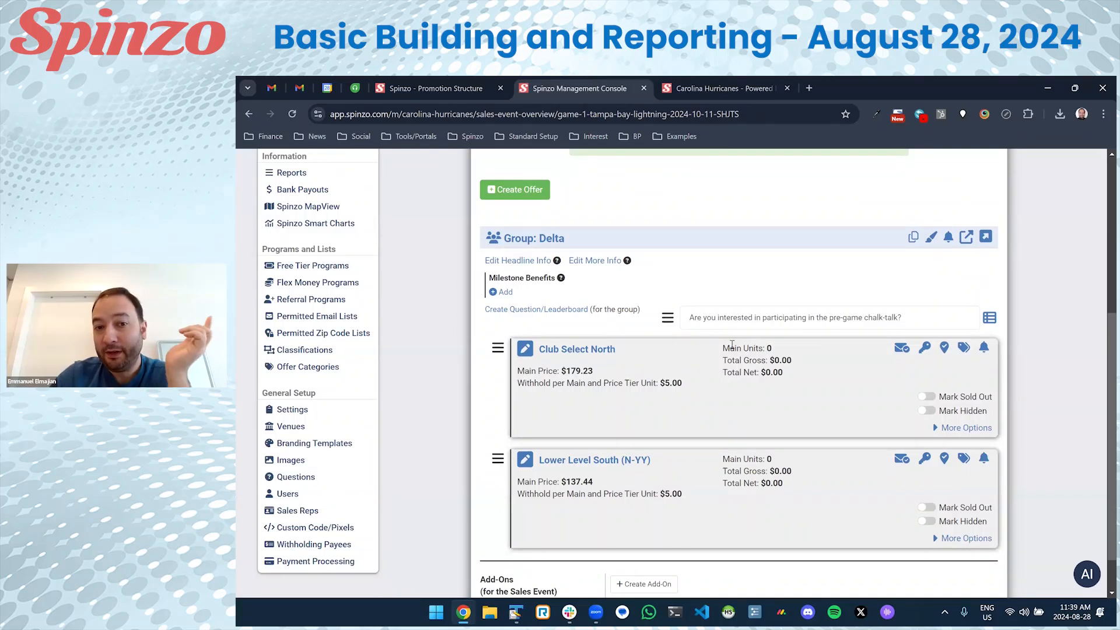
{"action": "scroll", "coordinate": [754, 369], "scroll_direction": "up", "scroll_amount": 2}
{"action": "scroll", "coordinate": [657, 302], "scroll_direction": "up", "scroll_amount": 2}
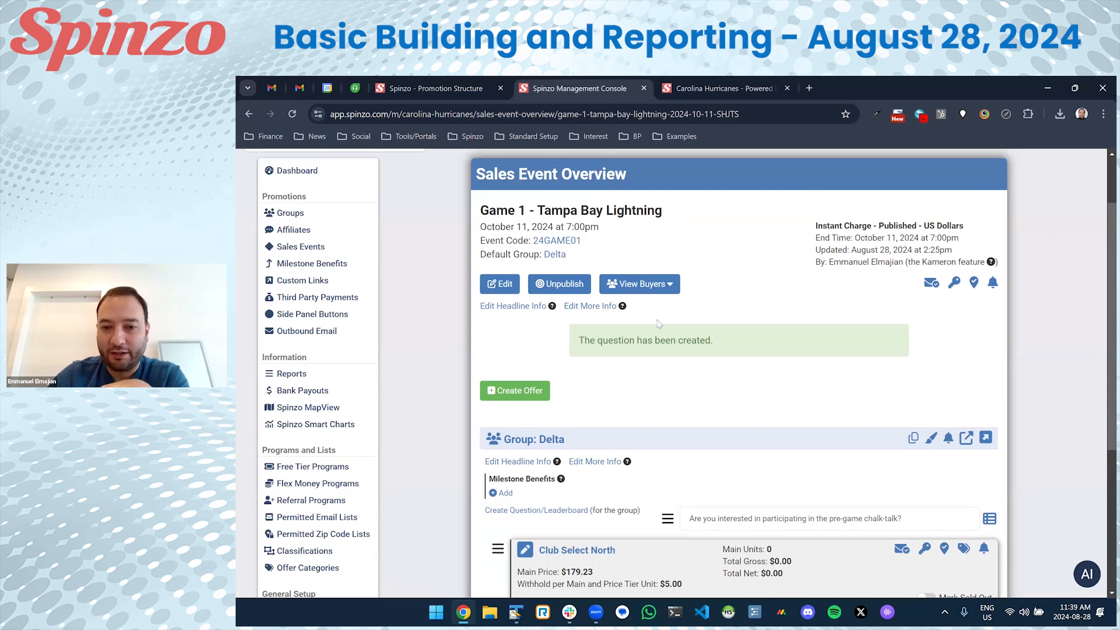
Rename Game 1 to 'Game 1 - Tampa Bay Lightning (Includes pre-game chalk-talk, while supplies last)'.
{"action": "left_click", "coordinate": [495, 289]}
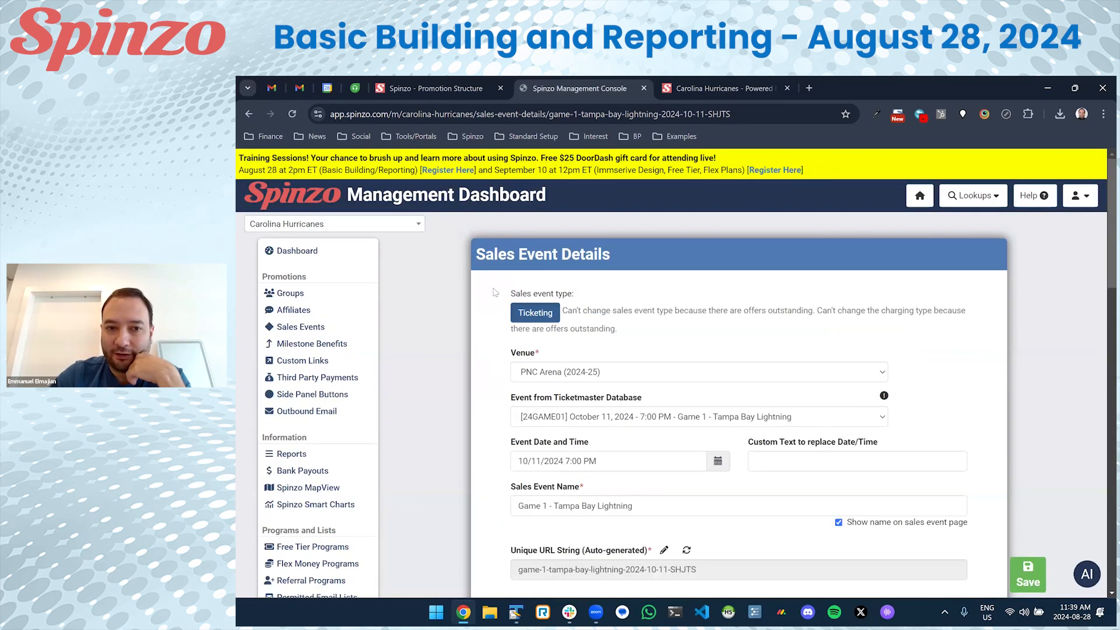
{"action": "scroll", "coordinate": [495, 292], "scroll_direction": "down", "scroll_amount": 3}
{"action": "left_click", "coordinate": [657, 353]}
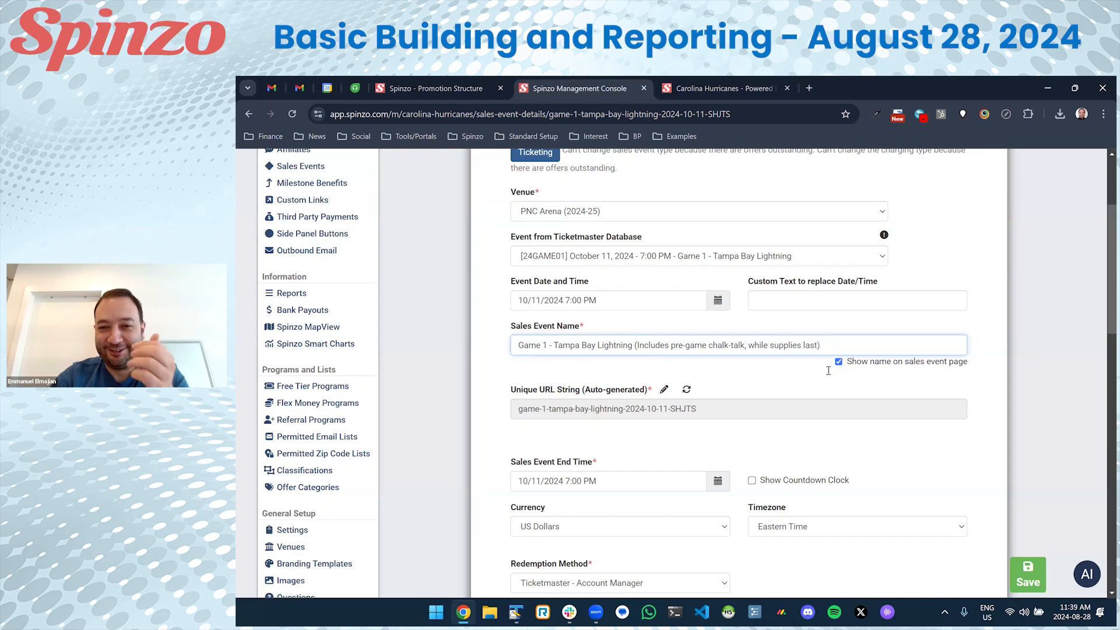
{"action": "left_click", "coordinate": [1027, 574]}
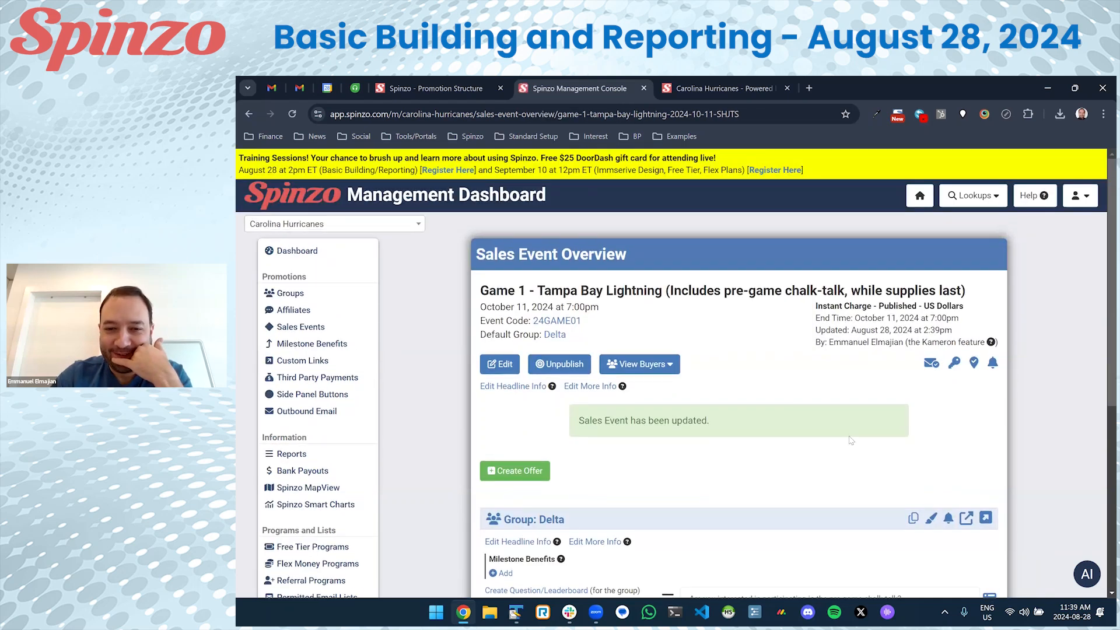
{"action": "scroll", "coordinate": [557, 330], "scroll_direction": "down", "scroll_amount": 3}
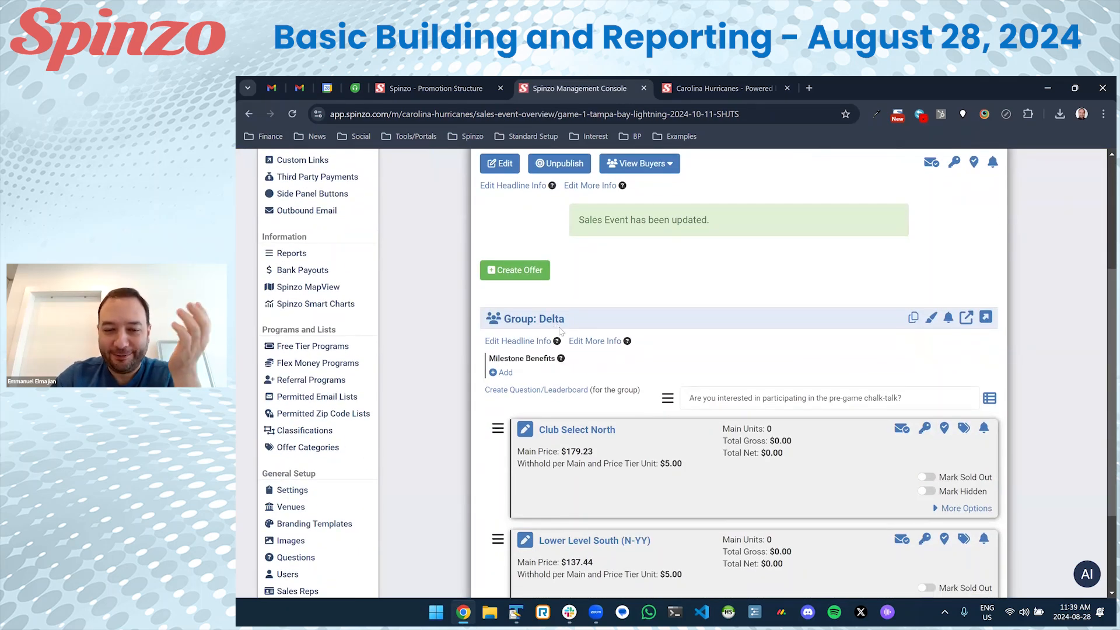
{"action": "left_click", "coordinate": [554, 324]}
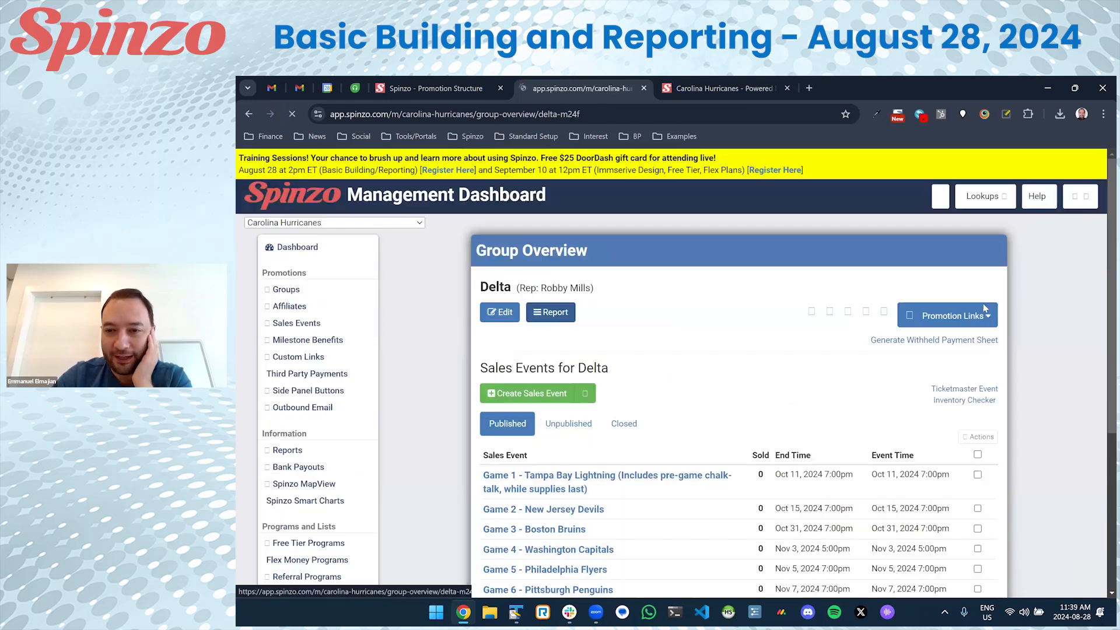
Open Delta's public promotion page and view the Game 1 Club Select North checkout questions.
{"action": "left_click", "coordinate": [947, 316]}
{"action": "left_click", "coordinate": [945, 343]}
{"action": "scroll", "coordinate": [444, 402], "scroll_direction": "down", "scroll_amount": 5}
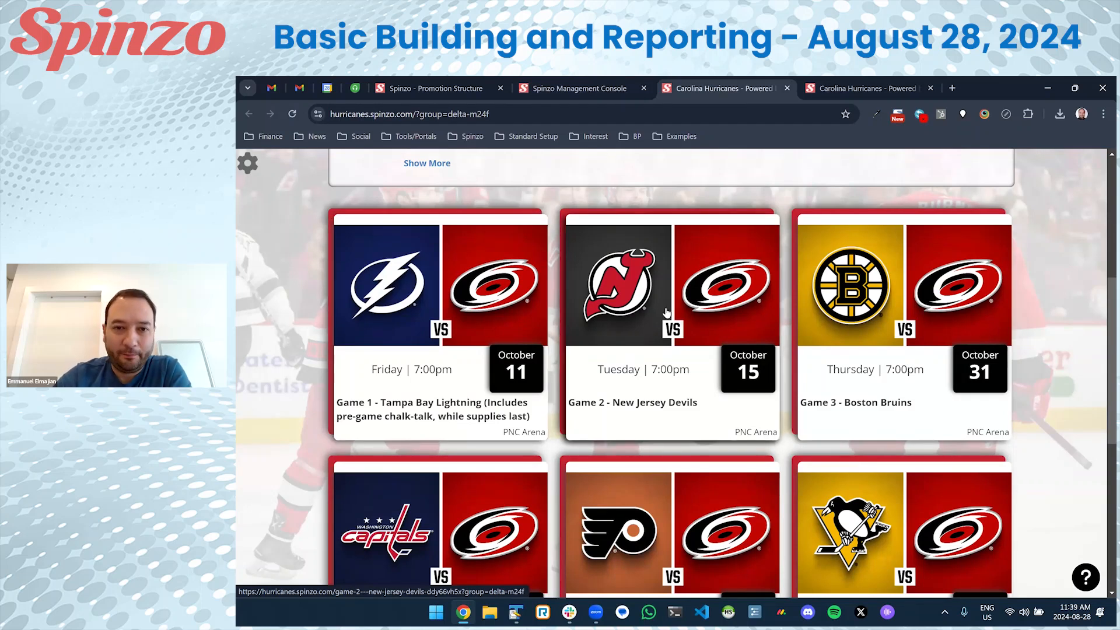
{"action": "left_click", "coordinate": [434, 378]}
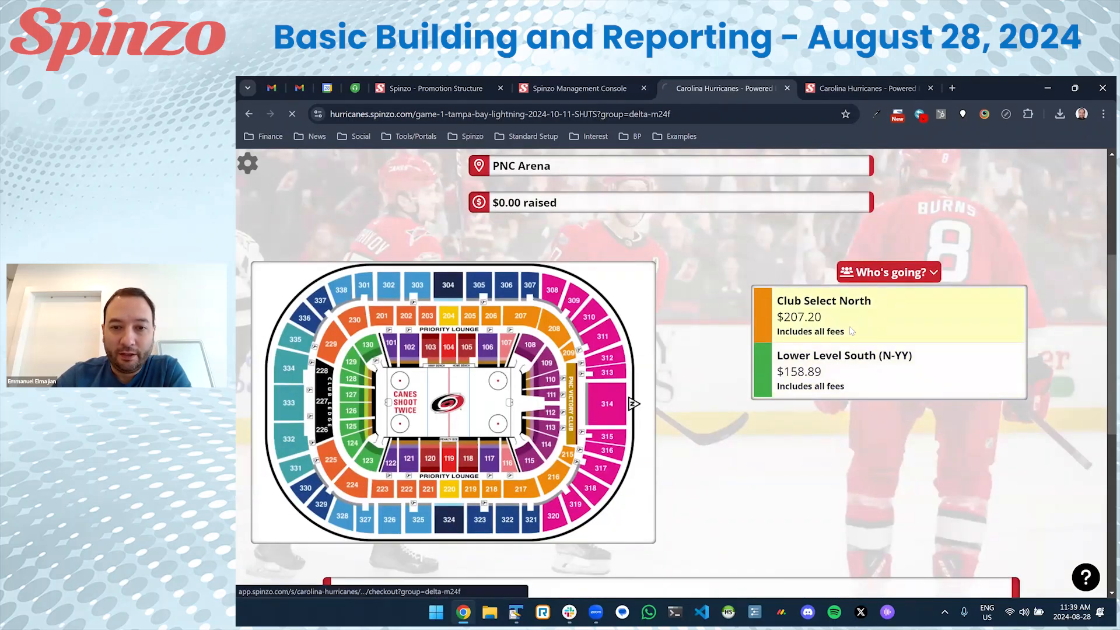
{"action": "left_click", "coordinate": [851, 330]}
{"action": "scroll", "coordinate": [584, 330], "scroll_direction": "down", "scroll_amount": 8}
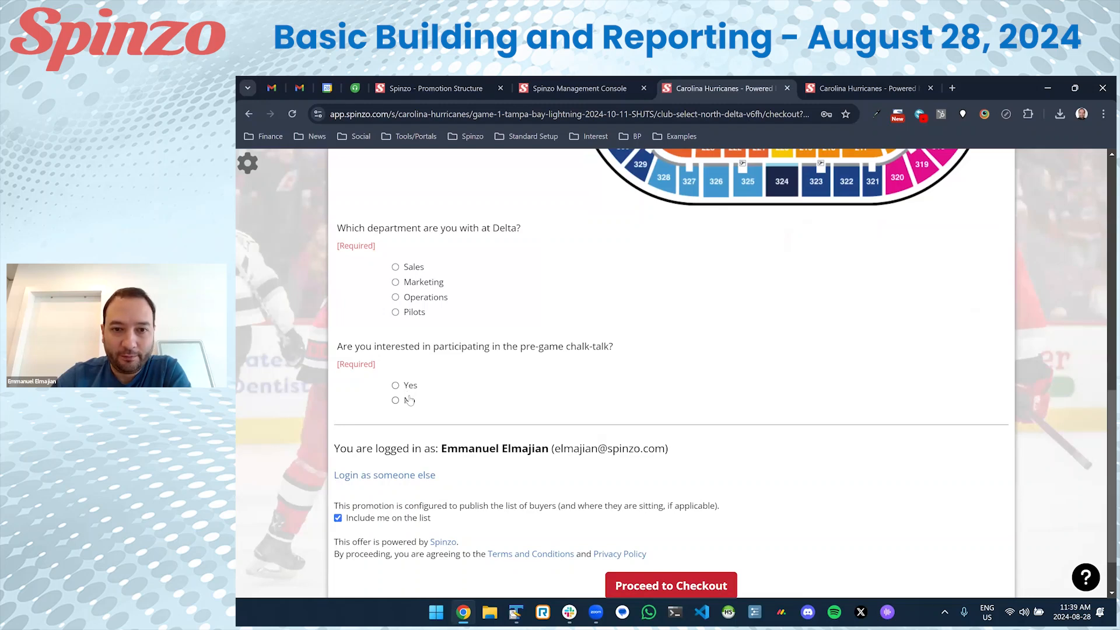
Check that Game 5's Club Select North checkout shows only the Delta department question, then show Promotion Structure.
{"action": "key", "text": "alt+Left"}
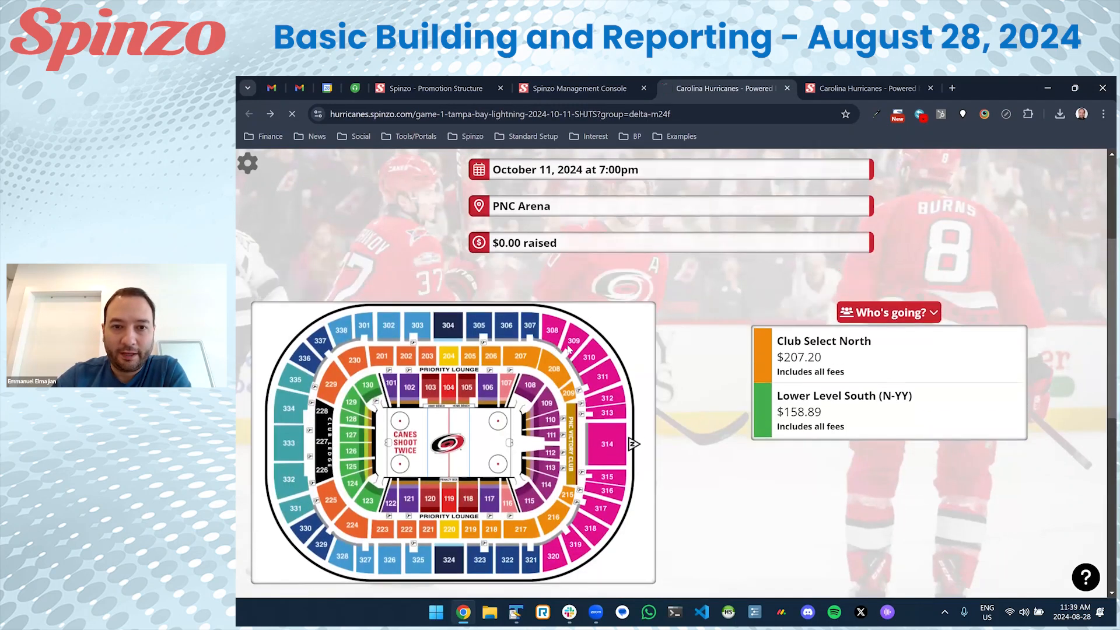
{"action": "key", "text": "alt+Left"}
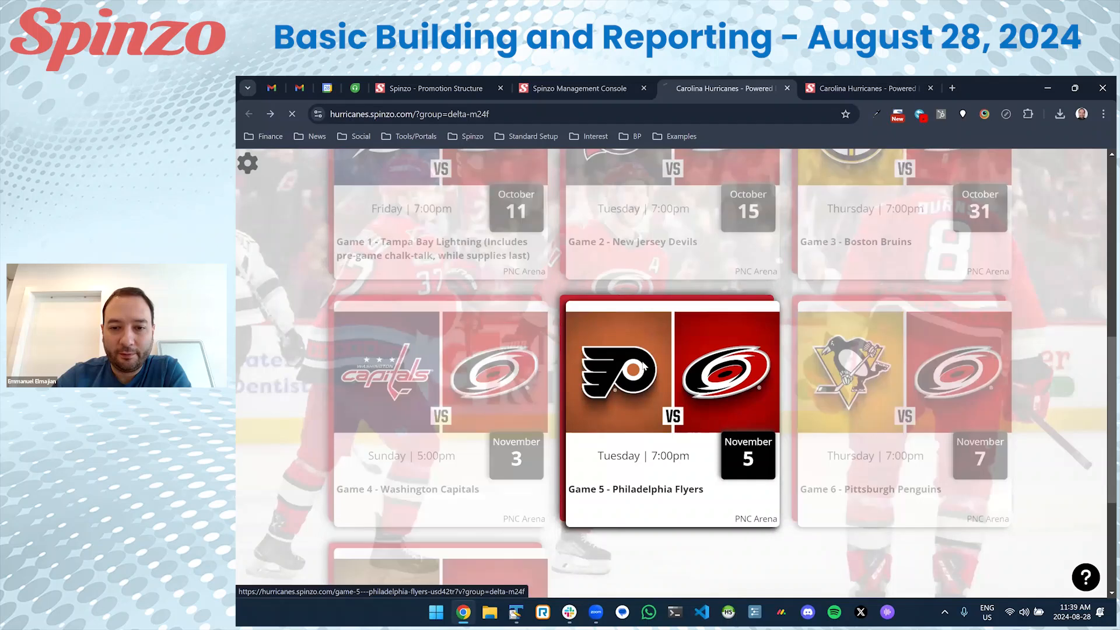
{"action": "left_click", "coordinate": [644, 366]}
{"action": "left_click", "coordinate": [528, 361]}
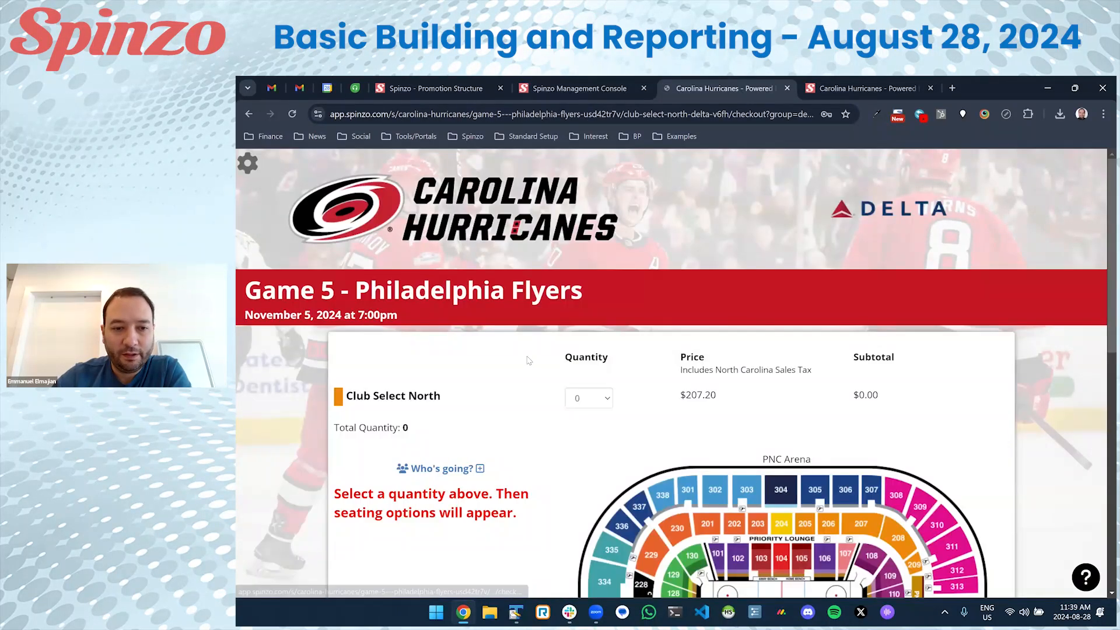
{"action": "scroll", "coordinate": [528, 360], "scroll_direction": "down", "scroll_amount": 10}
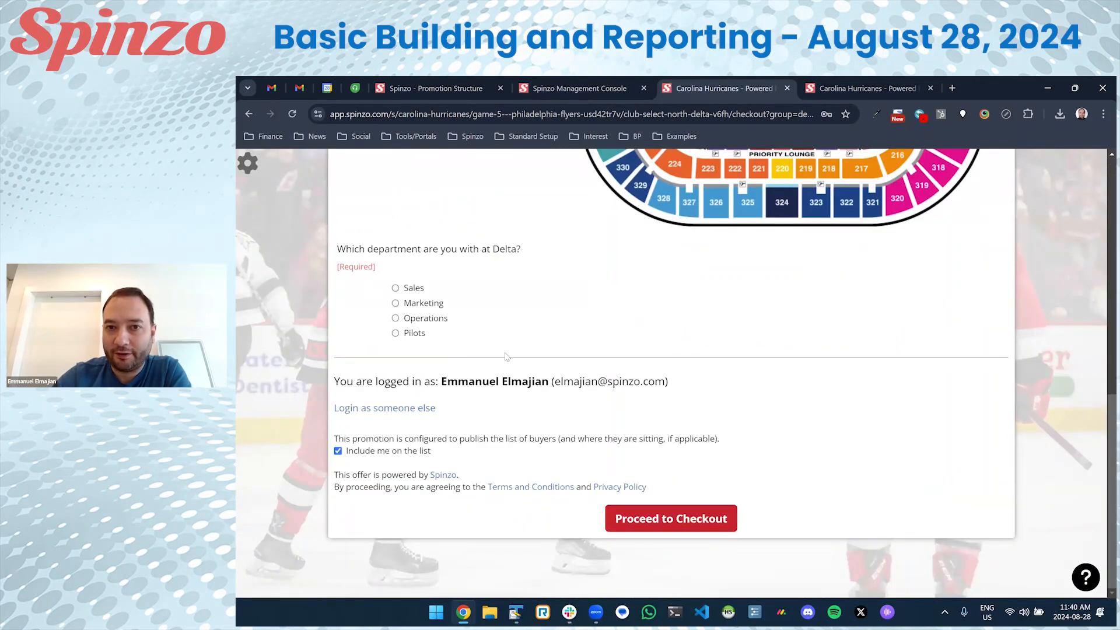
{"action": "scroll", "coordinate": [513, 356], "scroll_direction": "up", "scroll_amount": 1}
{"action": "key", "text": "alt+Left"}
{"action": "left_click", "coordinate": [436, 87]}
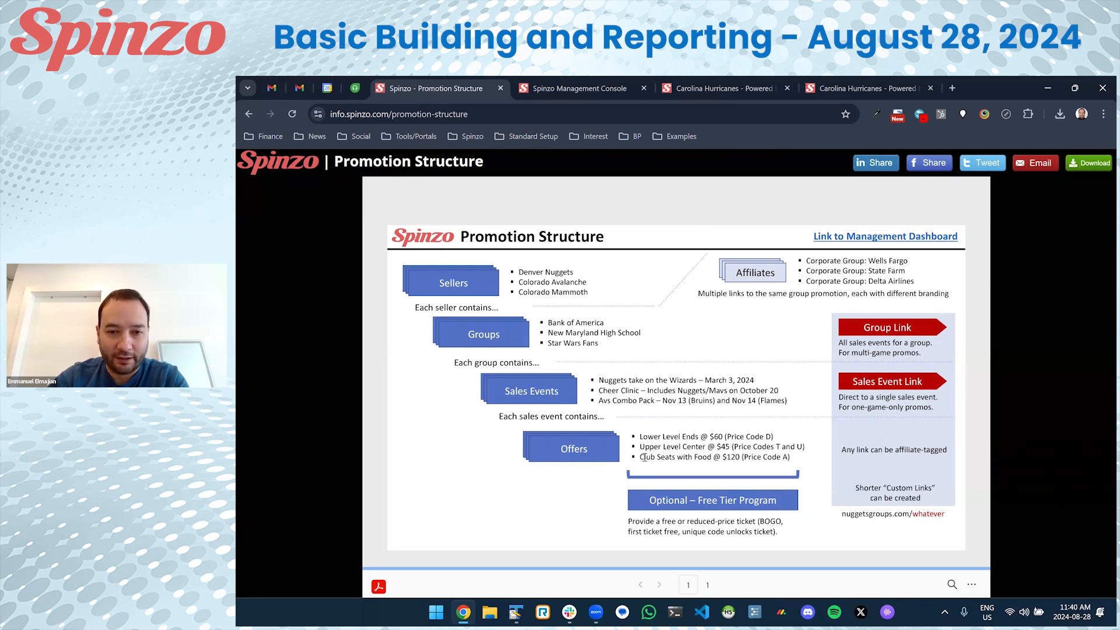
Return to the management console and review Delta's group overview with its seven published games.
{"action": "left_click", "coordinate": [605, 77]}
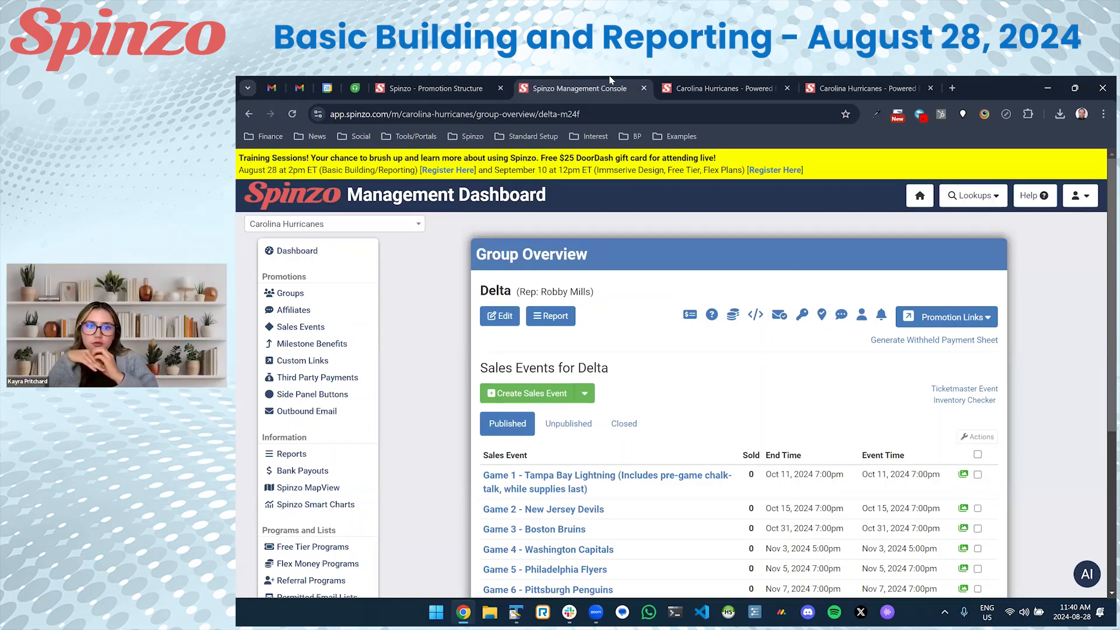
{"action": "scroll", "coordinate": [543, 317], "scroll_direction": "down", "scroll_amount": 2}
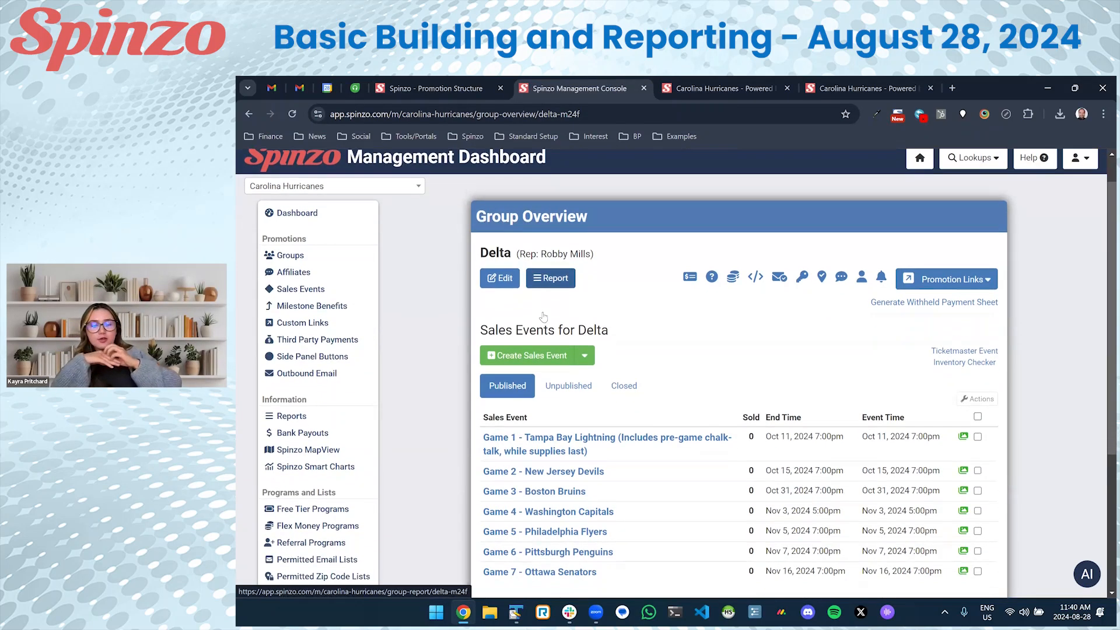
{"action": "scroll", "coordinate": [543, 316], "scroll_direction": "down", "scroll_amount": 1}
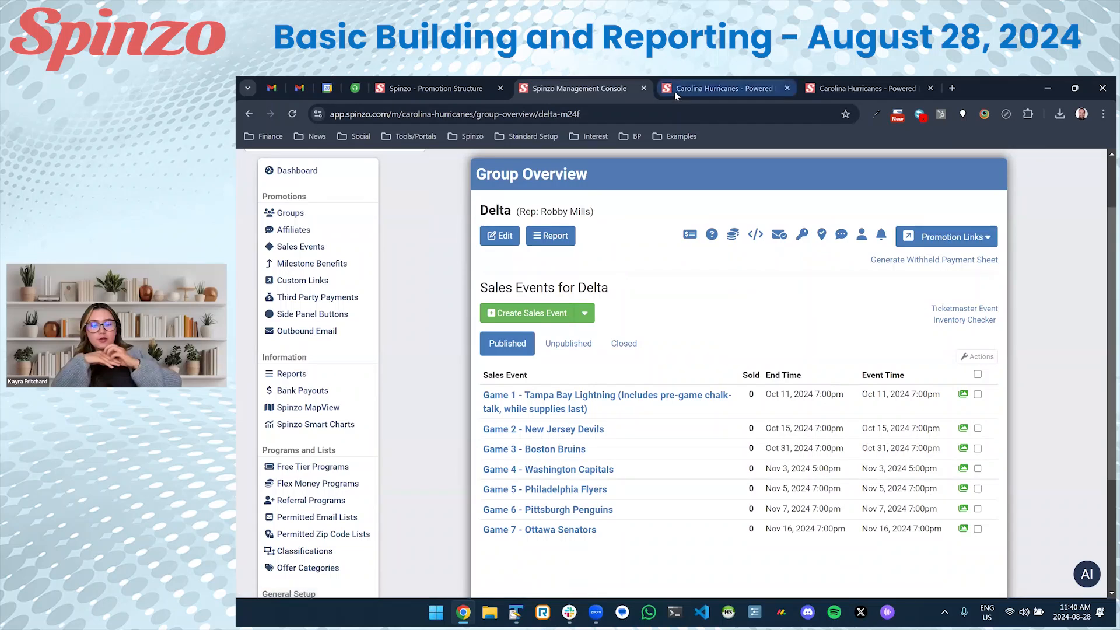
{"action": "left_click", "coordinate": [610, 88]}
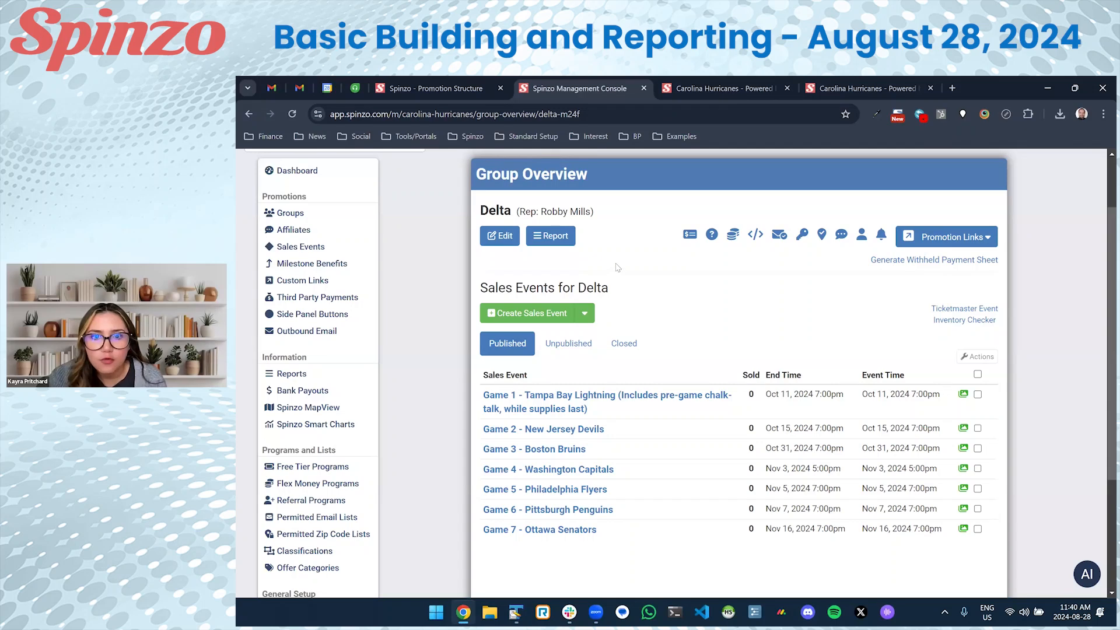
{"action": "left_click", "coordinate": [784, 238]}
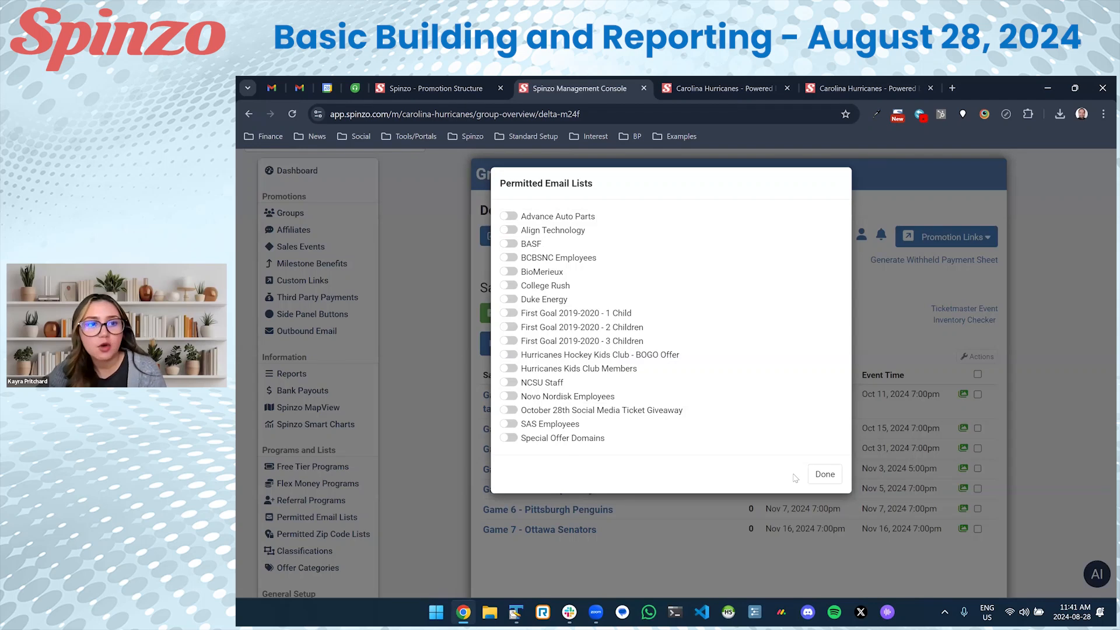
{"action": "left_click", "coordinate": [822, 474]}
{"action": "scroll", "coordinate": [366, 401], "scroll_direction": "down", "scroll_amount": 1}
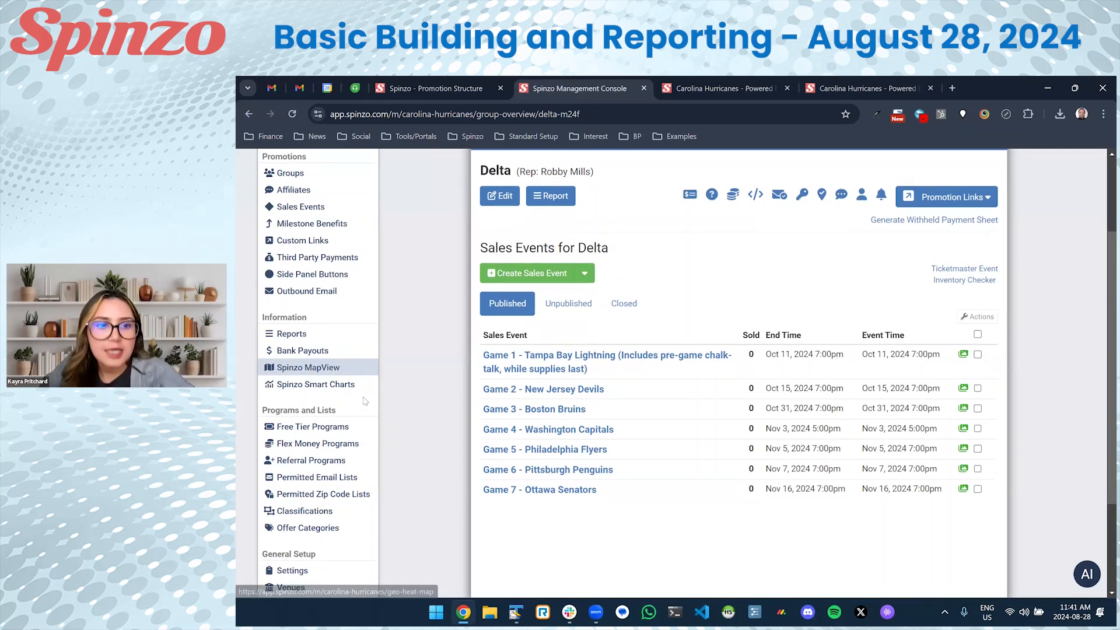
Create a permitted email list named 'Delta Employees' with email domain delta.com and save it.
{"action": "left_click", "coordinate": [344, 482]}
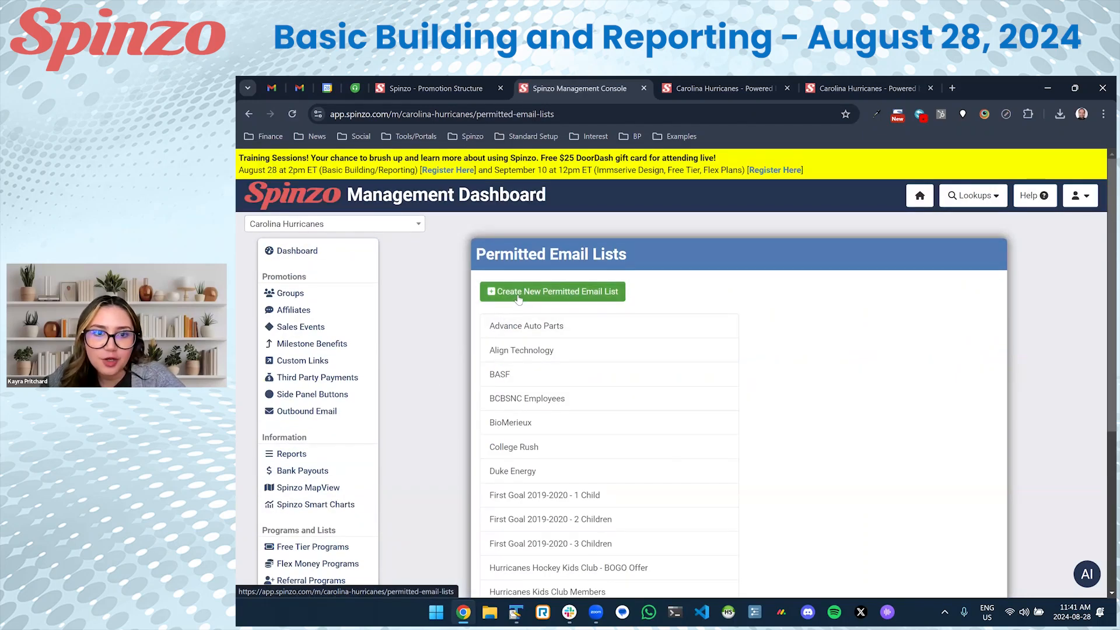
{"action": "left_click", "coordinate": [520, 298]}
{"action": "left_click", "coordinate": [565, 233]}
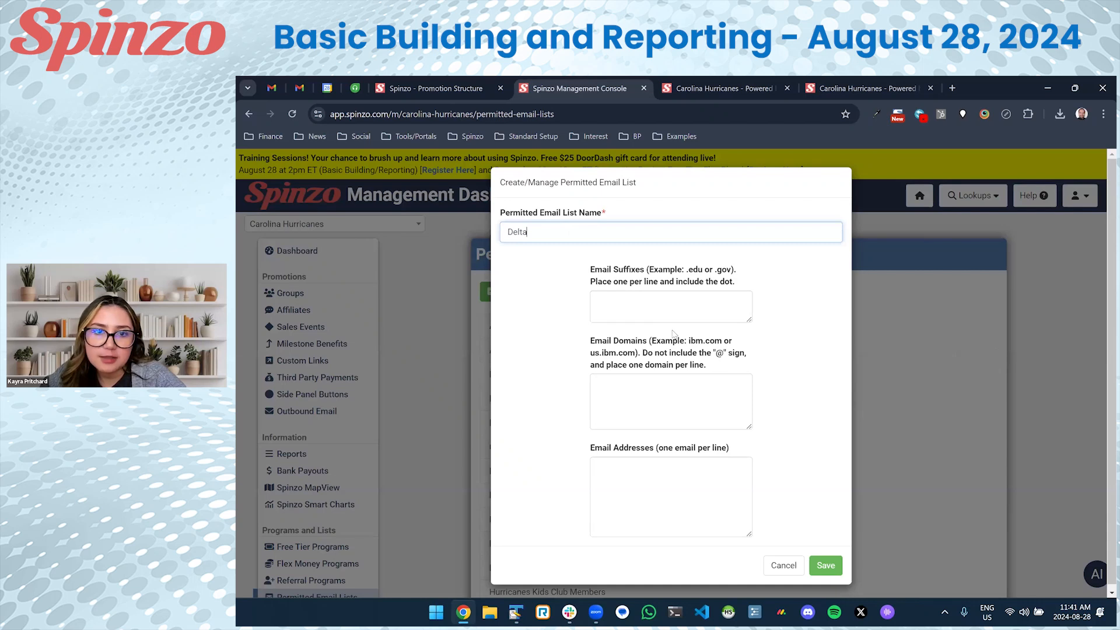
{"action": "type", "text": "Delta Employees"}
{"action": "scroll", "coordinate": [650, 321], "scroll_direction": "down", "scroll_amount": 1}
{"action": "left_click_drag", "start_coordinate": [588, 336], "coordinate": [691, 337]}
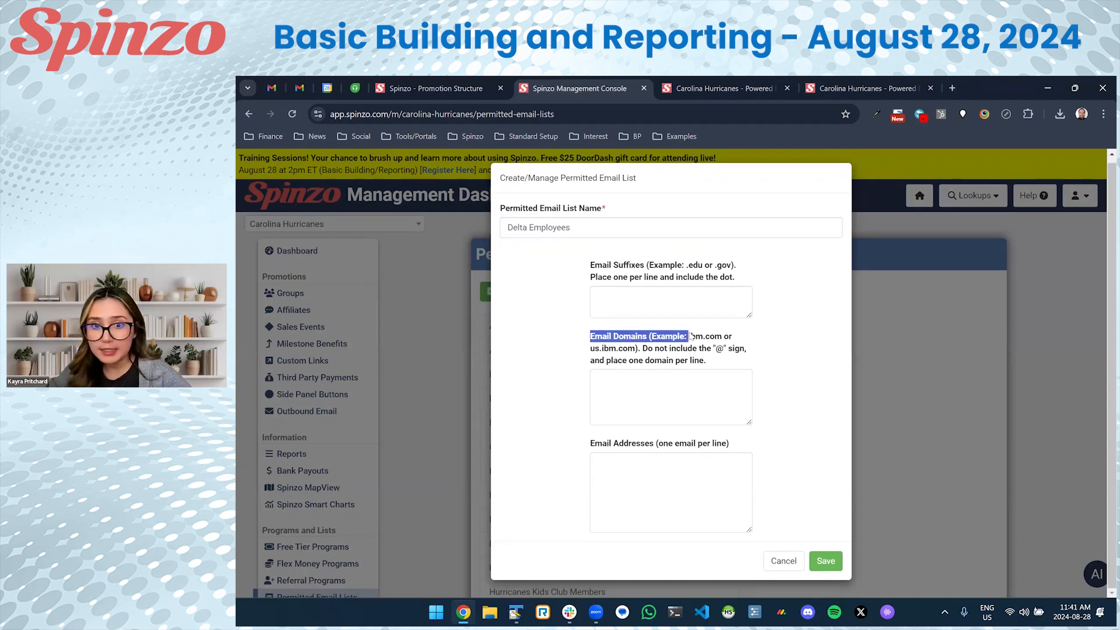
{"action": "left_click", "coordinate": [672, 399]}
{"action": "type", "text": "delta.com"}
{"action": "left_click_drag", "start_coordinate": [644, 389], "coordinate": [564, 382]}
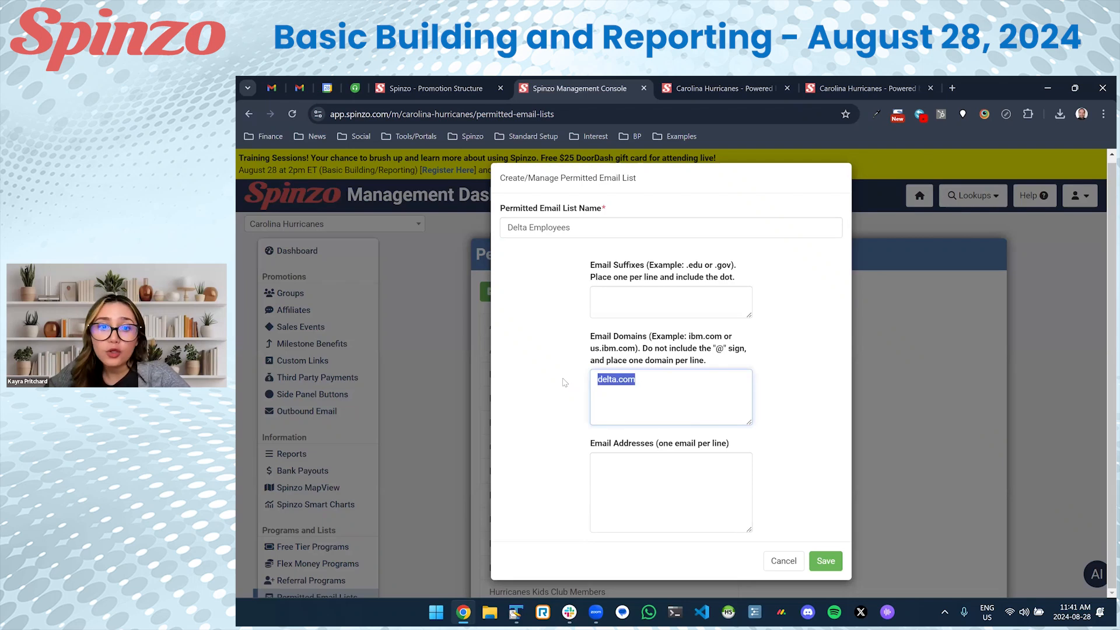
{"action": "left_click", "coordinate": [655, 380]}
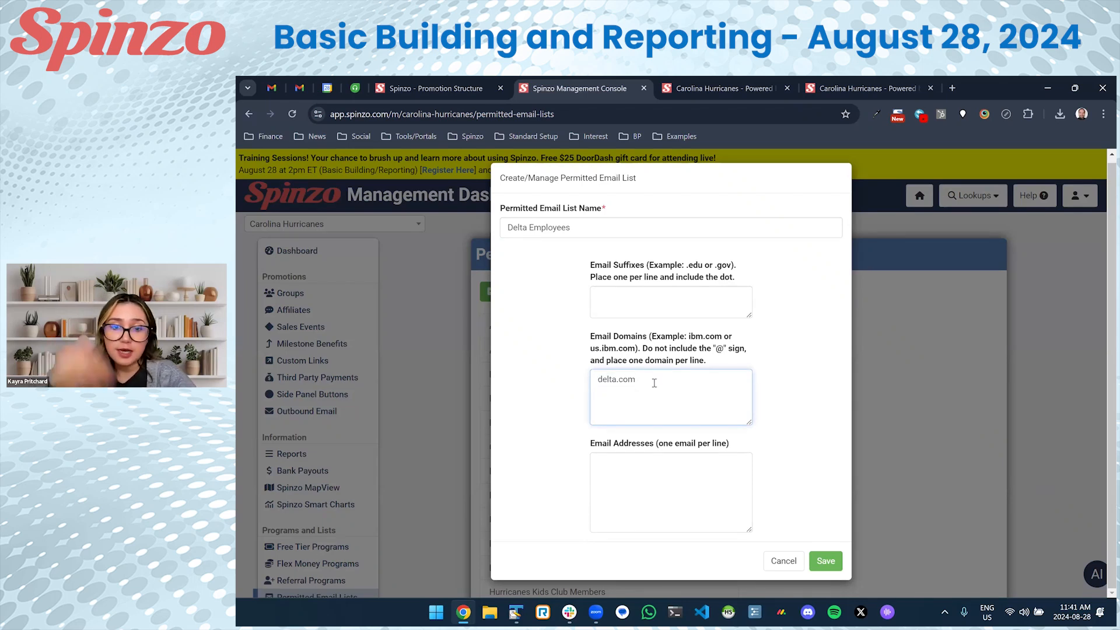
{"action": "left_click", "coordinate": [629, 466]}
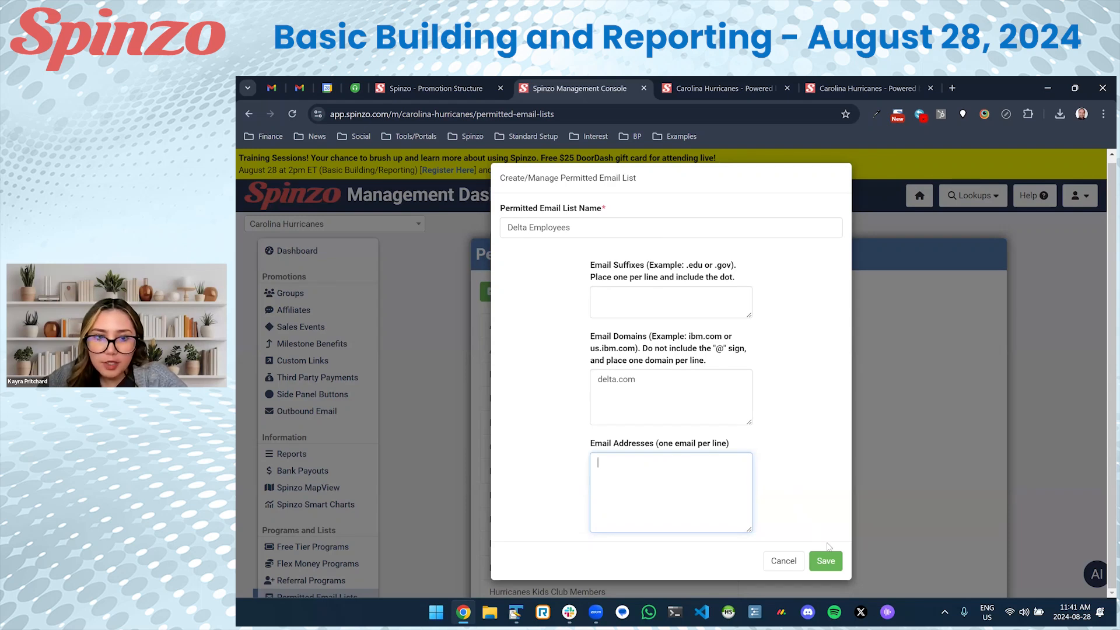
{"action": "left_click", "coordinate": [825, 561]}
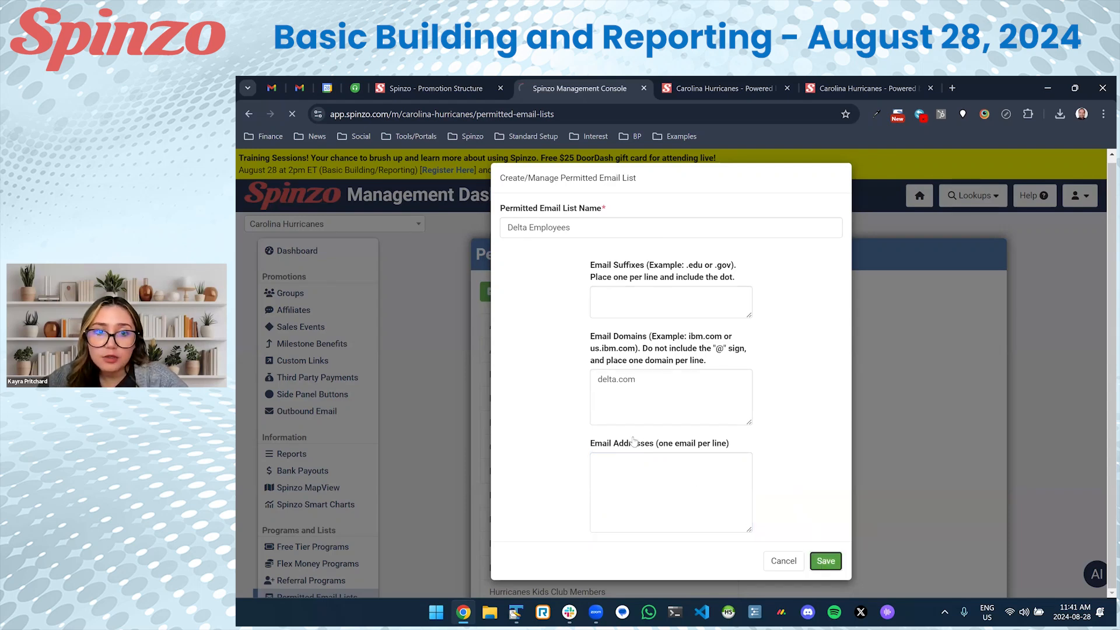
Search for the Delta group and switch on its Delta Employees permitted email list.
{"action": "left_click", "coordinate": [315, 294]}
{"action": "left_click", "coordinate": [599, 323]}
{"action": "type", "text": "delta"}
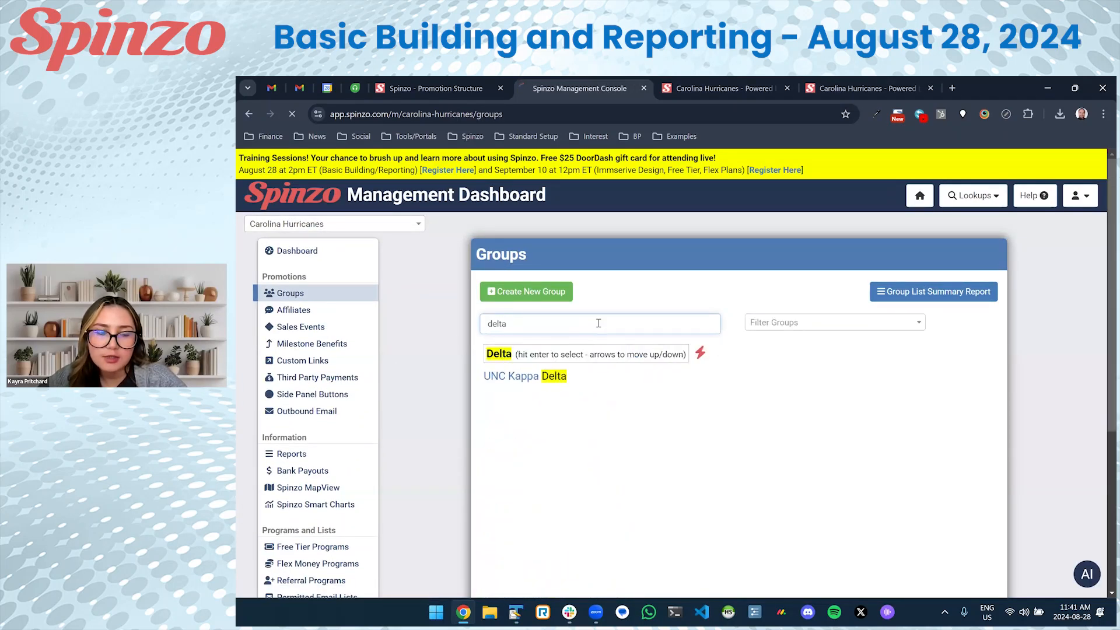
{"action": "key", "text": "Return"}
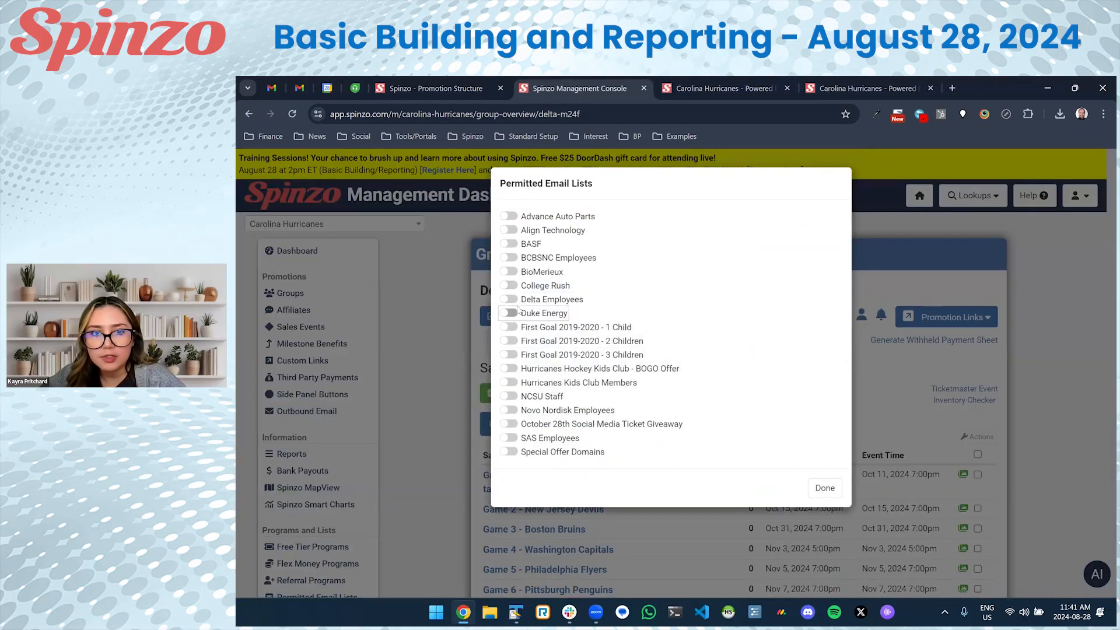
{"action": "left_click", "coordinate": [513, 300]}
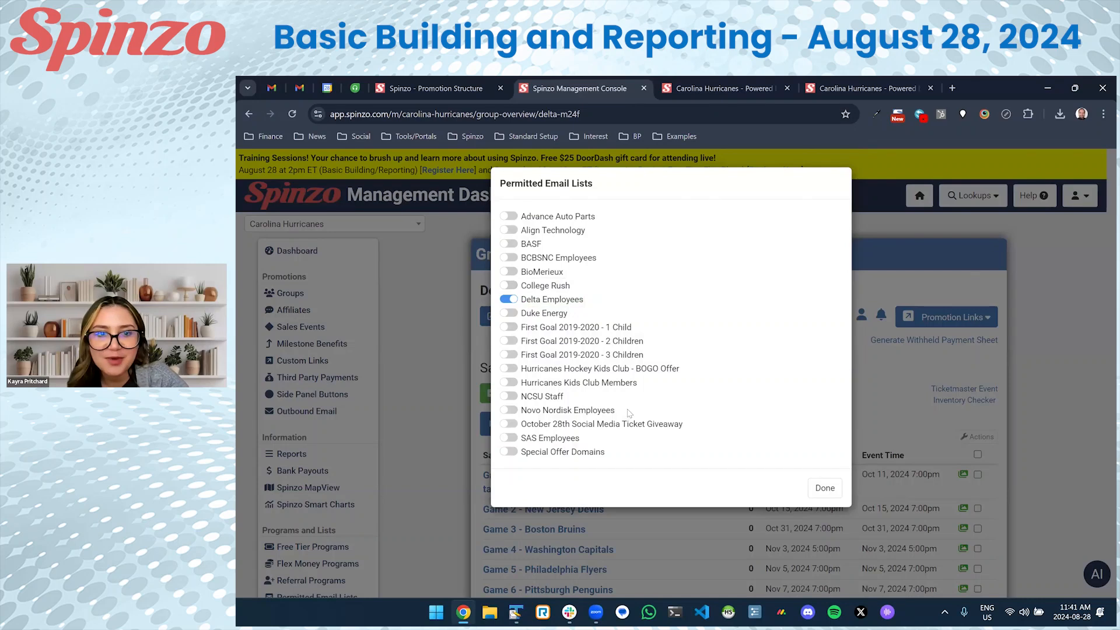
{"action": "left_click", "coordinate": [823, 490]}
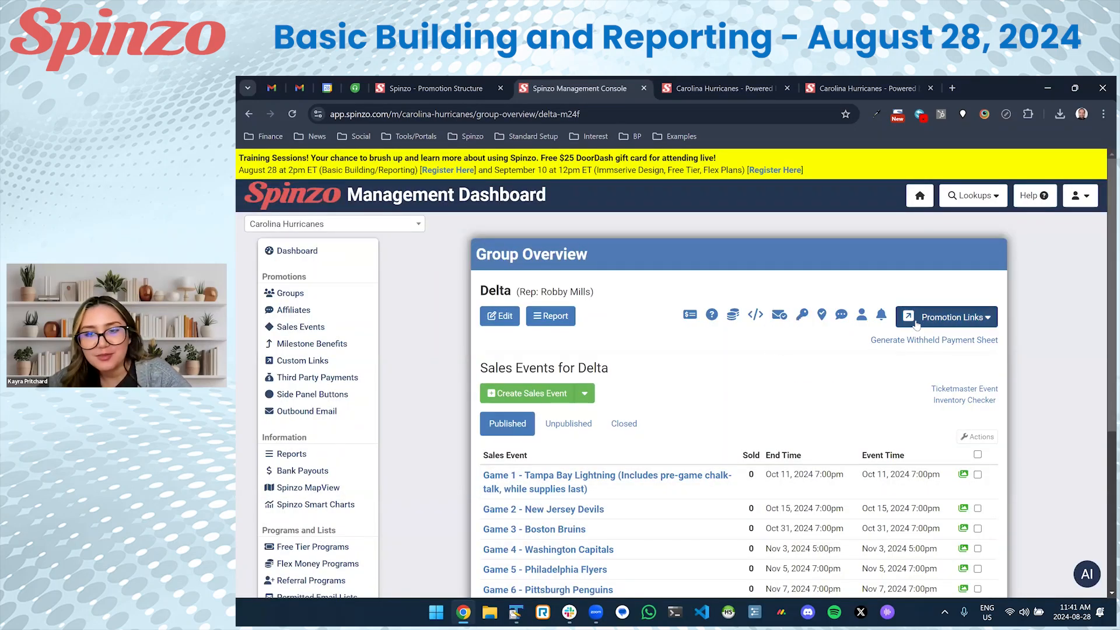
From Delta's public promotion page, open Game 2's Club Select North checkout with 2 tickets.
{"action": "left_click", "coordinate": [946, 317]}
{"action": "left_click", "coordinate": [917, 342]}
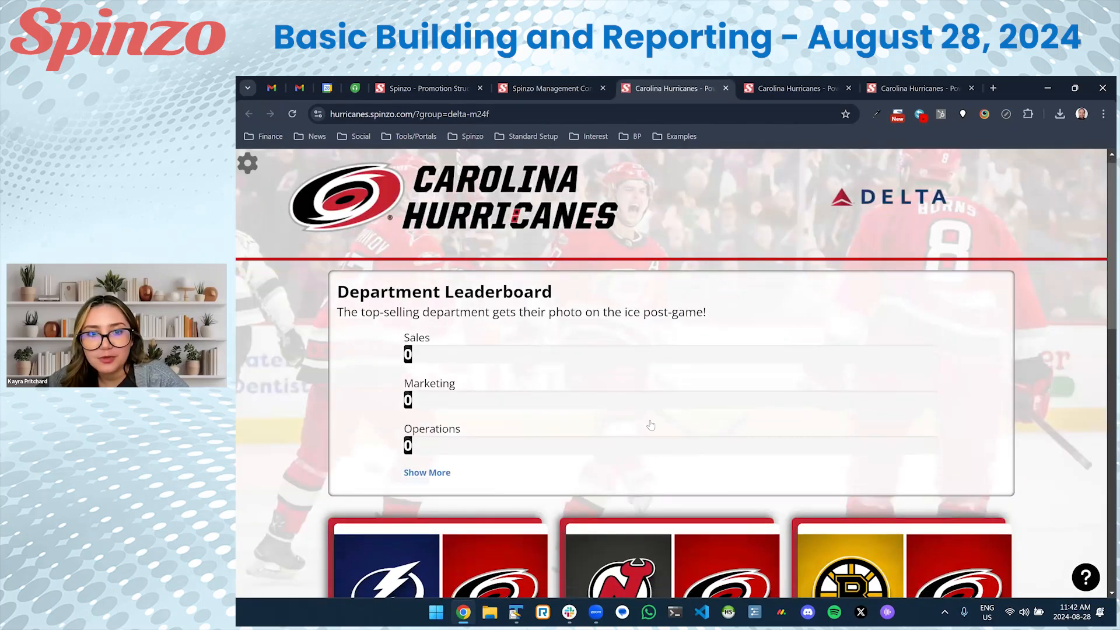
{"action": "scroll", "coordinate": [669, 413], "scroll_direction": "down", "scroll_amount": 3}
{"action": "left_click", "coordinate": [700, 442]}
{"action": "scroll", "coordinate": [699, 442], "scroll_direction": "down", "scroll_amount": 2}
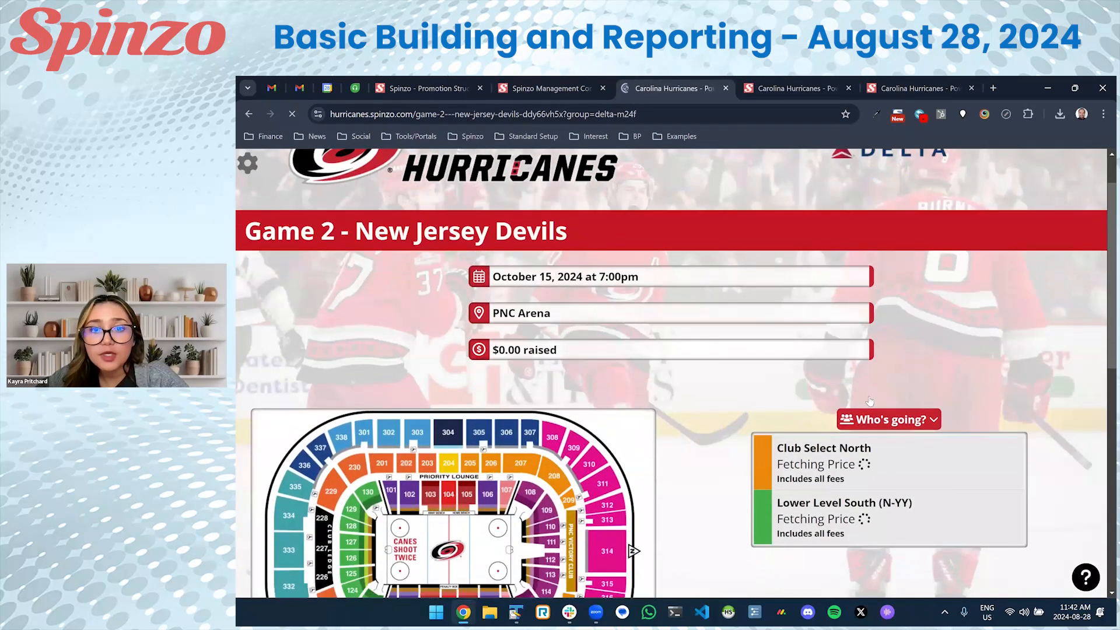
{"action": "left_click", "coordinate": [620, 378]}
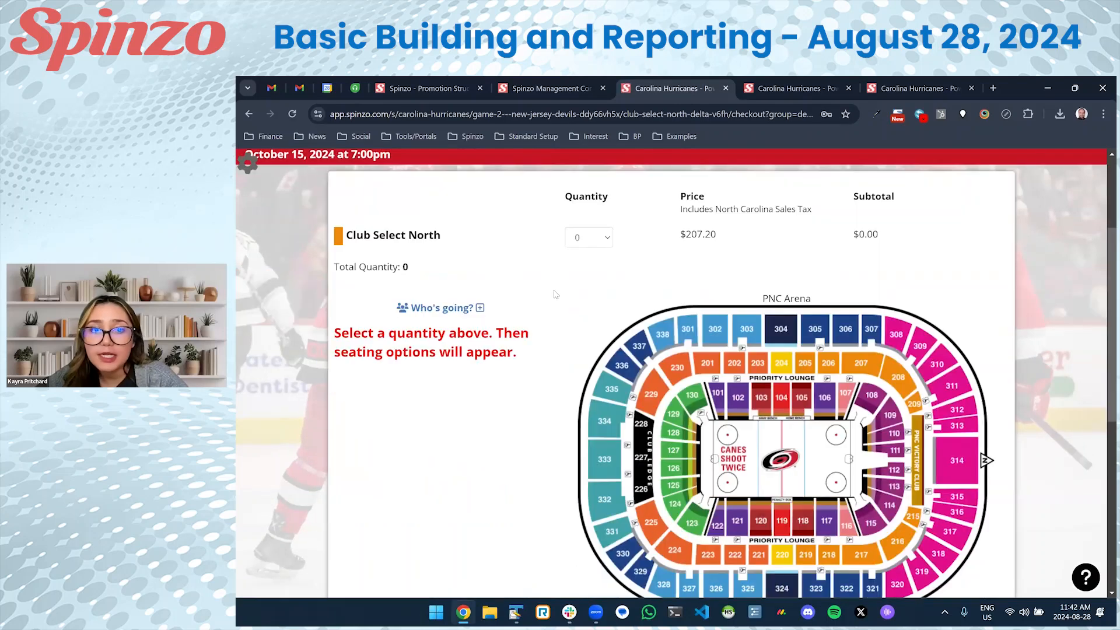
{"action": "left_click", "coordinate": [589, 278]}
{"action": "left_click", "coordinate": [586, 318]}
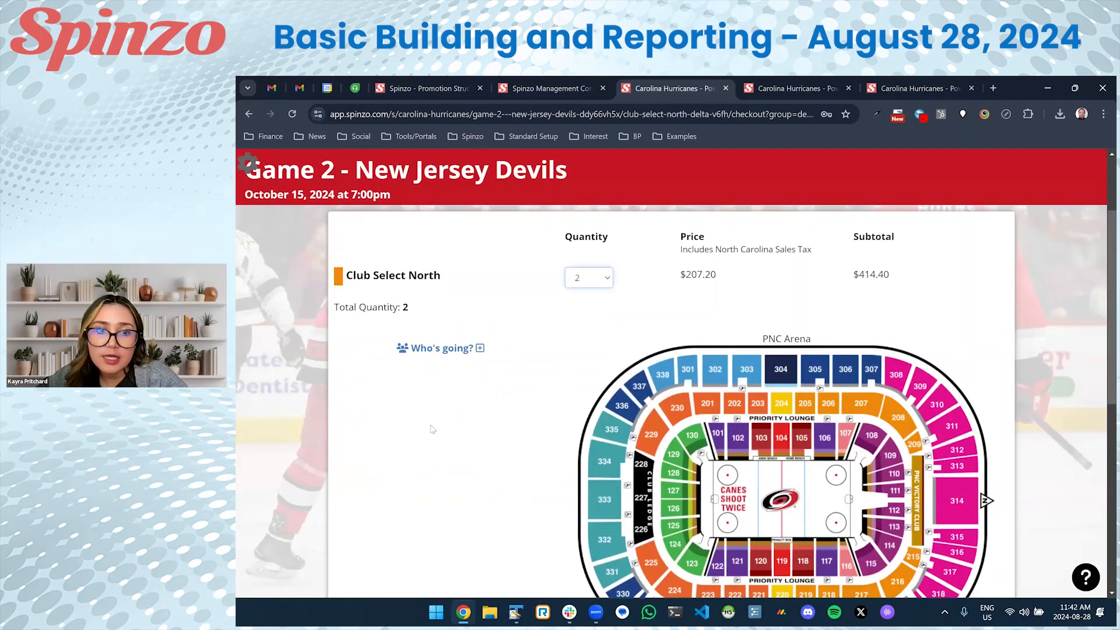
Finish the second email address in the Delta Employees list, save it, and return to checkout.
{"action": "left_click", "coordinate": [532, 87]}
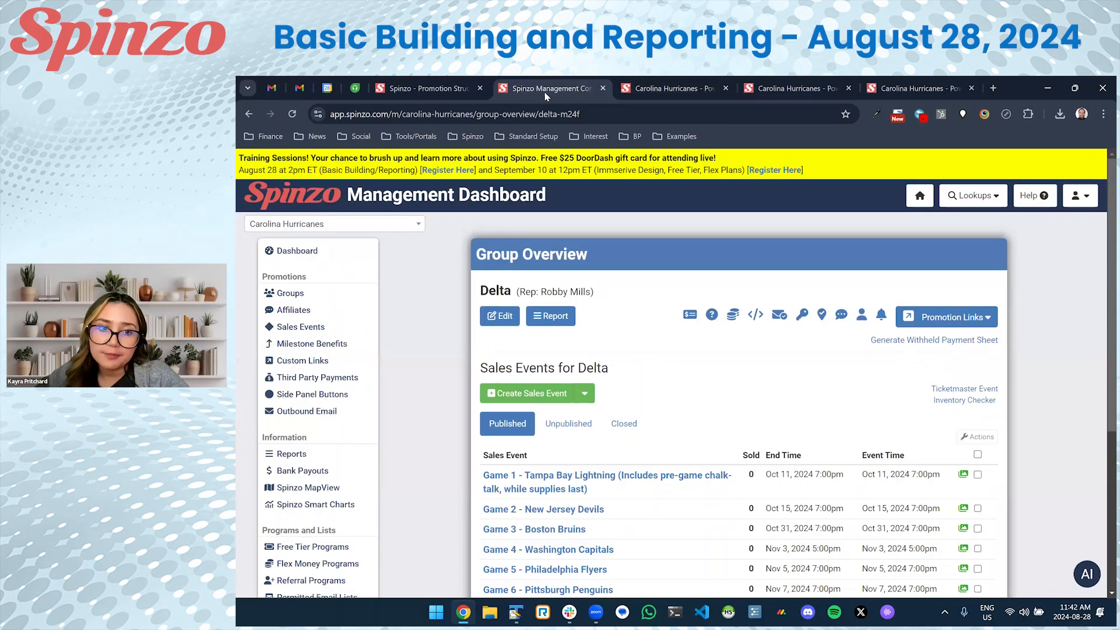
{"action": "scroll", "coordinate": [536, 410], "scroll_direction": "down", "scroll_amount": 2}
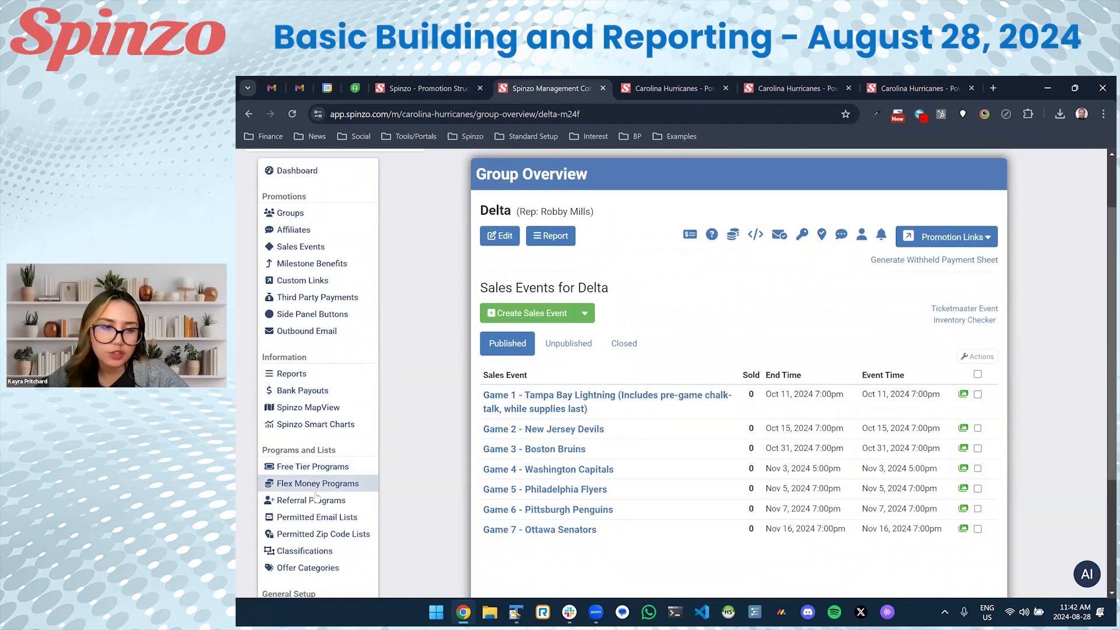
{"action": "left_click", "coordinate": [320, 518]}
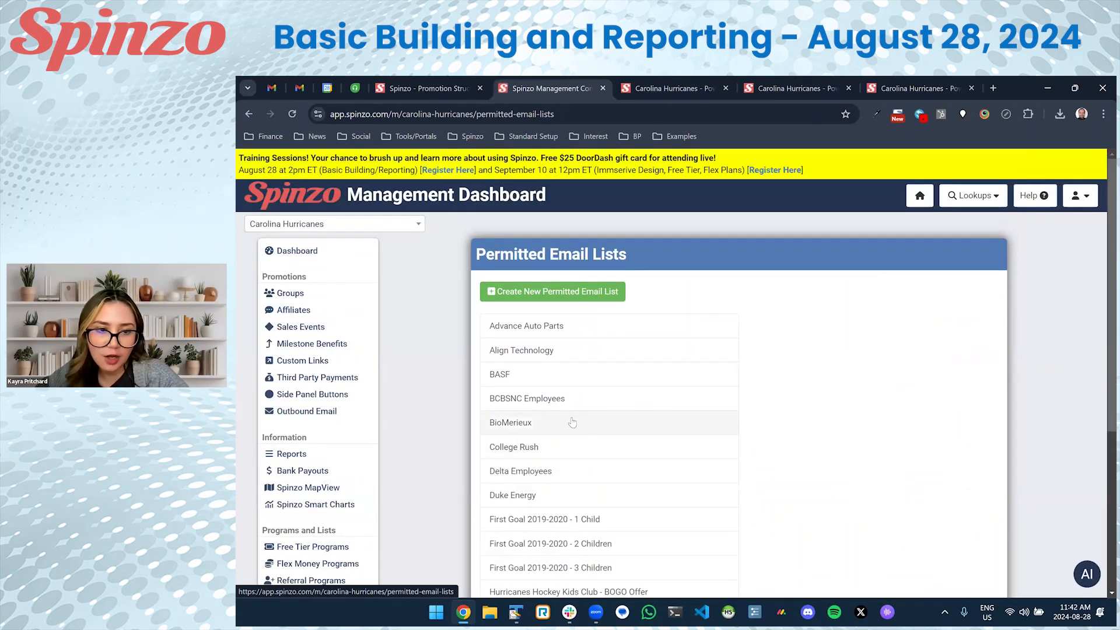
{"action": "left_click", "coordinate": [533, 474]}
{"action": "left_click", "coordinate": [674, 492]}
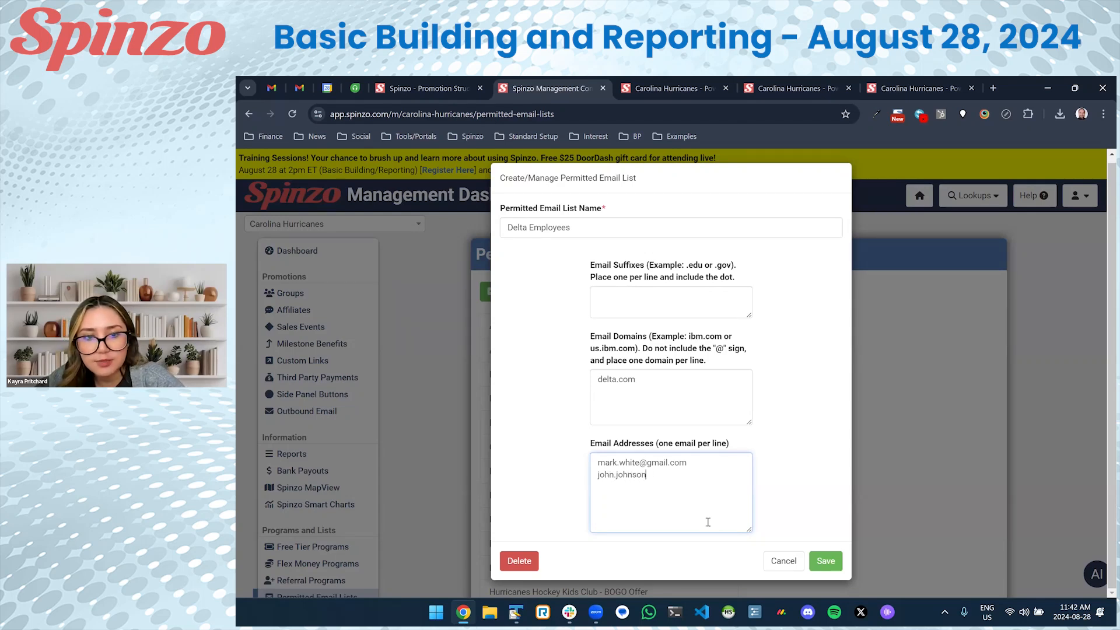
{"action": "type", "text": "hotmail"}
{"action": "type", "text": ".com"}
{"action": "key", "text": "ctrl+a"}
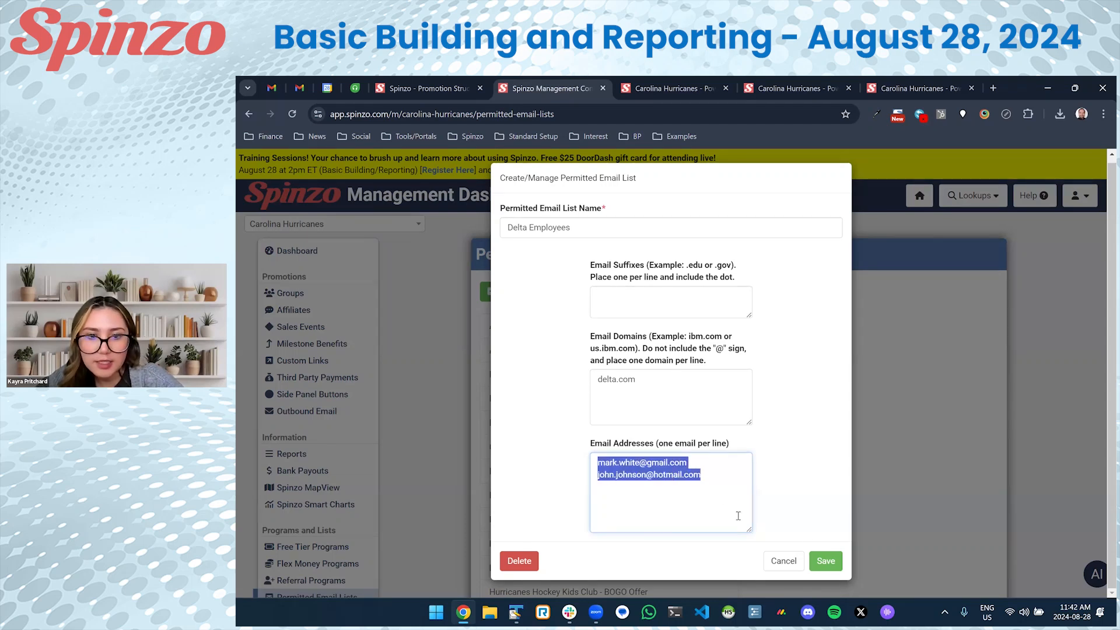
{"action": "left_click", "coordinate": [821, 561]}
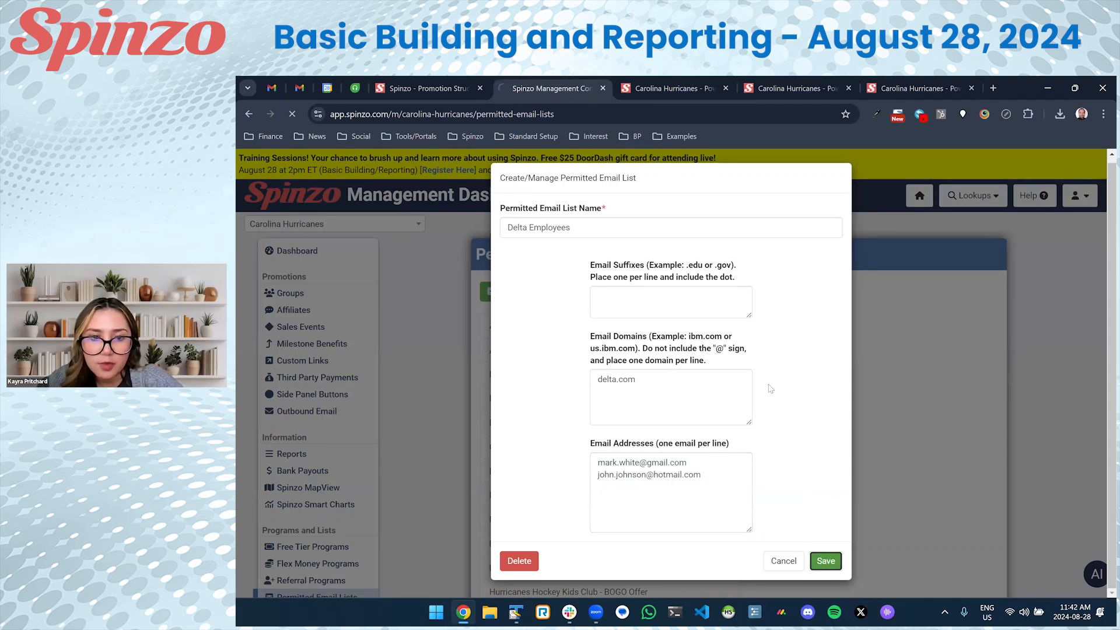
{"action": "left_click", "coordinate": [682, 90]}
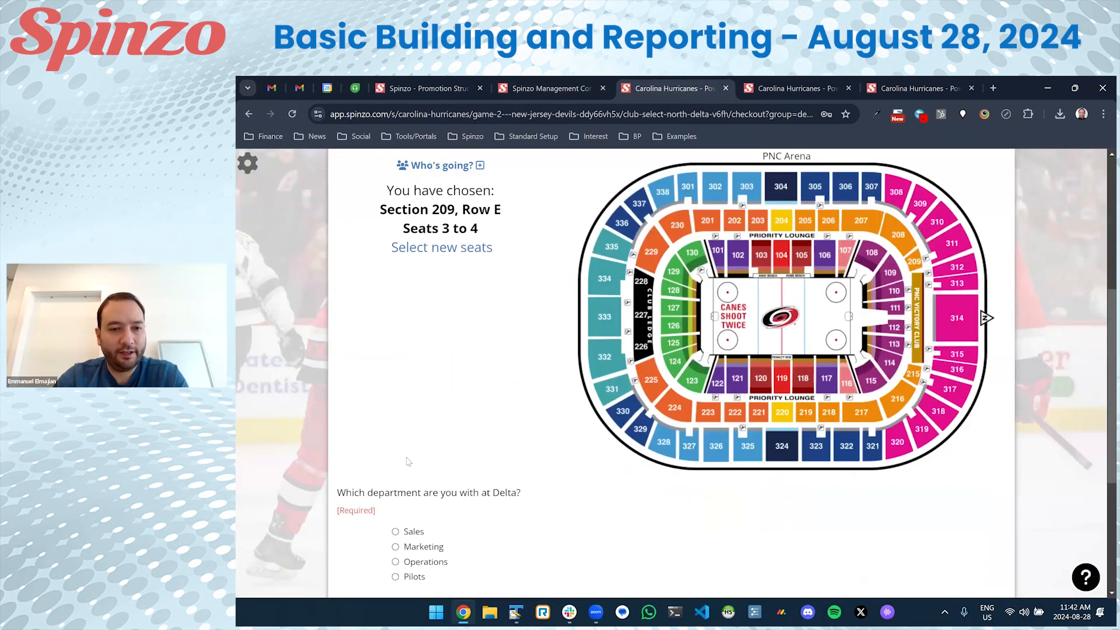
Answer the department question with Operations, attempt checkout, and dismiss the unlisted-email refusal.
{"action": "scroll", "coordinate": [411, 460], "scroll_direction": "down", "scroll_amount": 4}
{"action": "left_click", "coordinate": [419, 320]}
{"action": "left_click", "coordinate": [644, 520]}
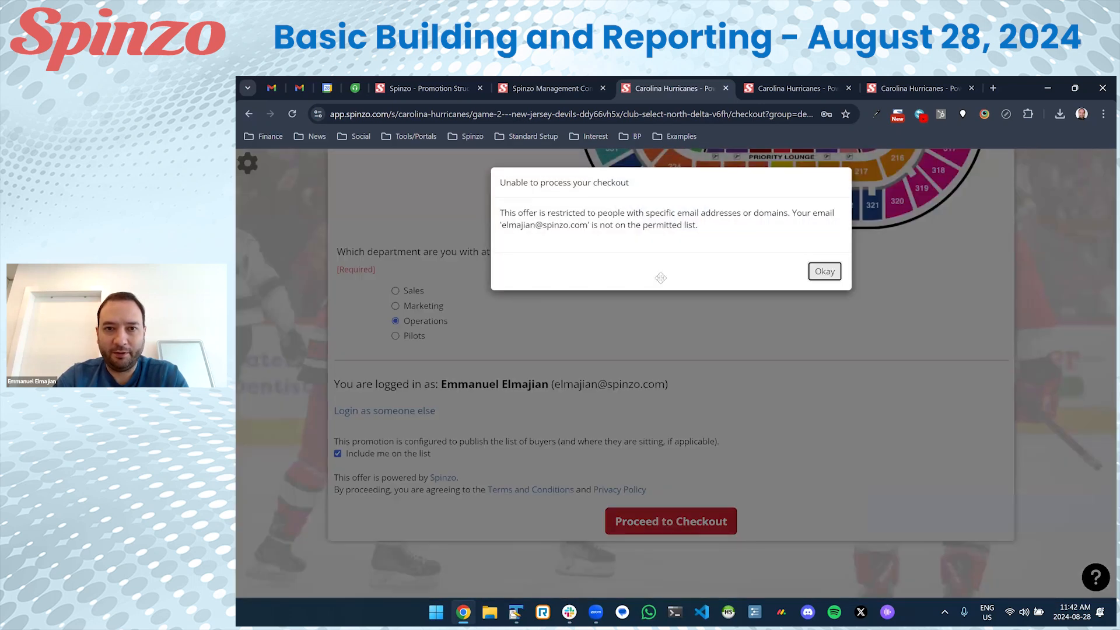
{"action": "left_click_drag", "start_coordinate": [529, 213], "coordinate": [678, 217]}
{"action": "left_click", "coordinate": [705, 219]}
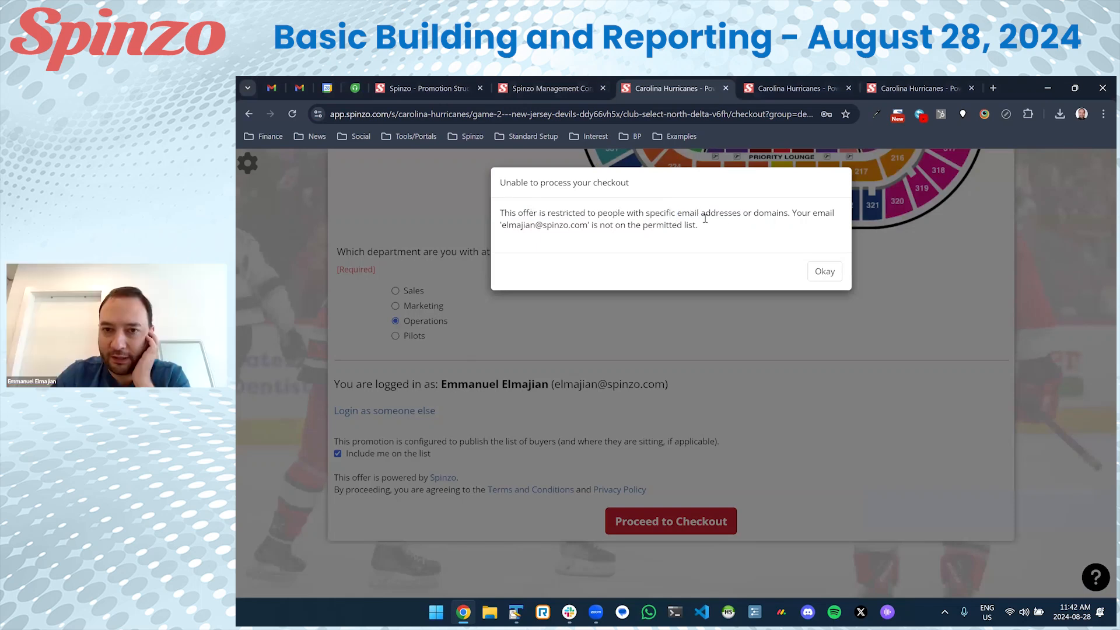
{"action": "left_click_drag", "start_coordinate": [591, 226], "coordinate": [558, 227]}
{"action": "left_click", "coordinate": [752, 264]}
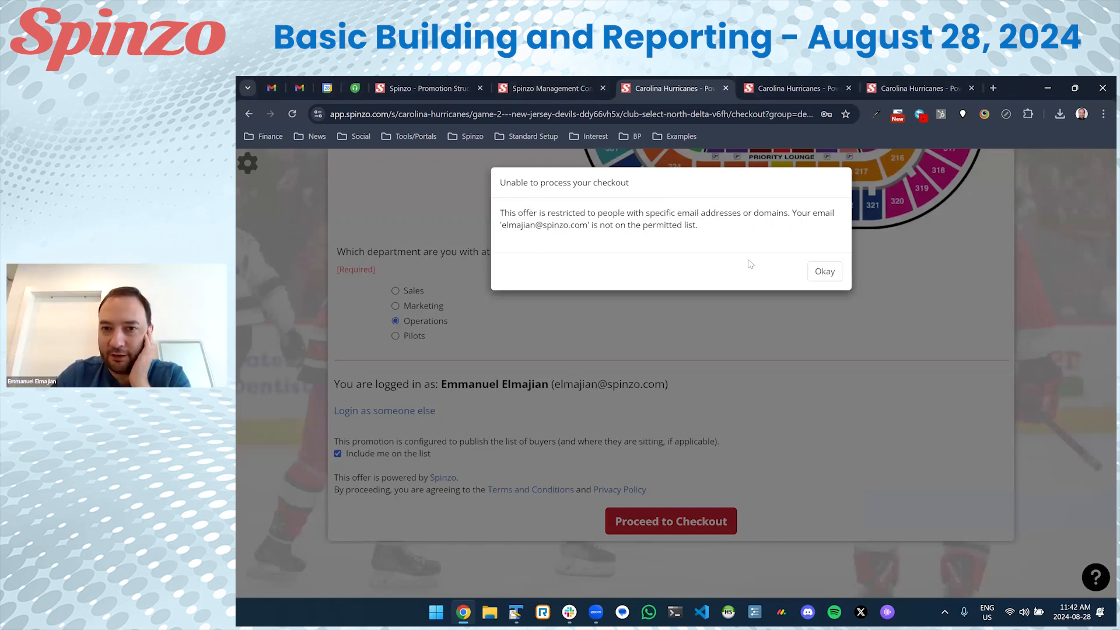
{"action": "left_click", "coordinate": [824, 272]}
Add the tester's own email address to the Delta Employees list and save it.
{"action": "left_click", "coordinate": [544, 88]}
{"action": "scroll", "coordinate": [524, 334], "scroll_direction": "down", "scroll_amount": 5}
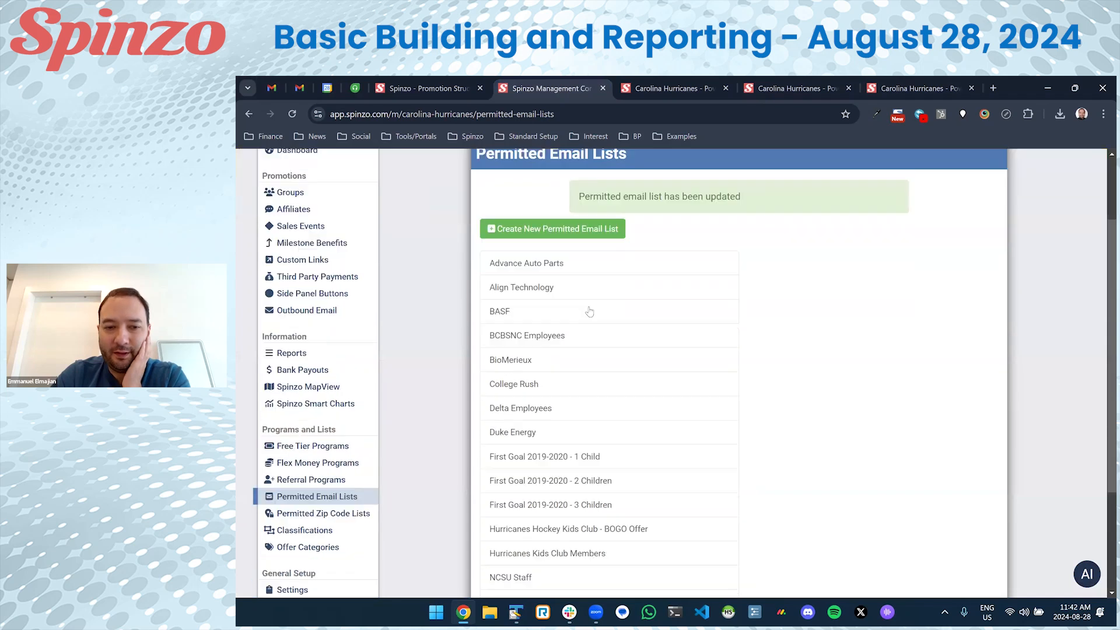
{"action": "left_click", "coordinate": [523, 333]}
{"action": "key", "text": "Escape"}
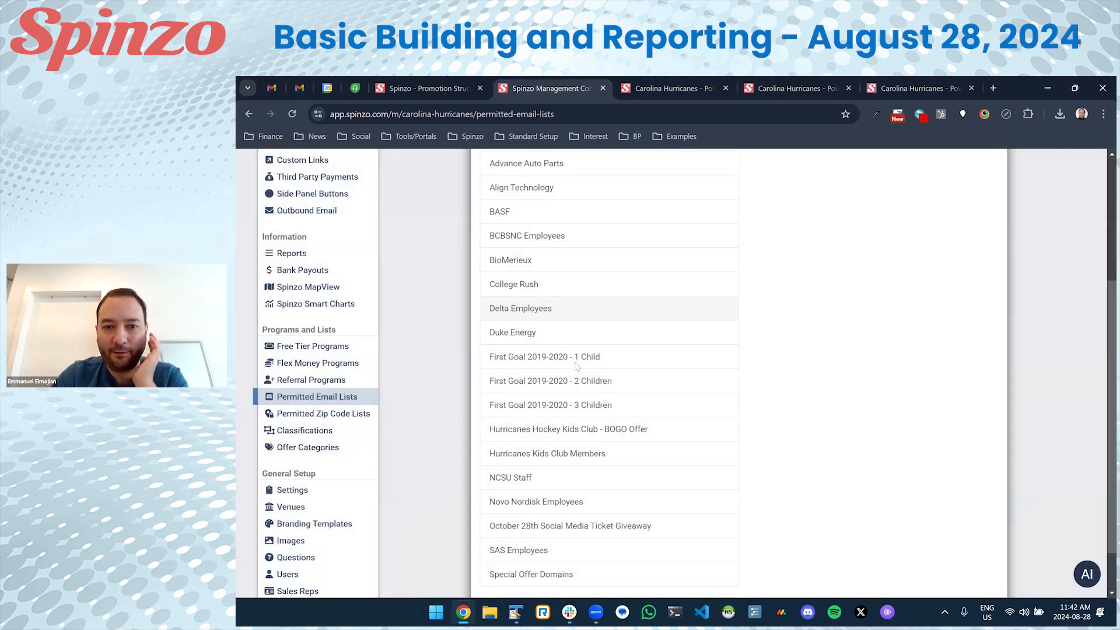
{"action": "left_click", "coordinate": [543, 311]}
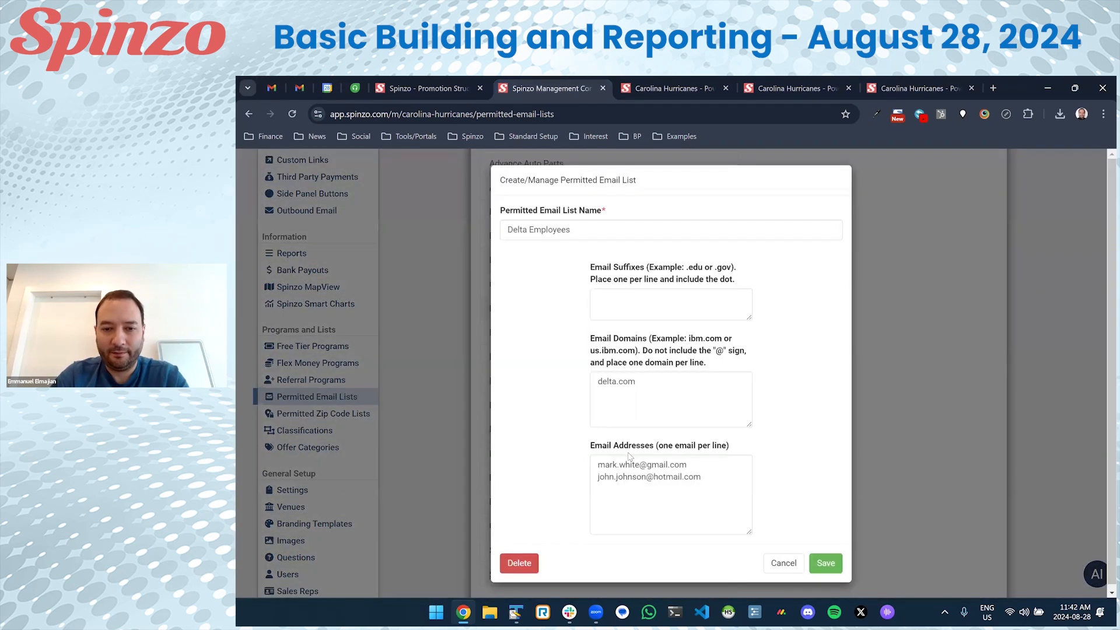
{"action": "left_click", "coordinate": [725, 519]}
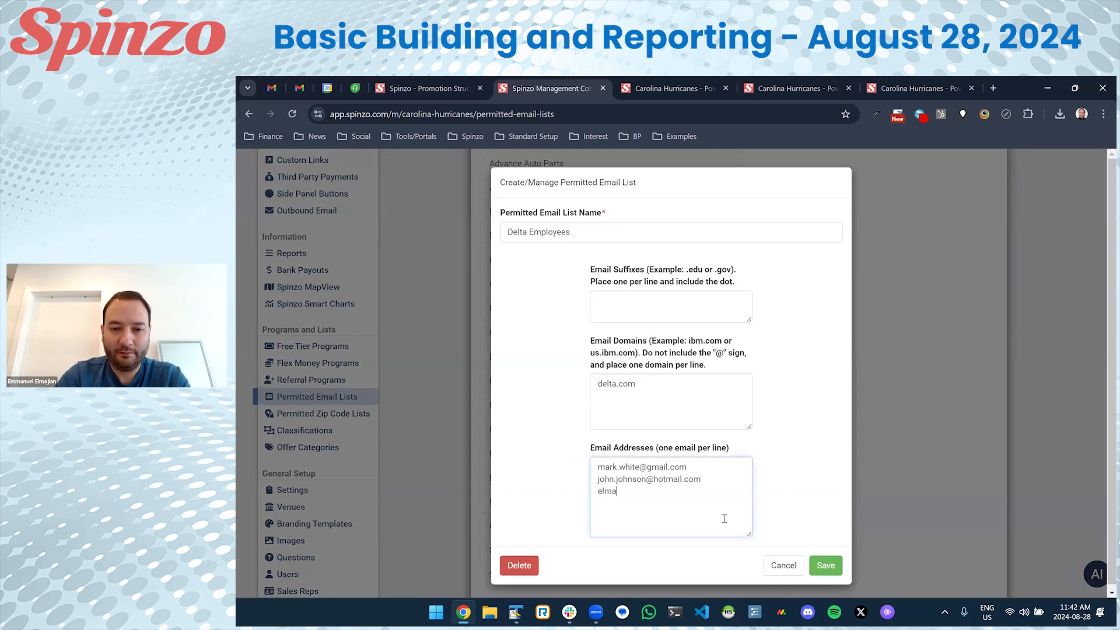
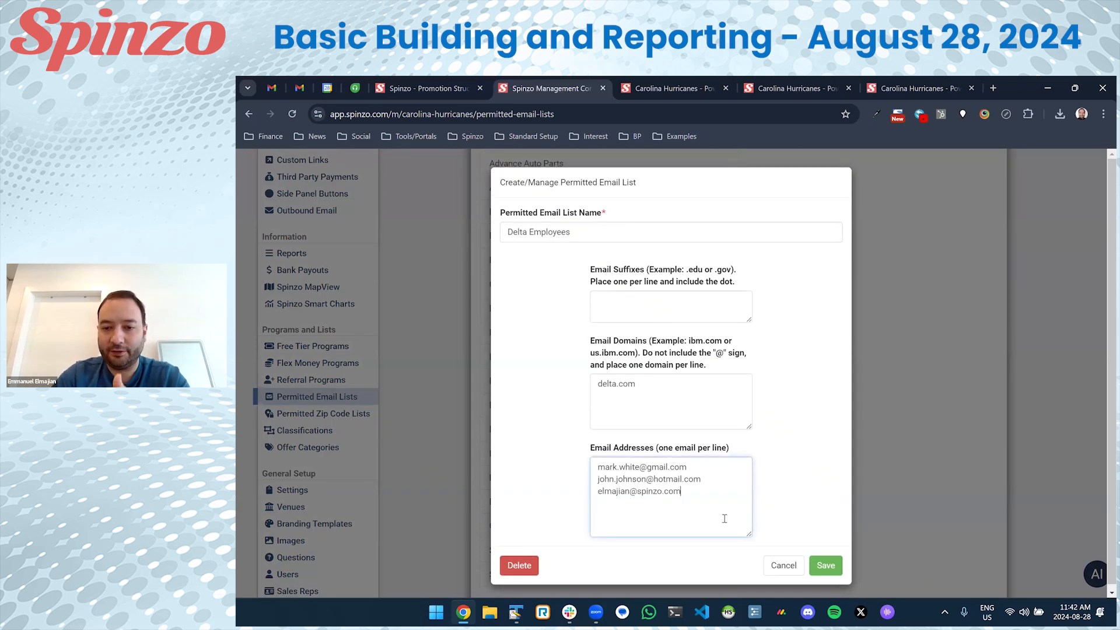
{"action": "left_click", "coordinate": [823, 566]}
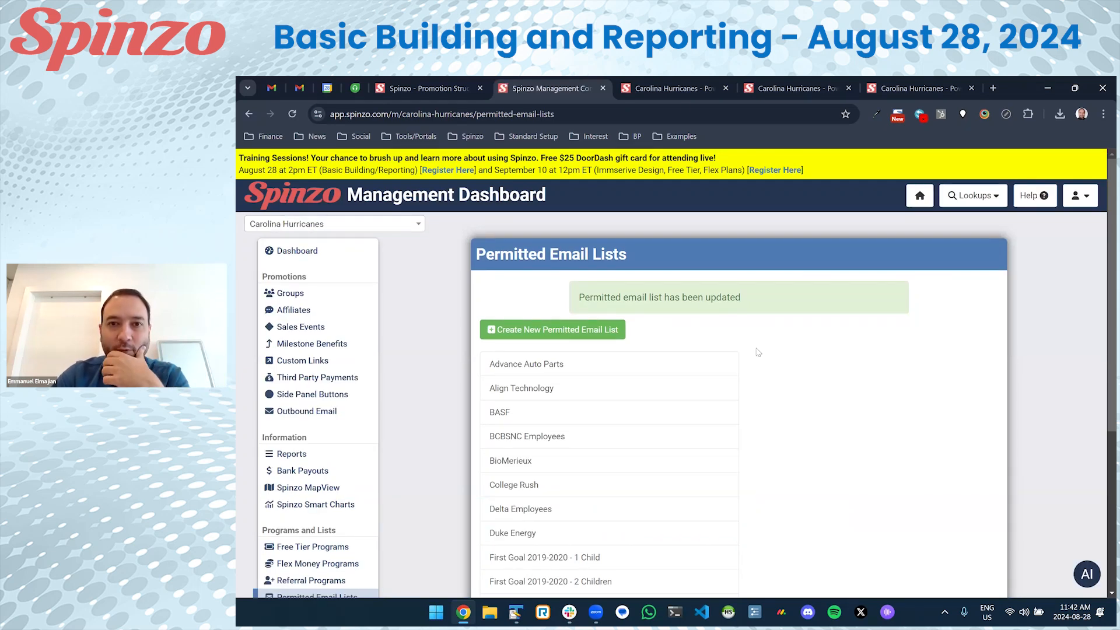
Retry the Game 2 checkout, reaching payment for $414.40, then close the payment summary.
{"action": "key", "text": "ctrl+Tab"}
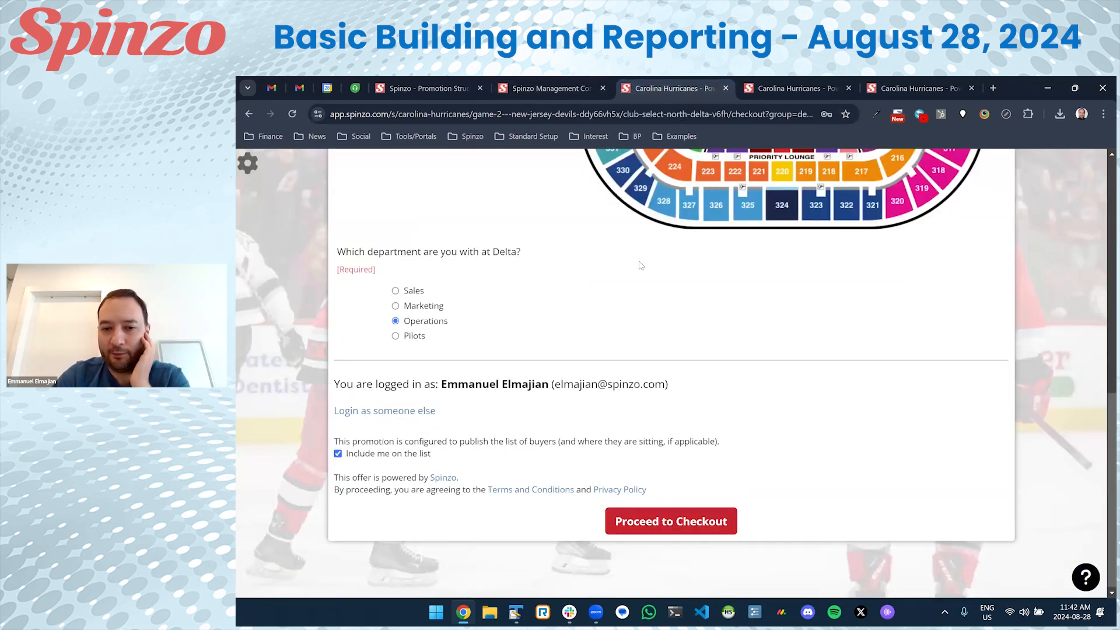
{"action": "left_click", "coordinate": [674, 517]}
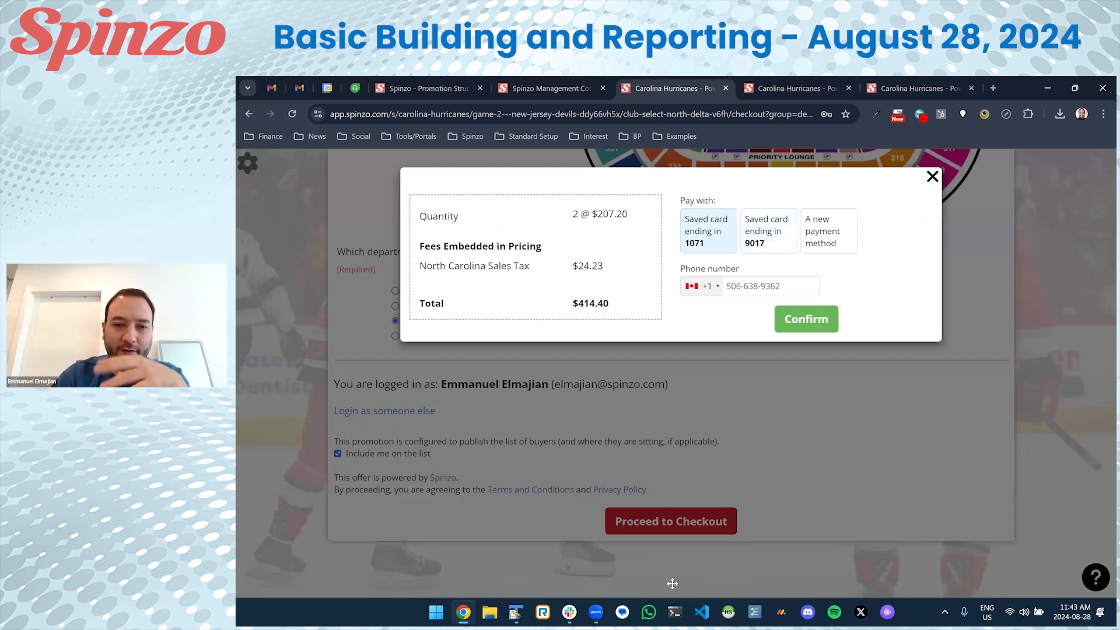
{"action": "left_click", "coordinate": [750, 366]}
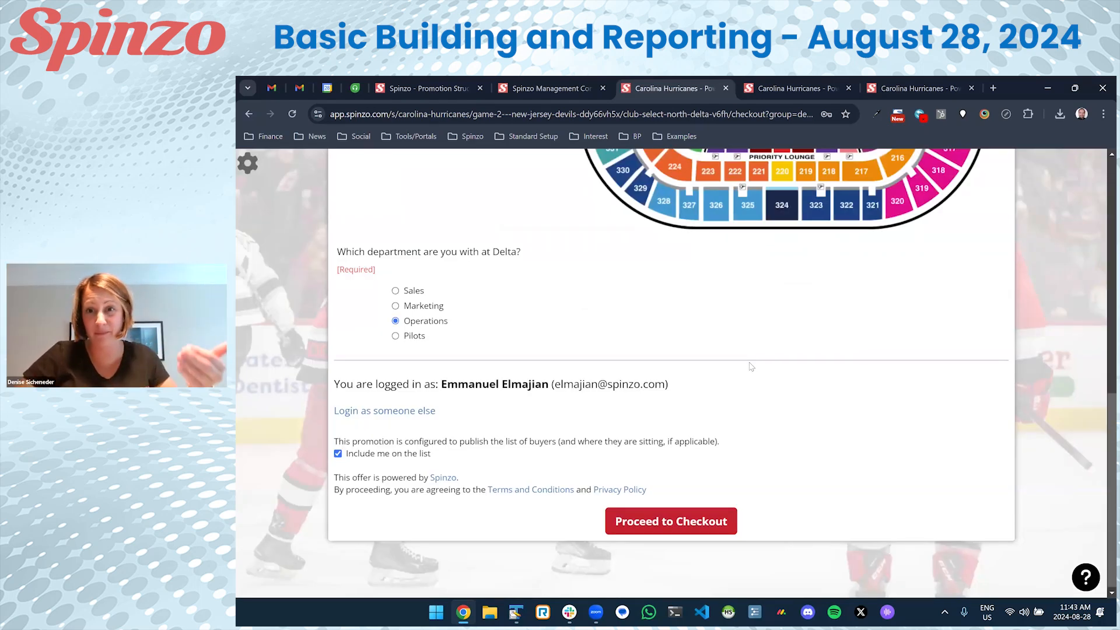
{"action": "scroll", "coordinate": [559, 325], "scroll_direction": "up", "scroll_amount": 2}
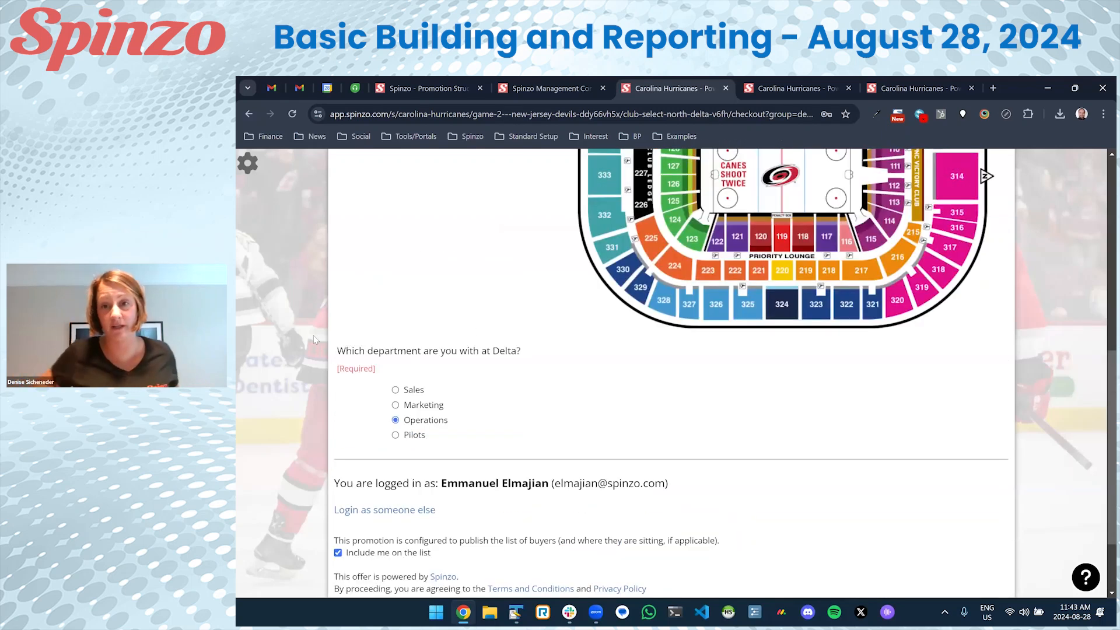
{"action": "scroll", "coordinate": [315, 340], "scroll_direction": "up", "scroll_amount": 8}
Close the extra checkout tabs and open the Delta group overview via a group search.
{"action": "left_click", "coordinate": [559, 87]}
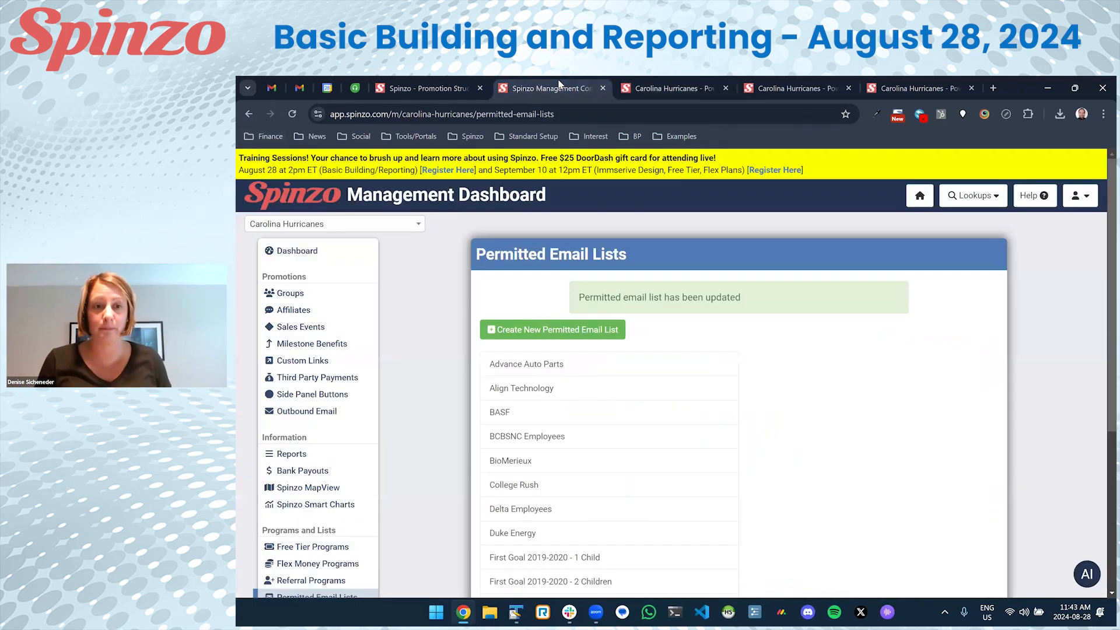
{"action": "right_click", "coordinate": [559, 86]}
{"action": "left_click", "coordinate": [636, 310]}
{"action": "left_click", "coordinate": [287, 294]}
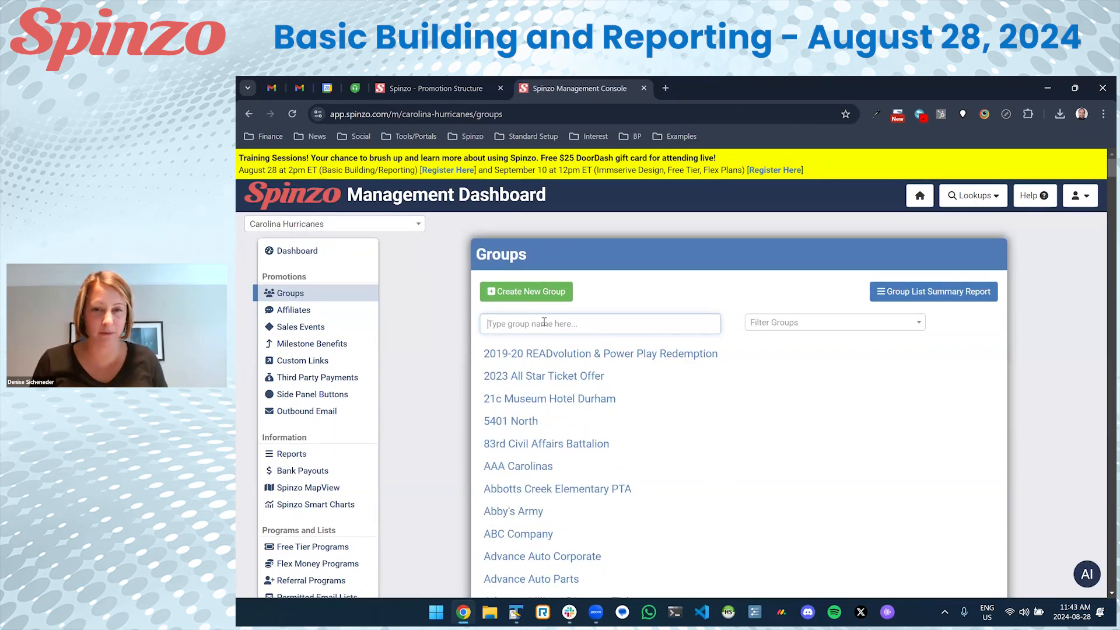
{"action": "type", "text": "delta"}
{"action": "key", "text": "Return"}
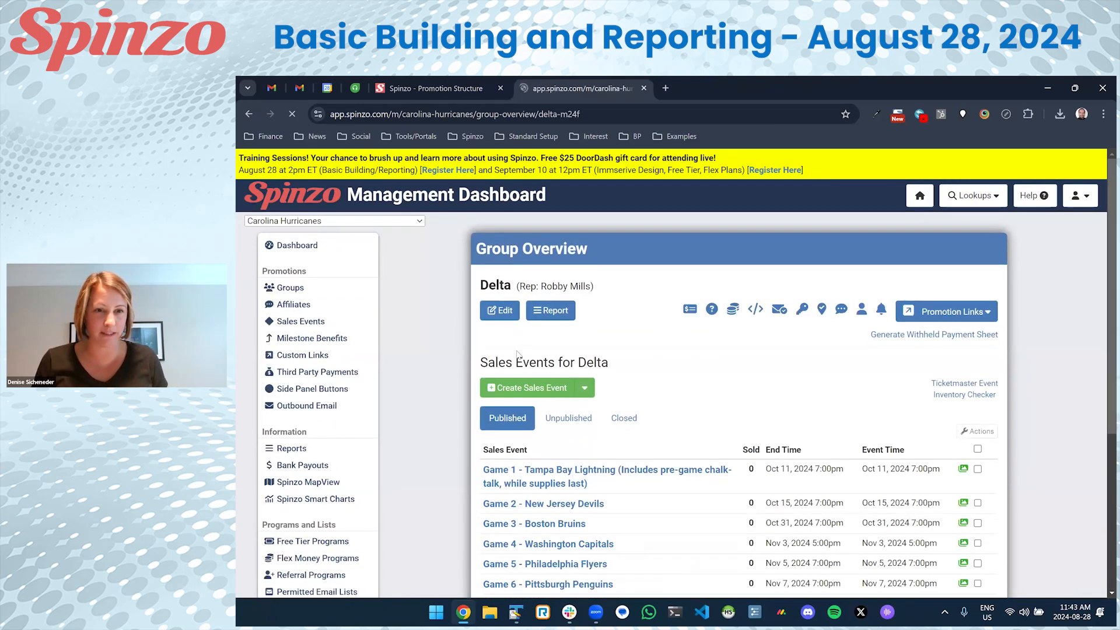
{"action": "scroll", "coordinate": [460, 368], "scroll_direction": "down", "scroll_amount": 1}
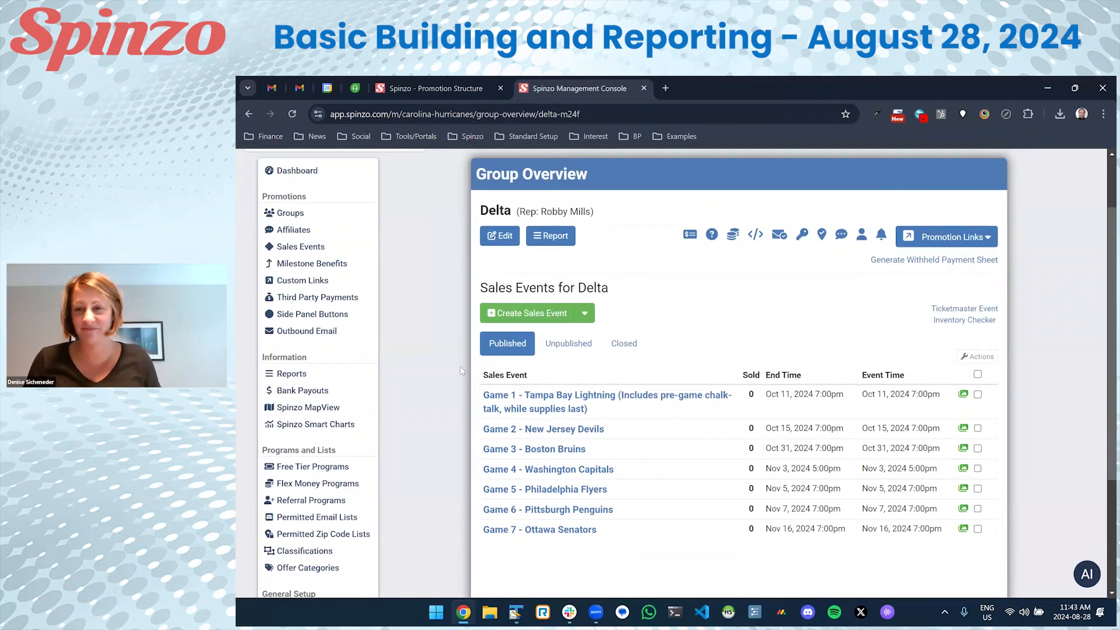
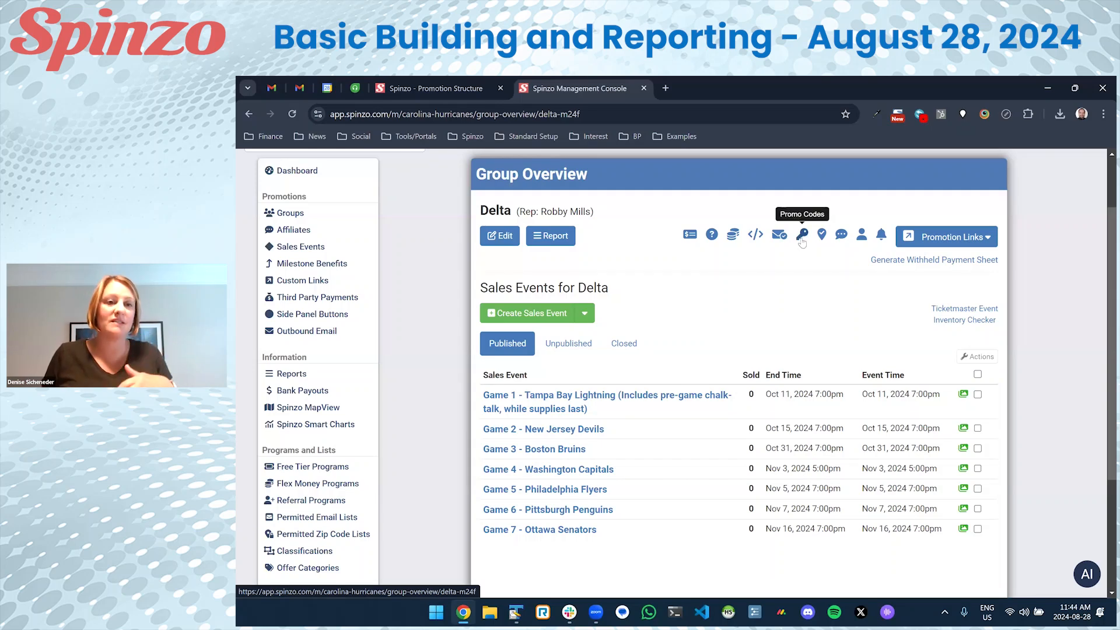
Add the promo code DELTA2024 to the Delta group and save it.
{"action": "left_click", "coordinate": [803, 240]}
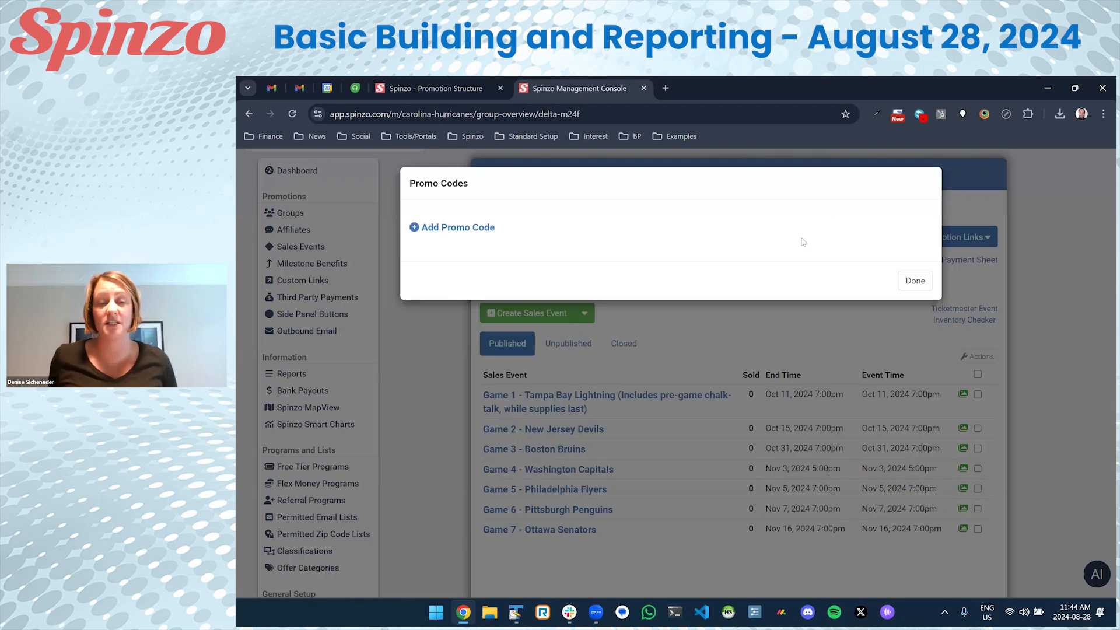
{"action": "left_click", "coordinate": [437, 228]}
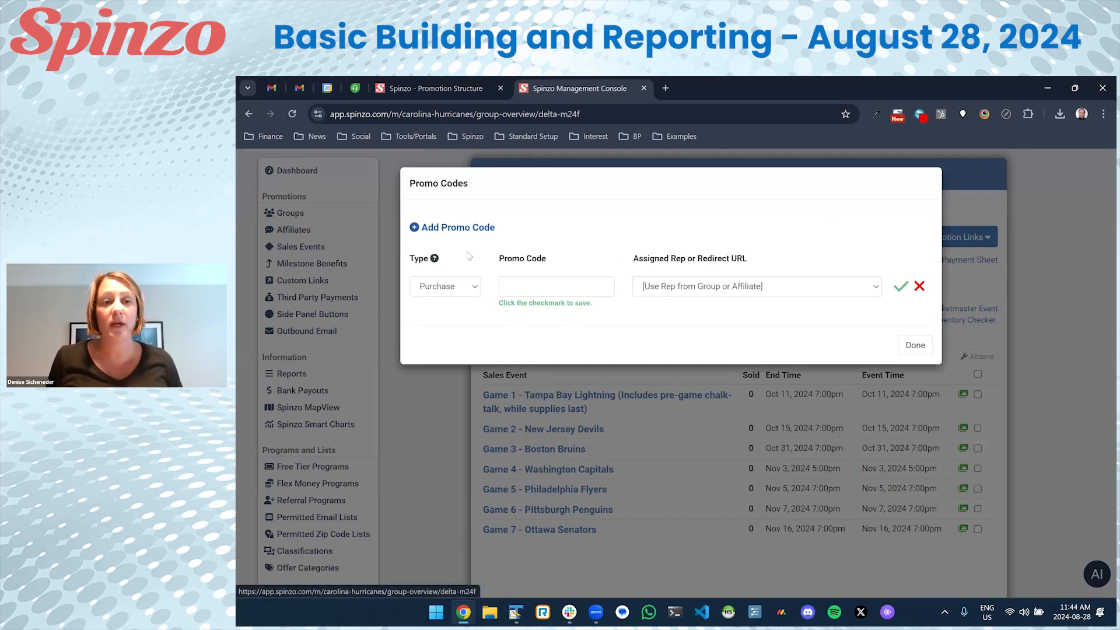
{"action": "left_click", "coordinate": [543, 286]}
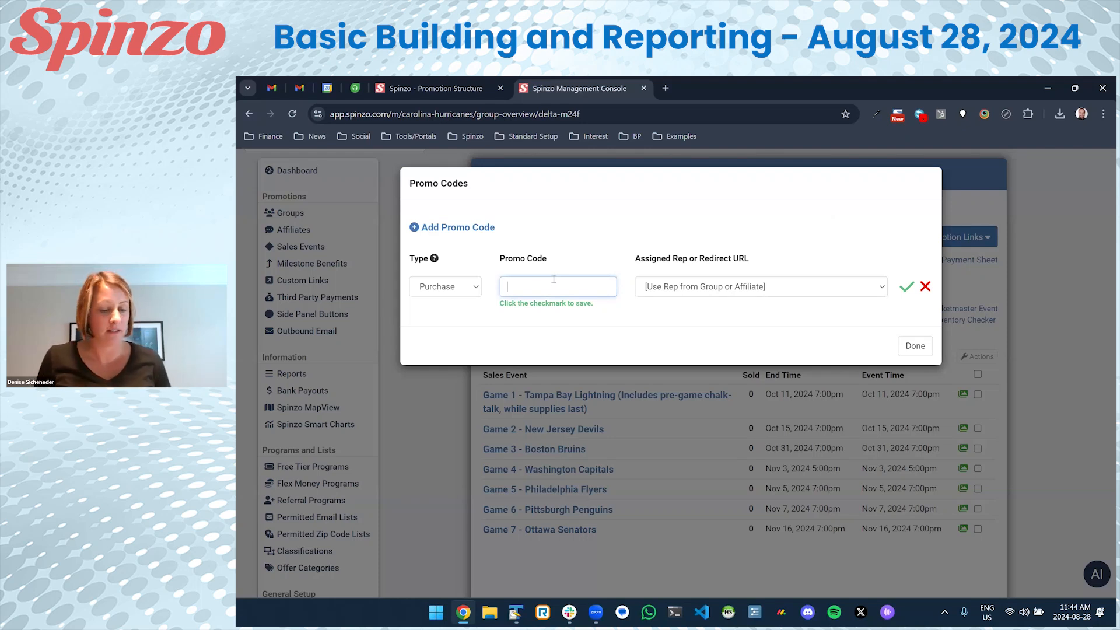
{"action": "type", "text": "TAISFUN"}
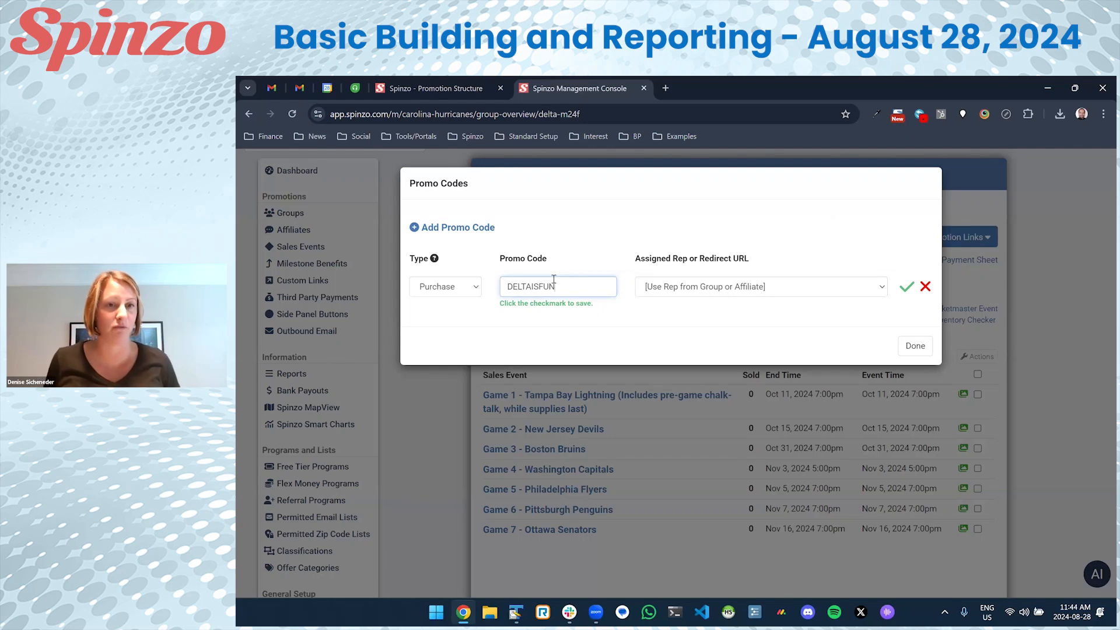
{"action": "left_click_drag", "start_coordinate": [532, 287], "coordinate": [631, 300]}
{"action": "type", "text": "2024"}
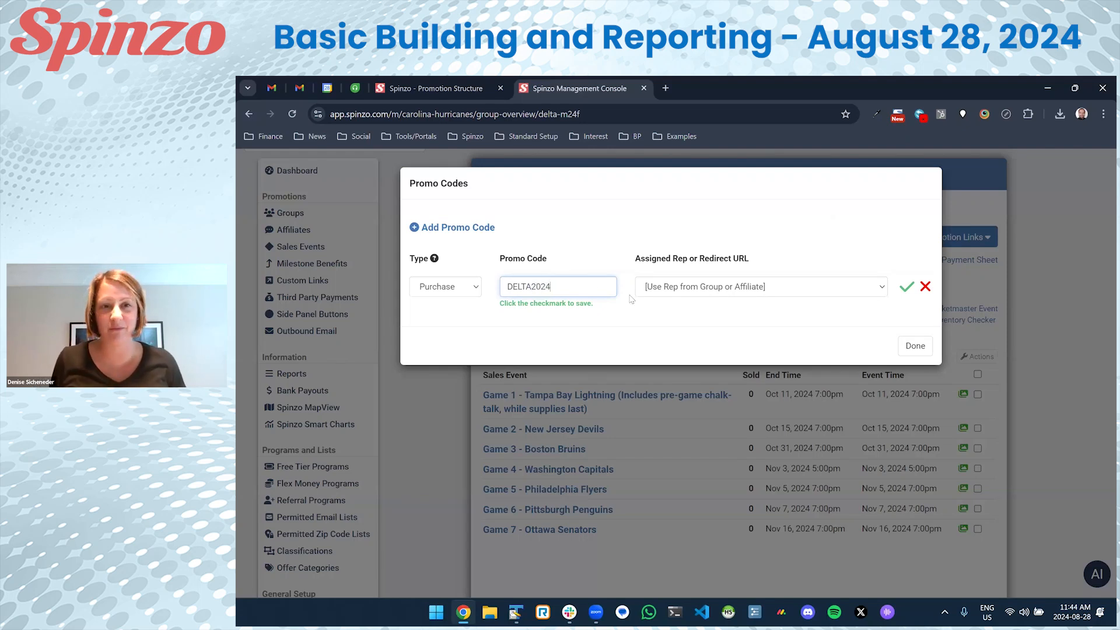
{"action": "left_click", "coordinate": [907, 289]}
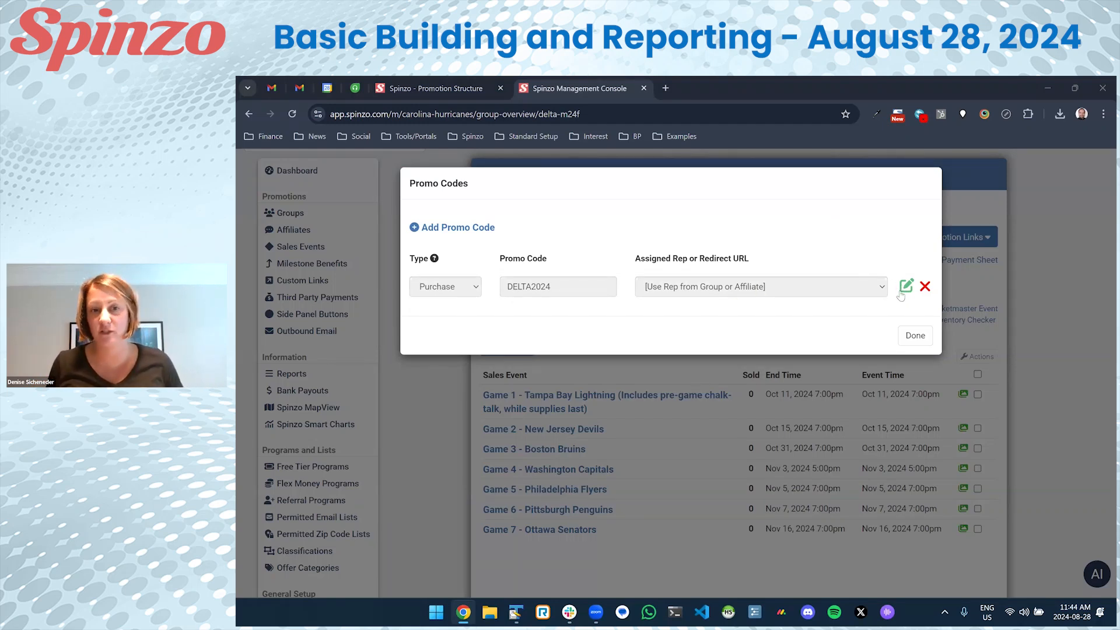
Confirm DELTA2024 keeps the group's rep and close the promo codes window.
{"action": "left_click", "coordinate": [904, 287]}
{"action": "left_click", "coordinate": [825, 292]}
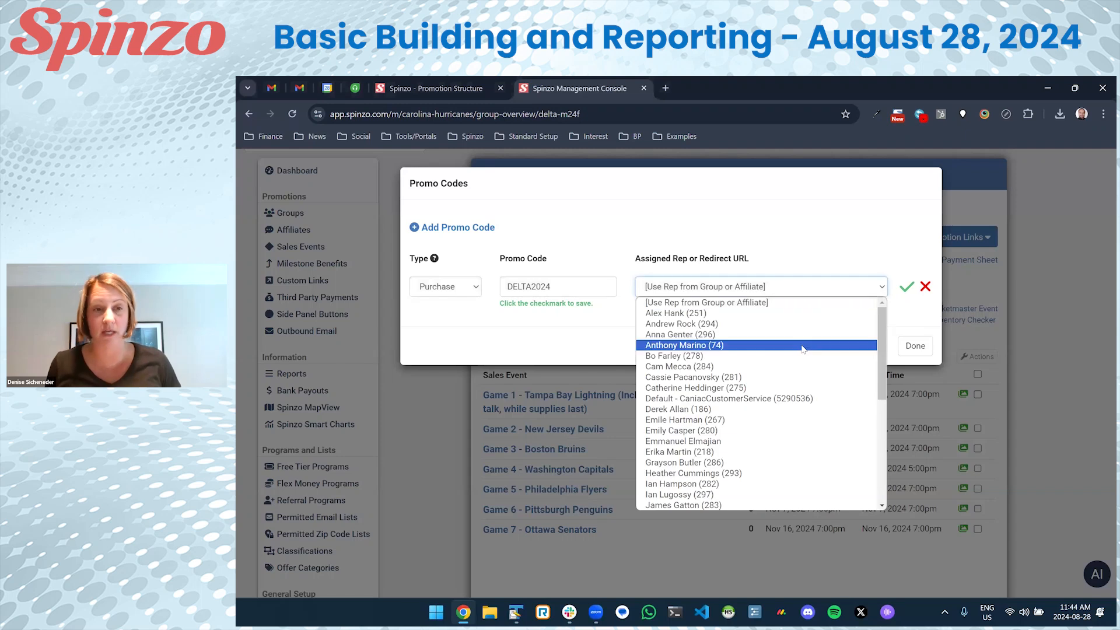
{"action": "key", "text": "Escape"}
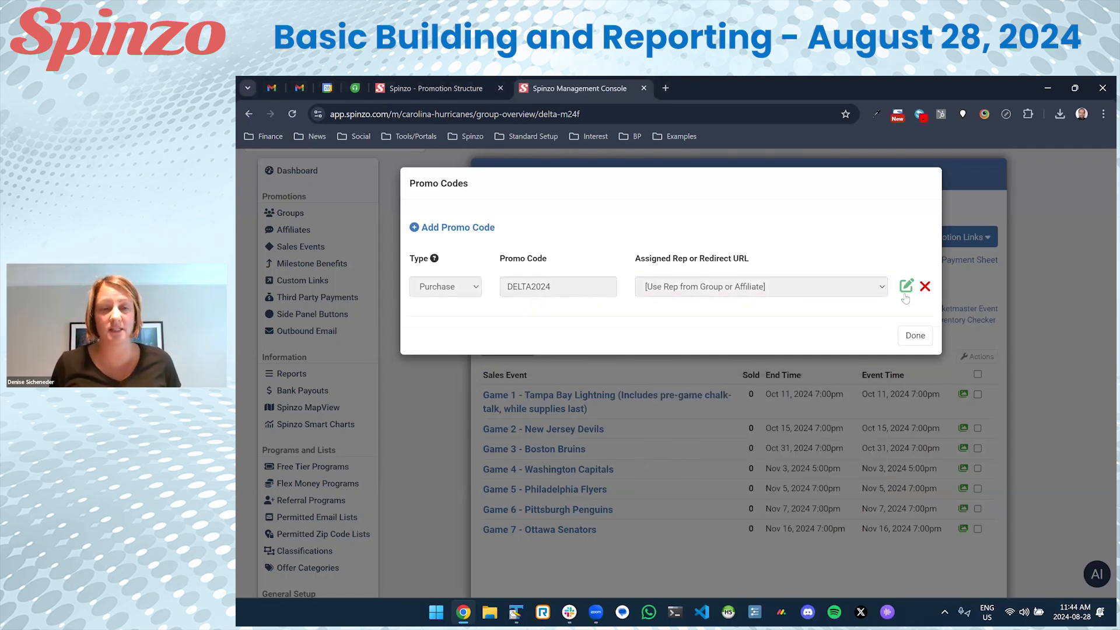
{"action": "left_click", "coordinate": [914, 345]}
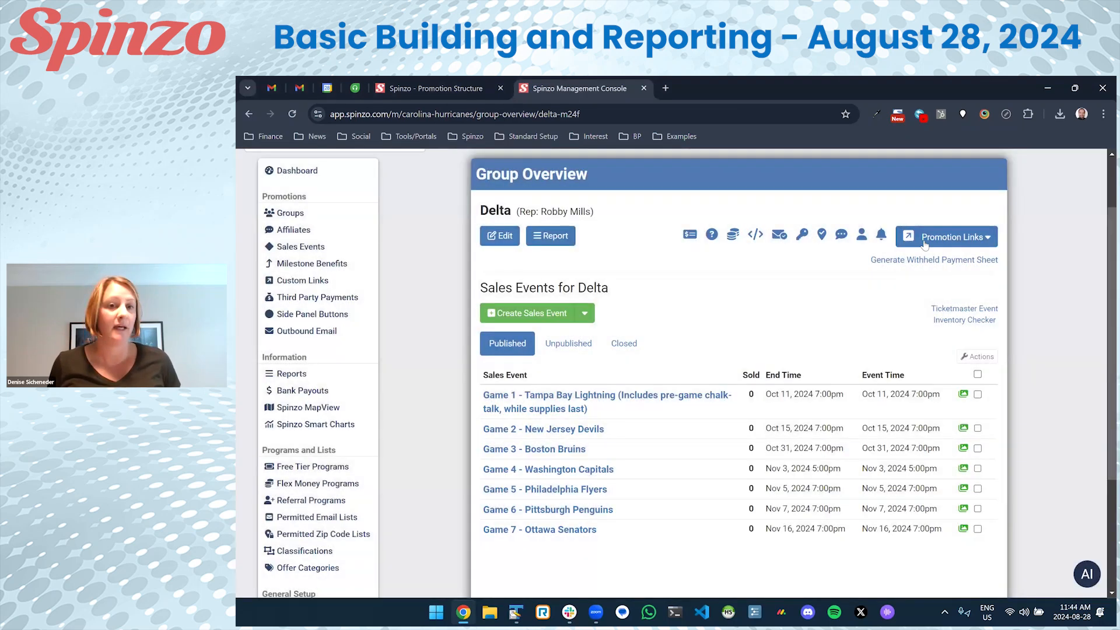
{"action": "left_click", "coordinate": [946, 237]}
On the Delta promotion page, start buying Lower Level South seats for Game 2 vs the Devils.
{"action": "left_click", "coordinate": [933, 260]}
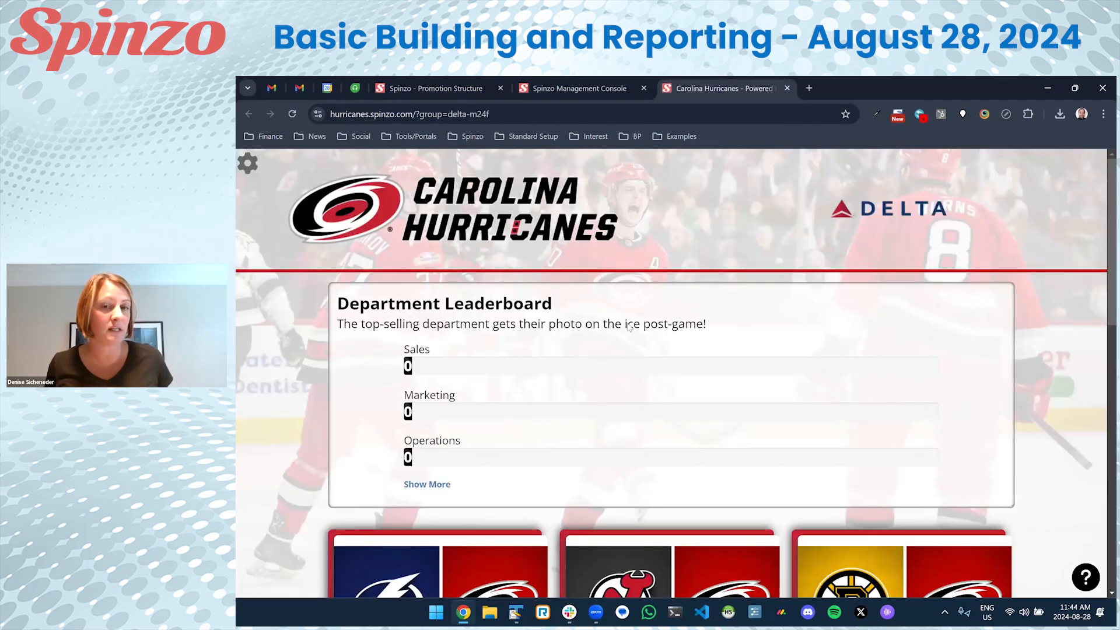
{"action": "scroll", "coordinate": [677, 338], "scroll_direction": "down", "scroll_amount": 5}
{"action": "left_click", "coordinate": [669, 354]}
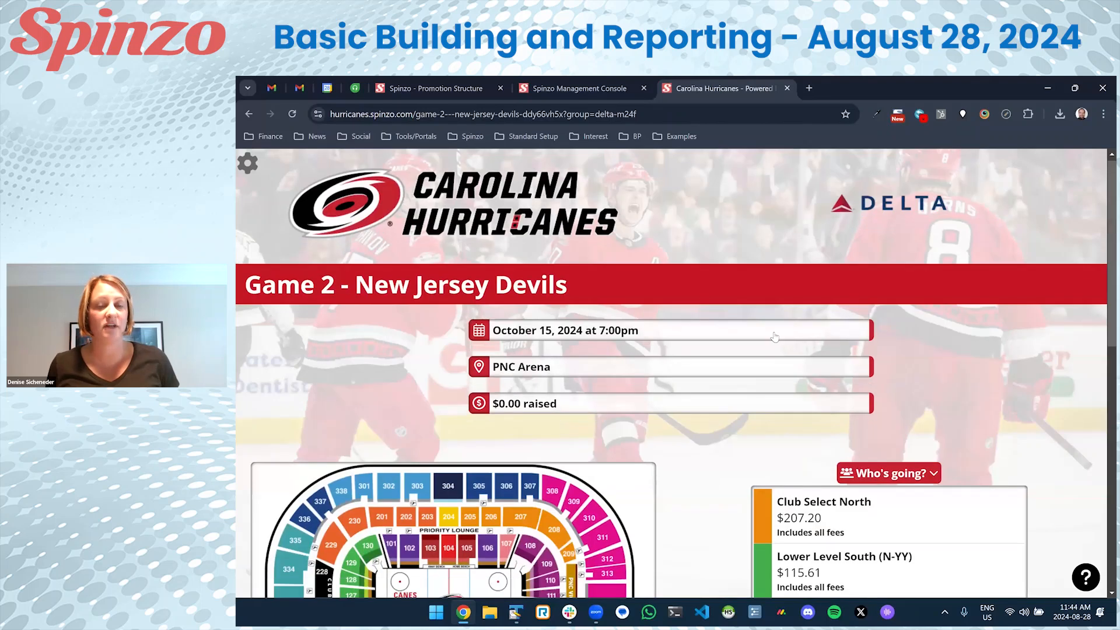
{"action": "scroll", "coordinate": [633, 328], "scroll_direction": "down", "scroll_amount": 5}
{"action": "left_click", "coordinate": [633, 328]}
Find the promo code field on the checkout page.
{"action": "scroll", "coordinate": [633, 328], "scroll_direction": "down", "scroll_amount": 10}
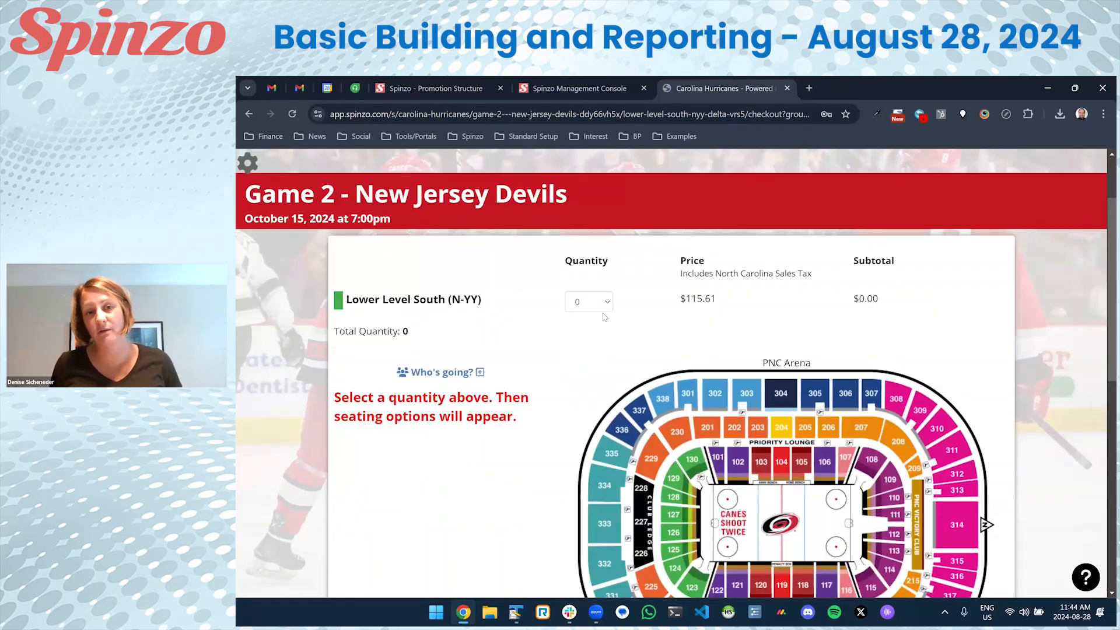
{"action": "left_click_drag", "start_coordinate": [340, 242], "coordinate": [616, 252]}
{"action": "left_click", "coordinate": [479, 257]}
{"action": "scroll", "coordinate": [412, 340], "scroll_direction": "up", "scroll_amount": 1}
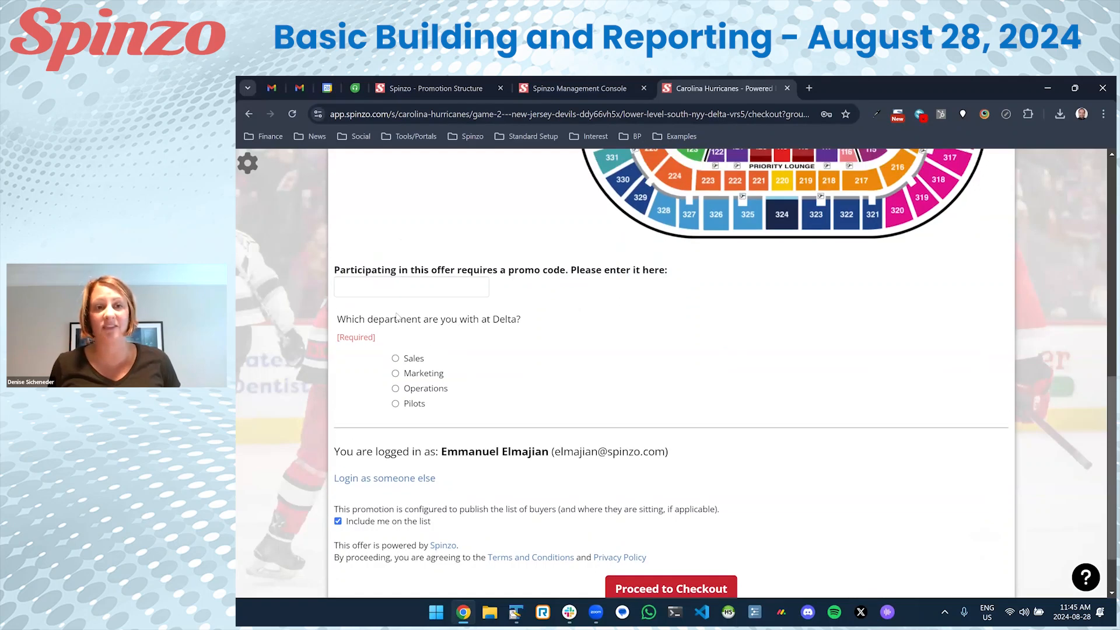
{"action": "scroll", "coordinate": [417, 340], "scroll_direction": "up", "scroll_amount": 7}
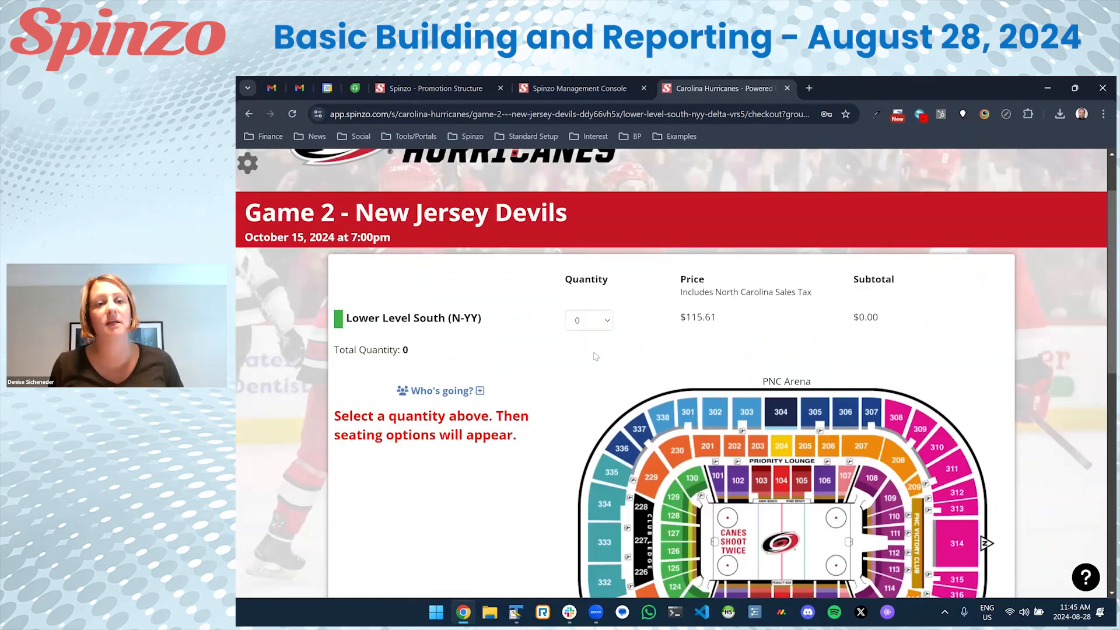
{"action": "scroll", "coordinate": [454, 383], "scroll_direction": "down", "scroll_amount": 6}
{"action": "scroll", "coordinate": [455, 383], "scroll_direction": "down", "scroll_amount": 1}
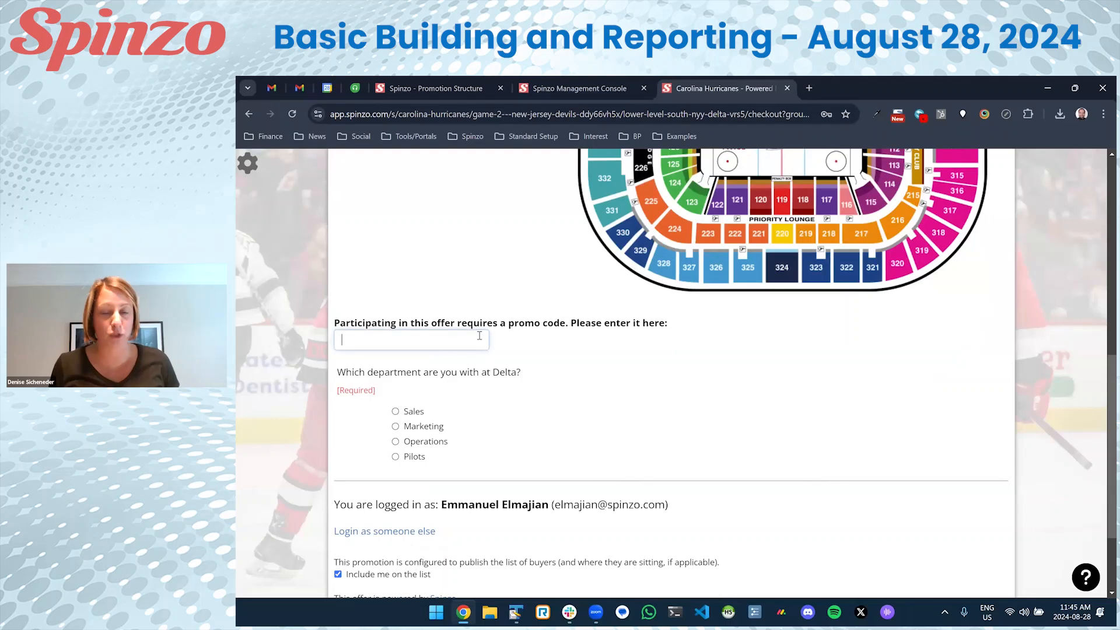
{"action": "scroll", "coordinate": [557, 307], "scroll_direction": "up", "scroll_amount": 7}
{"action": "scroll", "coordinate": [562, 290], "scroll_direction": "up", "scroll_amount": 2}
Go back to the Delta group's home page and return to the management console.
{"action": "key", "text": "alt+Left"}
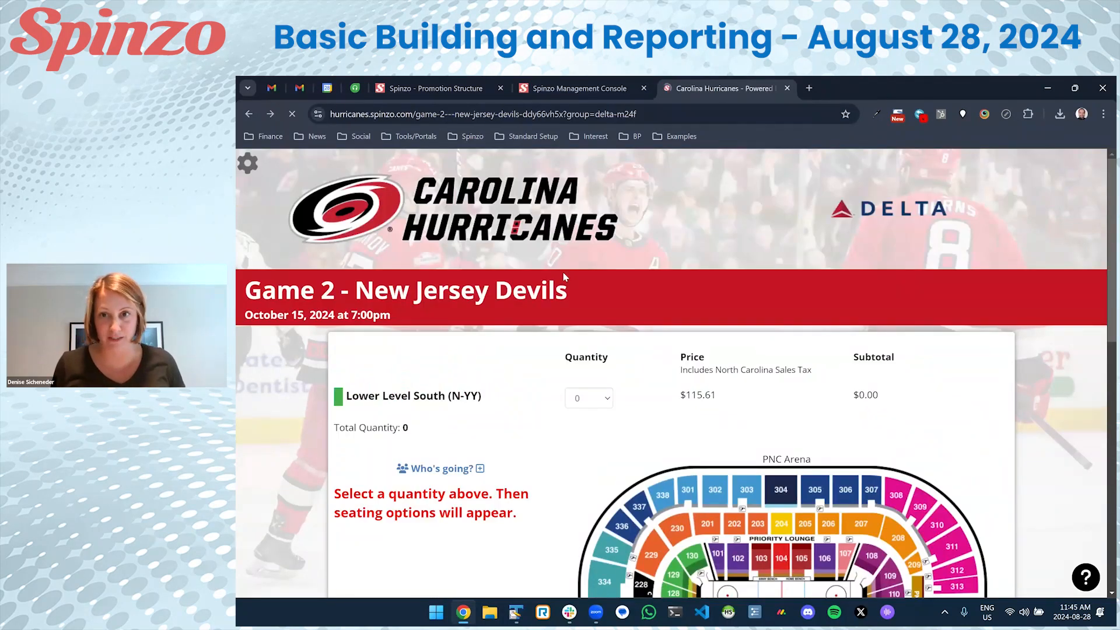
{"action": "scroll", "coordinate": [488, 199], "scroll_direction": "up", "scroll_amount": 3}
{"action": "scroll", "coordinate": [488, 198], "scroll_direction": "up", "scroll_amount": 2}
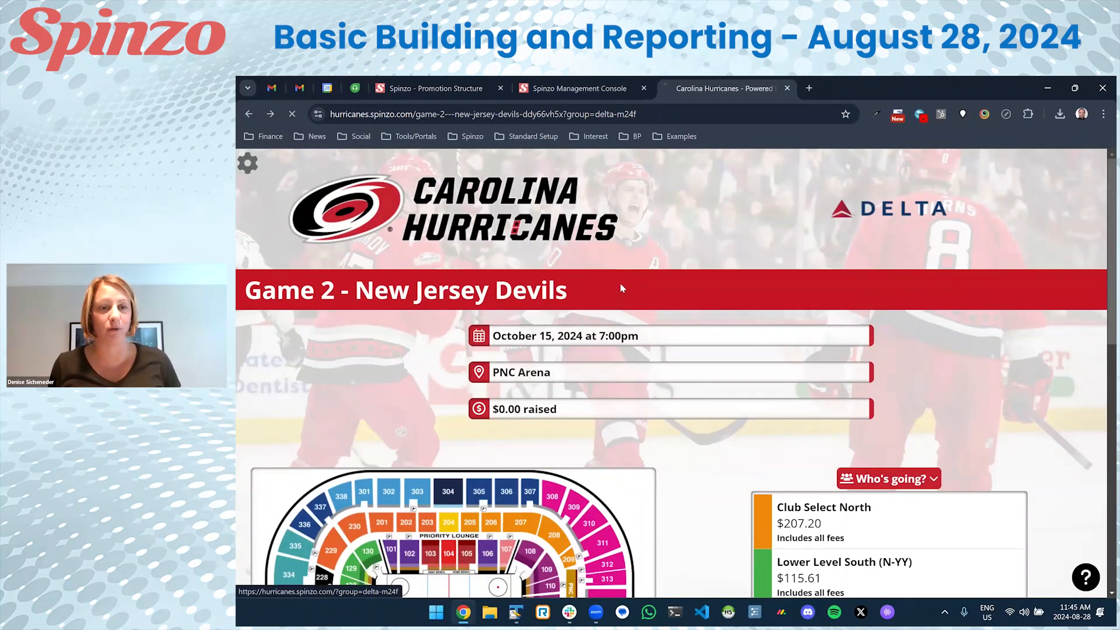
{"action": "left_click", "coordinate": [619, 283]}
{"action": "left_click", "coordinate": [588, 85]}
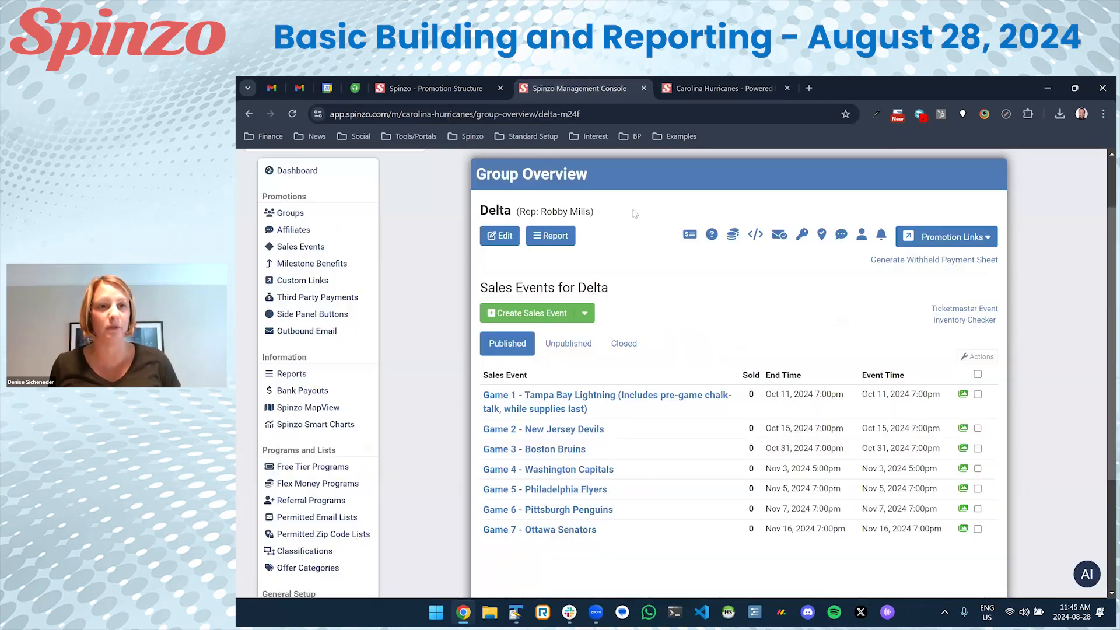
{"action": "left_click", "coordinate": [802, 235]}
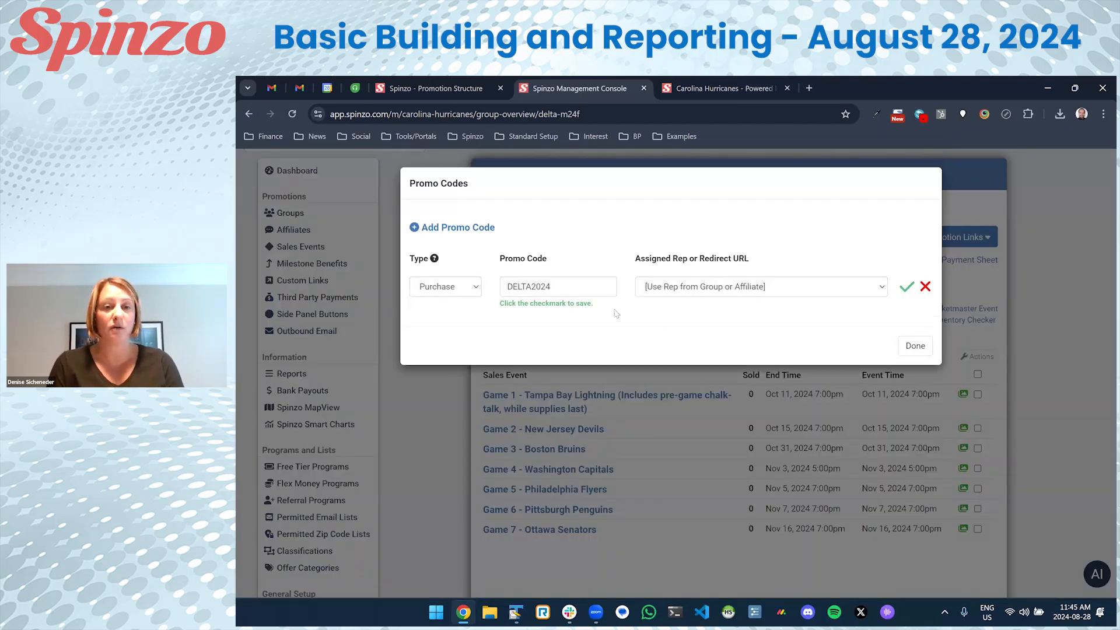
{"action": "left_click", "coordinate": [452, 293]}
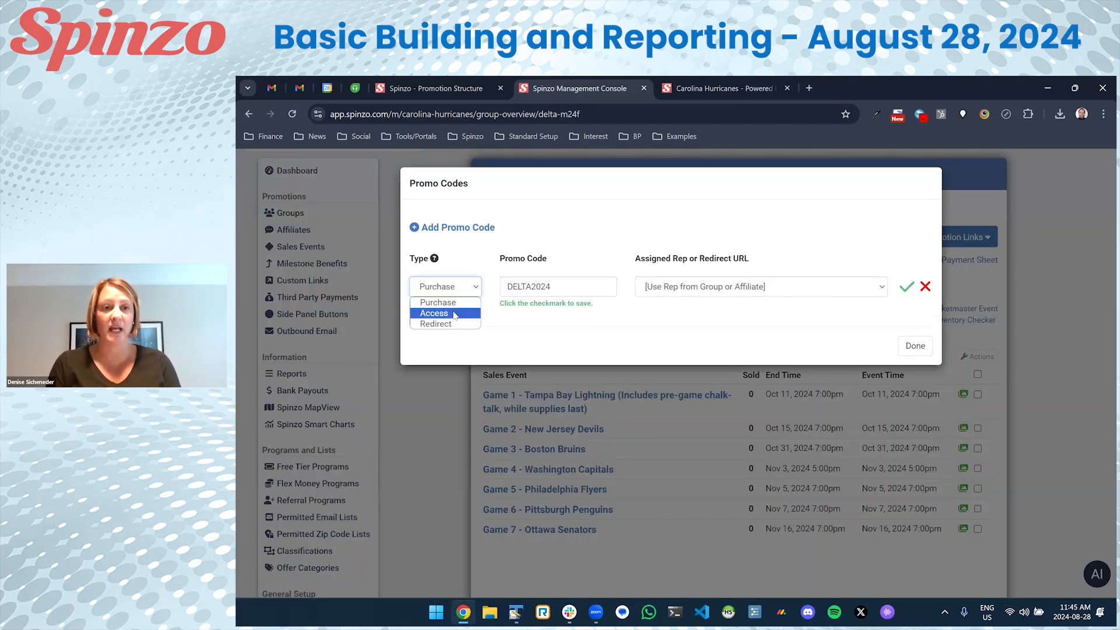
{"action": "left_click", "coordinate": [454, 314]}
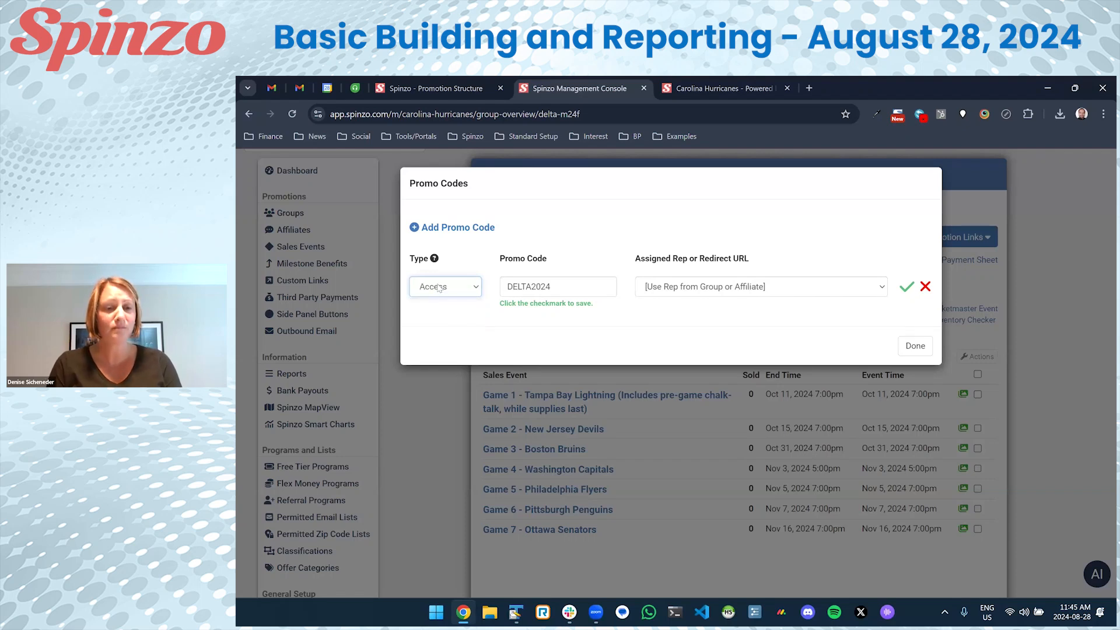
{"action": "left_click", "coordinate": [906, 286]}
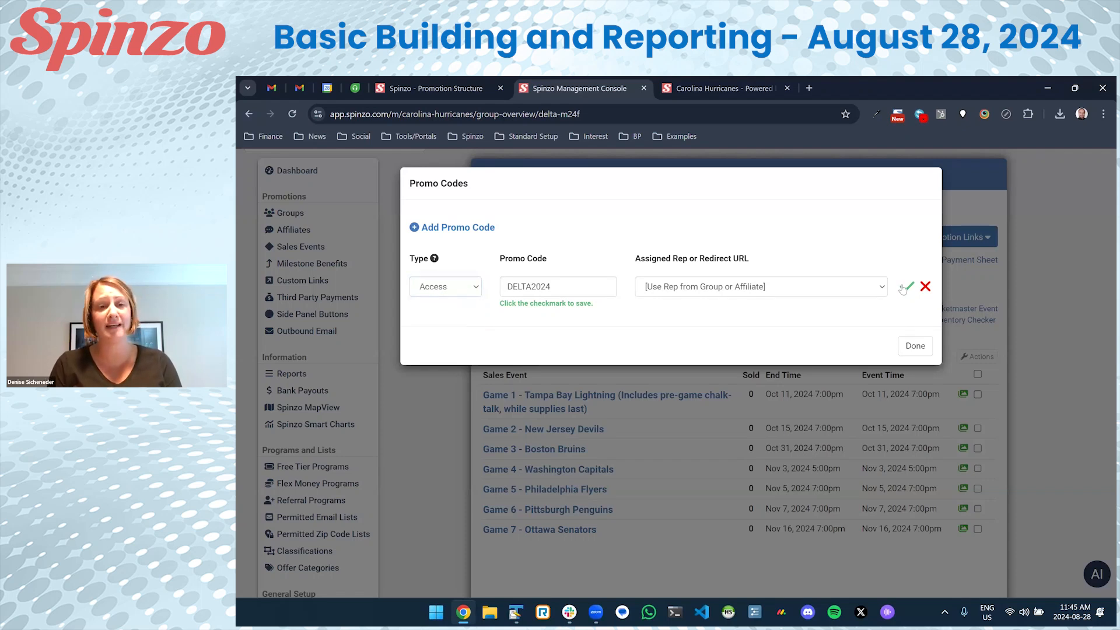
{"action": "left_click", "coordinate": [914, 336]}
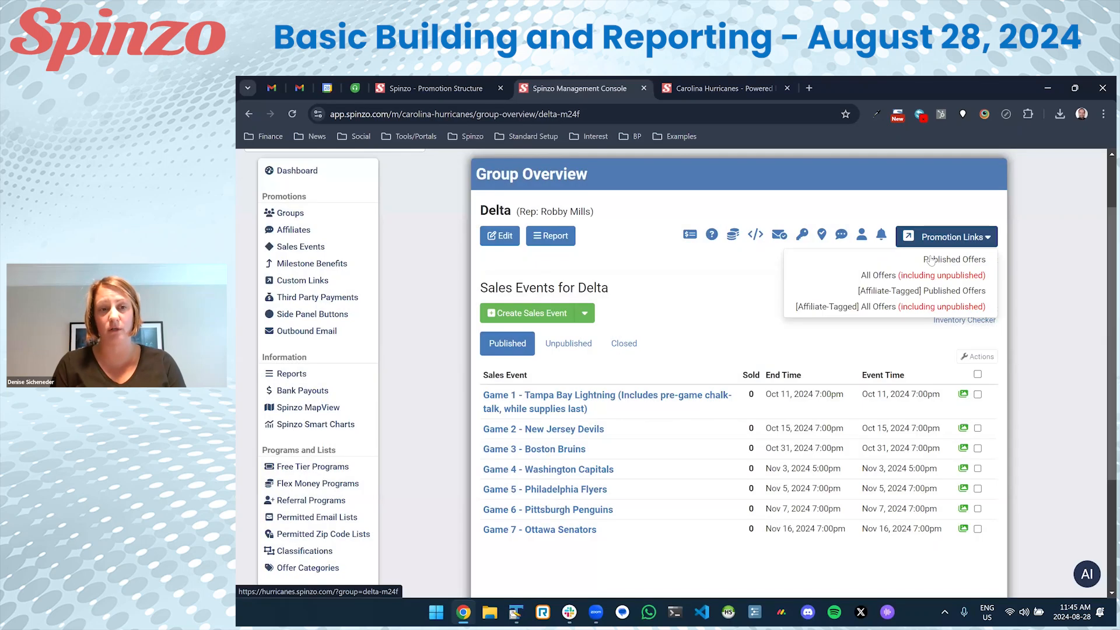
{"action": "left_click", "coordinate": [931, 260]}
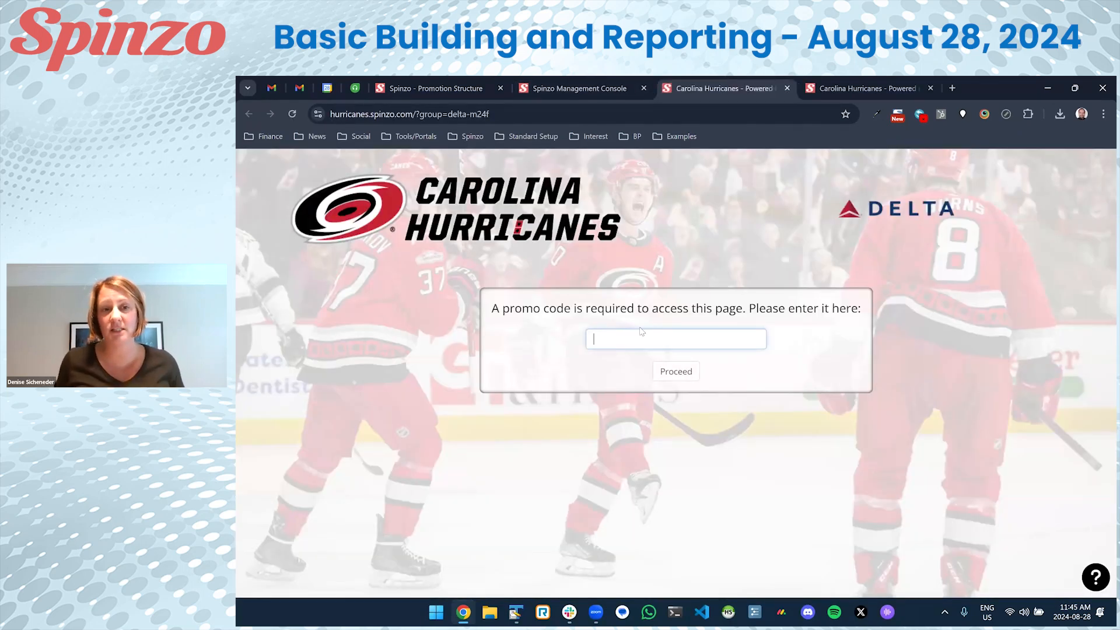
Test the promotion page's code entry with the invalid code PLEASE.
{"action": "left_click_drag", "start_coordinate": [497, 307], "coordinate": [862, 307]}
{"action": "left_click", "coordinate": [761, 340]}
{"action": "left_click", "coordinate": [727, 337]}
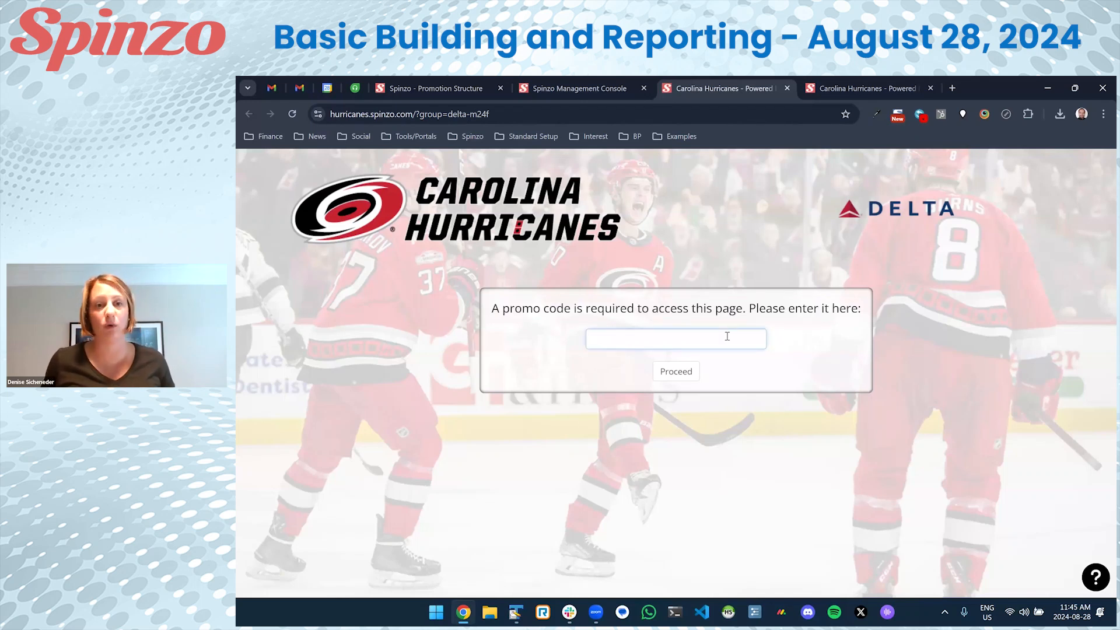
{"action": "type", "text": "PLEASE"}
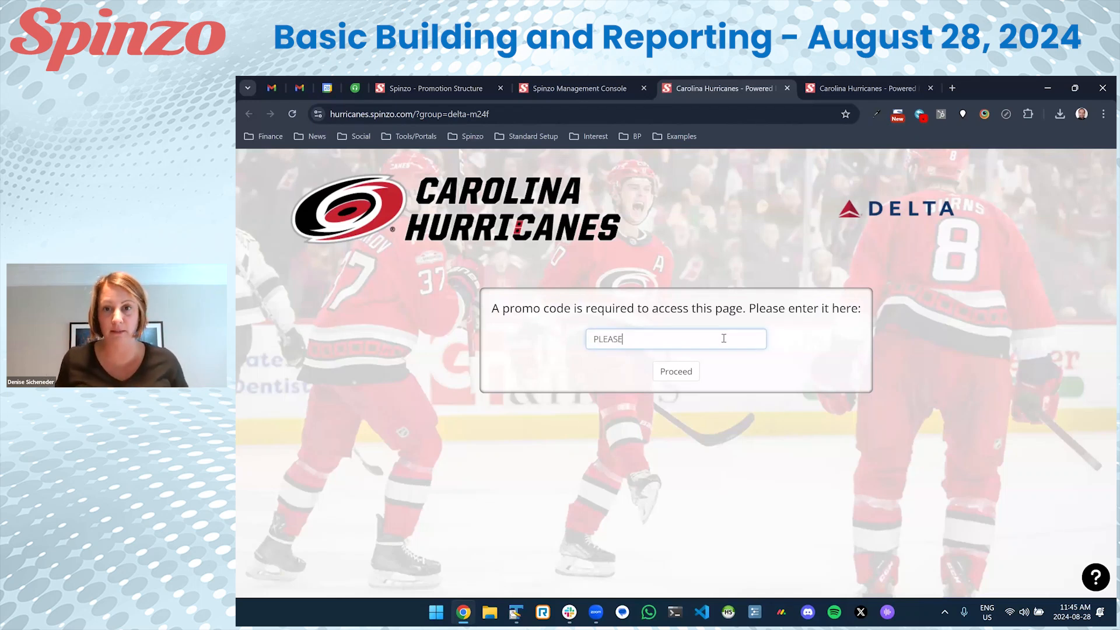
{"action": "left_click", "coordinate": [672, 377]}
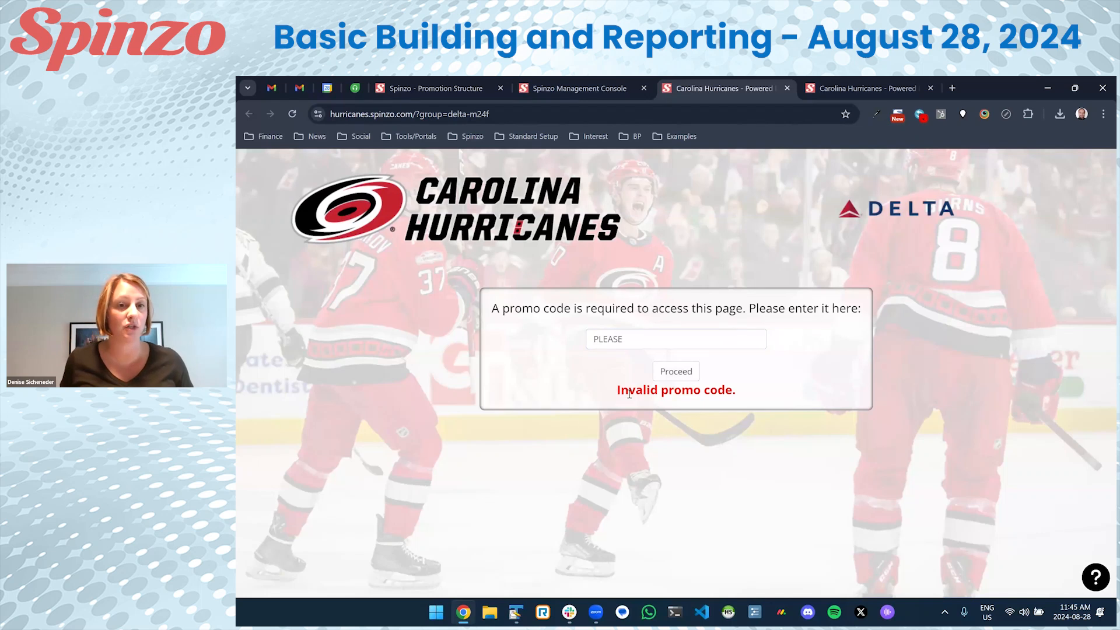
{"action": "left_click_drag", "start_coordinate": [630, 340], "coordinate": [559, 340]}
{"action": "type", "text": "D"}
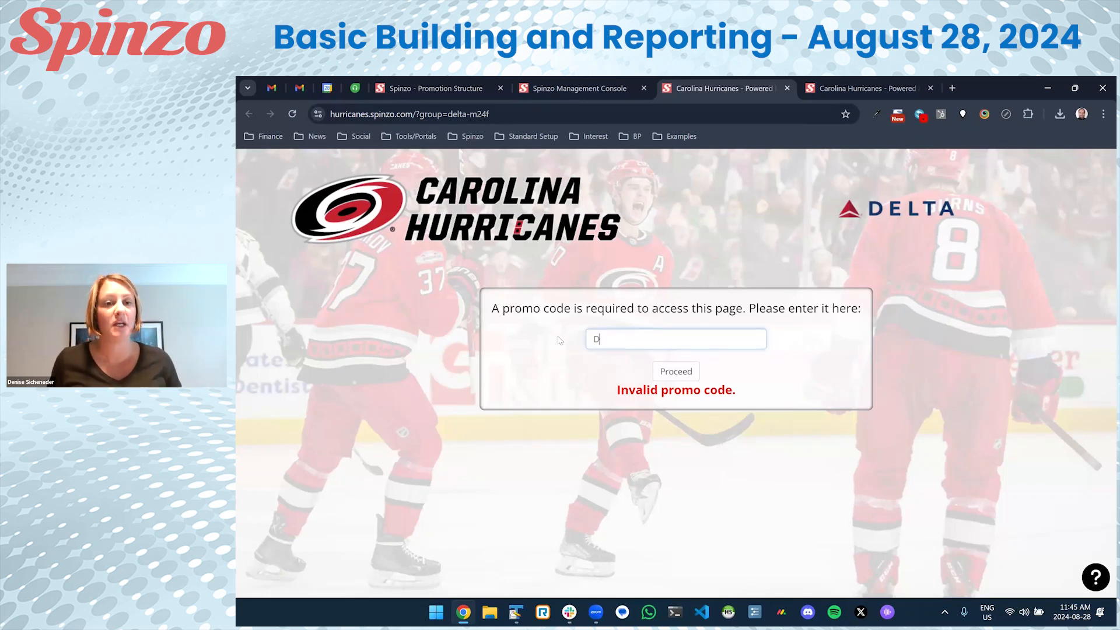
{"action": "type", "text": "ELTA2024"}
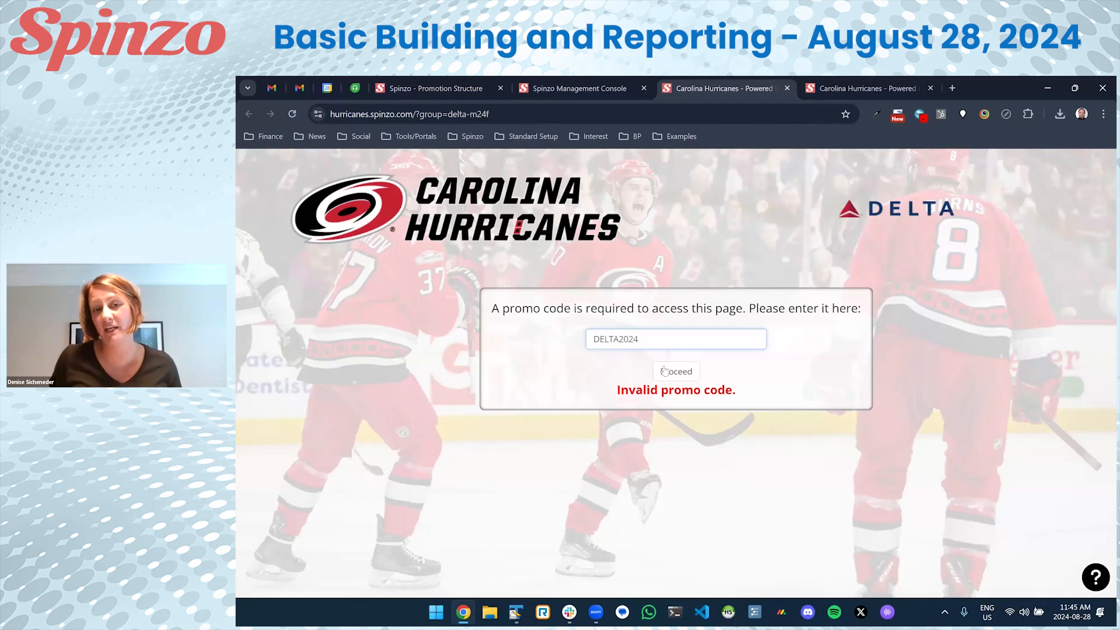
{"action": "left_click", "coordinate": [674, 375]}
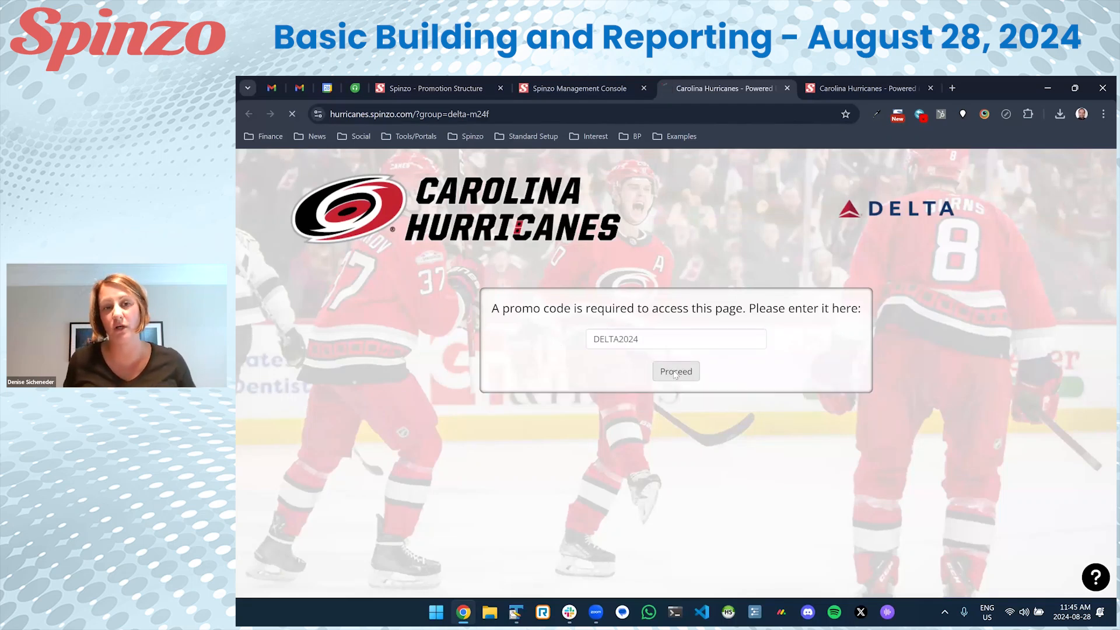
{"action": "scroll", "coordinate": [675, 375], "scroll_direction": "down", "scroll_amount": 5}
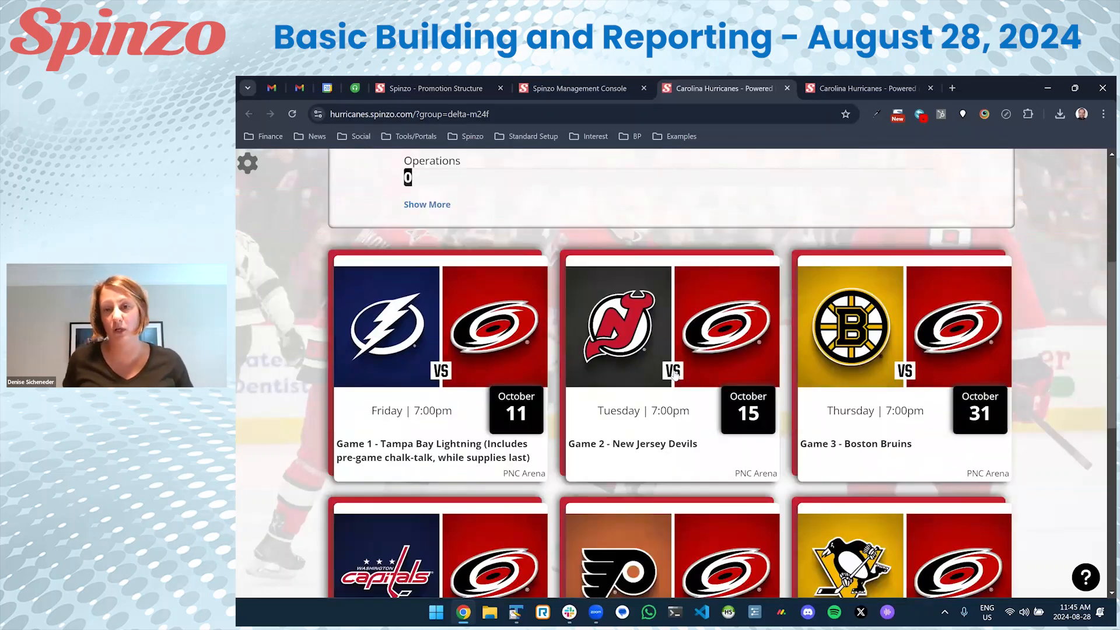
{"action": "scroll", "coordinate": [674, 373], "scroll_direction": "up", "scroll_amount": 5}
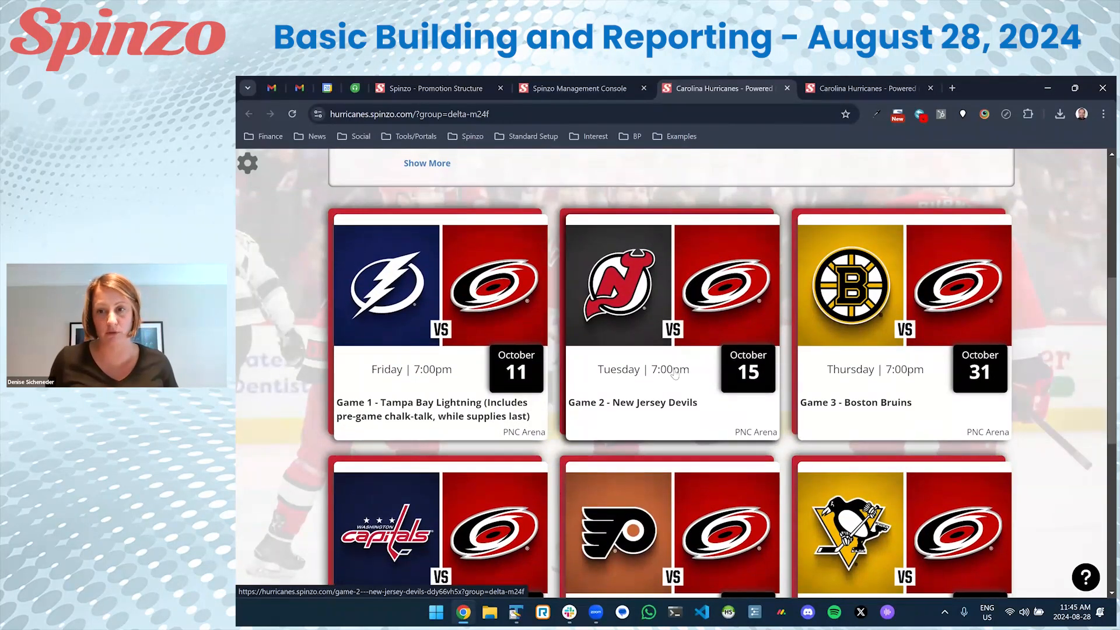
{"action": "scroll", "coordinate": [676, 373], "scroll_direction": "up", "scroll_amount": 1}
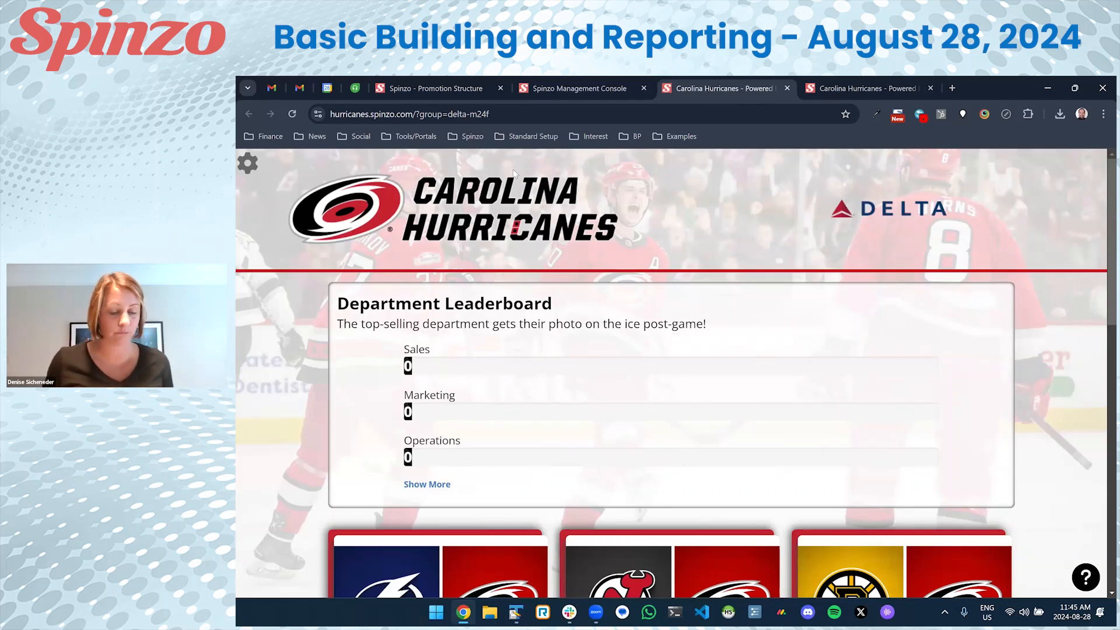
{"action": "left_click", "coordinate": [556, 86]}
Close the Hurricanes promotion tabs and open the Flex Report from Reports.
{"action": "right_click", "coordinate": [555, 82]}
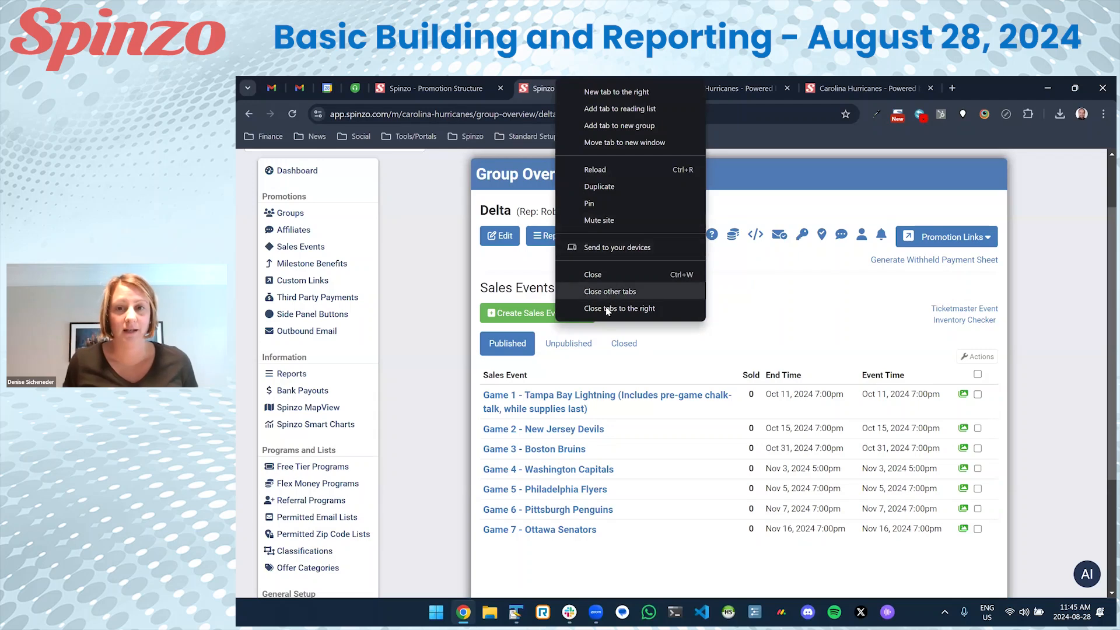
{"action": "left_click", "coordinate": [609, 307]}
{"action": "scroll", "coordinate": [367, 393], "scroll_direction": "up", "scroll_amount": 2}
{"action": "scroll", "coordinate": [367, 393], "scroll_direction": "down", "scroll_amount": 3}
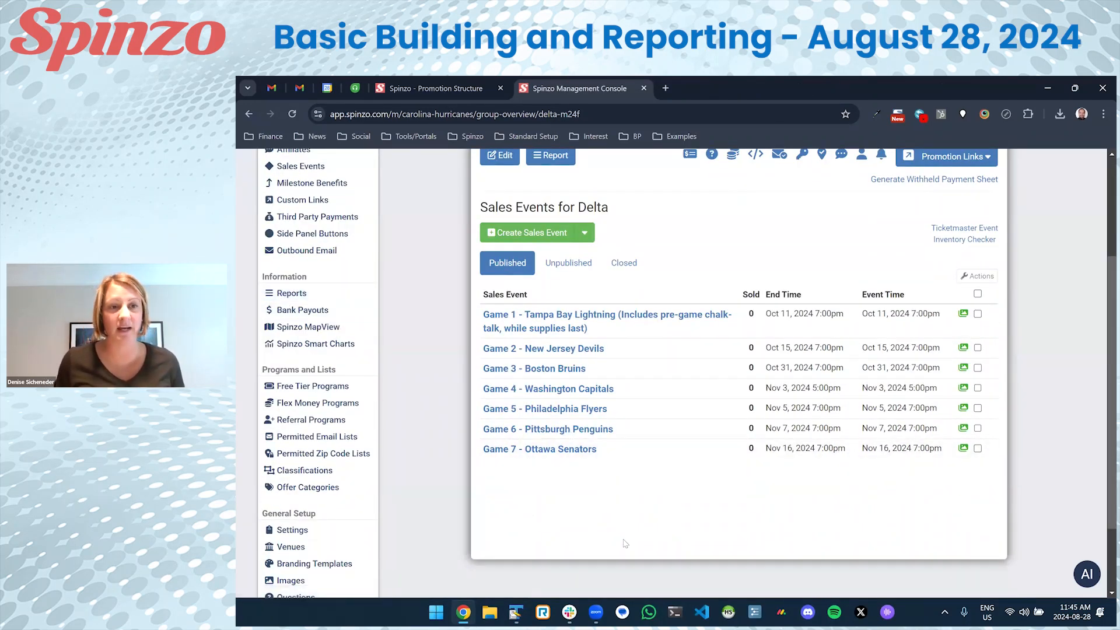
{"action": "left_click", "coordinate": [292, 293]}
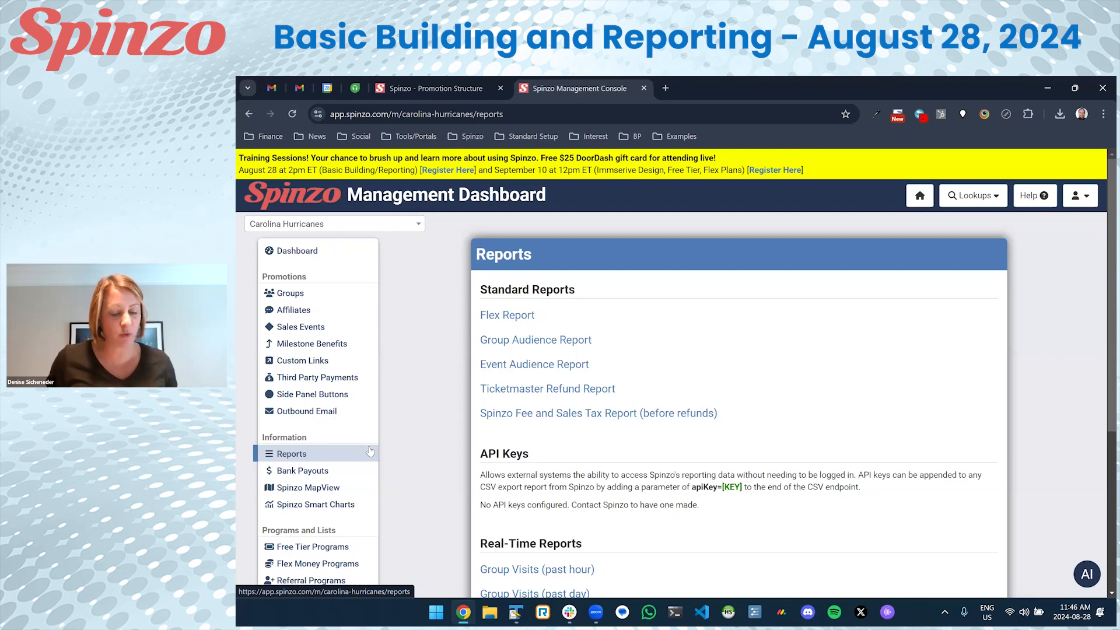
{"action": "left_click", "coordinate": [510, 314]}
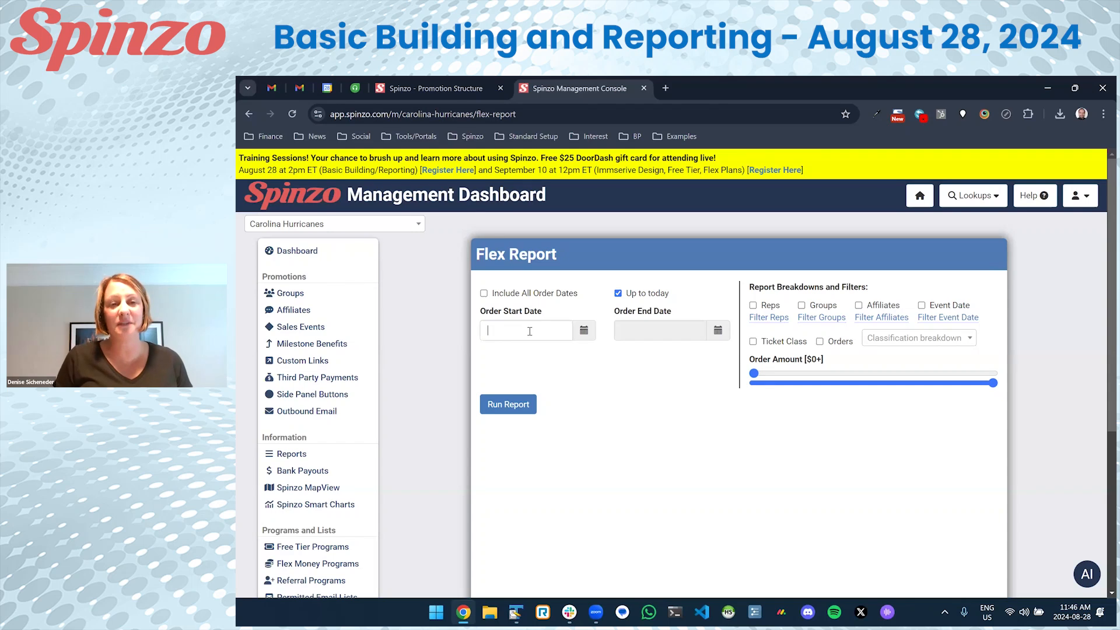
Set the Flex Report's order start date to 2023-08-01.
{"action": "left_click", "coordinate": [530, 332]}
{"action": "left_click", "coordinate": [493, 353]}
{"action": "left_click", "coordinate": [493, 354]}
{"action": "double_click", "coordinate": [493, 353]}
{"action": "left_click", "coordinate": [493, 353]}
{"action": "double_click", "coordinate": [493, 354]}
{"action": "left_click", "coordinate": [493, 353]}
{"action": "double_click", "coordinate": [493, 353]}
{"action": "left_click", "coordinate": [493, 354]}
{"action": "left_click", "coordinate": [493, 354]}
{"action": "left_click", "coordinate": [538, 390]}
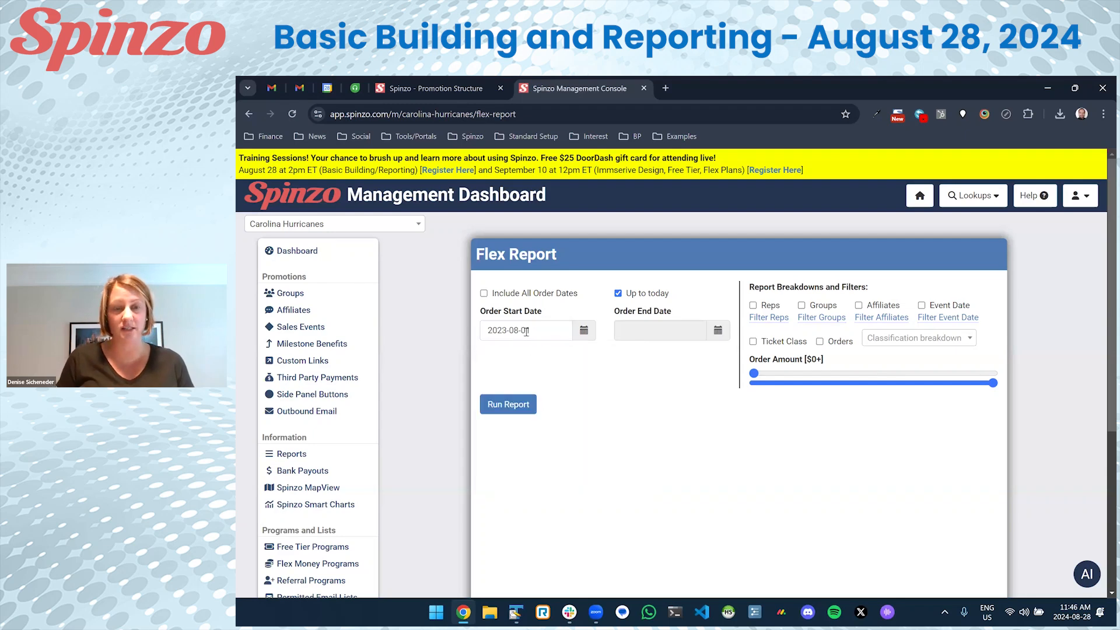
Set the order end date to 2024-05-31 and break the report down by Reps.
{"action": "left_click", "coordinate": [627, 298]}
{"action": "left_click", "coordinate": [633, 330]}
{"action": "left_click", "coordinate": [627, 354]}
{"action": "double_click", "coordinate": [627, 353]}
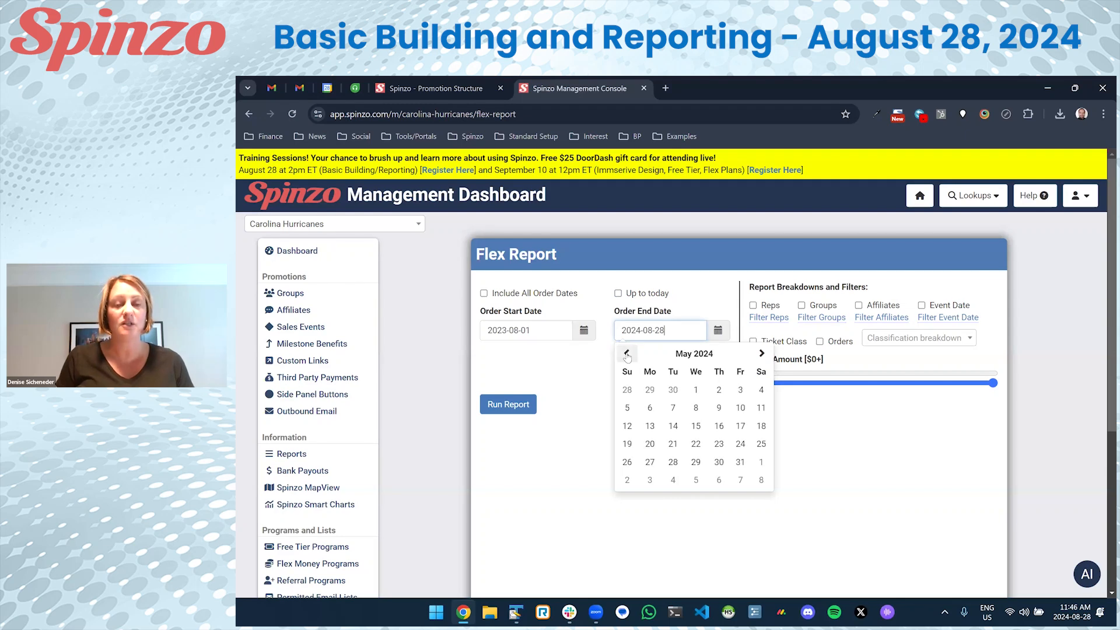
{"action": "left_click", "coordinate": [741, 462]}
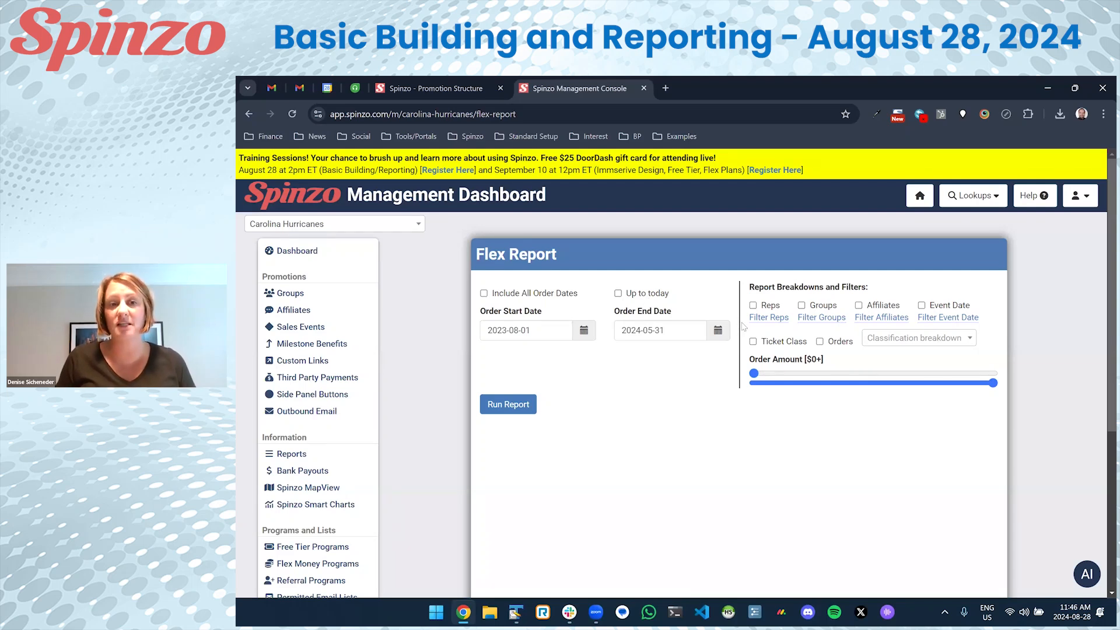
{"action": "left_click", "coordinate": [766, 306]}
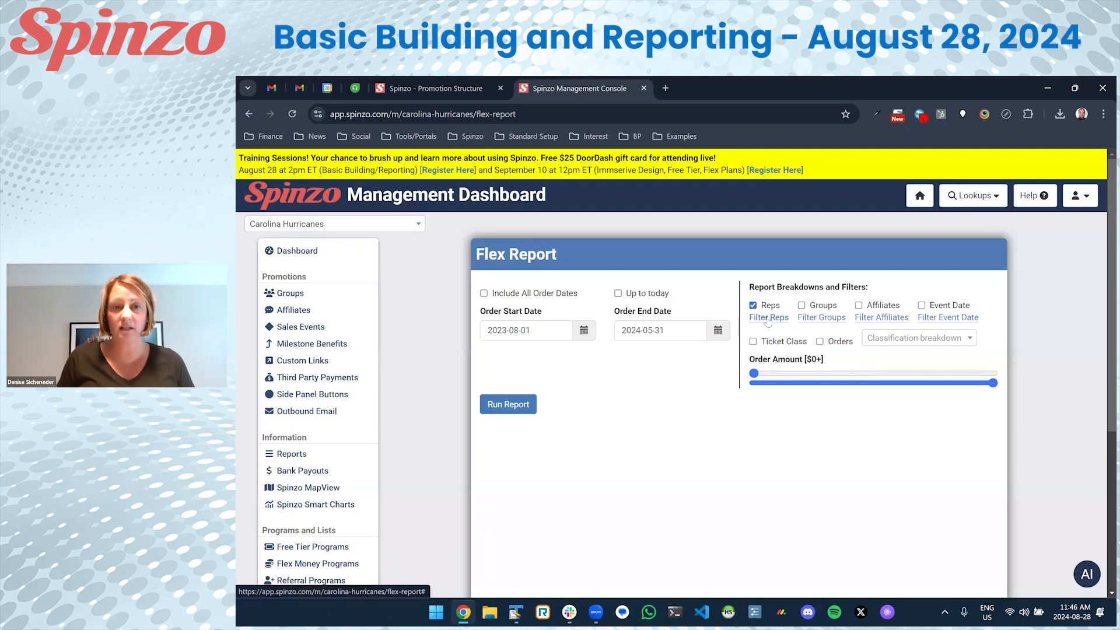
{"action": "left_click", "coordinate": [768, 319]}
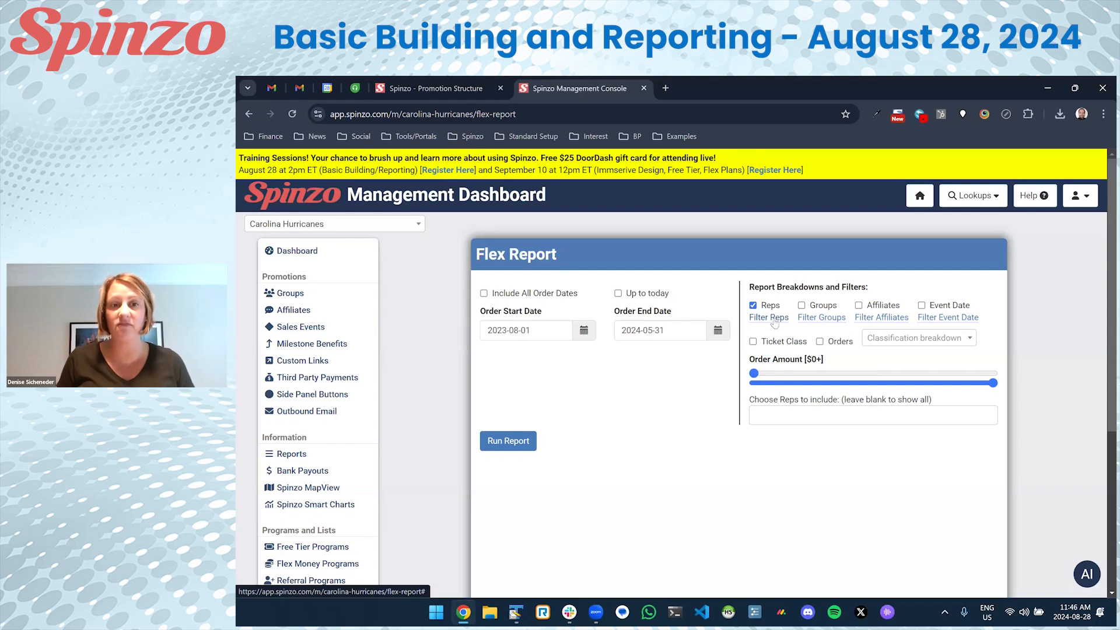
Filter the report to one chosen rep and run it: 7,516 quantity, $364,758.79 gross.
{"action": "left_click", "coordinate": [782, 419]}
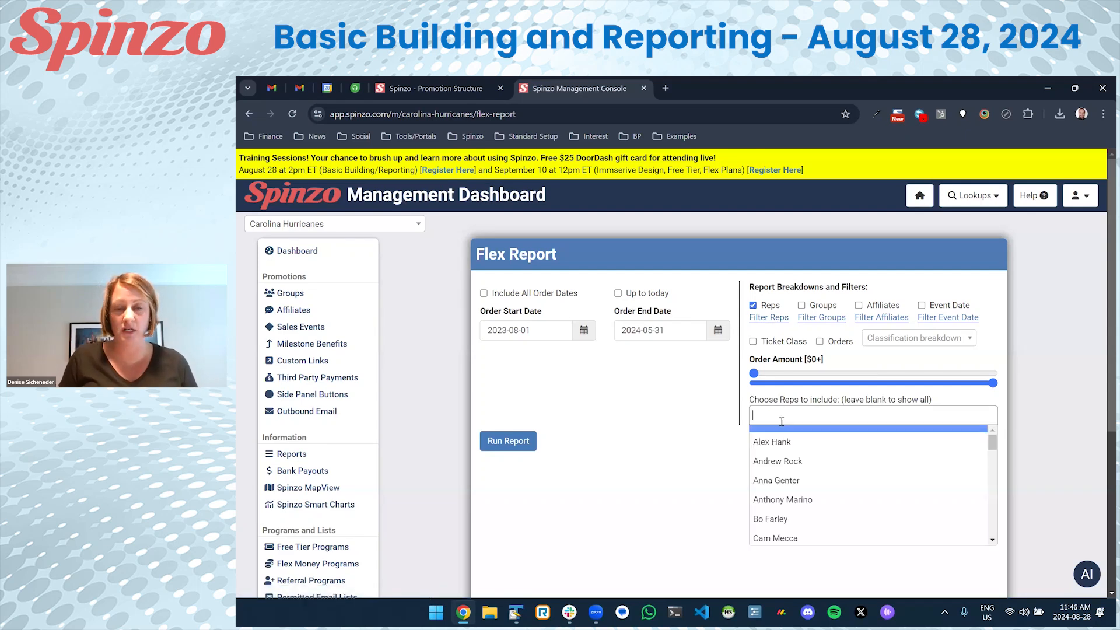
{"action": "type", "text": "Paul"}
{"action": "key", "text": "Return"}
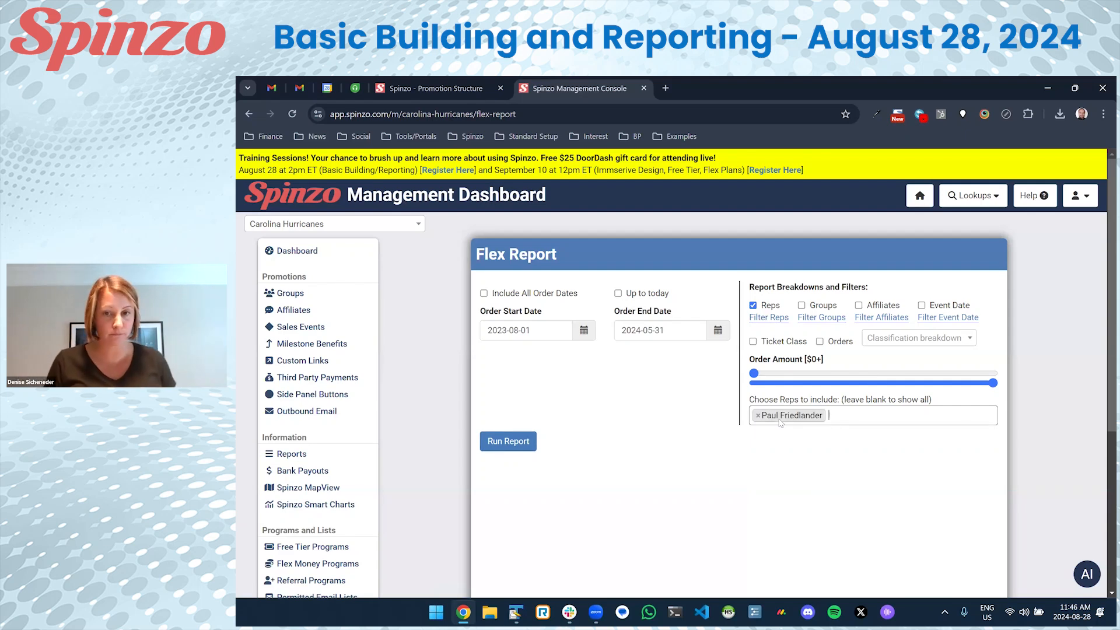
{"action": "left_click", "coordinate": [507, 441]}
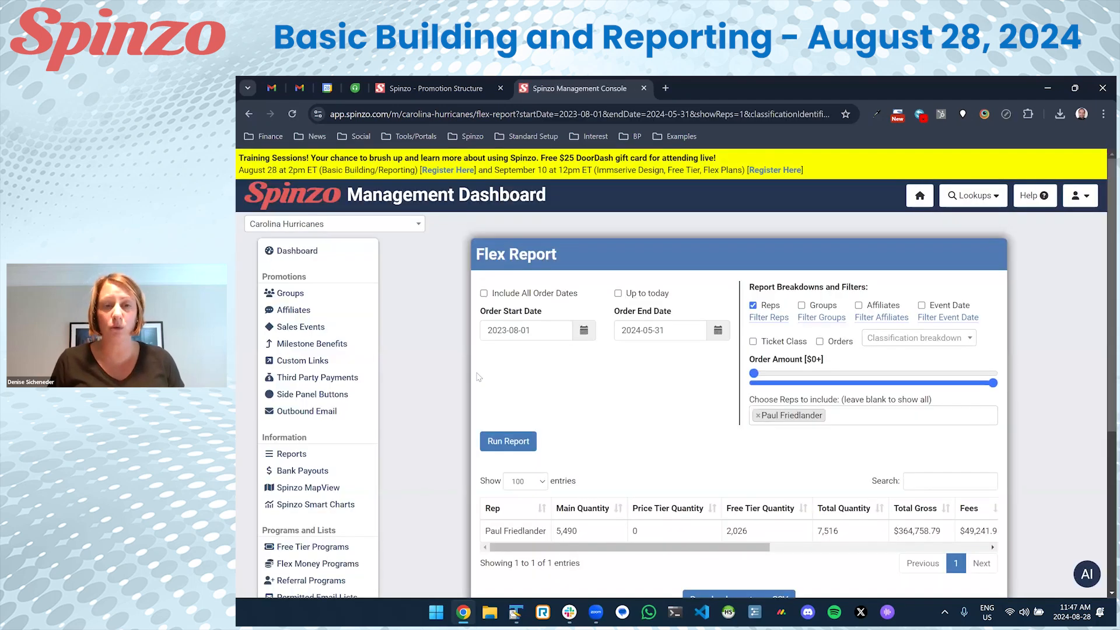
{"action": "scroll", "coordinate": [478, 375], "scroll_direction": "down", "scroll_amount": 2}
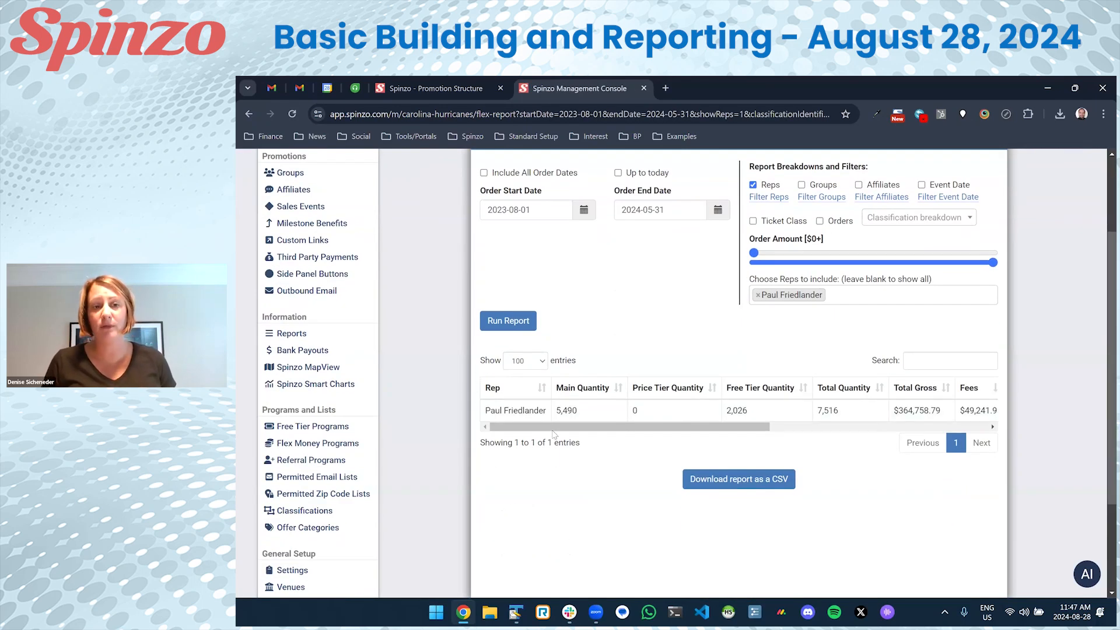
{"action": "left_click_drag", "start_coordinate": [566, 427], "coordinate": [515, 410]}
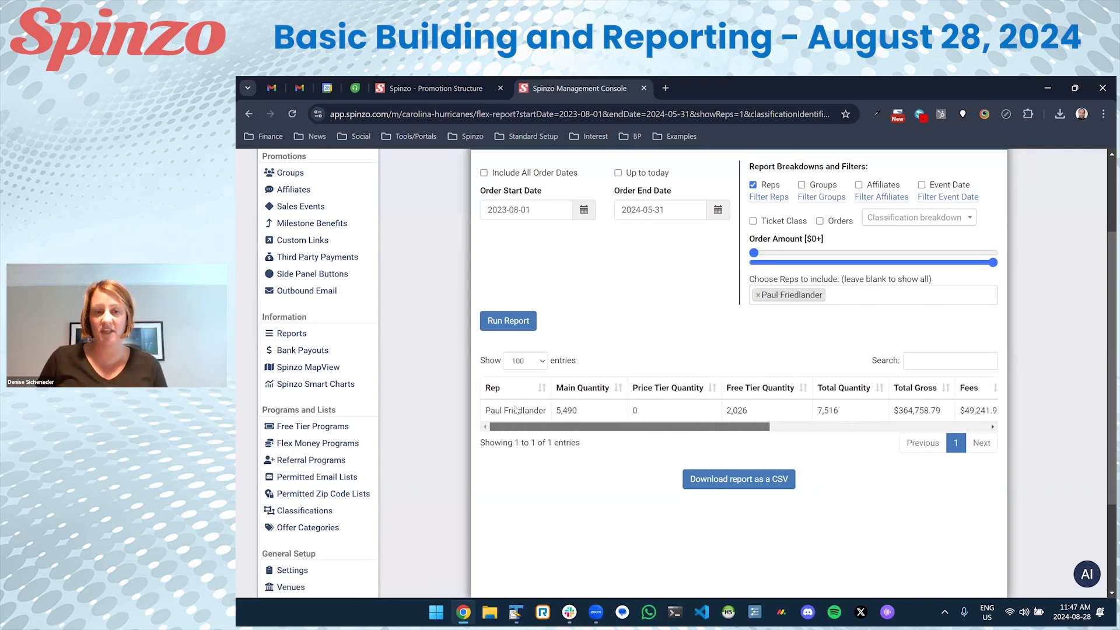
{"action": "scroll", "coordinate": [630, 365], "scroll_direction": "up", "scroll_amount": 2}
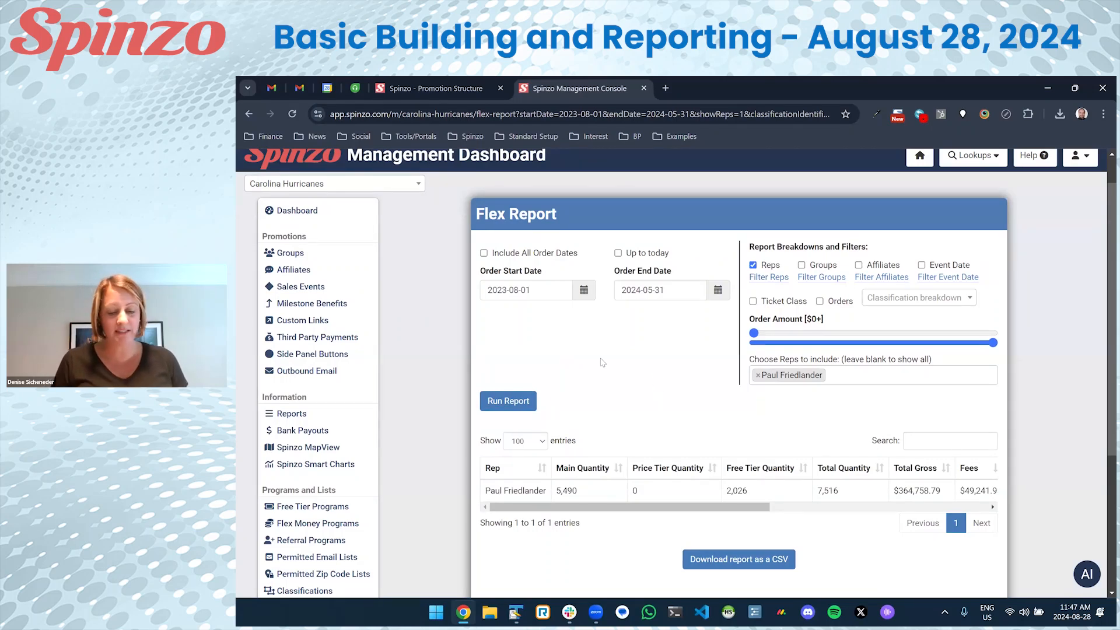
Add a Groups breakdown to the Flex Report and rerun it.
{"action": "left_click", "coordinate": [816, 268]}
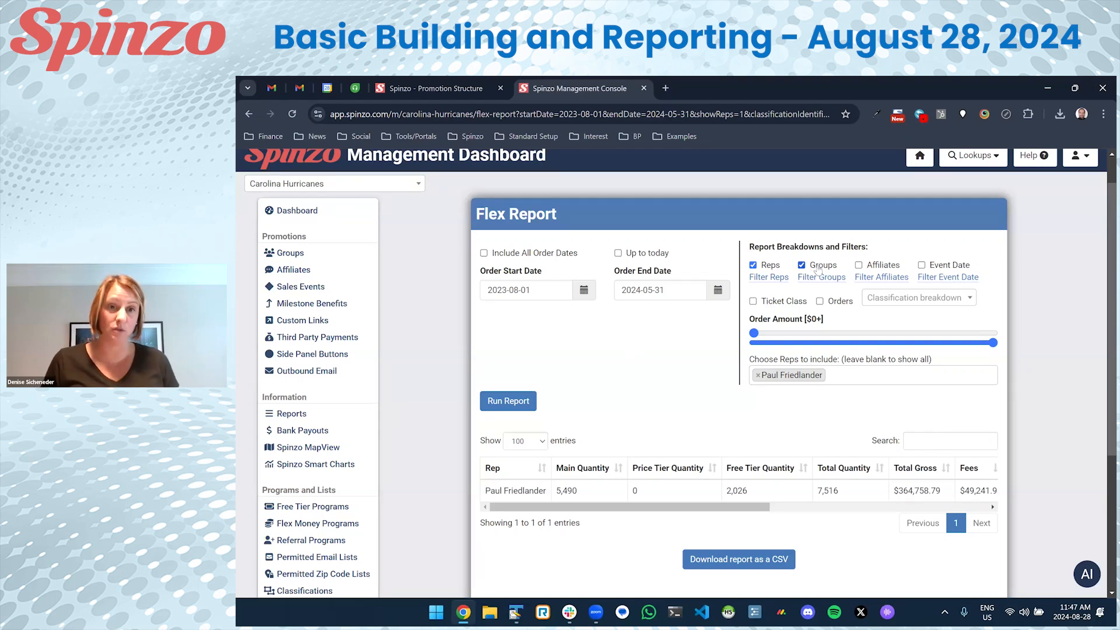
{"action": "left_click", "coordinate": [487, 400]}
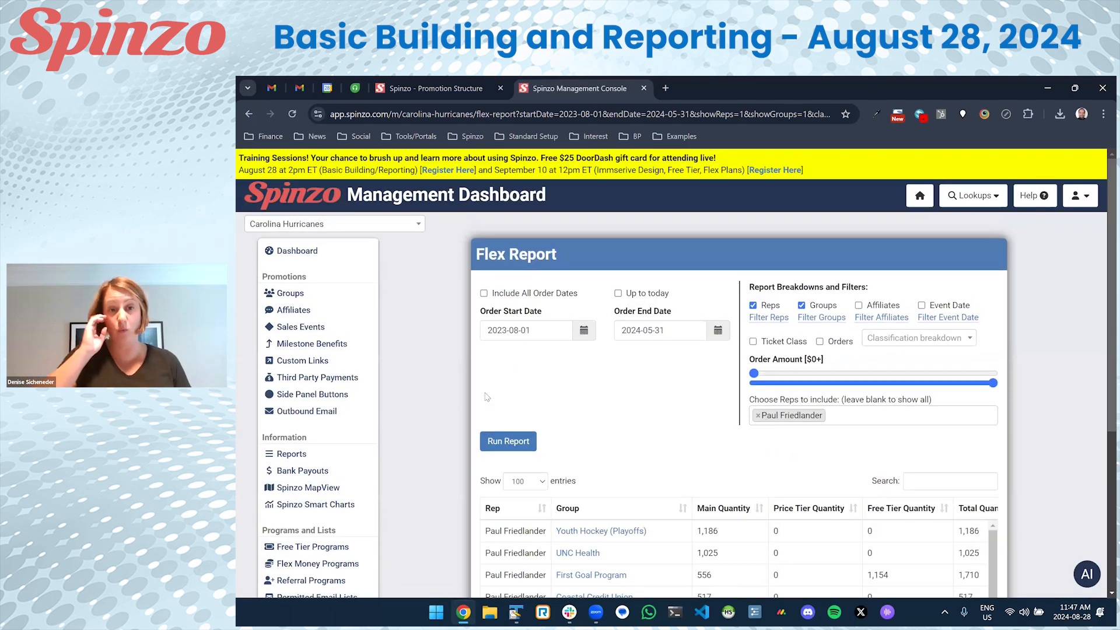
{"action": "scroll", "coordinate": [494, 400], "scroll_direction": "down", "scroll_amount": 3}
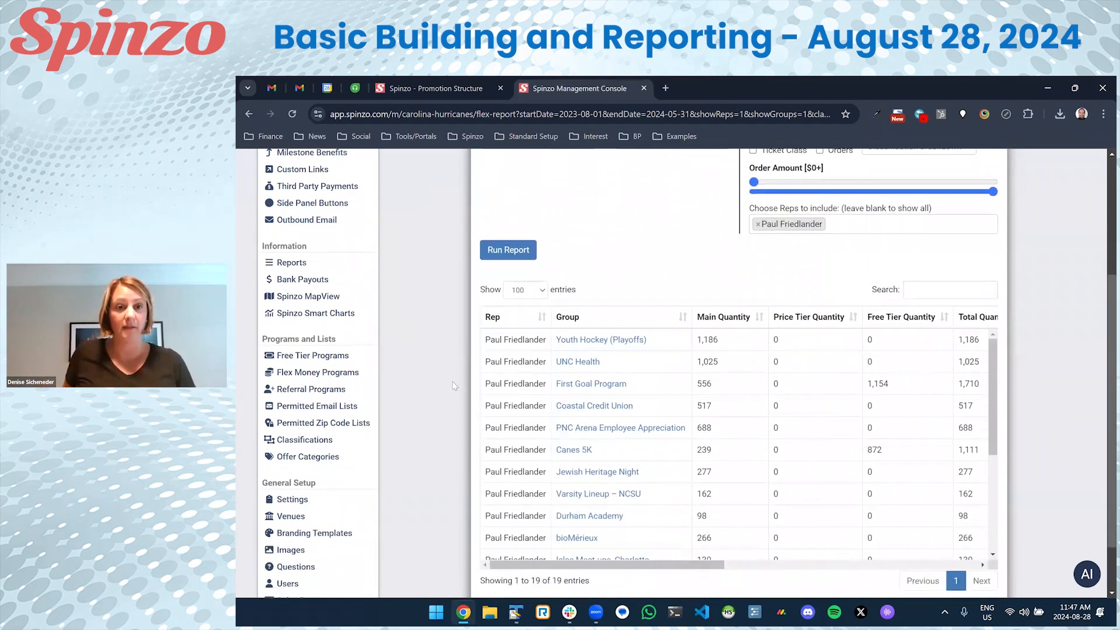
{"action": "scroll", "coordinate": [641, 408], "scroll_direction": "down", "scroll_amount": 4}
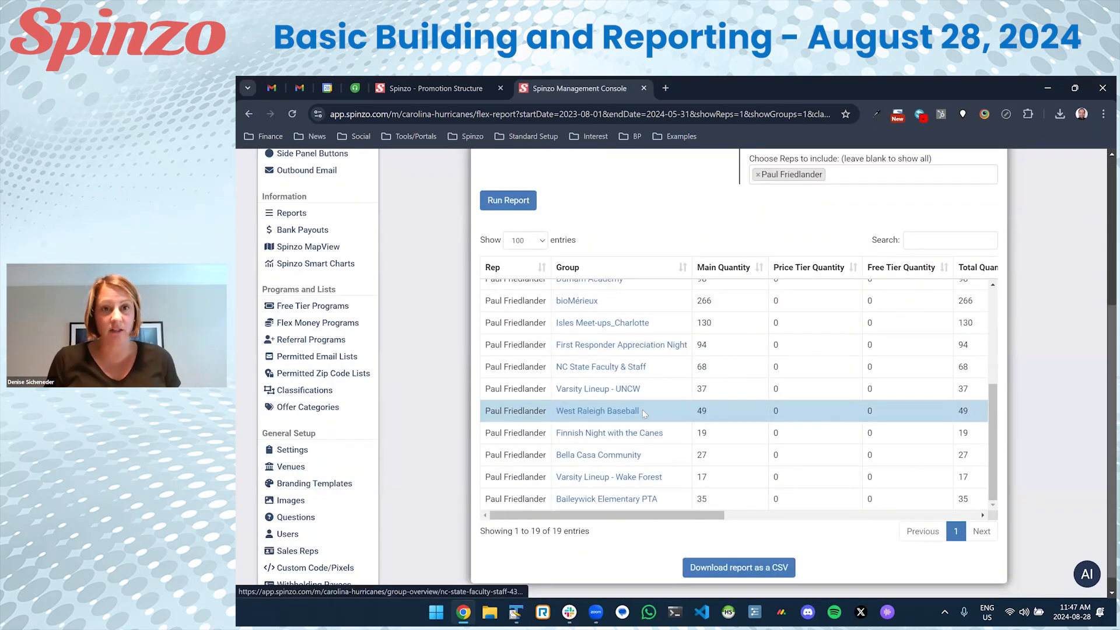
{"action": "scroll", "coordinate": [642, 409], "scroll_direction": "up", "scroll_amount": 1}
{"action": "scroll", "coordinate": [671, 390], "scroll_direction": "up", "scroll_amount": 4}
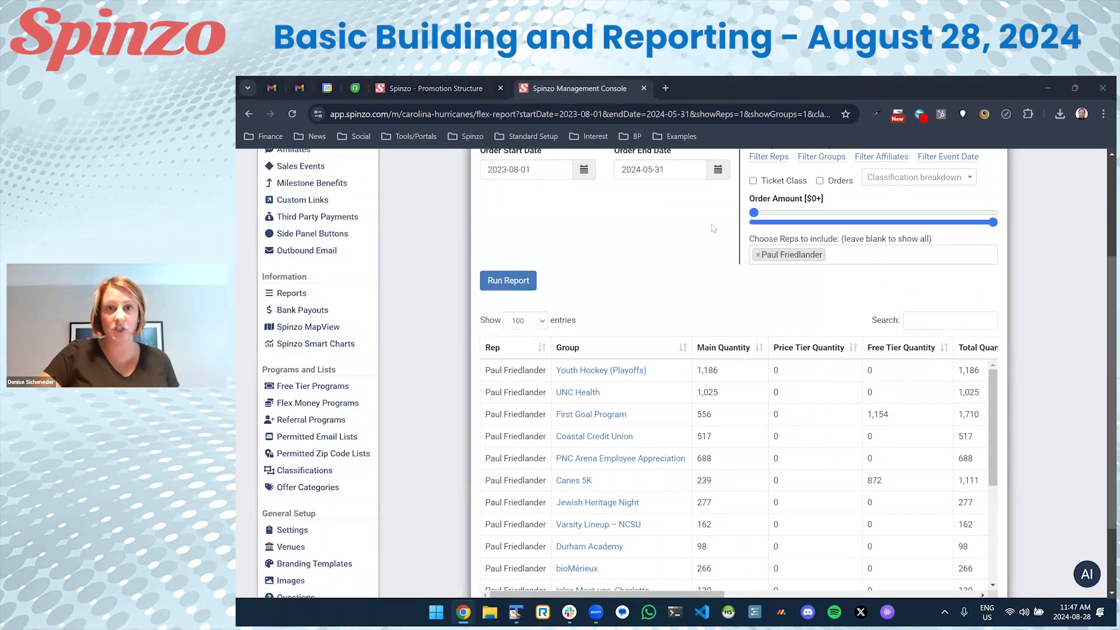
{"action": "scroll", "coordinate": [724, 382], "scroll_direction": "up", "scroll_amount": 1}
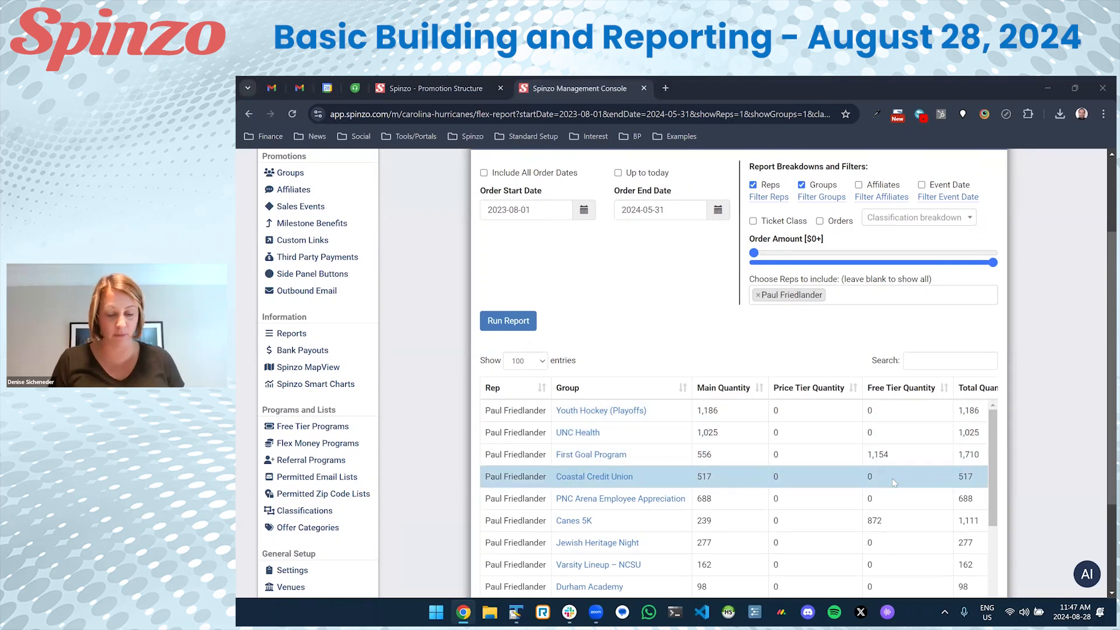
{"action": "scroll", "coordinate": [887, 480], "scroll_direction": "down", "scroll_amount": 3}
{"action": "scroll", "coordinate": [887, 480], "scroll_direction": "up", "scroll_amount": 3}
{"action": "scroll", "coordinate": [846, 350], "scroll_direction": "up", "scroll_amount": 3}
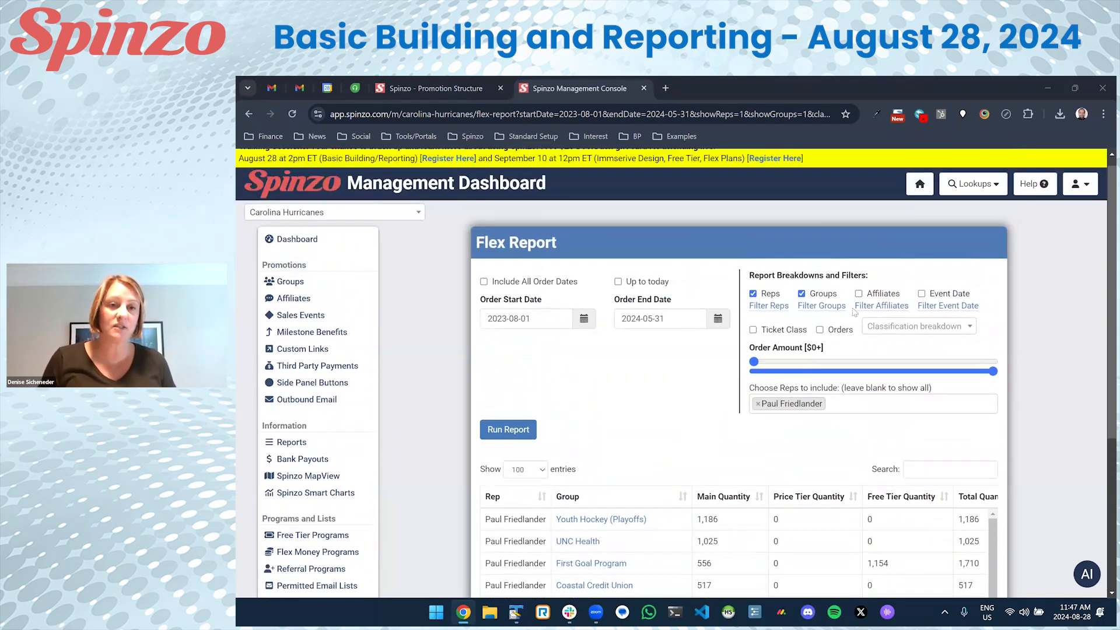
Limit groups to UNC Health and rerun: 1,025 quantity, $64,811.54 gross.
{"action": "left_click", "coordinate": [828, 318]}
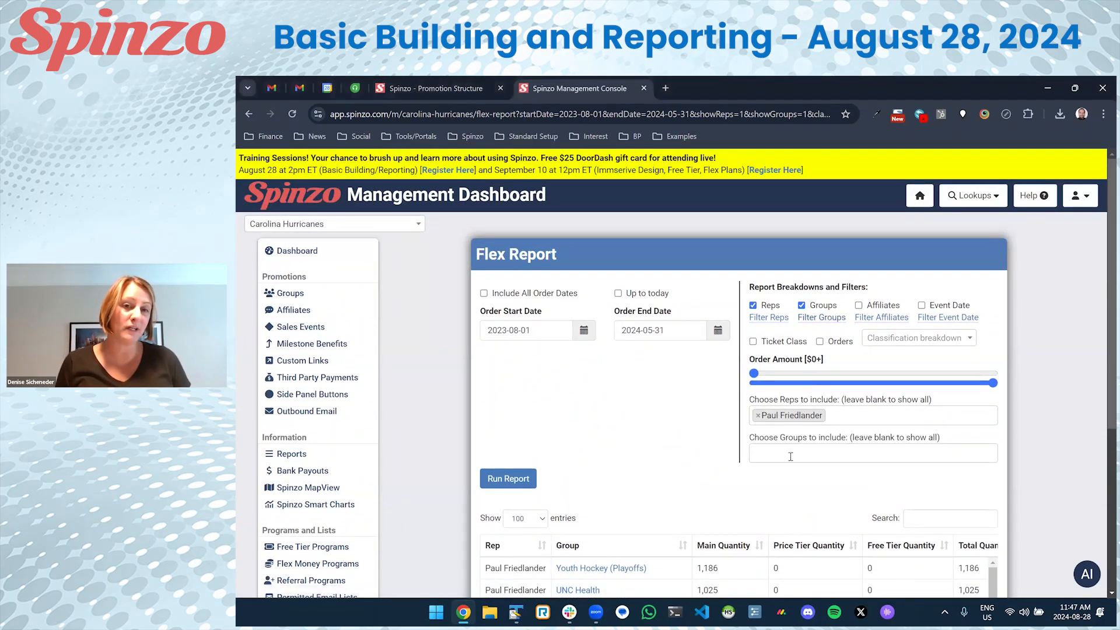
{"action": "left_click", "coordinate": [790, 455]}
{"action": "type", "text": "unc"}
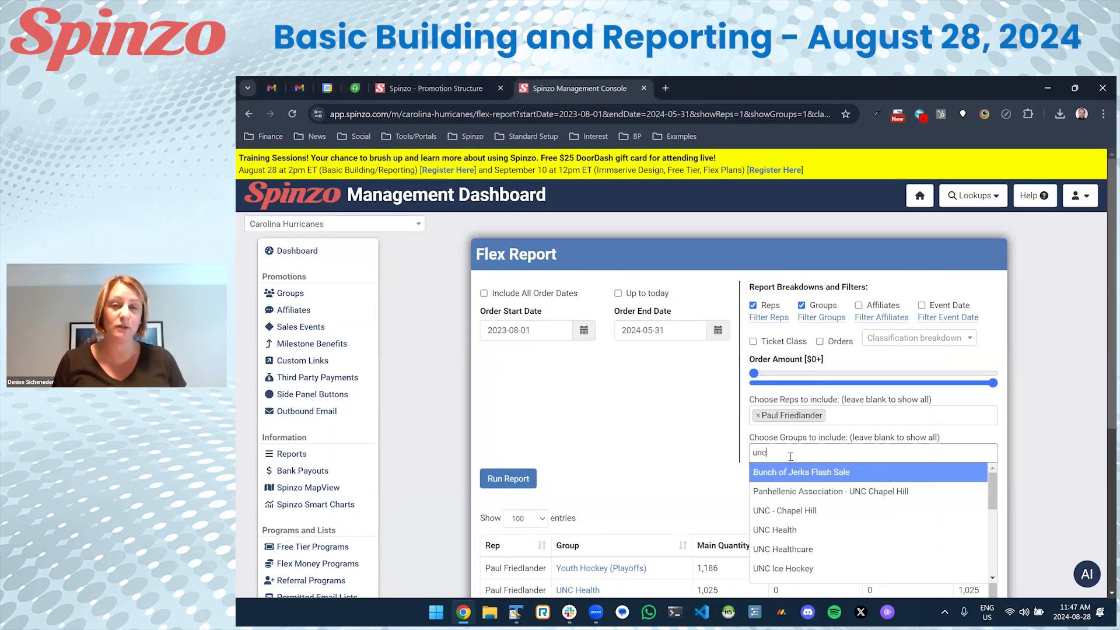
{"action": "left_click", "coordinate": [776, 530]}
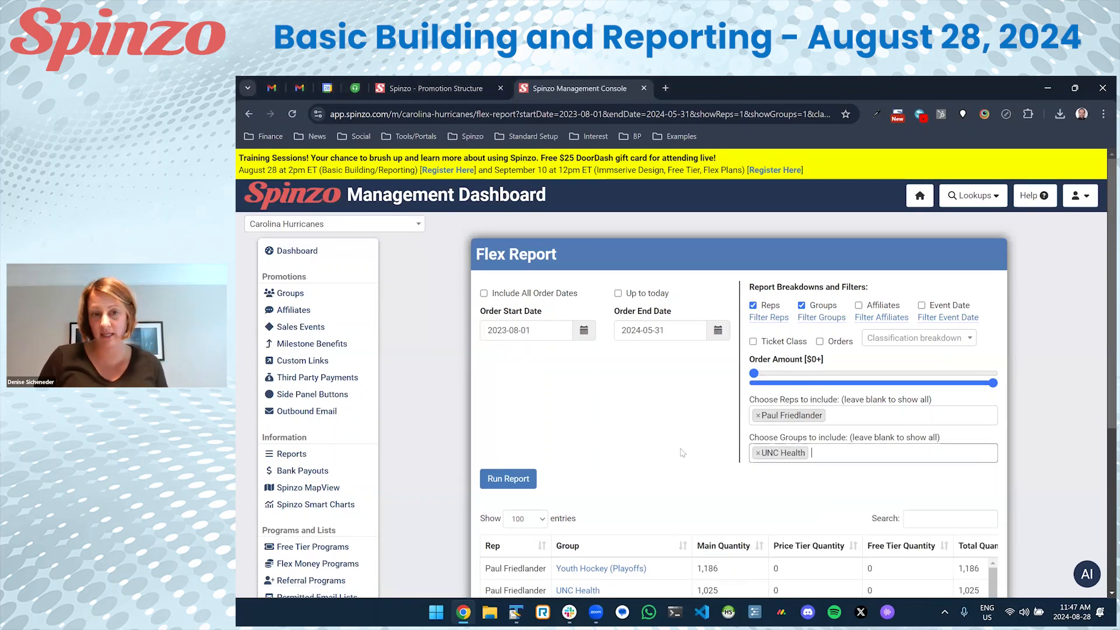
{"action": "scroll", "coordinate": [754, 312], "scroll_direction": "down", "scroll_amount": 3}
{"action": "scroll", "coordinate": [794, 314], "scroll_direction": "up", "scroll_amount": 2}
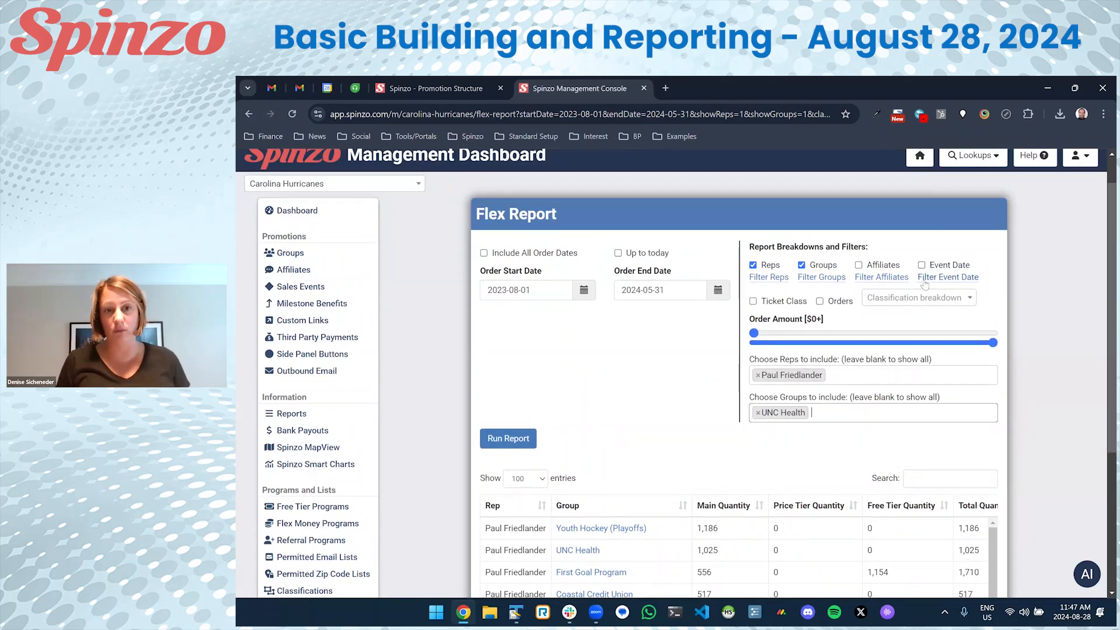
{"action": "left_click", "coordinate": [519, 438]}
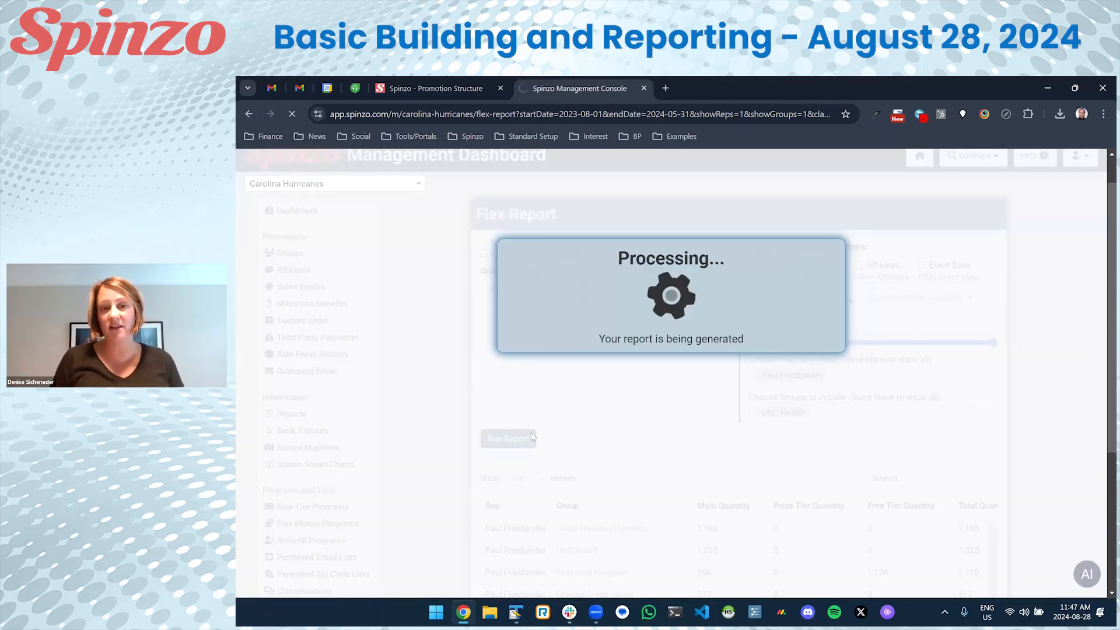
{"action": "scroll", "coordinate": [766, 378], "scroll_direction": "down", "scroll_amount": 3}
{"action": "scroll", "coordinate": [766, 378], "scroll_direction": "up", "scroll_amount": 2}
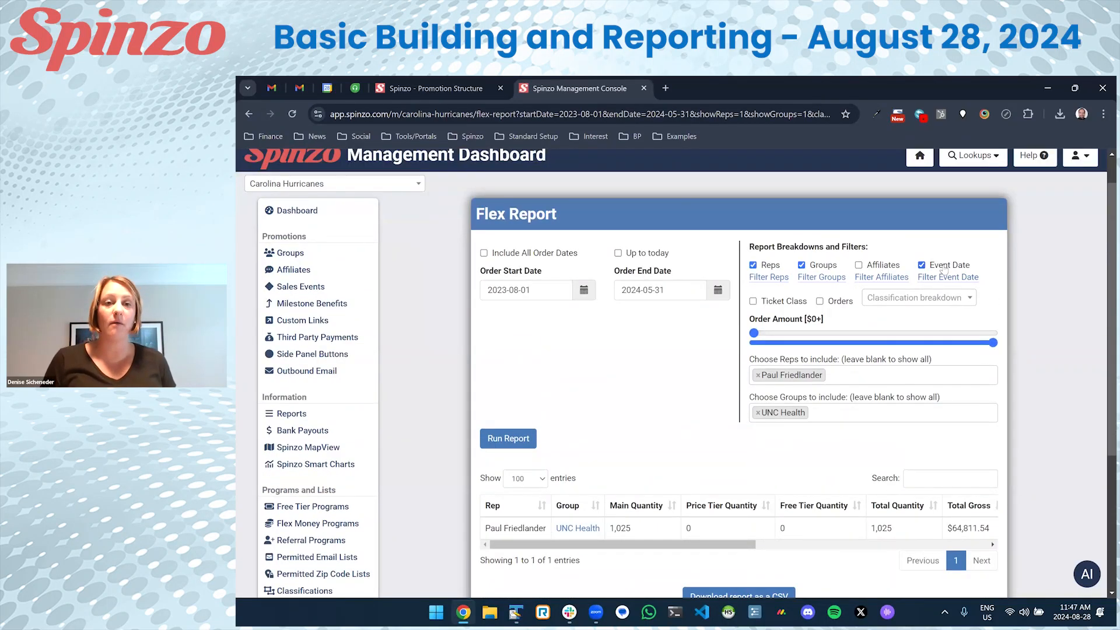
Run the report by event date, sort by event date, and single out 2024-02-24.
{"action": "left_click", "coordinate": [500, 441]}
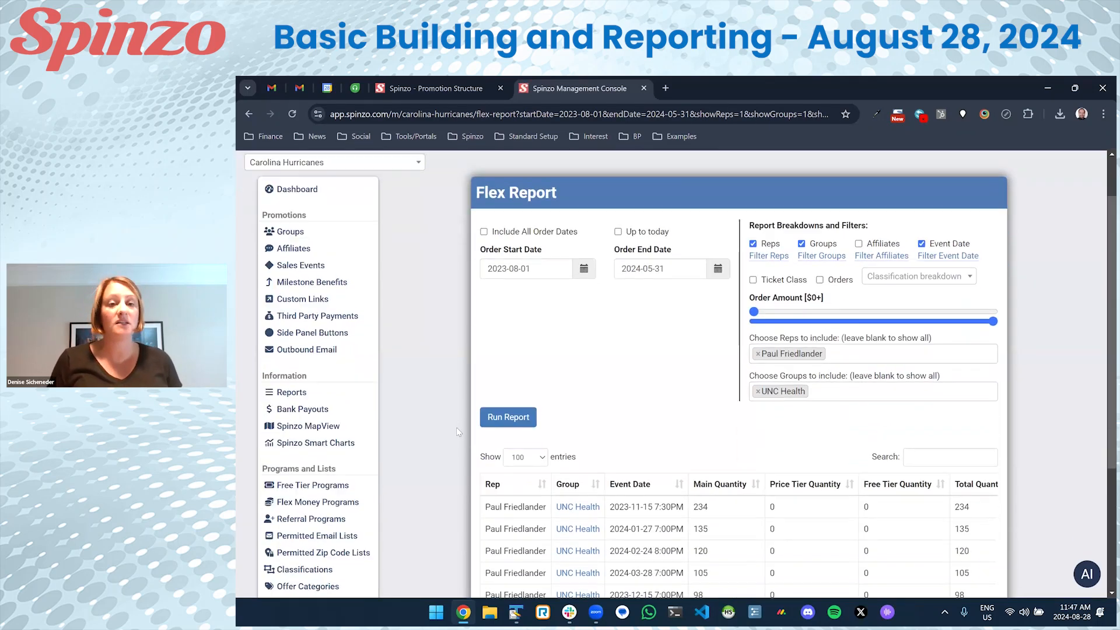
{"action": "scroll", "coordinate": [456, 427], "scroll_direction": "down", "scroll_amount": 3}
{"action": "left_click", "coordinate": [659, 314]}
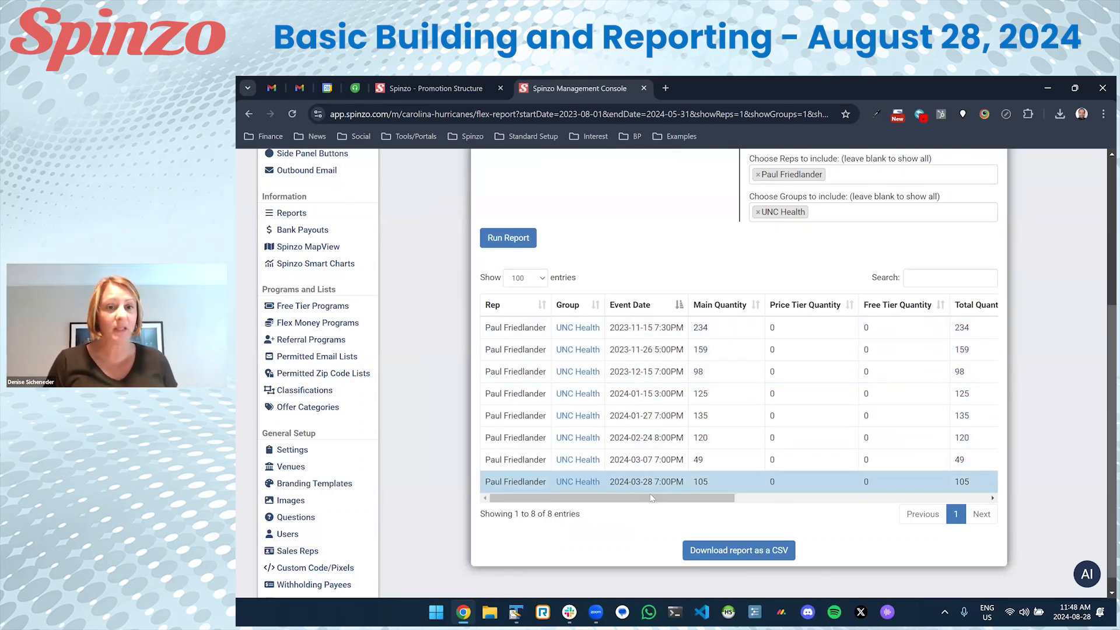
{"action": "left_click", "coordinate": [657, 442]}
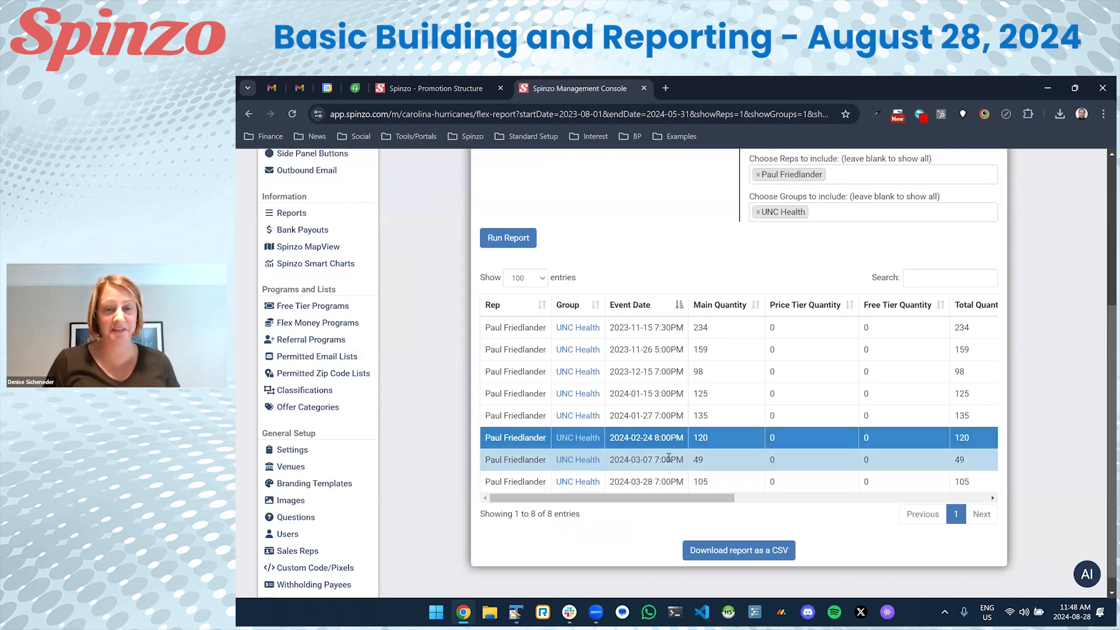
{"action": "scroll", "coordinate": [810, 385], "scroll_direction": "up", "scroll_amount": 1}
{"action": "scroll", "coordinate": [831, 364], "scroll_direction": "up", "scroll_amount": 2}
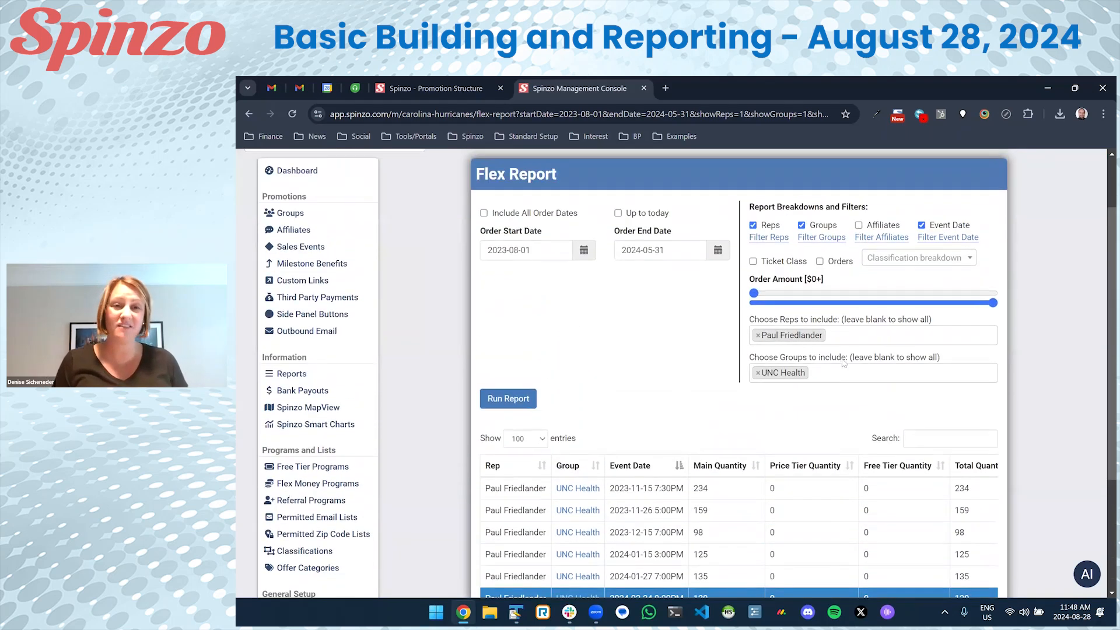
{"action": "scroll", "coordinate": [707, 436], "scroll_direction": "down", "scroll_amount": 3}
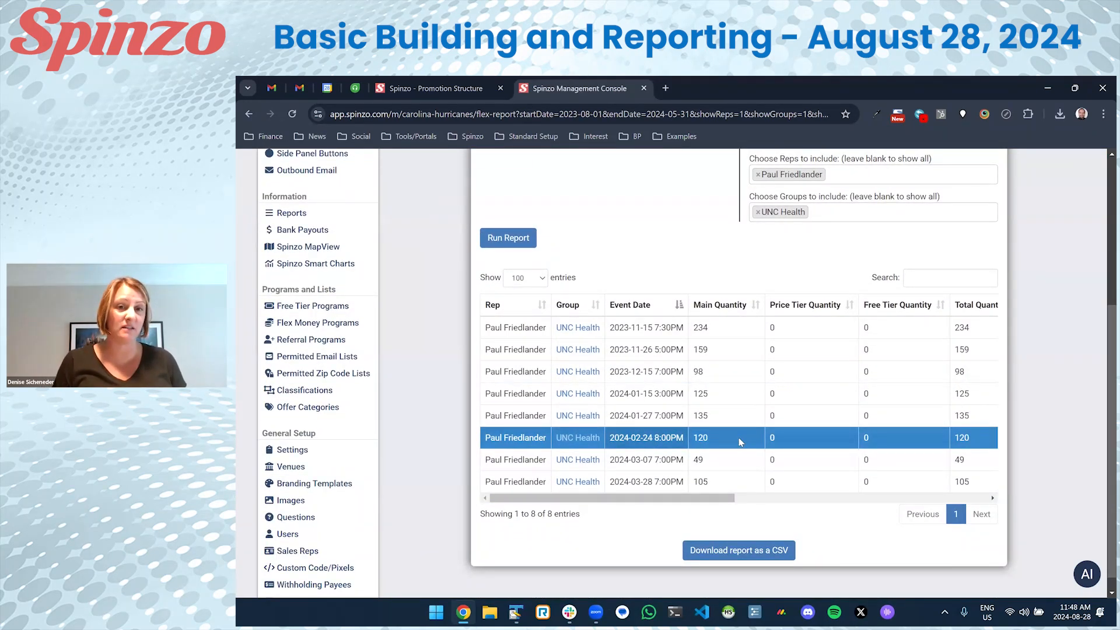
{"action": "scroll", "coordinate": [934, 292], "scroll_direction": "up", "scroll_amount": 4}
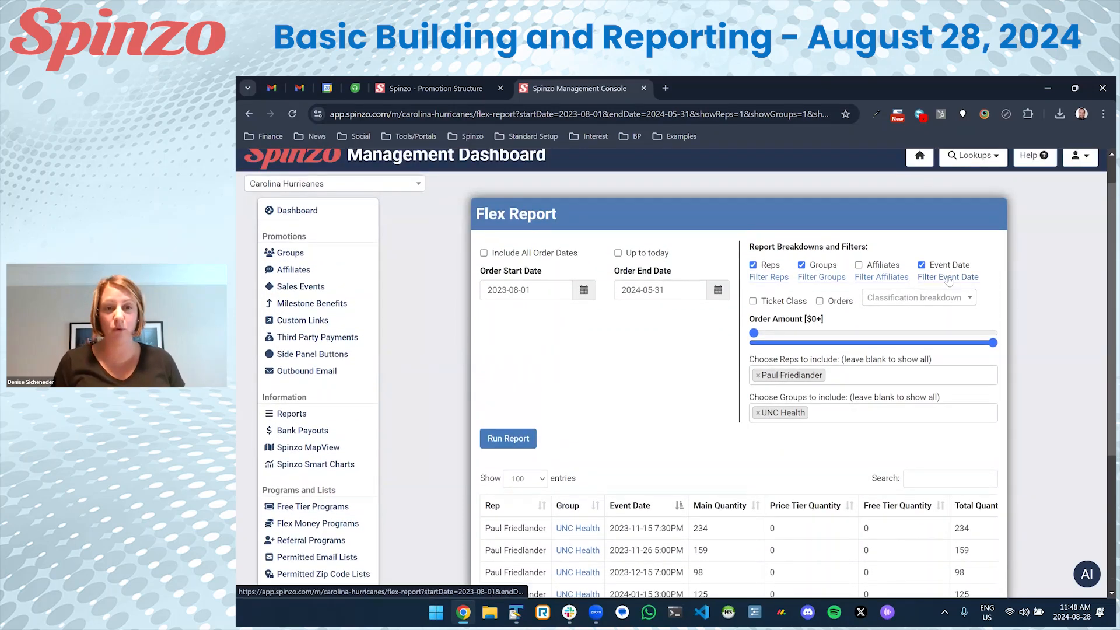
Add an event-date filter set to 2024-02-24.
{"action": "left_click", "coordinate": [948, 278]}
{"action": "scroll", "coordinate": [875, 321], "scroll_direction": "down", "scroll_amount": 2}
{"action": "left_click", "coordinate": [770, 330]}
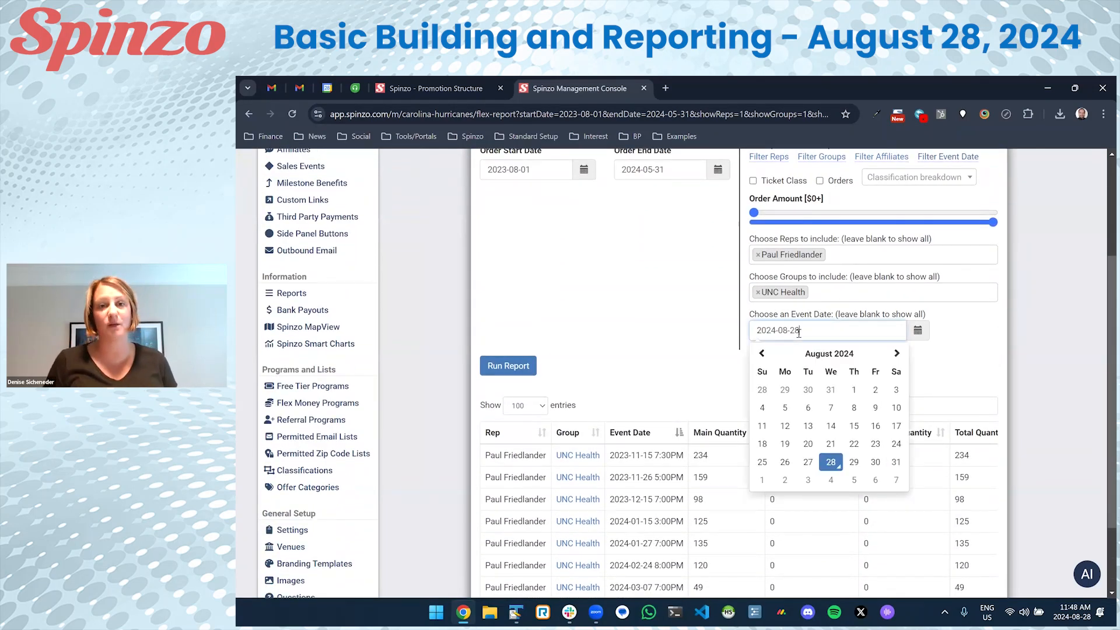
{"action": "left_click", "coordinate": [765, 354]}
{"action": "left_click", "coordinate": [765, 354]}
{"action": "left_click", "coordinate": [765, 353]}
{"action": "left_click", "coordinate": [765, 353]}
{"action": "left_click", "coordinate": [765, 353]}
{"action": "left_click", "coordinate": [762, 354]}
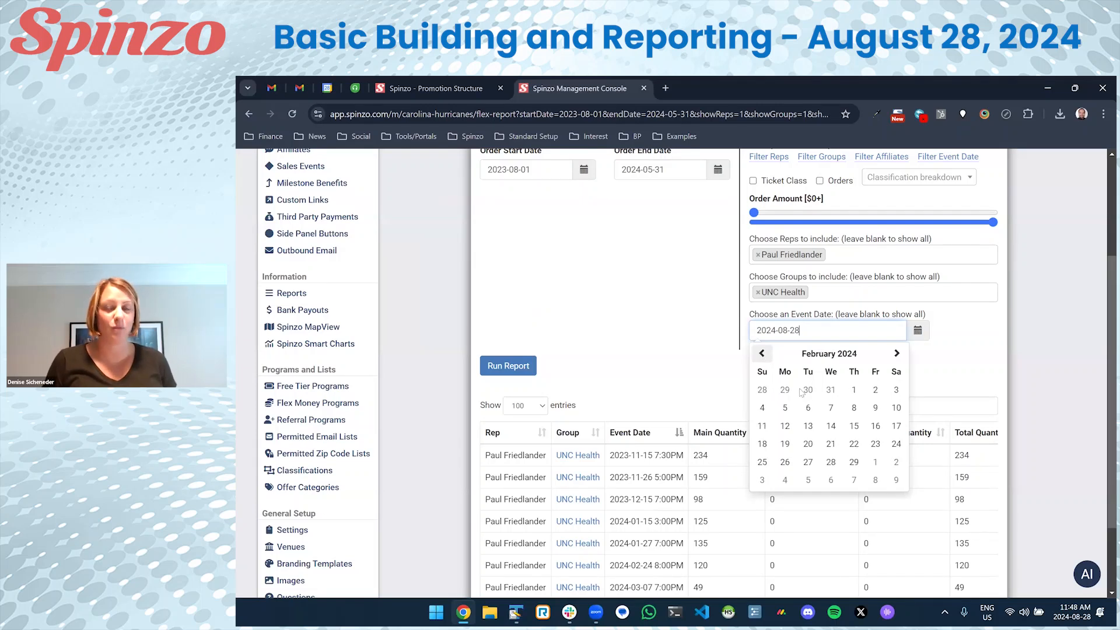
{"action": "left_click", "coordinate": [894, 444]}
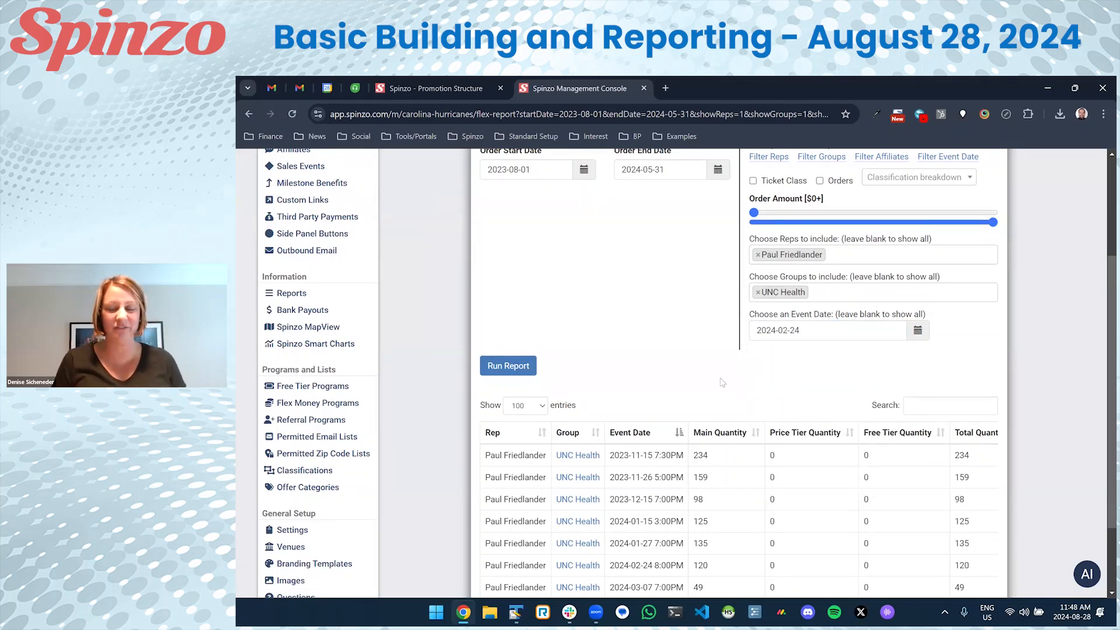
{"action": "scroll", "coordinate": [708, 374], "scroll_direction": "up", "scroll_amount": 2}
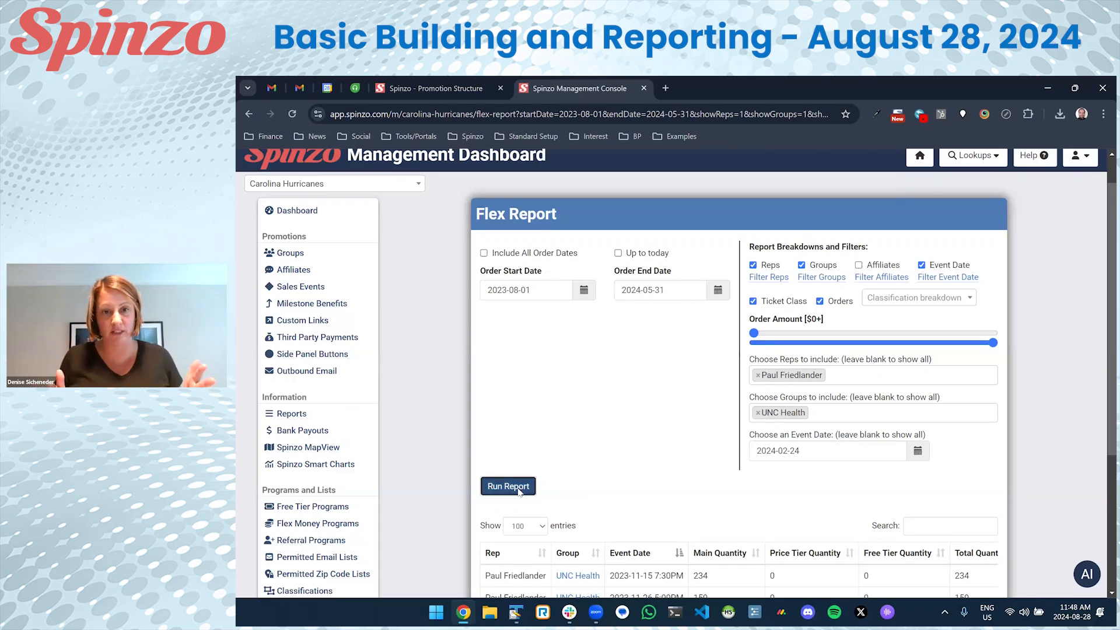
Rerun the report, listing 36 Fan Zone orders for the 2024-02-24 event.
{"action": "left_click", "coordinate": [516, 489]}
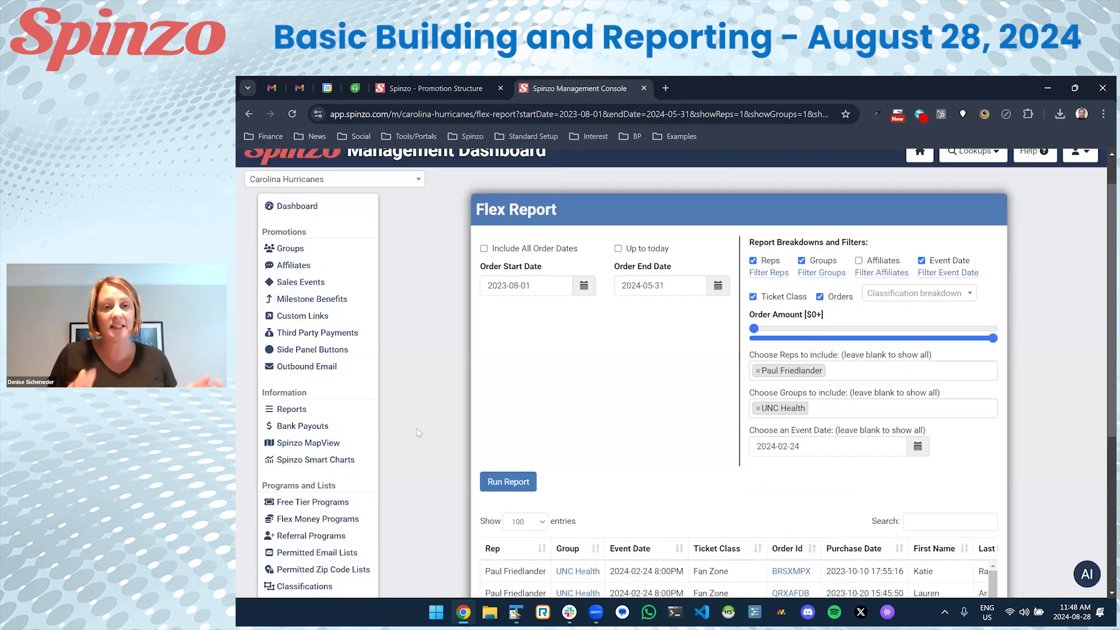
{"action": "scroll", "coordinate": [416, 429], "scroll_direction": "down", "scroll_amount": 5}
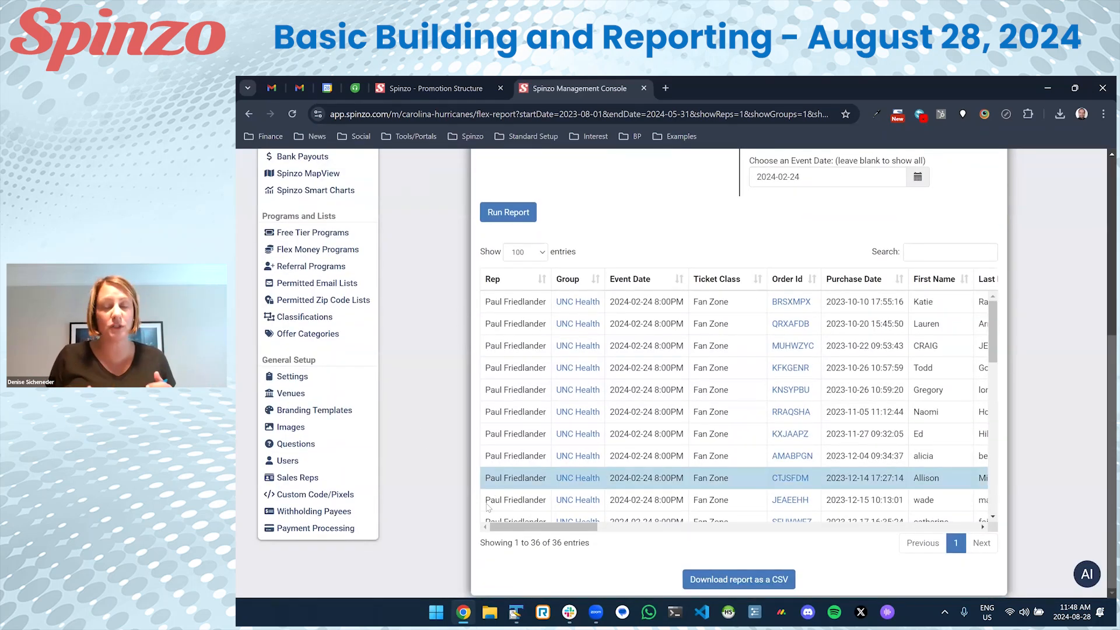
{"action": "left_click_drag", "start_coordinate": [536, 528], "coordinate": [583, 426]}
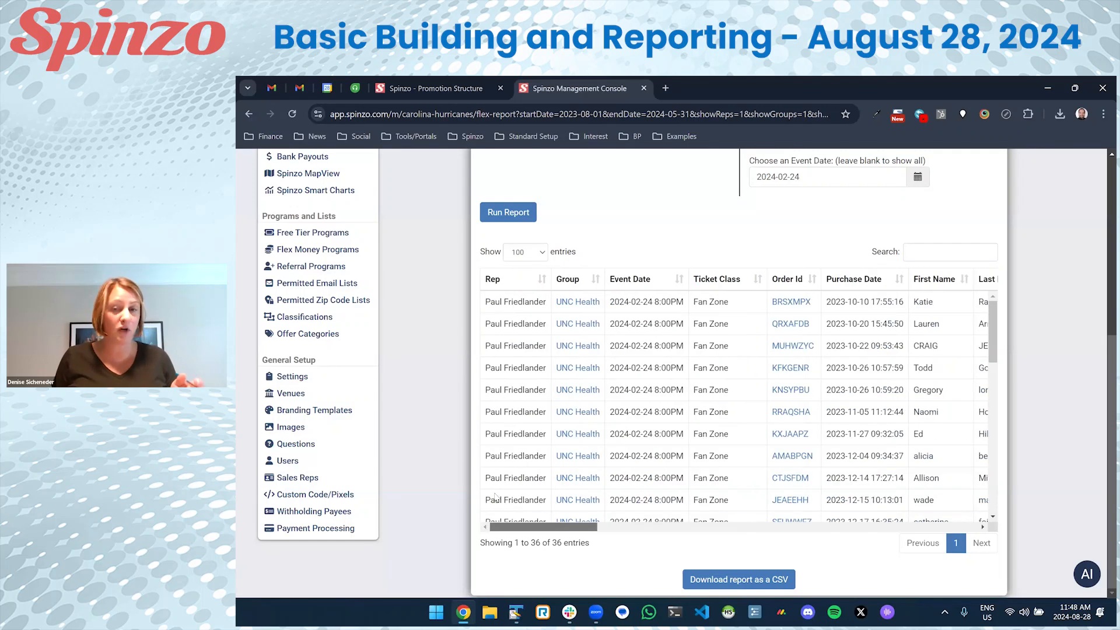
{"action": "scroll", "coordinate": [575, 408], "scroll_direction": "down", "scroll_amount": 4}
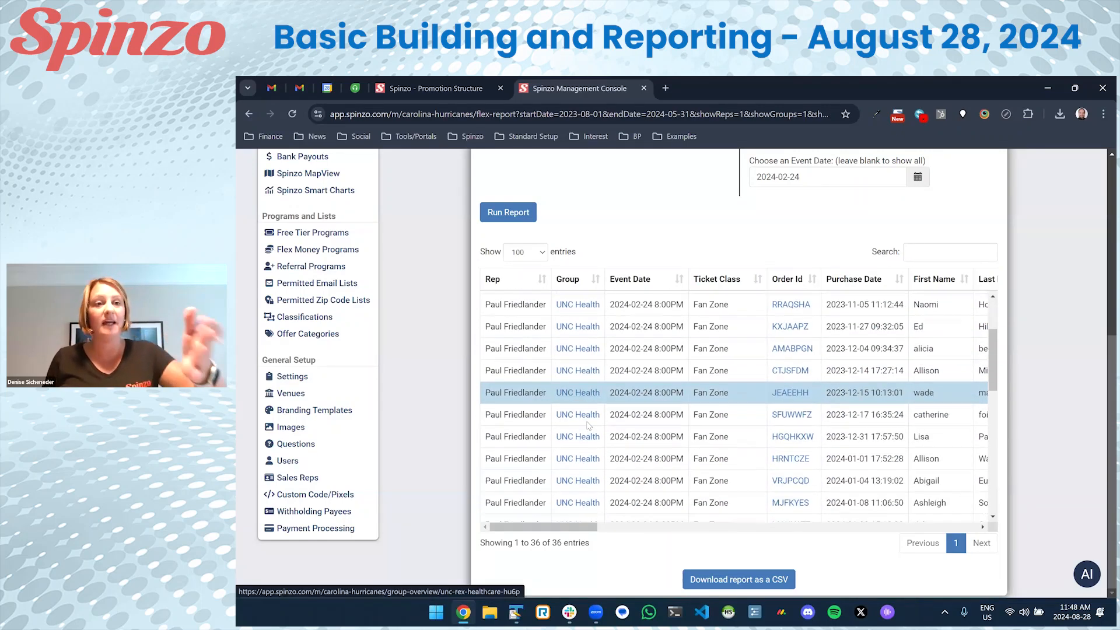
{"action": "scroll", "coordinate": [586, 427], "scroll_direction": "up", "scroll_amount": 3}
Copy the Flex Report's web address from the address bar.
{"action": "left_click", "coordinate": [524, 115]}
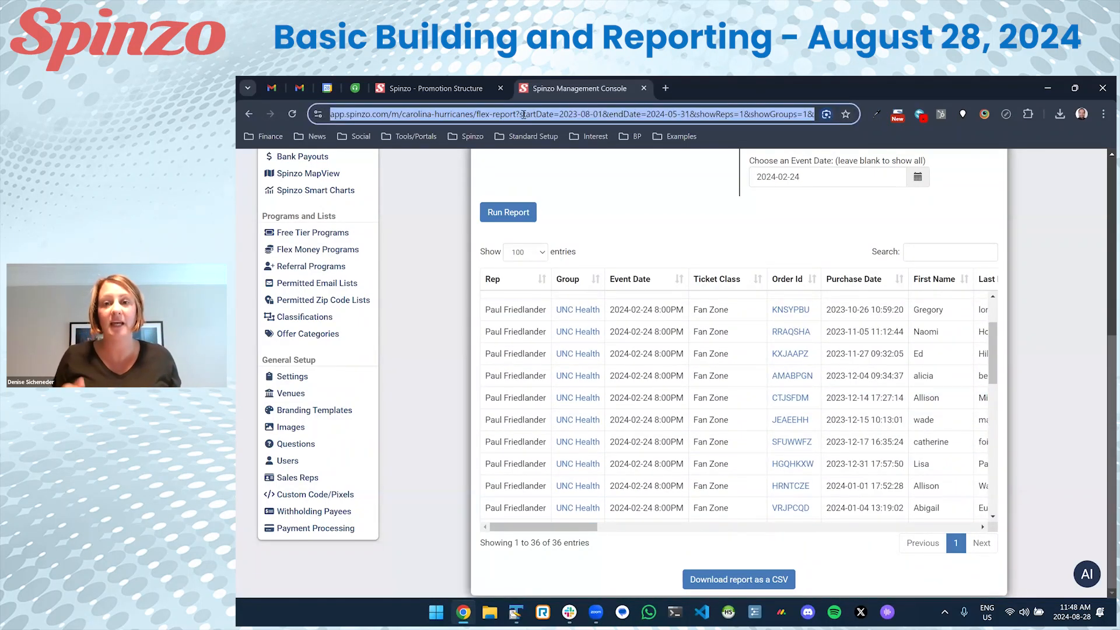
{"action": "right_click", "coordinate": [523, 117]}
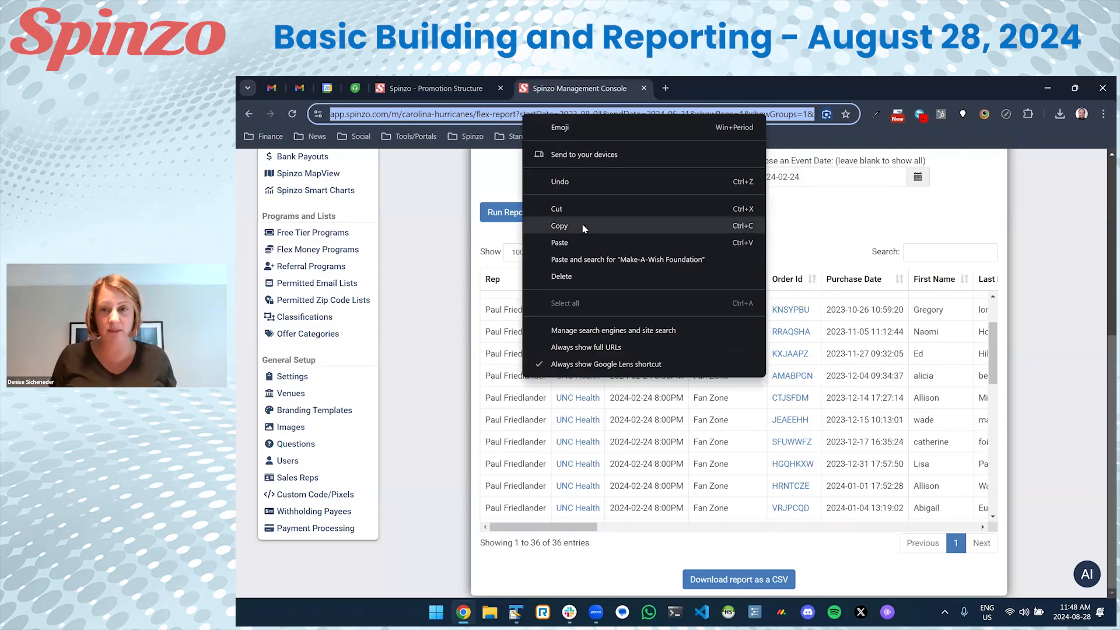
{"action": "left_click", "coordinate": [558, 226]}
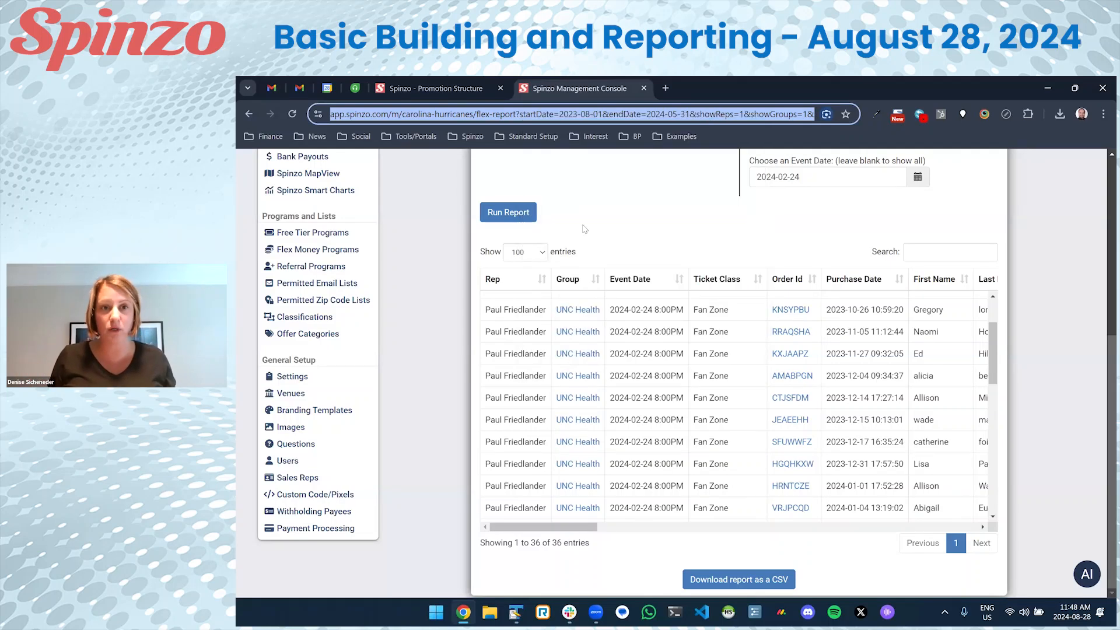
{"action": "left_click", "coordinate": [437, 296]}
{"action": "scroll", "coordinate": [449, 315], "scroll_direction": "up", "scroll_amount": 1}
{"action": "scroll", "coordinate": [451, 319], "scroll_direction": "up", "scroll_amount": 5}
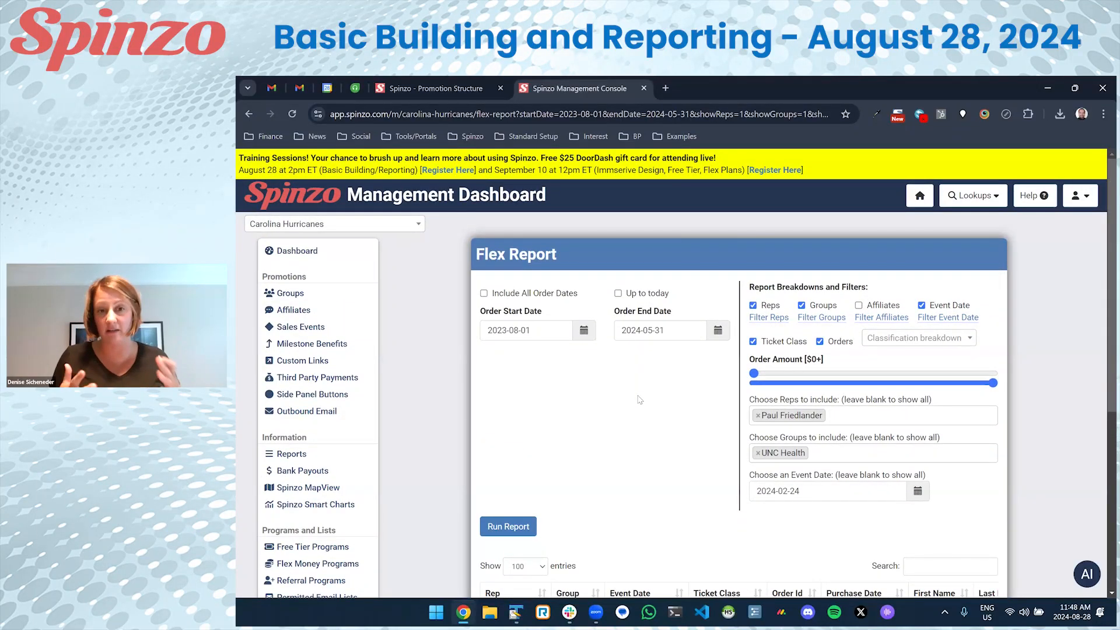
Raise the Flex Report minimum order amount to $178 and run it (15 rows).
{"action": "scroll", "coordinate": [636, 399], "scroll_direction": "down", "scroll_amount": 5}
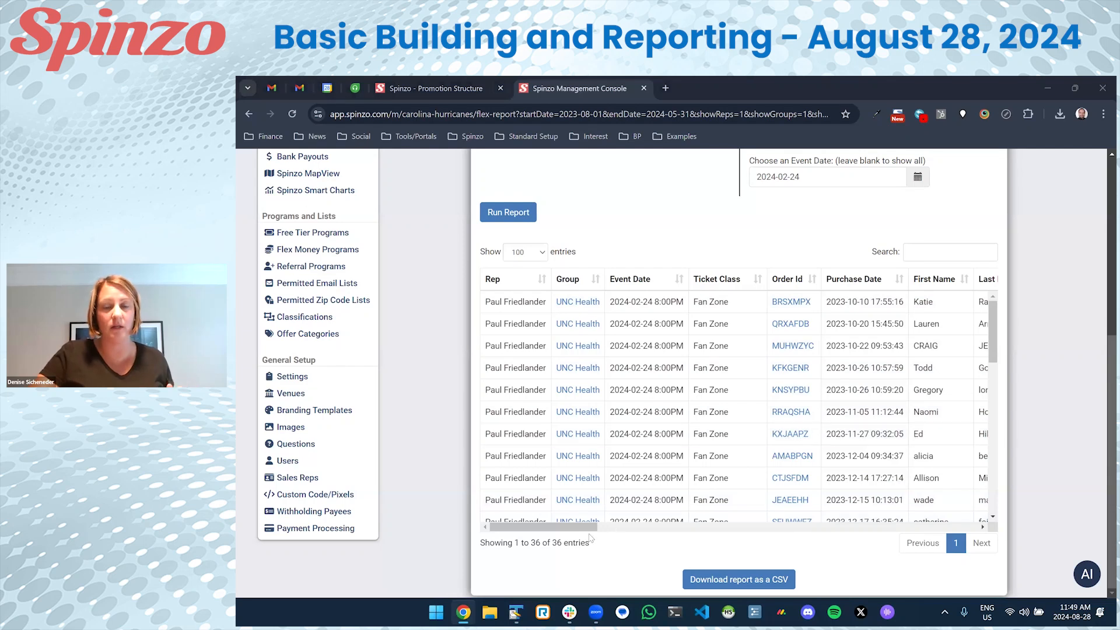
{"action": "left_click_drag", "start_coordinate": [584, 527], "coordinate": [483, 397]}
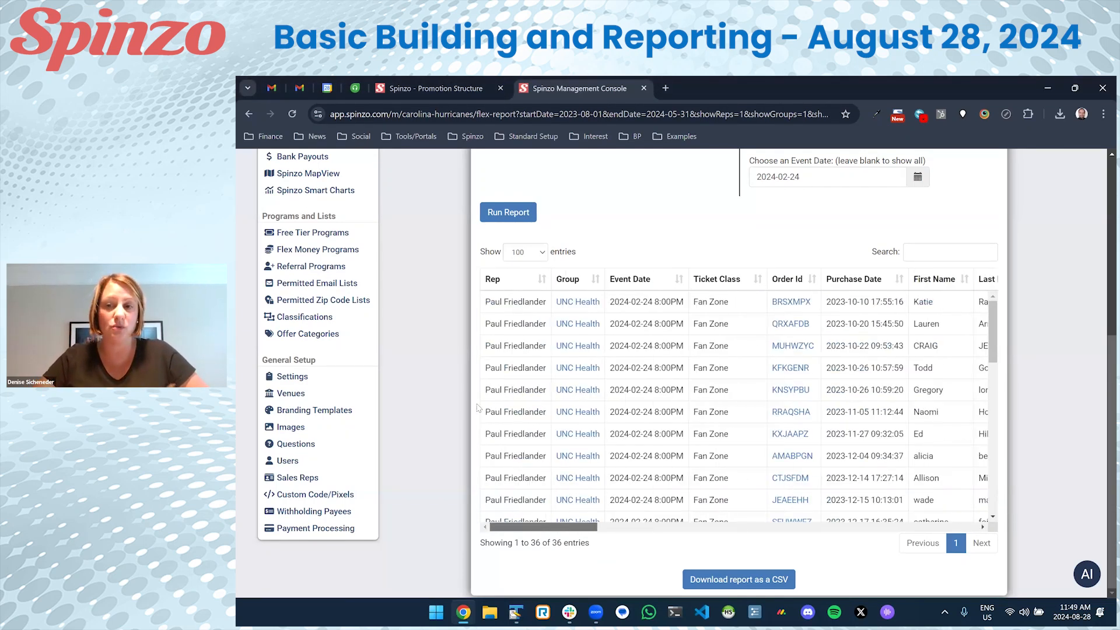
{"action": "scroll", "coordinate": [483, 394], "scroll_direction": "up", "scroll_amount": 3}
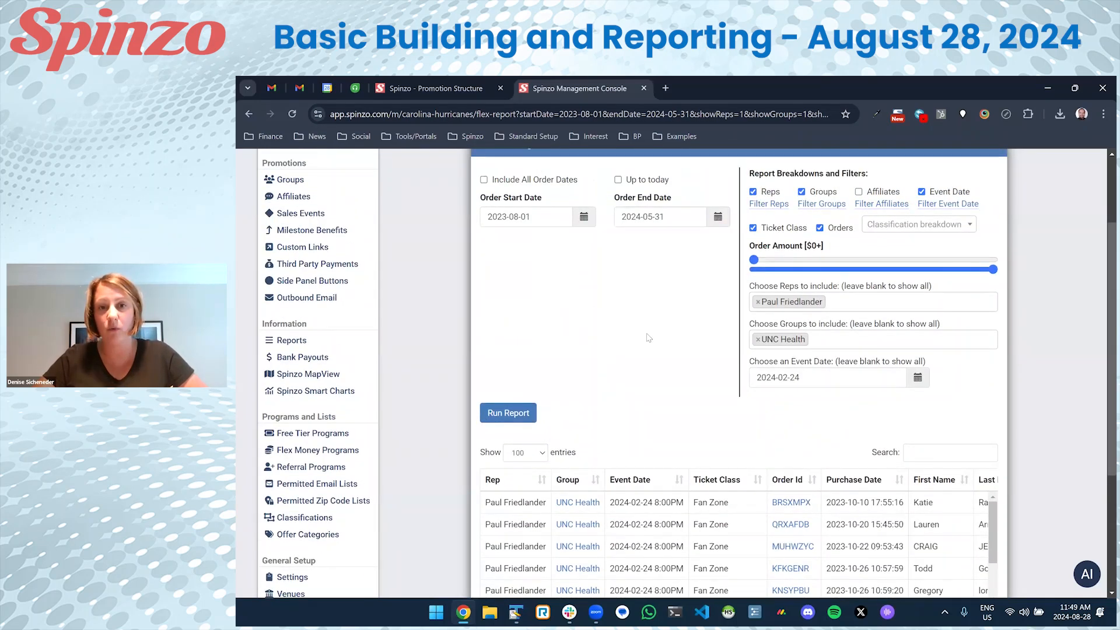
{"action": "left_click_drag", "start_coordinate": [784, 265], "coordinate": [799, 266]}
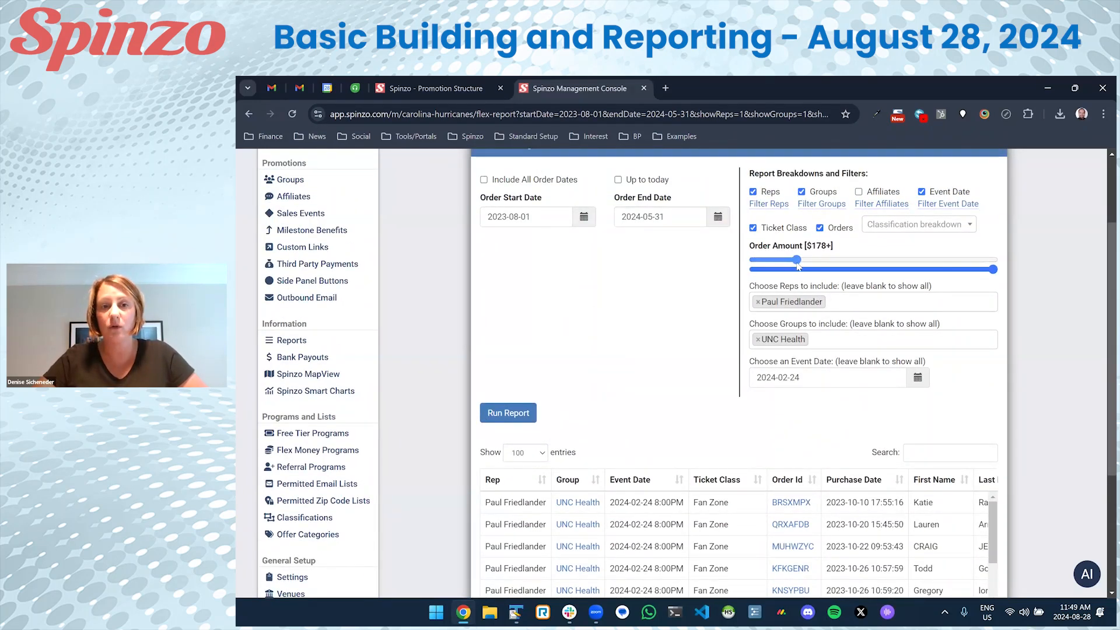
{"action": "scroll", "coordinate": [875, 467], "scroll_direction": "down", "scroll_amount": 3}
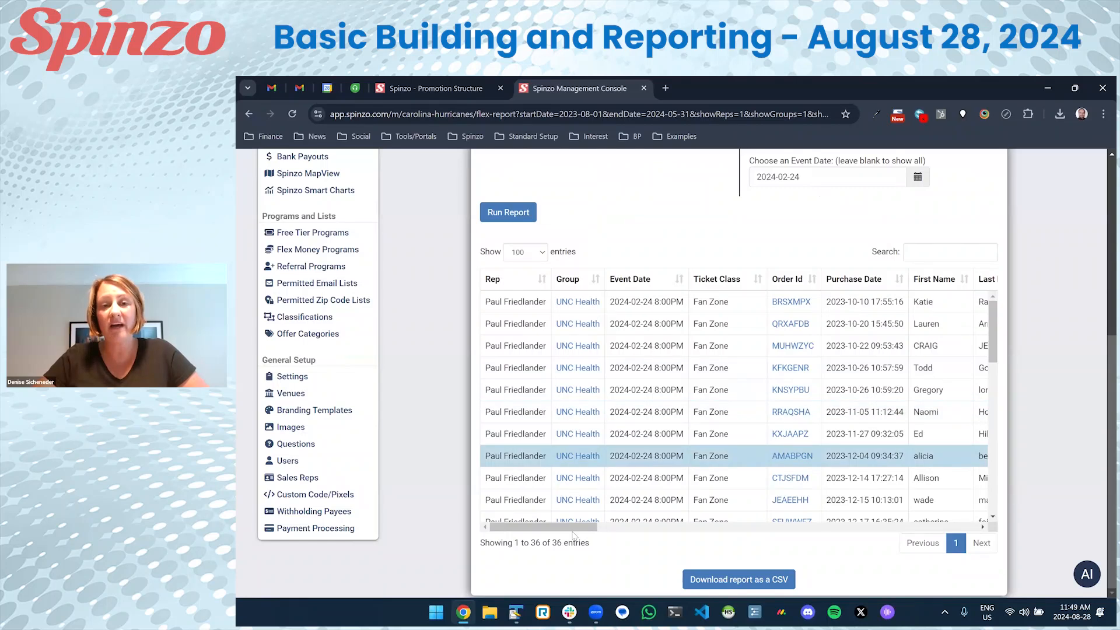
{"action": "scroll", "coordinate": [945, 525], "scroll_direction": "right", "scroll_amount": 1}
{"action": "scroll", "coordinate": [945, 525], "scroll_direction": "right", "scroll_amount": 5}
{"action": "scroll", "coordinate": [914, 524], "scroll_direction": "left", "scroll_amount": 5}
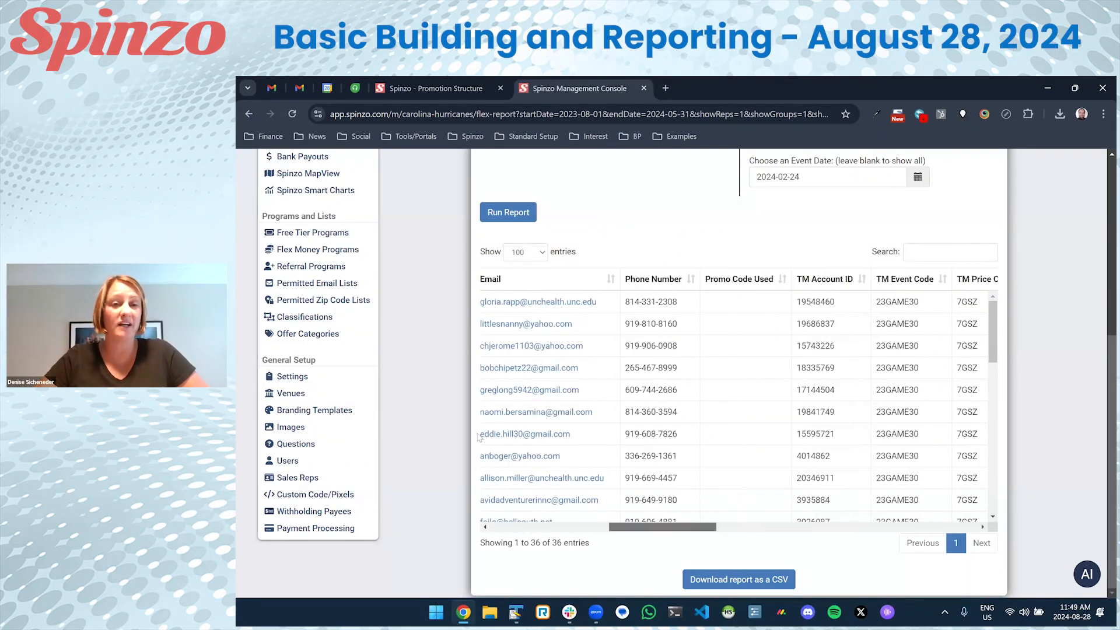
{"action": "scroll", "coordinate": [797, 302], "scroll_direction": "up", "scroll_amount": 4}
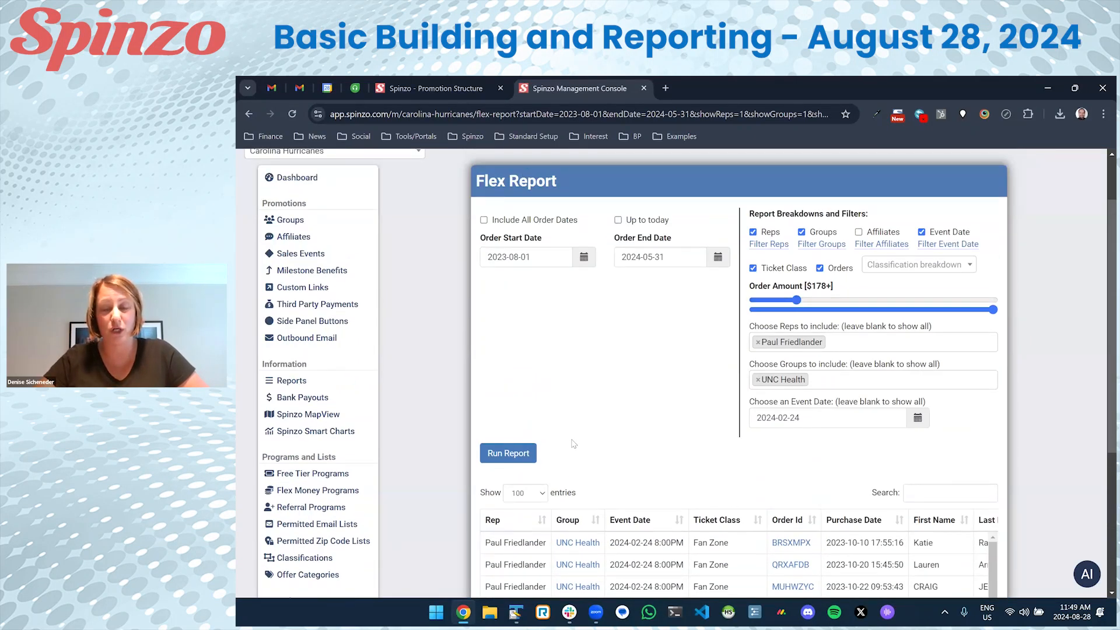
{"action": "left_click", "coordinate": [511, 454]}
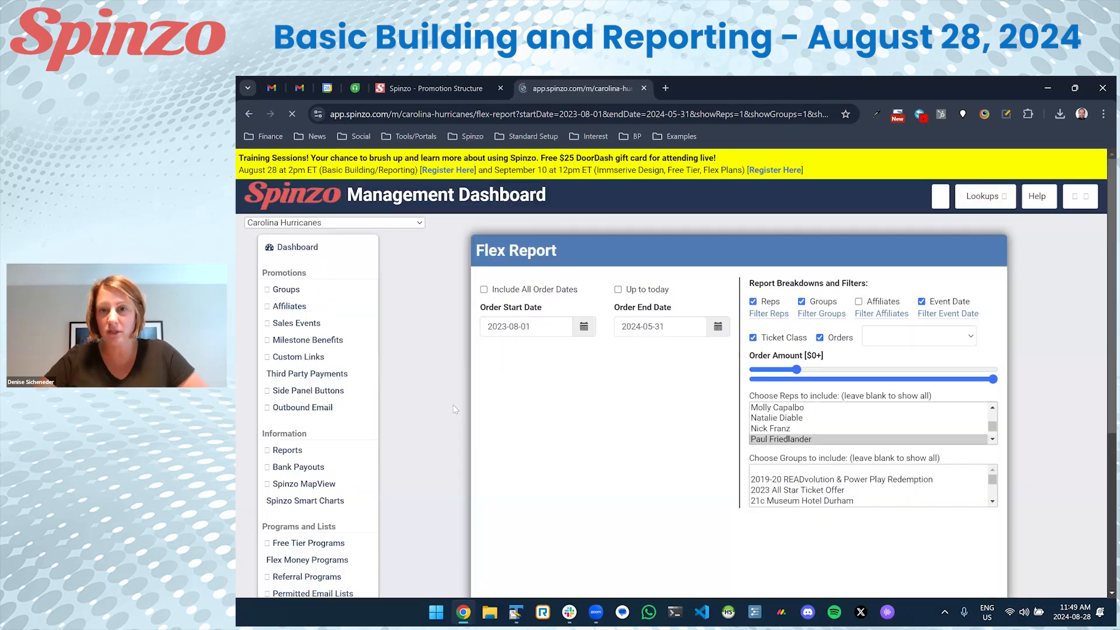
Rerun the report at $0+ with the rep, UNC Health and 2024-02-24 filters.
{"action": "scroll", "coordinate": [455, 412], "scroll_direction": "down", "scroll_amount": 6}
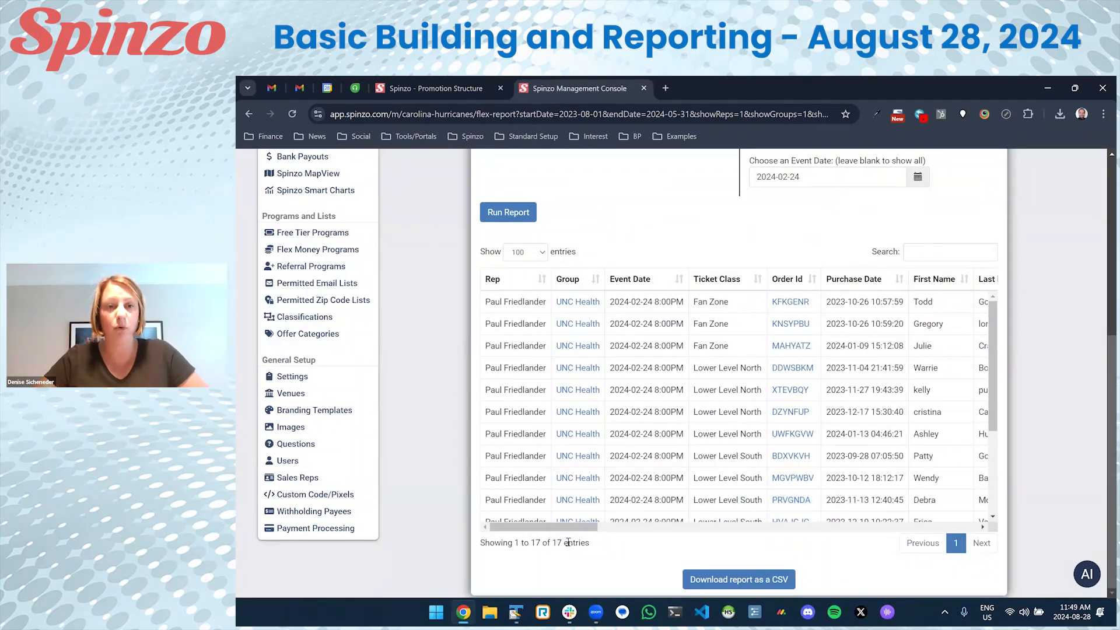
{"action": "scroll", "coordinate": [653, 449], "scroll_direction": "up", "scroll_amount": 5}
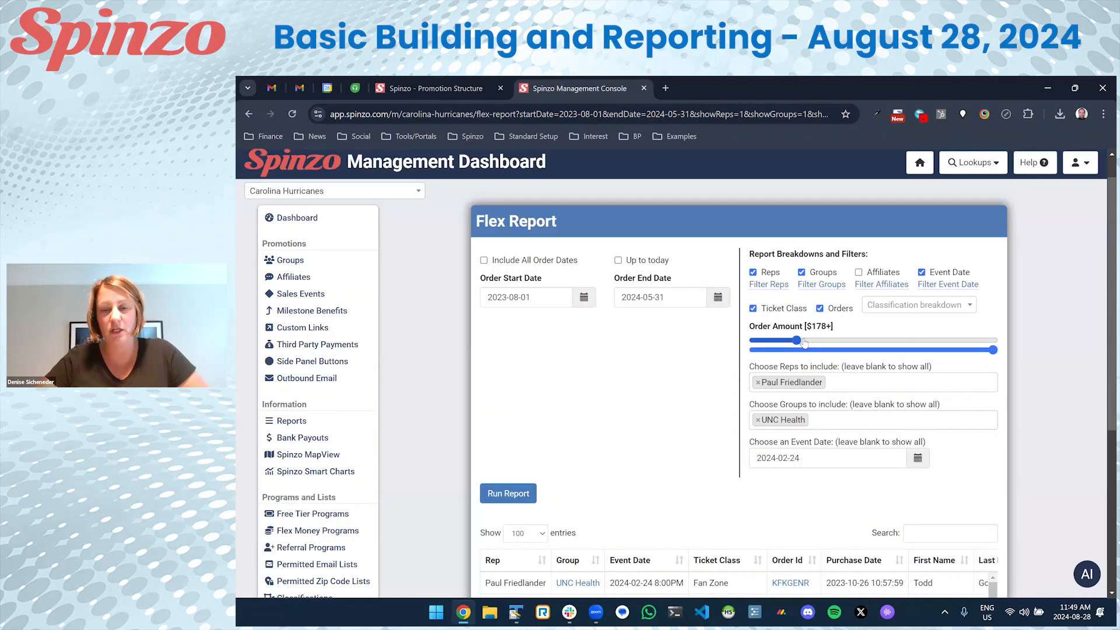
{"action": "left_click", "coordinate": [505, 493]}
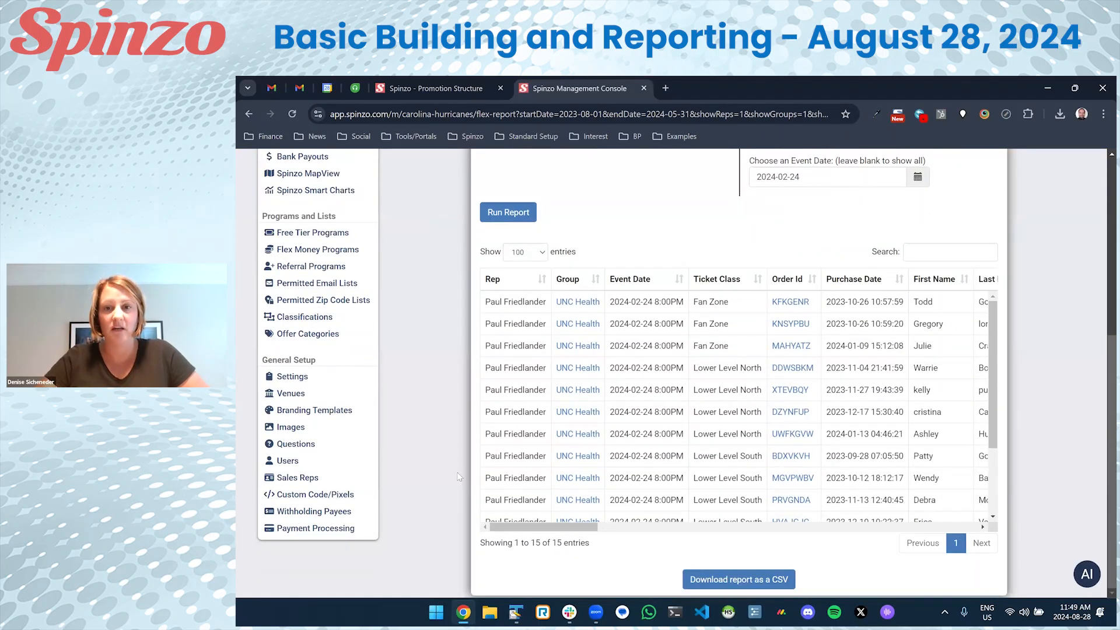
{"action": "scroll", "coordinate": [459, 477], "scroll_direction": "up", "scroll_amount": 5}
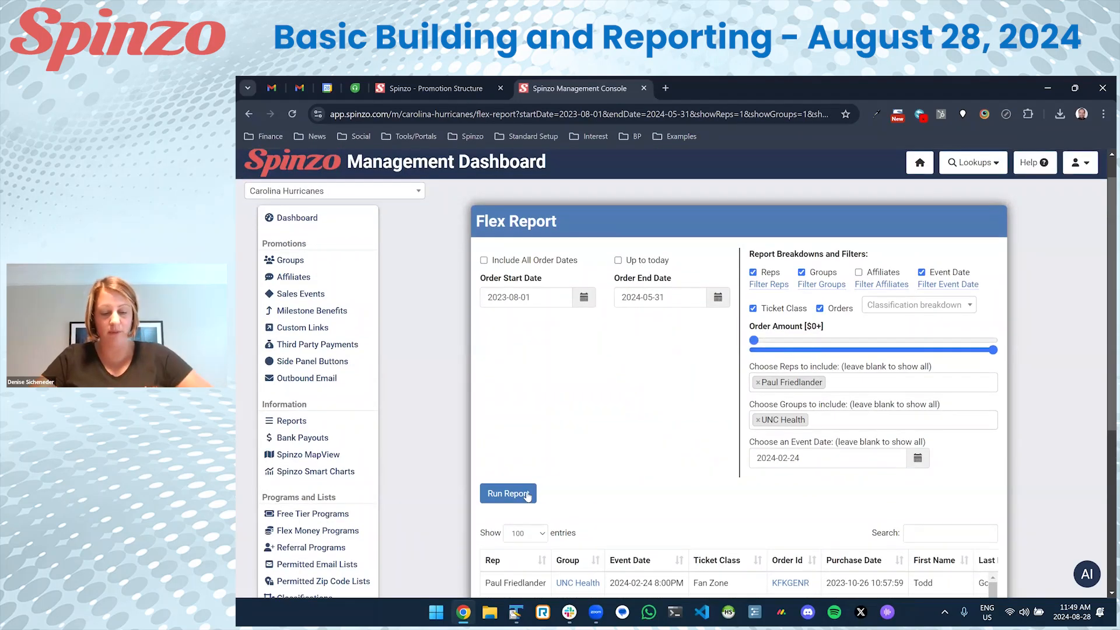
{"action": "left_click", "coordinate": [517, 492]}
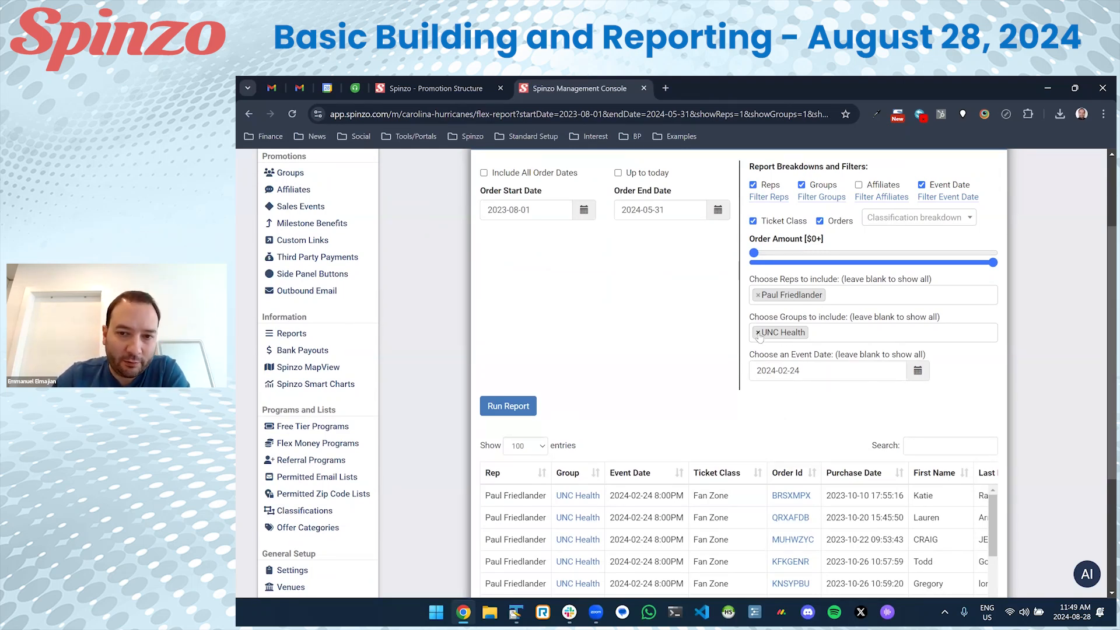
Drop the UNC Health group filter, rerun, and review the 44 orders for the 2024-02-24 event.
{"action": "left_click", "coordinate": [758, 334]}
{"action": "left_click", "coordinate": [720, 364]}
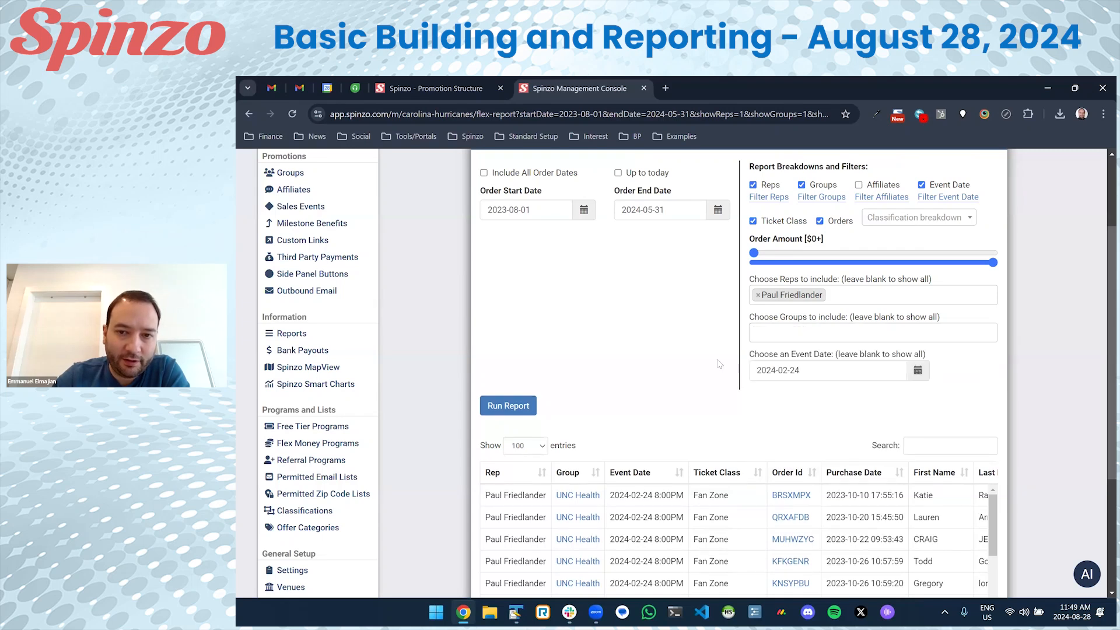
{"action": "left_click", "coordinate": [506, 408]}
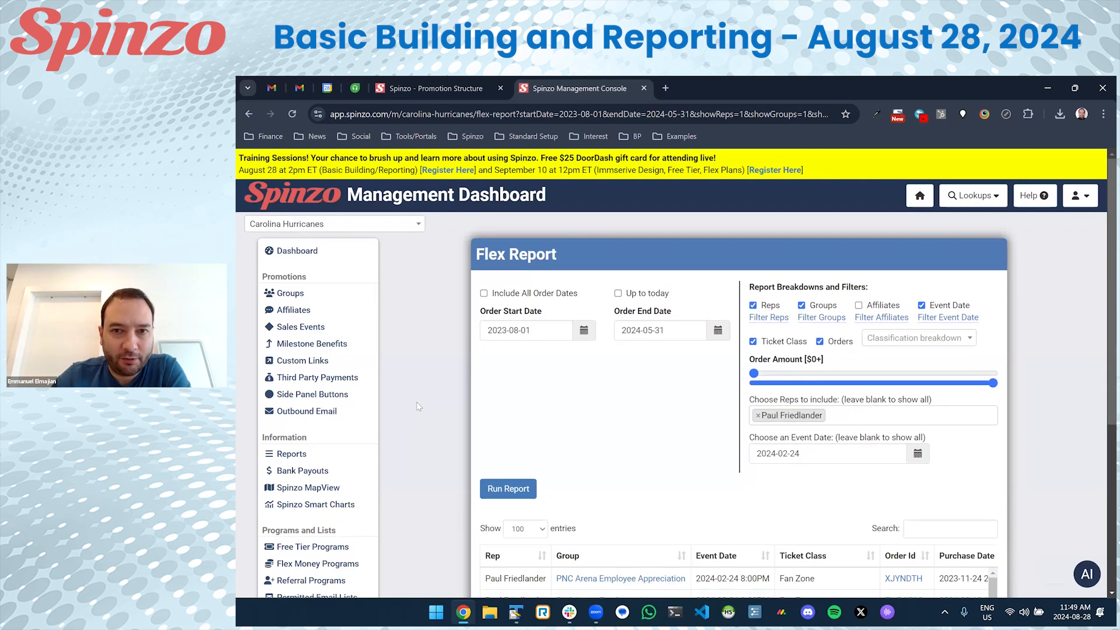
{"action": "scroll", "coordinate": [417, 398], "scroll_direction": "down", "scroll_amount": 2}
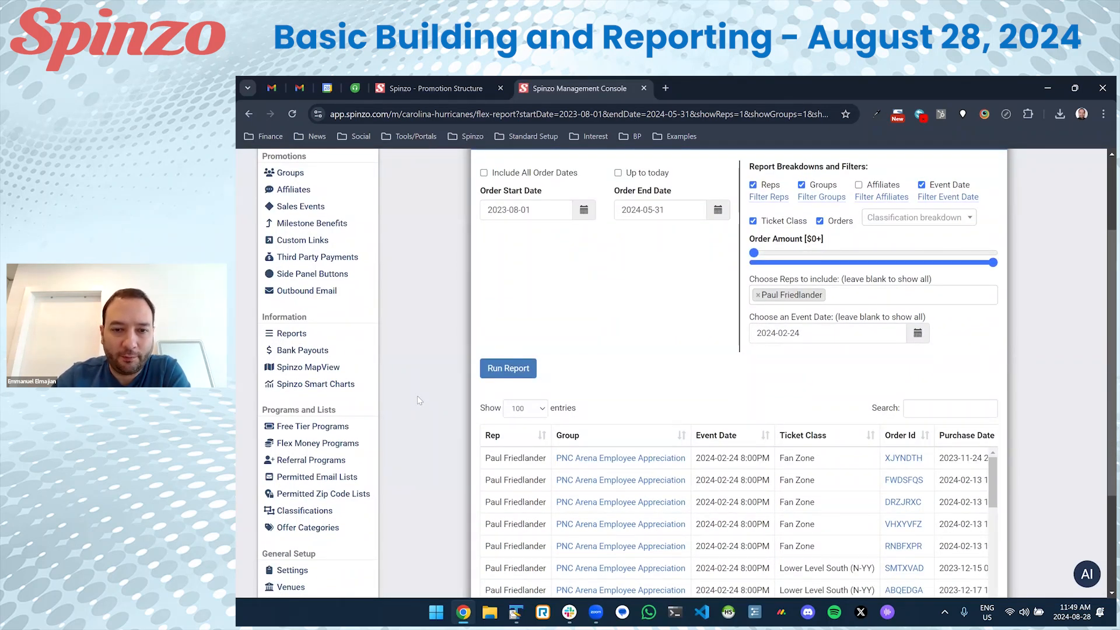
{"action": "scroll", "coordinate": [417, 397], "scroll_direction": "down", "scroll_amount": 3}
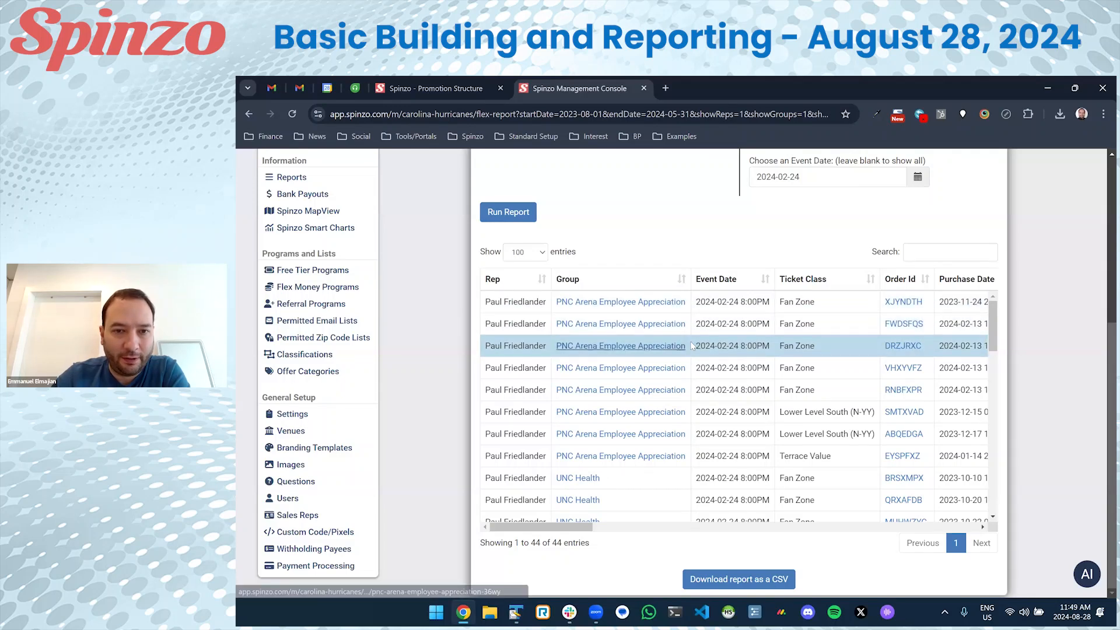
{"action": "scroll", "coordinate": [713, 414], "scroll_direction": "down", "scroll_amount": 10}
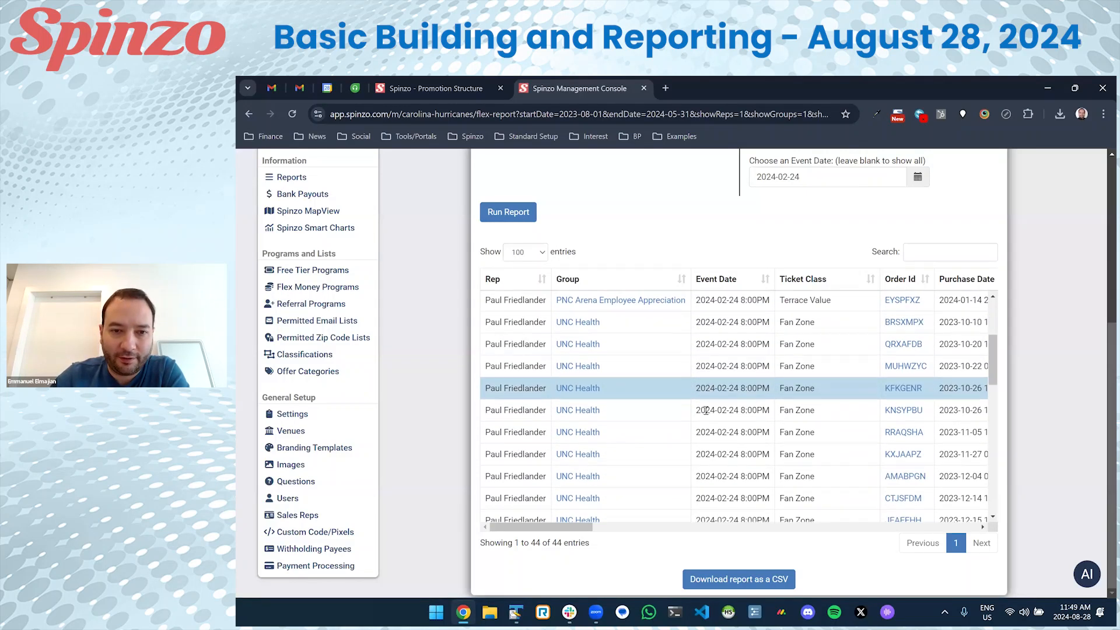
{"action": "scroll", "coordinate": [707, 413], "scroll_direction": "up", "scroll_amount": 10}
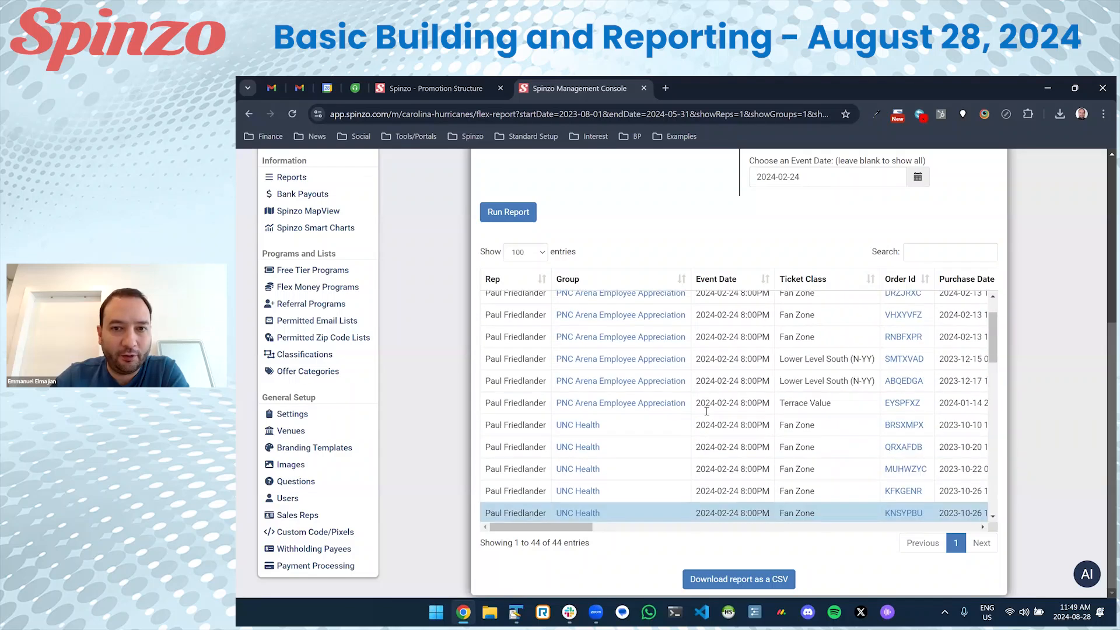
{"action": "scroll", "coordinate": [917, 438], "scroll_direction": "up", "scroll_amount": 3}
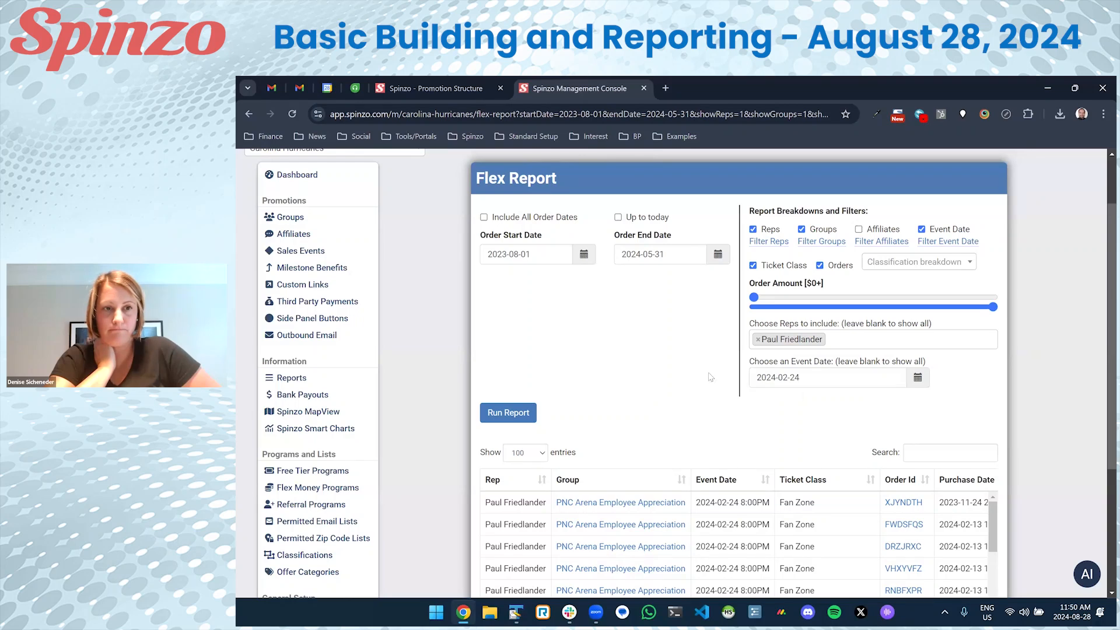
{"action": "scroll", "coordinate": [405, 321], "scroll_direction": "up", "scroll_amount": 2}
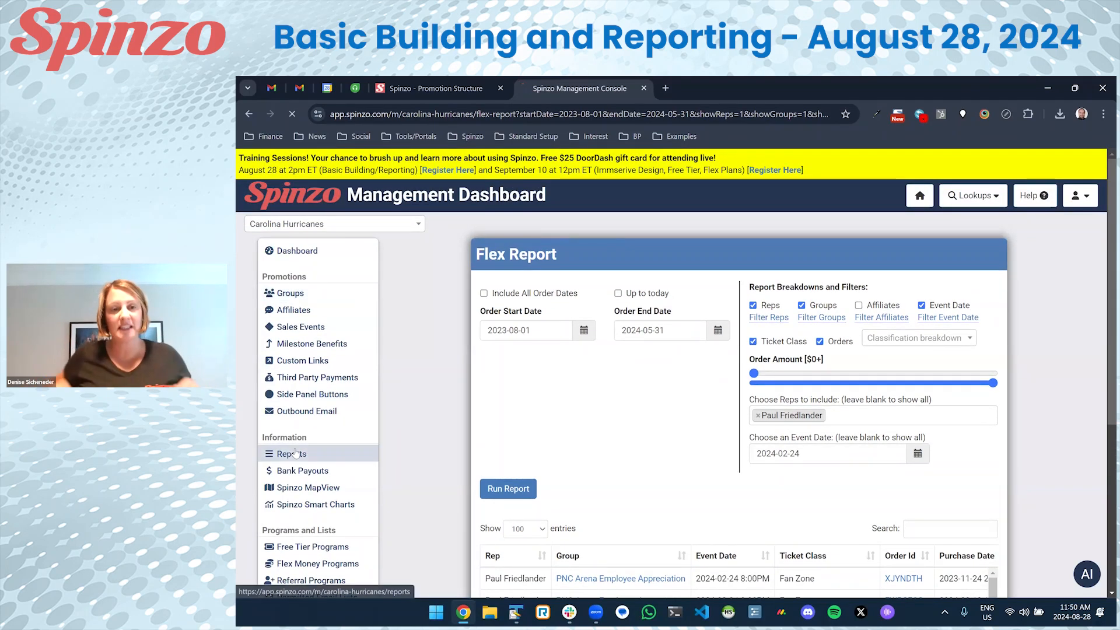
Open the Group Audience Report and set the order start date to 2023-08-01.
{"action": "left_click", "coordinate": [344, 442]}
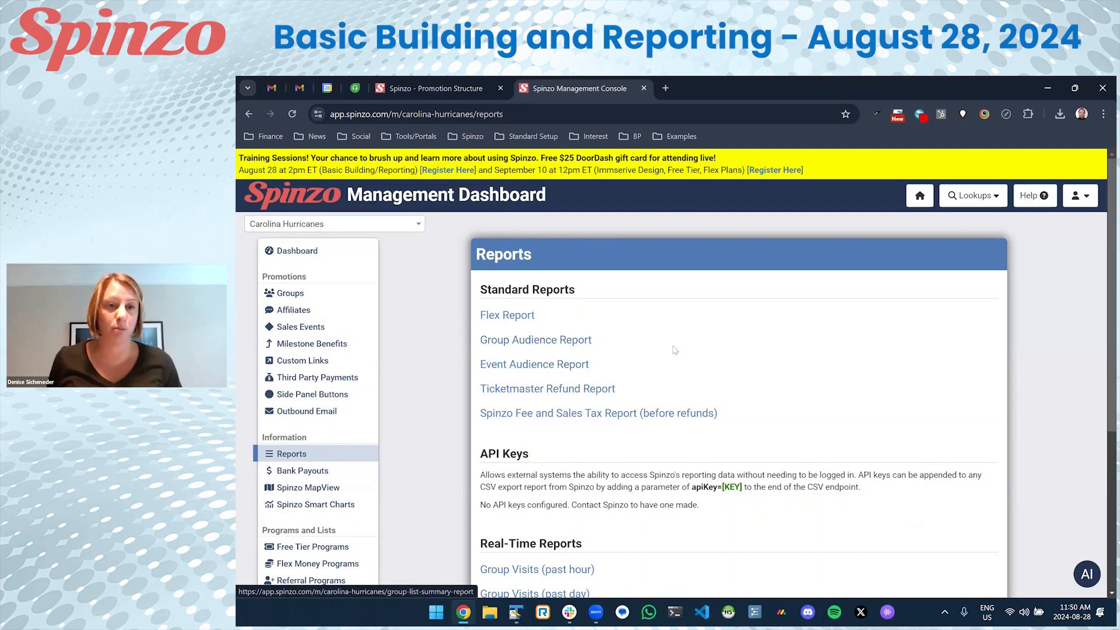
{"action": "left_click", "coordinate": [527, 340]}
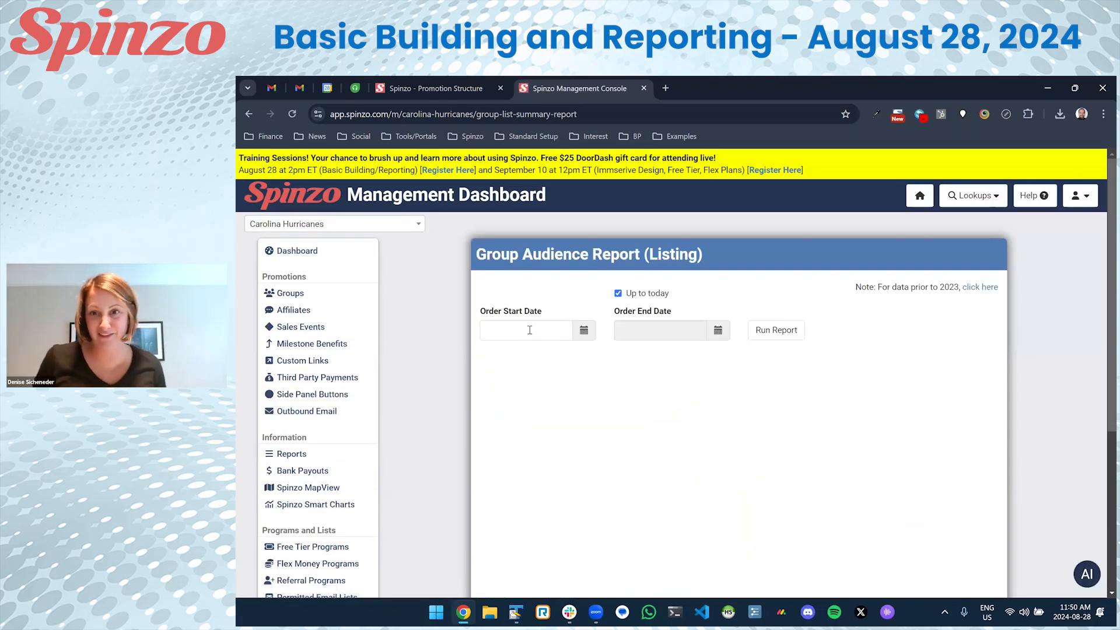
{"action": "left_click", "coordinate": [525, 331]}
{"action": "left_click", "coordinate": [493, 353]}
{"action": "left_click", "coordinate": [494, 354]}
{"action": "left_click", "coordinate": [493, 353]}
{"action": "left_click", "coordinate": [493, 354]}
{"action": "left_click", "coordinate": [493, 354]}
{"action": "left_click", "coordinate": [493, 353]}
{"action": "left_click", "coordinate": [494, 353]}
{"action": "left_click", "coordinate": [493, 353]}
{"action": "left_click", "coordinate": [494, 353]}
{"action": "left_click", "coordinate": [494, 353]}
{"action": "left_click", "coordinate": [493, 353]}
{"action": "left_click", "coordinate": [494, 353]}
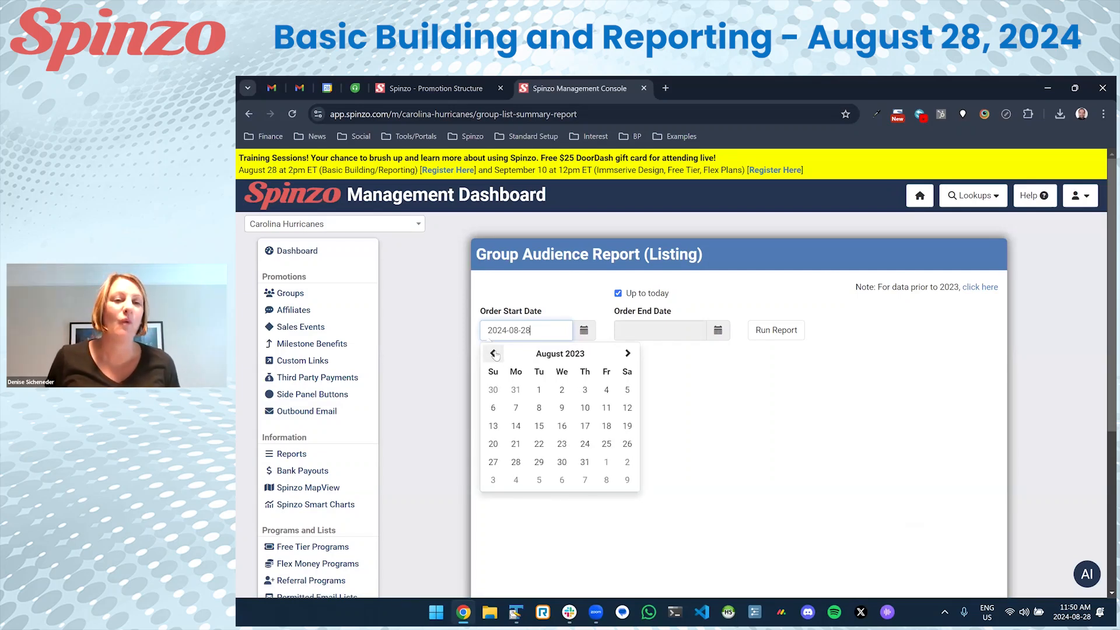
{"action": "left_click", "coordinate": [539, 389]}
Uncheck Up to today, set the end date to 2024-05-31, and run the report.
{"action": "left_click", "coordinate": [637, 295]}
{"action": "left_click", "coordinate": [640, 331]}
{"action": "left_click", "coordinate": [626, 353]}
{"action": "left_click", "coordinate": [626, 353]}
{"action": "left_click", "coordinate": [626, 353]}
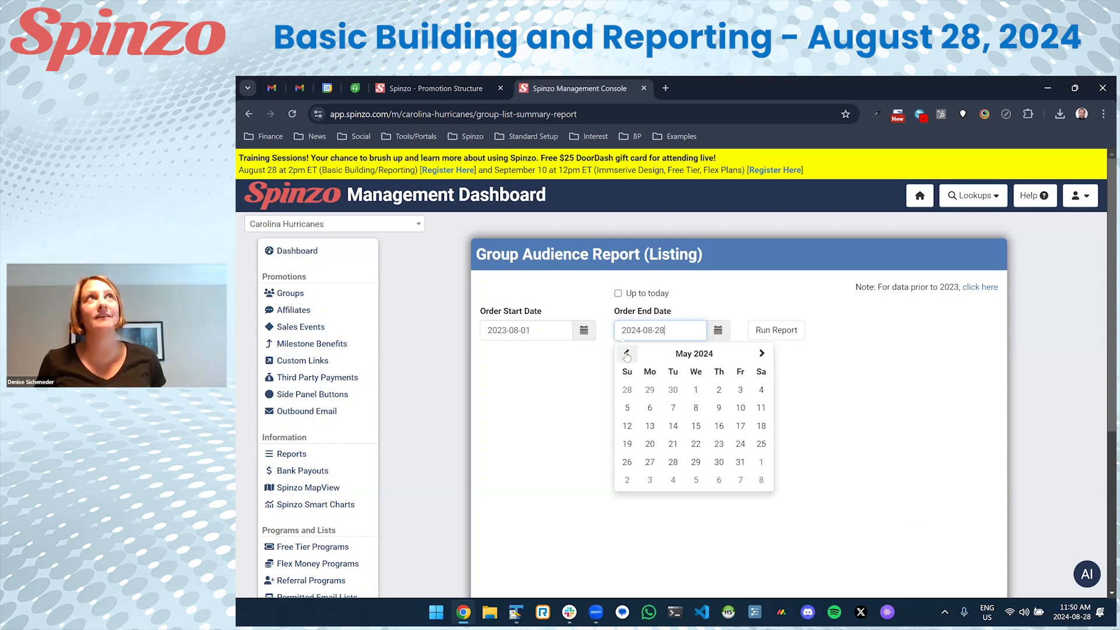
{"action": "left_click", "coordinate": [739, 458]}
{"action": "left_click", "coordinate": [774, 336]}
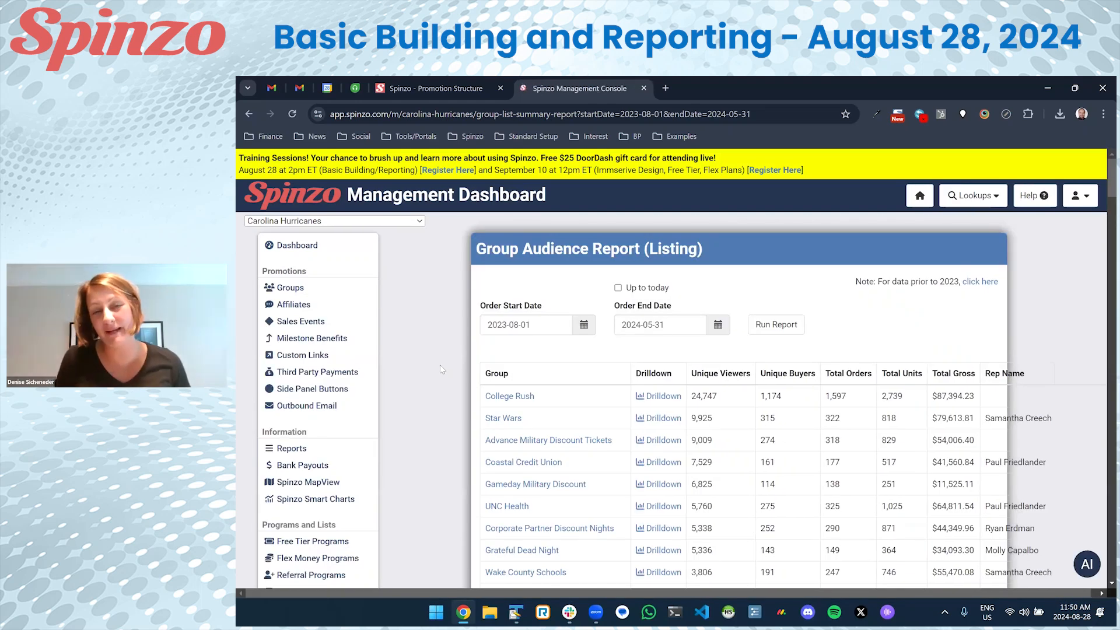
Point out UNC Health's 5,760 viewers, 275 buyers, 325 orders and 1,025 units.
{"action": "scroll", "coordinate": [452, 375], "scroll_direction": "down", "scroll_amount": 2}
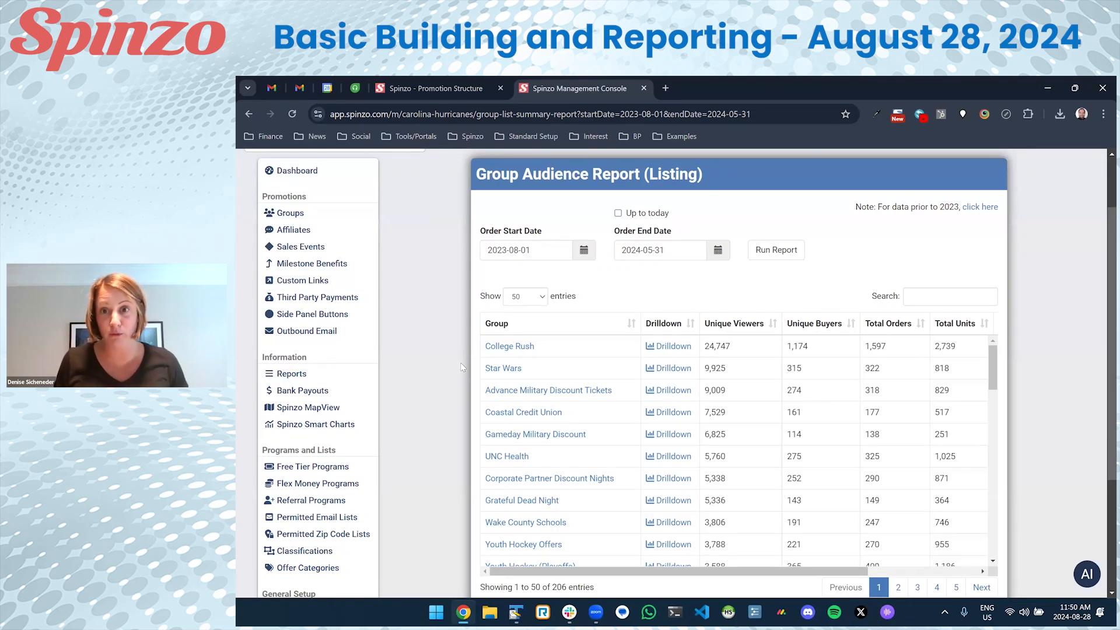
{"action": "scroll", "coordinate": [461, 366], "scroll_direction": "down", "scroll_amount": 1}
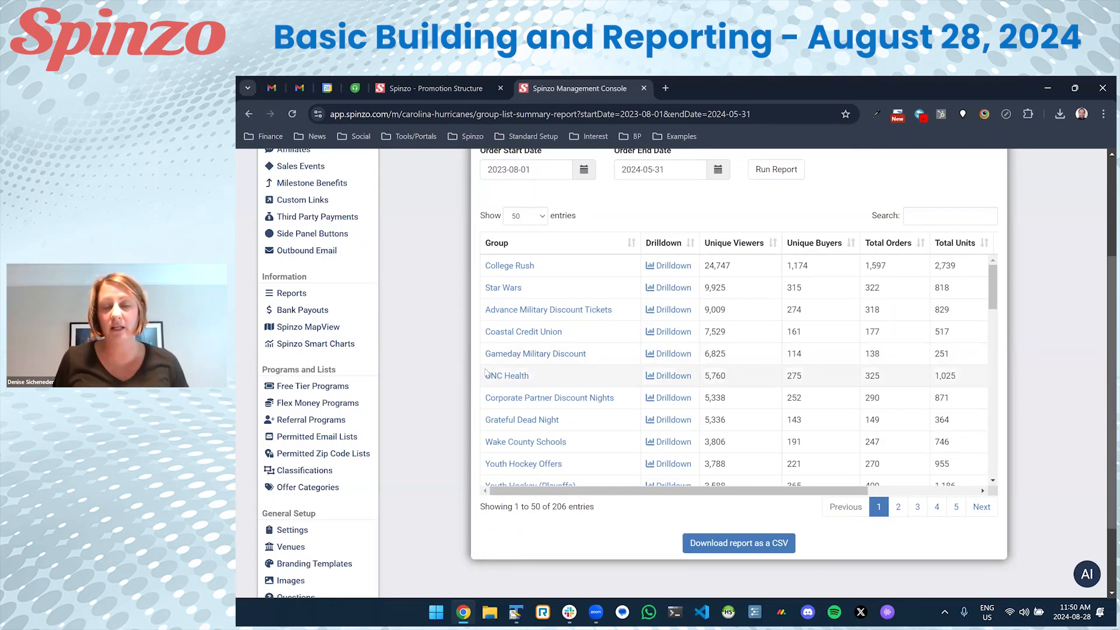
{"action": "scroll", "coordinate": [486, 373], "scroll_direction": "up", "scroll_amount": 1}
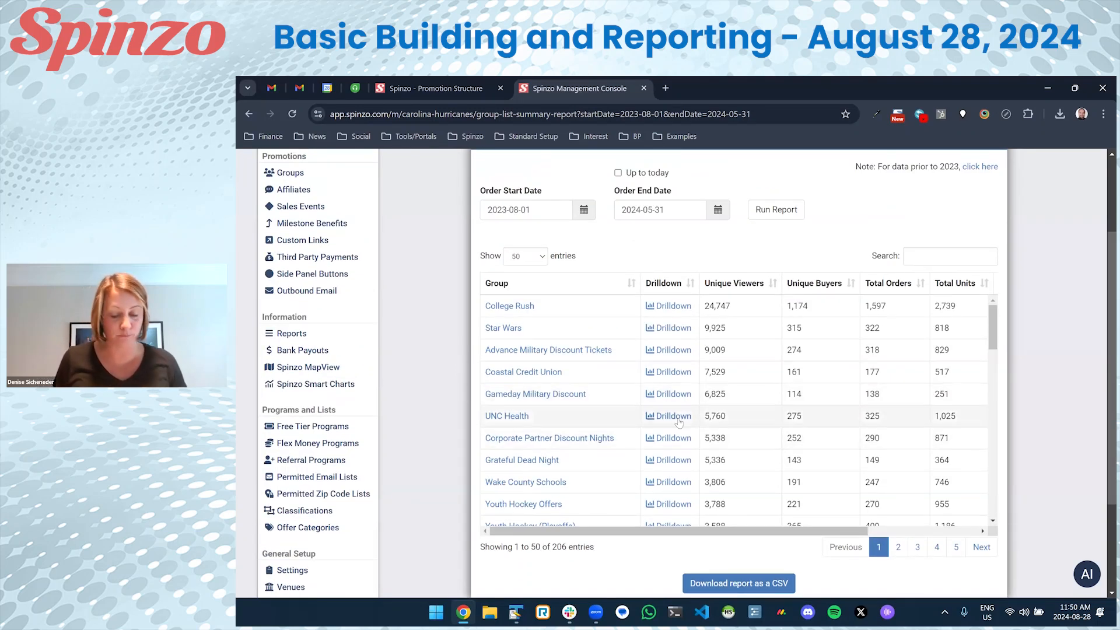
{"action": "double_click", "coordinate": [715, 416]}
{"action": "left_click_drag", "start_coordinate": [804, 526], "coordinate": [914, 521]}
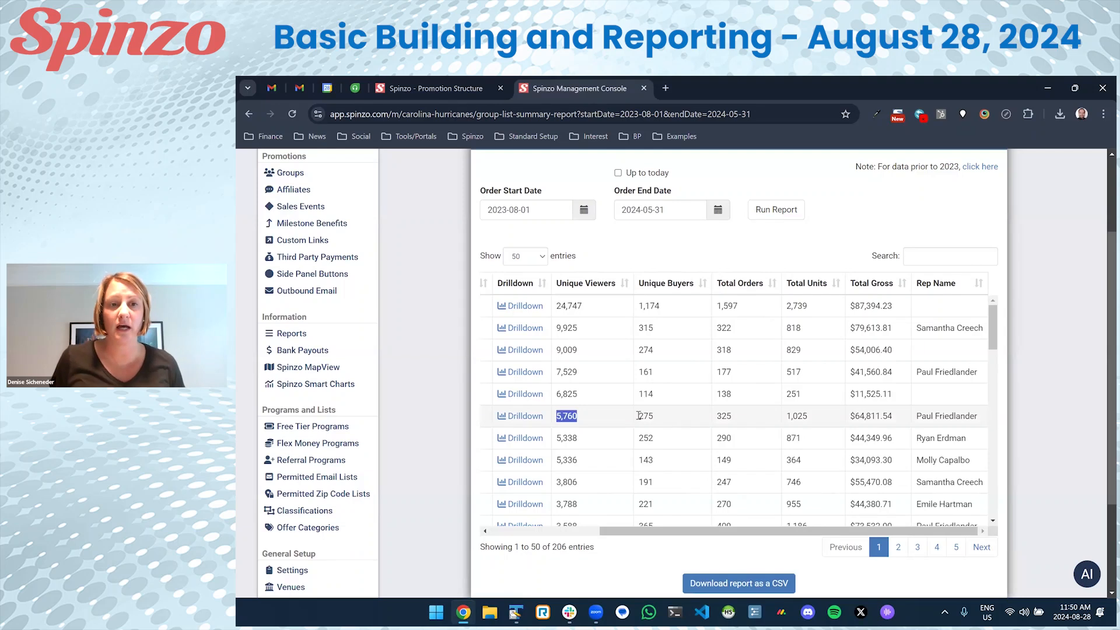
{"action": "double_click", "coordinate": [640, 415]}
{"action": "double_click", "coordinate": [723, 416]}
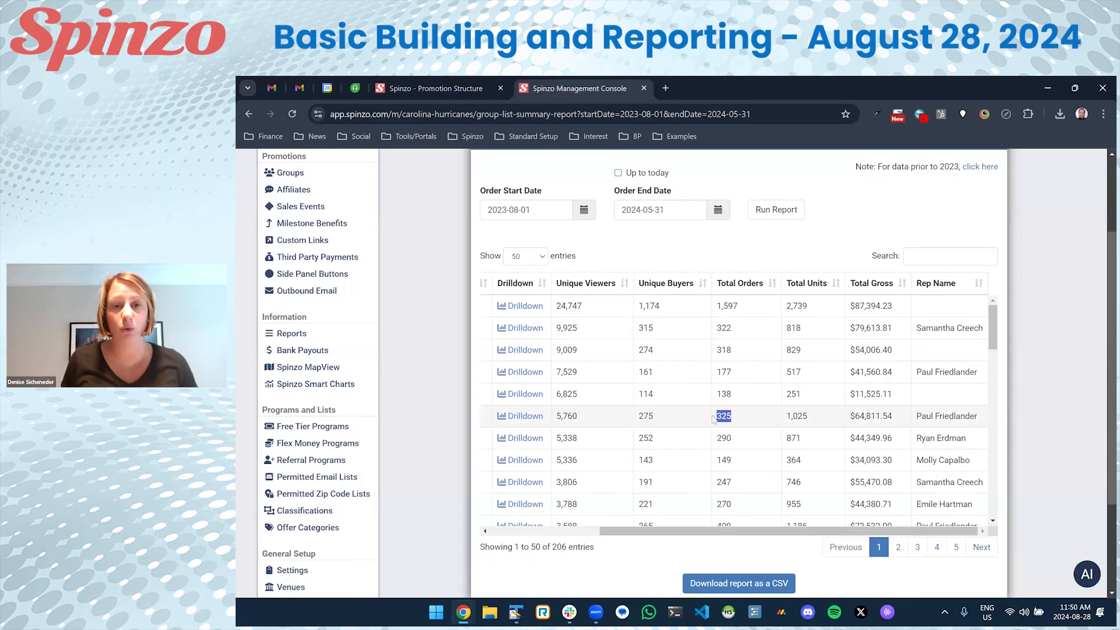
{"action": "double_click", "coordinate": [797, 415]}
Open the UNC Health group's drilldown report.
{"action": "left_click_drag", "start_coordinate": [893, 417], "coordinate": [848, 418]}
{"action": "left_click", "coordinate": [843, 431]}
{"action": "left_click_drag", "start_coordinate": [749, 531], "coordinate": [639, 531]}
{"action": "left_click", "coordinate": [661, 418]}
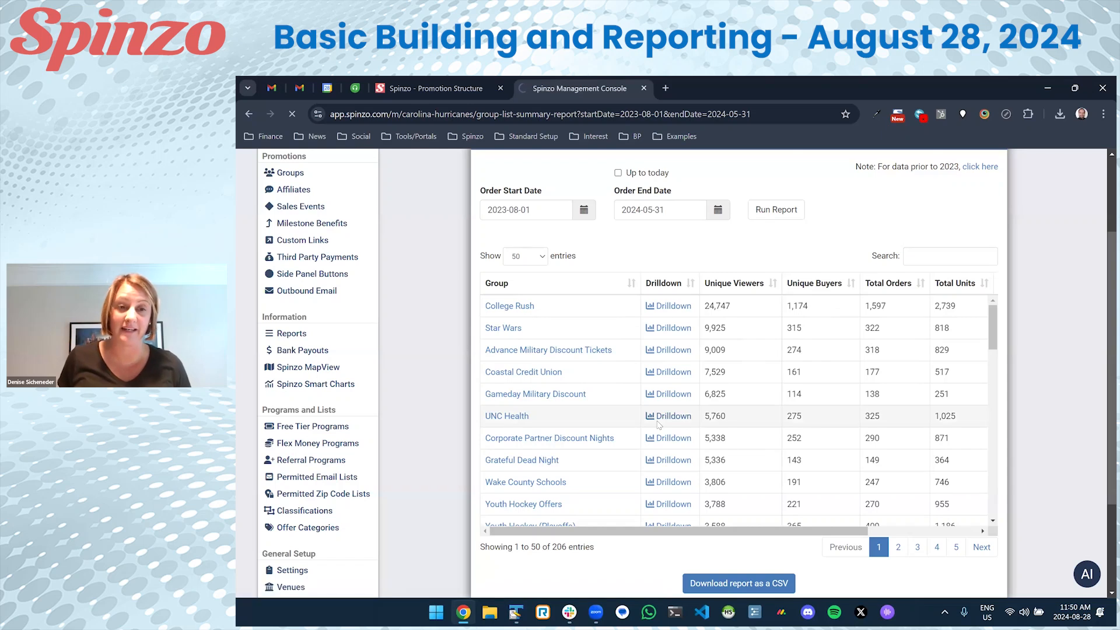
Scroll to UNC Health's Summary Totals and read values on the Totals by Date chart.
{"action": "scroll", "coordinate": [490, 409], "scroll_direction": "down", "scroll_amount": 4}
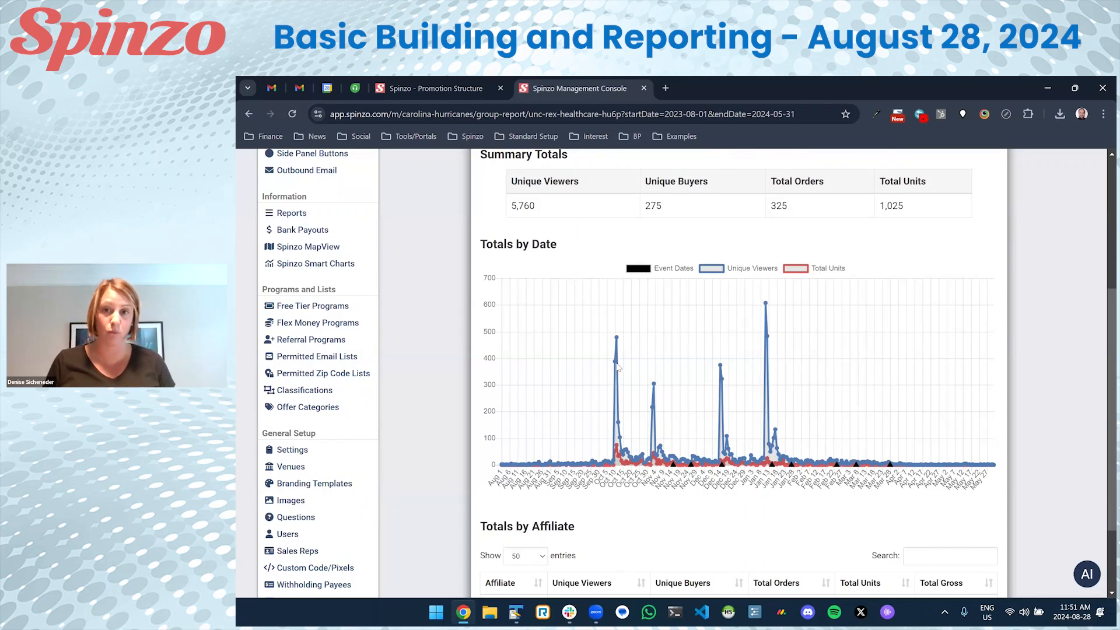
{"action": "mouse_move", "coordinate": [618, 353]}
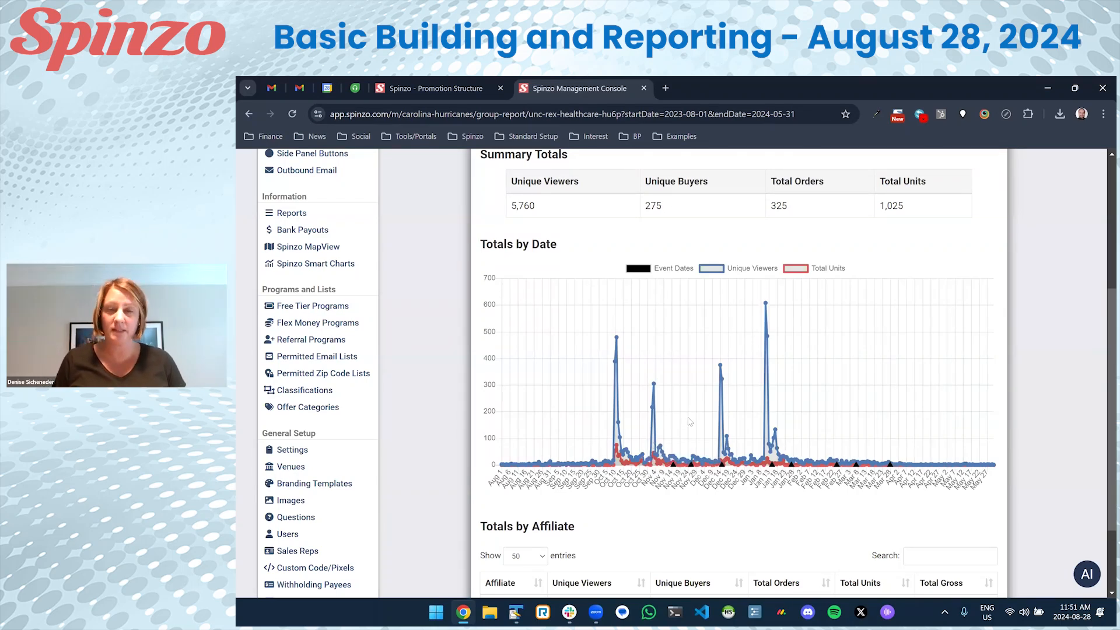
Toggle the Unique Viewers series off and on, then read values along the date chart.
{"action": "left_click", "coordinate": [712, 269]}
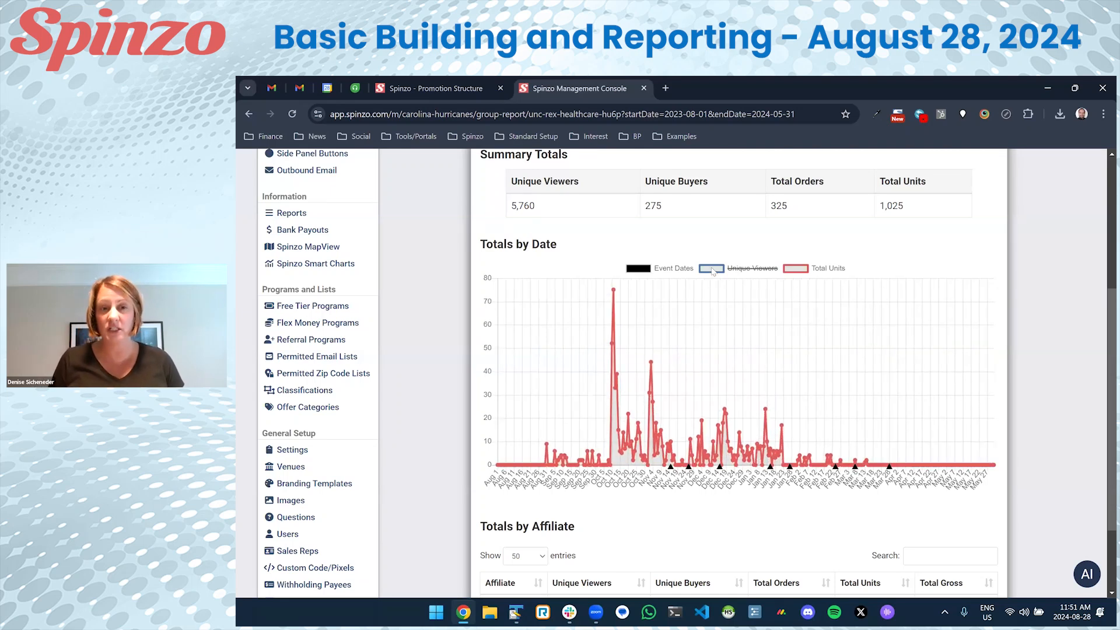
{"action": "left_click", "coordinate": [712, 270]}
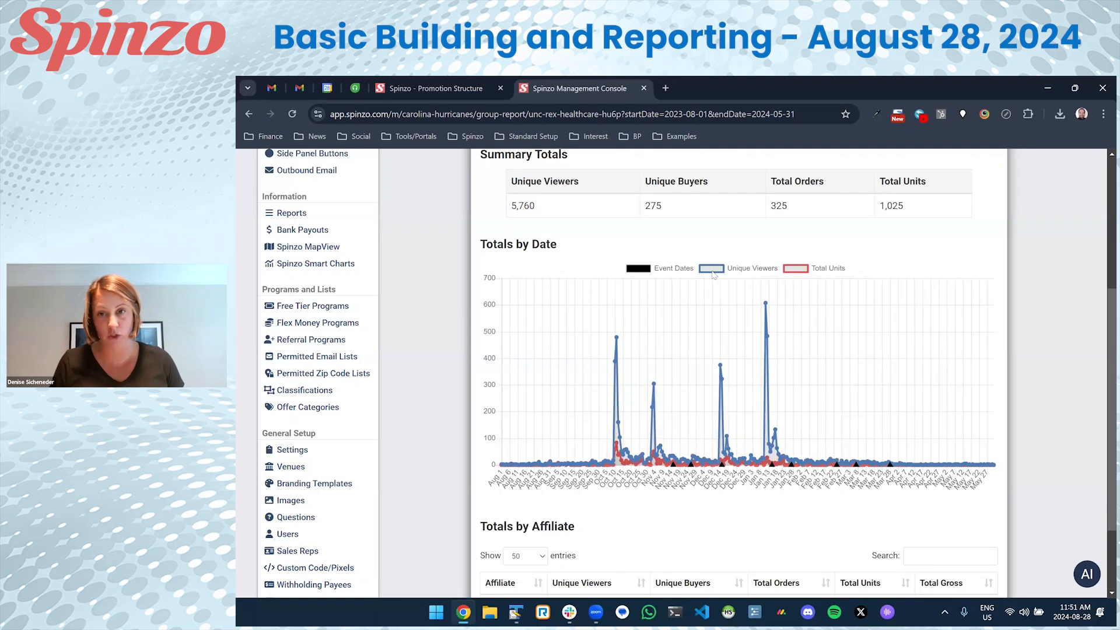
{"action": "scroll", "coordinate": [690, 369], "scroll_direction": "down", "scroll_amount": 1}
{"action": "scroll", "coordinate": [690, 368], "scroll_direction": "down", "scroll_amount": 1}
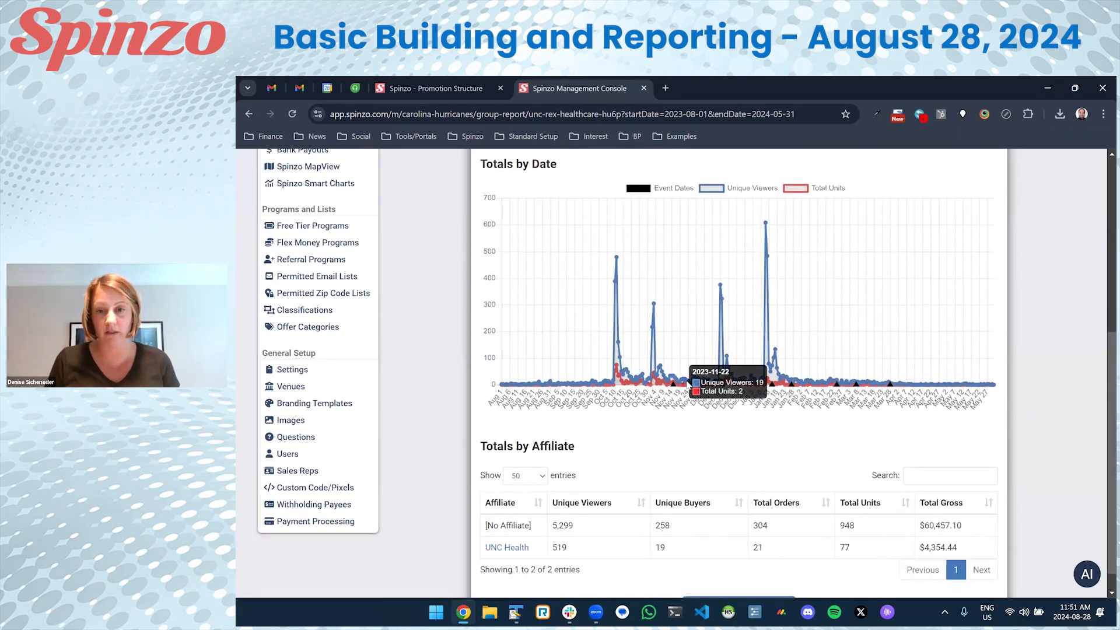
{"action": "scroll", "coordinate": [689, 382], "scroll_direction": "up", "scroll_amount": 1}
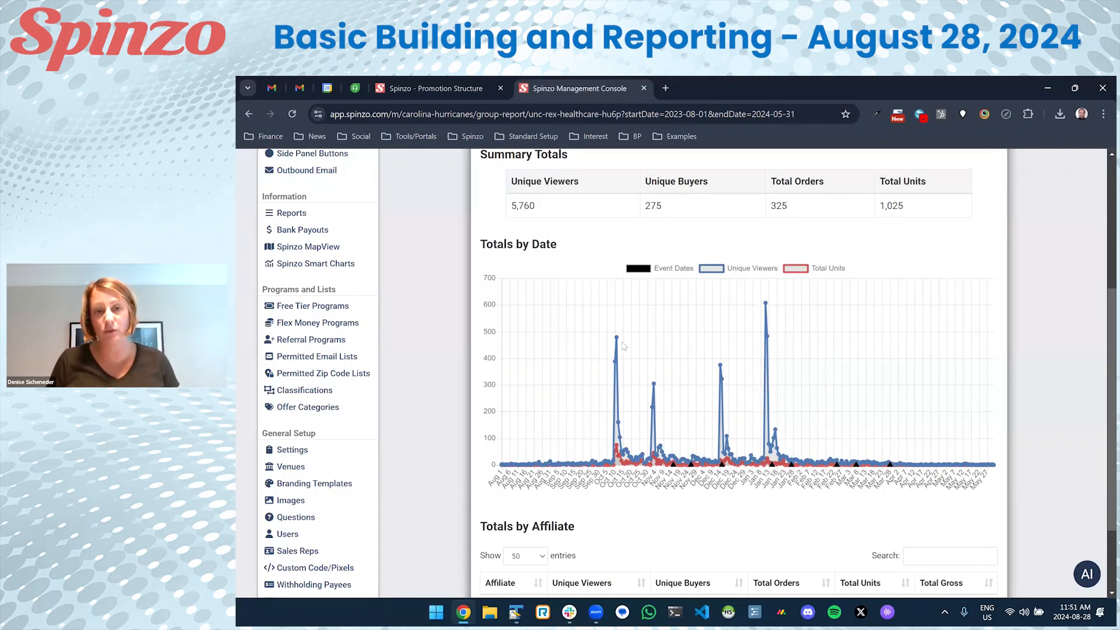
{"action": "mouse_move", "coordinate": [655, 386]}
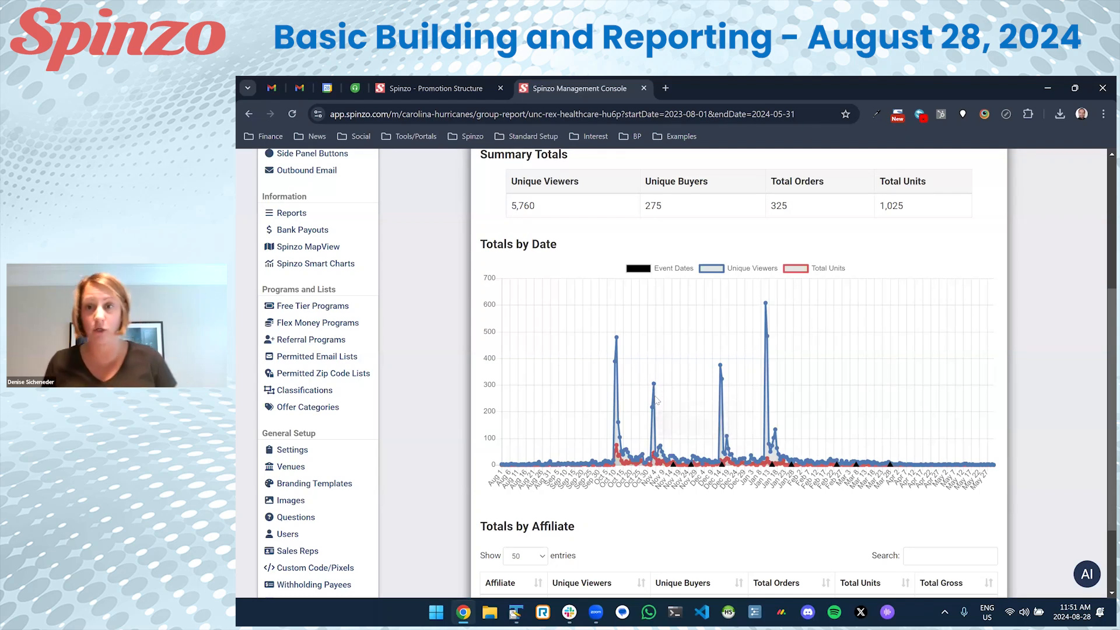
{"action": "mouse_move", "coordinate": [662, 447]}
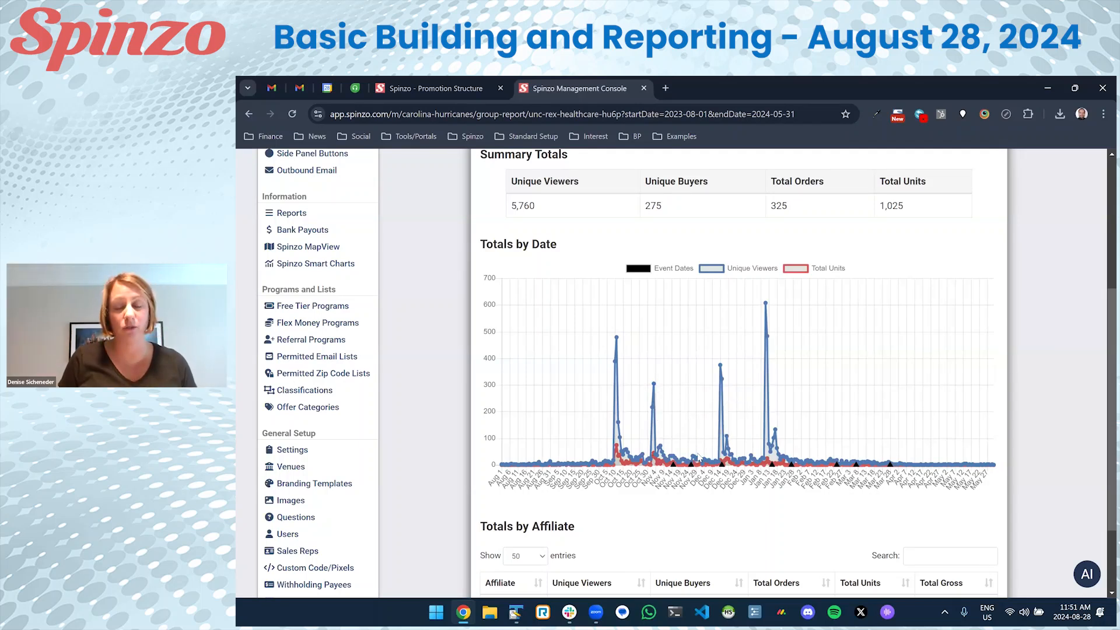
{"action": "mouse_move", "coordinate": [698, 459]}
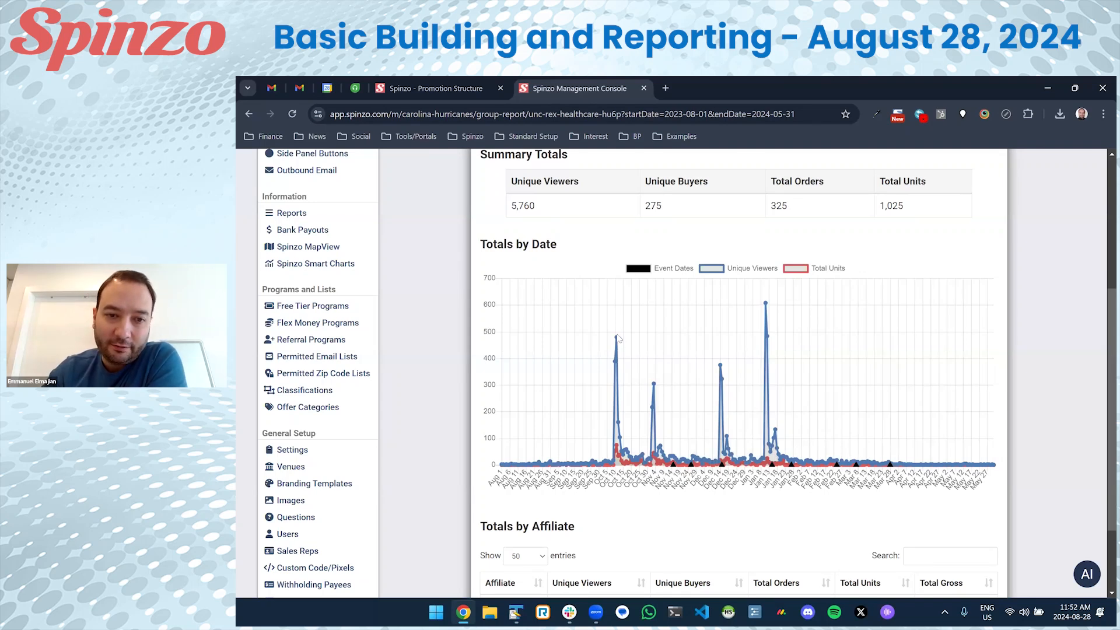
{"action": "mouse_move", "coordinate": [619, 341]}
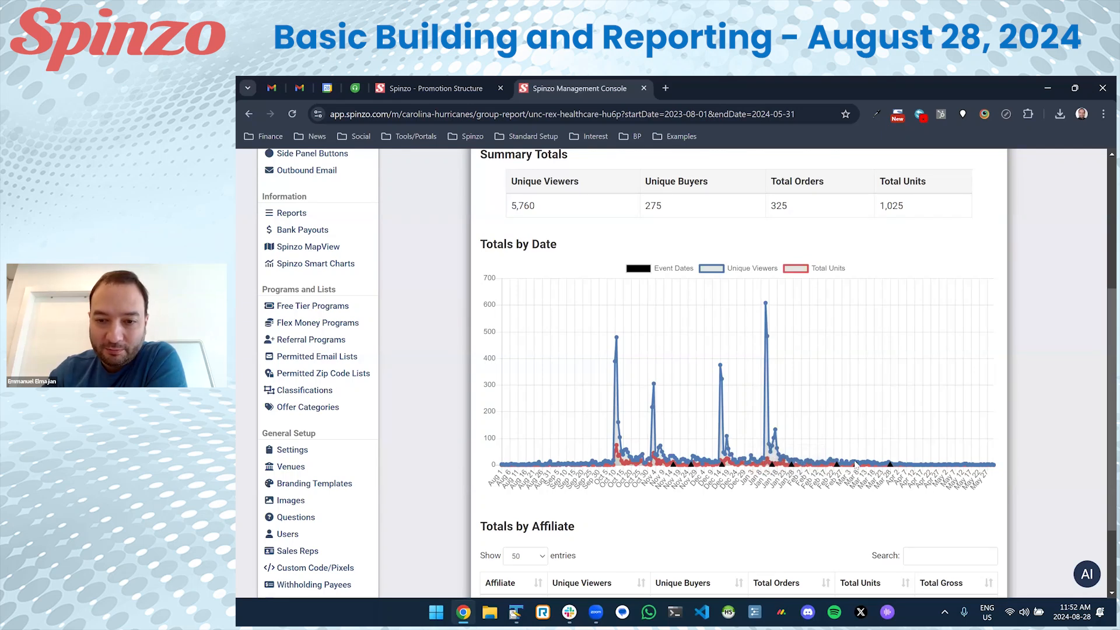
Hide and restore Unique Viewers once more, then return to the top of the report.
{"action": "left_click", "coordinate": [732, 271]}
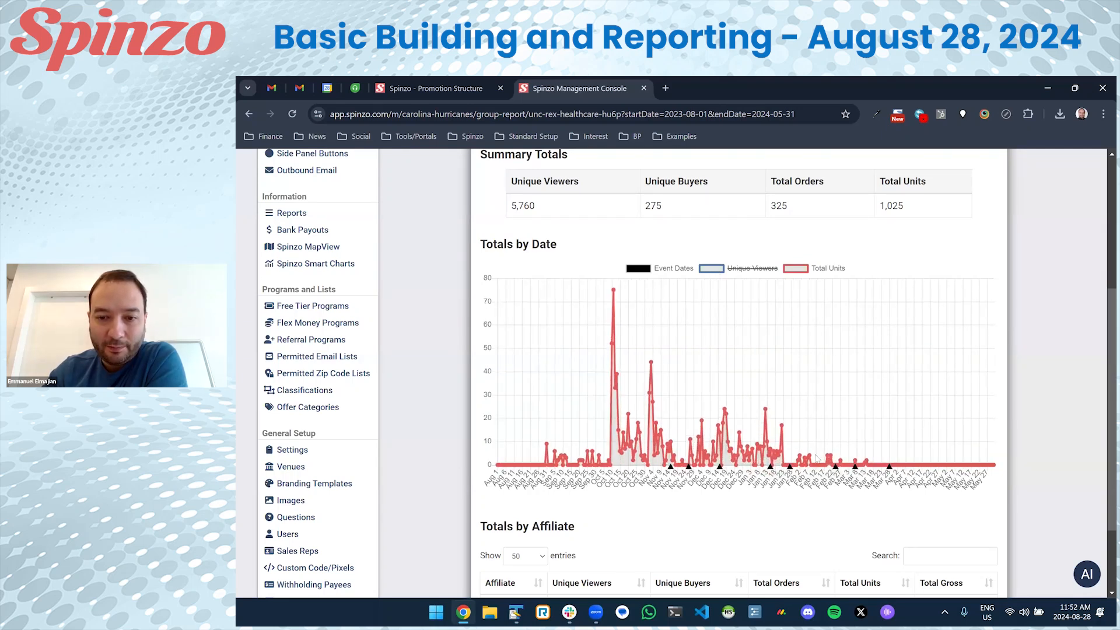
{"action": "left_click", "coordinate": [712, 269]}
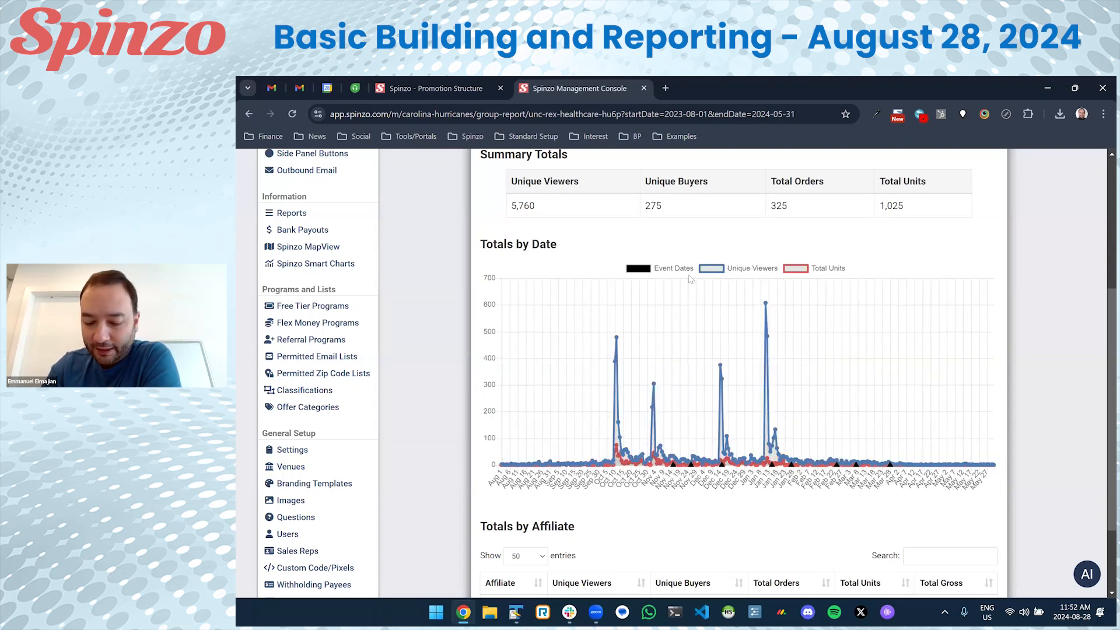
{"action": "scroll", "coordinate": [511, 301], "scroll_direction": "up", "scroll_amount": 4}
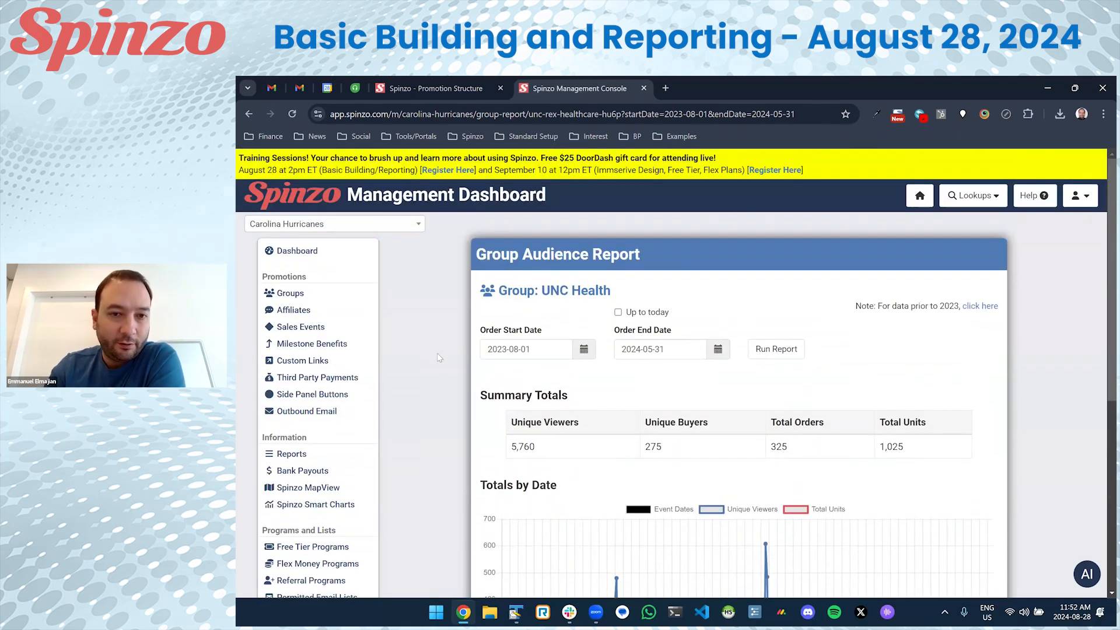
Go back to the group list and open College Rush's drilldown report.
{"action": "key", "text": "alt+Left"}
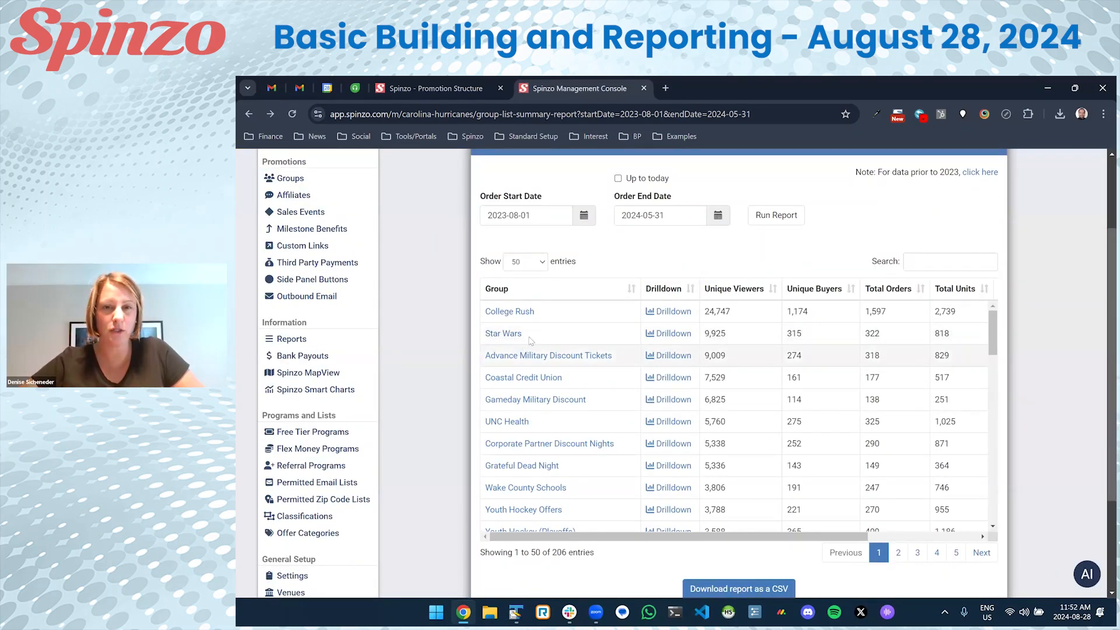
{"action": "left_click", "coordinate": [679, 316]}
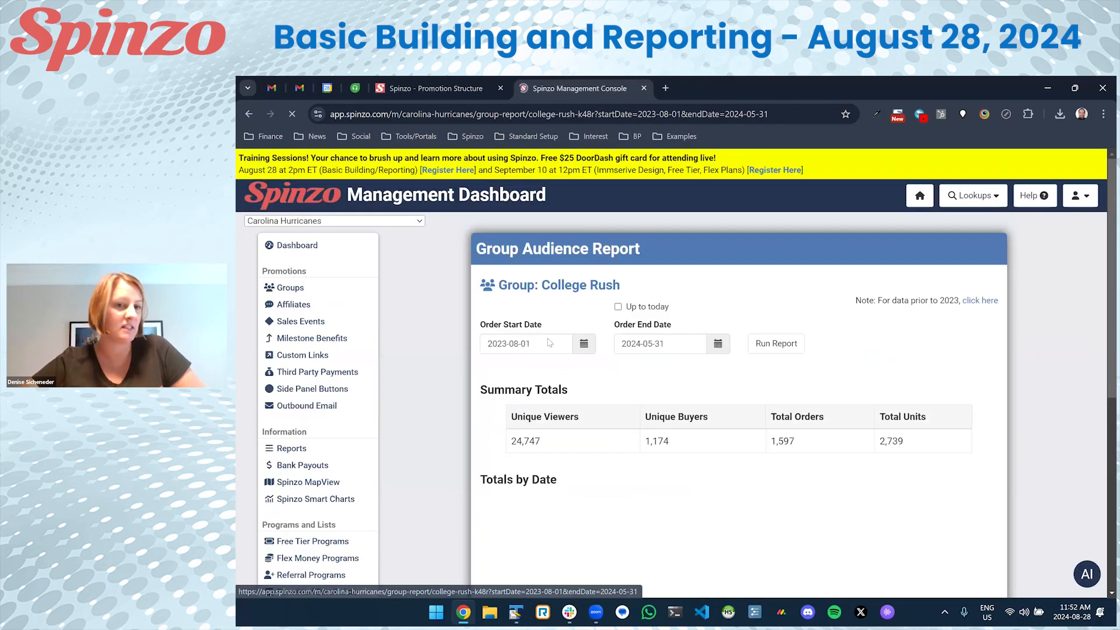
{"action": "scroll", "coordinate": [492, 346], "scroll_direction": "down", "scroll_amount": 3}
{"action": "scroll", "coordinate": [492, 346], "scroll_direction": "down", "scroll_amount": 3}
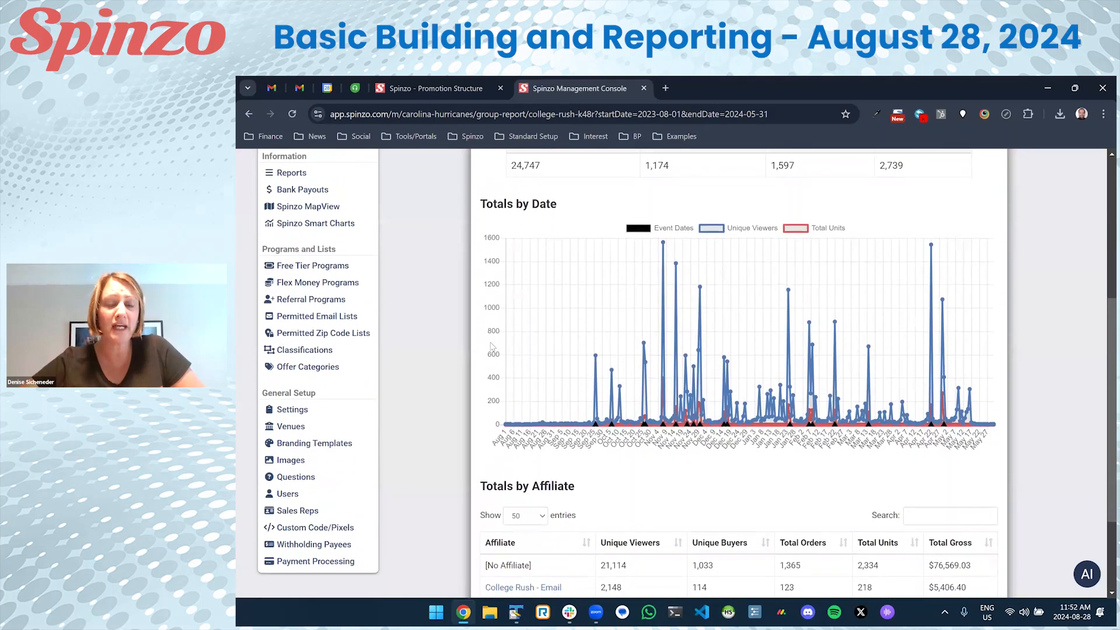
Point out College Rush - Email's 2,148 viewers, 114 buyers, 123 orders, 218 units, then filter to it.
{"action": "left_click_drag", "start_coordinate": [629, 459], "coordinate": [600, 458]}
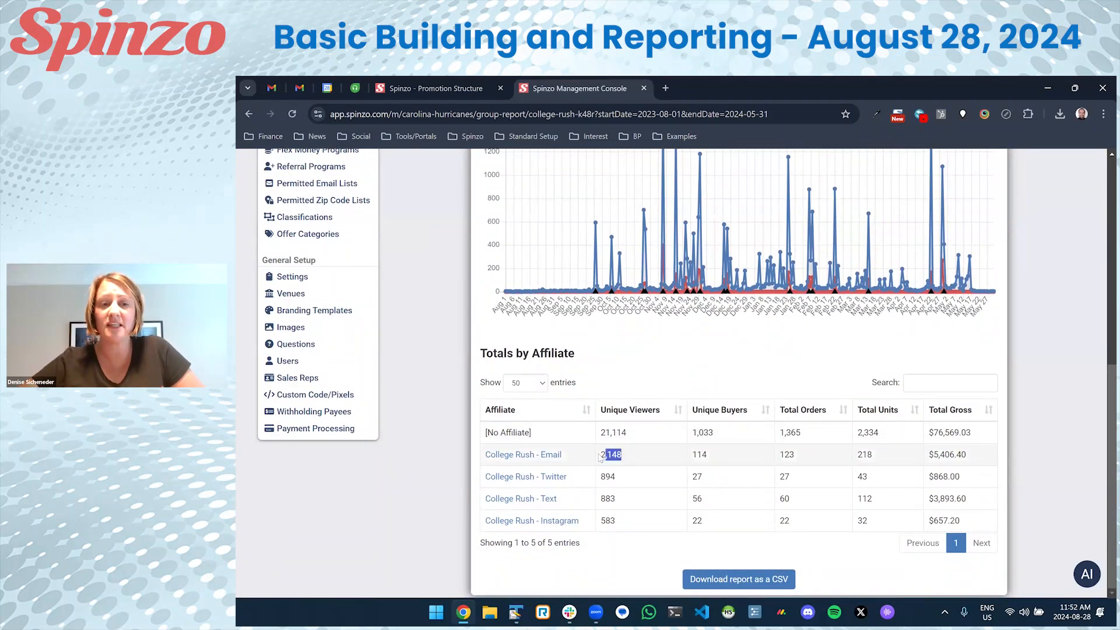
{"action": "left_click_drag", "start_coordinate": [708, 456], "coordinate": [692, 455]}
{"action": "left_click", "coordinate": [739, 458]}
{"action": "left_click_drag", "start_coordinate": [809, 454], "coordinate": [776, 455]}
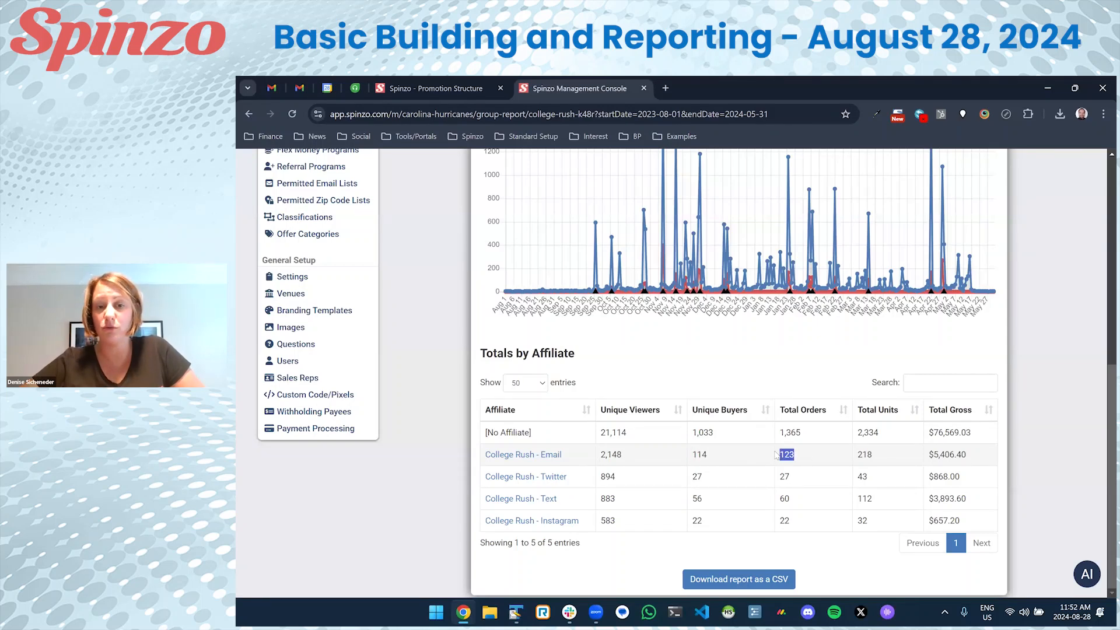
{"action": "left_click_drag", "start_coordinate": [868, 456], "coordinate": [853, 458]}
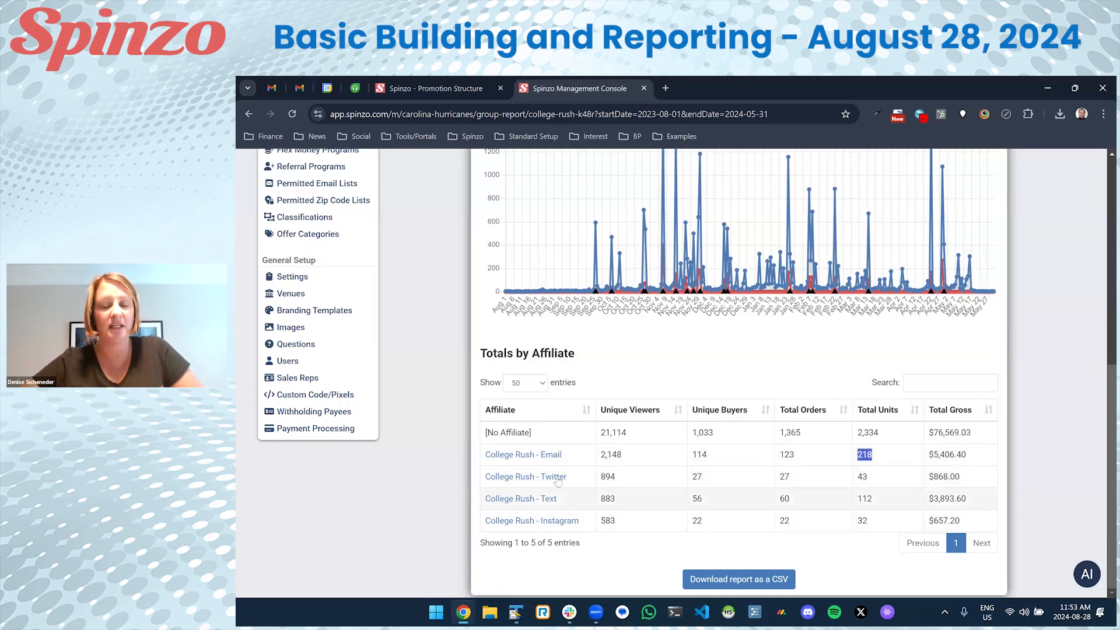
{"action": "left_click", "coordinate": [539, 462]}
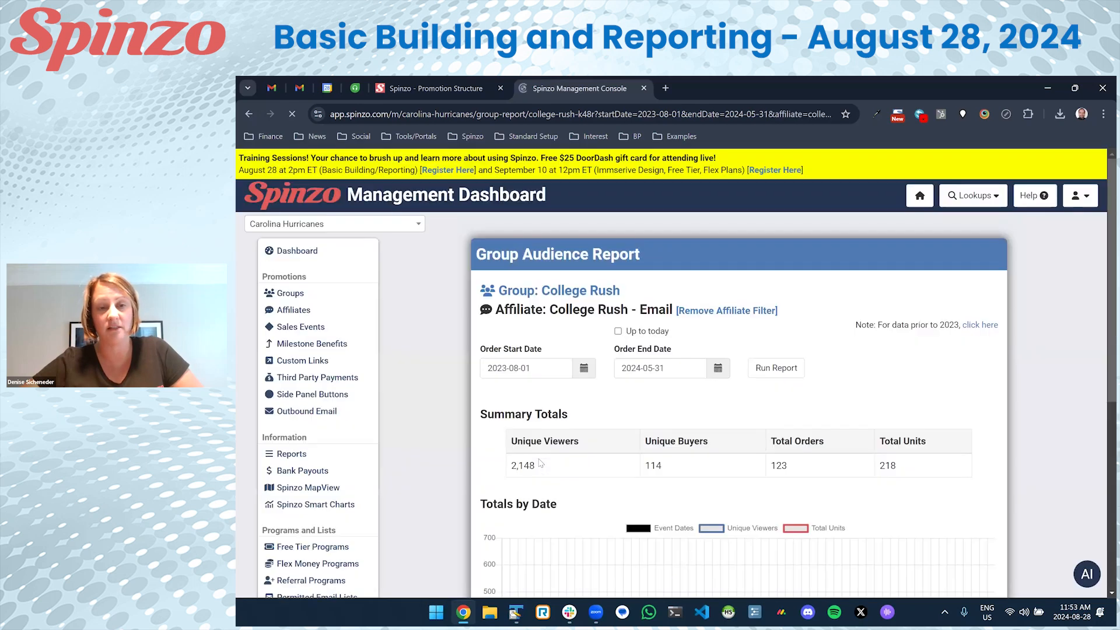
Hide Unique Viewers to see Total Units alone, then restore the series.
{"action": "scroll", "coordinate": [503, 420], "scroll_direction": "down", "scroll_amount": 4}
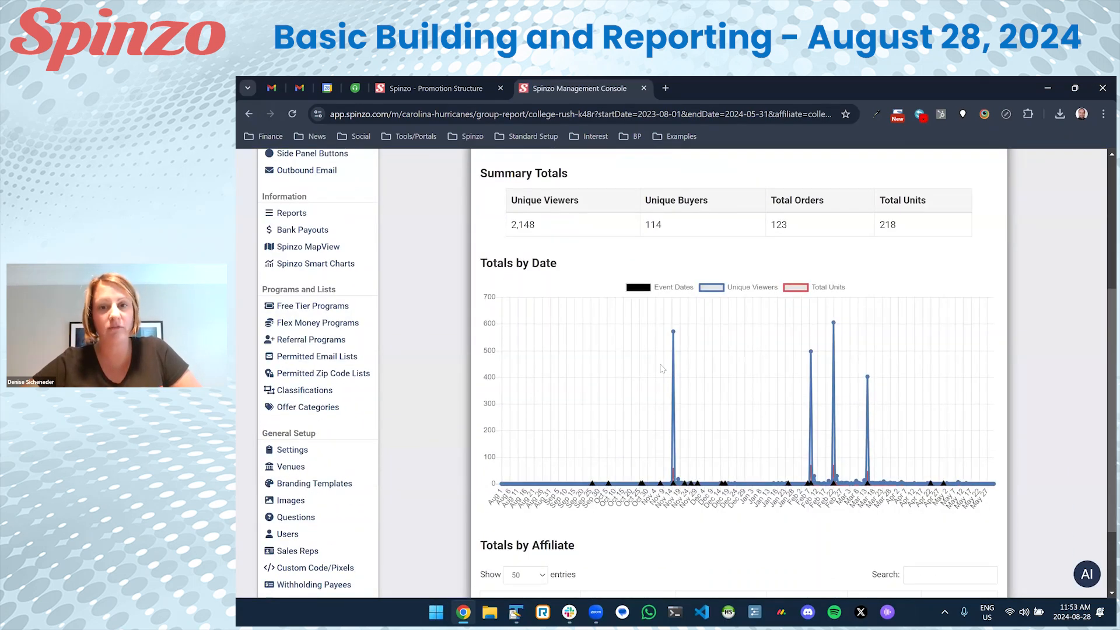
{"action": "mouse_move", "coordinate": [675, 336]}
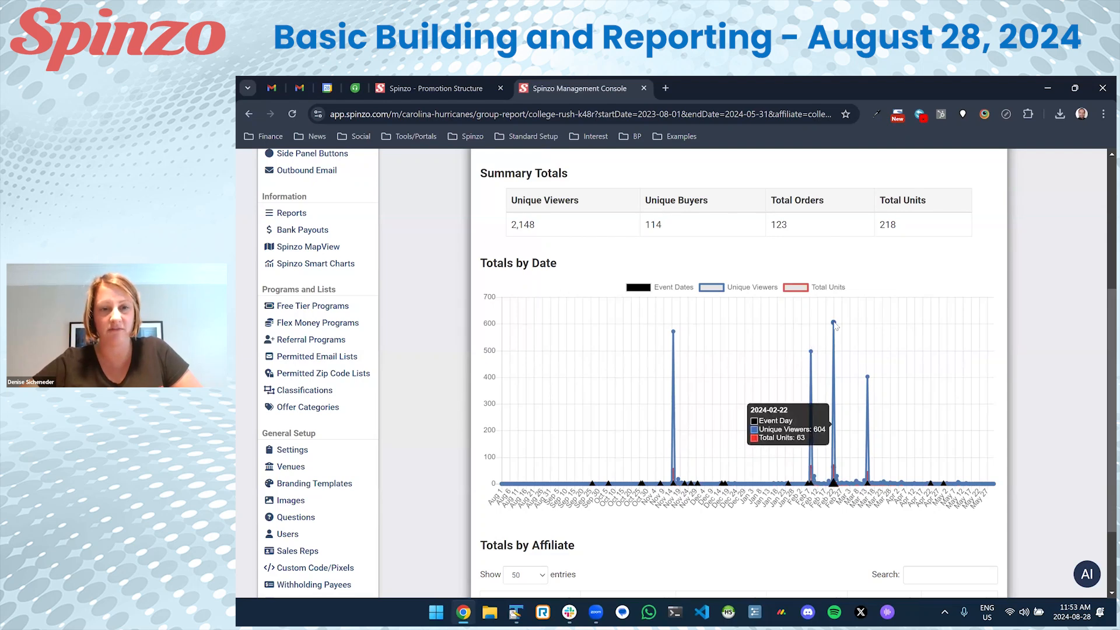
{"action": "left_click", "coordinate": [711, 288]}
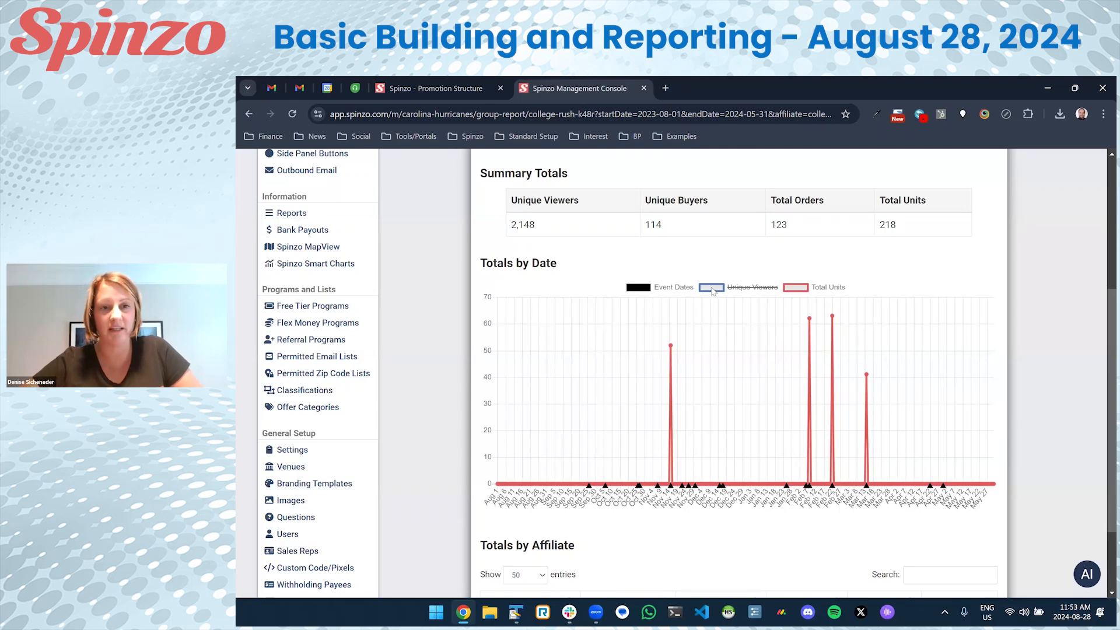
{"action": "left_click", "coordinate": [713, 289]}
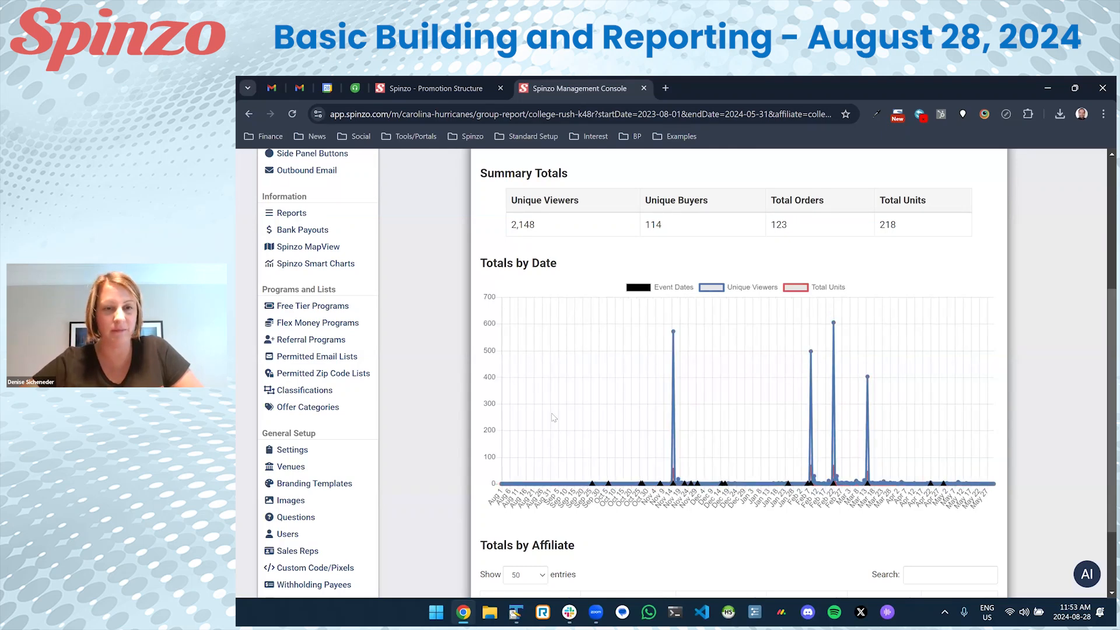
Point out the Email affiliate's 2,148 viewers, then return to the unfiltered College Rush report.
{"action": "scroll", "coordinate": [474, 415], "scroll_direction": "down", "scroll_amount": 1}
{"action": "scroll", "coordinate": [474, 415], "scroll_direction": "down", "scroll_amount": 2}
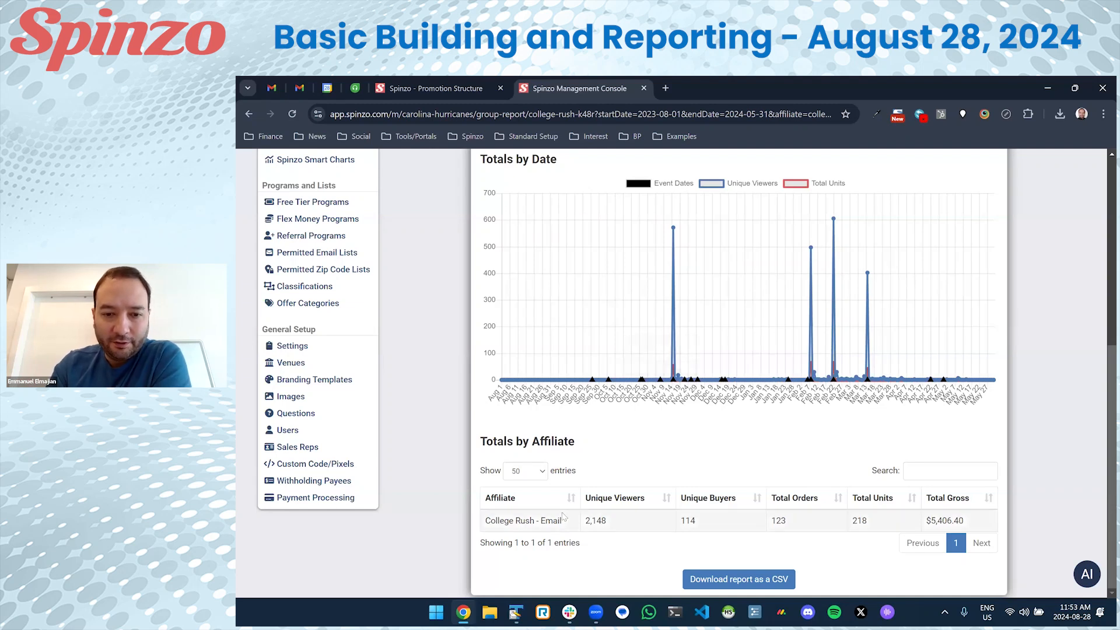
{"action": "left_click_drag", "start_coordinate": [614, 522], "coordinate": [583, 521]}
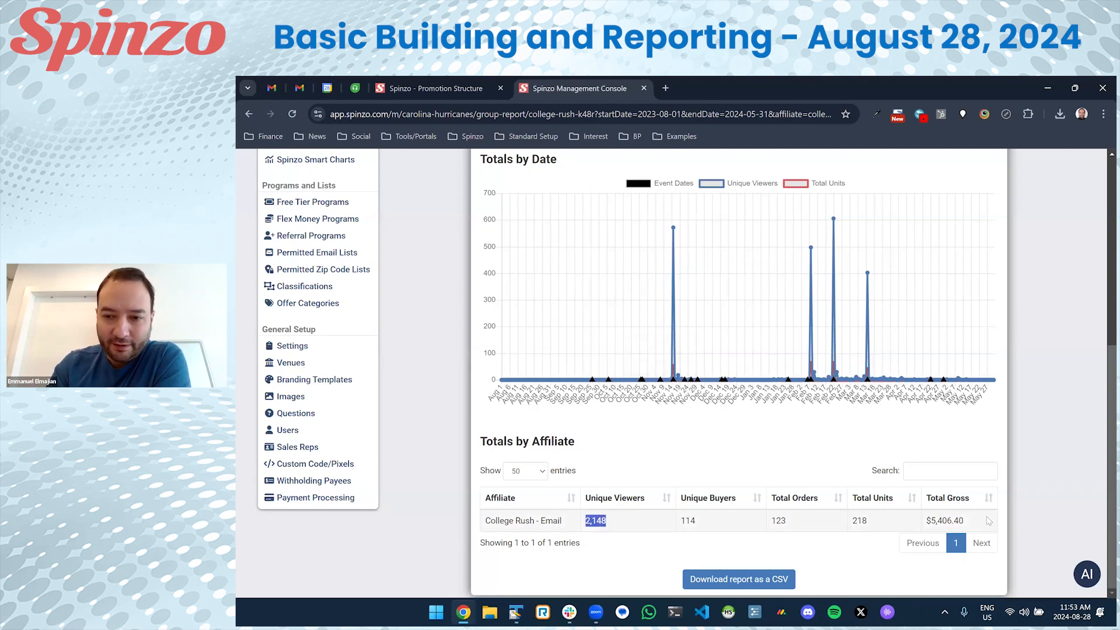
{"action": "left_click", "coordinate": [475, 327]}
{"action": "scroll", "coordinate": [475, 327], "scroll_direction": "up", "scroll_amount": 1}
{"action": "key", "text": "alt+Left"}
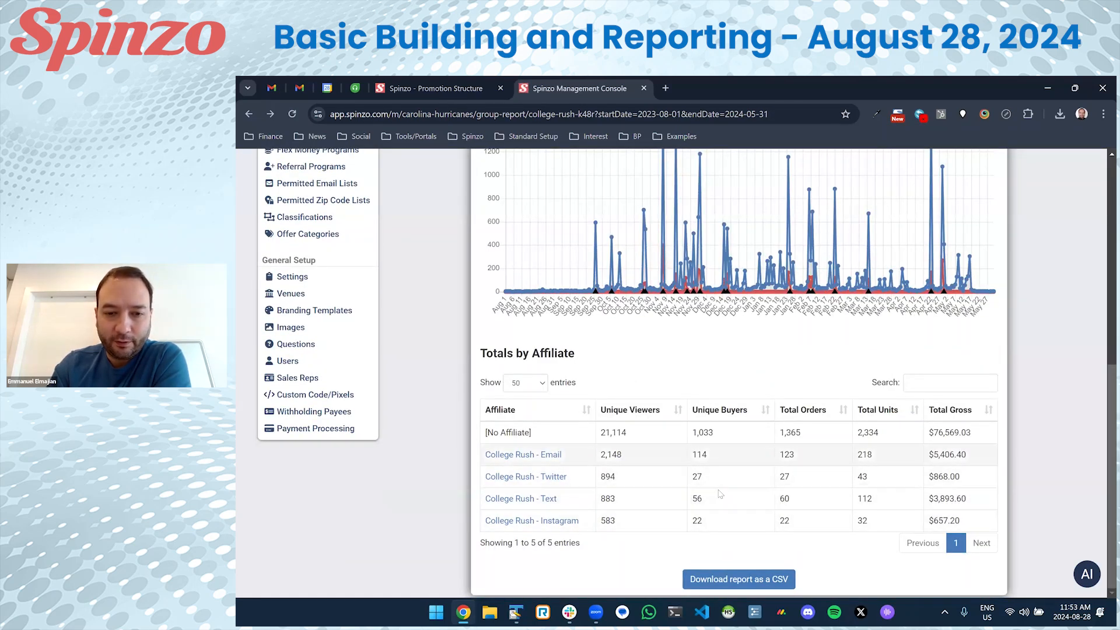
Note Twitter's 894 viewers, visit the dashboard, then jump back to the Reports page via history.
{"action": "left_click_drag", "start_coordinate": [575, 480], "coordinate": [694, 482]}
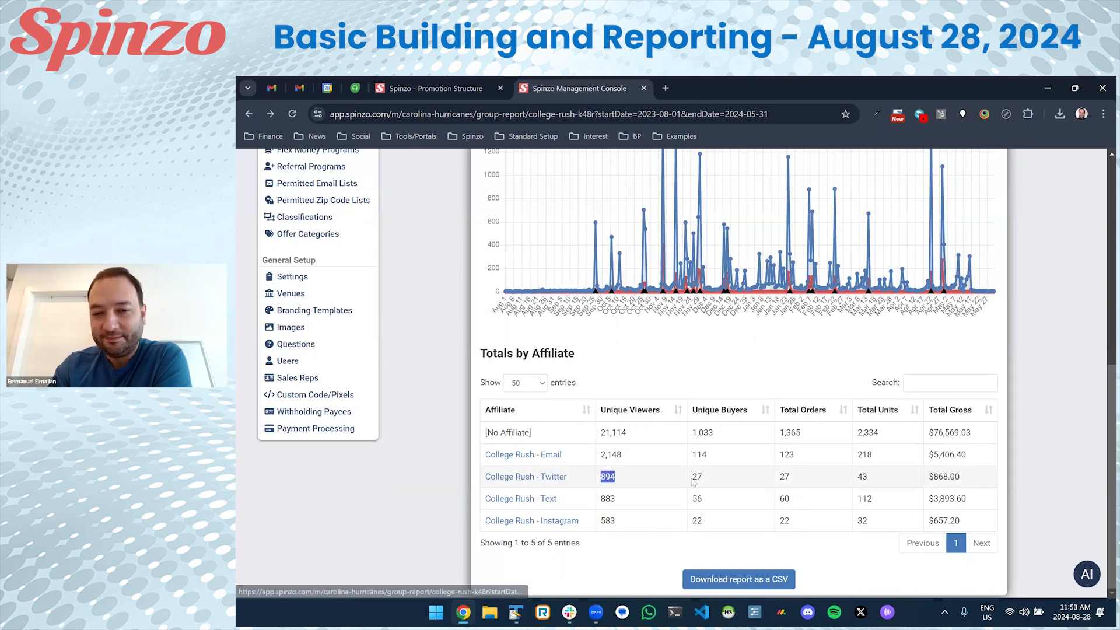
{"action": "scroll", "coordinate": [283, 207], "scroll_direction": "up", "scroll_amount": 6}
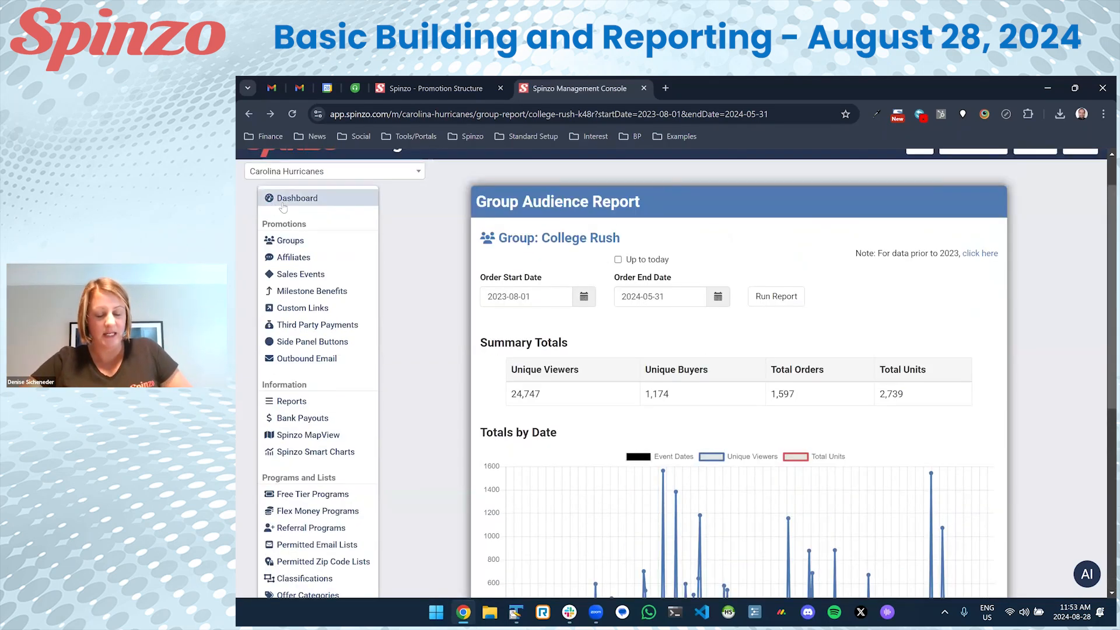
{"action": "left_click", "coordinate": [284, 201]}
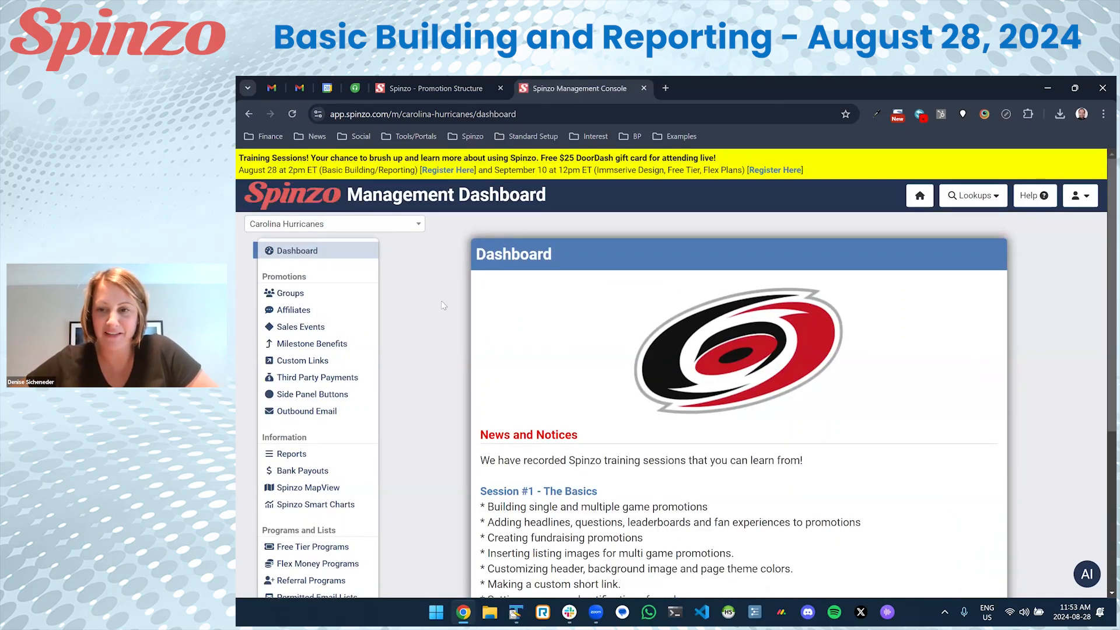
{"action": "left_click", "coordinate": [250, 113]}
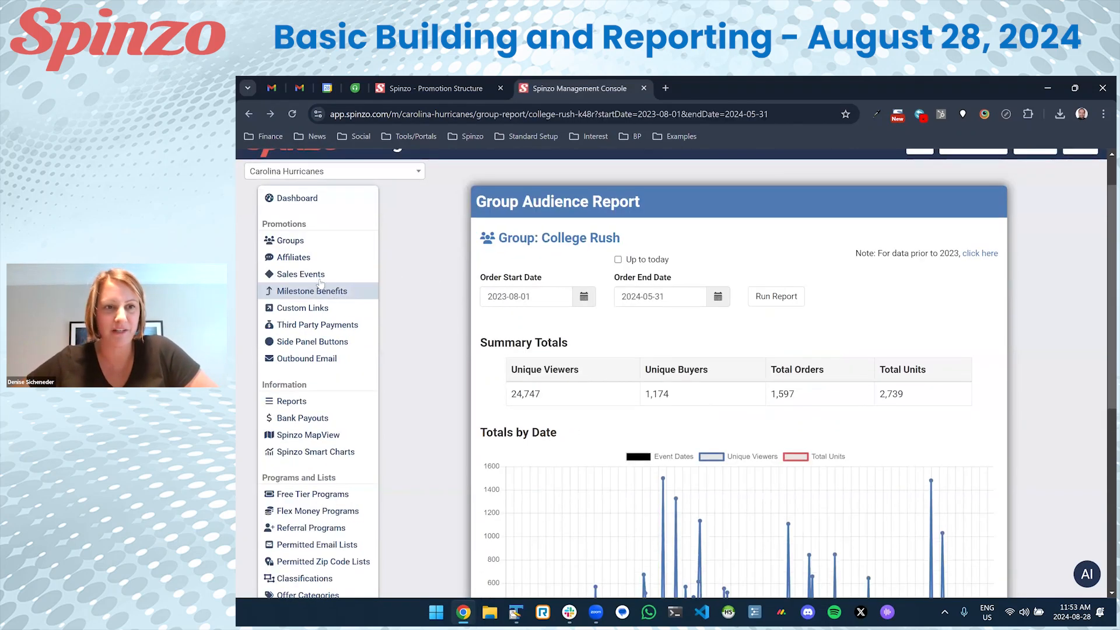
{"action": "right_click", "coordinate": [250, 112]}
{"action": "left_click", "coordinate": [281, 187]}
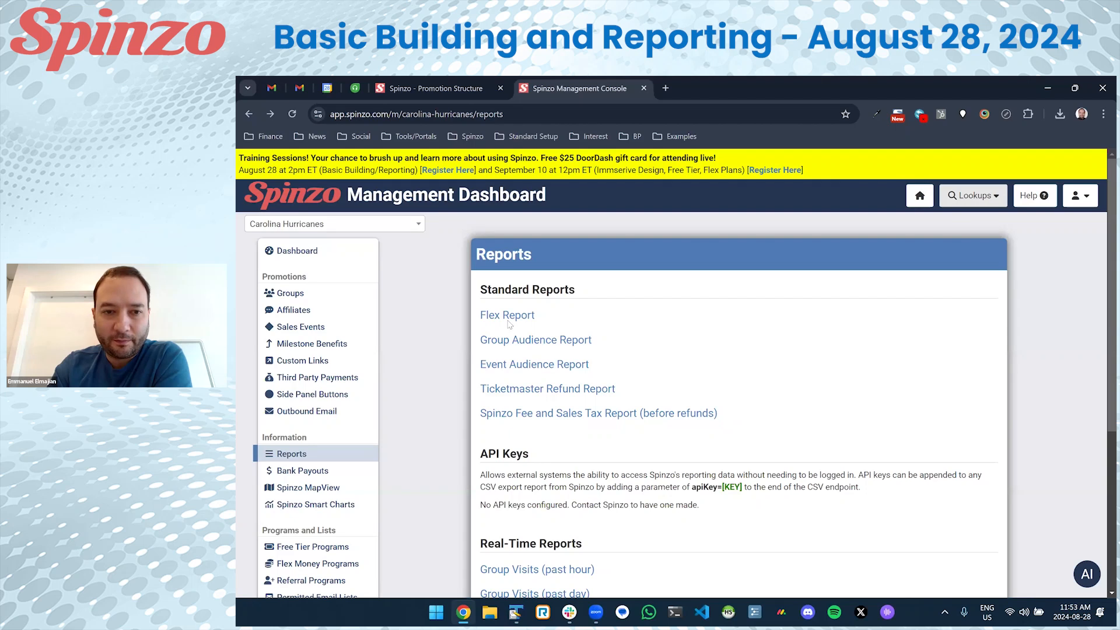
Open User Lookup and search for the user by their e-mail address.
{"action": "left_click", "coordinate": [980, 202]}
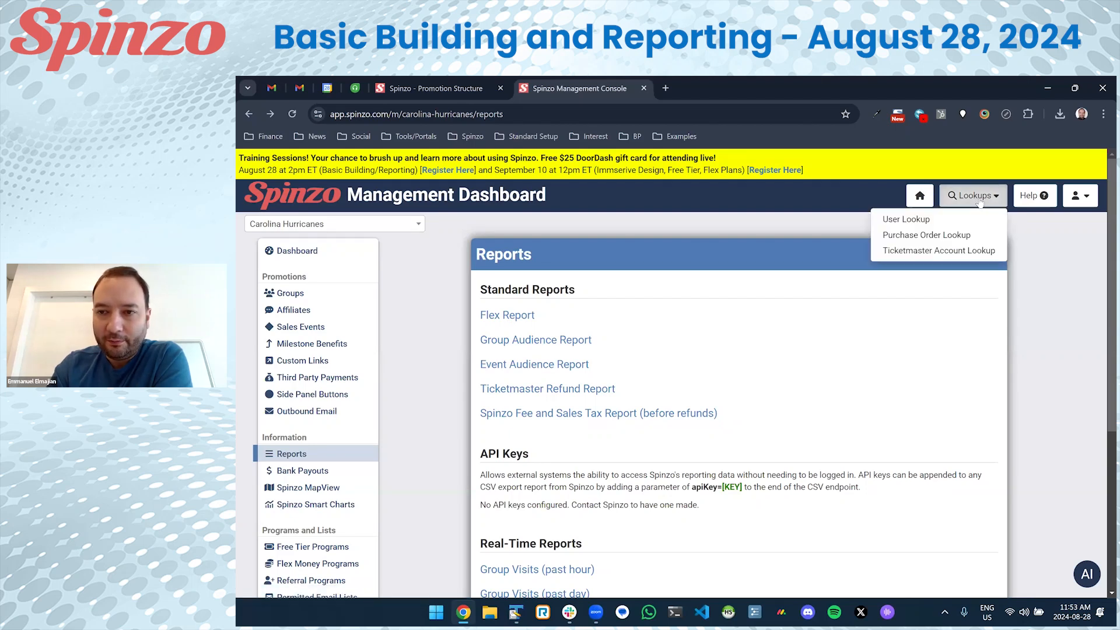
{"action": "left_click", "coordinate": [977, 199]}
{"action": "left_click", "coordinate": [977, 199]}
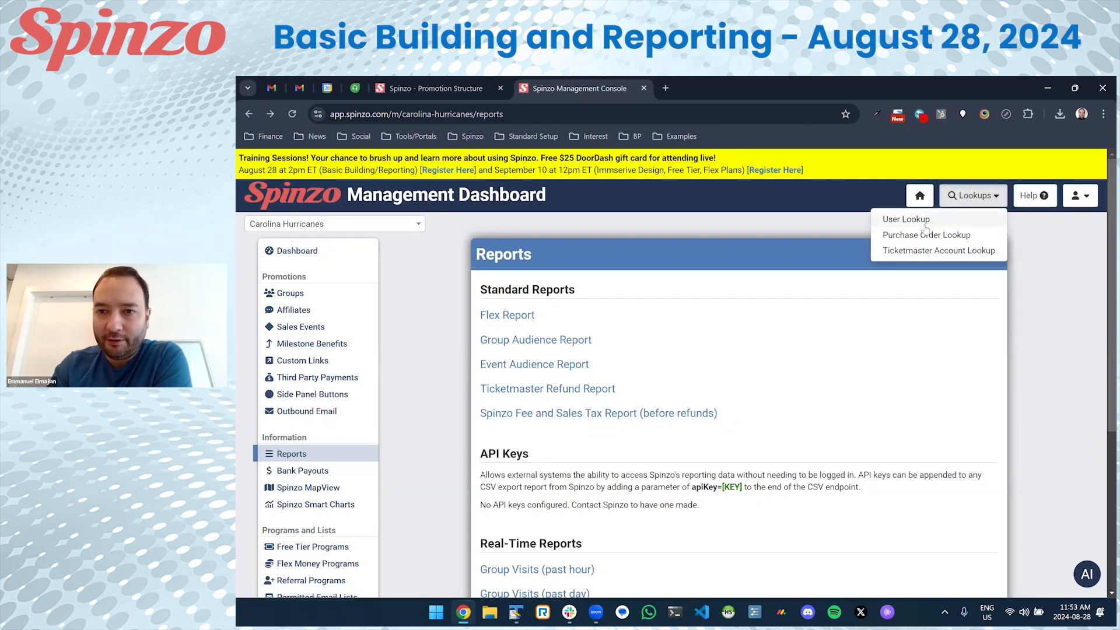
{"action": "left_click", "coordinate": [907, 219]}
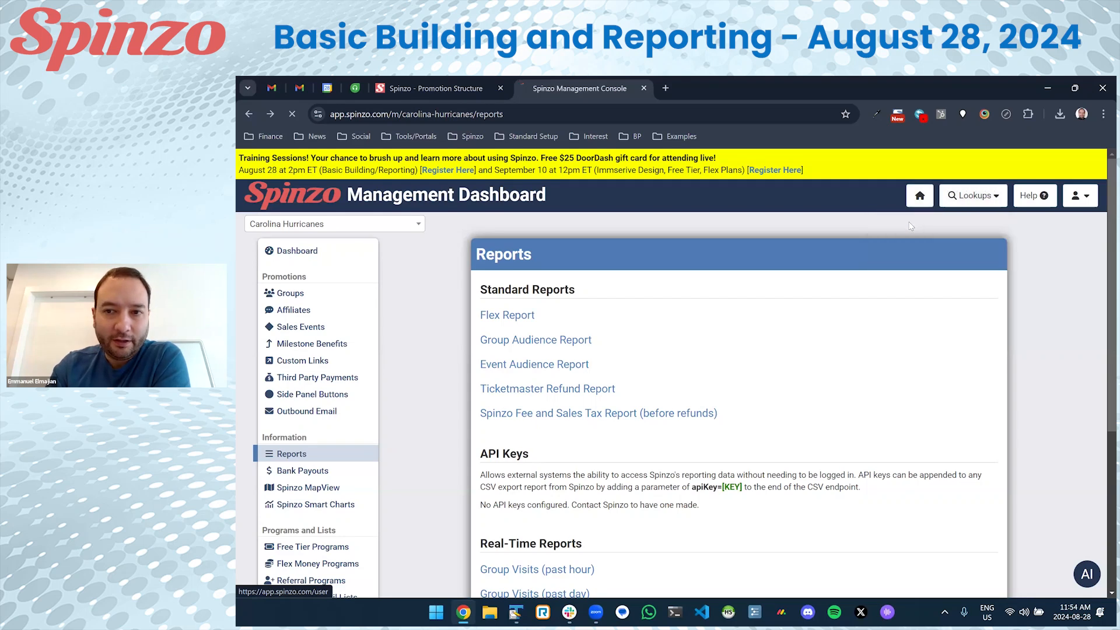
{"action": "left_click", "coordinate": [605, 298]}
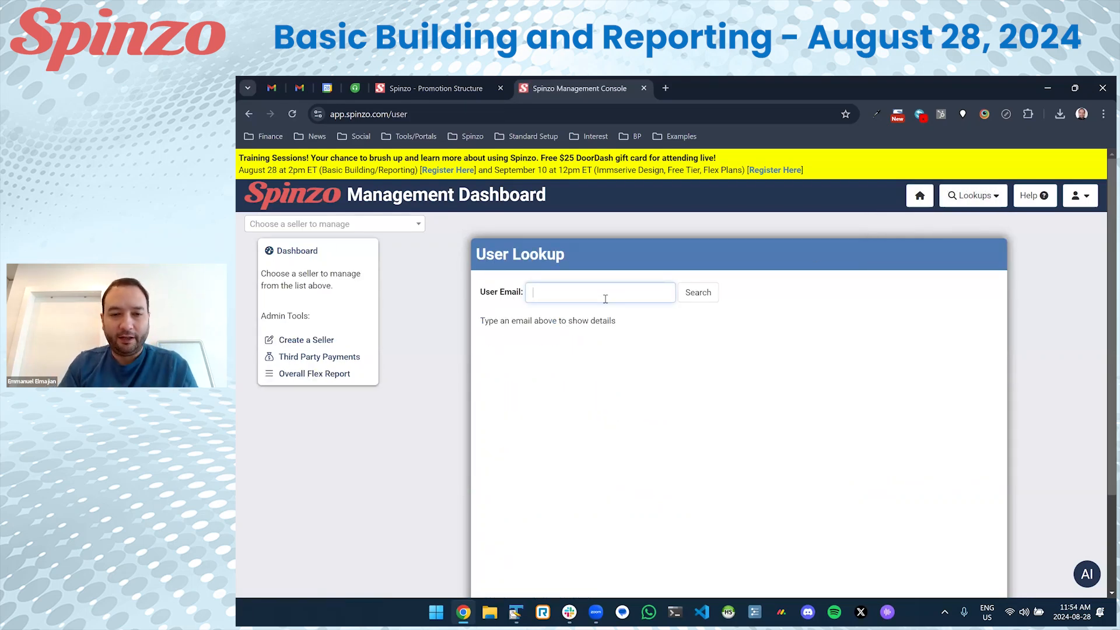
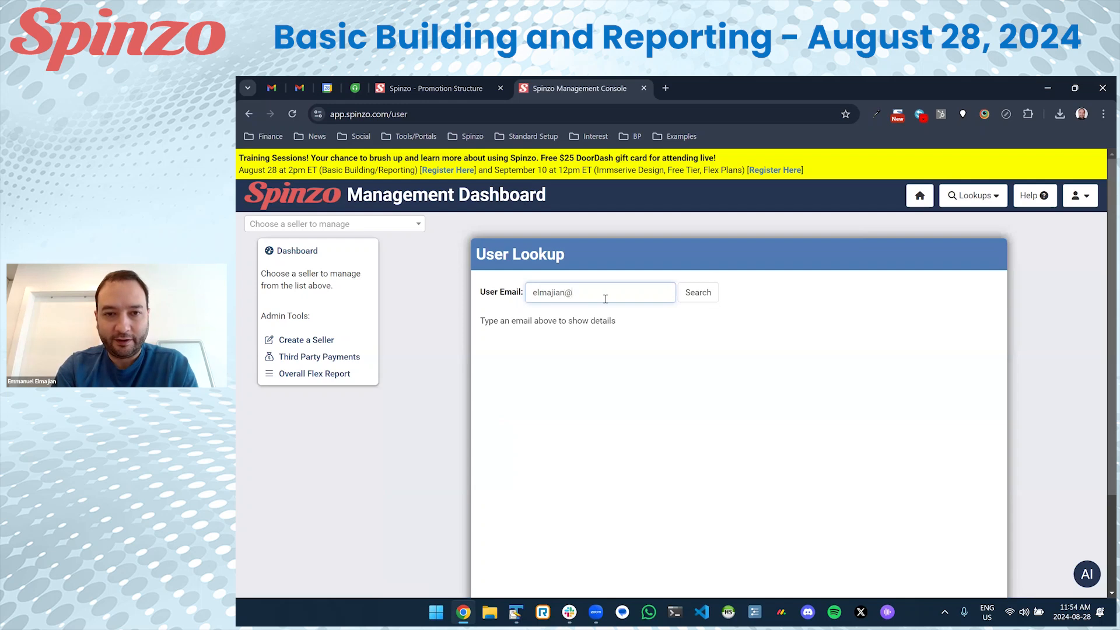
{"action": "key", "text": "Return"}
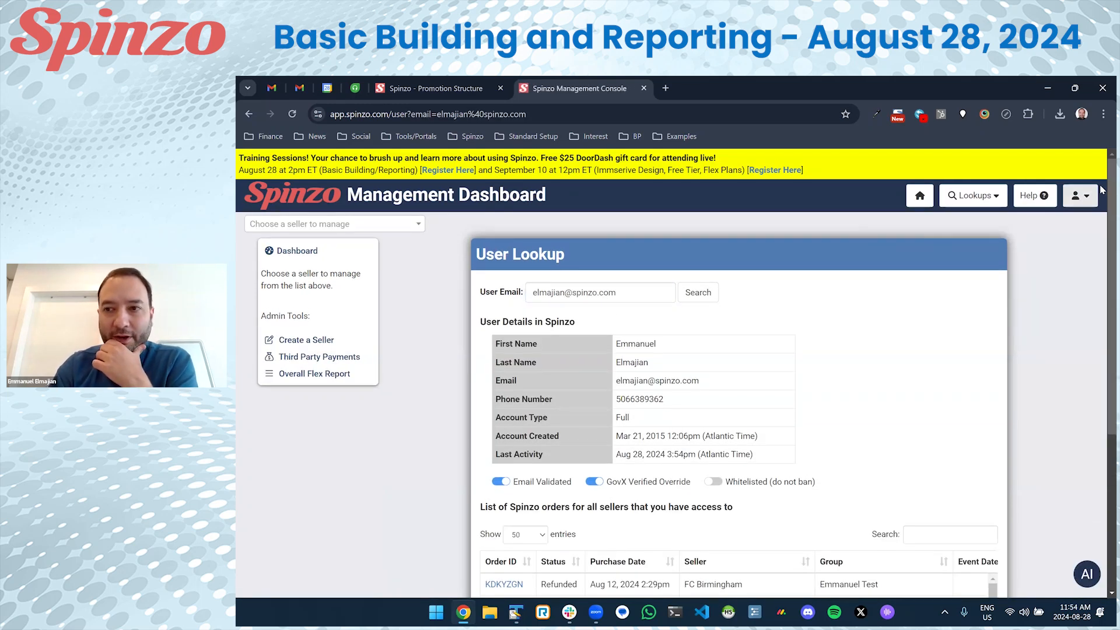
Find the Jul 9, 2024 Phoenix Mercury order in the user's orders and select its Order ID.
{"action": "scroll", "coordinate": [1000, 266], "scroll_direction": "down", "scroll_amount": 4}
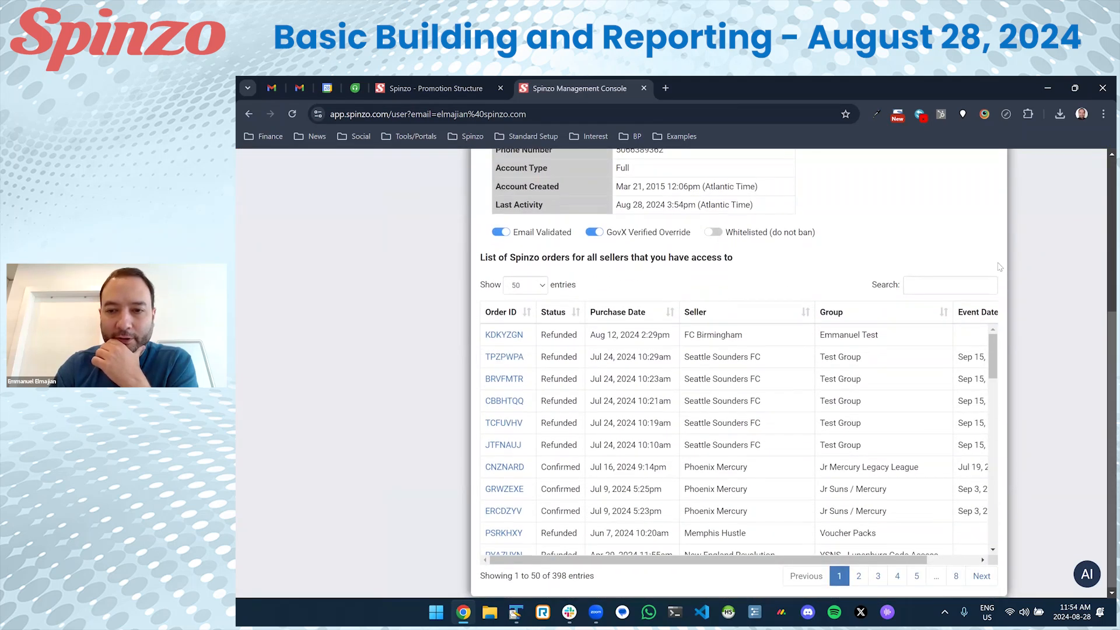
{"action": "scroll", "coordinate": [990, 361], "scroll_direction": "down", "scroll_amount": 15}
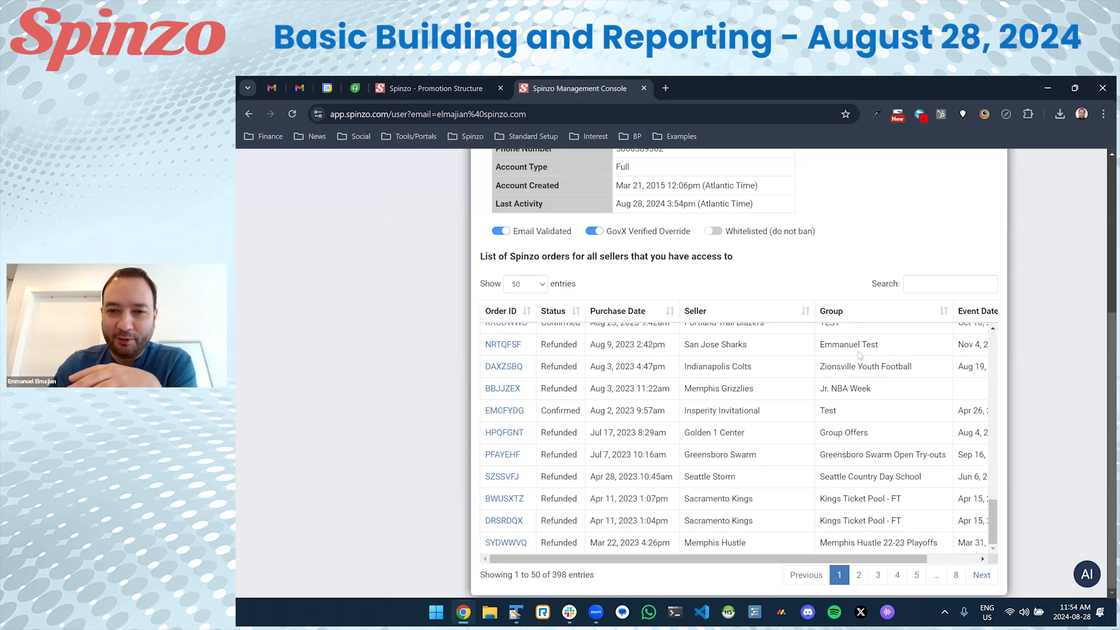
{"action": "scroll", "coordinate": [868, 543], "scroll_direction": "up", "scroll_amount": 15}
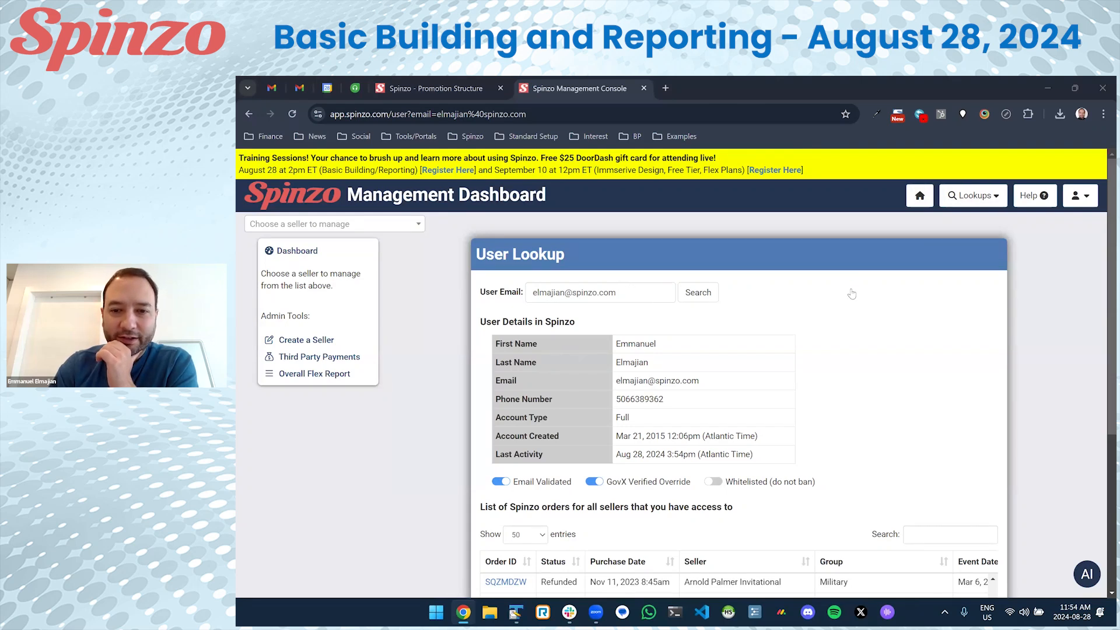
{"action": "left_click", "coordinate": [973, 196]}
{"action": "left_click", "coordinate": [1048, 323]}
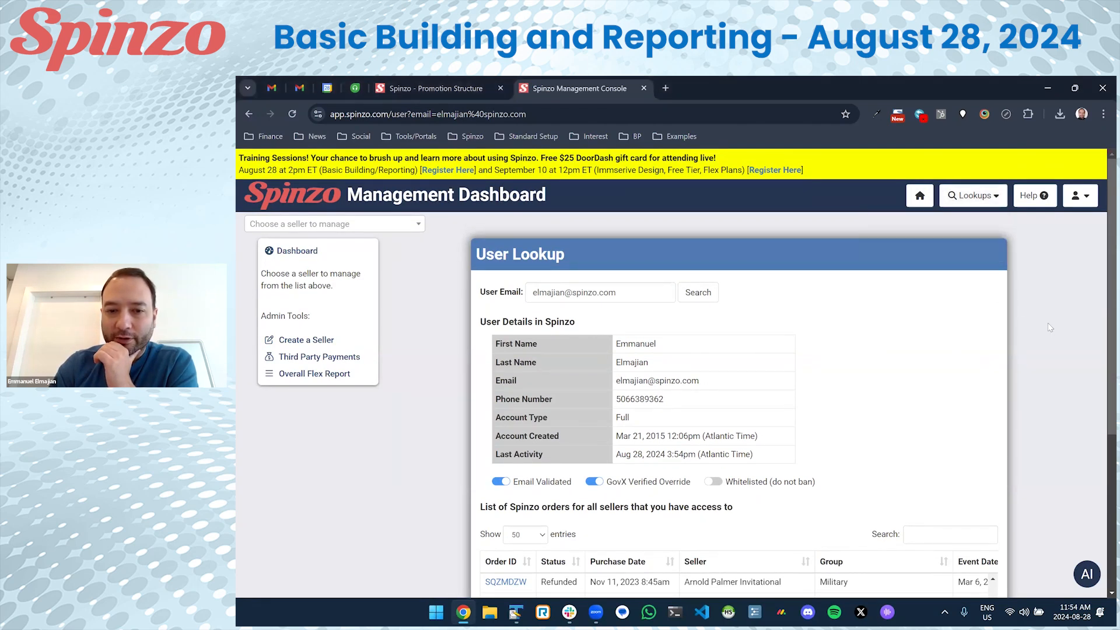
{"action": "scroll", "coordinate": [1048, 323], "scroll_direction": "down", "scroll_amount": 5}
{"action": "scroll", "coordinate": [548, 357], "scroll_direction": "up", "scroll_amount": 4}
{"action": "scroll", "coordinate": [538, 370], "scroll_direction": "up", "scroll_amount": 1}
{"action": "left_click_drag", "start_coordinate": [524, 363], "coordinate": [484, 361]}
{"action": "key", "text": "ctrl+c"}
{"action": "scroll", "coordinate": [673, 324], "scroll_direction": "up", "scroll_amount": 5}
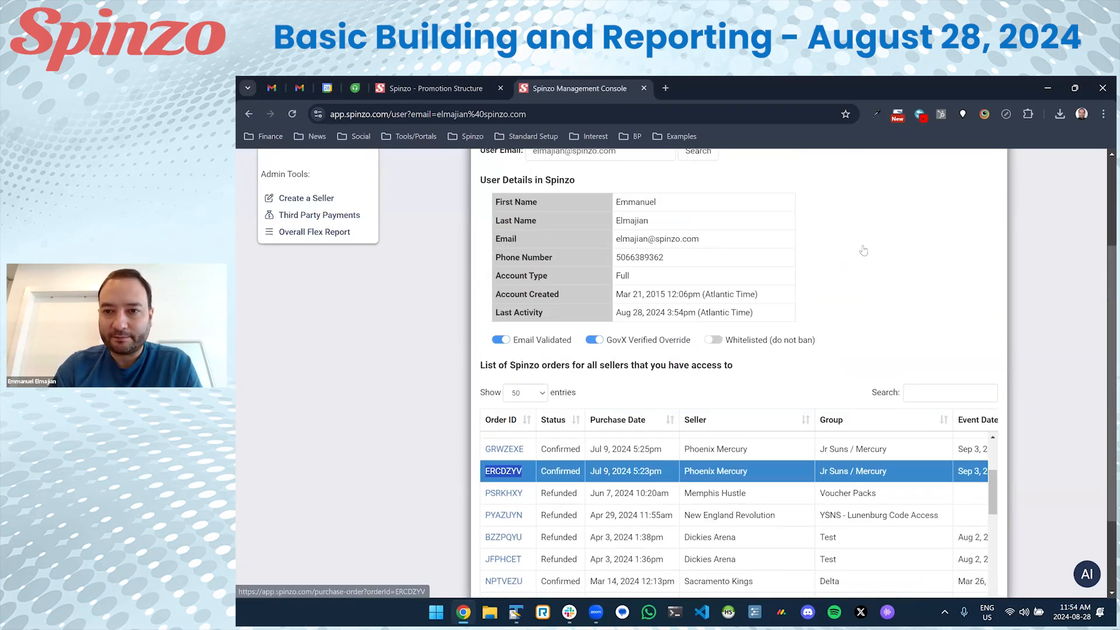
Look up the Phoenix Mercury order in Purchase Order Lookup using the pasted order ID.
{"action": "left_click", "coordinate": [973, 195]}
{"action": "left_click", "coordinate": [947, 236]}
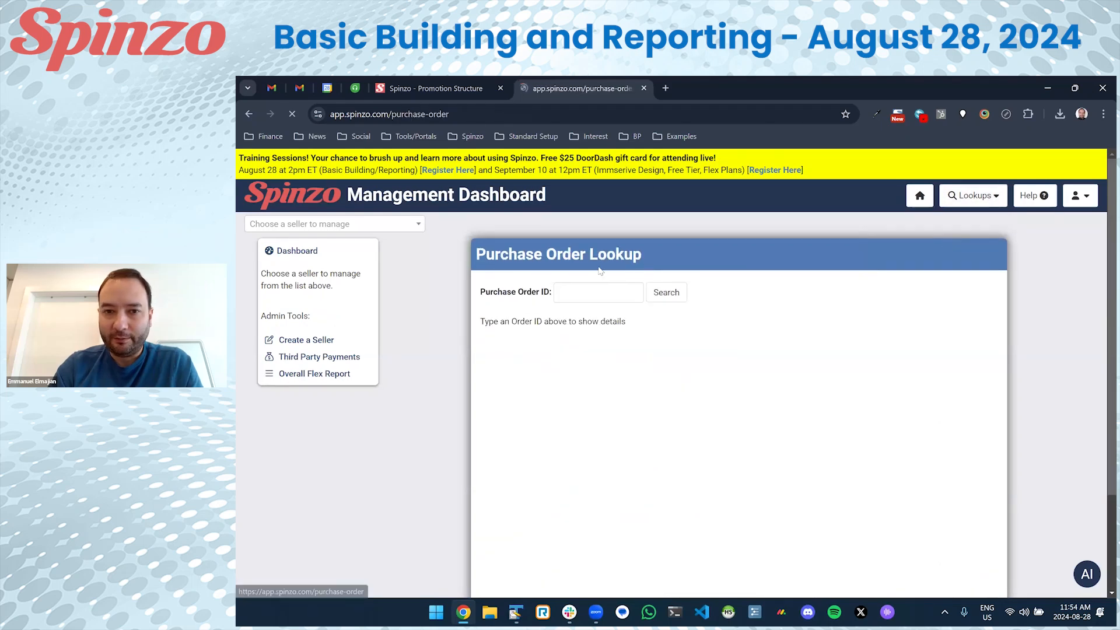
{"action": "left_click", "coordinate": [559, 298]}
{"action": "key", "text": "ctrl+v"}
{"action": "left_click_drag", "start_coordinate": [614, 292], "coordinate": [543, 293]}
{"action": "left_click", "coordinate": [667, 292]}
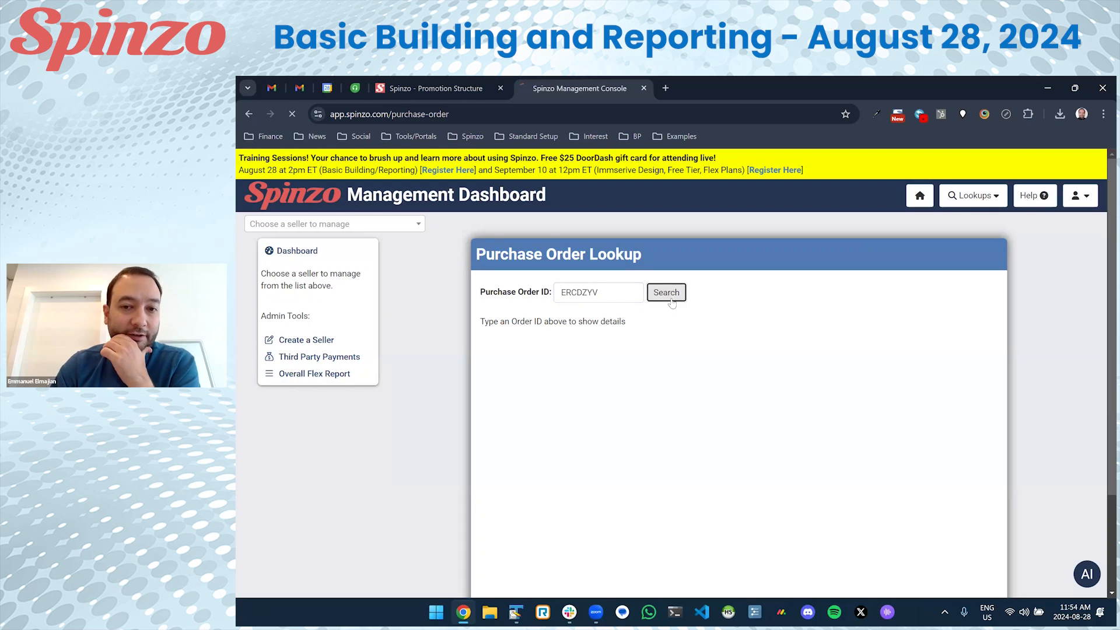
Review the order details and select its Ticketmaster account ID.
{"action": "scroll", "coordinate": [664, 309], "scroll_direction": "down", "scroll_amount": 2}
{"action": "scroll", "coordinate": [664, 310], "scroll_direction": "down", "scroll_amount": 6}
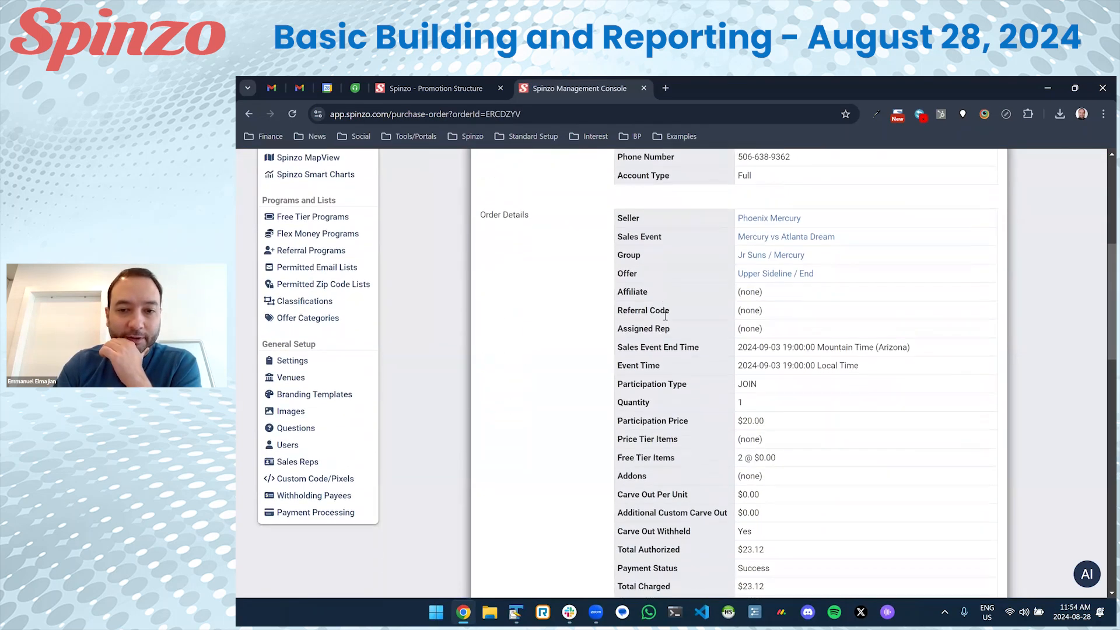
{"action": "scroll", "coordinate": [676, 323], "scroll_direction": "up", "scroll_amount": 2}
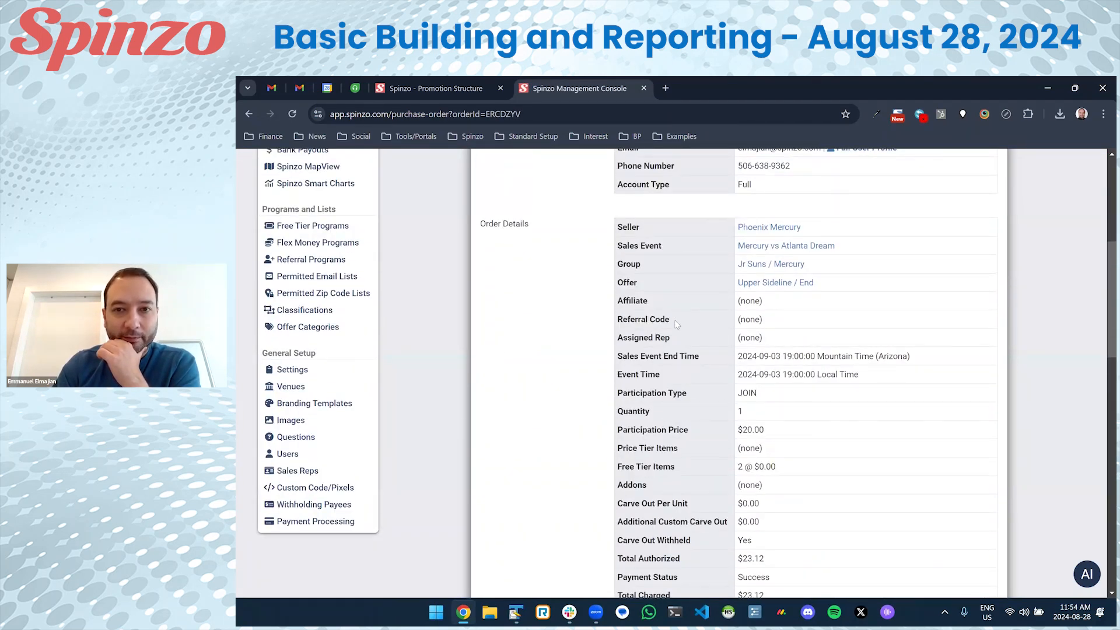
{"action": "scroll", "coordinate": [674, 319], "scroll_direction": "down", "scroll_amount": 7}
{"action": "scroll", "coordinate": [671, 323], "scroll_direction": "up", "scroll_amount": 10}
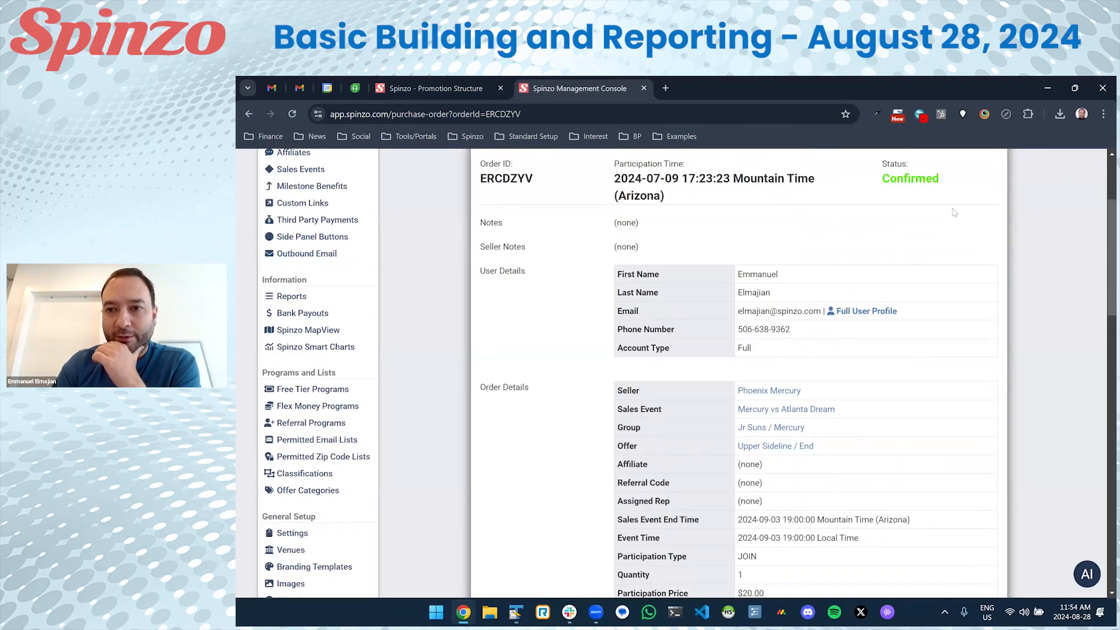
{"action": "scroll", "coordinate": [954, 212], "scroll_direction": "up", "scroll_amount": 3}
{"action": "left_click", "coordinate": [973, 196]}
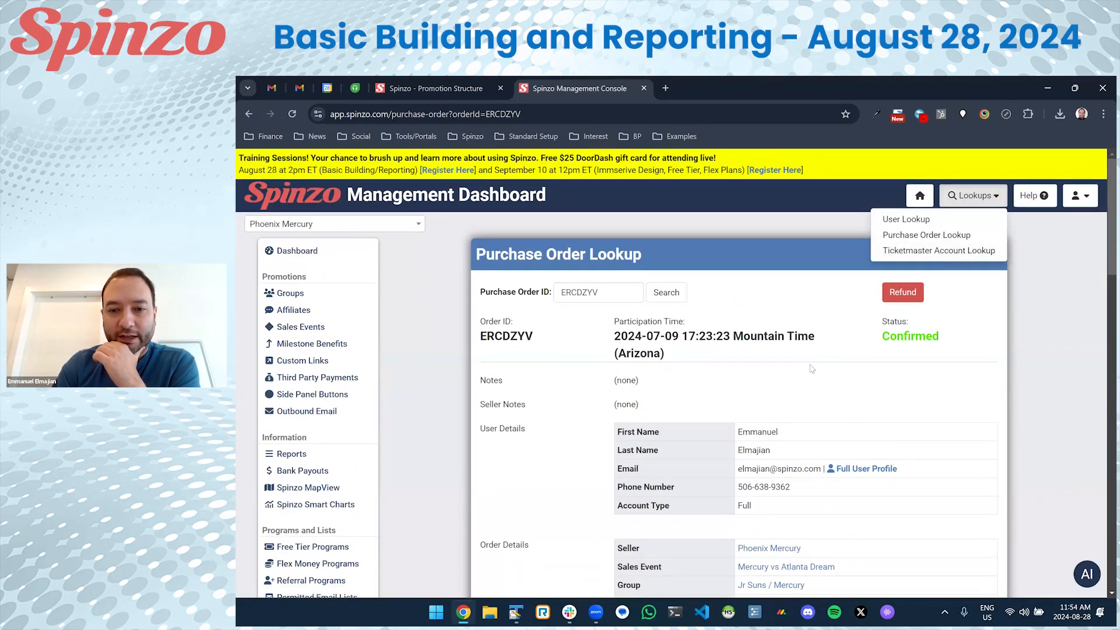
{"action": "scroll", "coordinate": [811, 368], "scroll_direction": "down", "scroll_amount": 15}
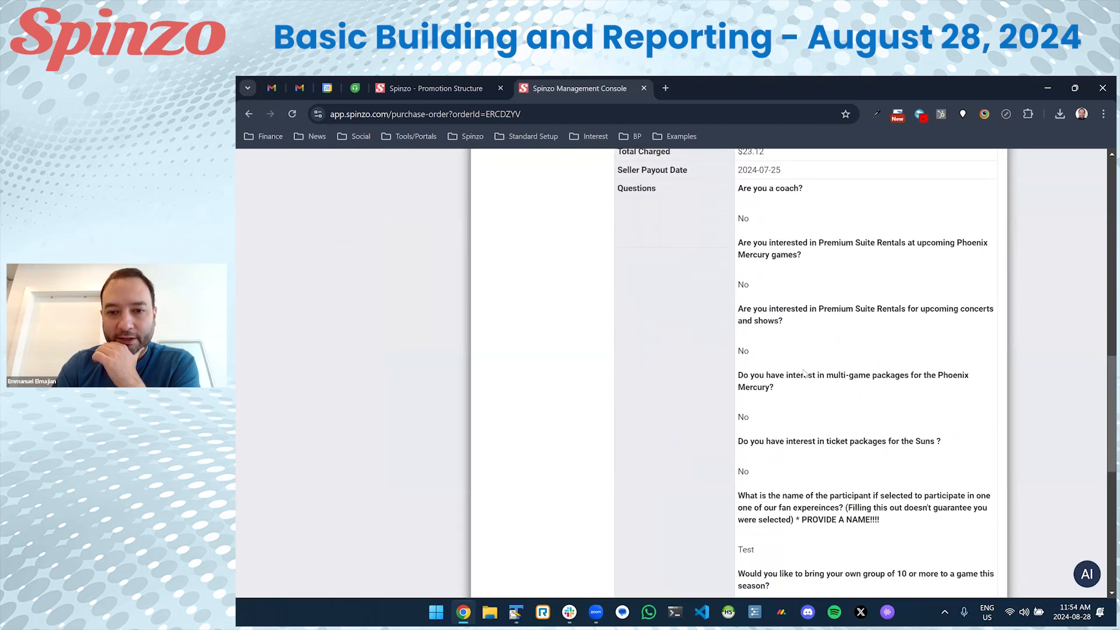
{"action": "scroll", "coordinate": [804, 373], "scroll_direction": "down", "scroll_amount": 6}
{"action": "double_click", "coordinate": [756, 376]}
{"action": "key", "text": "ctrl+c"}
{"action": "scroll", "coordinate": [804, 325], "scroll_direction": "up", "scroll_amount": 1}
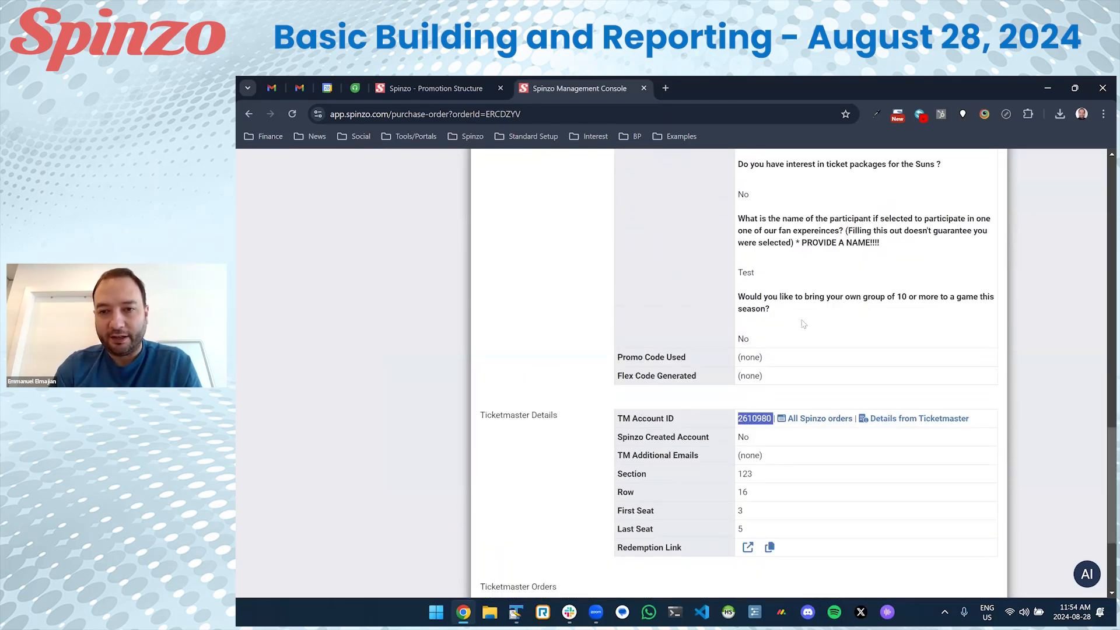
{"action": "scroll", "coordinate": [804, 324], "scroll_direction": "up", "scroll_amount": 20}
Search Ticketmaster Account Lookup with the pasted account ID to list its four Phoenix Mercury orders.
{"action": "left_click", "coordinate": [973, 196]}
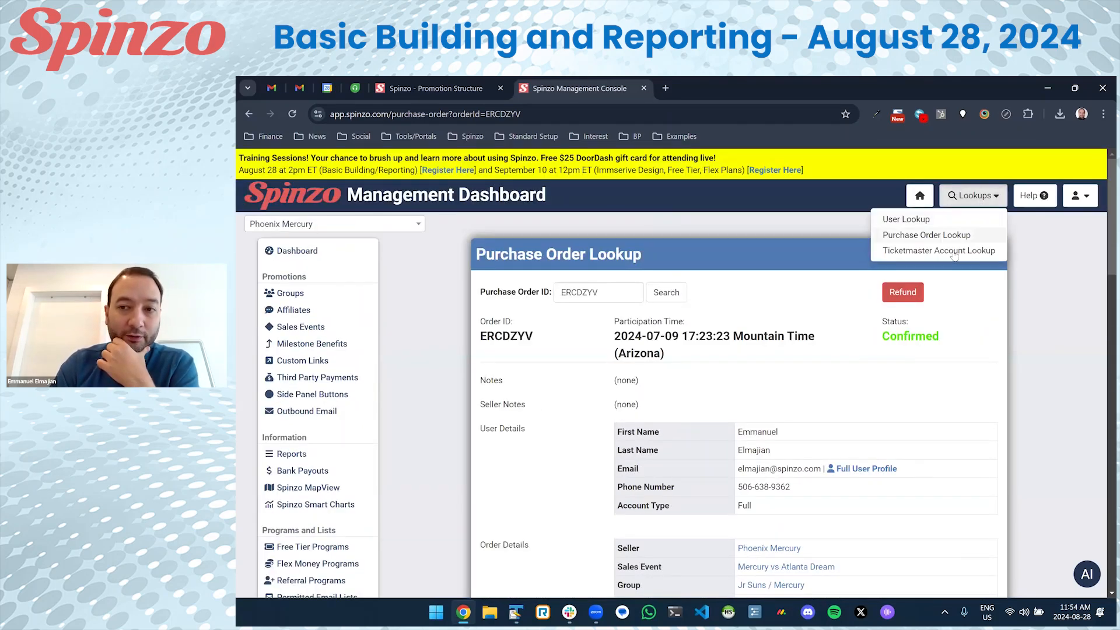
{"action": "left_click", "coordinate": [954, 251]}
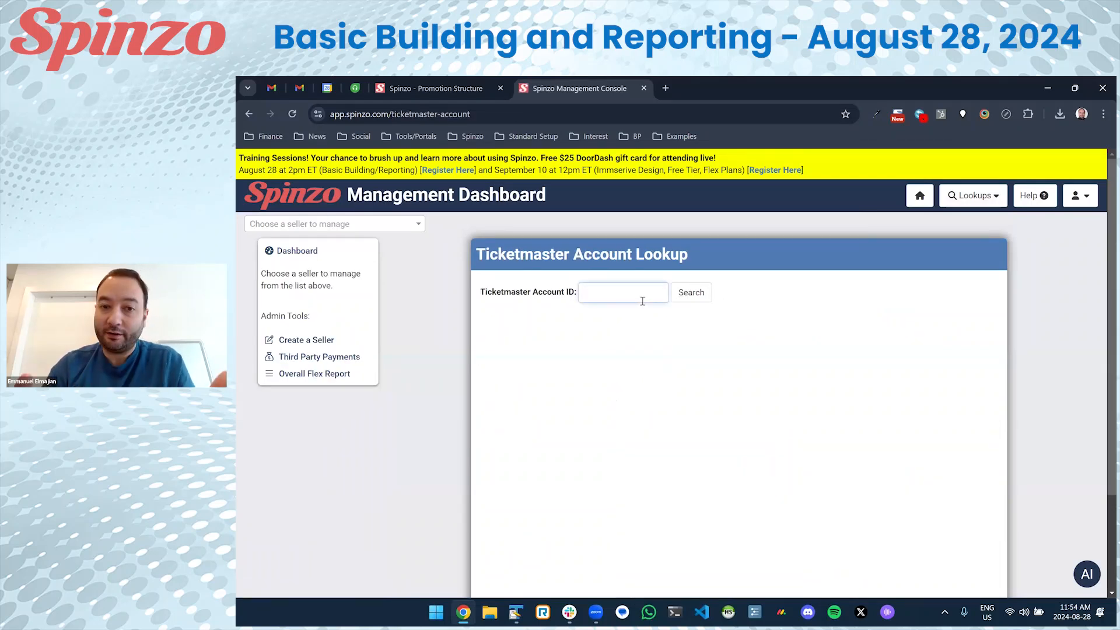
{"action": "key", "text": "ctrl+v"}
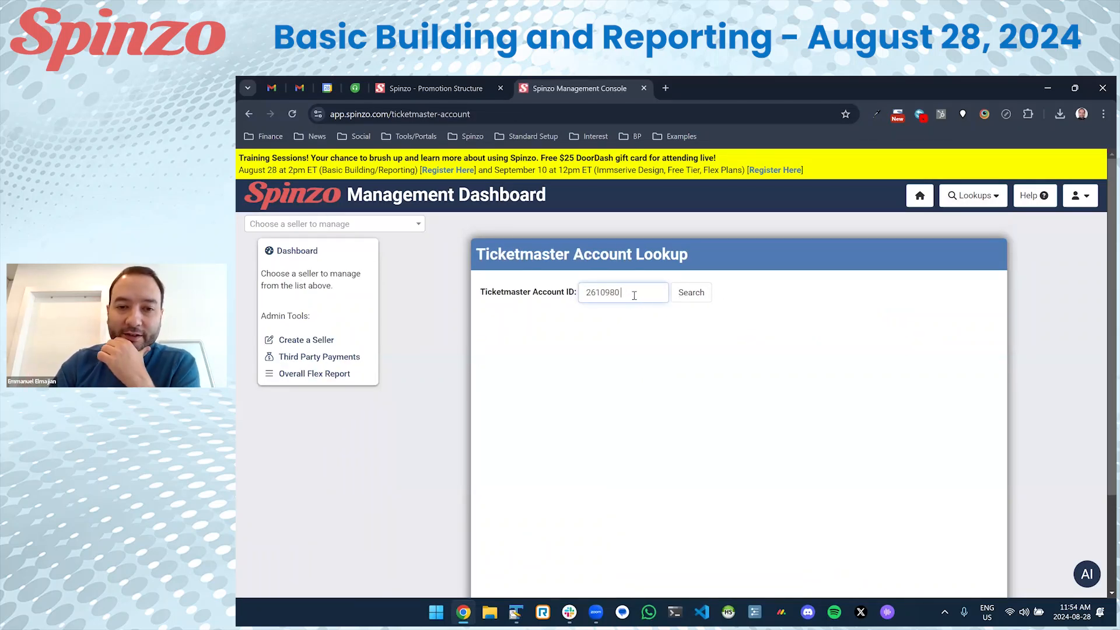
{"action": "left_click", "coordinate": [691, 292]}
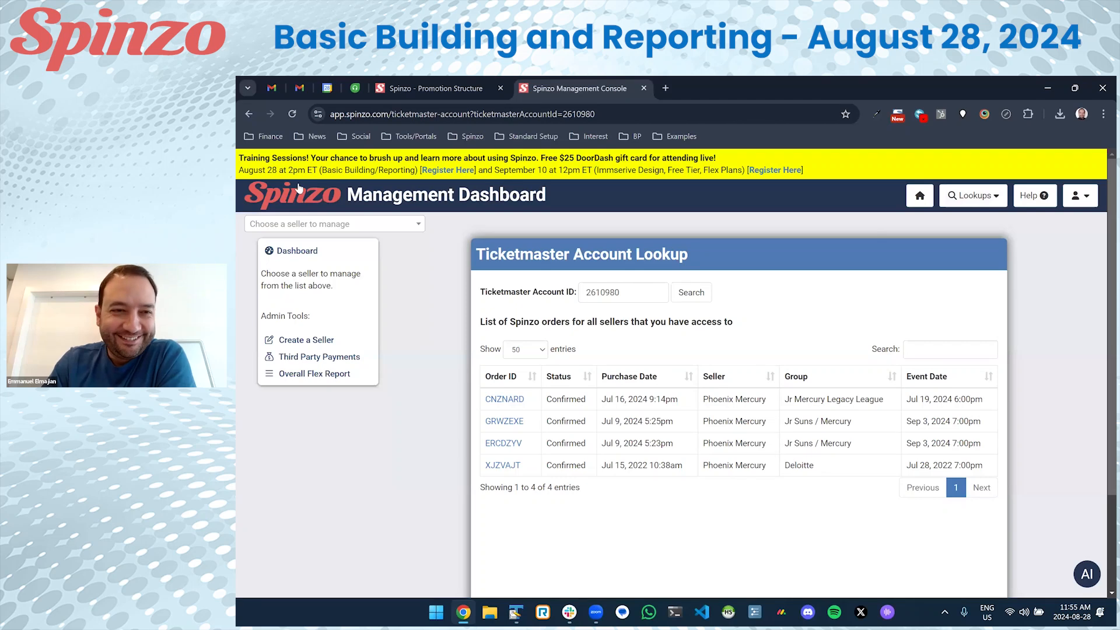
Return to the dashboard and switch the seller to Carolina Hurricanes by searching 'hurr'.
{"action": "left_click", "coordinate": [293, 250]}
{"action": "left_click", "coordinate": [313, 225]}
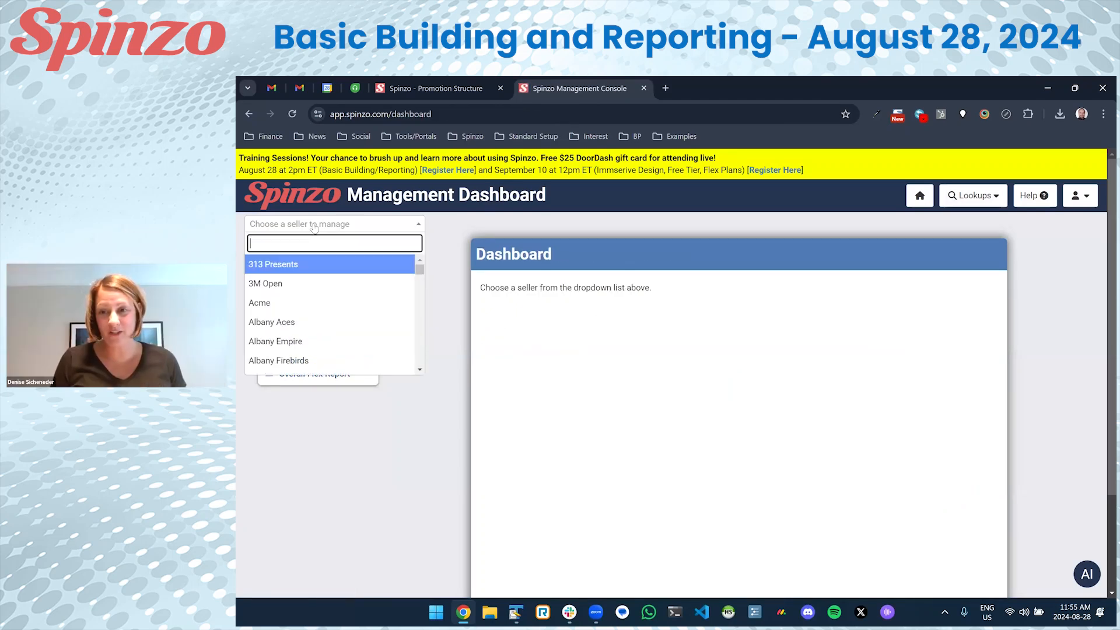
{"action": "type", "text": "hurr"}
{"action": "key", "text": "Return"}
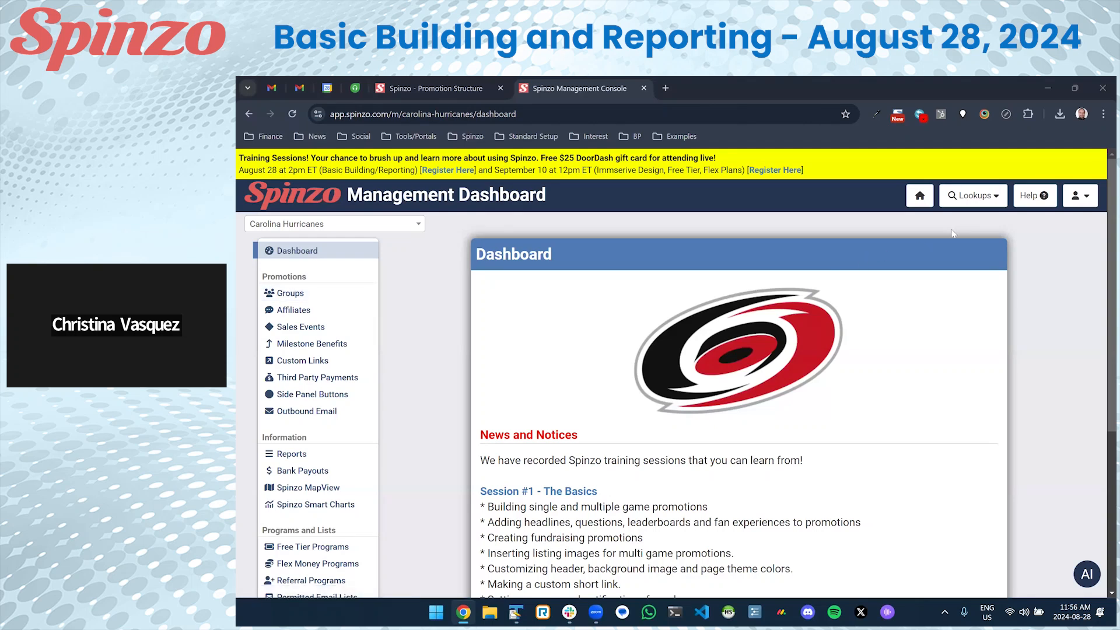
Look up the user by their email in User Lookup and open their refunded Seattle Sounders FC order.
{"action": "left_click", "coordinate": [957, 201]}
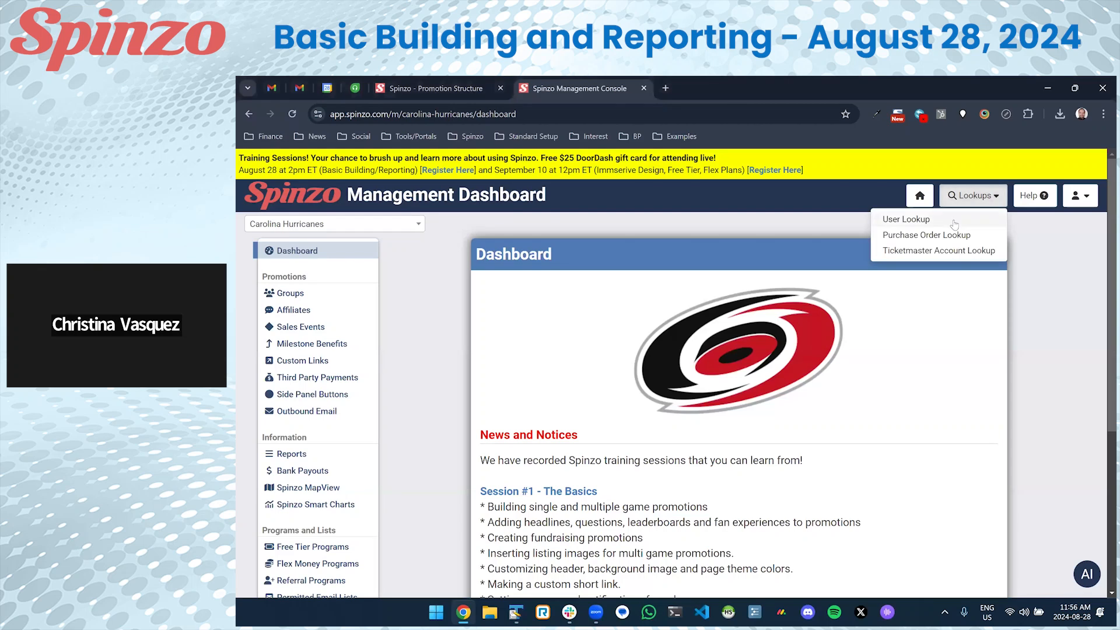
{"action": "left_click", "coordinate": [955, 221]}
{"action": "left_click", "coordinate": [598, 298]}
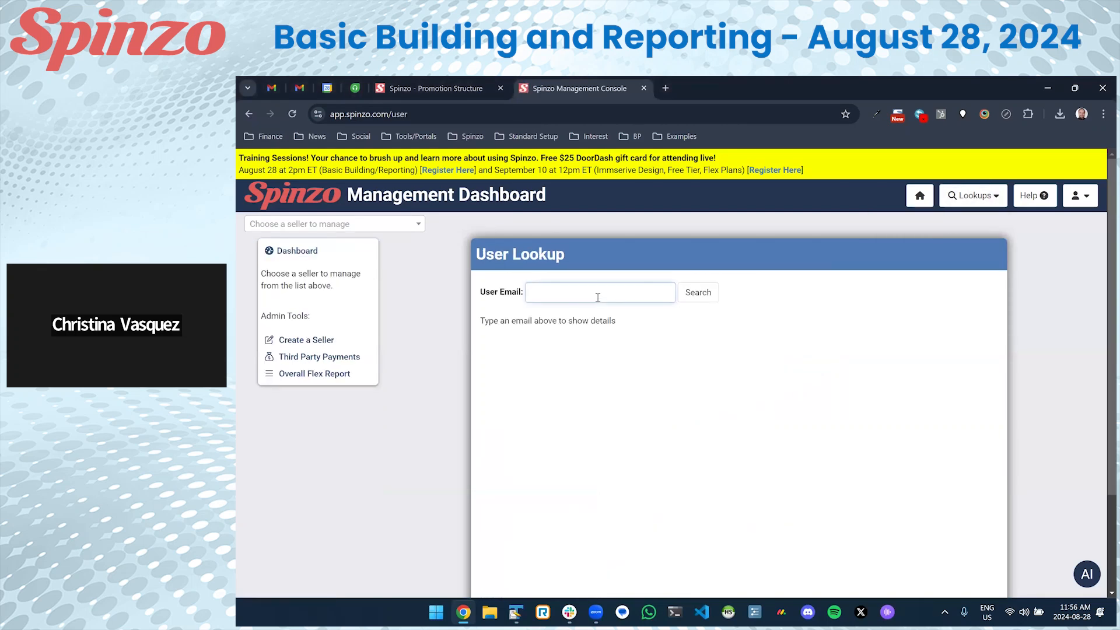
{"action": "key", "text": "Return"}
{"action": "scroll", "coordinate": [593, 340], "scroll_direction": "down", "scroll_amount": 3}
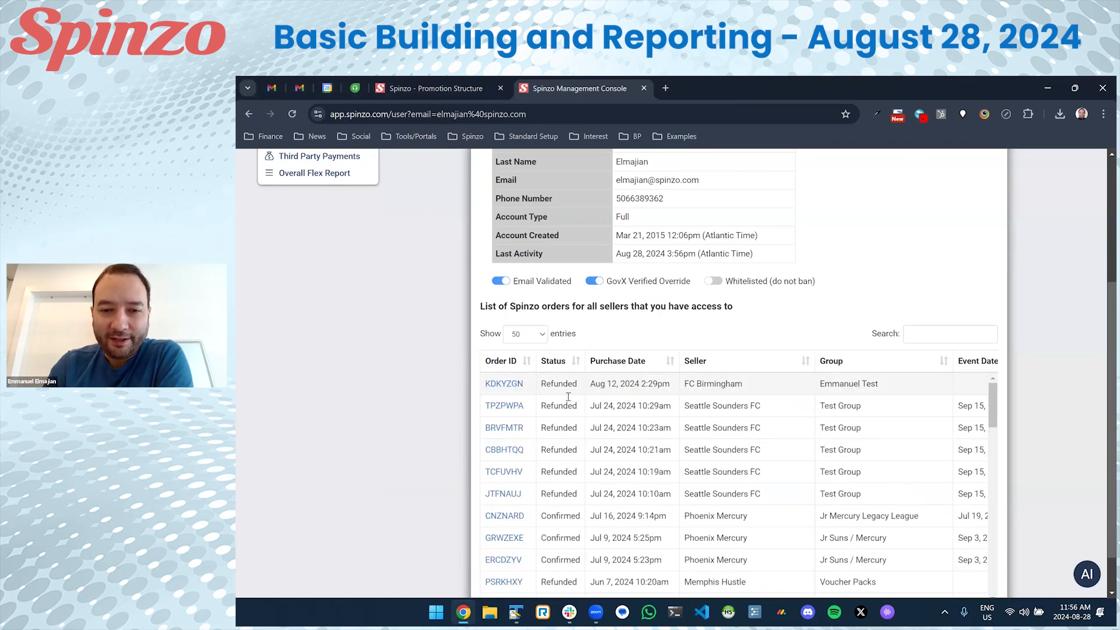
{"action": "left_click", "coordinate": [516, 430]}
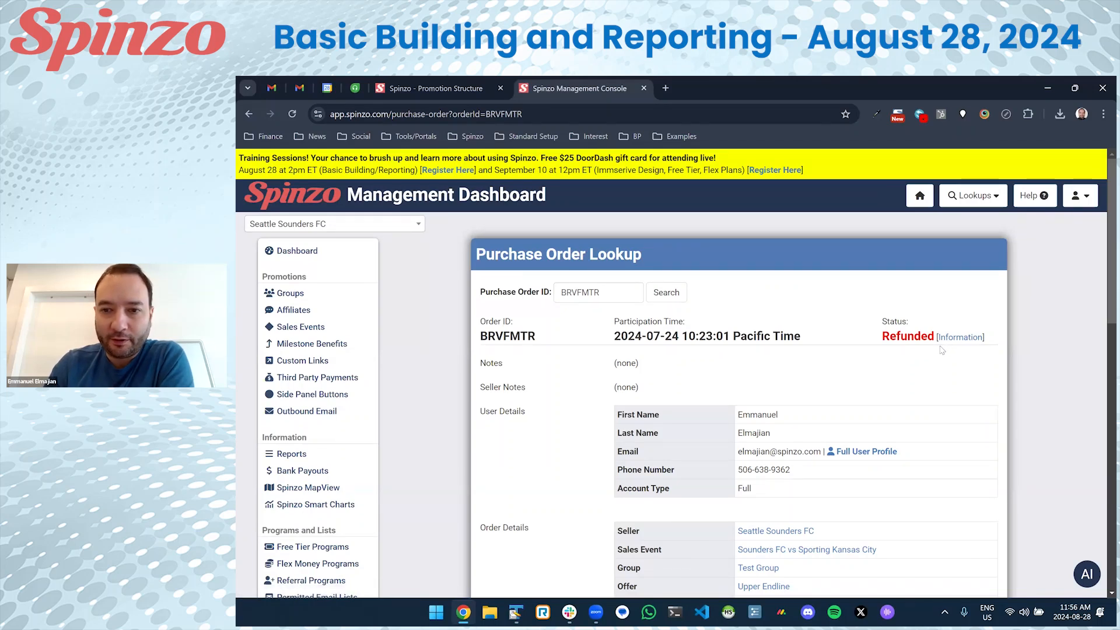
Open the order's Refund Information page showing the box-office note.
{"action": "scroll", "coordinate": [778, 263], "scroll_direction": "down", "scroll_amount": 1}
{"action": "left_click", "coordinate": [960, 264]}
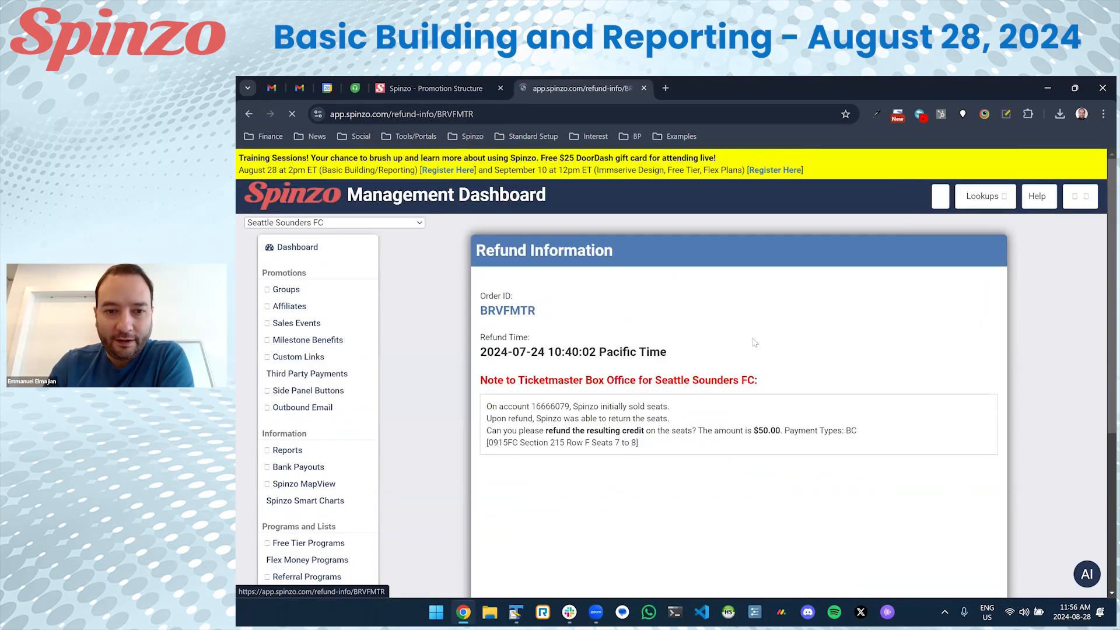
{"action": "scroll", "coordinate": [489, 285], "scroll_direction": "down", "scroll_amount": 1}
{"action": "left_click_drag", "start_coordinate": [485, 288], "coordinate": [681, 302]}
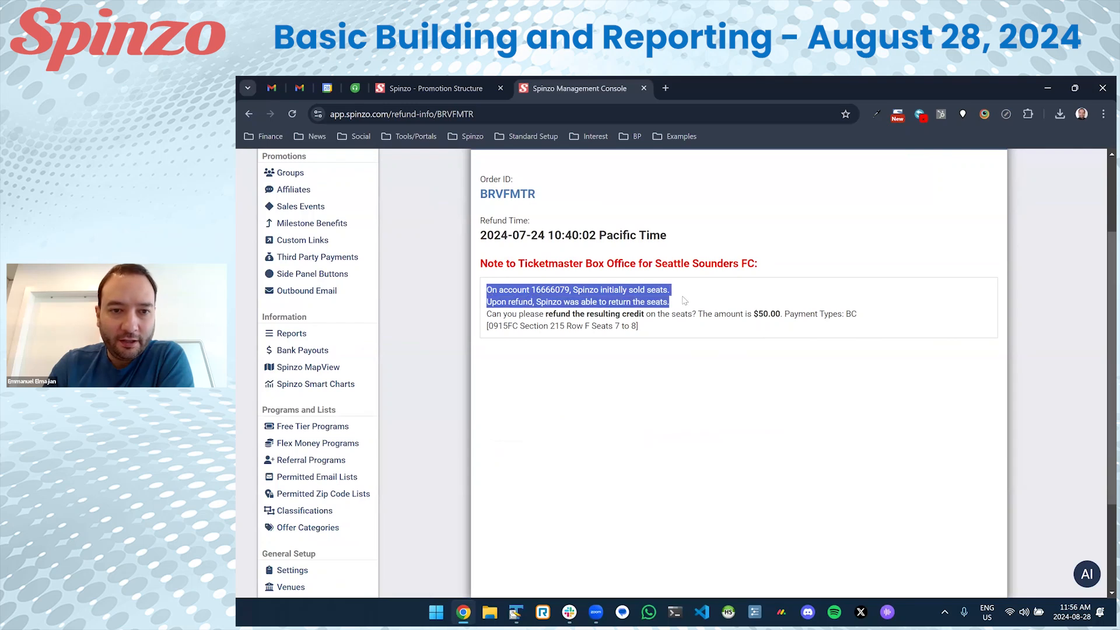
{"action": "left_click", "coordinate": [489, 290]}
Highlight the note's opening and its request to refund a $50.00 credit.
{"action": "left_click_drag", "start_coordinate": [488, 290], "coordinate": [609, 303]}
{"action": "left_click", "coordinate": [579, 312]}
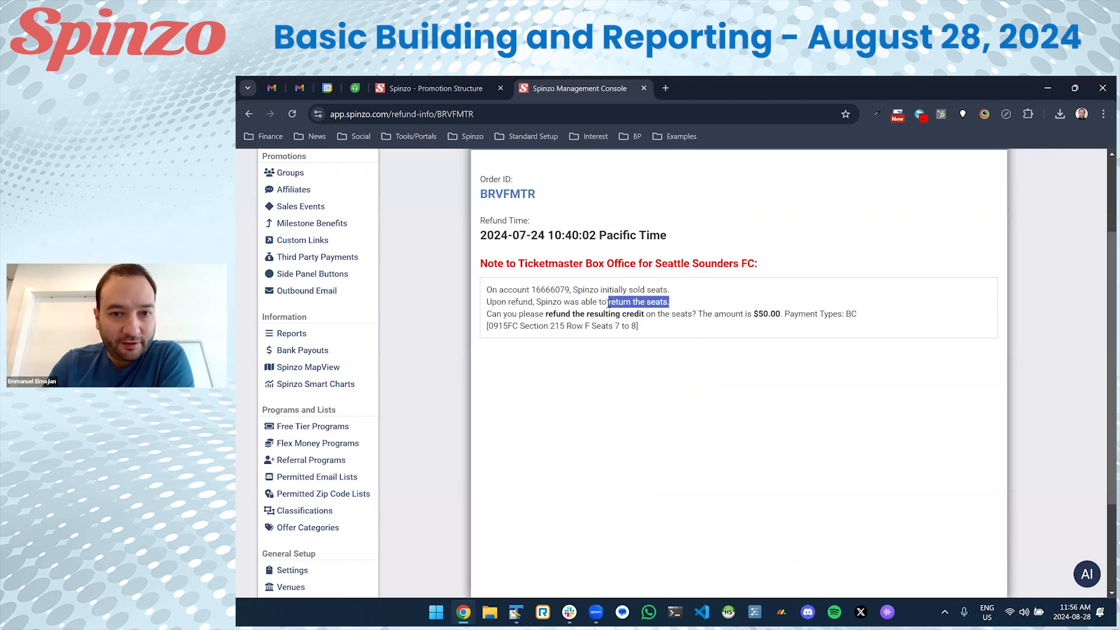
{"action": "left_click_drag", "start_coordinate": [543, 314], "coordinate": [853, 314]}
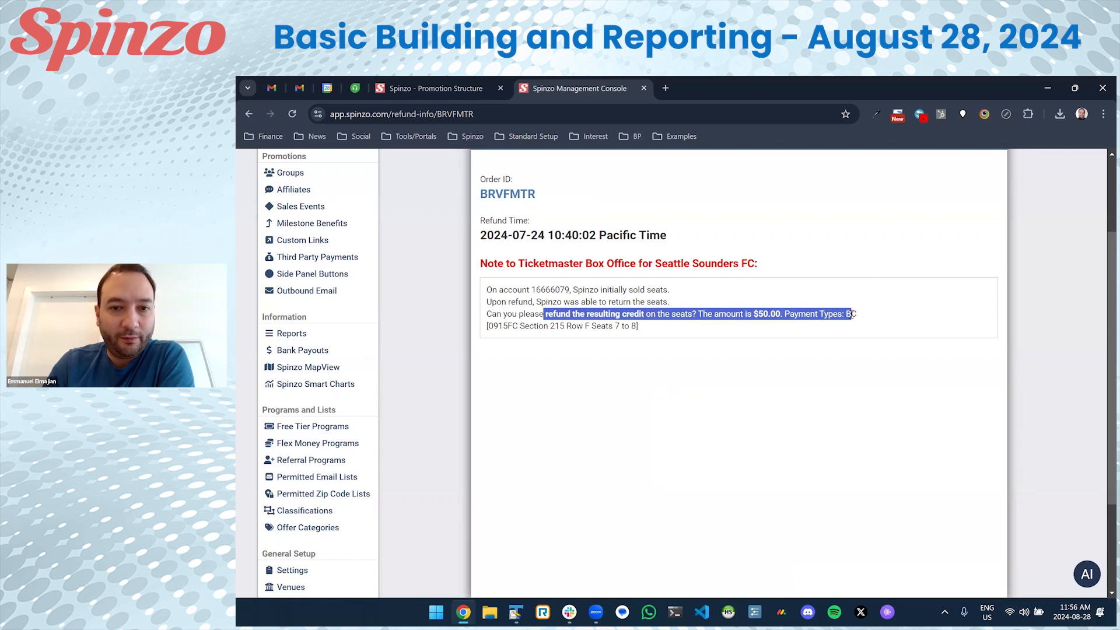
{"action": "left_click", "coordinate": [854, 315]}
{"action": "left_click_drag", "start_coordinate": [665, 330], "coordinate": [488, 287]}
{"action": "left_click", "coordinate": [528, 300]}
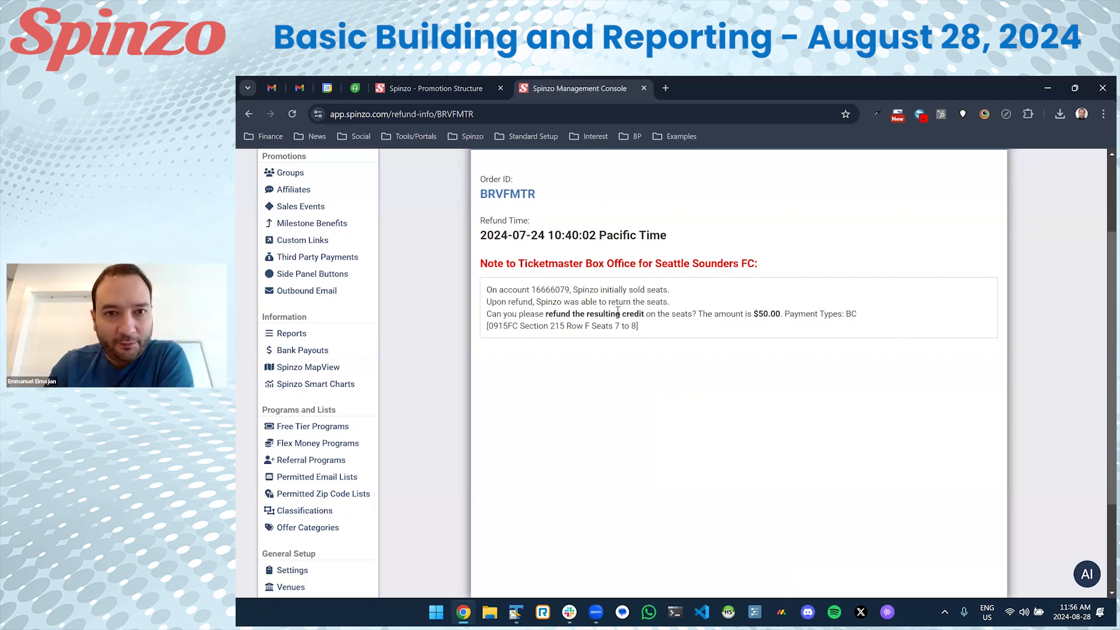
Highlight the note's sentence about returning the Section 215 seats.
{"action": "double_click", "coordinate": [493, 301]}
{"action": "left_click_drag", "start_coordinate": [519, 301], "coordinate": [675, 308]}
{"action": "left_click", "coordinate": [683, 311]}
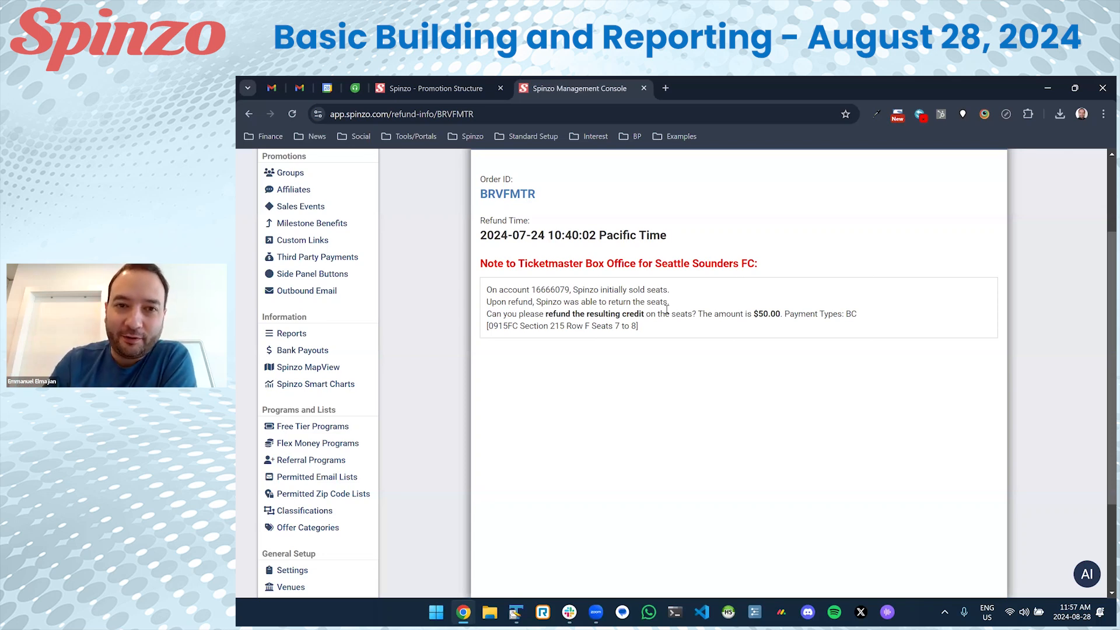
{"action": "left_click_drag", "start_coordinate": [670, 302], "coordinate": [493, 304]}
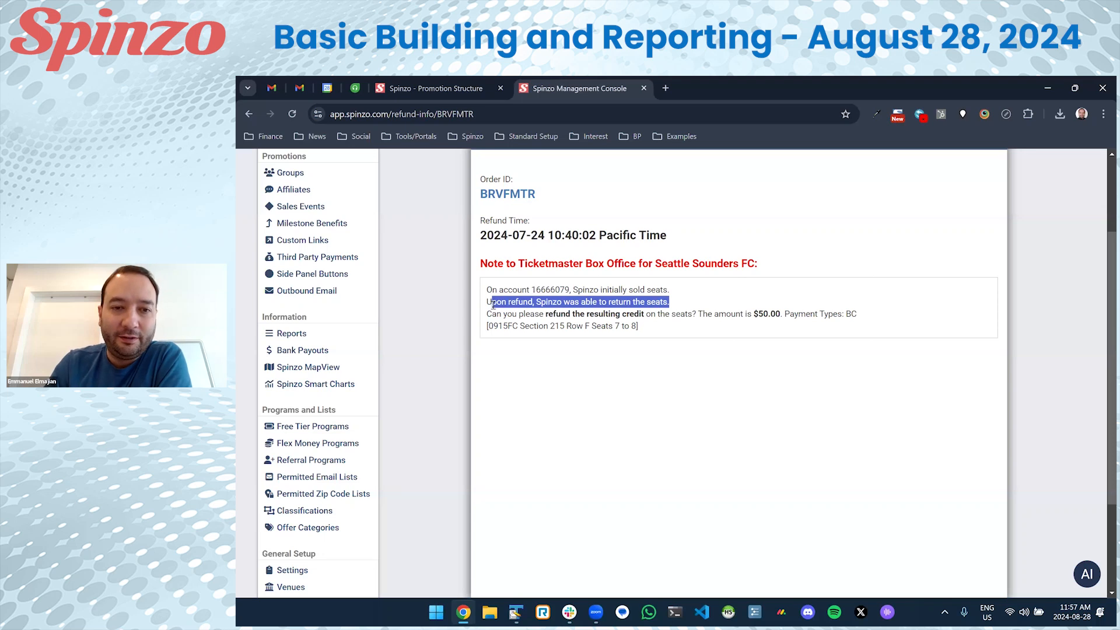
{"action": "left_click", "coordinate": [494, 298]}
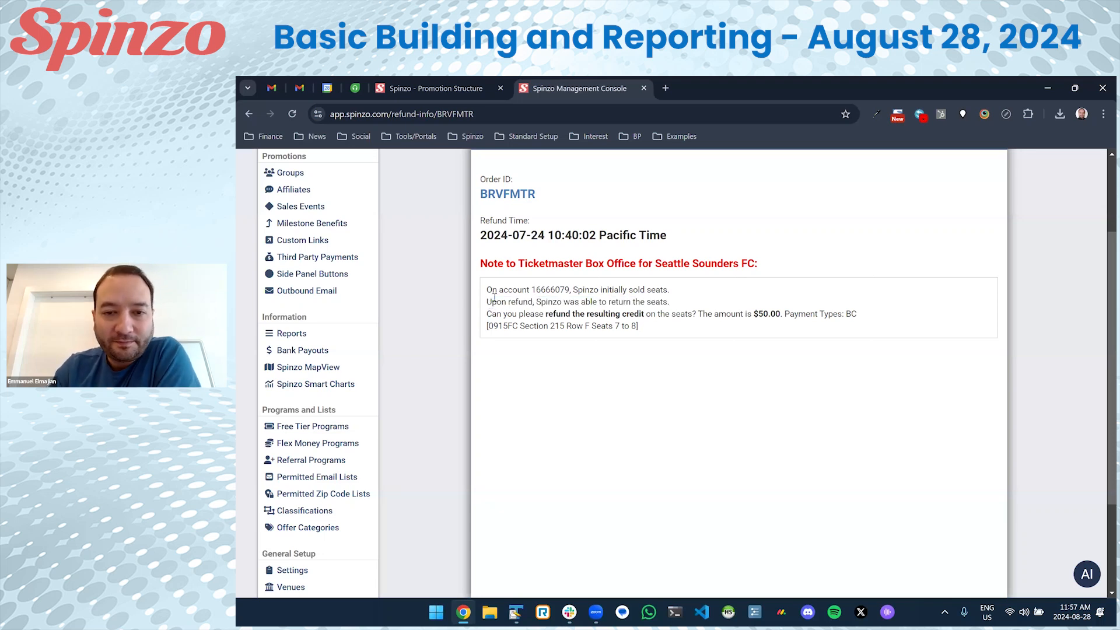
{"action": "scroll", "coordinate": [484, 318], "scroll_direction": "up", "scroll_amount": 3}
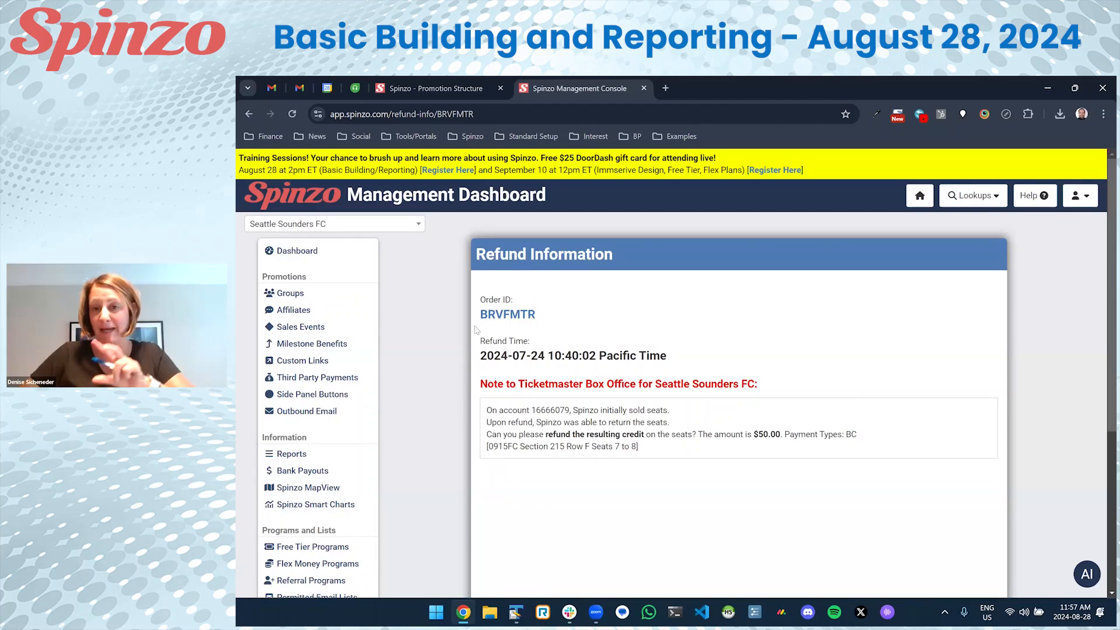
Go back to Purchase Order Lookup and switch the team to Carolina Hurricanes by searching 'carol'.
{"action": "key", "text": "alt+Left"}
{"action": "scroll", "coordinate": [433, 351], "scroll_direction": "up", "scroll_amount": 2}
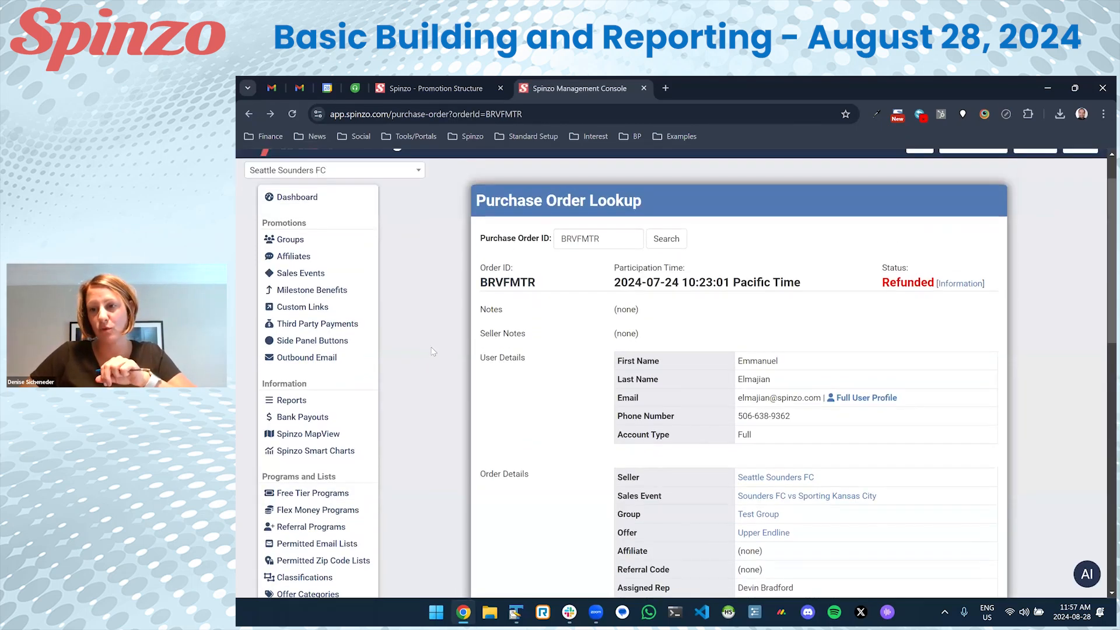
{"action": "left_click", "coordinate": [342, 227]}
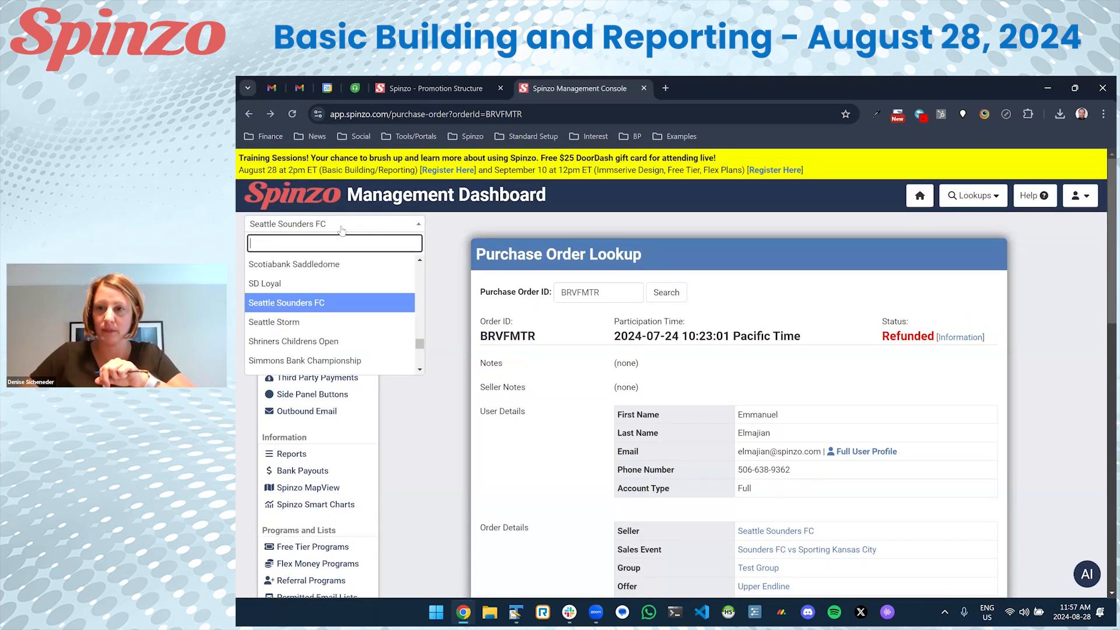
{"action": "type", "text": "carol"}
{"action": "key", "text": "Return"}
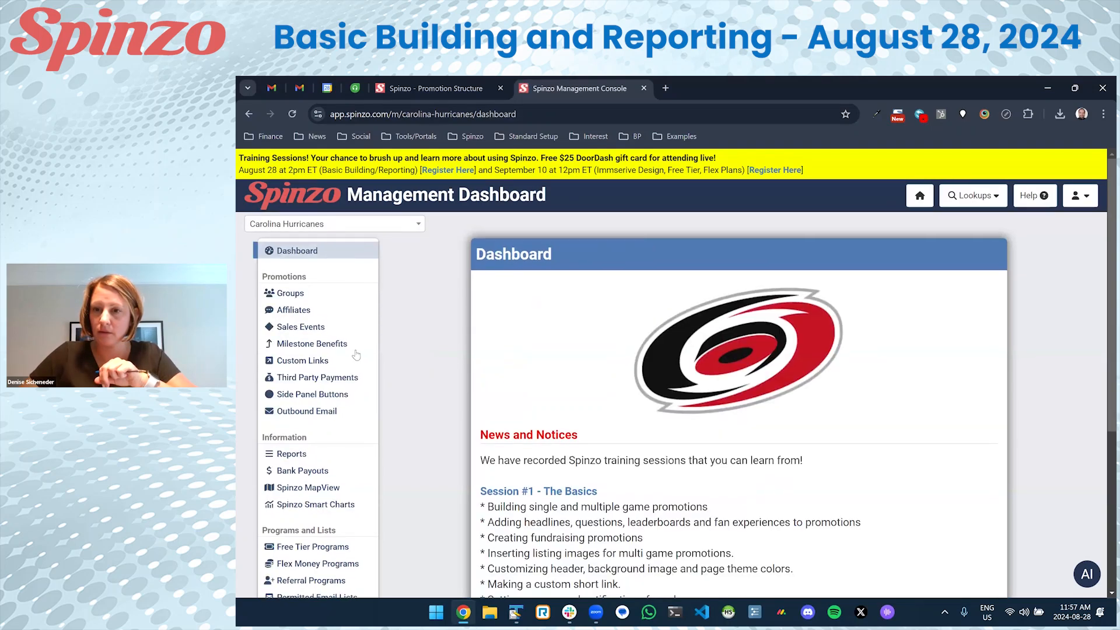
{"action": "scroll", "coordinate": [374, 362], "scroll_direction": "down", "scroll_amount": 2}
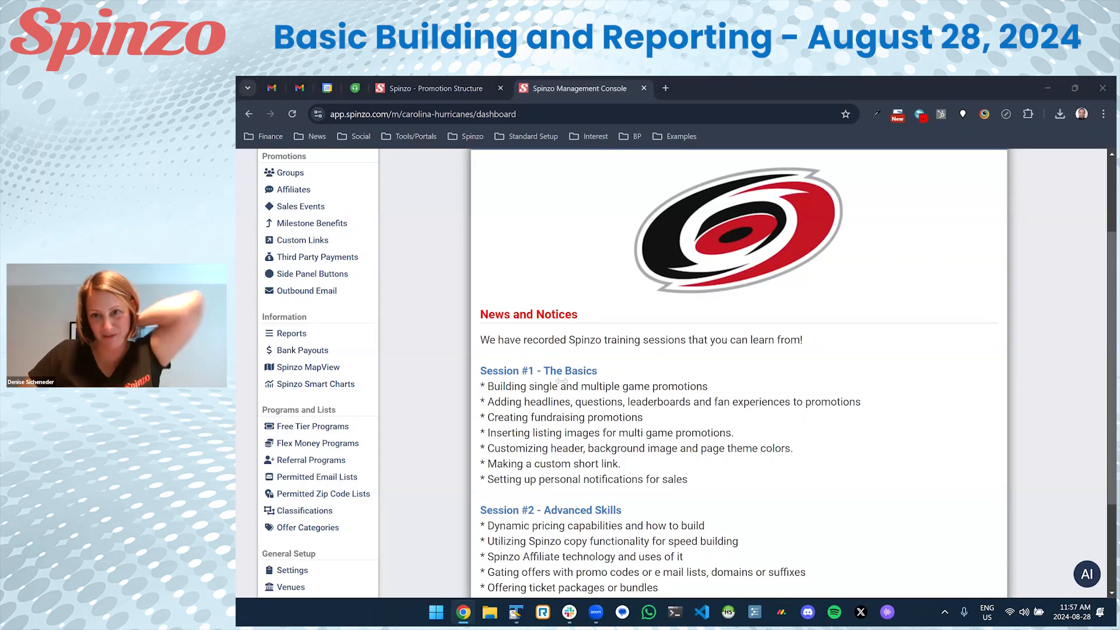
{"action": "scroll", "coordinate": [315, 444], "scroll_direction": "down", "scroll_amount": 2}
{"action": "left_click", "coordinate": [293, 516]}
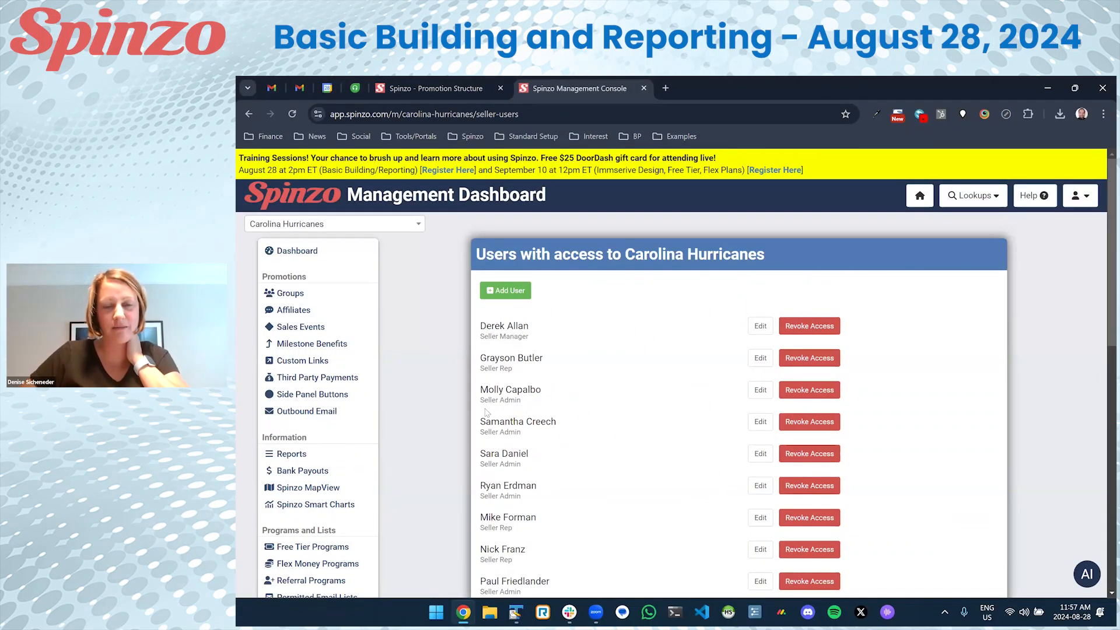
{"action": "scroll", "coordinate": [474, 411], "scroll_direction": "down", "scroll_amount": 1}
{"action": "scroll", "coordinate": [474, 410], "scroll_direction": "down", "scroll_amount": 5}
{"action": "scroll", "coordinate": [474, 410], "scroll_direction": "up", "scroll_amount": 5}
{"action": "key", "text": "alt+Left"}
{"action": "scroll", "coordinate": [476, 411], "scroll_direction": "down", "scroll_amount": 5}
{"action": "scroll", "coordinate": [478, 413], "scroll_direction": "up", "scroll_amount": 5}
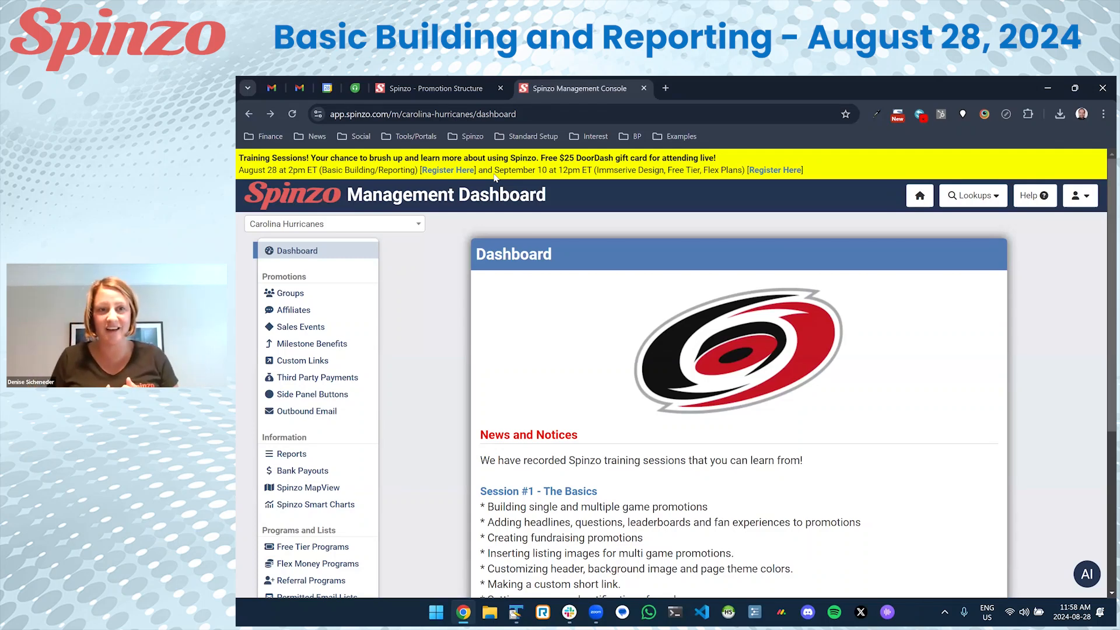
{"action": "left_click_drag", "start_coordinate": [494, 170], "coordinate": [745, 171]}
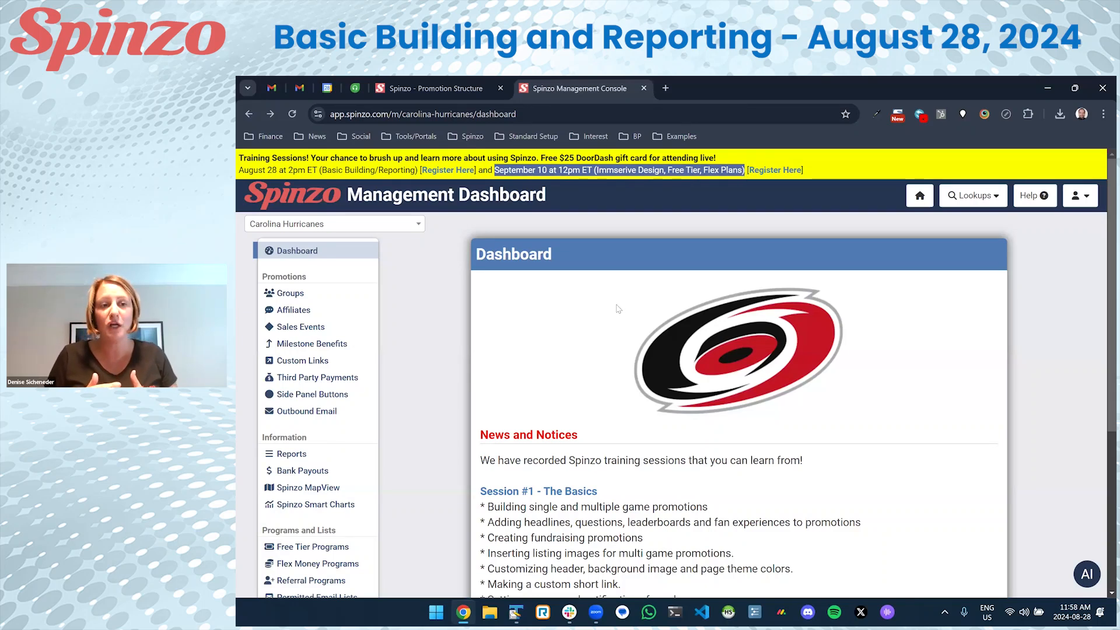
{"action": "left_click", "coordinate": [790, 169]}
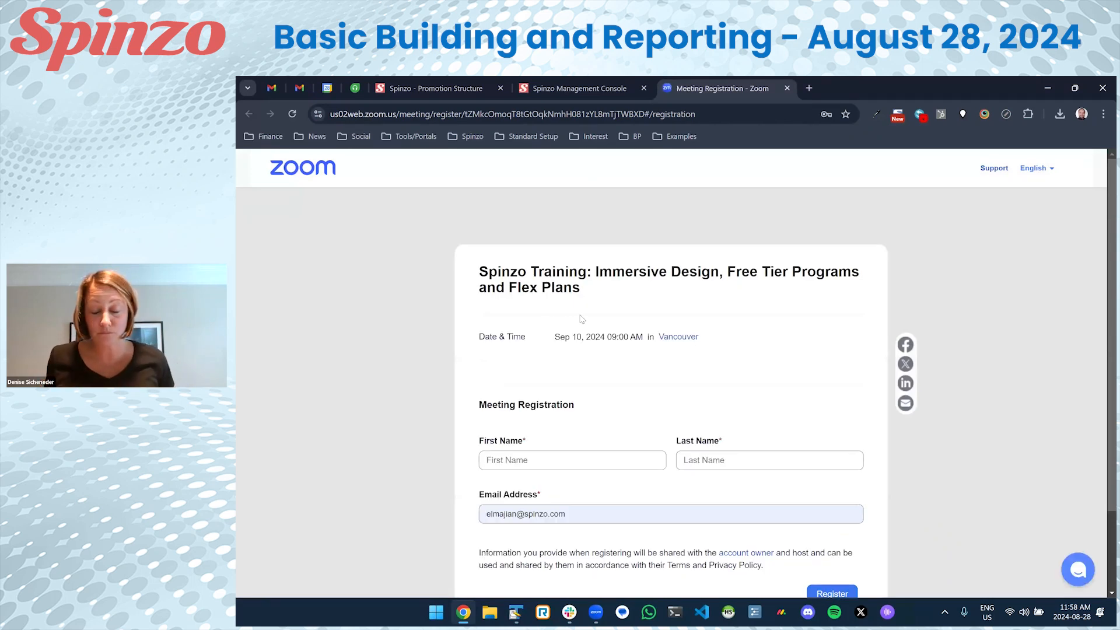
{"action": "scroll", "coordinate": [578, 320], "scroll_direction": "down", "scroll_amount": 2}
{"action": "scroll", "coordinate": [578, 320], "scroll_direction": "up", "scroll_amount": 2}
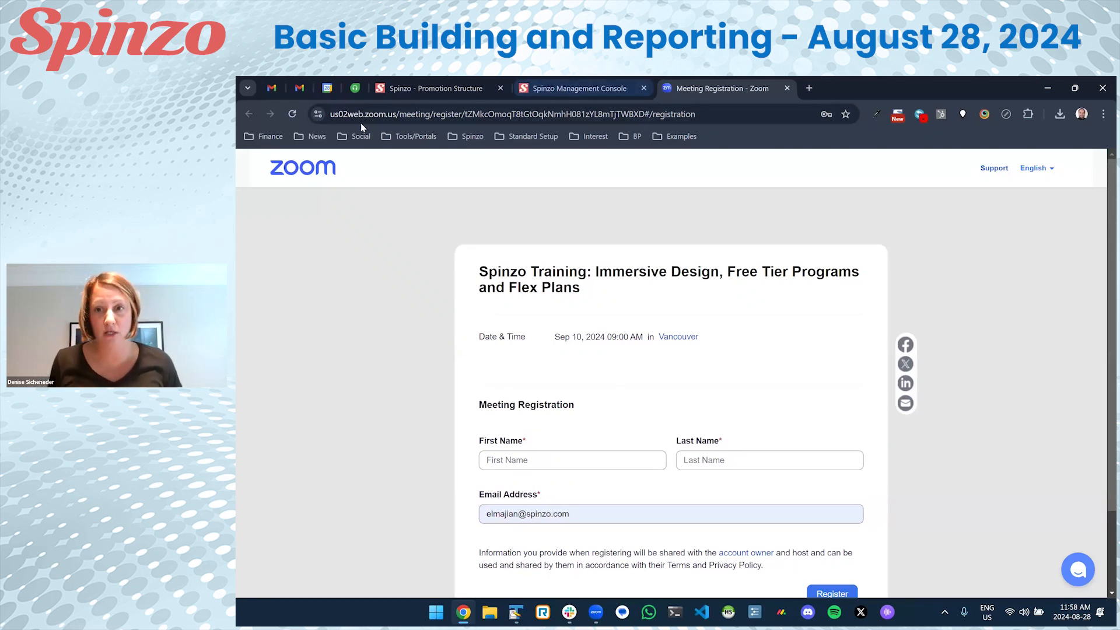
{"action": "left_click", "coordinate": [789, 87]}
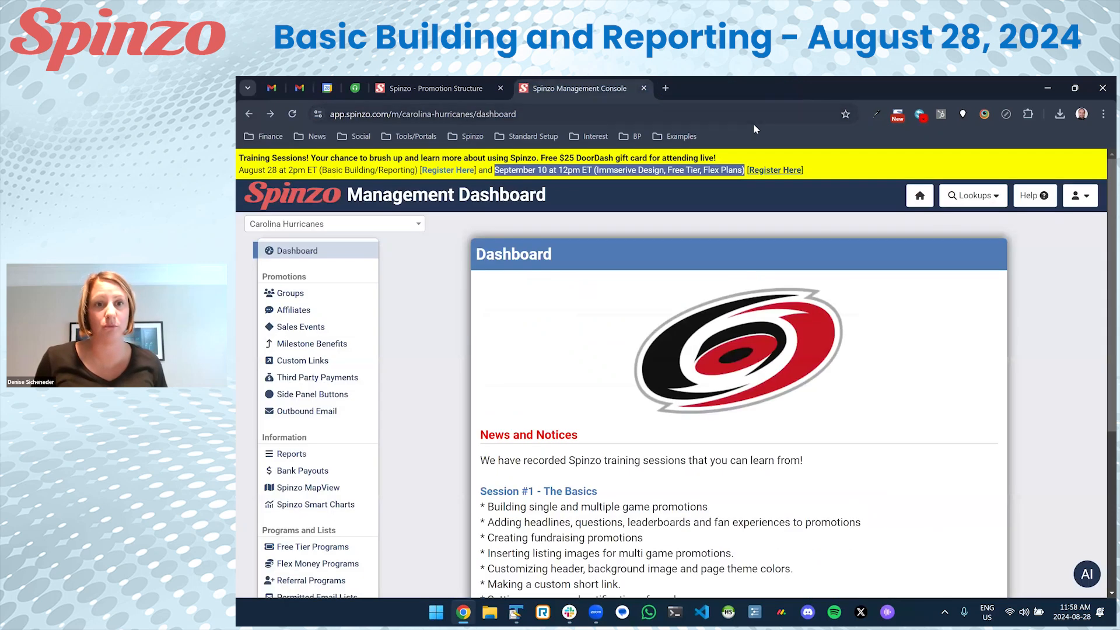
{"action": "left_click", "coordinate": [739, 171]}
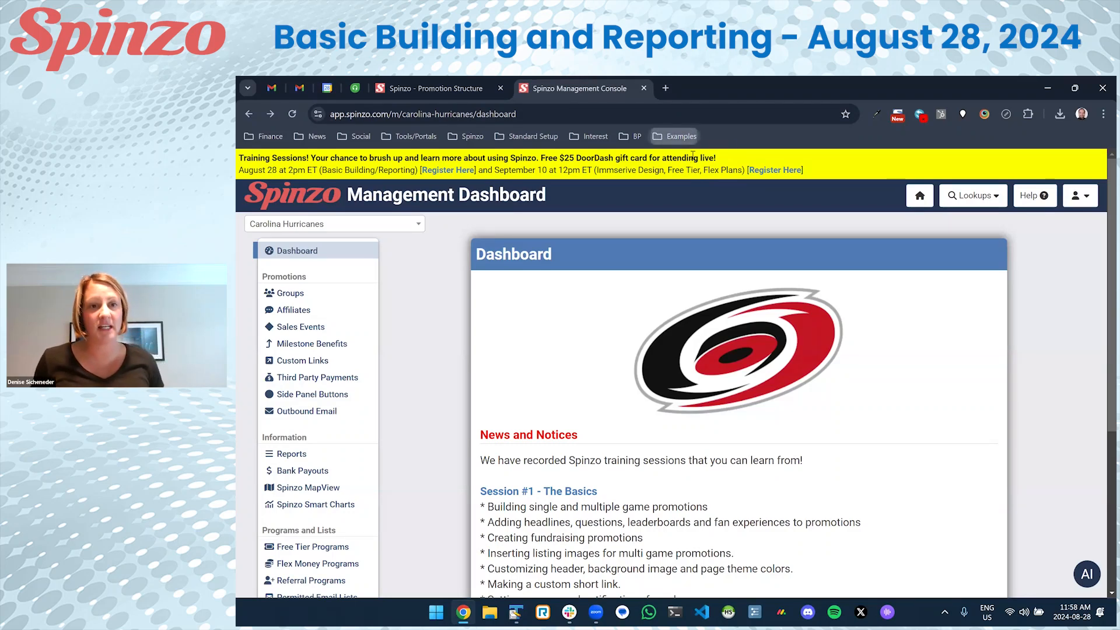
Open the Flames, Blue Jackets and Colts examples in new tabs; note the September 10, 12pm ET session.
{"action": "left_click", "coordinate": [681, 136]}
{"action": "right_click", "coordinate": [700, 153]}
{"action": "left_click", "coordinate": [735, 158]}
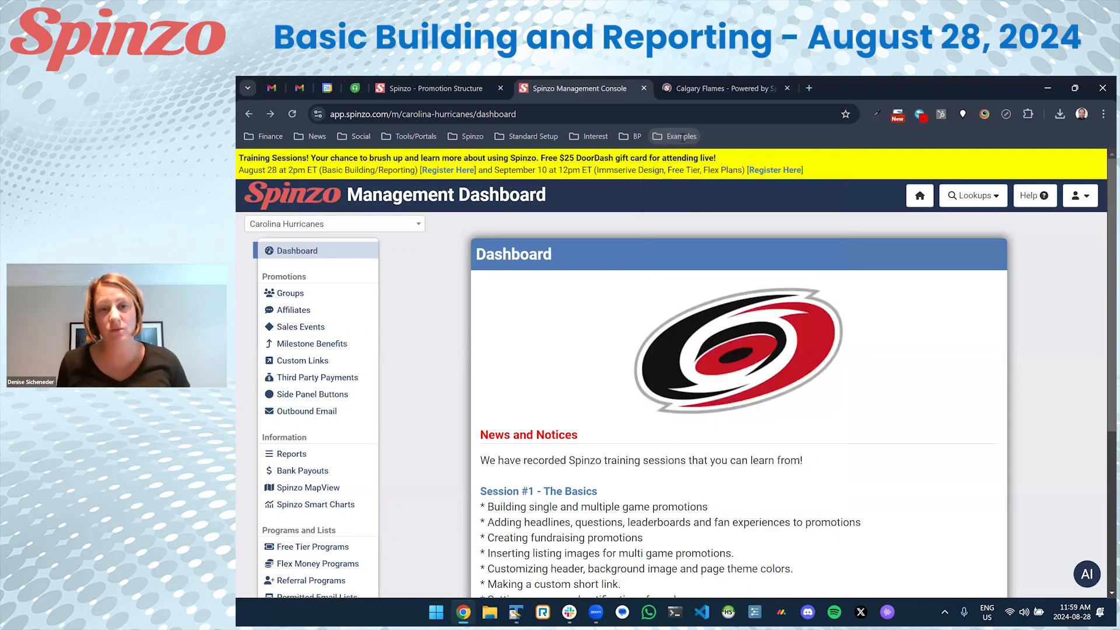
{"action": "left_click", "coordinate": [682, 136]}
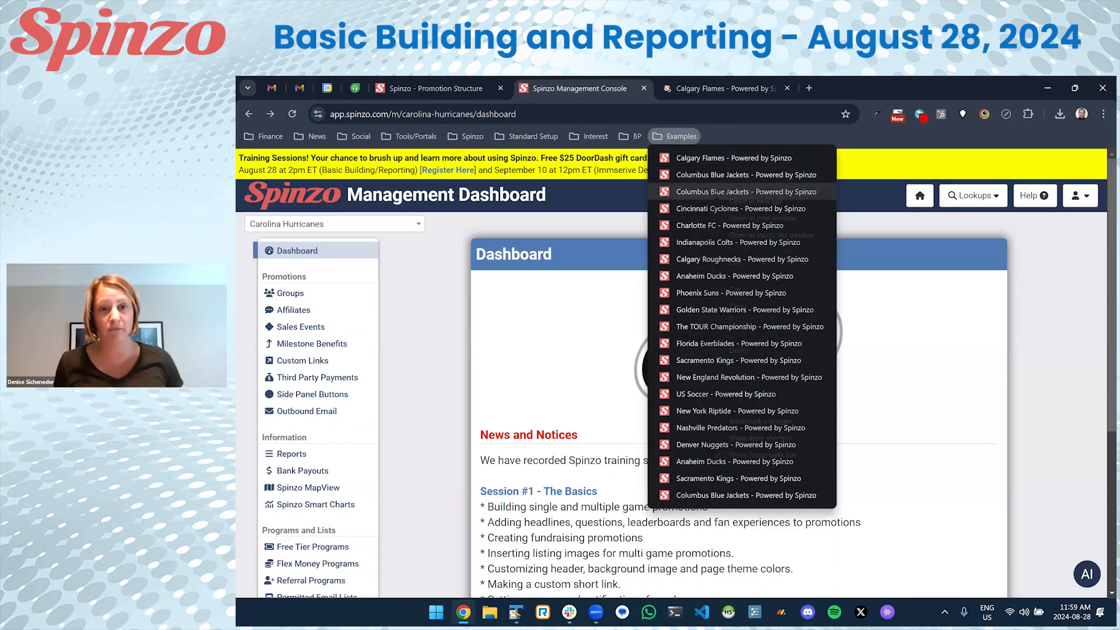
{"action": "right_click", "coordinate": [702, 191]}
{"action": "left_click", "coordinate": [735, 196]}
{"action": "left_click", "coordinate": [680, 137]}
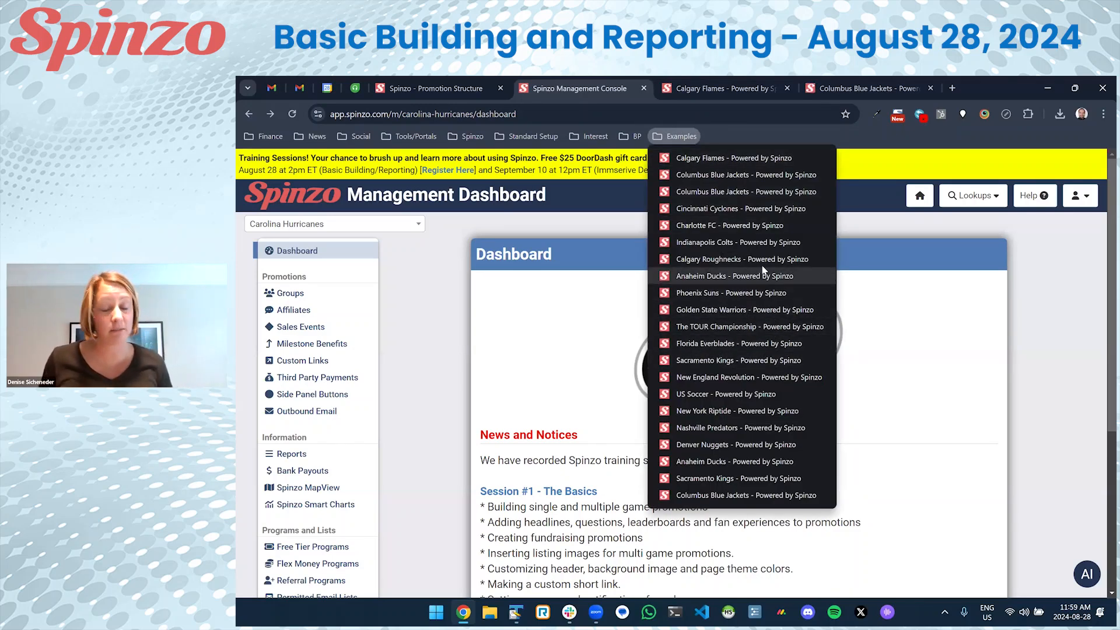
{"action": "right_click", "coordinate": [777, 248]}
{"action": "left_click", "coordinate": [811, 253]}
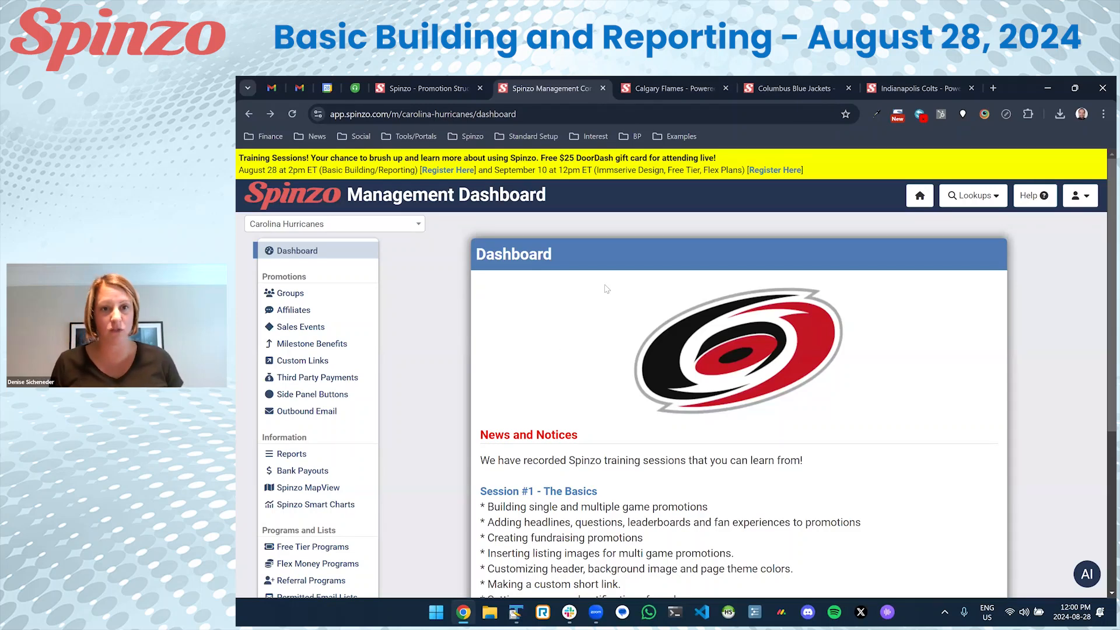
{"action": "left_click_drag", "start_coordinate": [494, 170], "coordinate": [593, 170]}
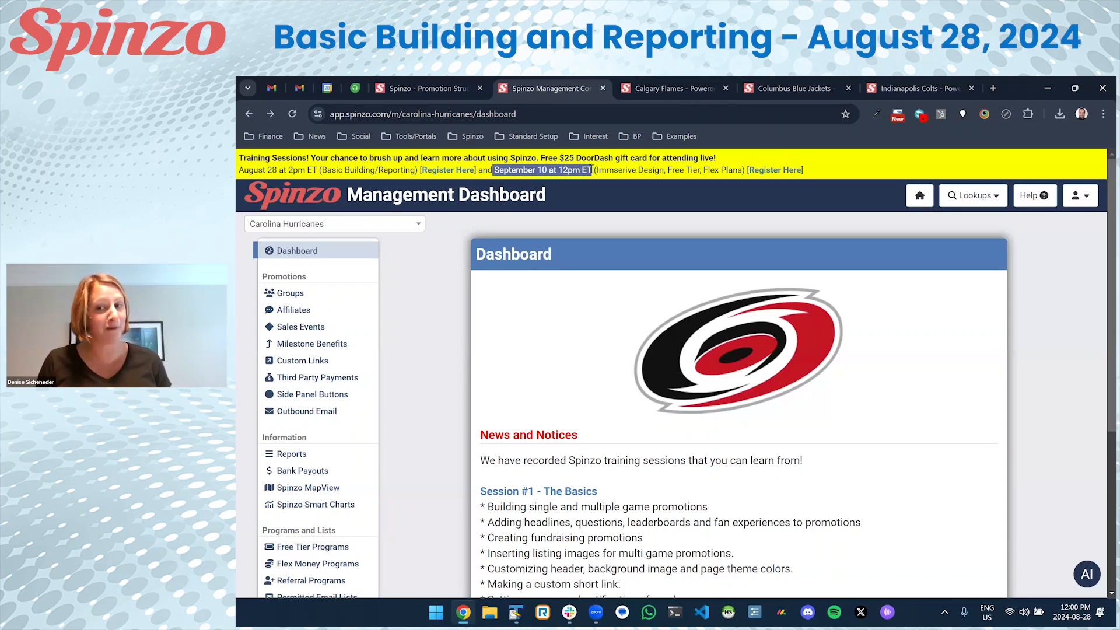
{"action": "left_click", "coordinate": [591, 170]}
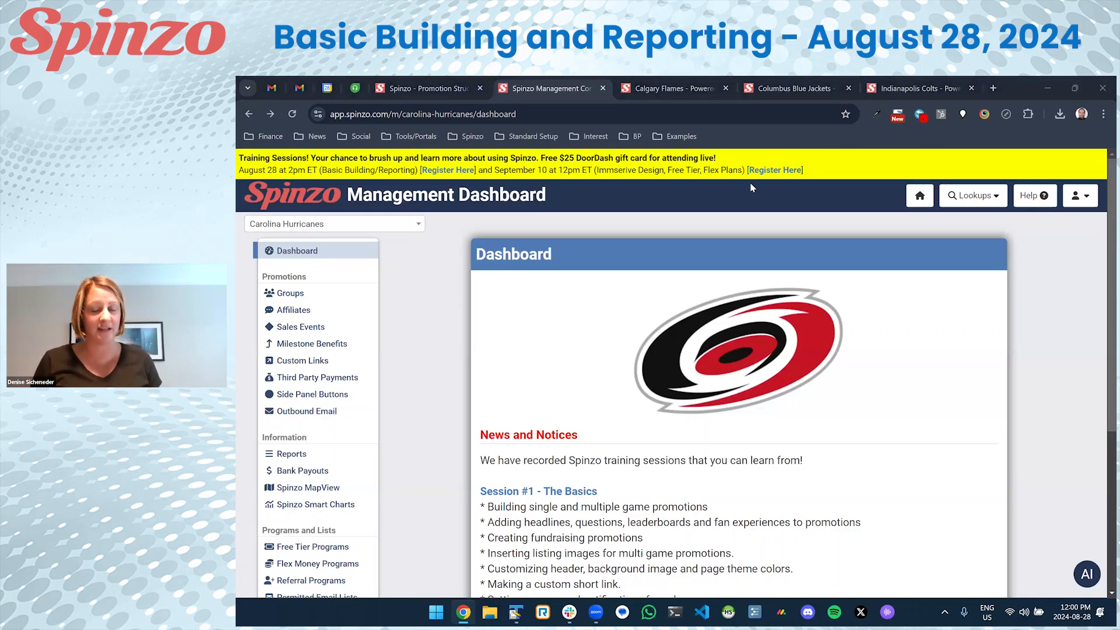
Read and dismiss the 'Spinzo can help!' message, then switch to the Calgary Flames tab.
{"action": "left_click", "coordinate": [1024, 199]}
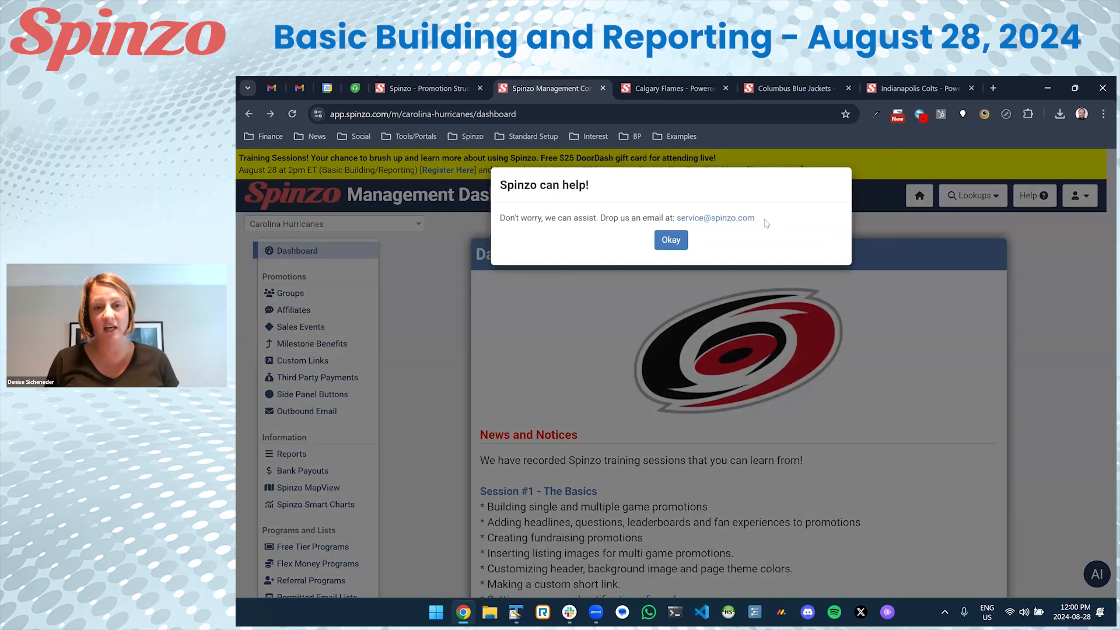
{"action": "left_click_drag", "start_coordinate": [754, 218], "coordinate": [598, 218]}
{"action": "left_click", "coordinate": [646, 243]}
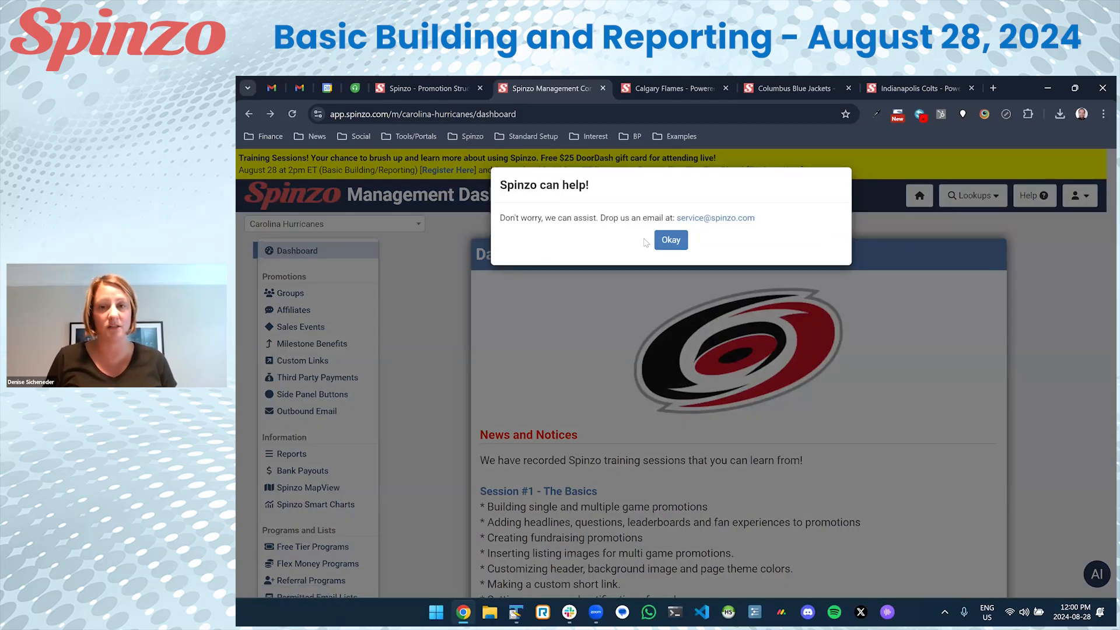
{"action": "left_click", "coordinate": [671, 240]}
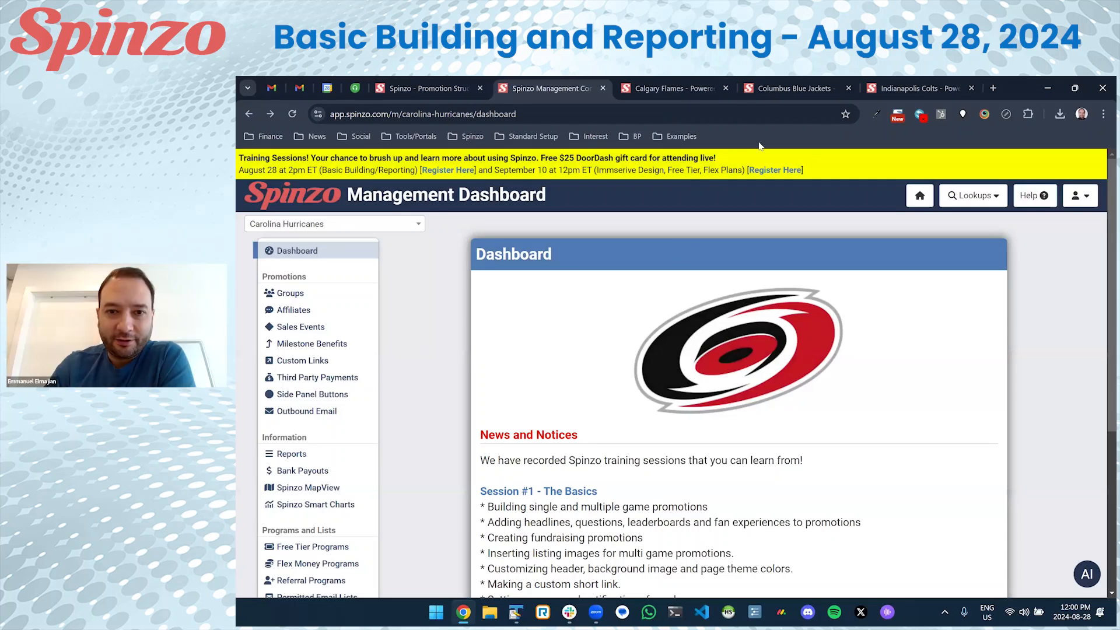
{"action": "left_click", "coordinate": [674, 89]}
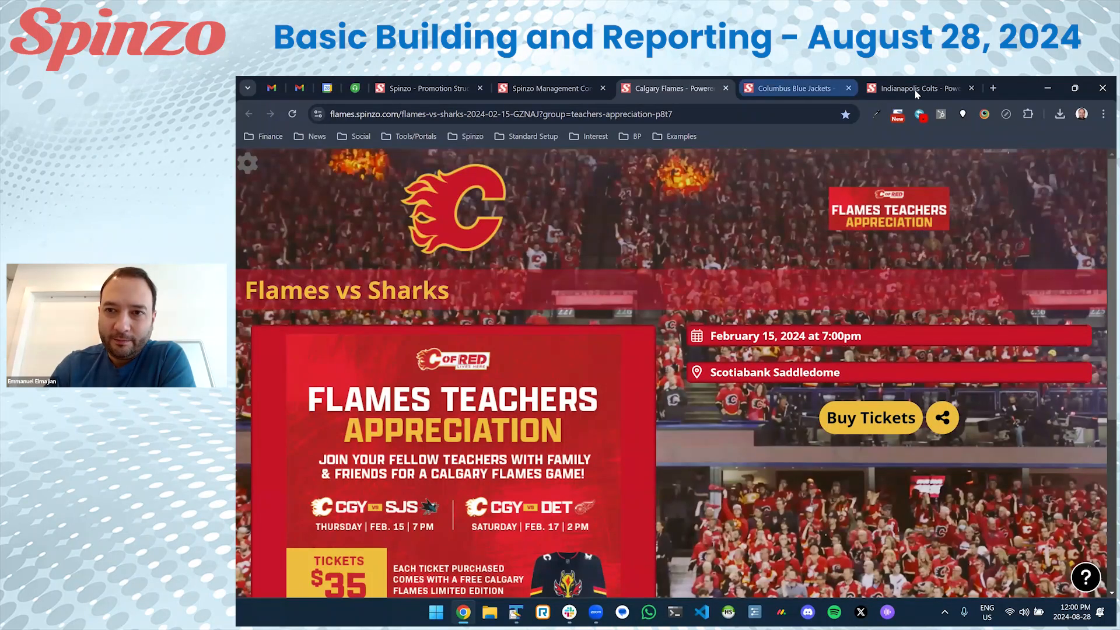
View the Blue Jackets and Colts pages, then return to the Hurricanes dashboard and highlight 12pm ET.
{"action": "left_click", "coordinate": [794, 89]}
{"action": "key", "text": "ctrl+Tab"}
{"action": "scroll", "coordinate": [732, 338], "scroll_direction": "down", "scroll_amount": 10}
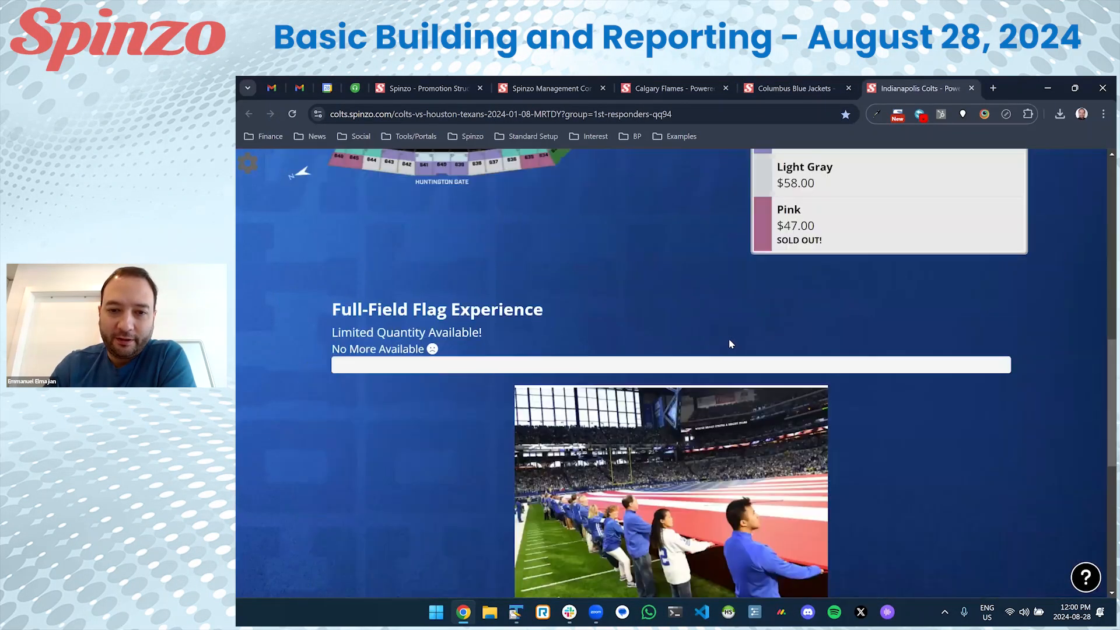
{"action": "scroll", "coordinate": [717, 338], "scroll_direction": "up", "scroll_amount": 10}
{"action": "left_click", "coordinate": [794, 88]}
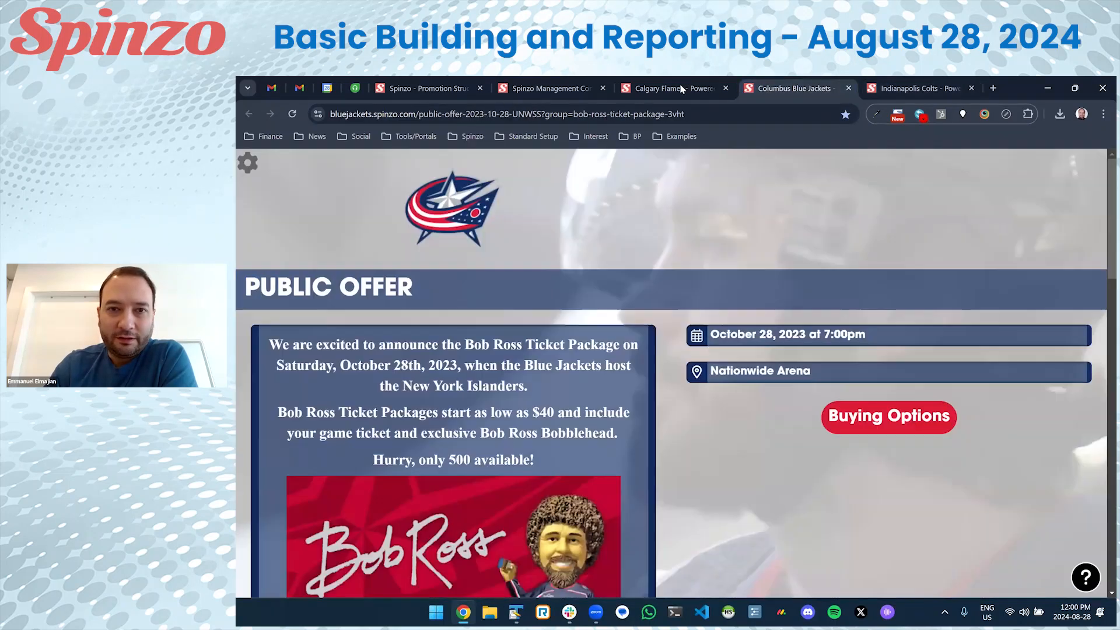
{"action": "left_click", "coordinate": [572, 91]}
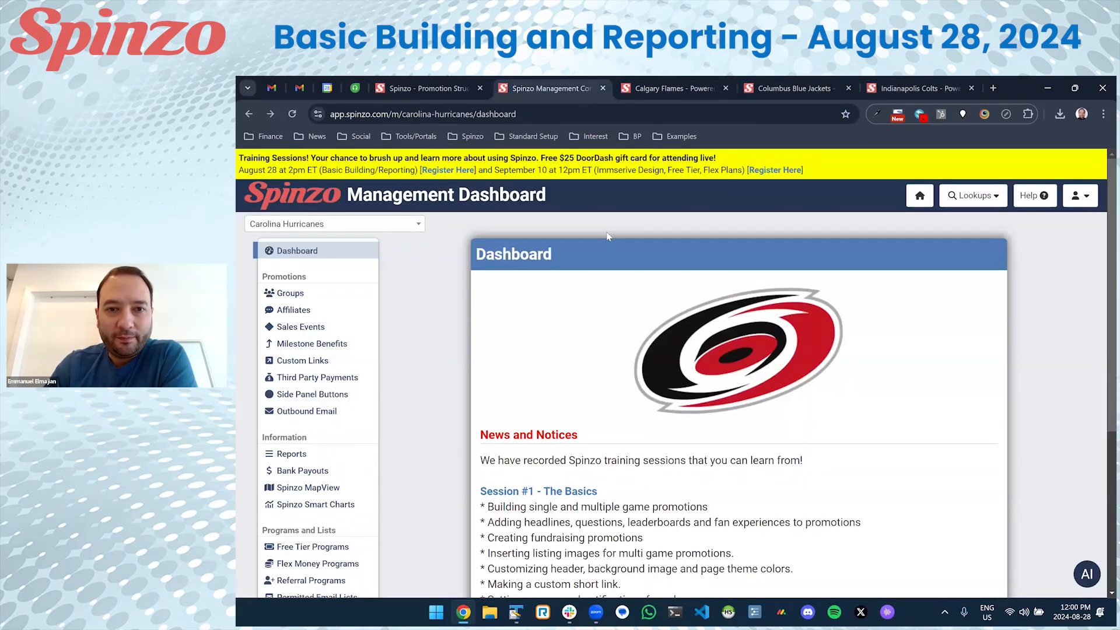
{"action": "left_click_drag", "start_coordinate": [559, 171], "coordinate": [592, 171]}
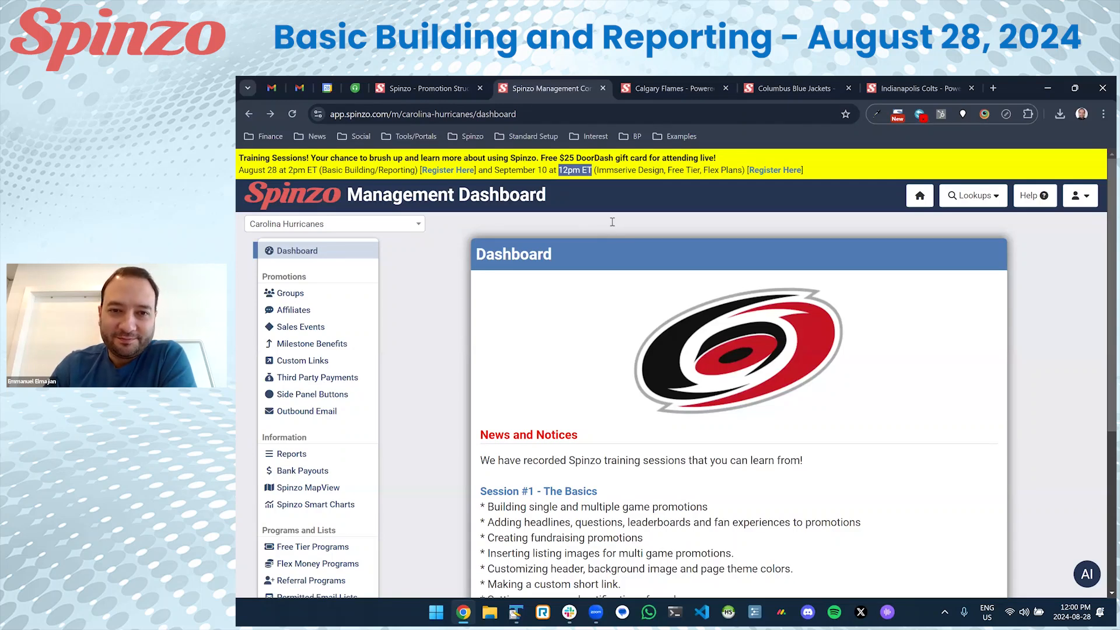
{"action": "left_click", "coordinate": [576, 175]}
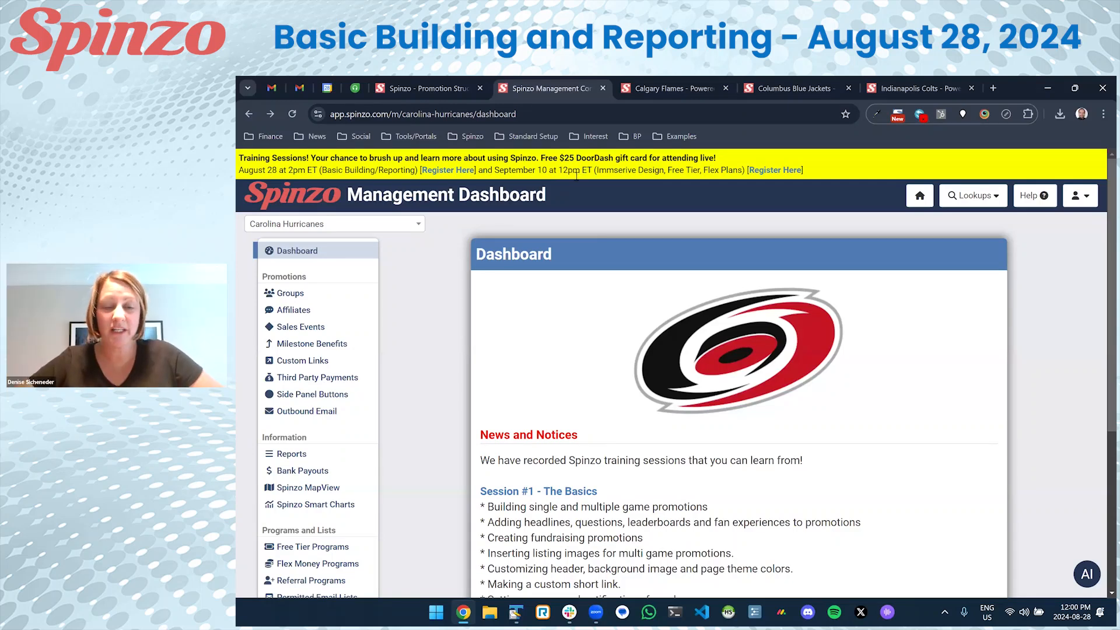